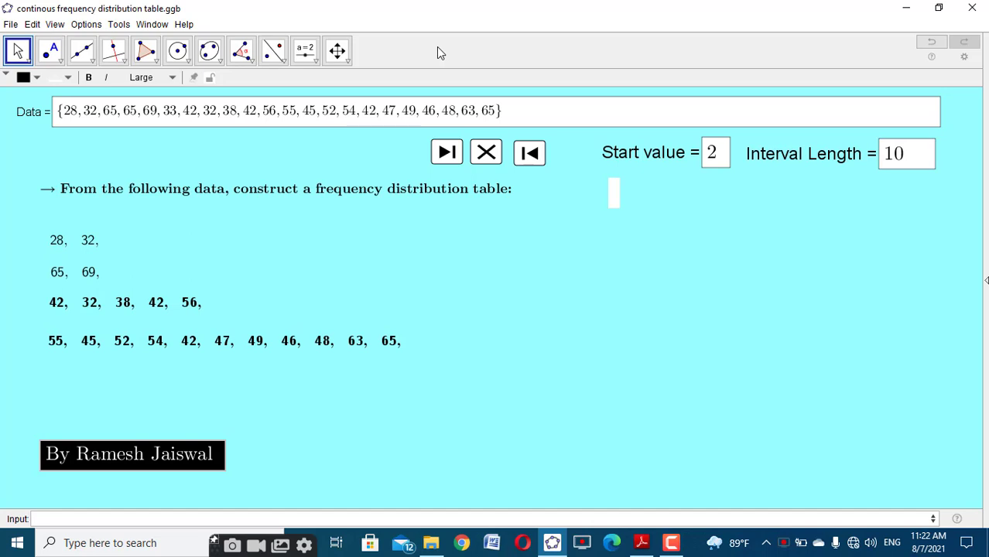
# Step: Append 22 to the end of the Data list
pyautogui.click(46, 118)
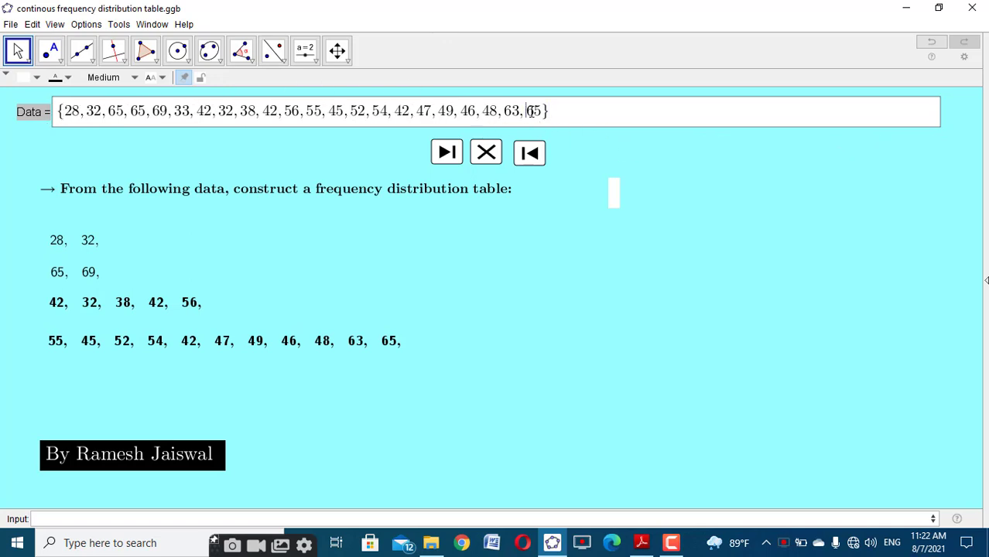
pyautogui.click(545, 111)
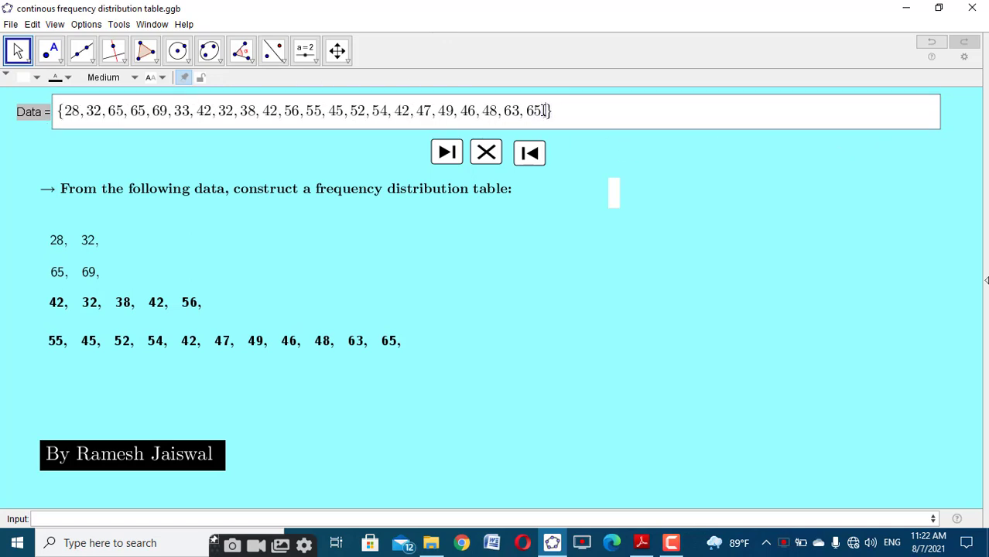
pyautogui.write(',22')
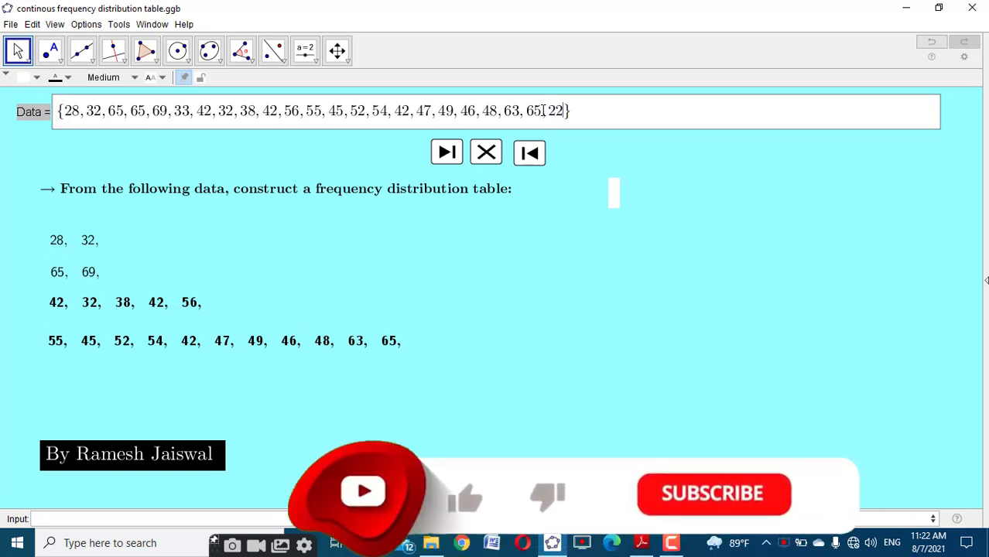
pyautogui.press('Return')
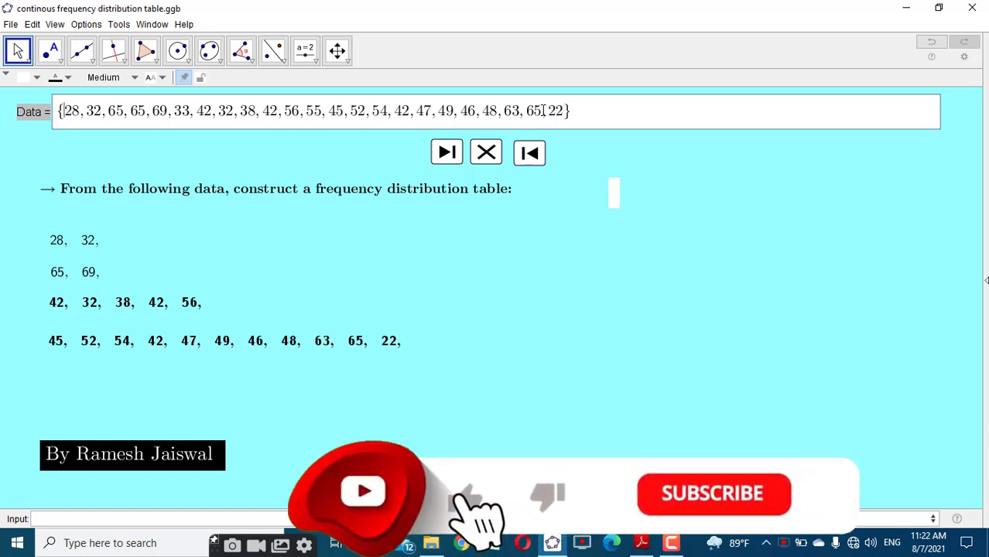
pyautogui.click(527, 221)
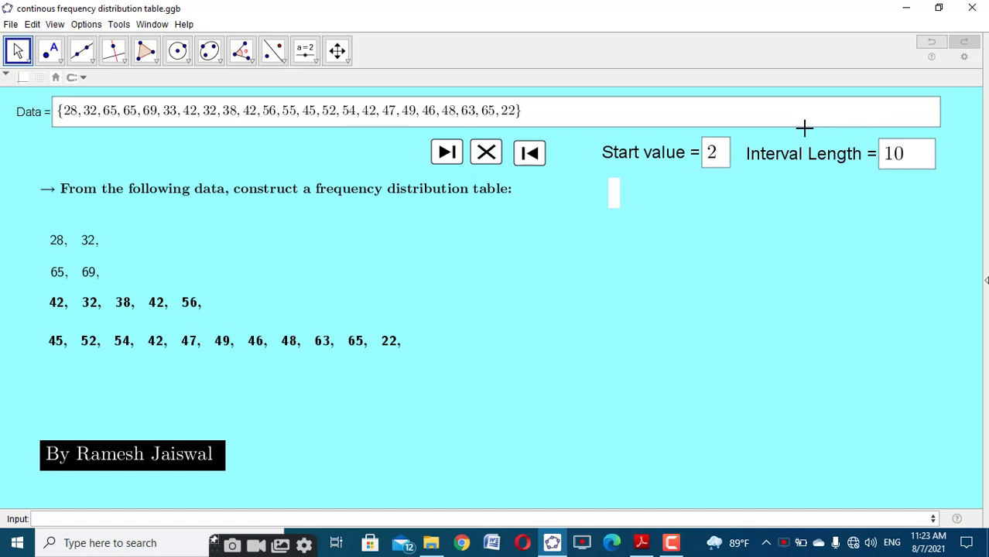
# Step: Reveal the frequency distribution table one row at a time, from its header through the Total row
pyautogui.click(445, 155)
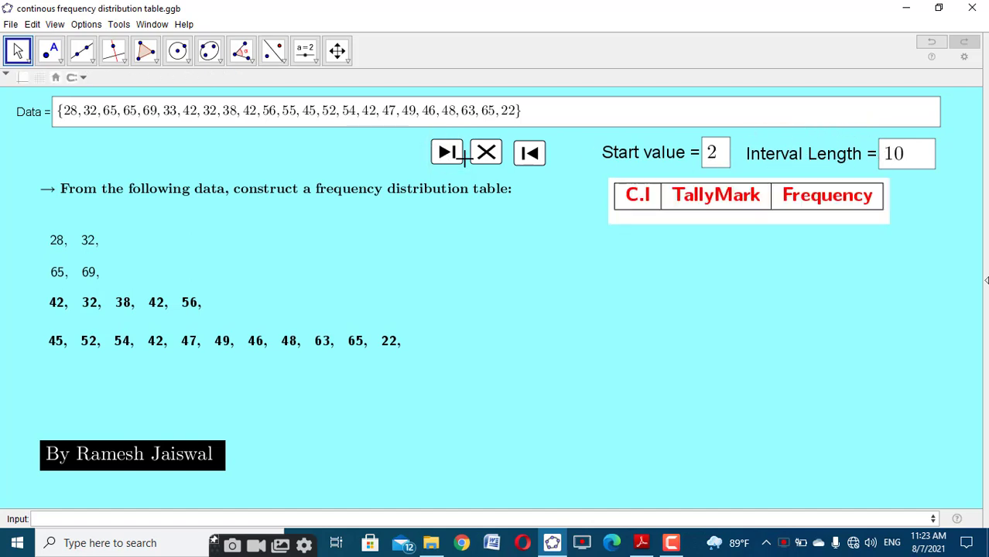
pyautogui.click(446, 157)
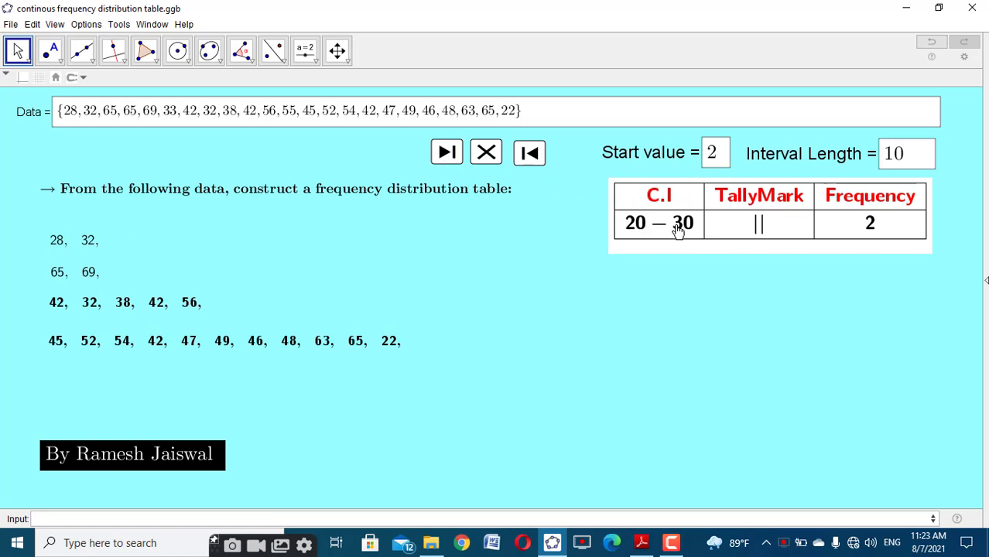
pyautogui.click(447, 153)
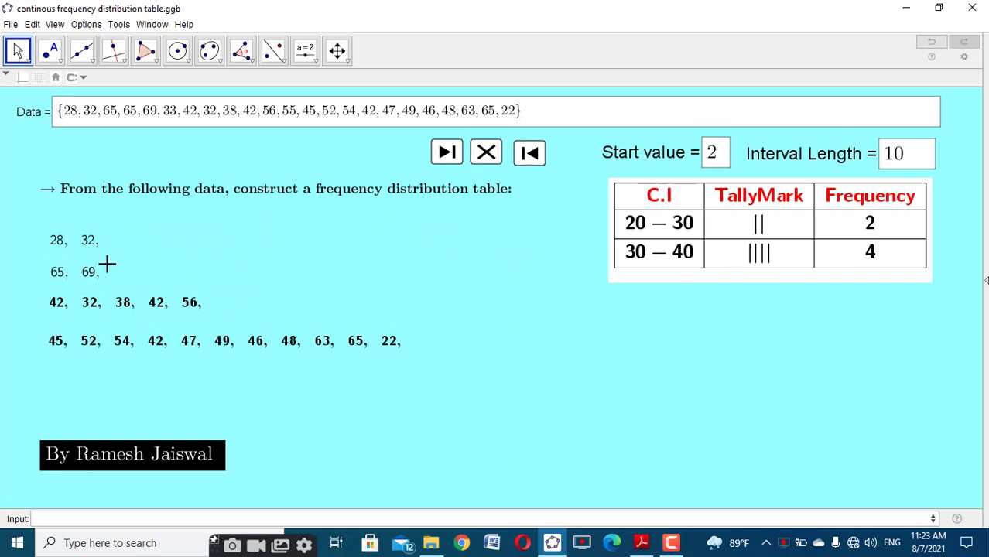
pyautogui.click(447, 153)
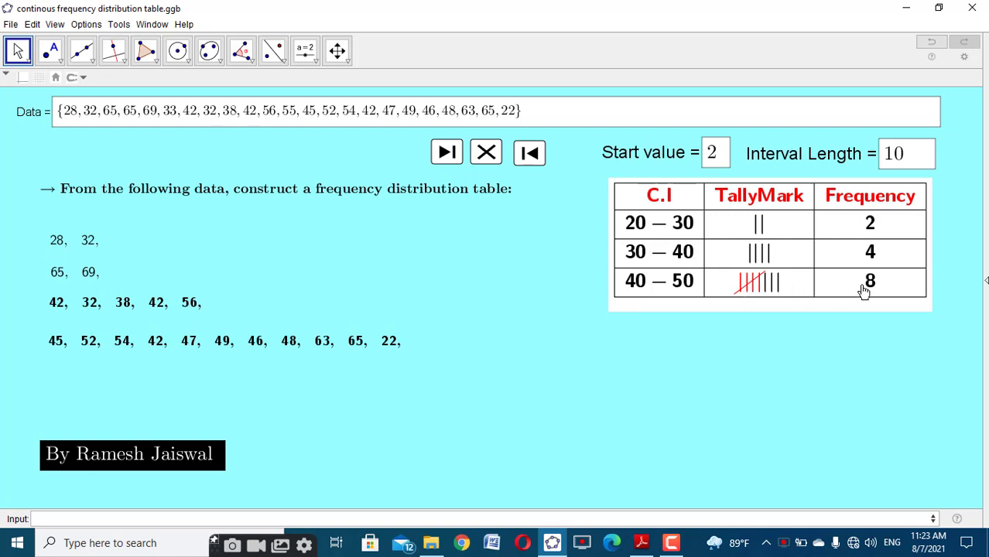
pyautogui.click(457, 152)
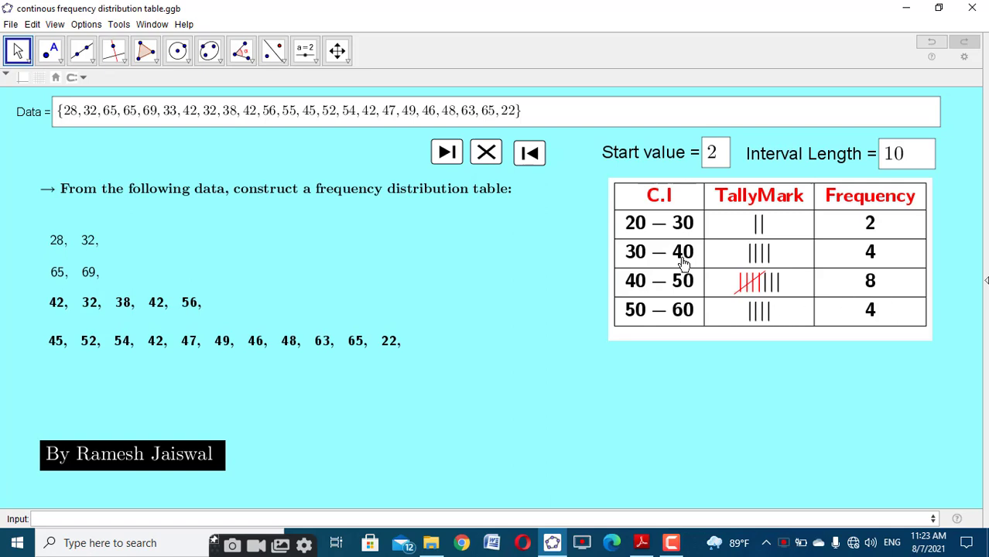
pyautogui.click(448, 153)
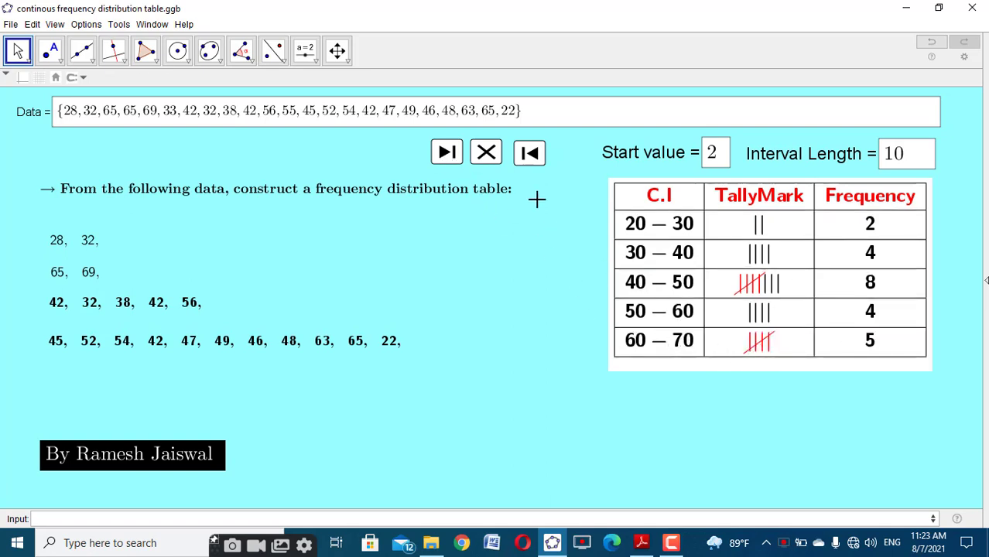
pyautogui.click(447, 154)
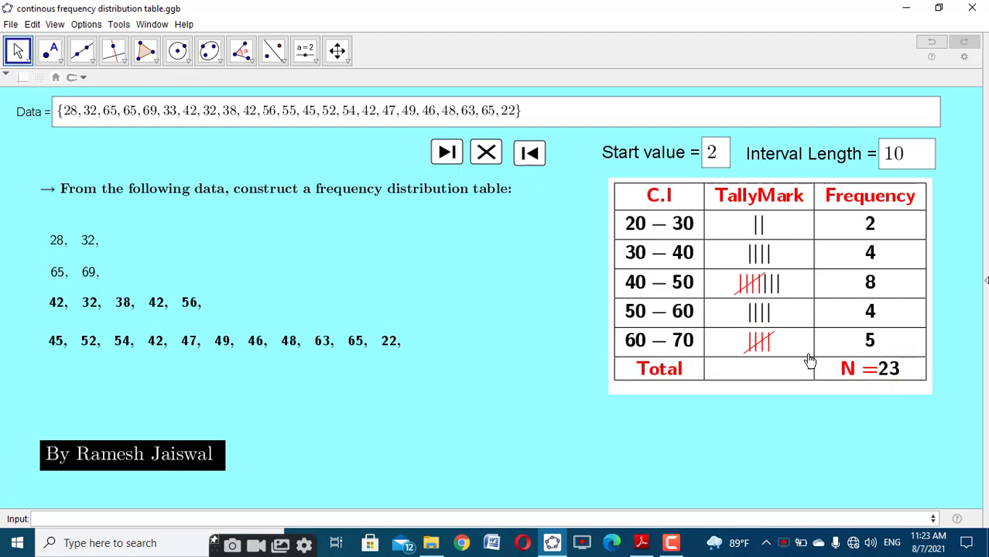
# Step: Set the interval length to 5
pyautogui.click(910, 170)
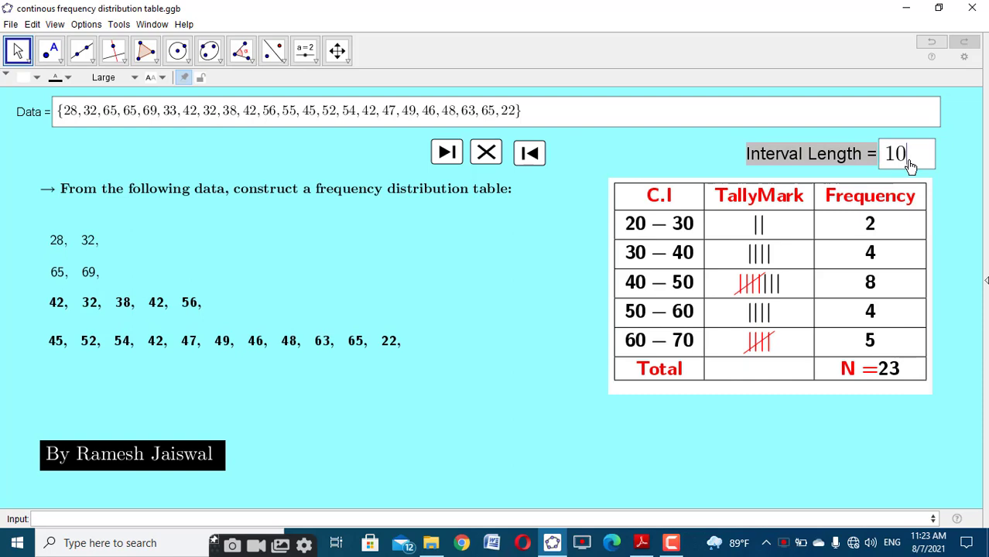
pyautogui.press('BackSpace')
pyautogui.press('BackSpace')
pyautogui.press('BackSpace')
pyautogui.write('5')
pyautogui.press('Return')
pyautogui.click(500, 256)
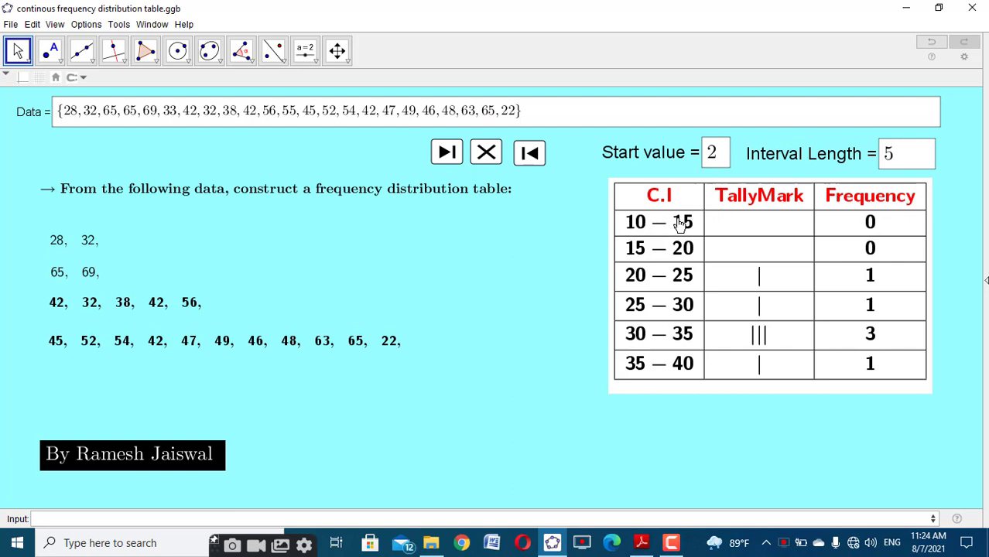
# Step: Reveal the remaining class intervals and the Total row, shifting the table upward to make room for them
pyautogui.click(452, 155)
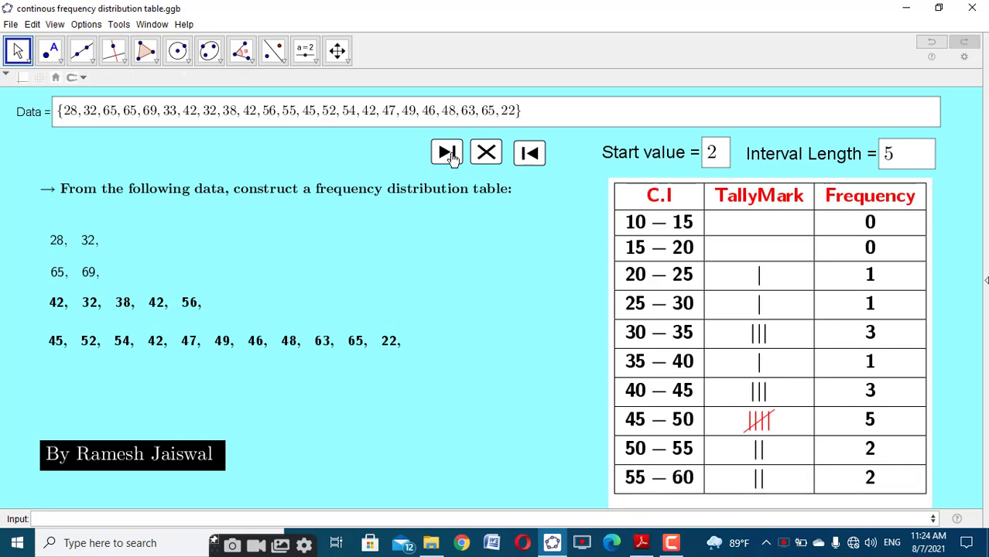
pyautogui.moveTo(713, 297); pyautogui.dragTo(703, 240)
pyautogui.click(455, 154)
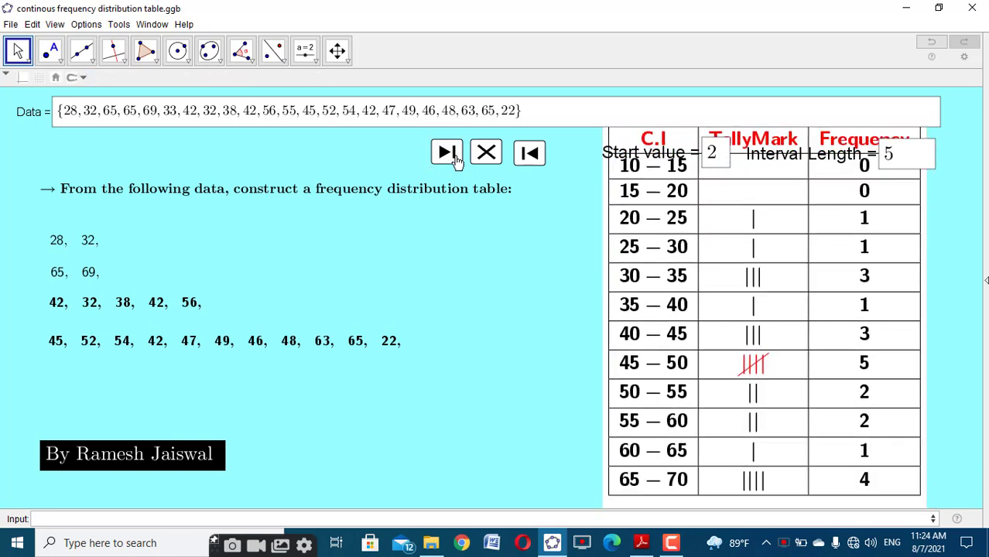
pyautogui.click(451, 155)
# Step: Set the frequency table's text size to Medium and reposition the table below the Start value and Interval Length fields
pyautogui.click(720, 300)
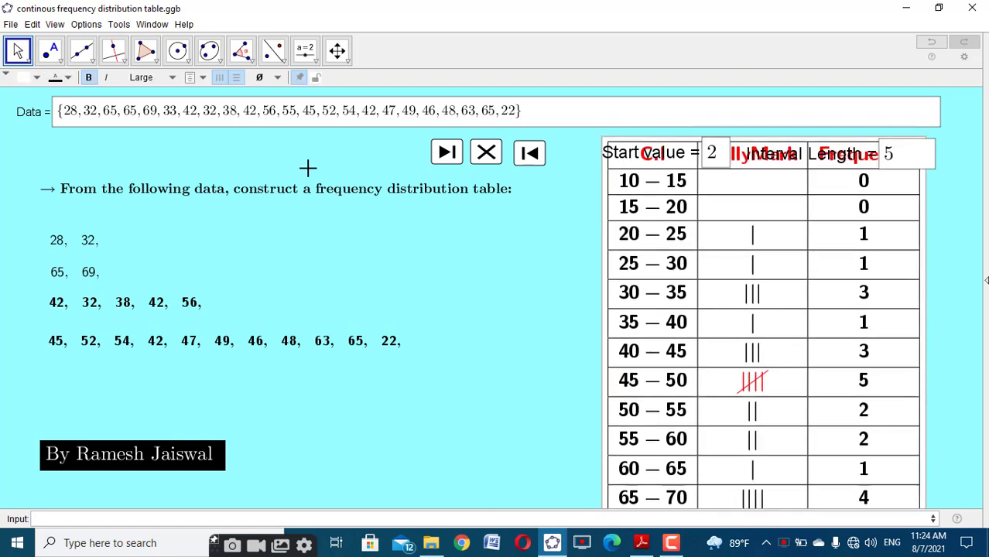
pyautogui.click(159, 83)
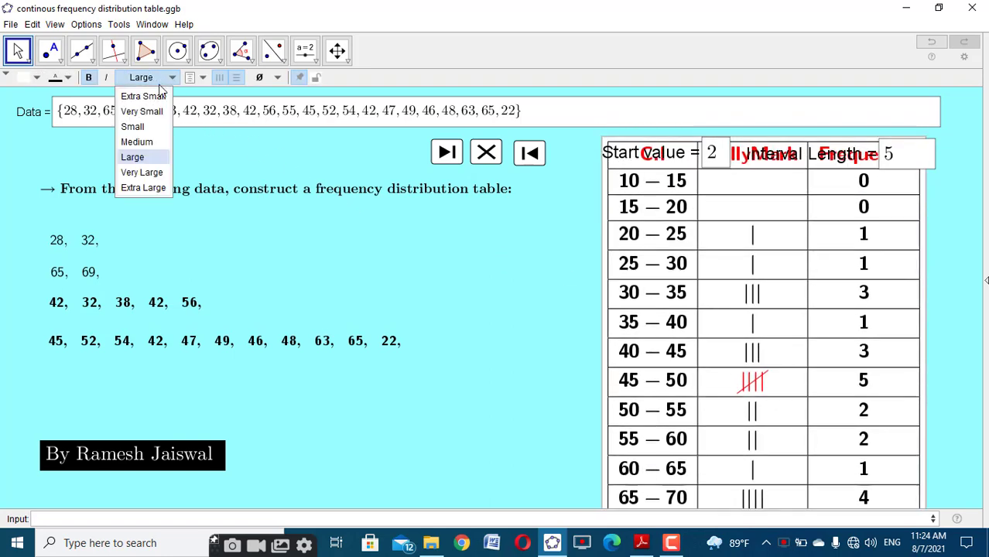
pyautogui.click(136, 142)
pyautogui.click(615, 287)
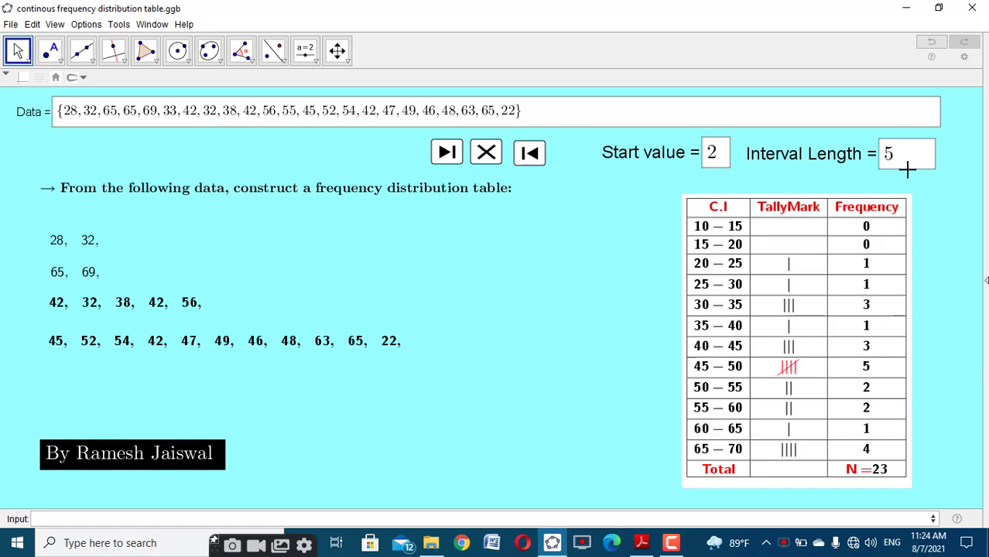
# Step: Set the start value to 4
pyautogui.click(714, 158)
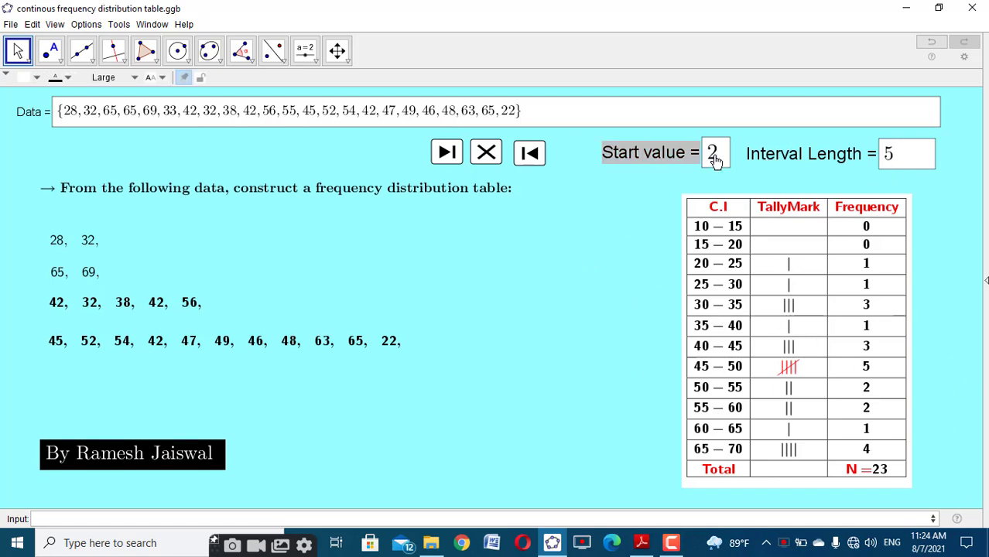
pyautogui.press('BackSpace')
pyautogui.write('4')
pyautogui.press('Return')
# Step: Set the frequency table's text size to Large and reposition the table beneath the Start value and Interval Length fields
pyautogui.click(724, 232)
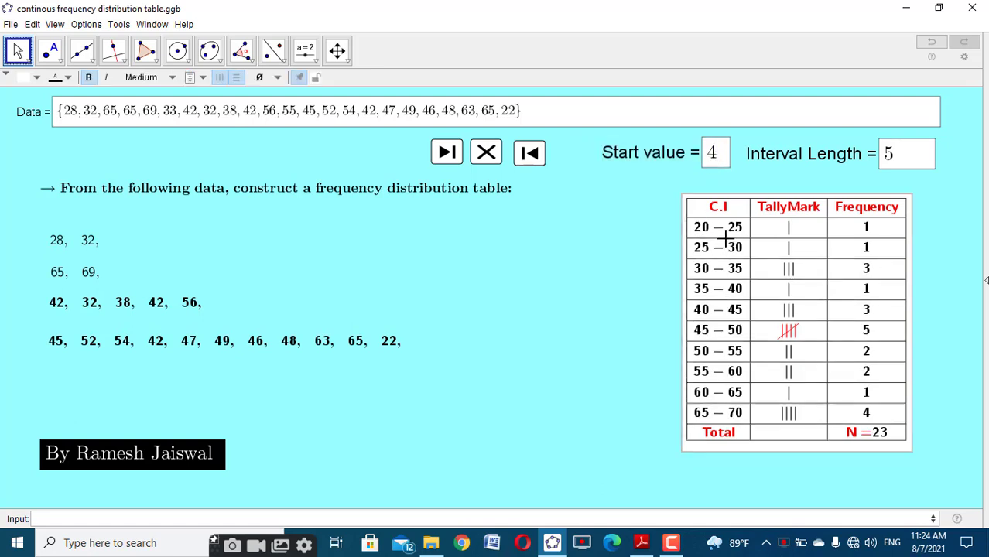
pyautogui.click(162, 81)
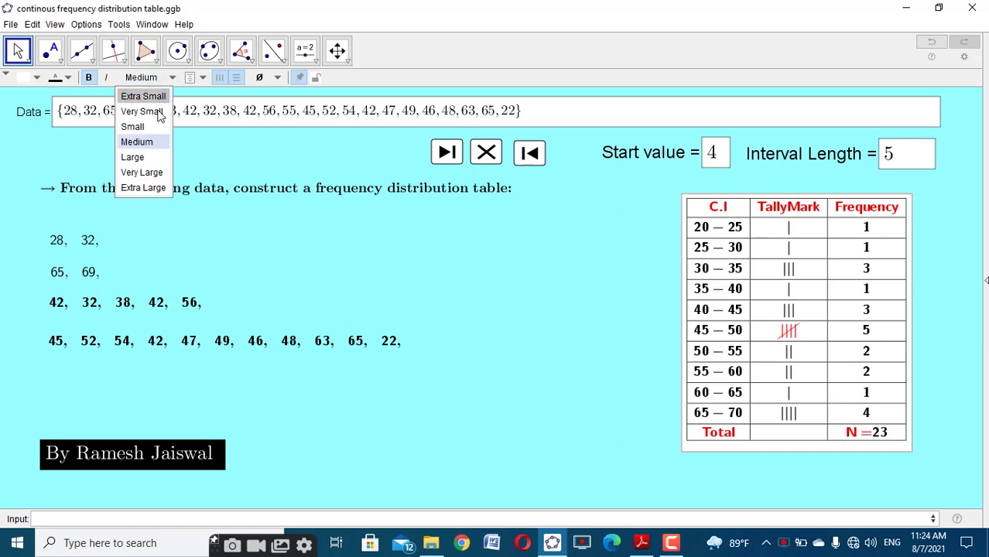
pyautogui.click(135, 157)
pyautogui.moveTo(741, 280); pyautogui.dragTo(689, 242)
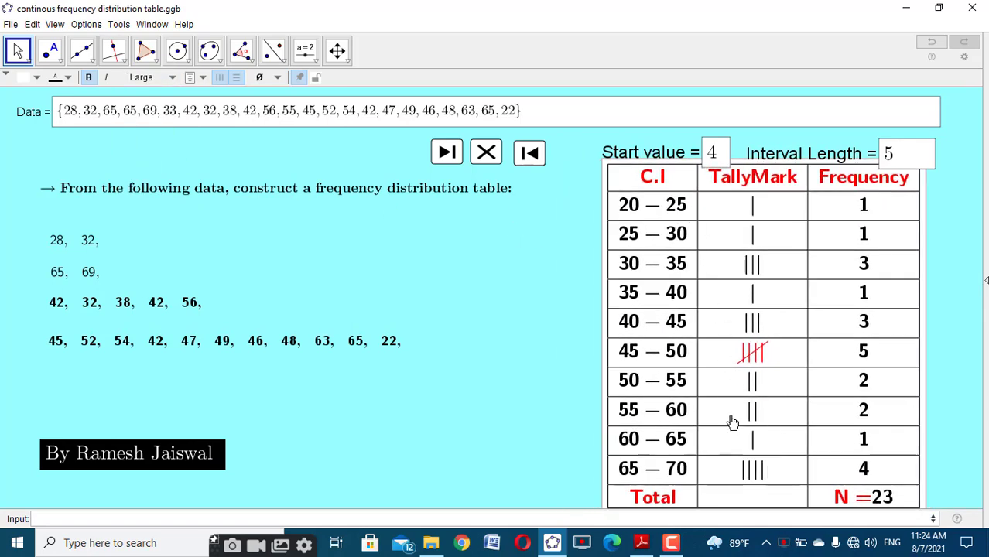
pyautogui.moveTo(714, 314); pyautogui.dragTo(743, 326)
# Step: Set the start value to 2 and the interval length to 10
pyautogui.click(720, 154)
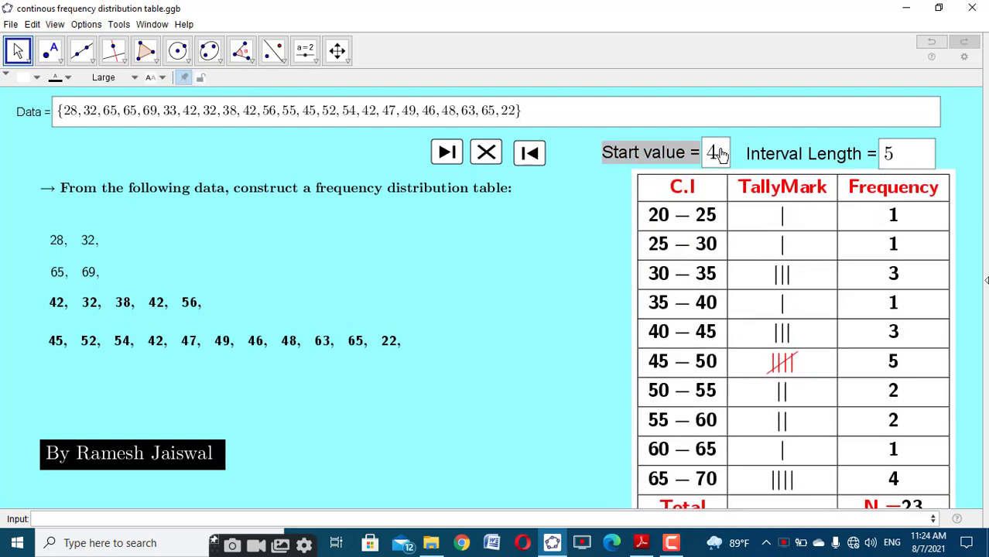
pyautogui.press('BackSpace')
pyautogui.write('2')
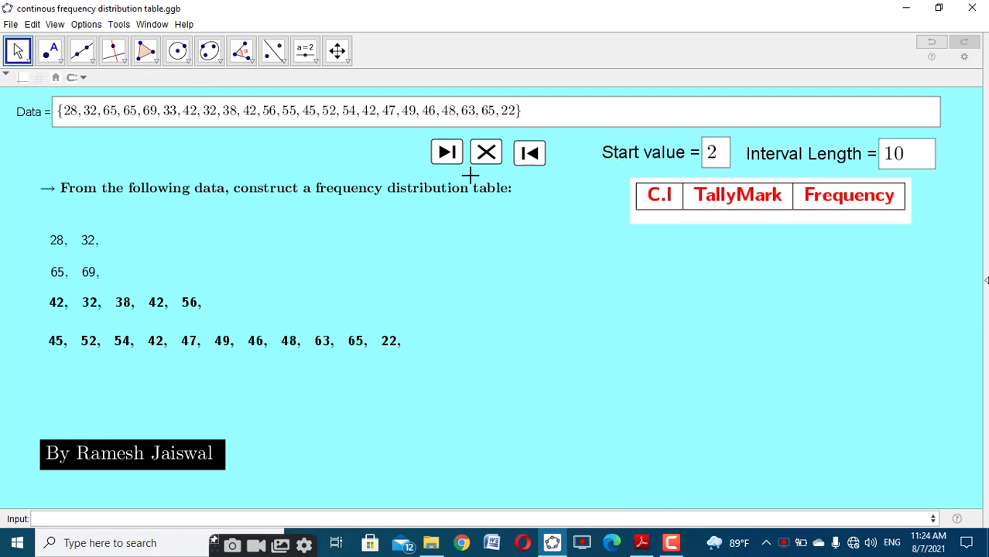
# Step: Reveal the class interval rows from 20–30 to 60–70 and the Total row of the restarted table
pyautogui.click(455, 153)
pyautogui.click(456, 153)
pyautogui.click(455, 153)
pyautogui.click(456, 152)
pyautogui.click(455, 153)
pyautogui.click(455, 153)
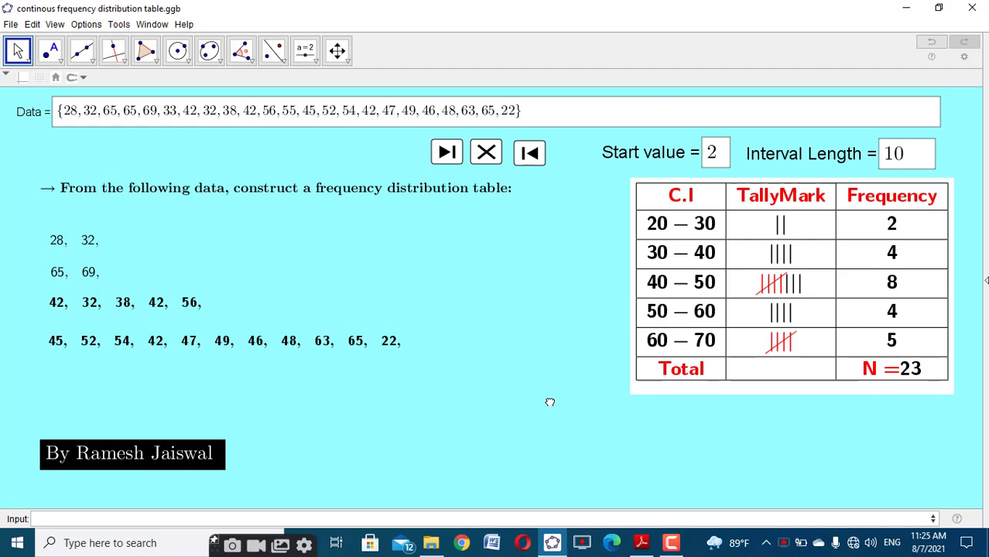
# Step: Open a new GeoGebra window, maximize it, and set its layout to show the Input Bar at the top
pyautogui.hotkey('ctrl', 'n')
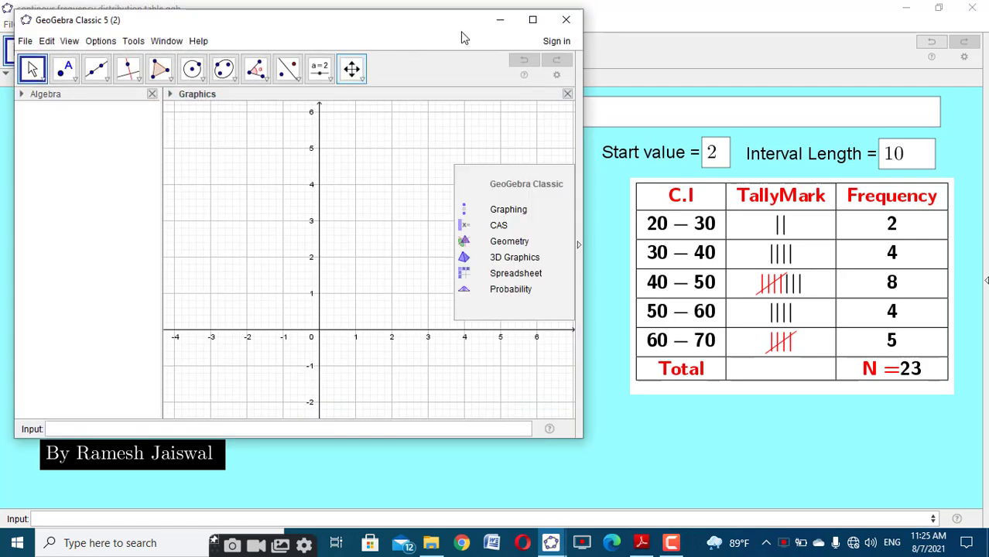
pyautogui.click(531, 16)
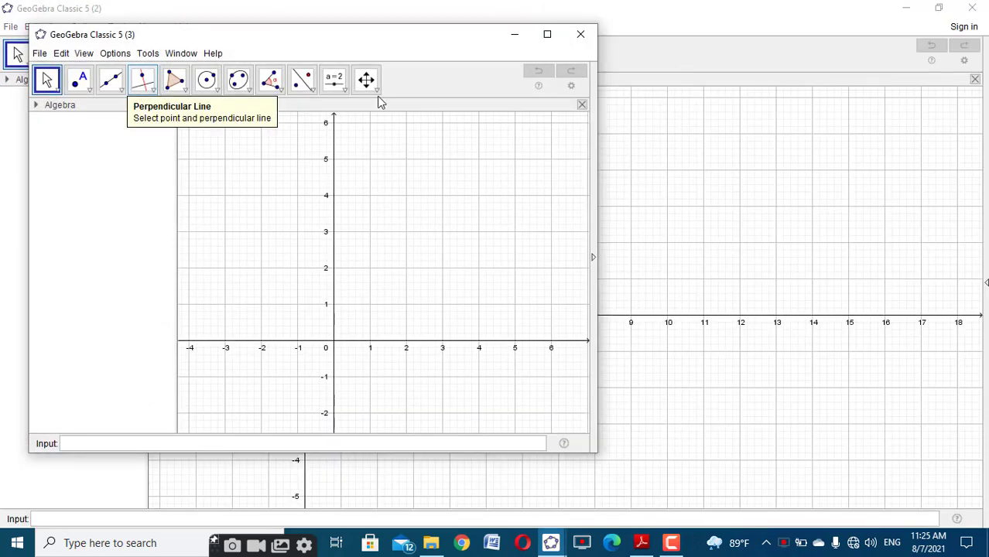
pyautogui.click(966, 59)
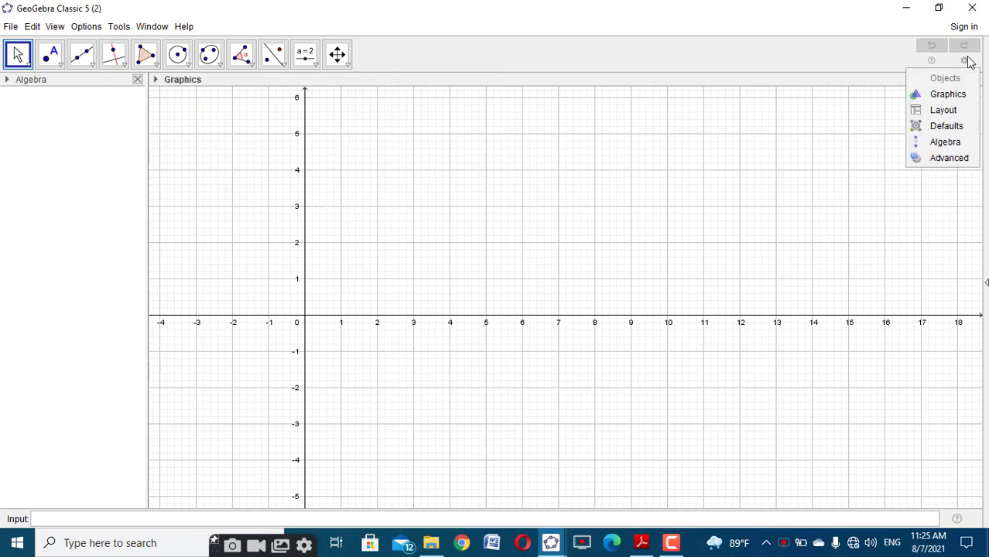
pyautogui.click(944, 111)
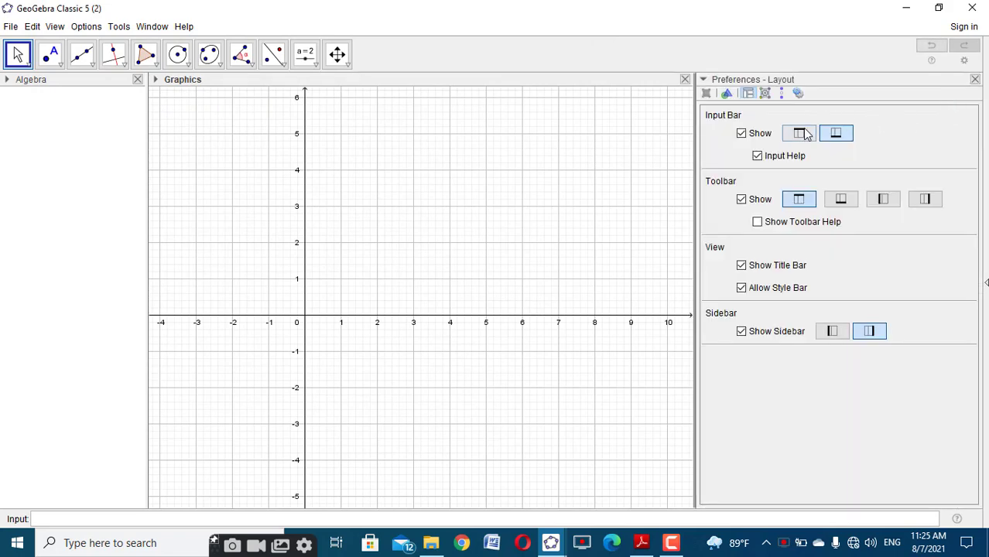
pyautogui.click(802, 133)
pyautogui.click(976, 99)
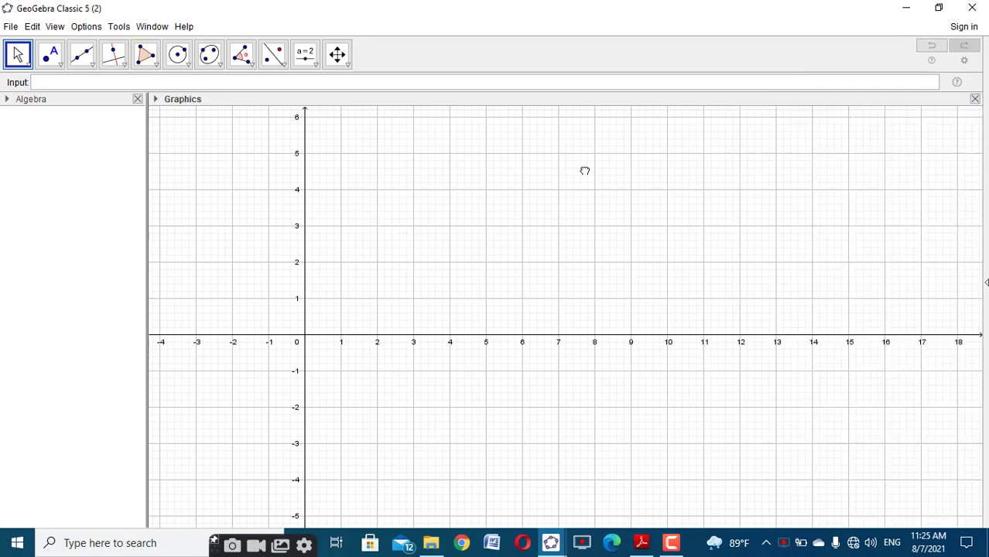
# Step: Set the font size of the new GeoGebra window to 14 pt
pyautogui.click(86, 29)
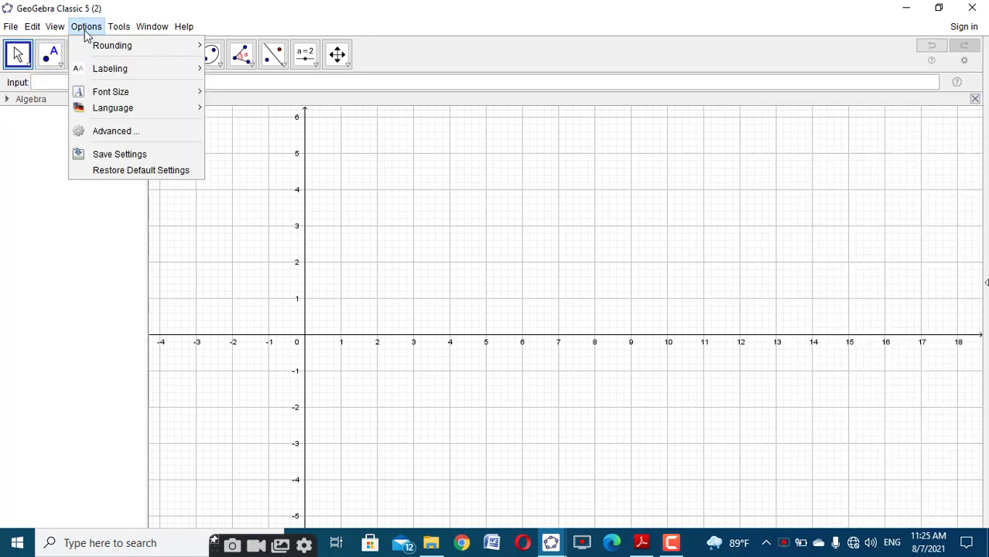
pyautogui.moveTo(122, 91)
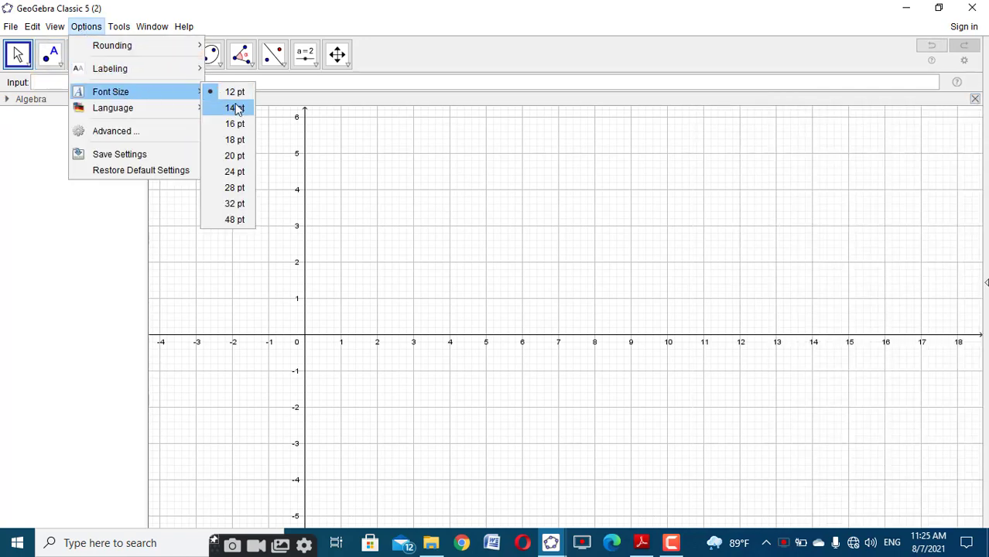
pyautogui.click(235, 108)
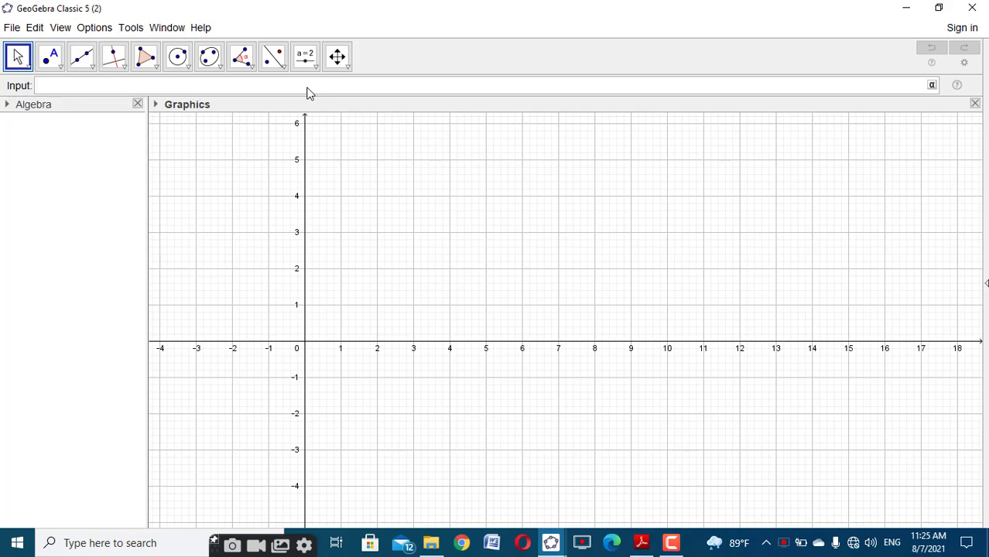
# Step: Switch to Maths-class-9.pdf in Adobe Reader and bring up the plant survival data of Example 3
pyautogui.click(641, 543)
pyautogui.scroll(3, 674, 380)
pyautogui.click(605, 353)
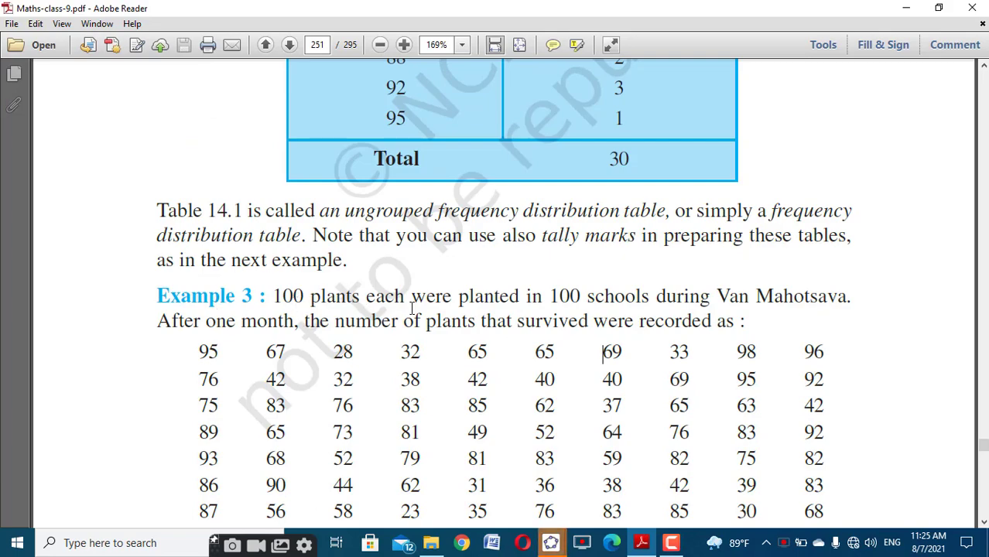
# Step: Copy all the plant survival values of Example 3 and paste them into the Input Bar of the new GeoGebra window
pyautogui.scroll(-3, 522, 311)
pyautogui.scroll(-8, 565, 340)
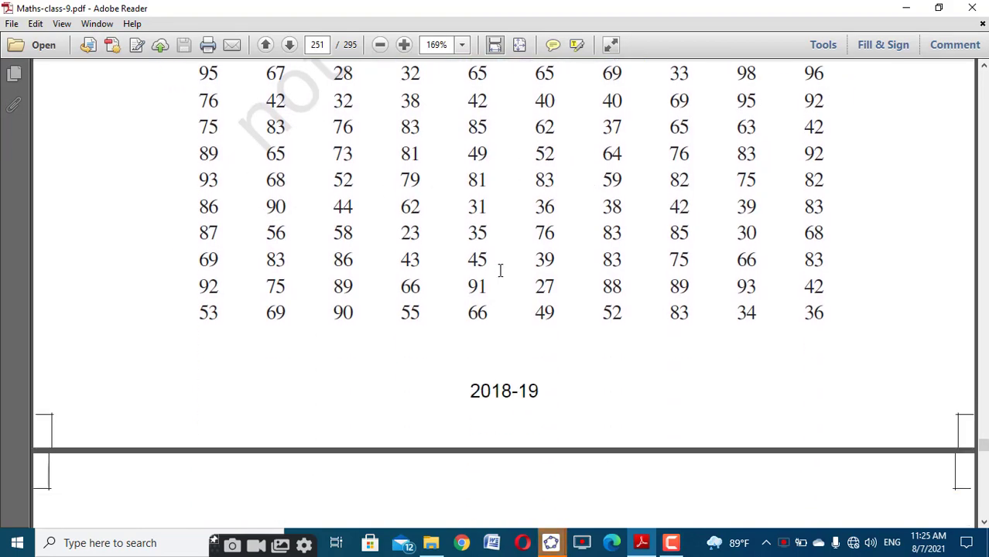
pyautogui.scroll(-16, 577, 333)
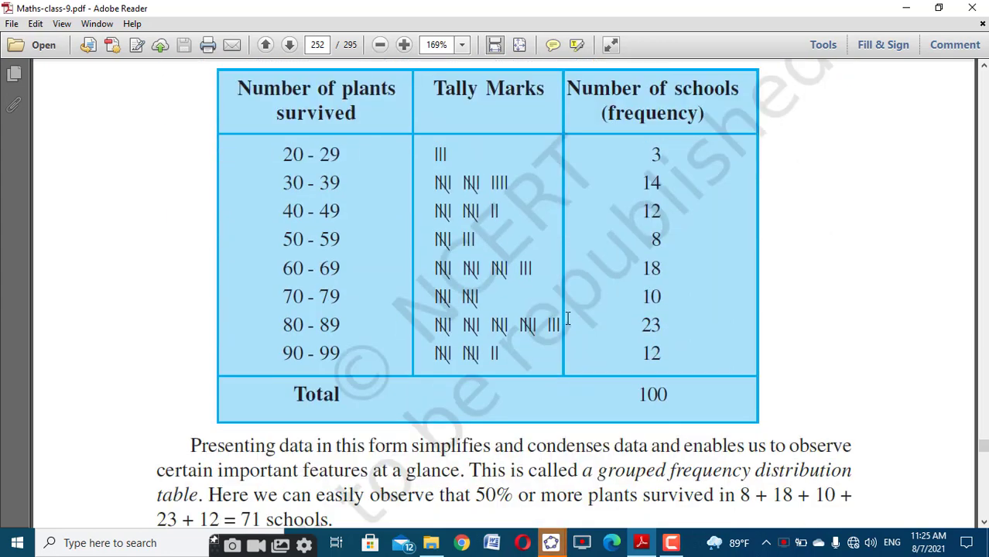
pyautogui.scroll(3, 511, 246)
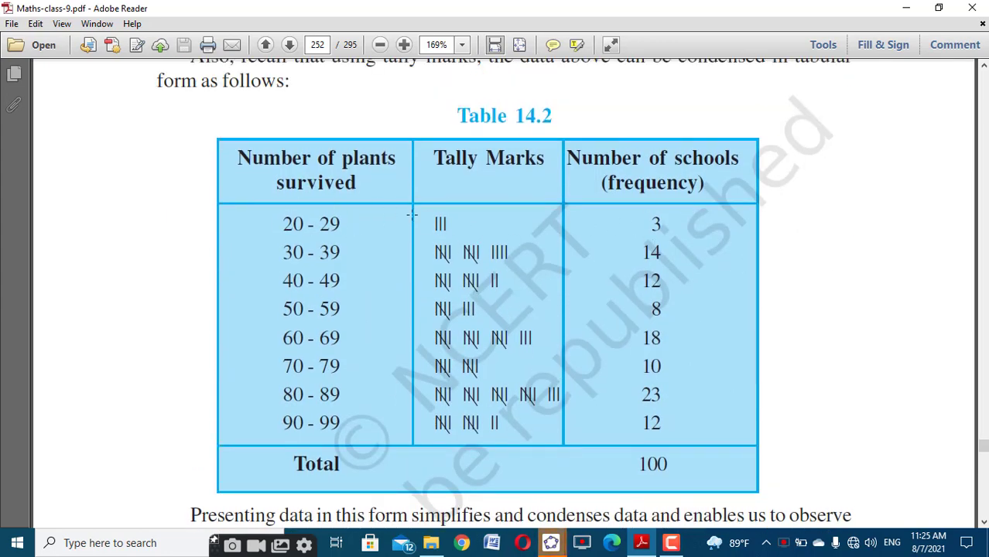
pyautogui.scroll(10, 503, 352)
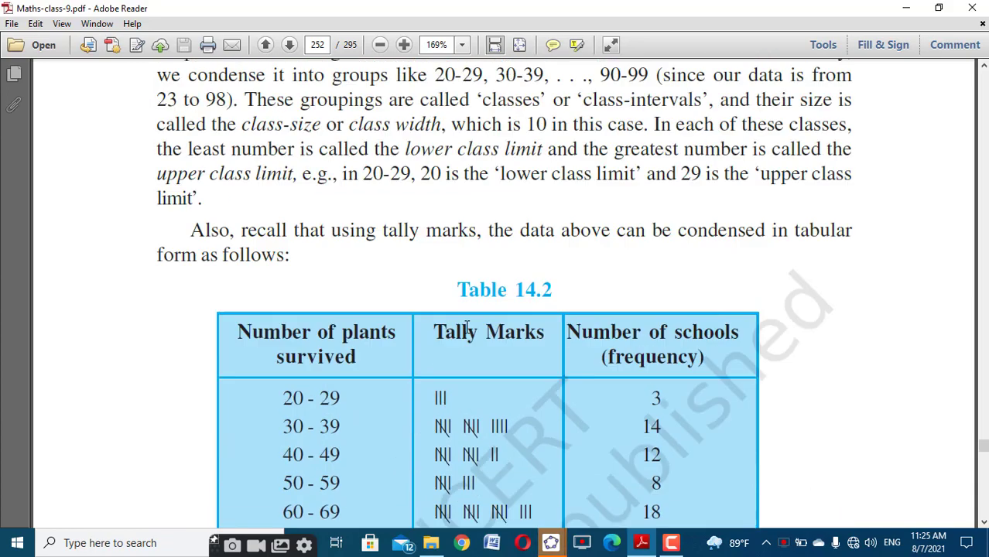
pyautogui.scroll(6, 476, 338)
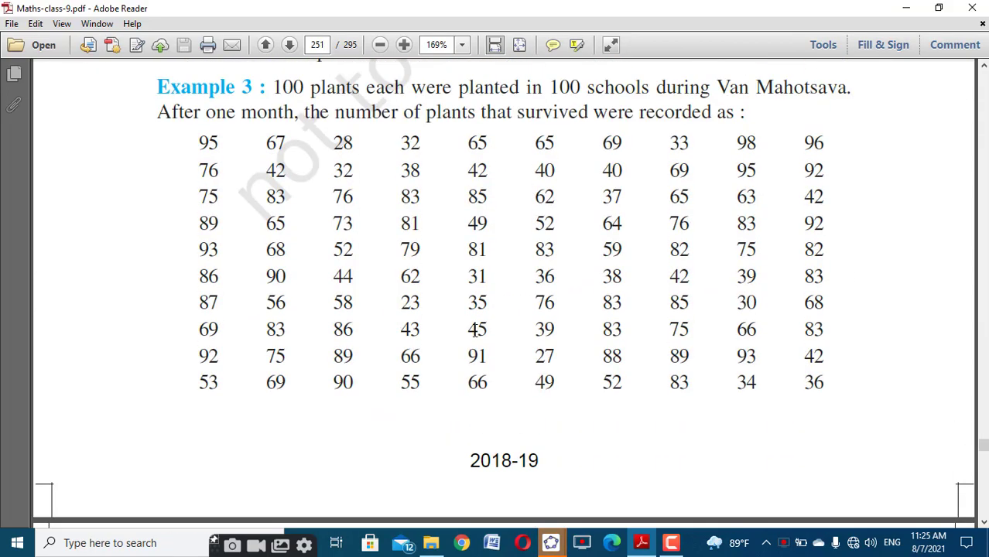
pyautogui.moveTo(188, 140); pyautogui.dragTo(806, 390)
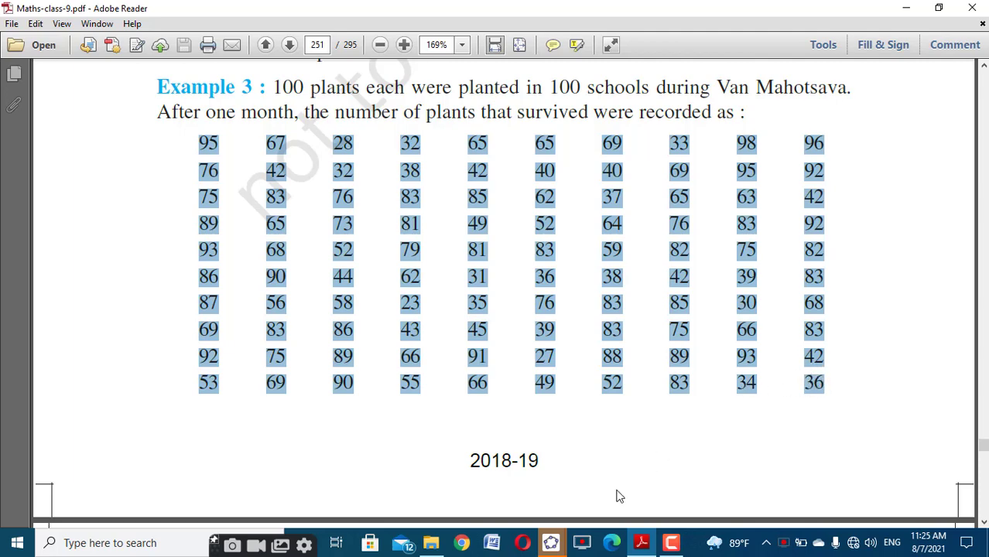
pyautogui.moveTo(554, 542)
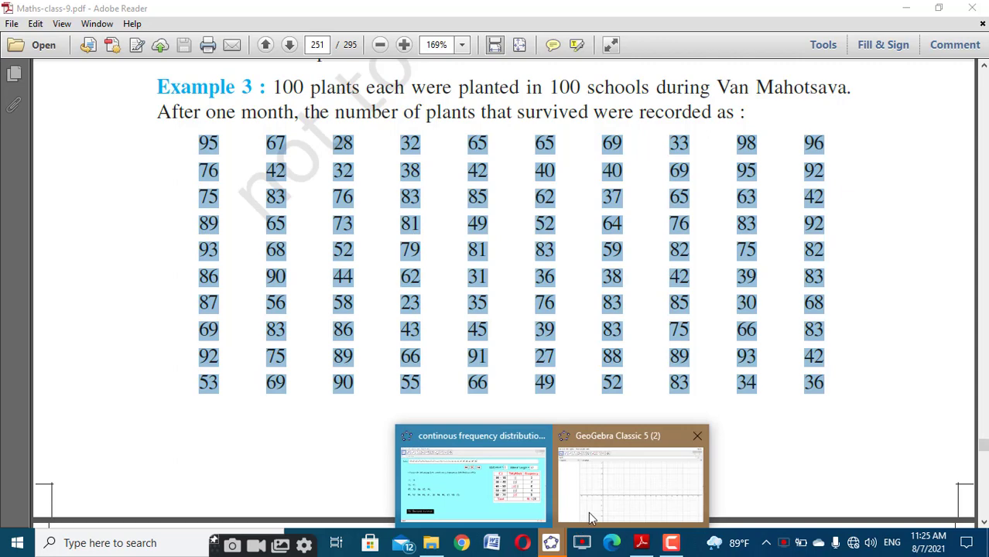
pyautogui.click(600, 464)
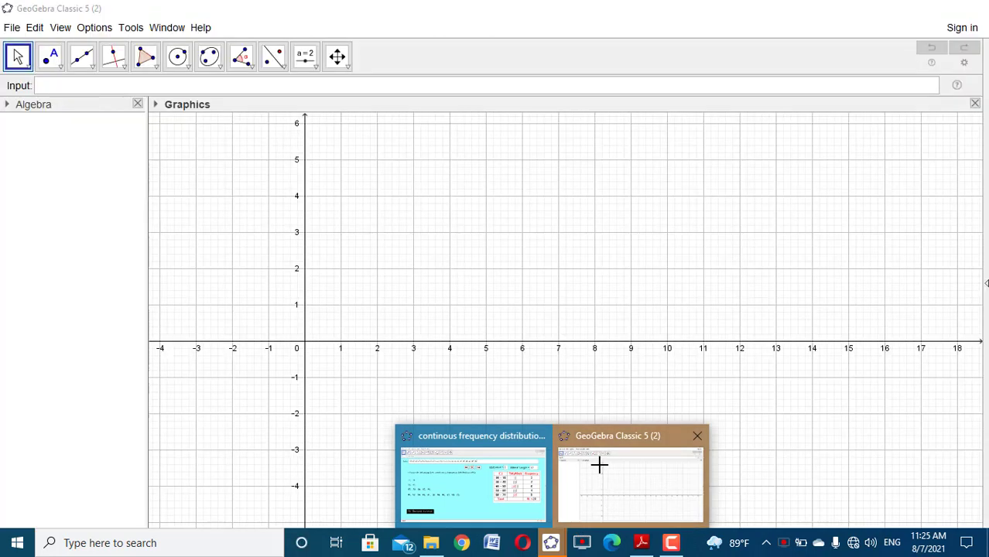
pyautogui.click(360, 87)
pyautogui.hotkey('ctrl', 'v')
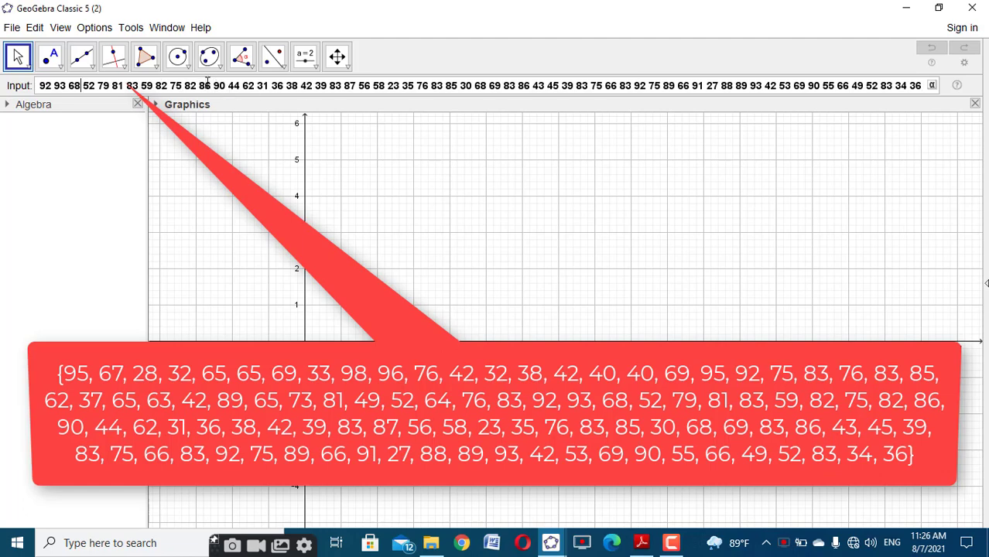
# Step: Insert an opening curly brace before the first value, 95, of the pasted data
pyautogui.click(208, 84)
pyautogui.press('Left')
pyautogui.press('Left')
pyautogui.press('Left')
pyautogui.press('Left')
pyautogui.press('Left')
pyautogui.press('Left')
pyautogui.press('Left')
pyautogui.press('Left')
pyautogui.press('Left')
pyautogui.press('Left')
pyautogui.press('Left')
pyautogui.press('Left')
pyautogui.press('Left')
pyautogui.press('Left')
pyautogui.press('Left')
pyautogui.press('Left')
pyautogui.press('Left')
pyautogui.press('Left')
pyautogui.press('Left')
pyautogui.press('Left')
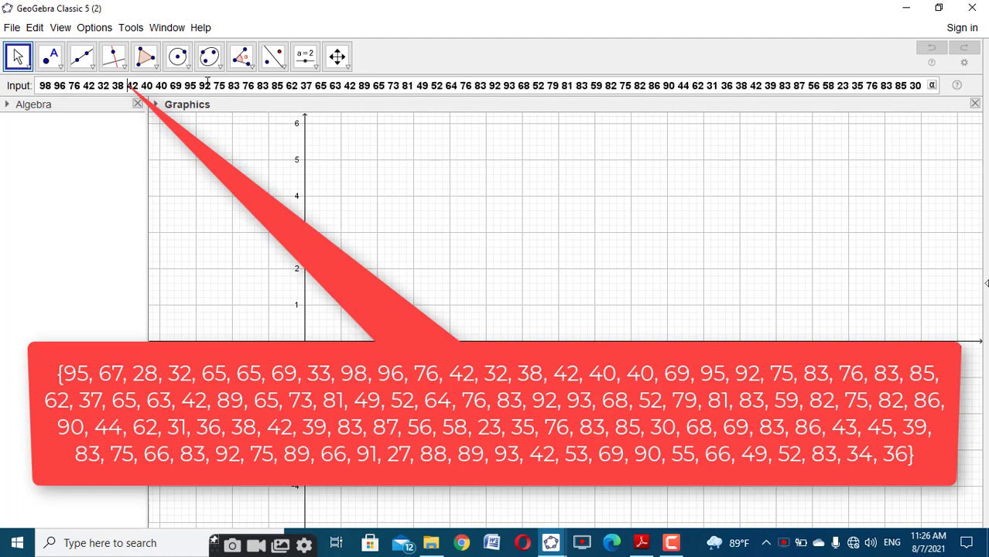
pyautogui.press('Left')
pyautogui.press('Left')
pyautogui.press('Left')
pyautogui.press('Left')
pyautogui.press('Left')
pyautogui.press('Left')
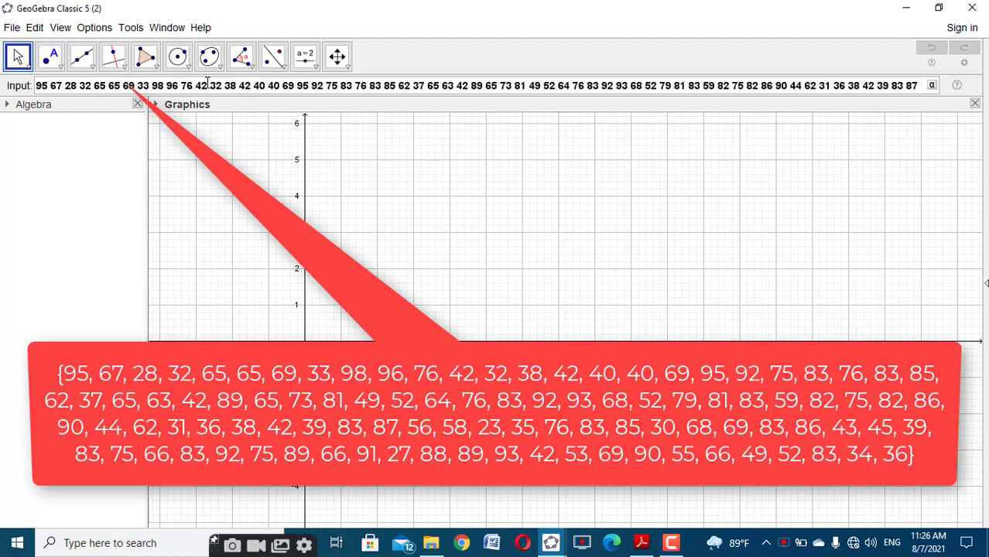
pyautogui.write('{')
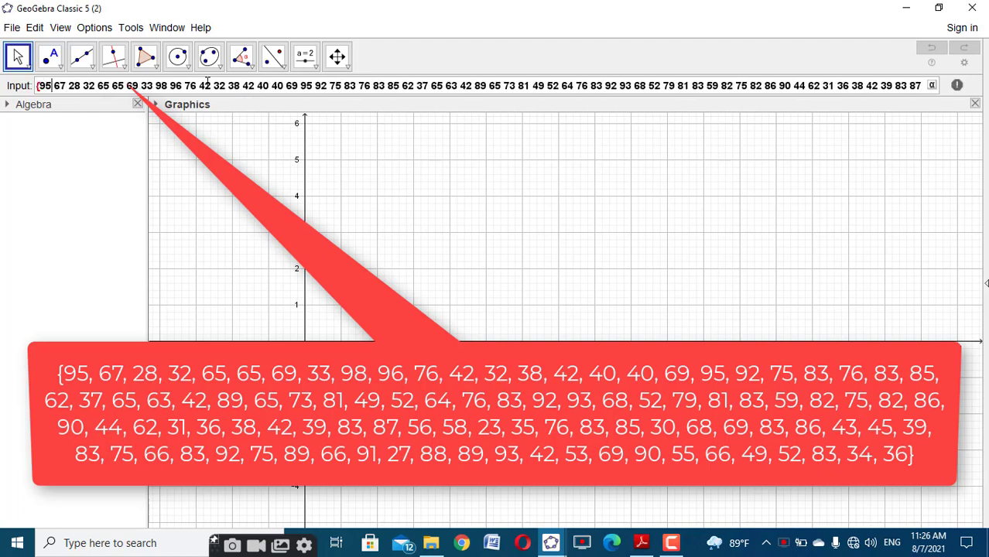
# Step: Insert commas between the pasted plant survival values, from after the first value, 95, through the run 81, 83, 59, 82, 75, 82
pyautogui.write(', ')
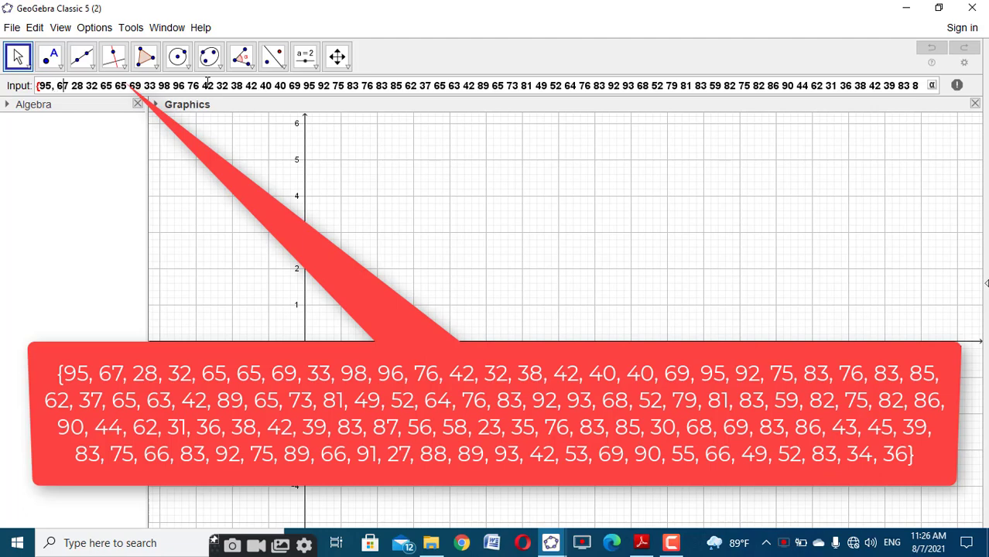
pyautogui.write(',')
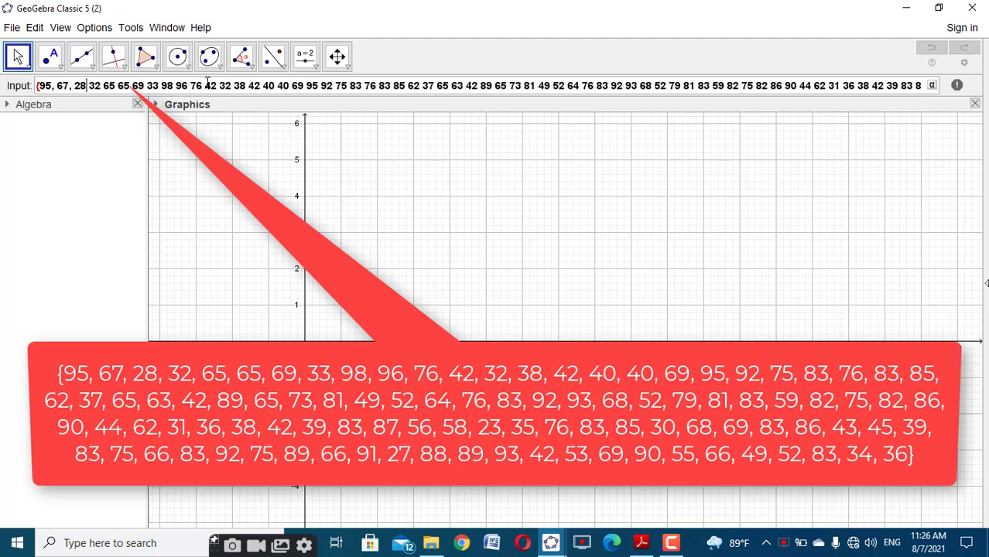
pyautogui.write(',')
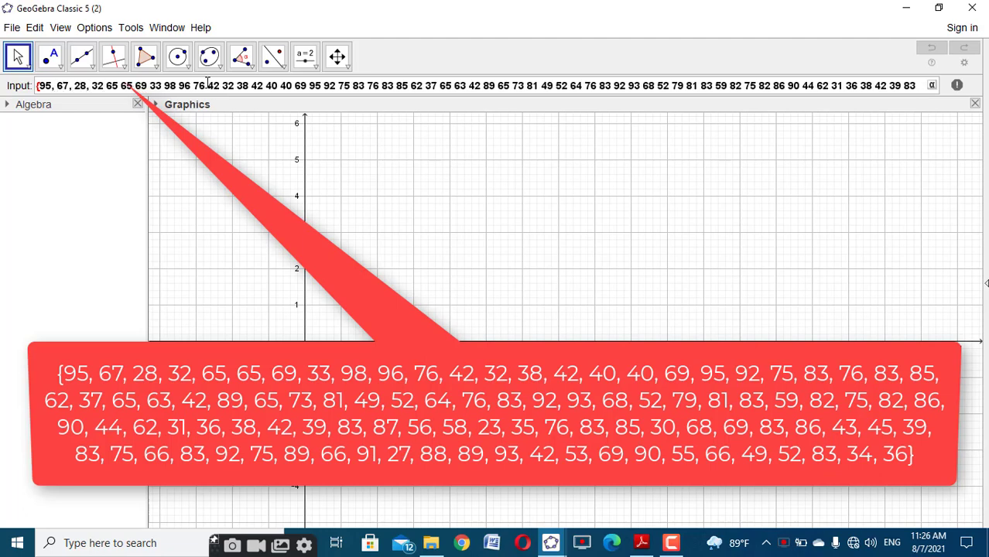
pyautogui.write(',')
pyautogui.press('Right')
pyautogui.press('Right')
pyautogui.write(',')
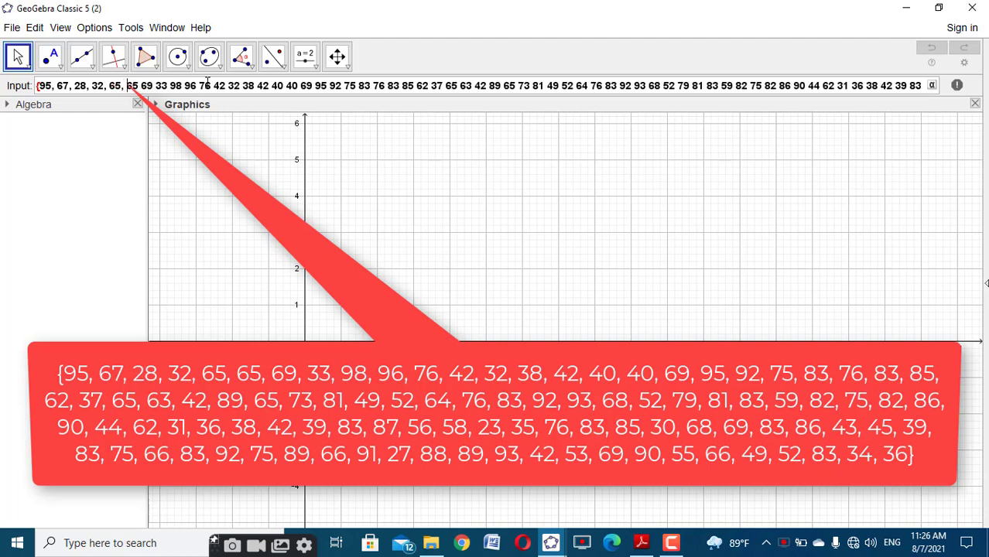
pyautogui.write(',')
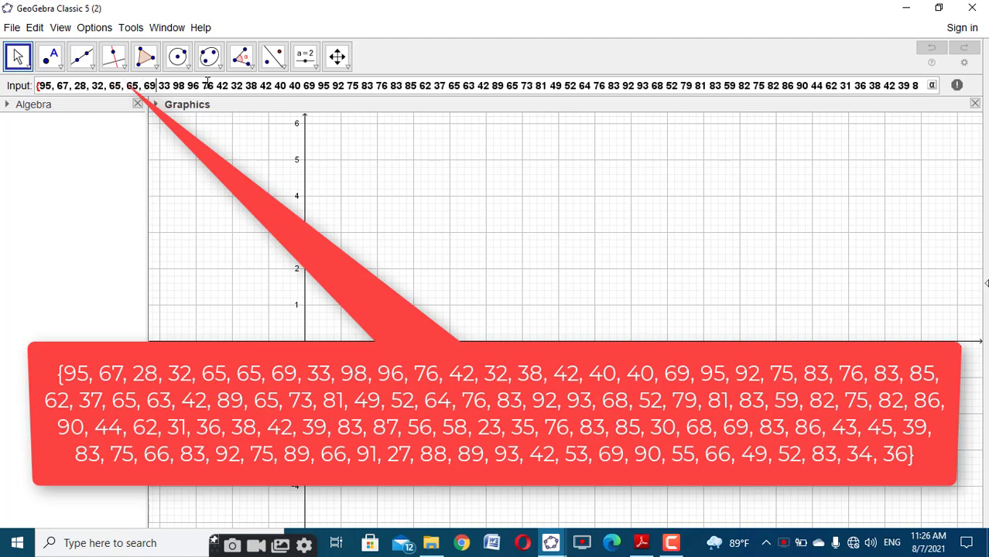
pyautogui.write(',')
pyautogui.press('Right')
pyautogui.press('Right')
pyautogui.press('Right')
pyautogui.write(',')
pyautogui.press('Right')
pyautogui.press('Right')
pyautogui.press('Right')
pyautogui.write(',')
pyautogui.press('Right')
pyautogui.press('Right')
pyautogui.press('Right')
pyautogui.write(',')
pyautogui.press('Right')
pyautogui.press('Right')
pyautogui.press('Right')
pyautogui.press(',')
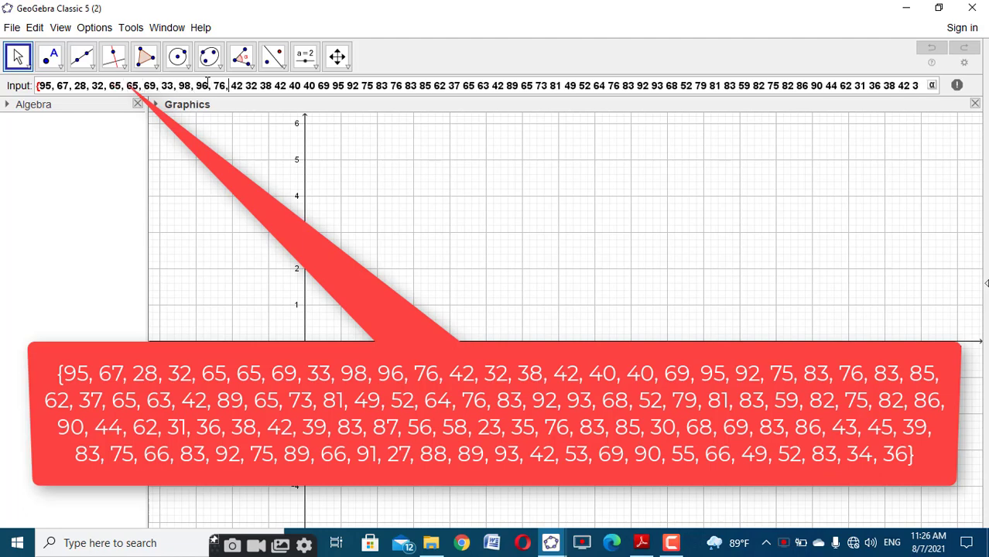
pyautogui.press('Right')
pyautogui.press('Right')
pyautogui.press('Right')
pyautogui.press(',')
pyautogui.press('Right')
pyautogui.press('Right')
pyautogui.press('Right')
pyautogui.press(',')
pyautogui.press('Right')
pyautogui.press('Right')
pyautogui.press('Right')
pyautogui.press(',')
pyautogui.press('Right')
pyautogui.press('Right')
pyautogui.press('Right')
pyautogui.press(',')
pyautogui.press('Right')
pyautogui.press('Right')
pyautogui.press('Right')
pyautogui.press(',')
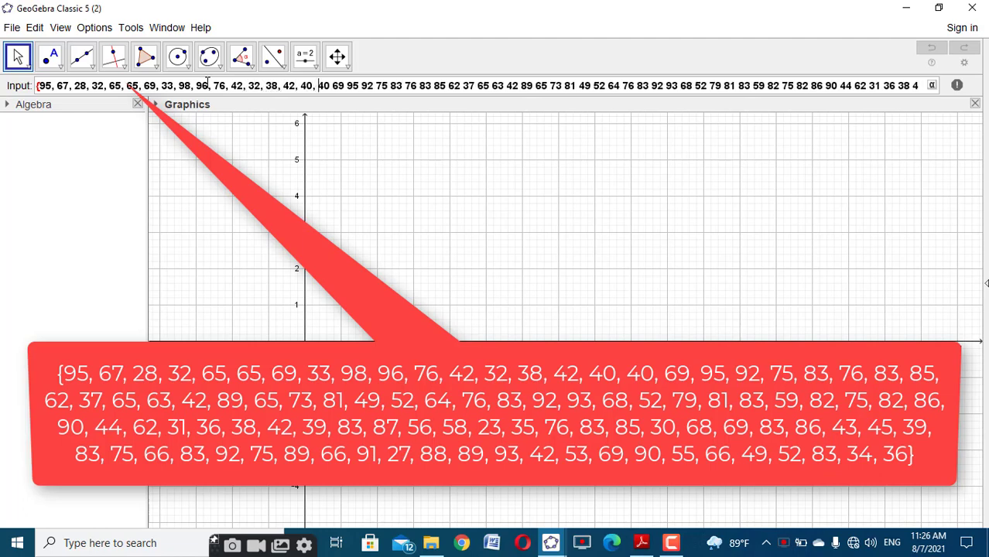
pyautogui.press('Right')
pyautogui.press('Right')
pyautogui.press(',')
pyautogui.press('Right')
pyautogui.press('Right')
pyautogui.press('Right')
pyautogui.press(',')
pyautogui.press('Right')
pyautogui.press('Right')
pyautogui.press('Right')
pyautogui.press(',')
pyautogui.press('Right')
pyautogui.press('Right')
pyautogui.press('Right')
pyautogui.press(',')
pyautogui.press('Right')
pyautogui.press('Right')
pyautogui.press('Right')
pyautogui.press(',')
pyautogui.press('Right')
pyautogui.press('Right')
pyautogui.press('Right')
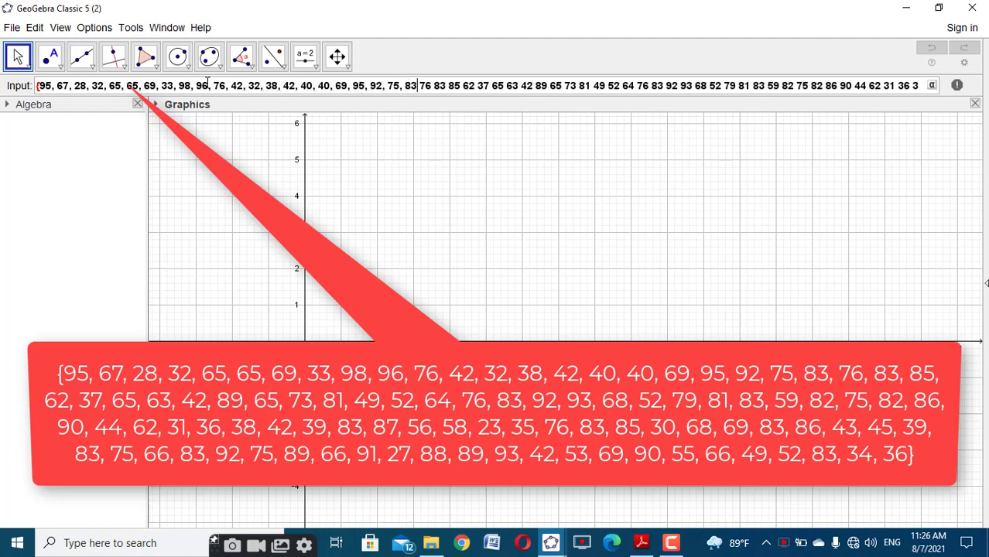
pyautogui.press(',')
pyautogui.press('Right')
pyautogui.press('Right')
pyautogui.press('Right')
pyautogui.press(',')
pyautogui.press('Right')
pyautogui.press('Right')
pyautogui.press('Right')
pyautogui.press(',')
pyautogui.press('Right')
pyautogui.press('Right')
pyautogui.press('Right')
pyautogui.press(',')
pyautogui.press('Right')
pyautogui.press('Right')
pyautogui.press('Right')
pyautogui.press(',')
pyautogui.press('Right')
pyautogui.press('Right')
pyautogui.press('Right')
pyautogui.press(',')
pyautogui.press('Right')
pyautogui.press('Right')
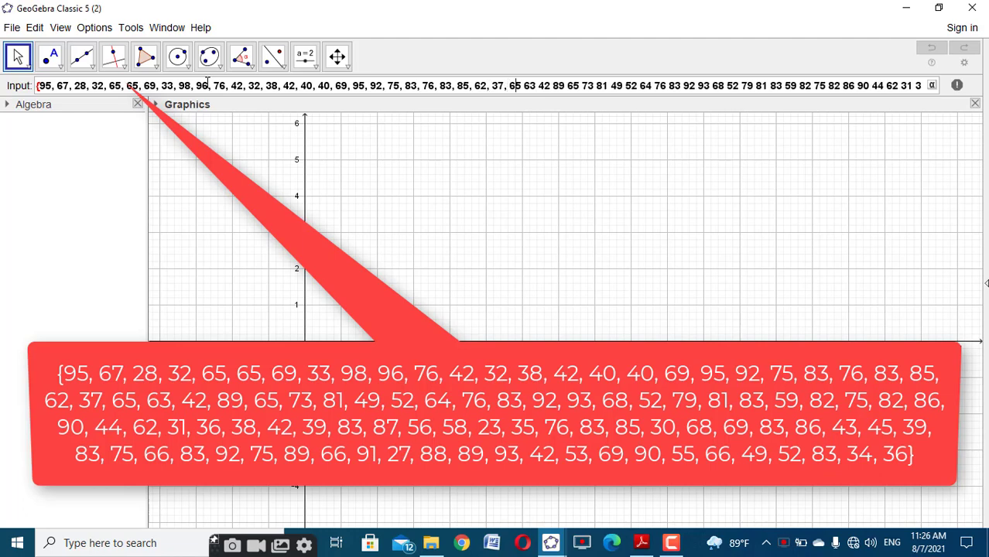
pyautogui.press('Right')
pyautogui.press(',')
pyautogui.press('Right')
pyautogui.press('Right')
pyautogui.press('Right')
pyautogui.press(',')
pyautogui.press('Right')
pyautogui.press('Right')
pyautogui.press('Right')
pyautogui.press(',')
pyautogui.press('Right')
pyautogui.press('Right')
pyautogui.press('Right')
pyautogui.press(',')
pyautogui.press('Right')
pyautogui.press('Right')
pyautogui.press('Right')
pyautogui.press(',')
pyautogui.press('Right')
pyautogui.press('Right')
pyautogui.press('Right')
pyautogui.press(',')
pyautogui.press('Right')
pyautogui.press('Right')
pyautogui.press('Right')
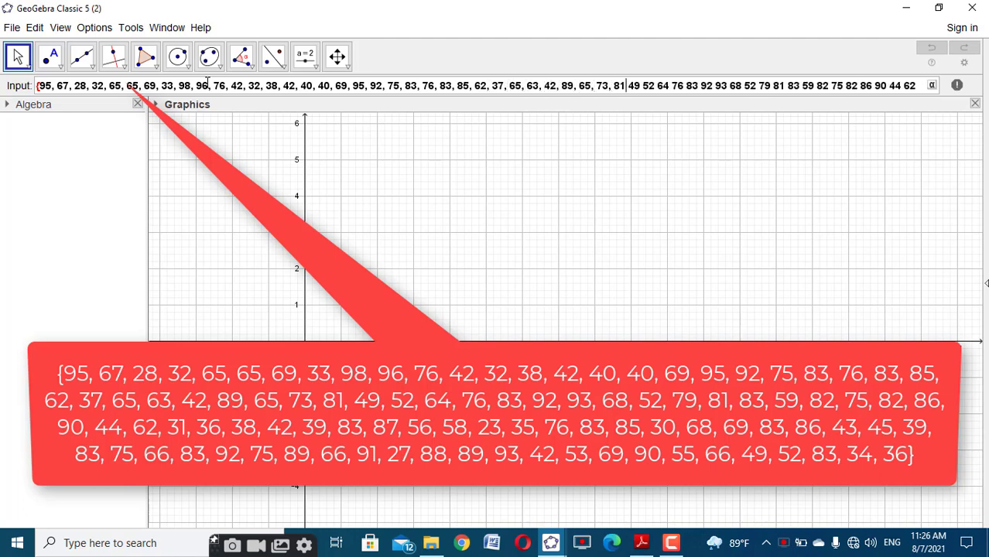
pyautogui.press(',')
pyautogui.press('Right')
pyautogui.press('Right')
pyautogui.press('Right')
pyautogui.press(',')
pyautogui.press('Right')
pyautogui.press('Right')
pyautogui.press('Right')
pyautogui.press(',')
pyautogui.press('Right')
pyautogui.press('Right')
pyautogui.press('Right')
pyautogui.press('Right')
pyautogui.press(',')
pyautogui.press('Right')
pyautogui.press('Right')
pyautogui.press(',')
pyautogui.press('Right')
pyautogui.press('Right')
pyautogui.press('Right')
pyautogui.press(',')
pyautogui.press('Right')
pyautogui.press('Right')
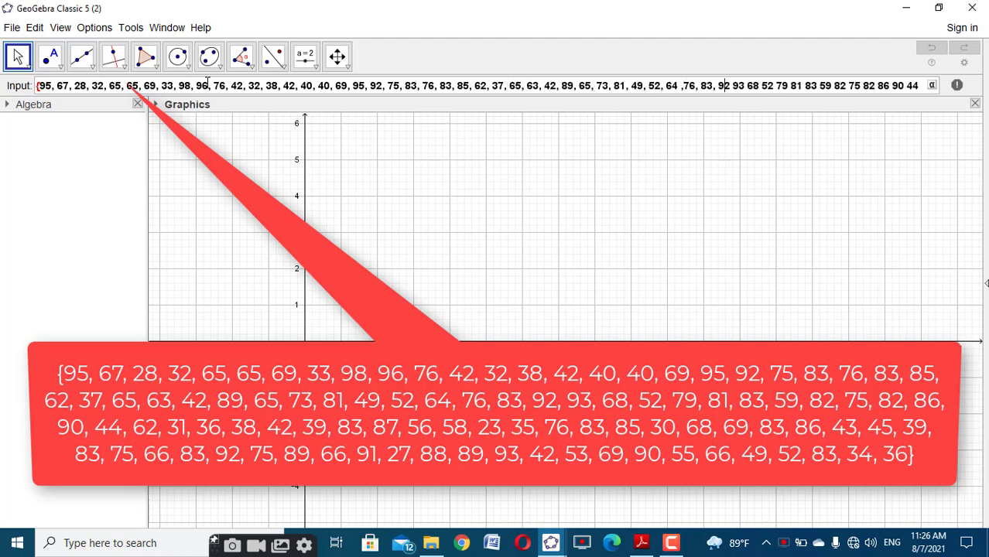
pyautogui.press('Right')
pyautogui.press(',')
pyautogui.press('Right')
pyautogui.press('Right')
pyautogui.press('Right')
pyautogui.press(',')
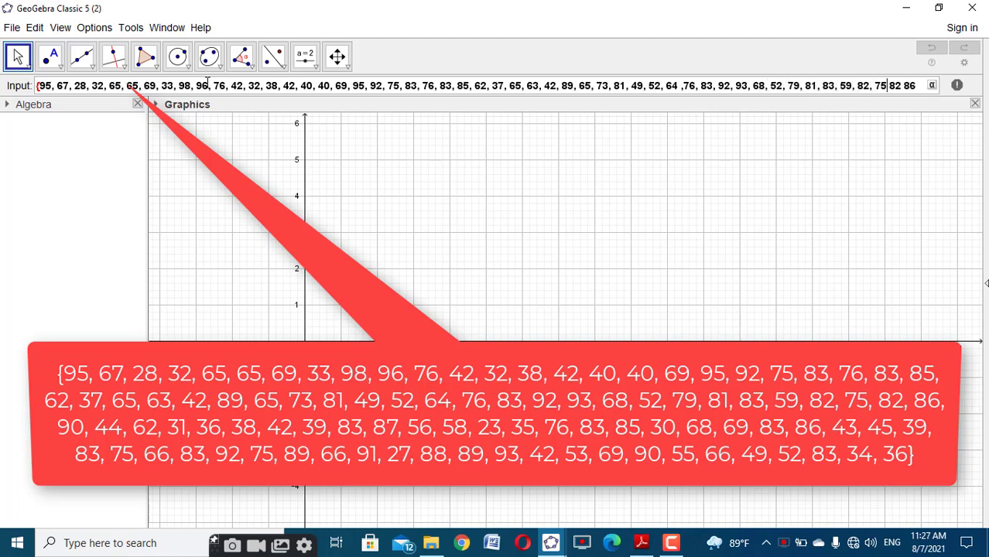
pyautogui.press(',')
pyautogui.press('Right')
pyautogui.press('Right')
pyautogui.press('Right')
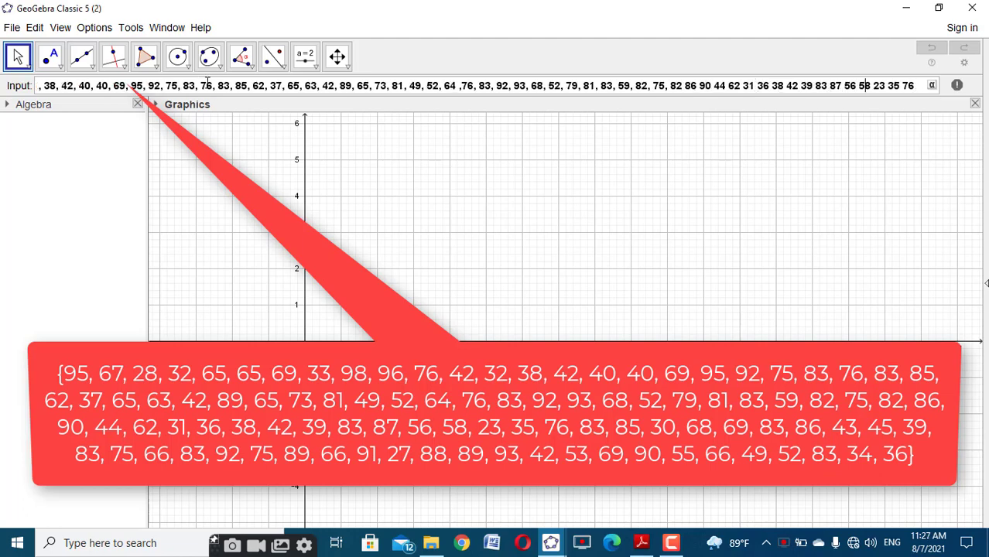
# Step: Insert commas between all the remaining plant survival values, from 82, 86, 90 through the final pair 34, 36
pyautogui.press(',')
pyautogui.press('Right')
pyautogui.press('Right')
pyautogui.press('Right')
pyautogui.press(',')
pyautogui.press('Right')
pyautogui.press('Right')
pyautogui.press('Right')
pyautogui.press(',')
pyautogui.press('Right')
pyautogui.press('Right')
pyautogui.press('Right')
pyautogui.press(',')
pyautogui.press('Right')
pyautogui.press('Right')
pyautogui.press('Right')
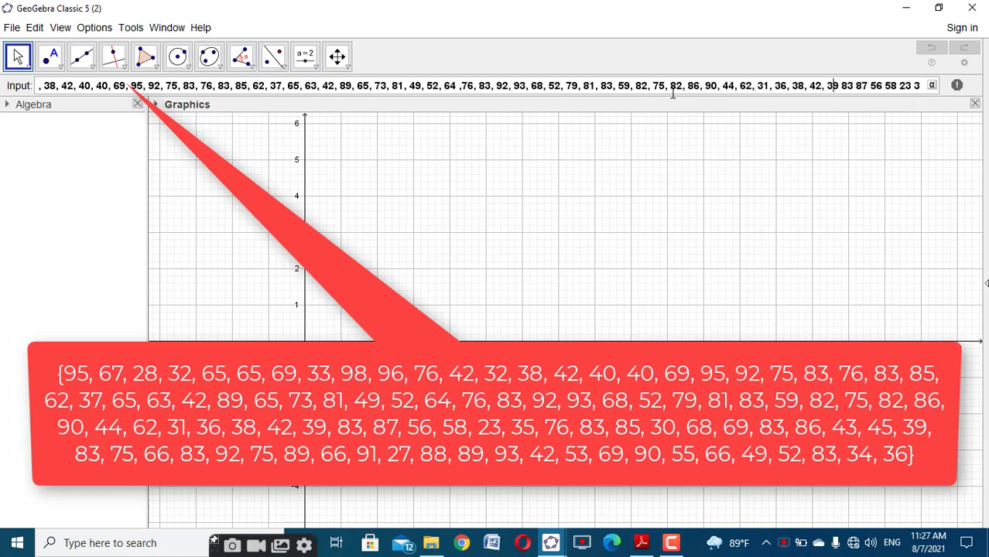
pyautogui.press(',')
pyautogui.press('Right')
pyautogui.press('Right')
pyautogui.press('Right')
pyautogui.press(',')
pyautogui.press('Right')
pyautogui.press('Right')
pyautogui.press('Right')
pyautogui.press(',')
pyautogui.press('Right')
pyautogui.press('Right')
pyautogui.press('Right')
pyautogui.press(',')
pyautogui.press('Right')
pyautogui.press('Right')
pyautogui.press('Right')
pyautogui.press(',')
pyautogui.press('Right')
pyautogui.press('Right')
pyautogui.press('Right')
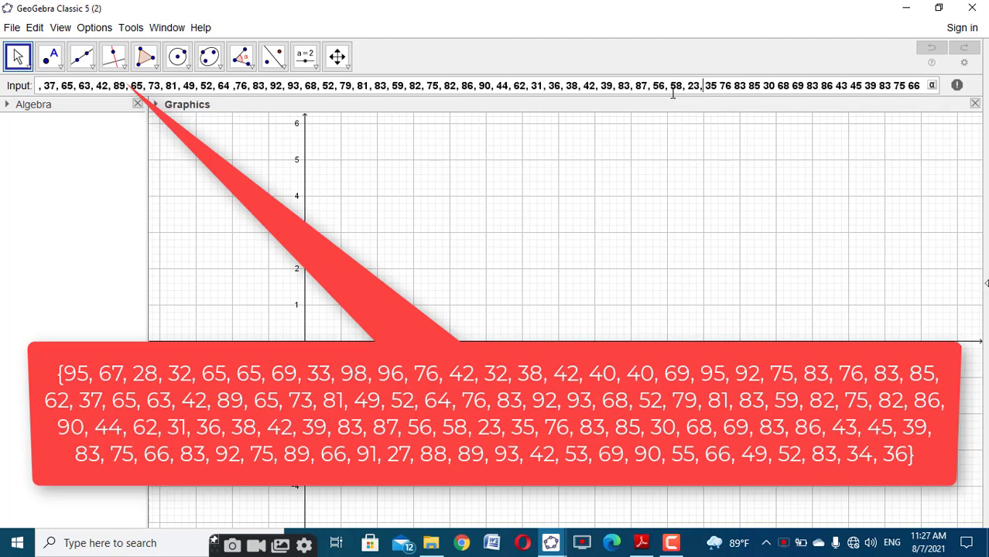
pyautogui.press(',')
pyautogui.press('Right')
pyautogui.press('Right')
pyautogui.press('Right')
pyautogui.press(',')
pyautogui.press('Right')
pyautogui.press('Right')
pyautogui.press('Right')
pyautogui.press(',')
pyautogui.press('Right')
pyautogui.press('Right')
pyautogui.press('Right')
pyautogui.press(',')
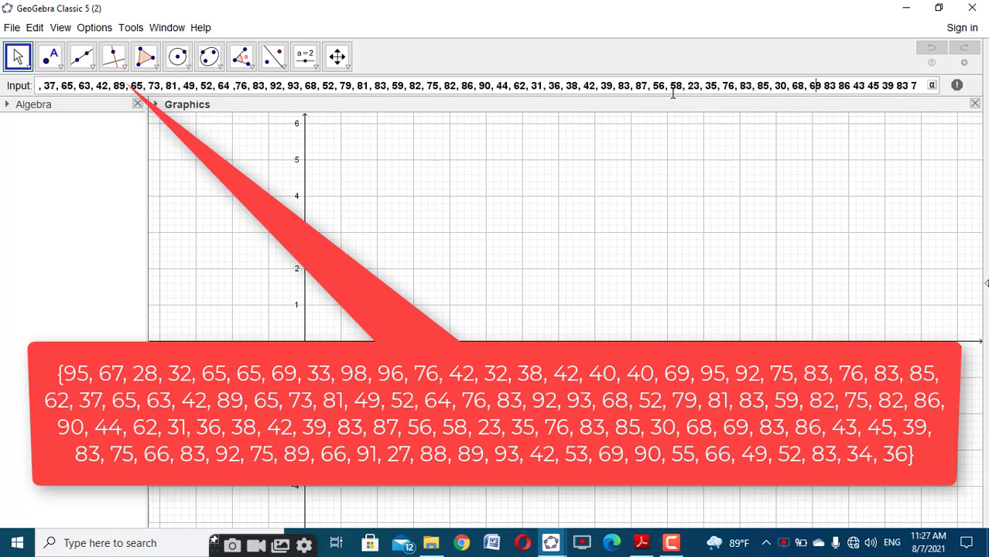
pyautogui.press(',')
pyautogui.press('Right')
pyautogui.press('Right')
pyautogui.press('Right')
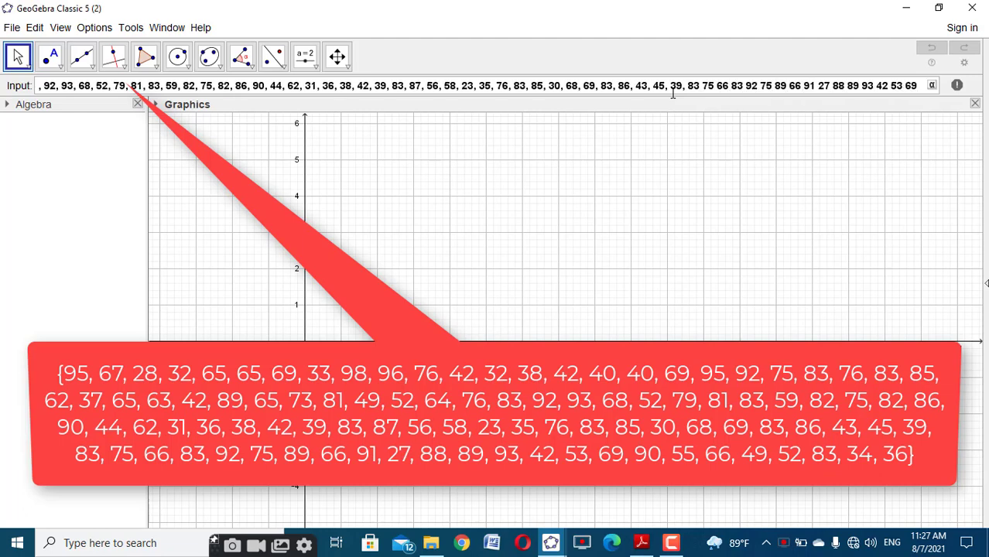
pyautogui.press('Right')
pyautogui.press(',')
pyautogui.press('Right')
pyautogui.press('Right')
pyautogui.press(',')
pyautogui.press('Right')
pyautogui.press('Right')
pyautogui.press('Right')
pyautogui.press(',')
pyautogui.press('Right')
pyautogui.press('Right')
pyautogui.press('Right')
pyautogui.press(',')
pyautogui.press('Right')
pyautogui.press('Right')
pyautogui.press('Right')
pyautogui.press(',')
pyautogui.press('Right')
pyautogui.press('Right')
pyautogui.press('Right')
pyautogui.press(',')
pyautogui.press('Right')
pyautogui.press('Right')
pyautogui.press('Right')
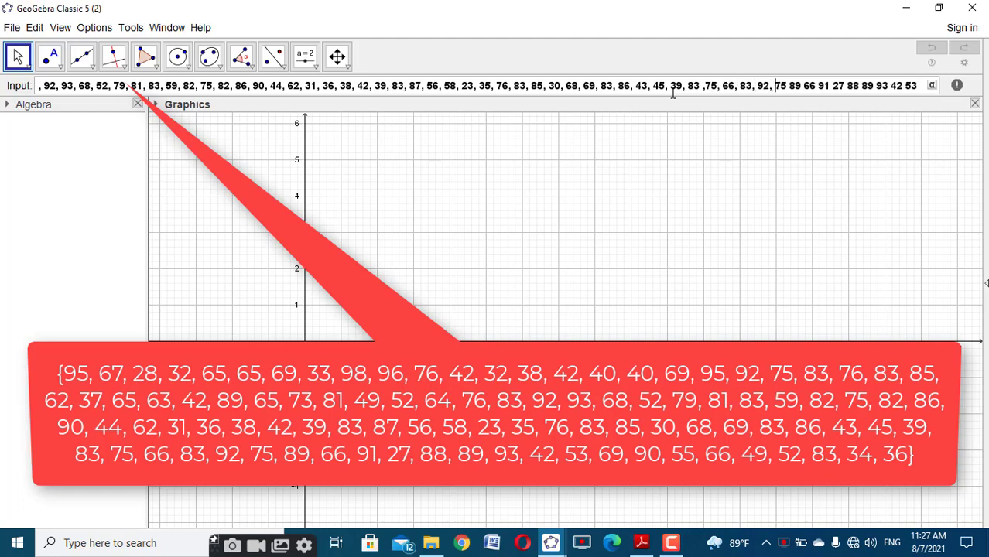
pyautogui.press(',')
pyautogui.press('Right')
pyautogui.press('Right')
pyautogui.press('Right')
pyautogui.press(',')
pyautogui.press('Right')
pyautogui.press('Right')
pyautogui.press('Right')
pyautogui.press(',')
pyautogui.press('Right')
pyautogui.press('Right')
pyautogui.press('Right')
pyautogui.press(',')
pyautogui.press('Right')
pyautogui.press('Right')
pyautogui.press('Right')
pyautogui.press(',')
pyautogui.press('Right')
pyautogui.press('Right')
pyautogui.press('Right')
pyautogui.press(',')
pyautogui.press('Right')
pyautogui.press('Right')
pyautogui.press('Right')
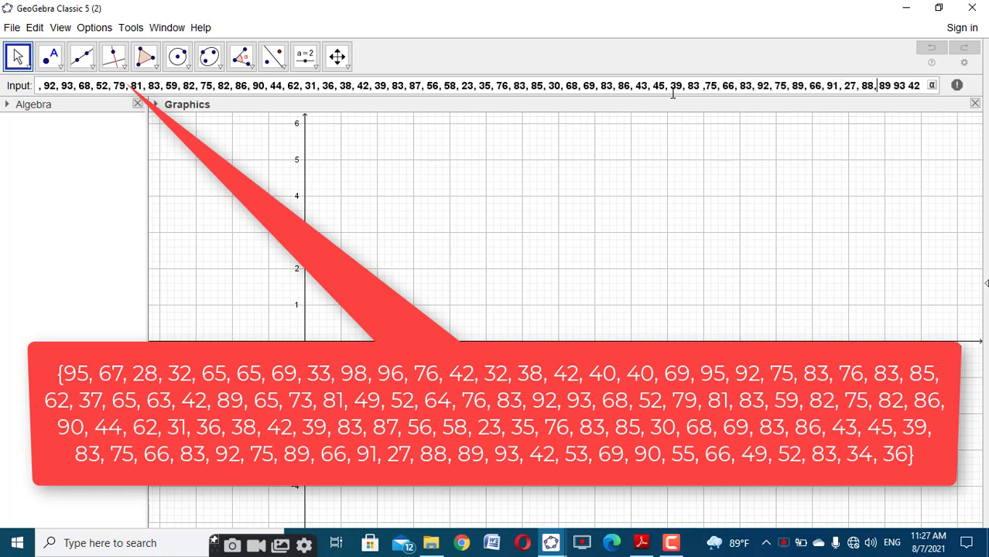
pyautogui.press(',')
pyautogui.press('Right')
pyautogui.press('Right')
pyautogui.press('Right')
pyautogui.press(',')
pyautogui.press('Right')
pyautogui.press('Right')
pyautogui.press('Right')
pyautogui.press(',')
pyautogui.press('Right')
pyautogui.press('Right')
pyautogui.press('Right')
pyautogui.press(',')
pyautogui.press('Right')
pyautogui.press('Right')
pyautogui.press('Right')
pyautogui.press(',')
pyautogui.press('Right')
pyautogui.press('Right')
pyautogui.press('Right')
pyautogui.press(',')
pyautogui.press('Right')
pyautogui.press('Right')
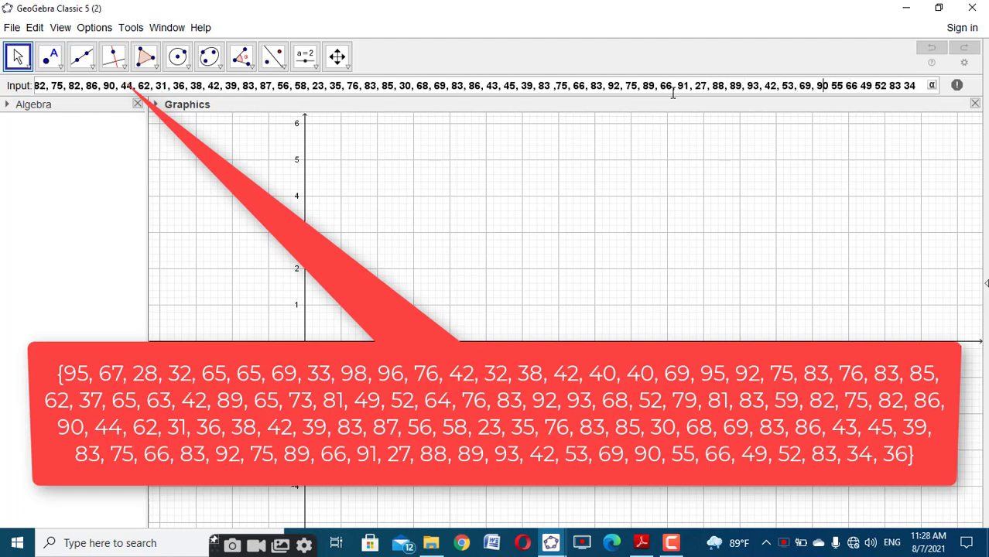
pyautogui.press('Right')
pyautogui.press(',')
pyautogui.press('Right')
pyautogui.press('Right')
pyautogui.press('Right')
pyautogui.press(',')
pyautogui.press('Right')
pyautogui.press('Right')
pyautogui.press('Right')
pyautogui.press(',')
pyautogui.press('Right')
pyautogui.press('Right')
pyautogui.press('Right')
pyautogui.press(',')
pyautogui.press('Right')
pyautogui.press('Right')
pyautogui.press('Right')
pyautogui.press(',')
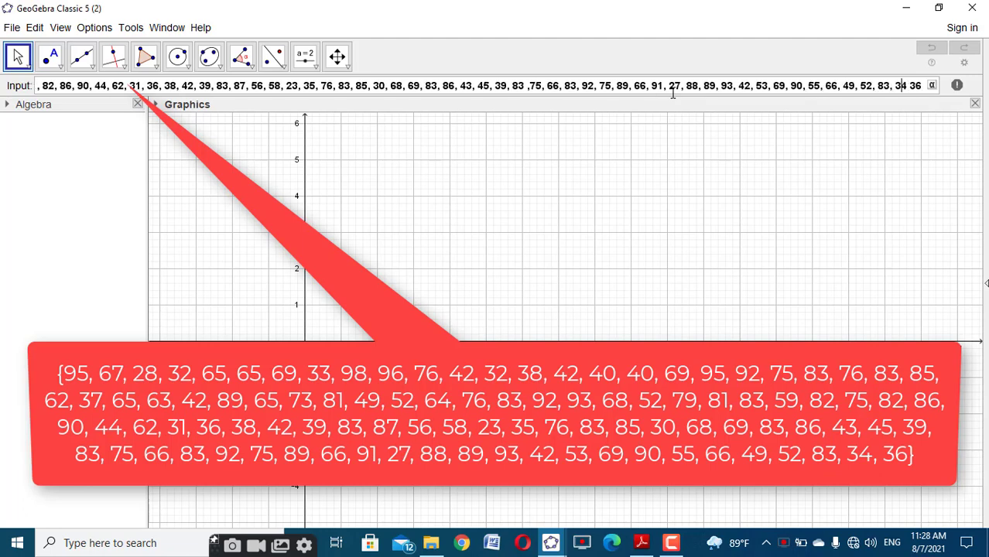
pyautogui.press('Right')
pyautogui.press('Right')
pyautogui.press('Right')
# Step: Add a closing curly brace after the last value, 36, and enter the plant survival data as a list
pyautogui.press(',')
pyautogui.press('BackSpace')
pyautogui.write('}')
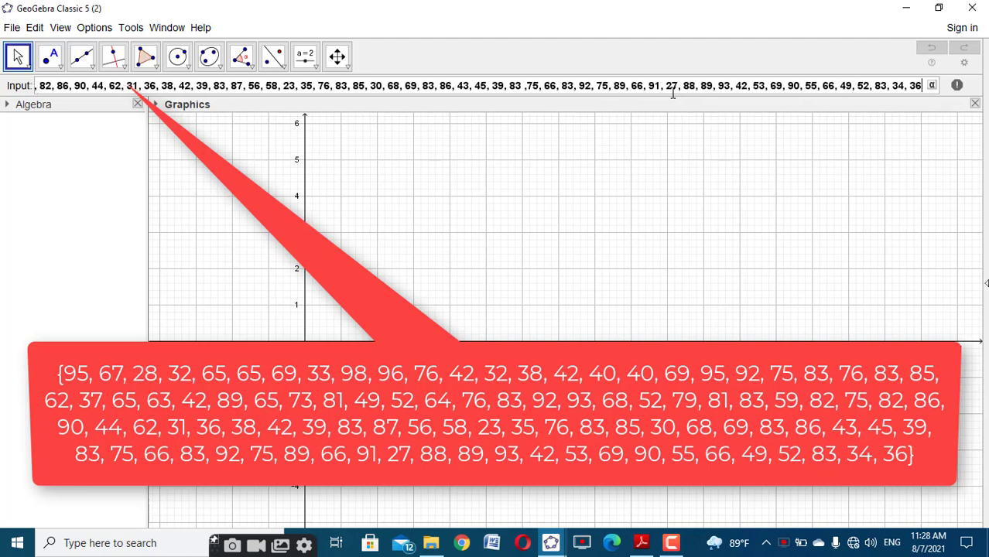
pyautogui.press('Return')
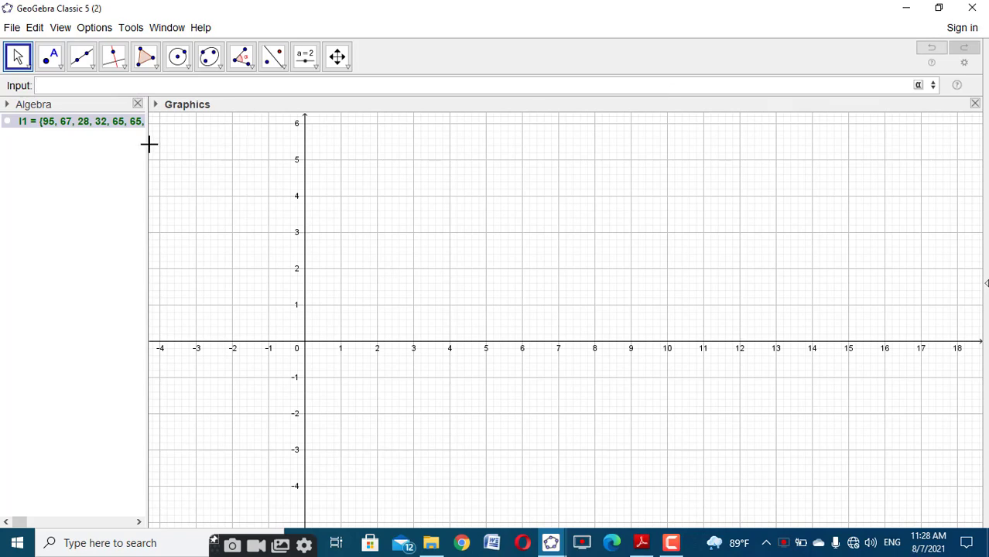
# Step: Narrow the Algebra View and rename the plant survival list to d1
pyautogui.moveTo(147, 141); pyautogui.dragTo(69, 158)
pyautogui.rightClick(27, 124)
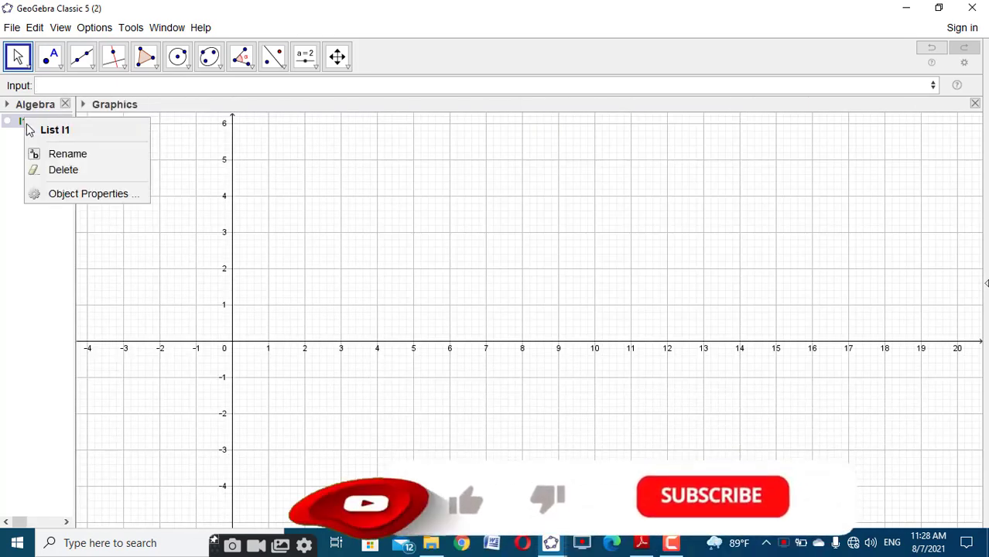
pyautogui.click(61, 155)
pyautogui.click(389, 271)
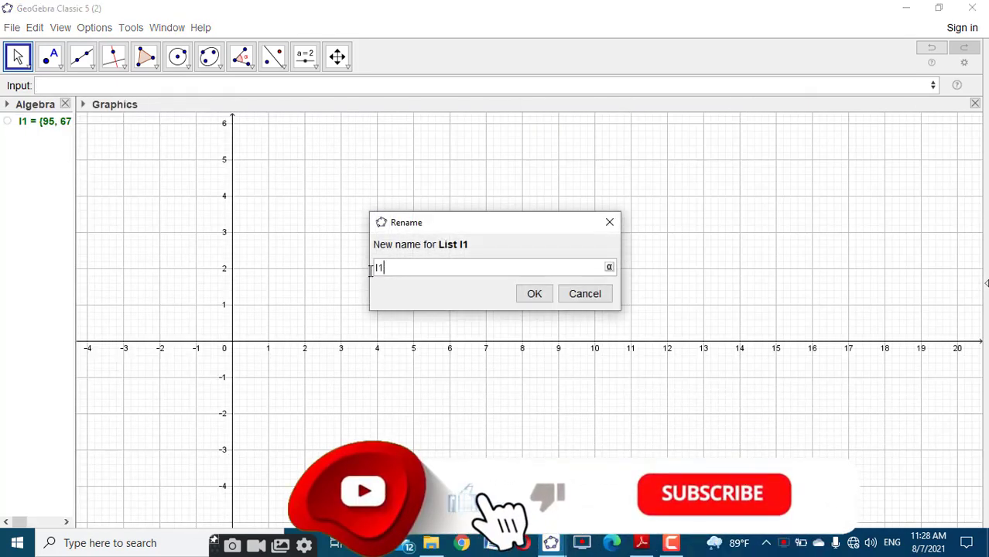
pyautogui.doubleClick(381, 267)
pyautogui.write('d1')
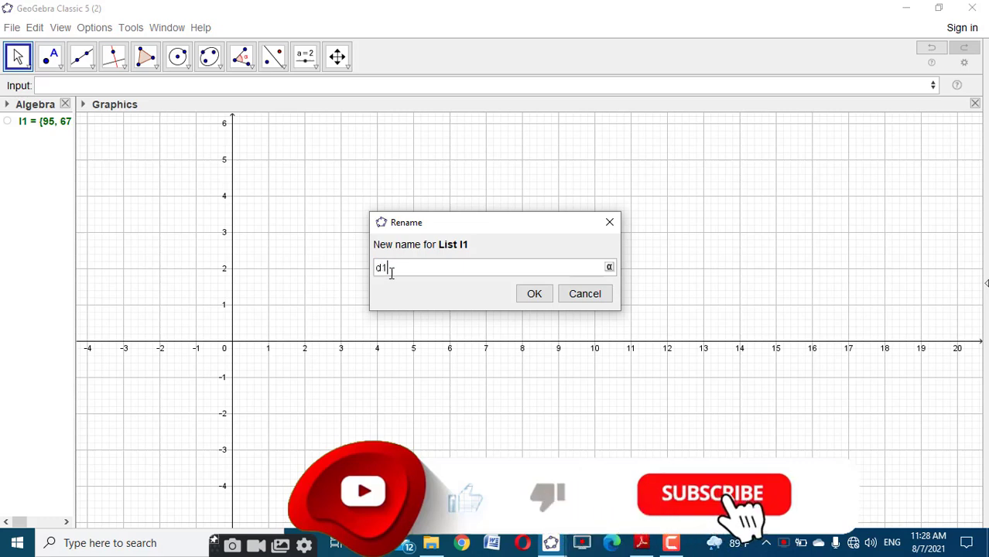
pyautogui.click(534, 294)
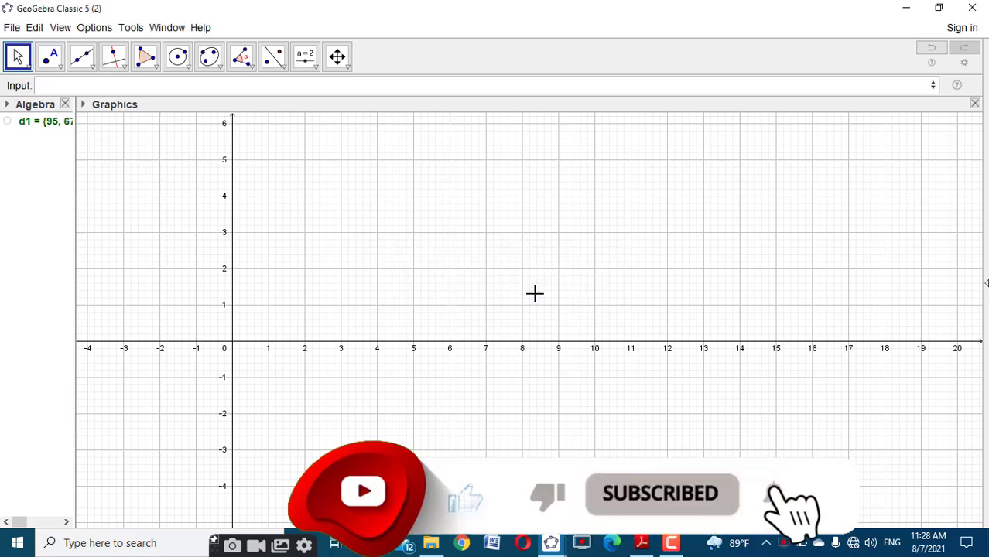
# Step: Add an input box in the Graphics View with the caption "Data =", linked to the list d1
pyautogui.click(346, 68)
pyautogui.moveTo(305, 58)
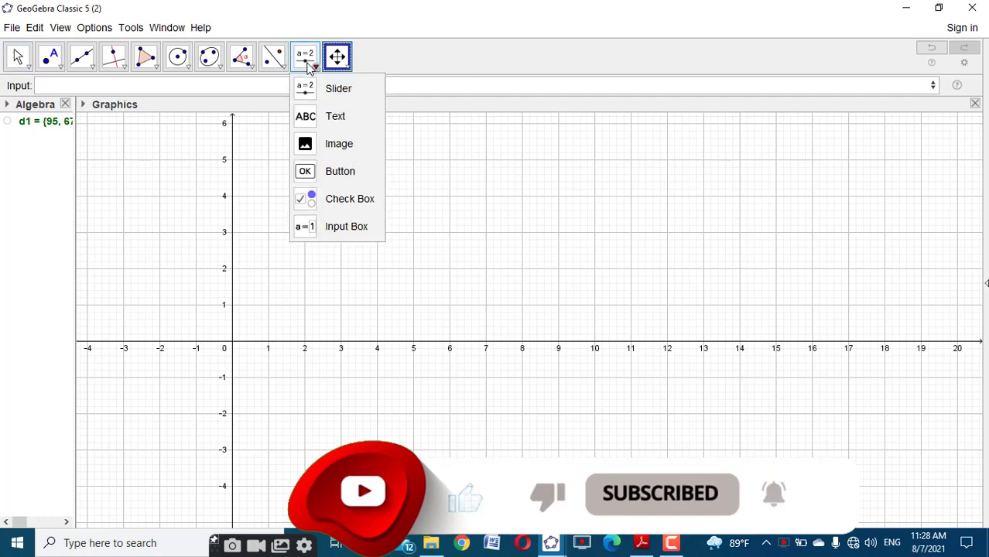
pyautogui.click(346, 225)
pyautogui.click(357, 226)
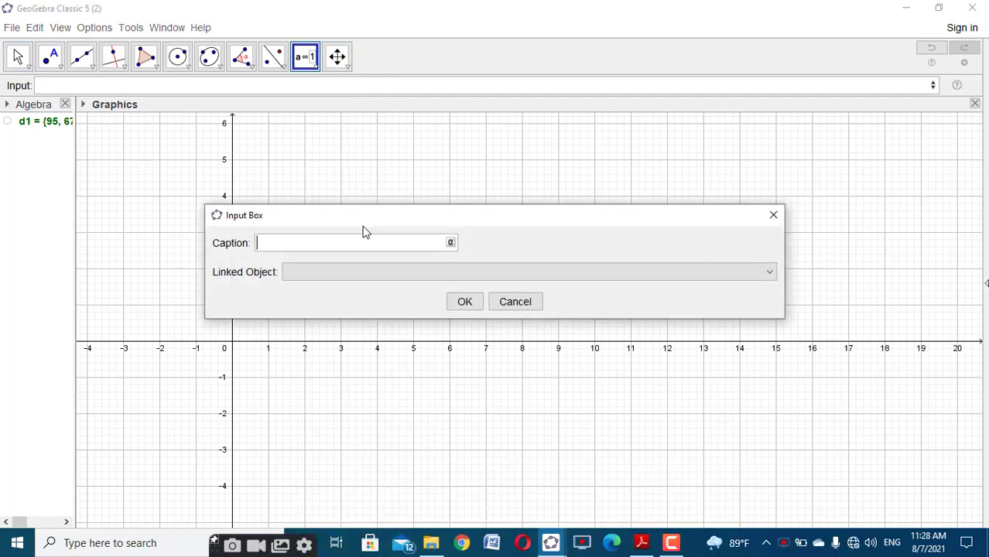
pyautogui.click(552, 543)
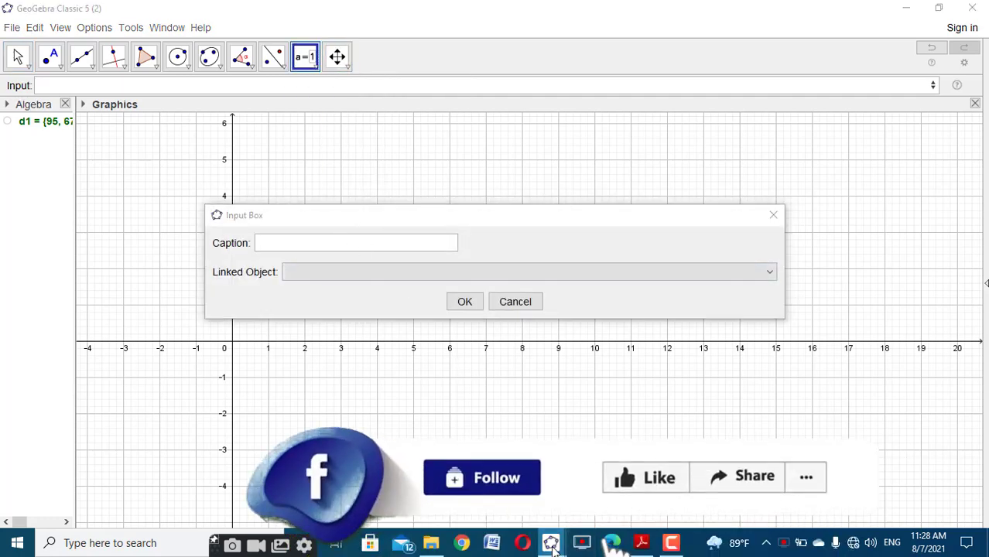
pyautogui.click(503, 489)
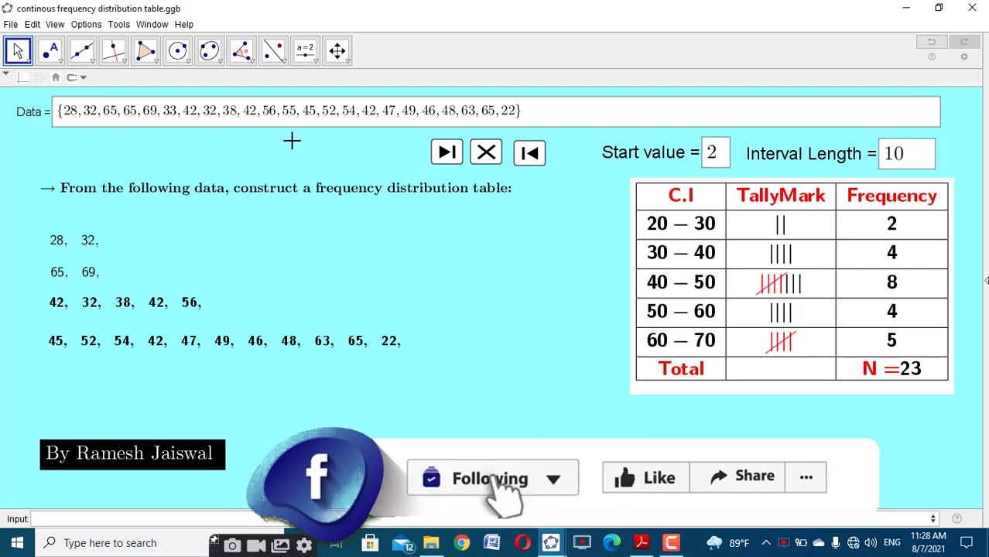
pyautogui.click(552, 542)
pyautogui.click(611, 489)
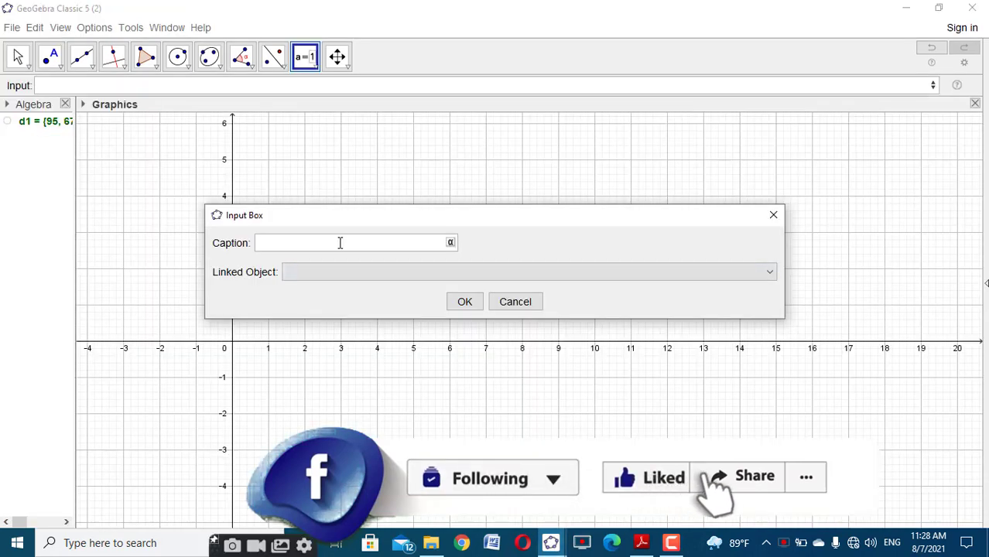
pyautogui.write('Data =')
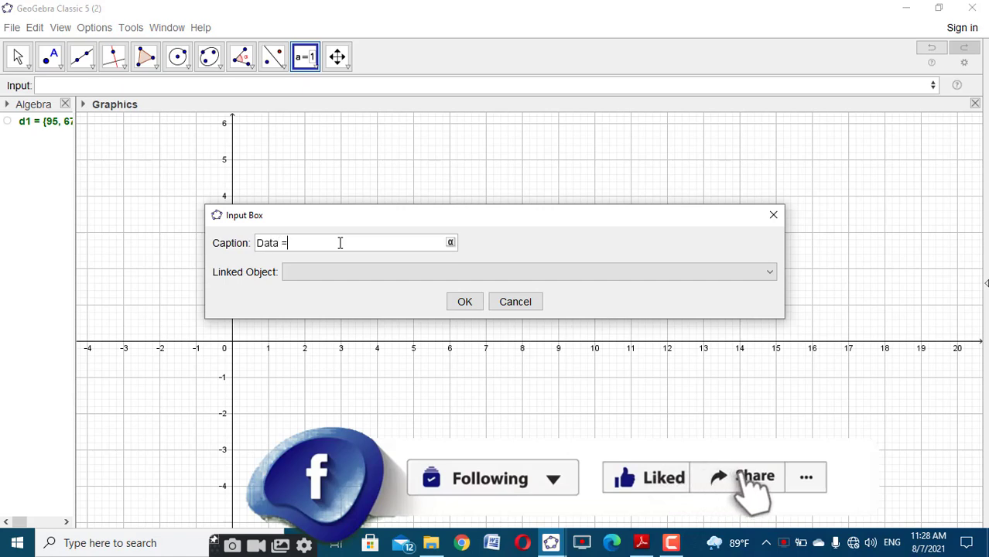
pyautogui.click(770, 273)
pyautogui.click(706, 291)
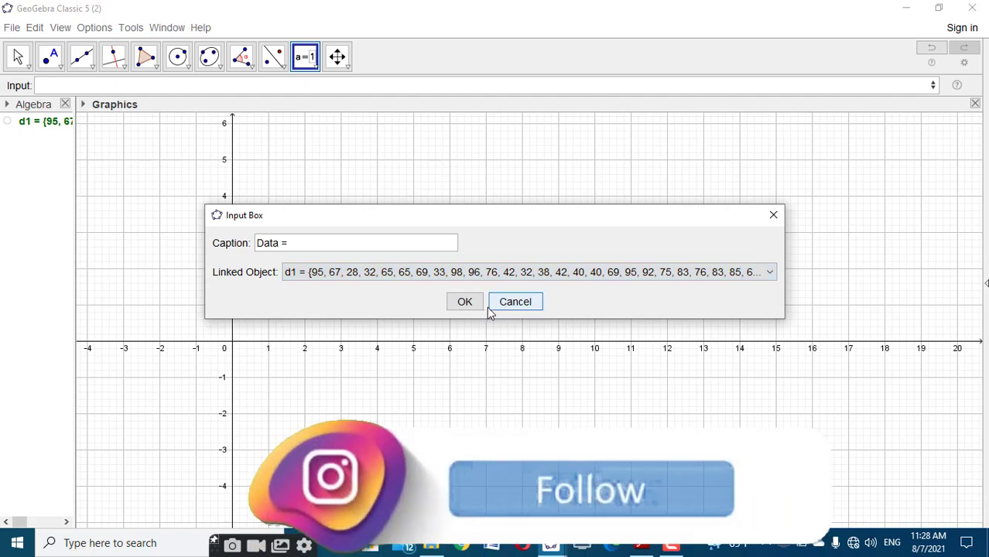
pyautogui.click(466, 303)
pyautogui.press('Escape')
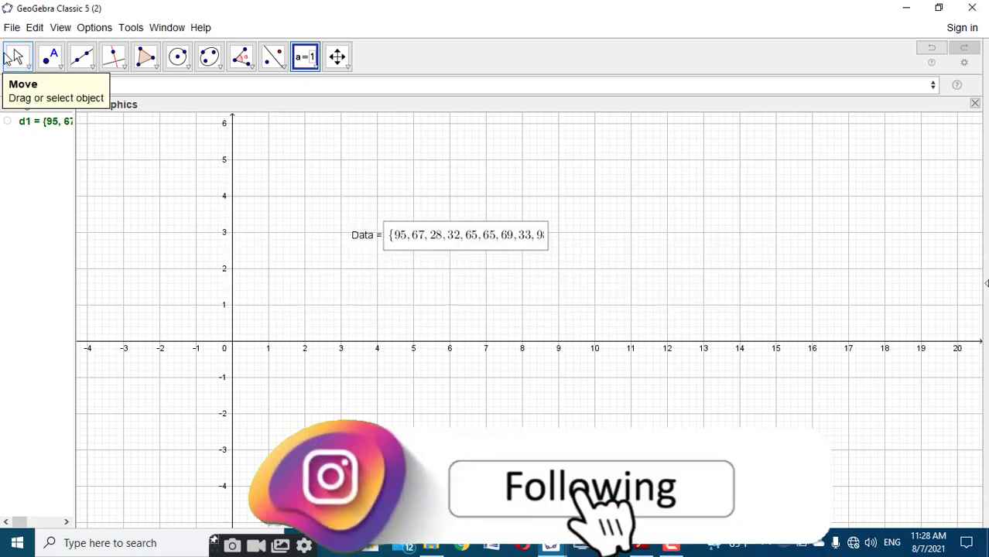
# Step: Open the properties of the Data input box and turn off its Symbolic option
pyautogui.rightClick(371, 238)
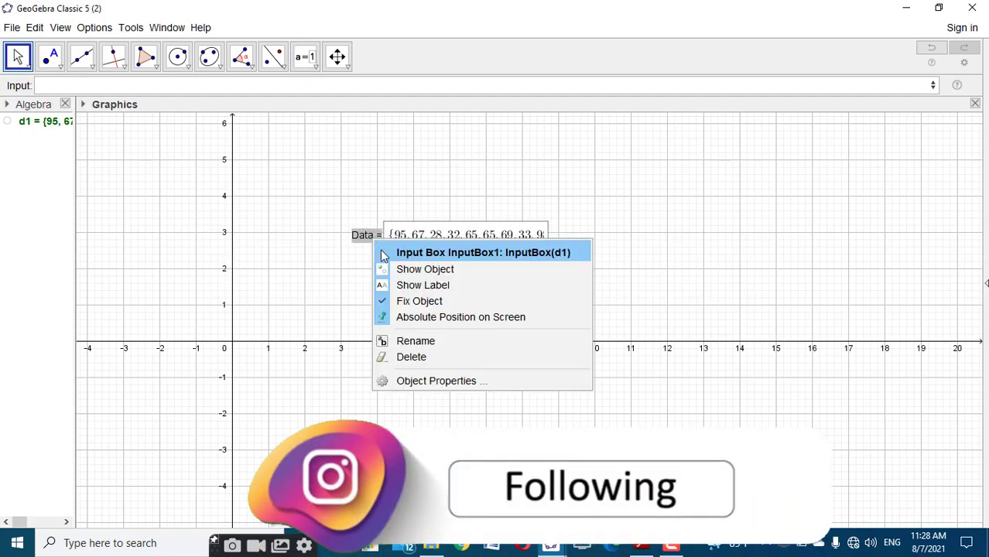
pyautogui.click(442, 383)
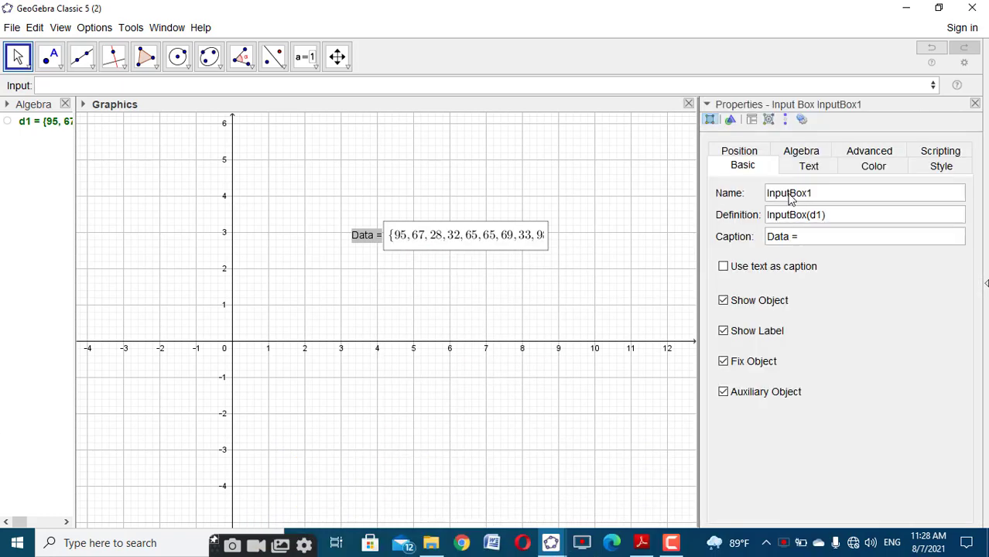
pyautogui.click(859, 153)
pyautogui.click(804, 165)
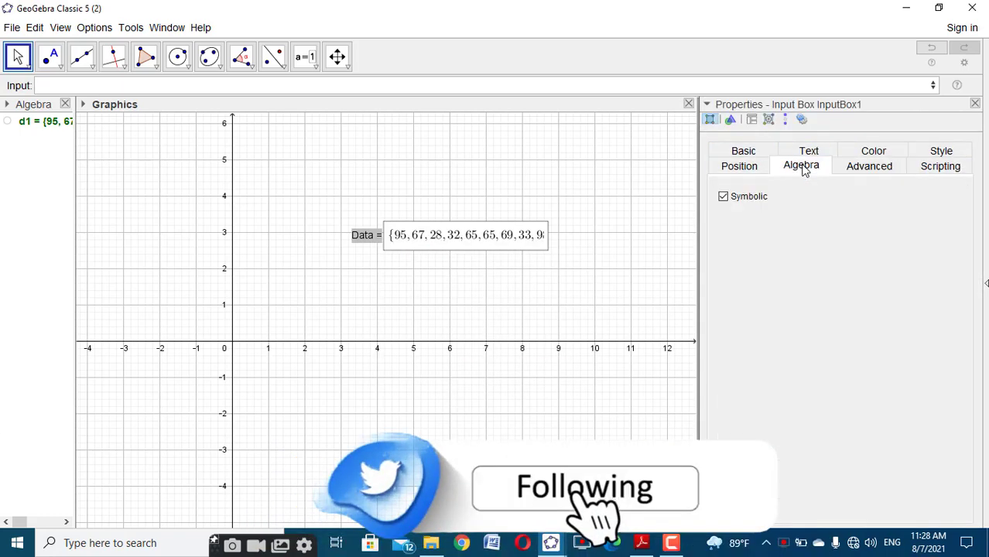
pyautogui.click(723, 197)
# Step: Set the Data input box's text size to Medium and its length to 80, and close the properties
pyautogui.click(809, 151)
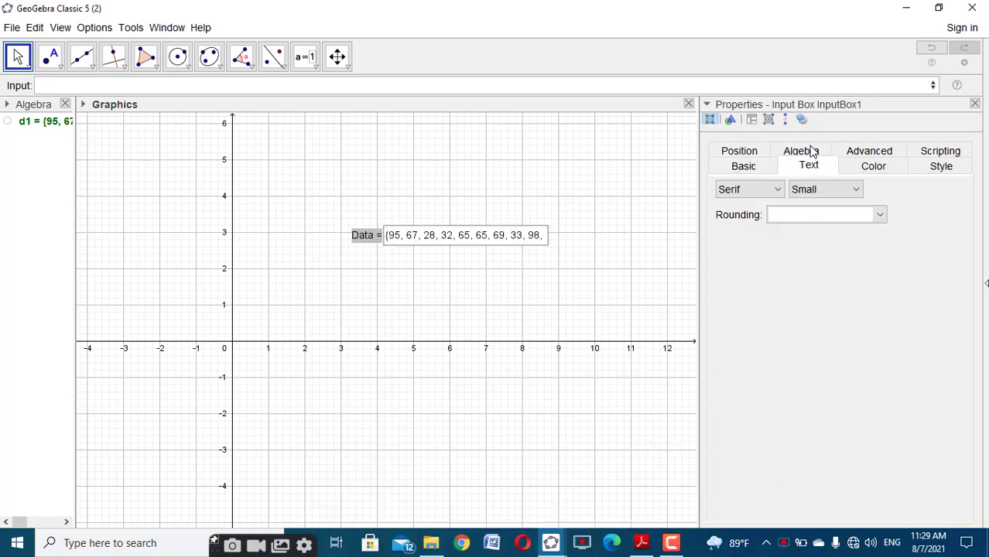
pyautogui.click(813, 195)
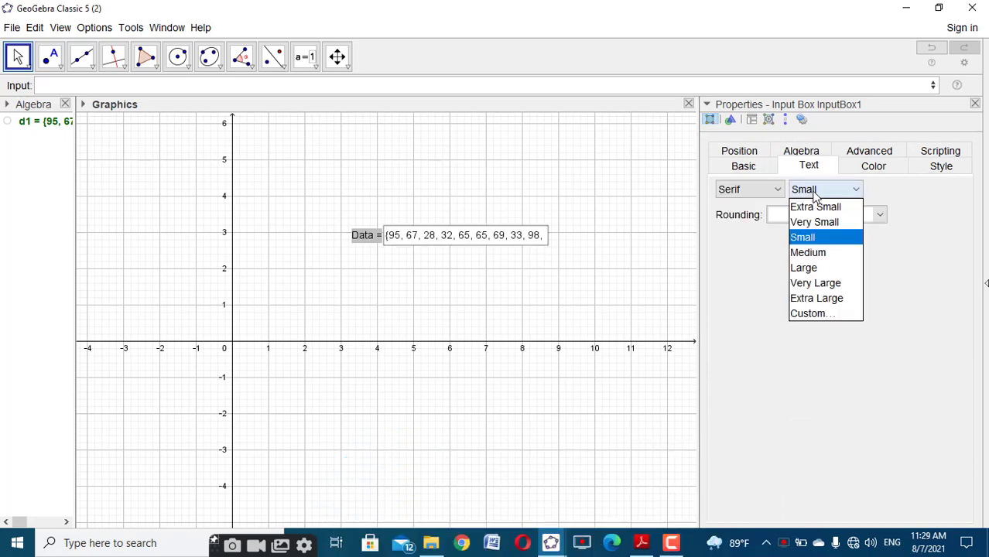
pyautogui.click(824, 252)
pyautogui.click(937, 170)
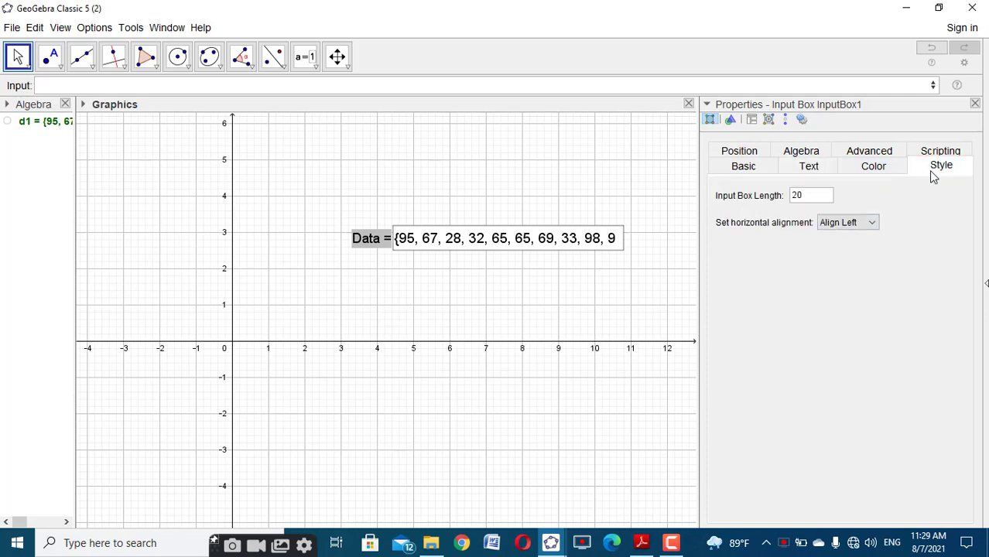
pyautogui.moveTo(803, 195); pyautogui.dragTo(782, 196)
pyautogui.write('80')
pyautogui.click(975, 104)
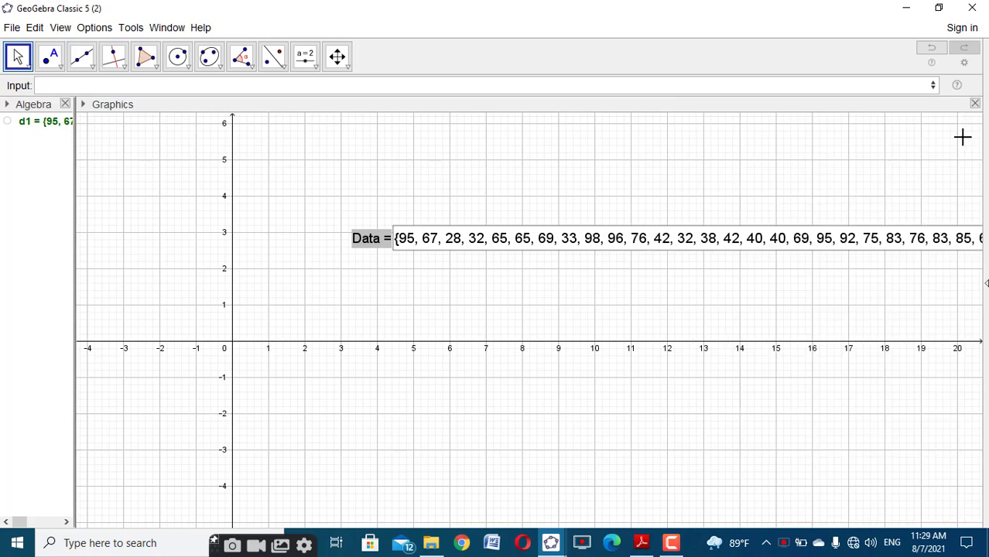
# Step: Unfix the Data input box and move it to the upper-left corner of the Graphics View
pyautogui.rightClick(360, 241)
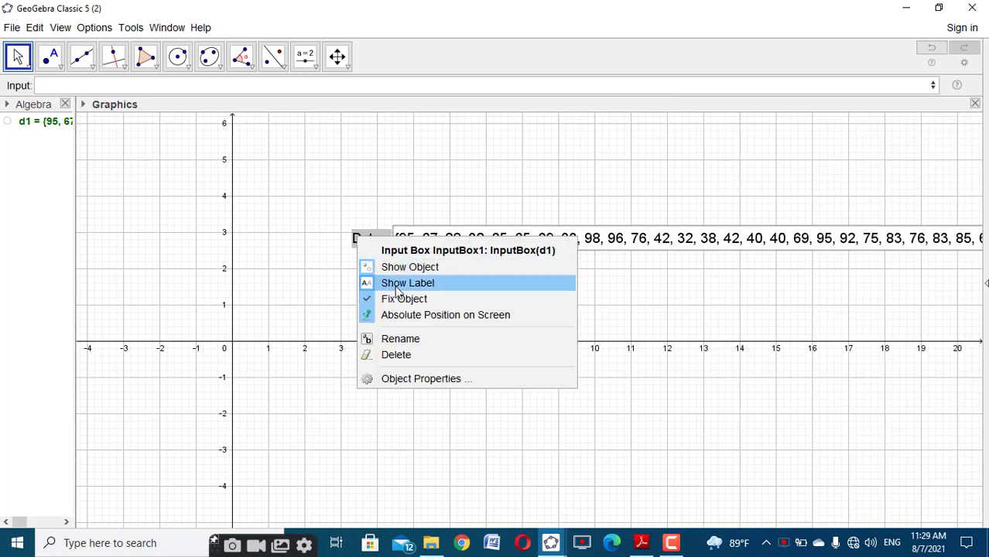
pyautogui.click(404, 298)
pyautogui.moveTo(378, 252); pyautogui.dragTo(102, 147)
pyautogui.rightClick(353, 220)
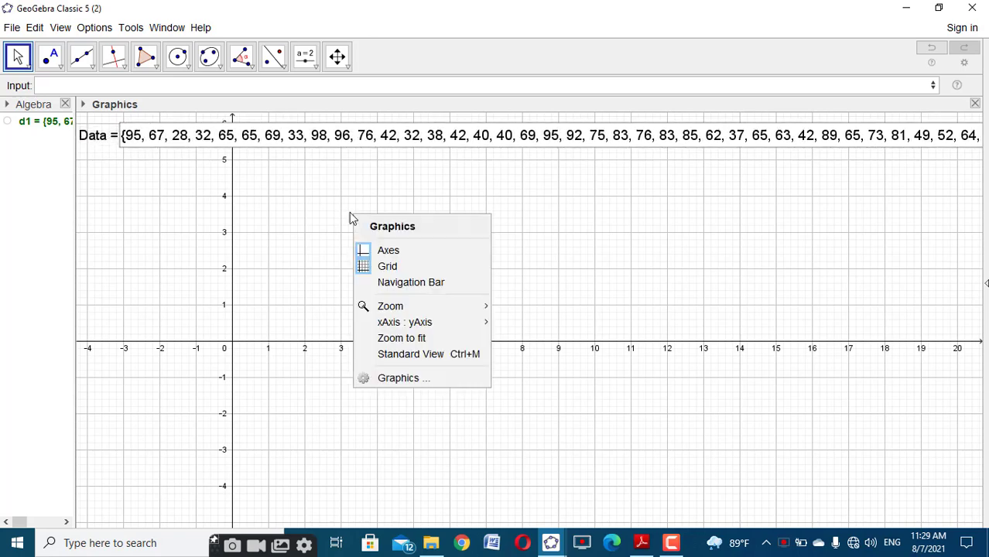
pyautogui.click(325, 217)
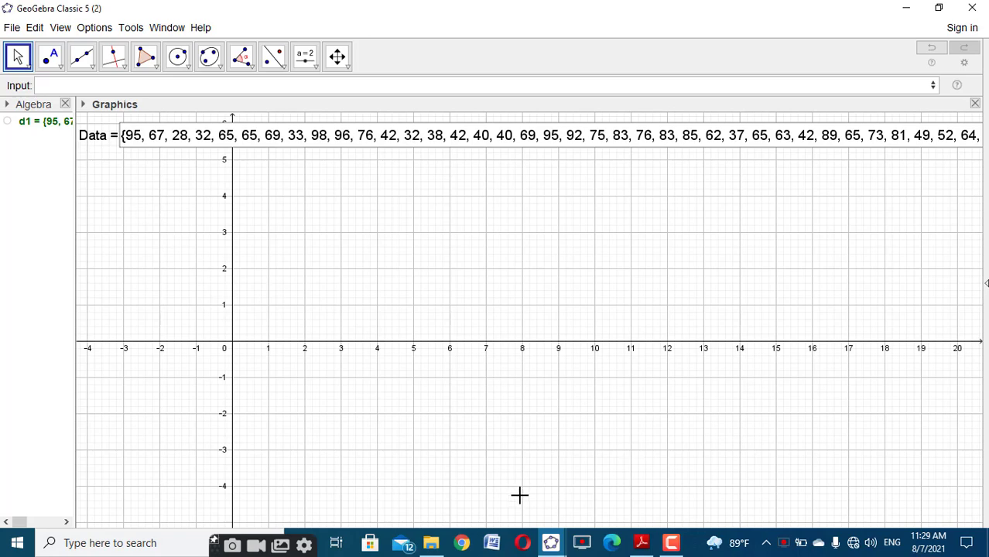
# Step: Check the finished frequency table file, return to the new file and create a list with Unique(d1)
pyautogui.moveTo(551, 542)
pyautogui.click(468, 481)
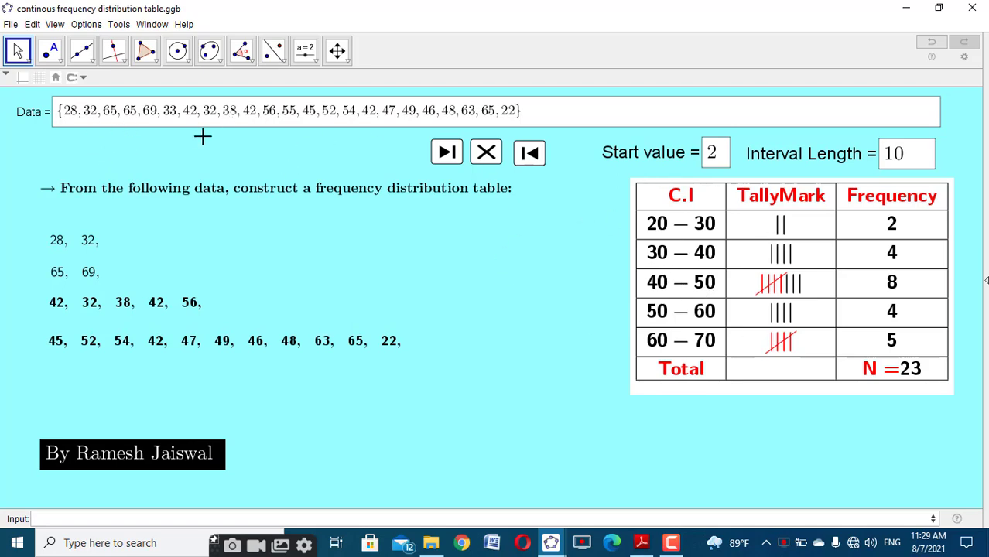
pyautogui.moveTo(550, 543)
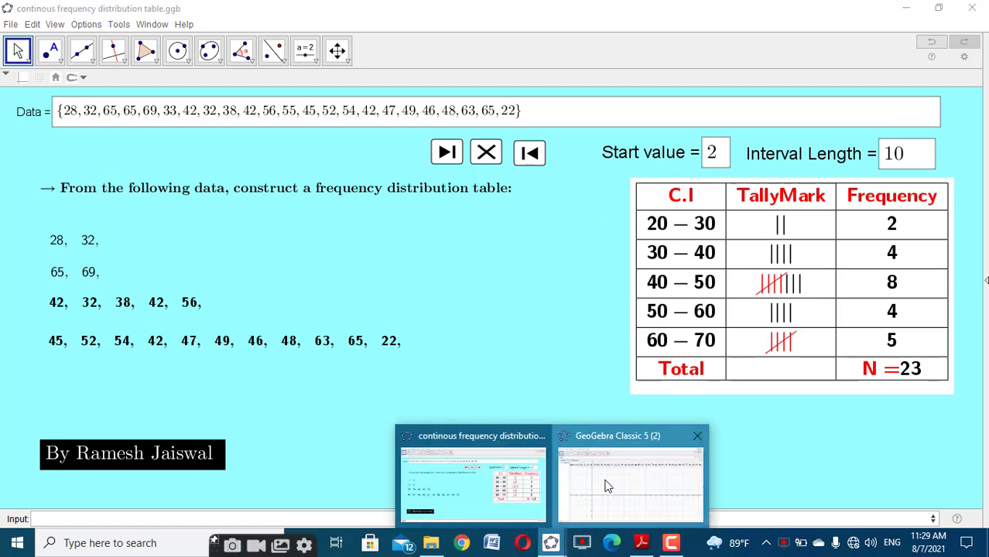
pyautogui.click(607, 485)
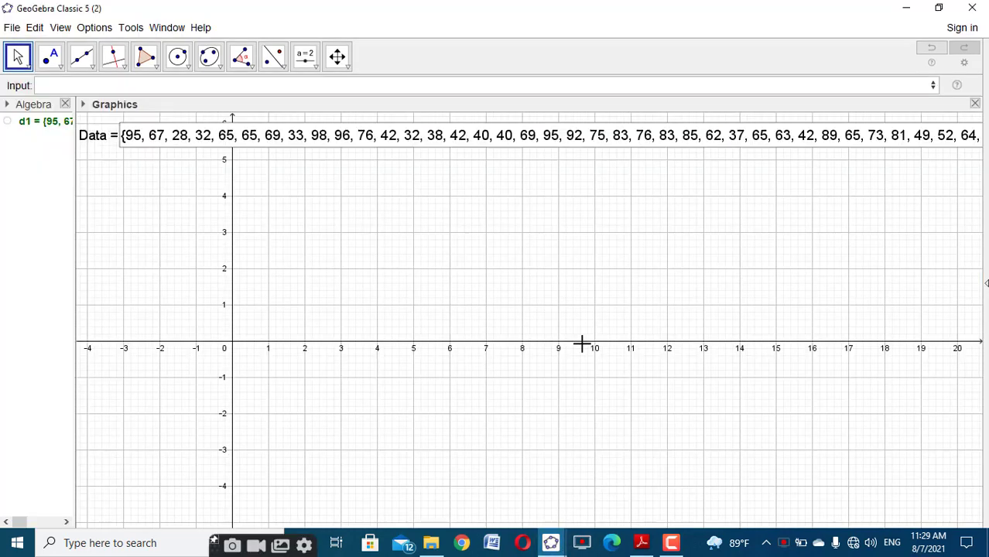
pyautogui.click(171, 84)
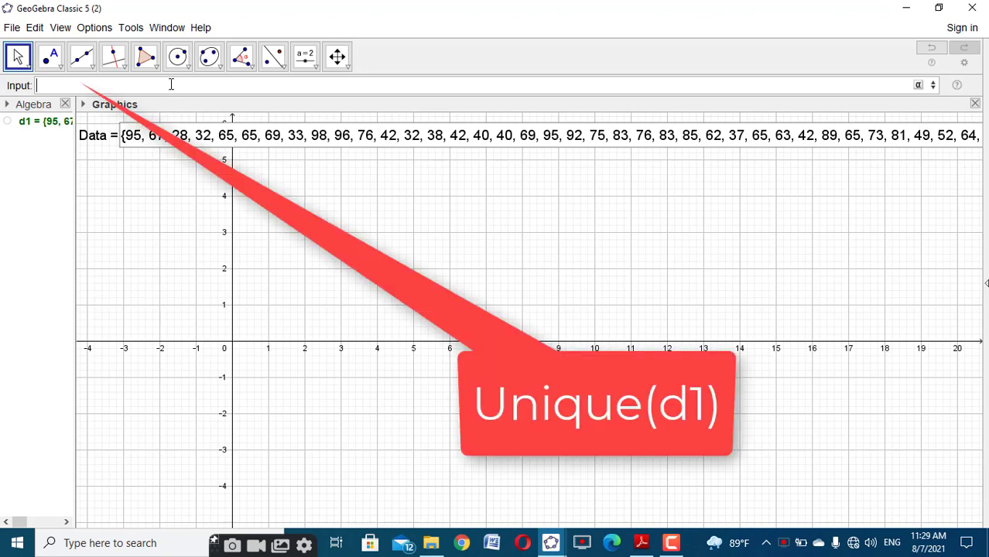
pyautogui.write('uniq')
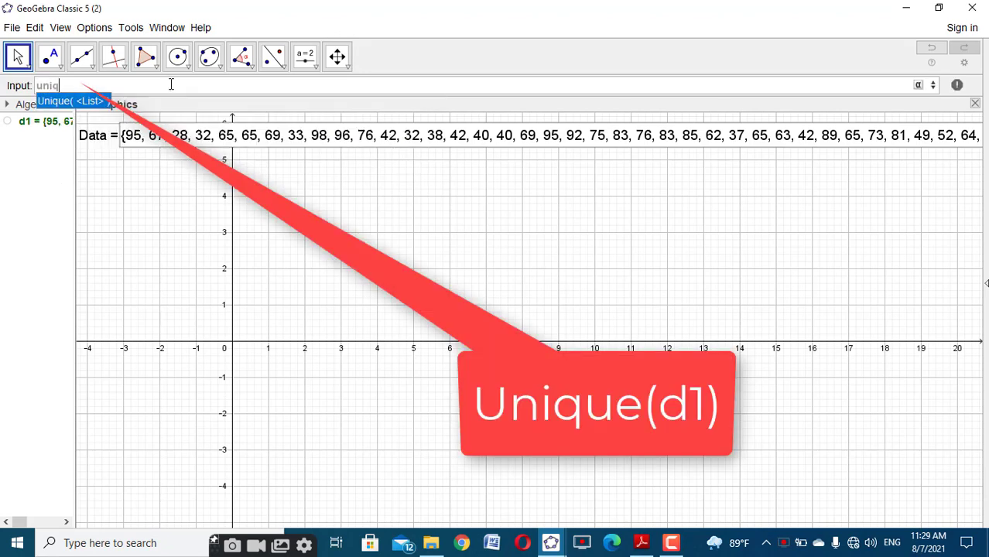
pyautogui.click(96, 101)
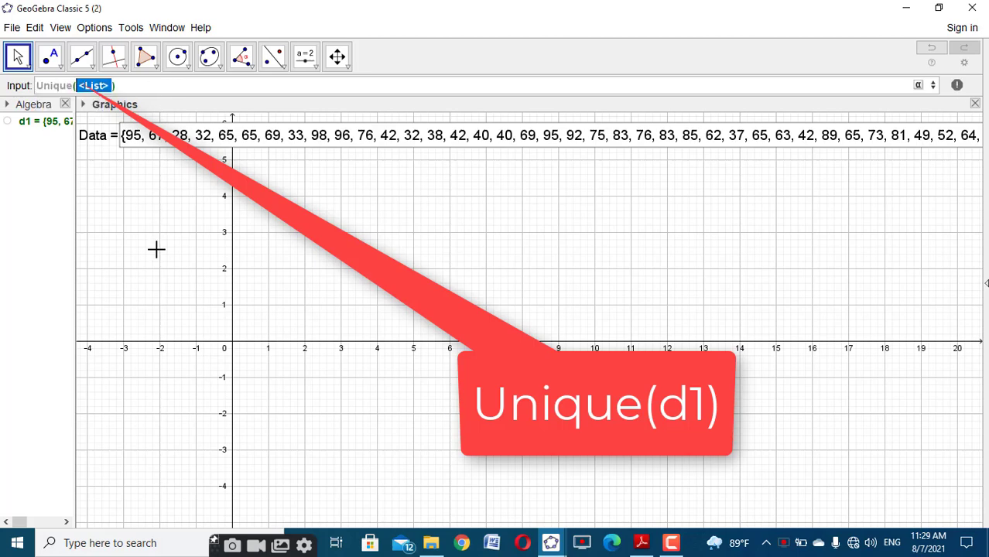
pyautogui.write('d')
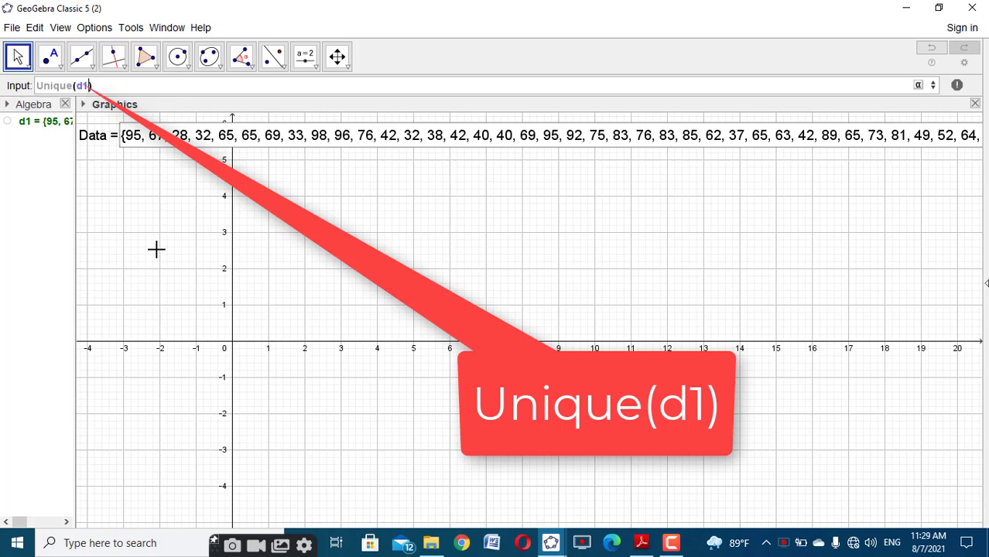
pyautogui.write('1')
pyautogui.press('Return')
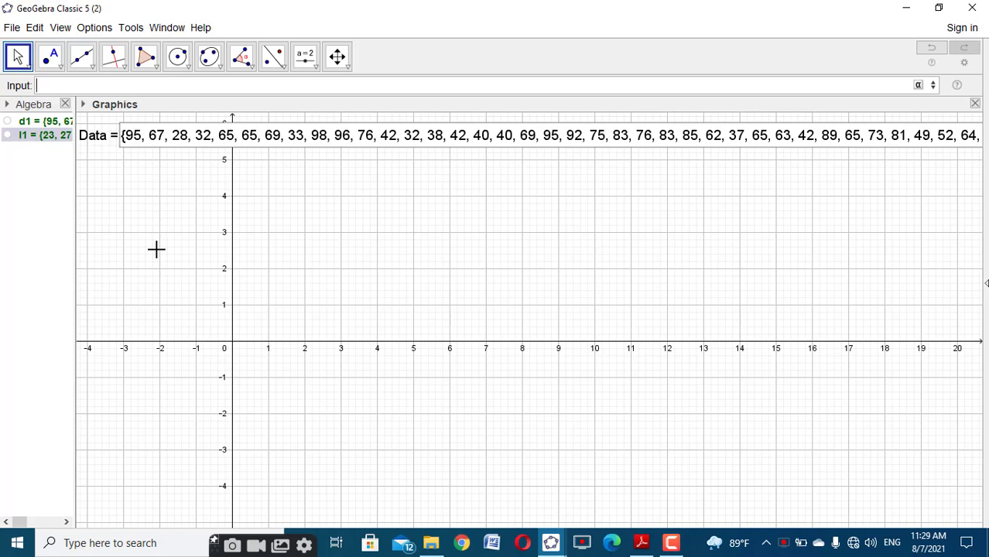
# Step: Rename the list of unique values to x1
pyautogui.rightClick(48, 139)
pyautogui.click(82, 175)
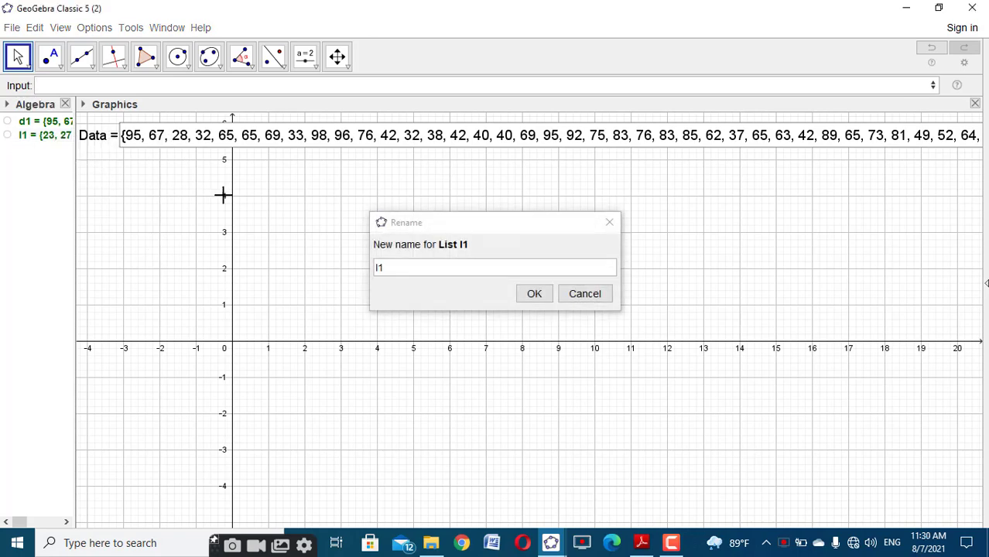
pyautogui.click(363, 267)
pyautogui.press('BackSpace')
pyautogui.write('x')
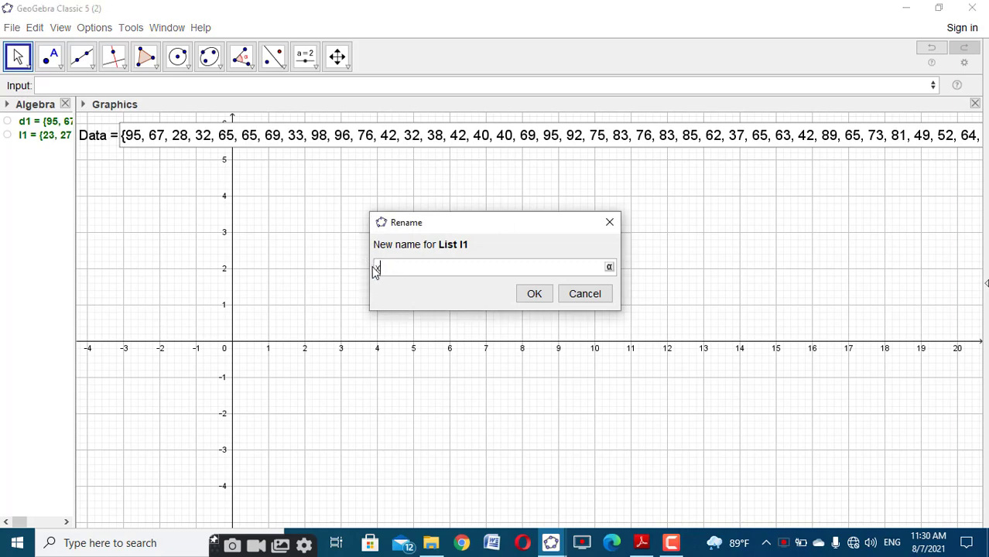
pyautogui.write('1')
pyautogui.click(535, 294)
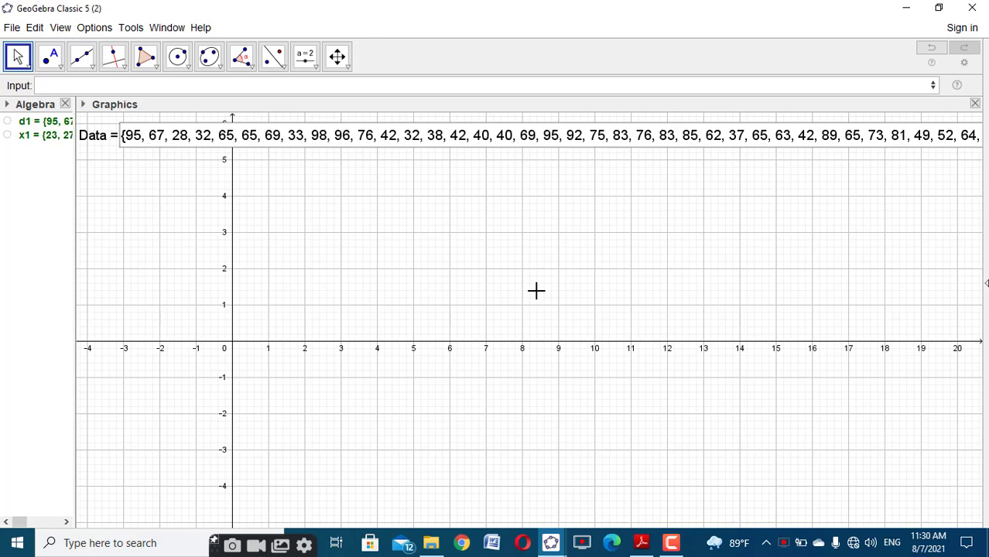
# Step: Define the interval length as il = 10 and the start value as s = 1
pyautogui.click(355, 85)
pyautogui.write('il')
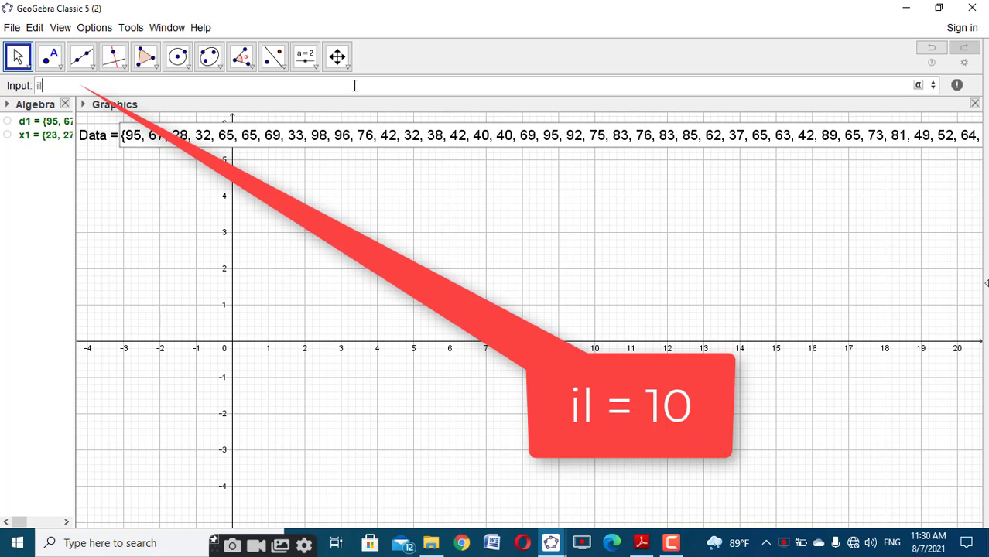
pyautogui.write(':10')
pyautogui.press('Return')
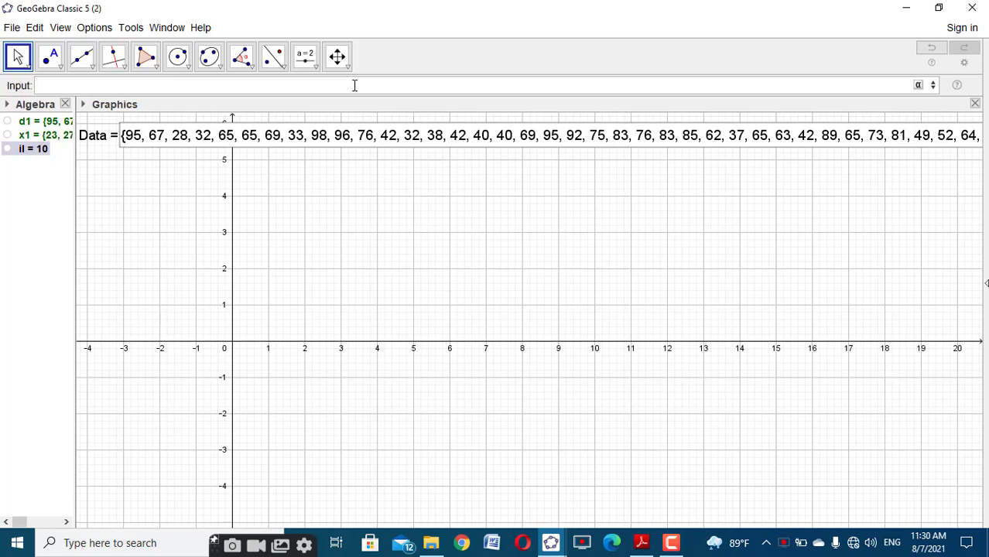
pyautogui.write('s')
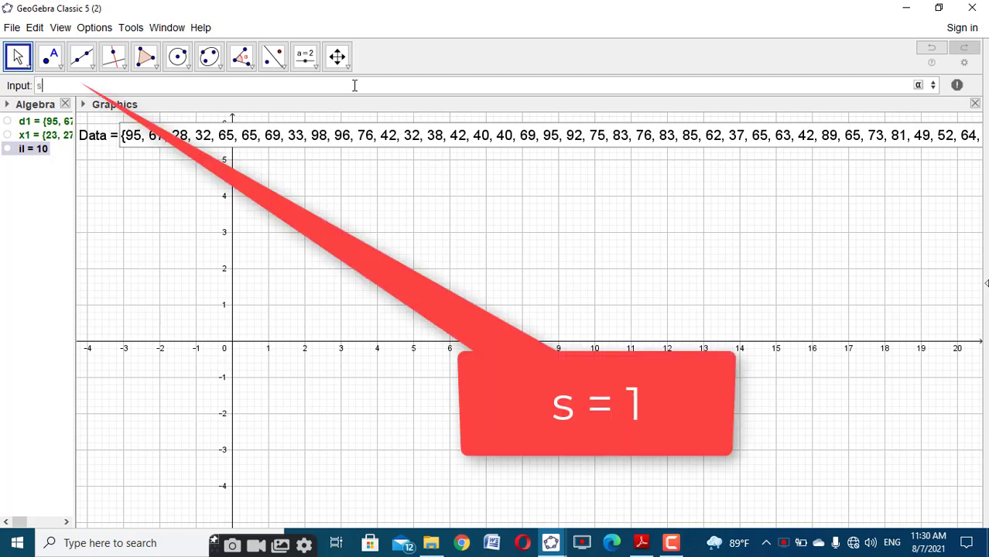
pyautogui.write(':')
pyautogui.write('1')
pyautogui.press('Return')
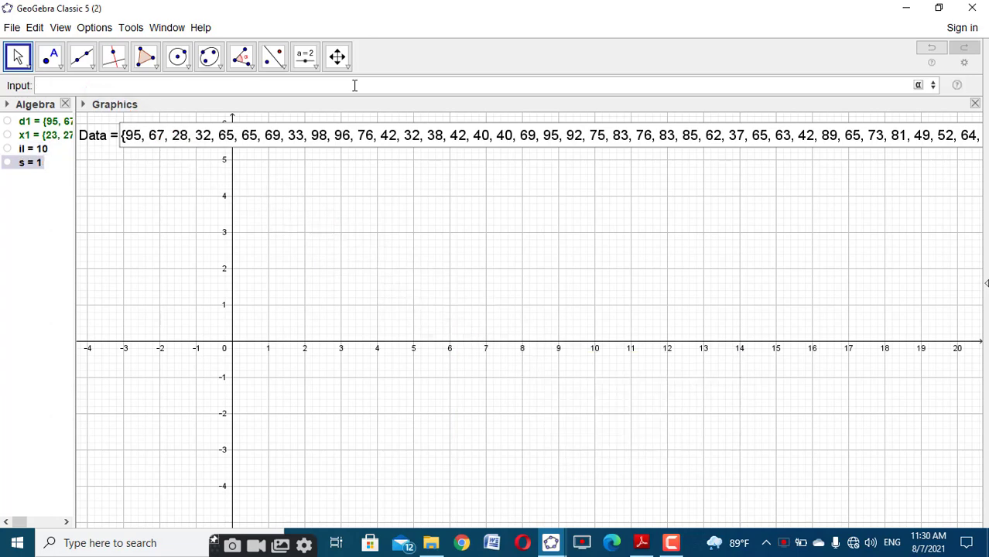
# Step: Create an input box captioned "Interval Length =" in the Graphics View, linked to il = 10
pyautogui.click(17, 61)
pyautogui.click(305, 58)
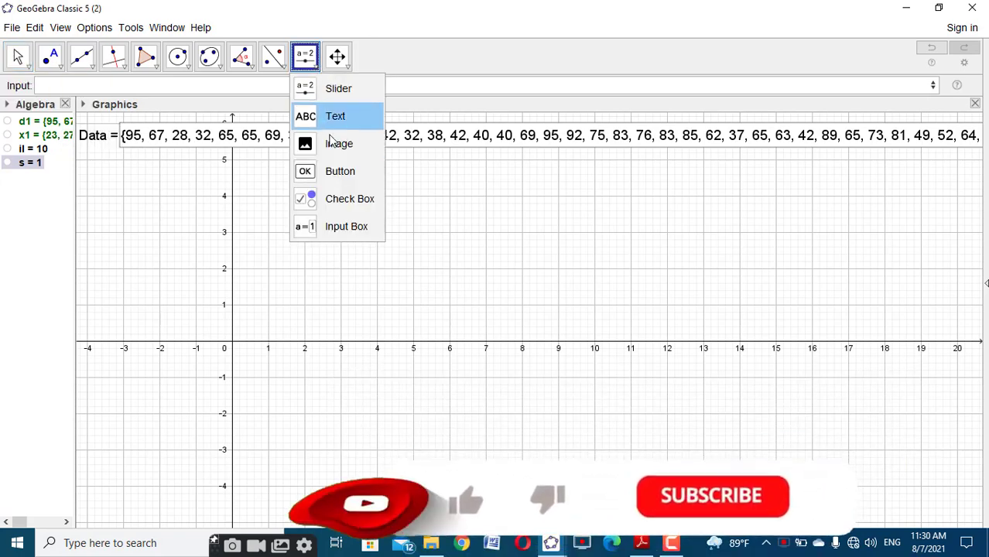
pyautogui.click(349, 226)
pyautogui.click(355, 229)
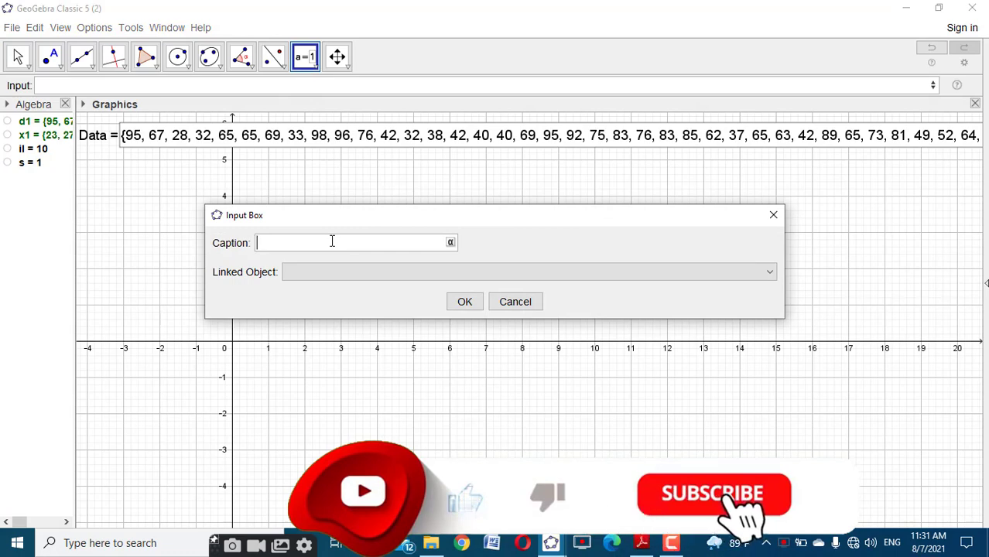
pyautogui.write('Inter')
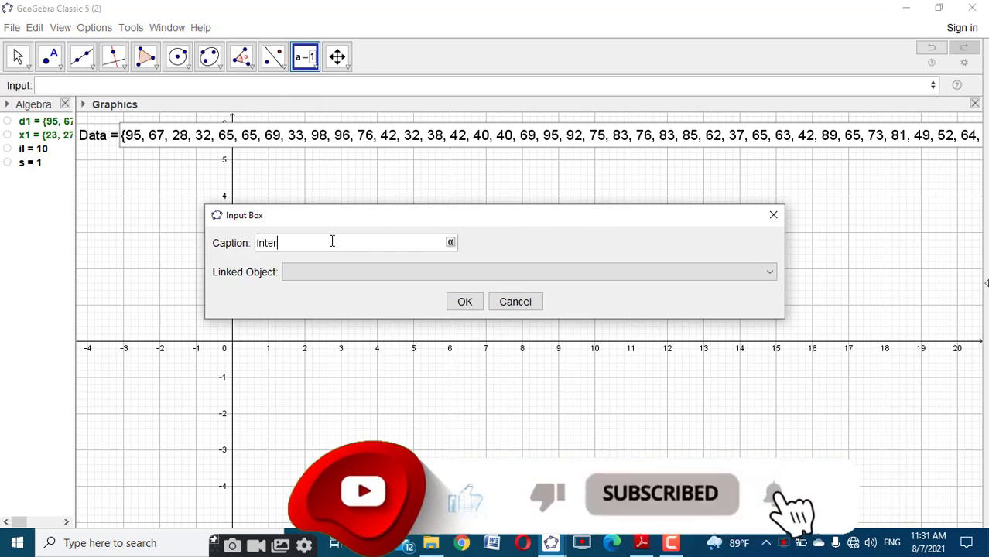
pyautogui.write('val L')
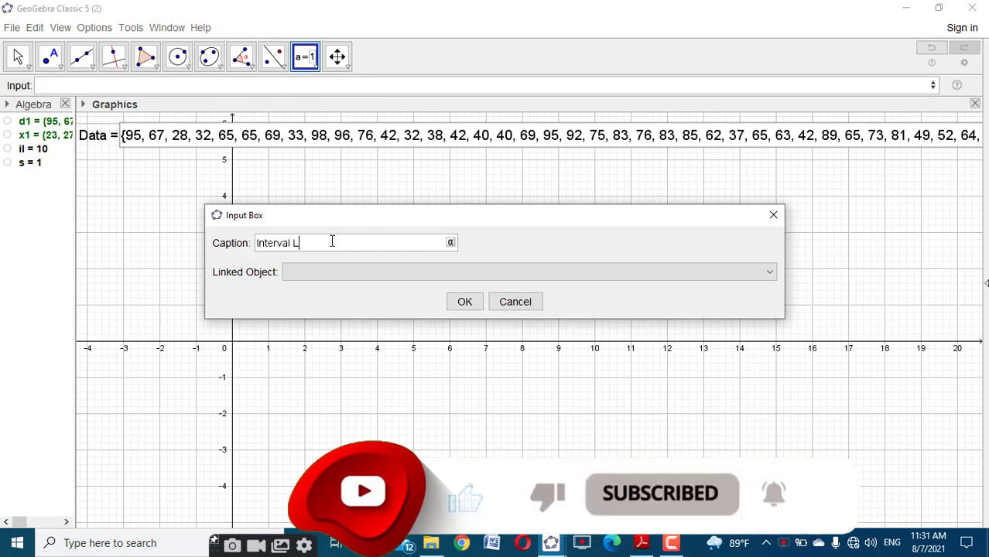
pyautogui.write('ength')
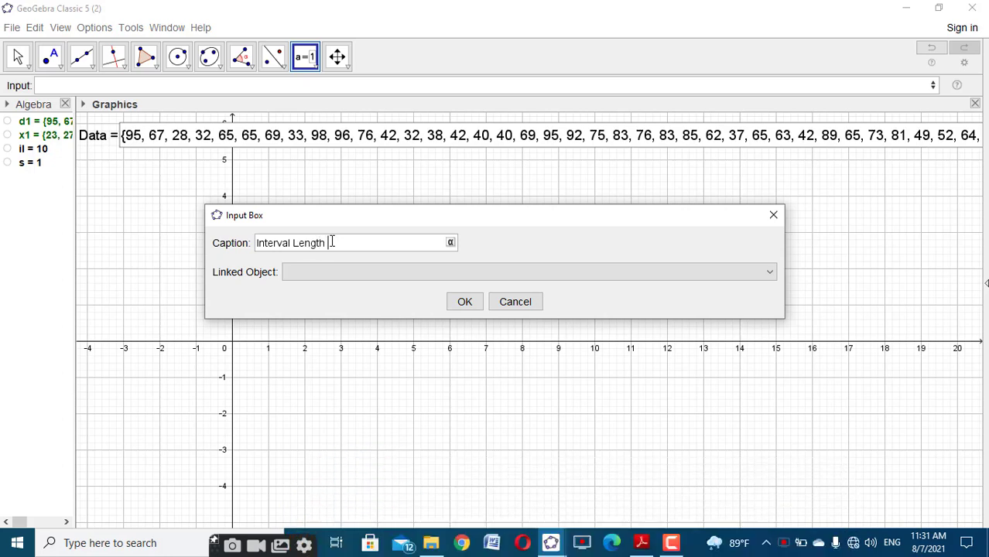
pyautogui.write(' =')
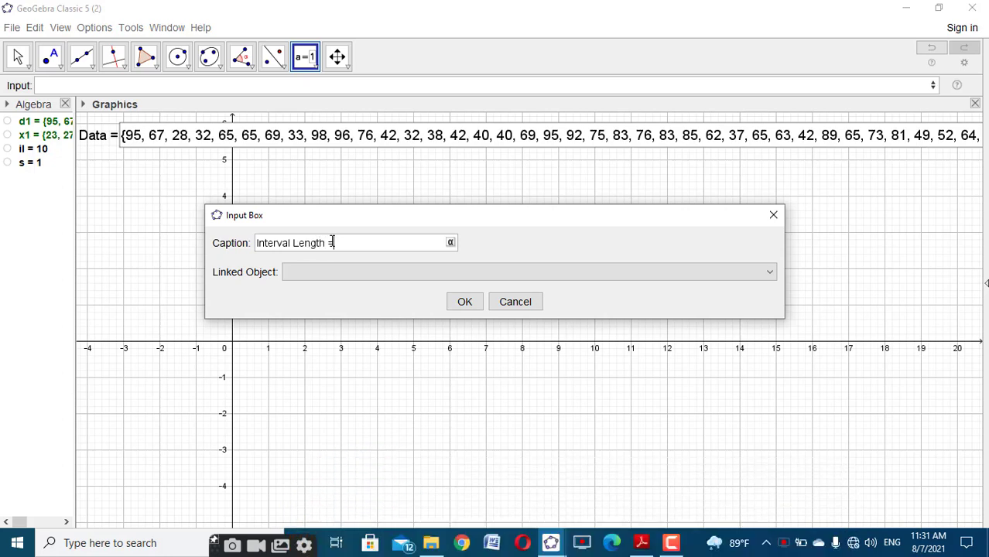
pyautogui.click(775, 268)
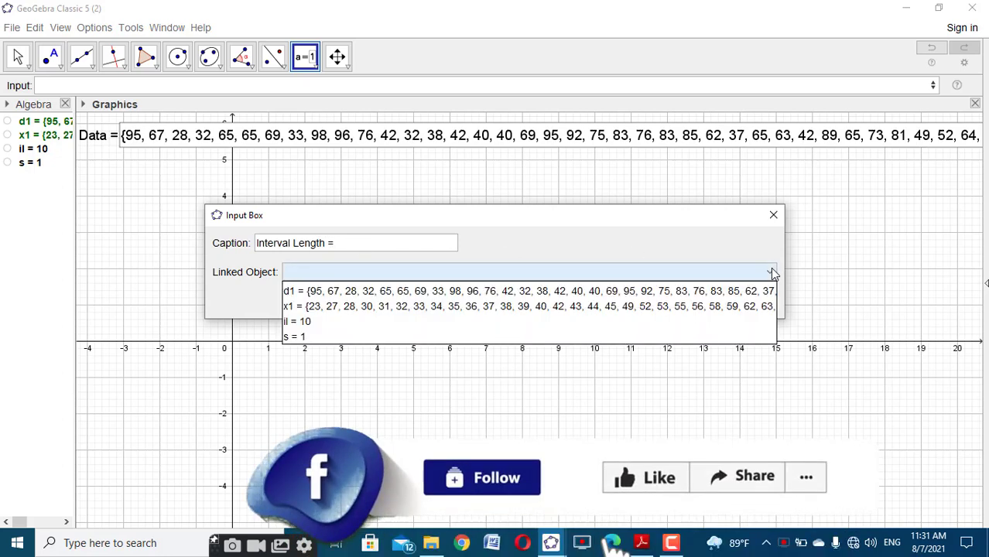
pyautogui.click(352, 325)
pyautogui.click(464, 301)
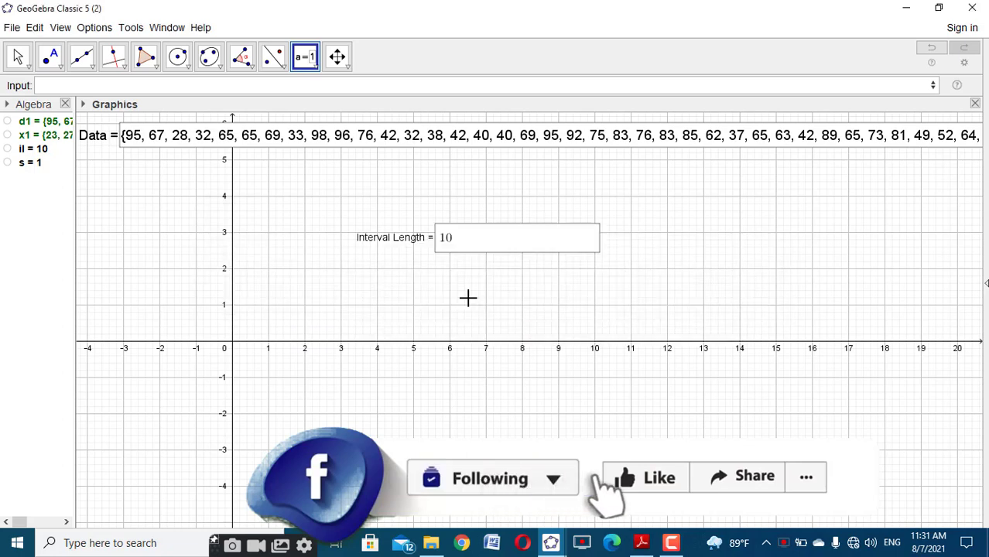
# Step: Start a second input box below the Interval Length box, trying a caption and clearing it again
pyautogui.click(414, 283)
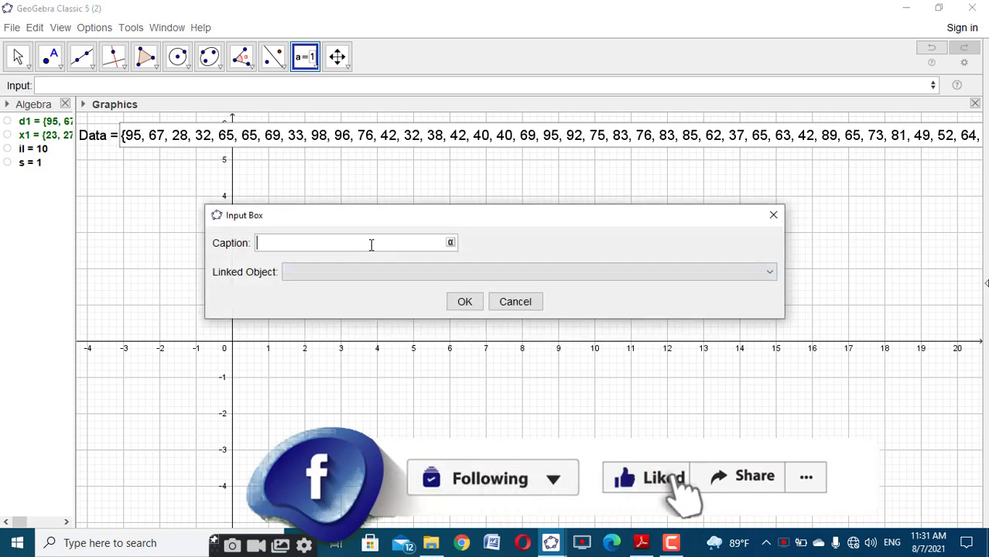
pyautogui.write('Satrt')
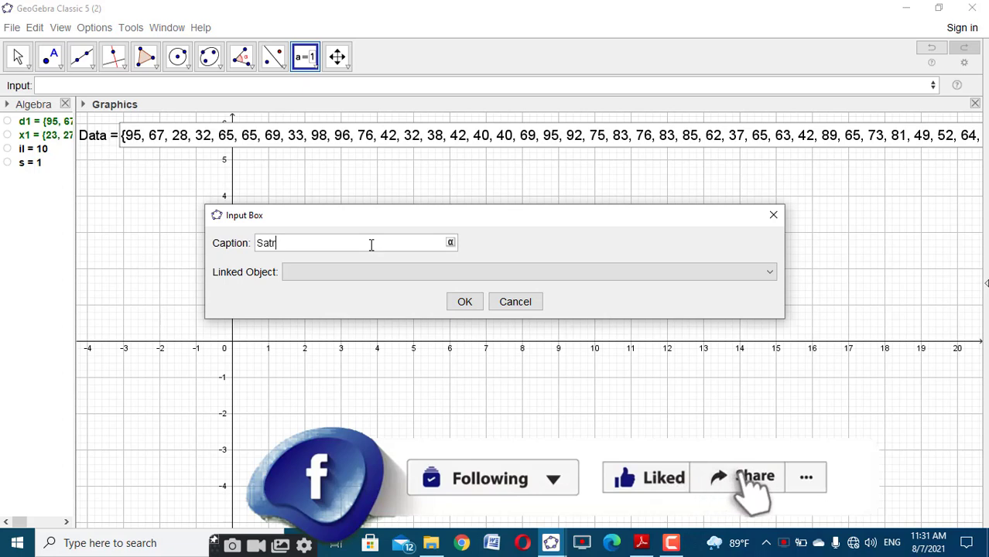
pyautogui.press('BackSpace')
pyautogui.press('BackSpace')
pyautogui.write('rt')
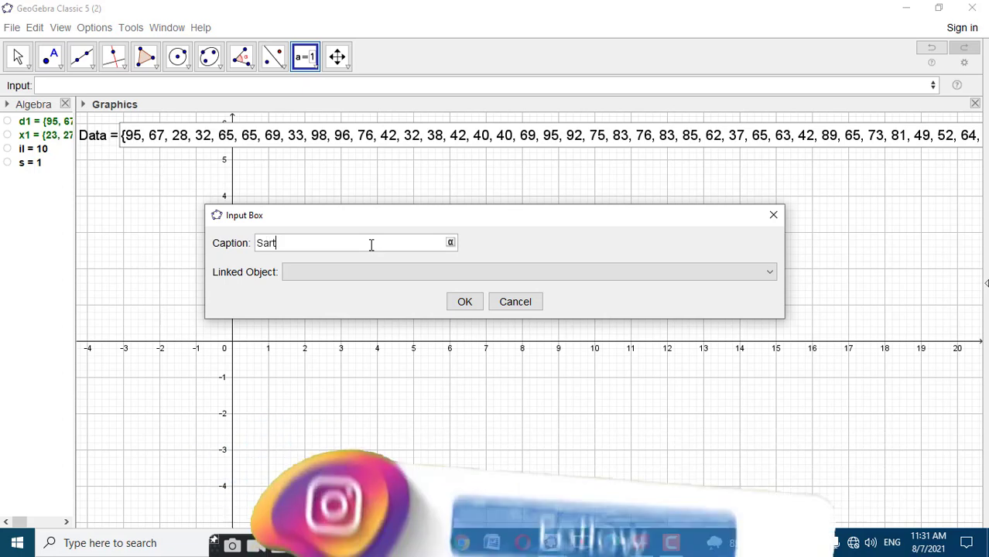
pyautogui.press('BackSpace')
pyautogui.press('BackSpace')
pyautogui.press('BackSpace')
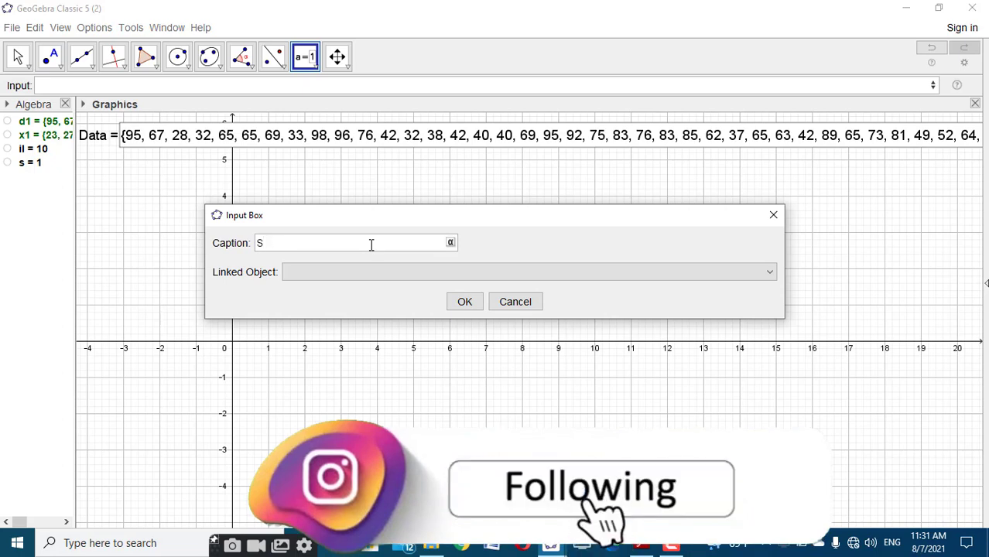
pyautogui.press('BackSpace')
# Step: Check the start value caption in the finished continuous frequency distribution table file and return to the new file
pyautogui.click(551, 547)
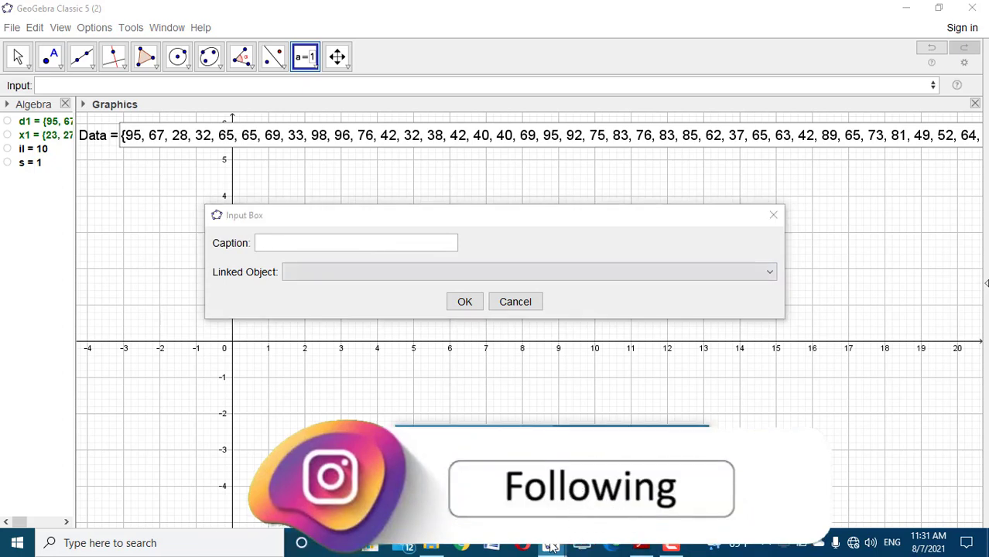
pyautogui.click(510, 468)
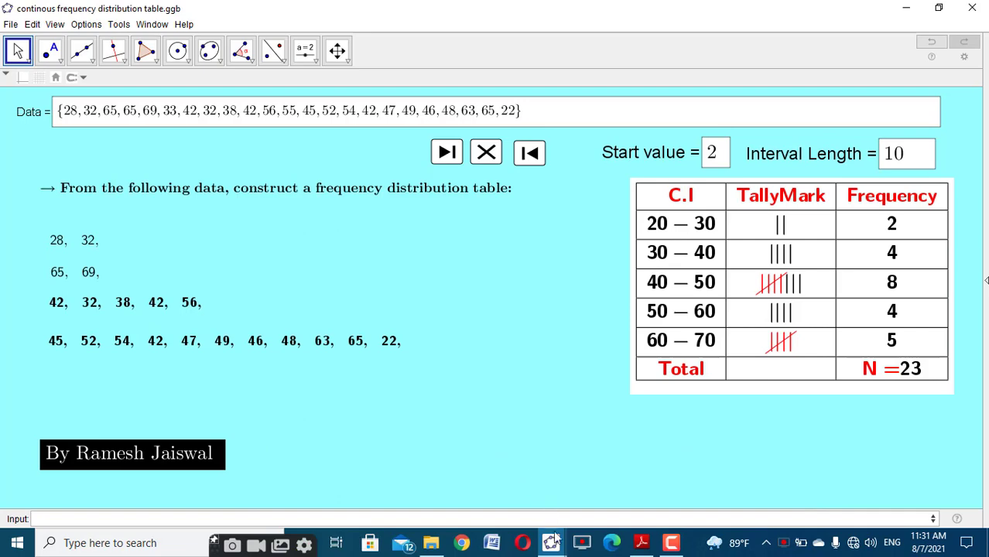
pyautogui.click(554, 536)
pyautogui.click(612, 474)
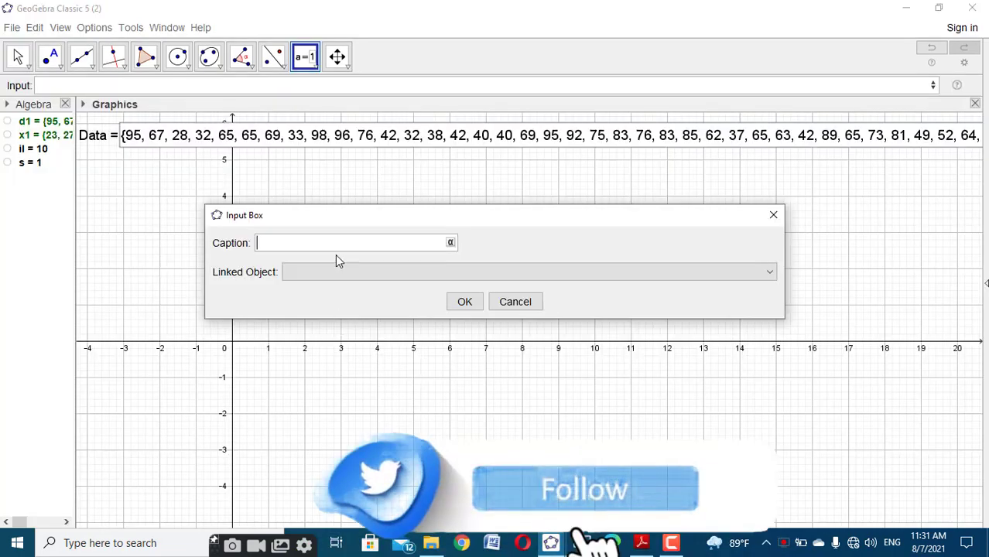
# Step: Caption the new input box "Start Value =" and link it to s = 1
pyautogui.write('Sta')
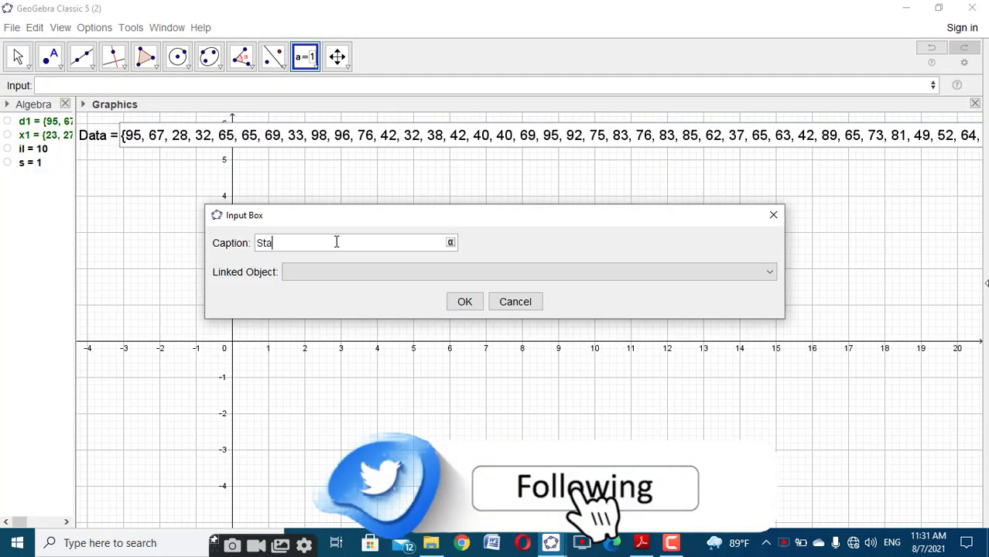
pyautogui.write('rt Val')
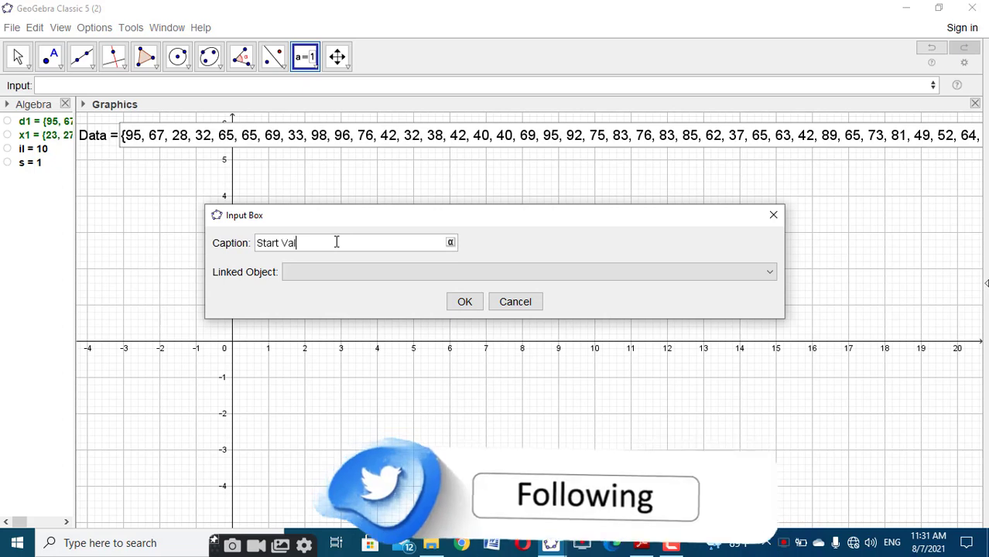
pyautogui.write('ue =')
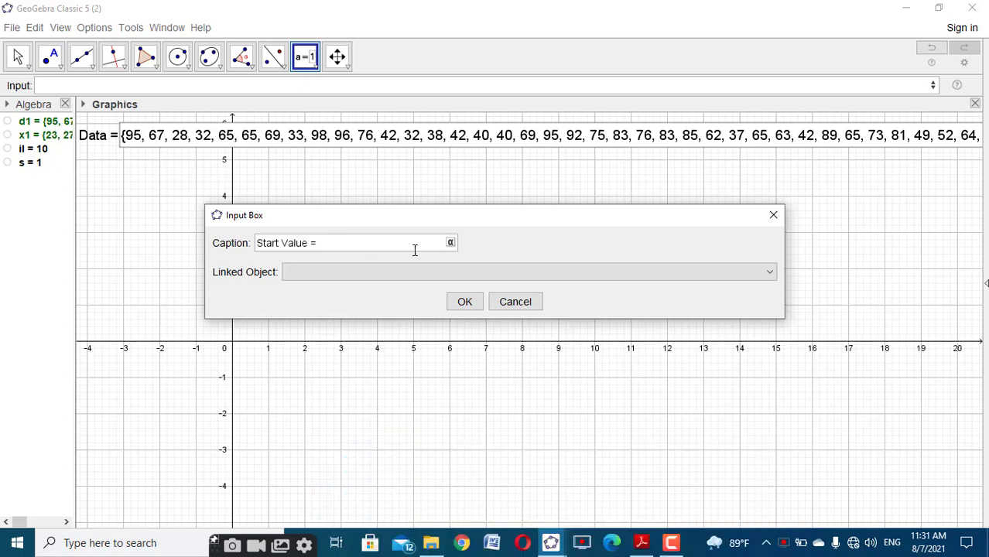
pyautogui.click(768, 273)
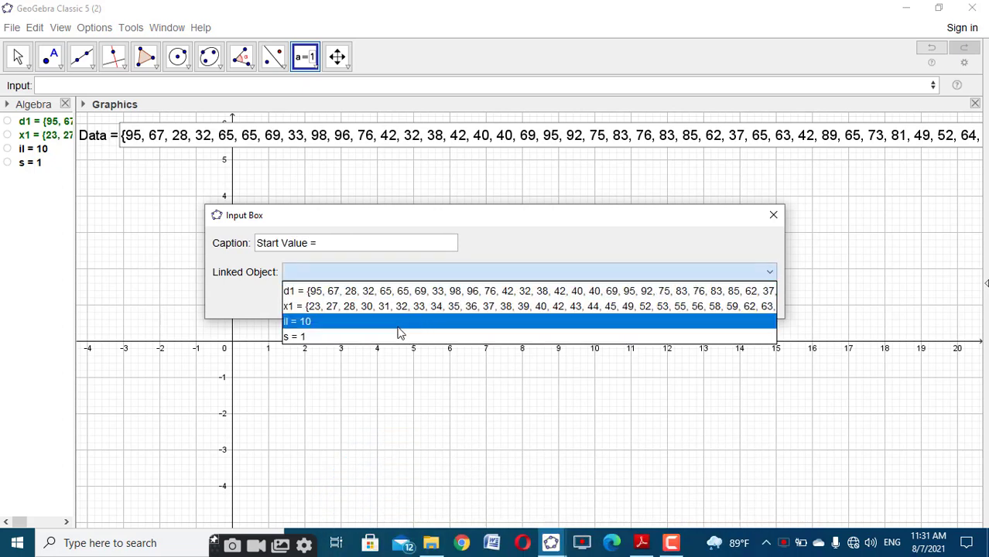
pyautogui.click(318, 337)
pyautogui.click(464, 301)
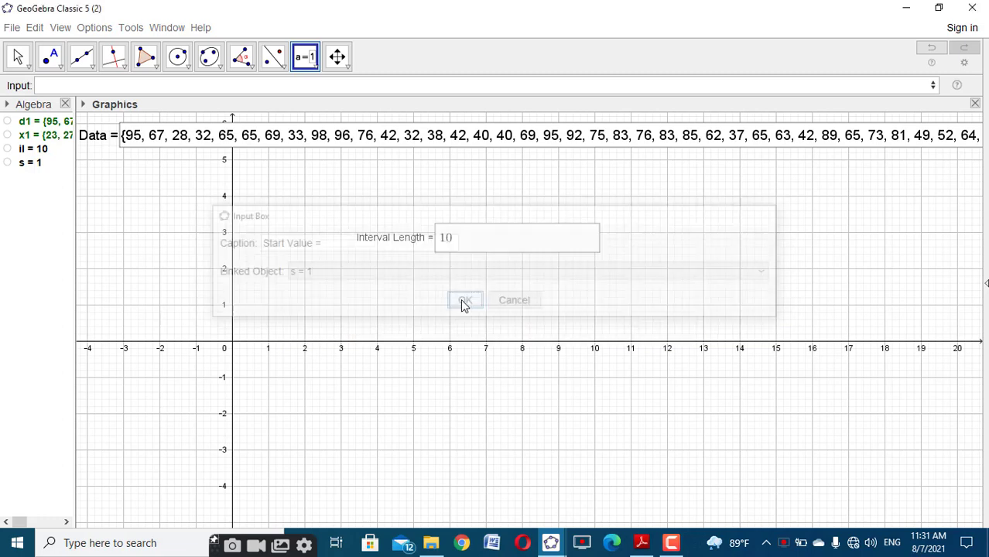
# Step: Set the input box length of the Interval Length box to 3 in its object properties
pyautogui.click(18, 56)
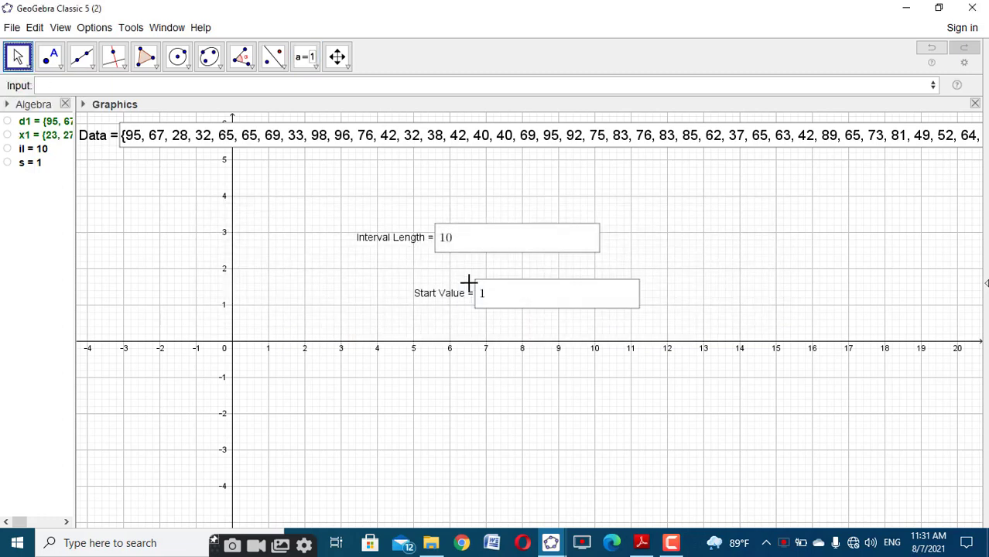
pyautogui.rightClick(373, 243)
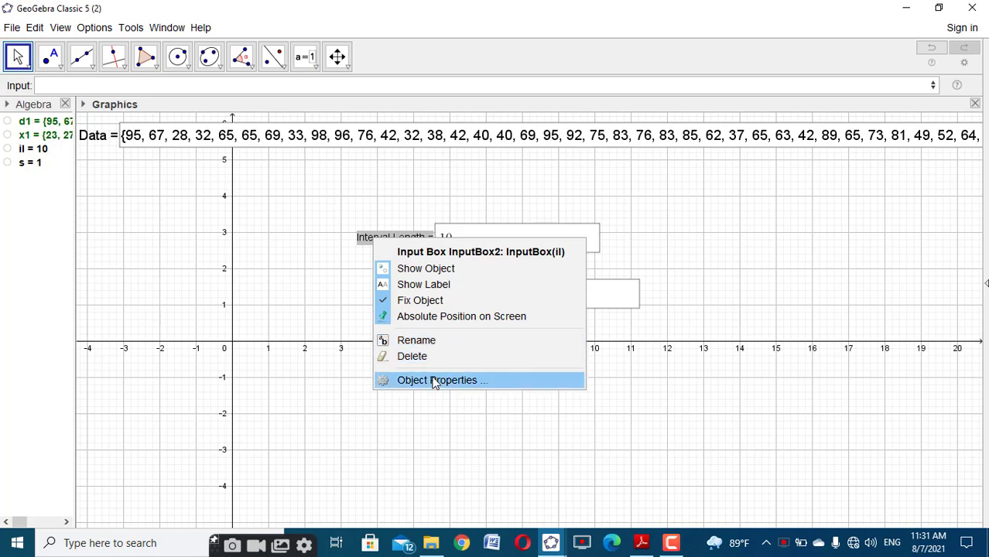
pyautogui.click(436, 380)
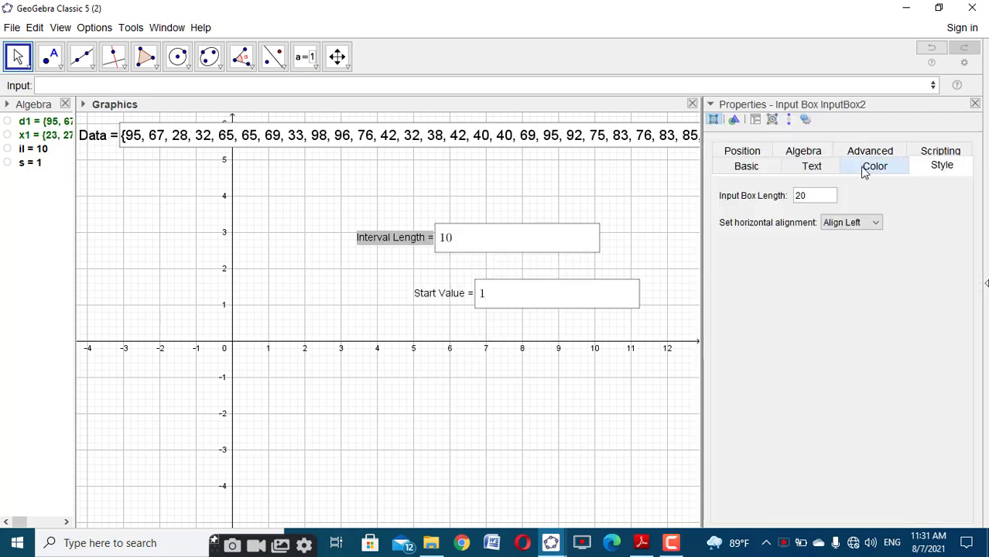
pyautogui.doubleClick(799, 198)
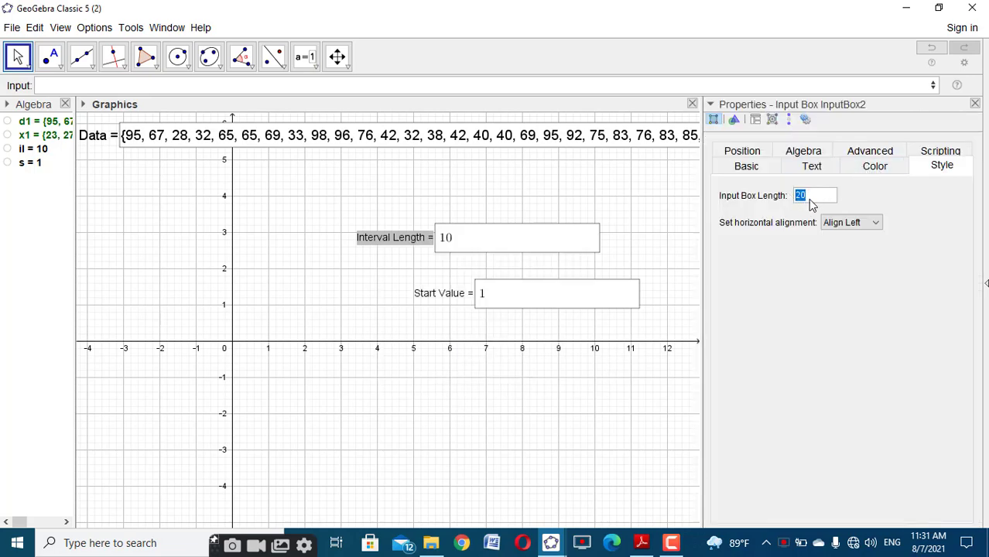
pyautogui.write('3')
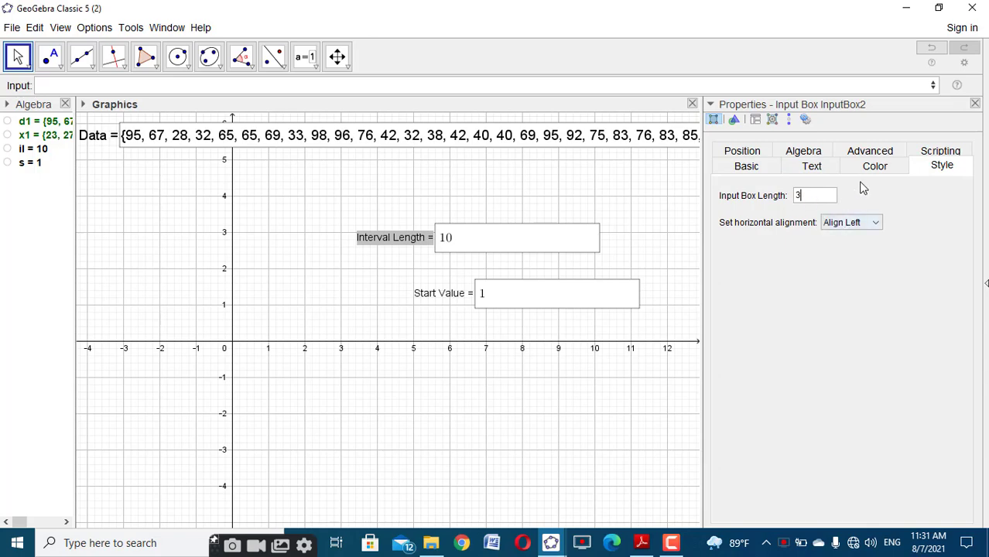
# Step: Set the Interval Length box's text size to Medium and turn off its Symbolic option
pyautogui.click(815, 166)
pyautogui.click(818, 189)
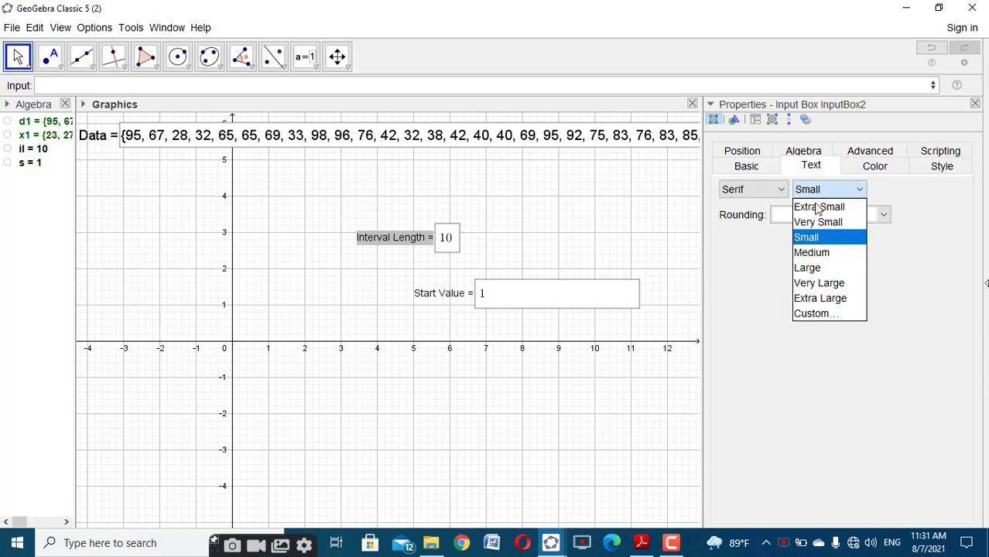
pyautogui.click(811, 253)
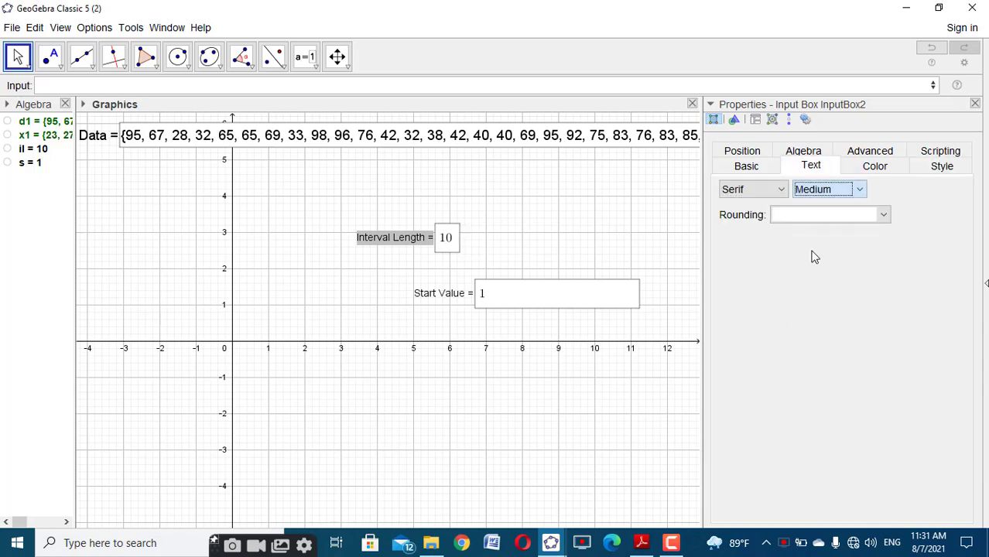
pyautogui.click(805, 152)
pyautogui.click(728, 196)
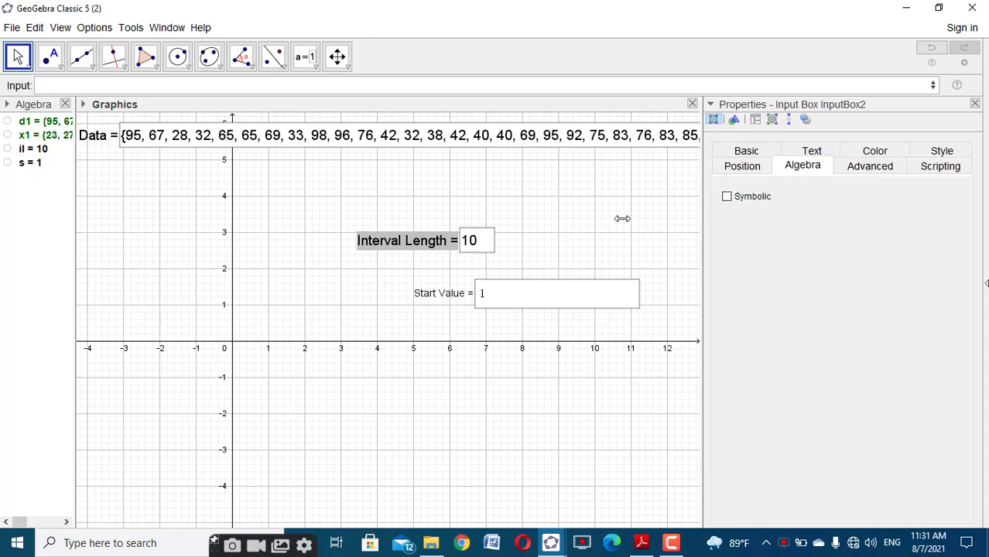
pyautogui.click(600, 223)
# Step: Turn off the Symbolic option for the Start Value box and set its text size to Medium
pyautogui.click(456, 297)
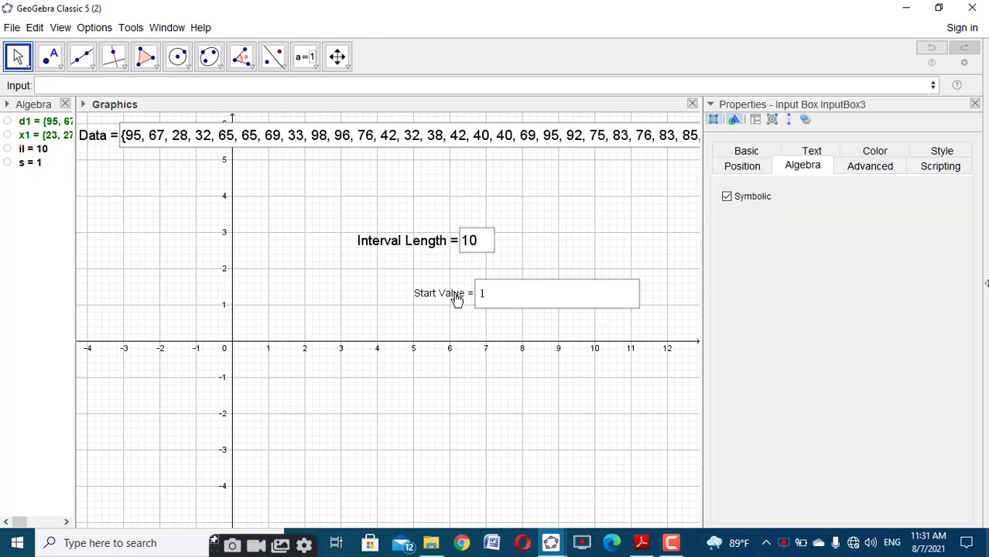
pyautogui.click(728, 197)
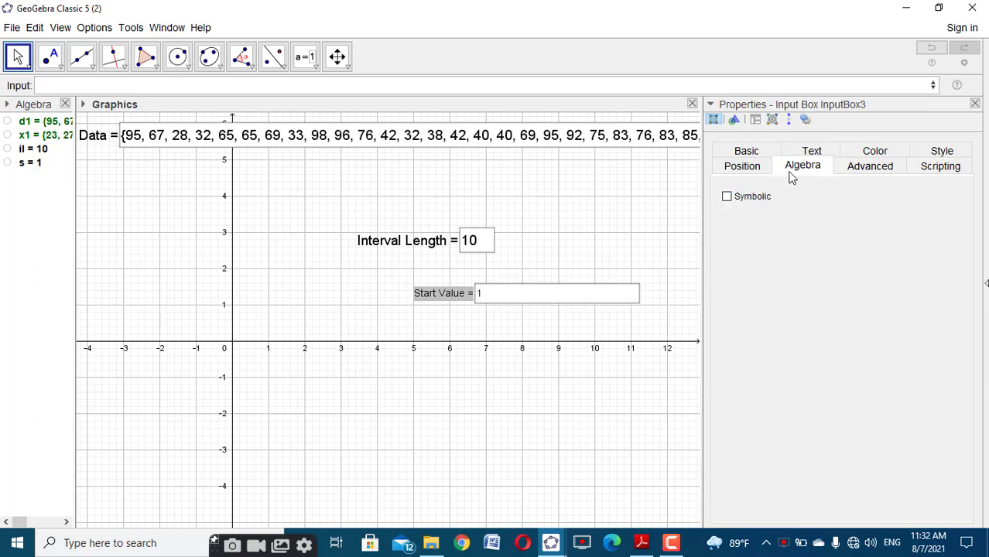
pyautogui.click(811, 152)
pyautogui.click(821, 190)
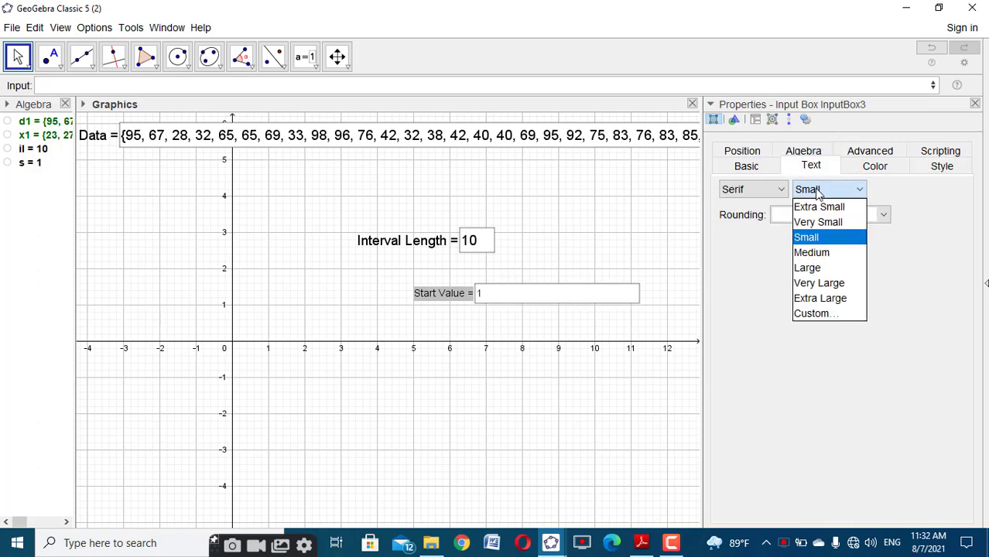
pyautogui.click(807, 254)
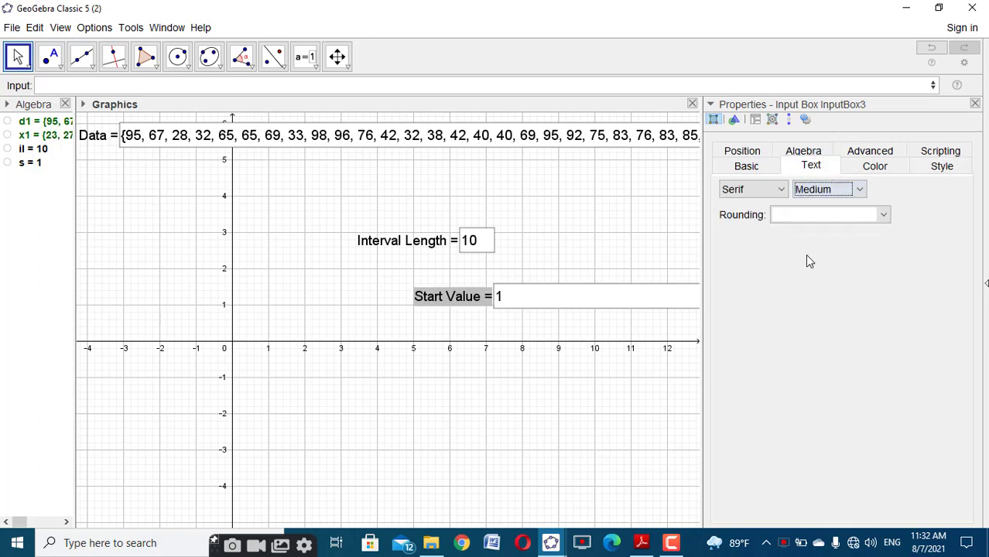
# Step: Set the input box length of the Start Value box to 2 and close the object properties
pyautogui.click(947, 169)
pyautogui.moveTo(802, 197); pyautogui.dragTo(807, 196)
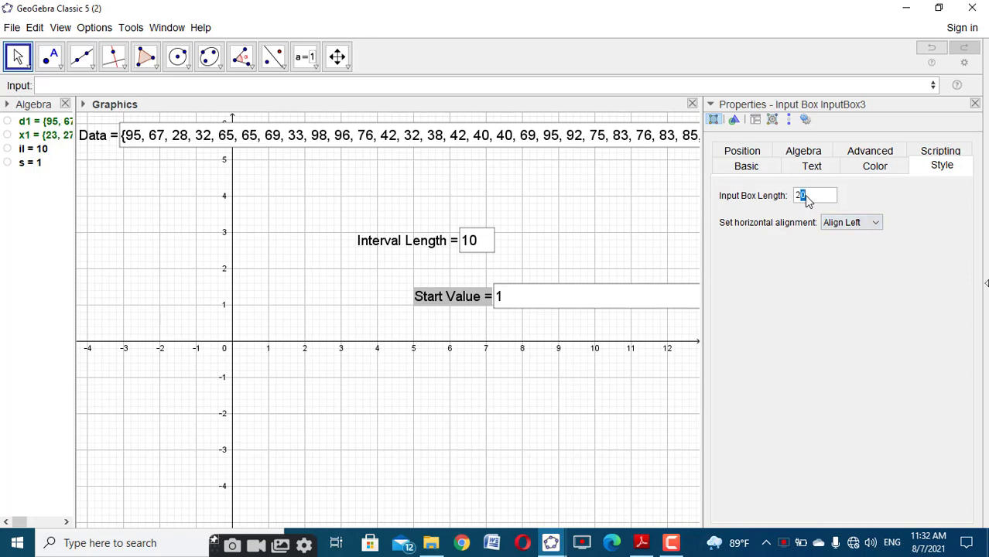
pyautogui.press('BackSpace')
pyautogui.click(974, 103)
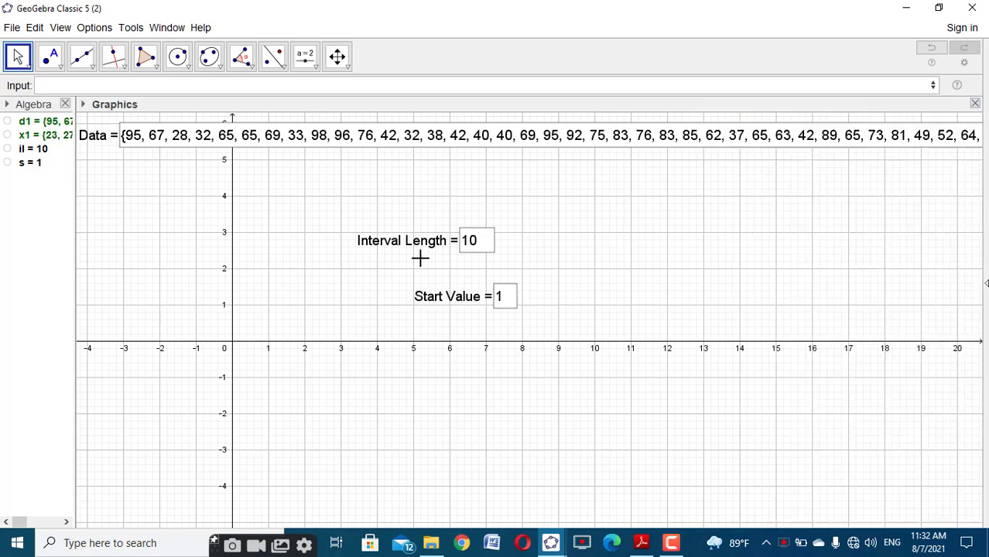
# Step: Unfix the Interval Length input box and move it just below the far end of the Data box
pyautogui.rightClick(448, 250)
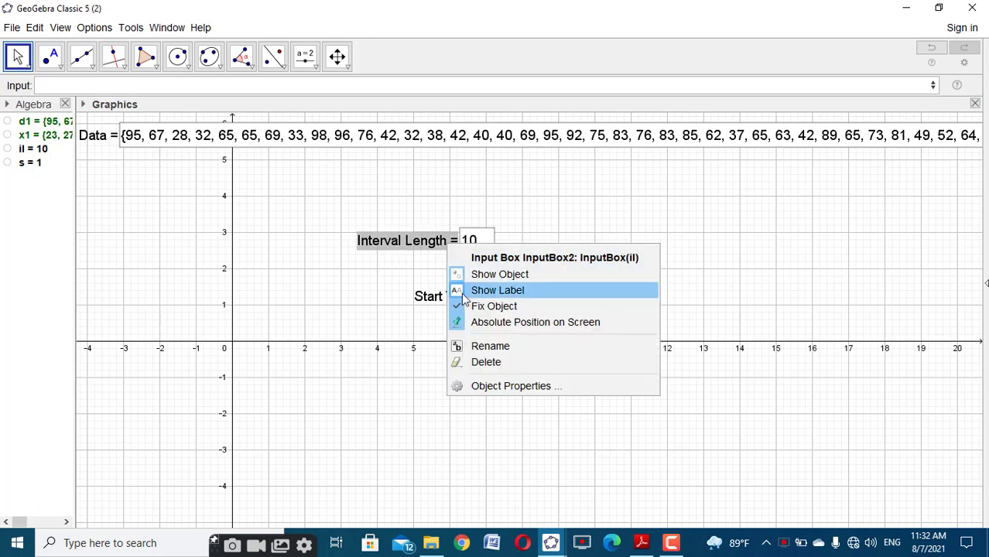
pyautogui.click(474, 307)
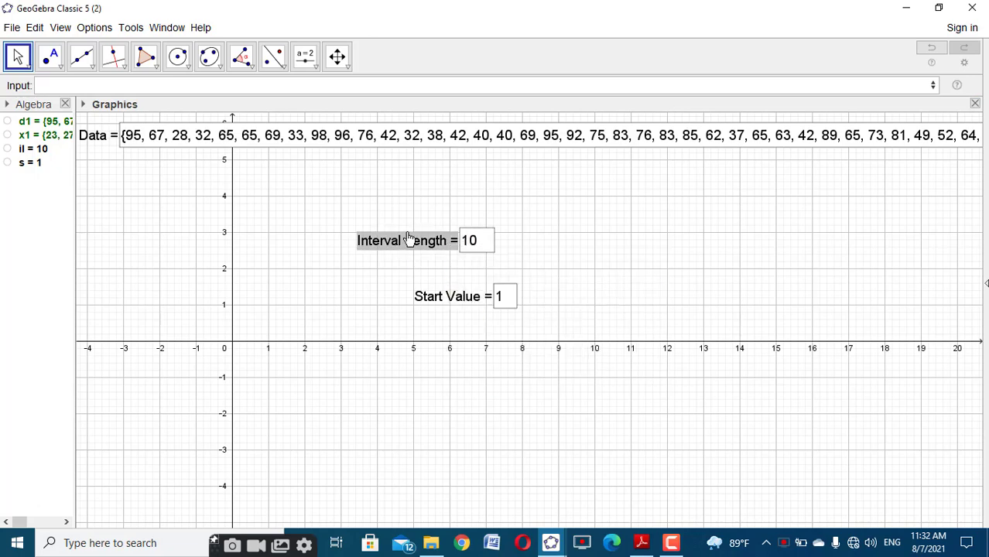
pyautogui.moveTo(415, 249); pyautogui.dragTo(861, 188)
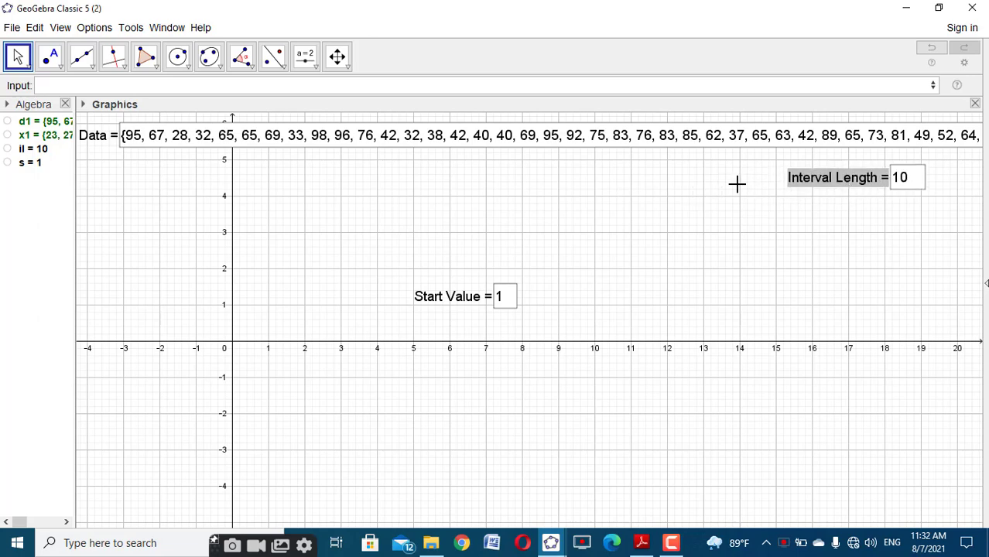
# Step: Unfix the Start Value input box and move it beside the Interval Length box, under the Data box
pyautogui.rightClick(451, 303)
pyautogui.click(472, 361)
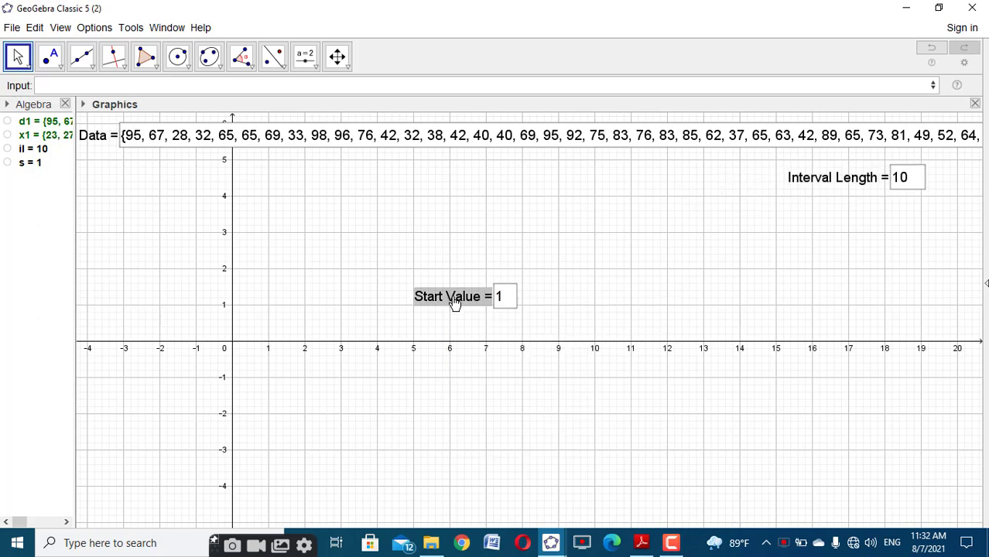
pyautogui.moveTo(455, 303); pyautogui.dragTo(686, 185)
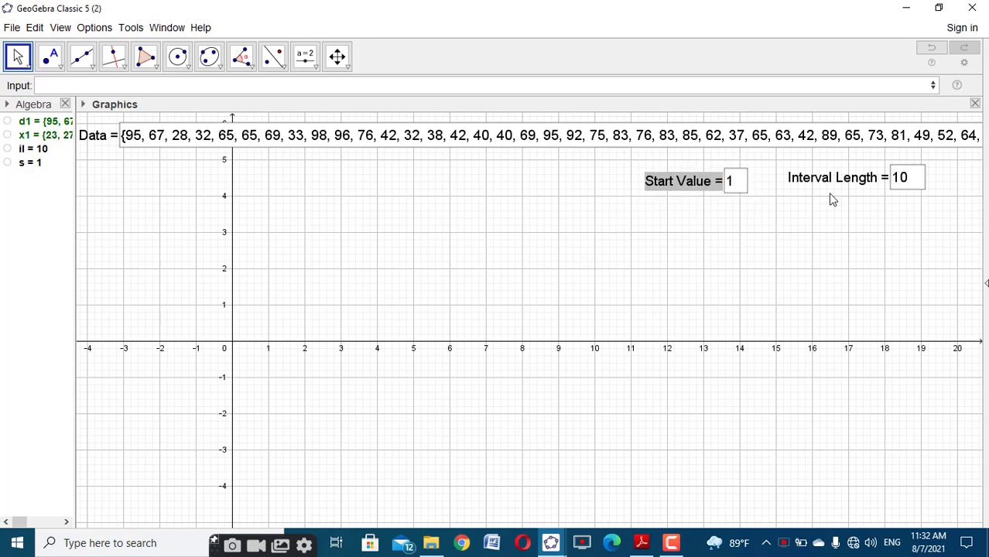
pyautogui.click(831, 195)
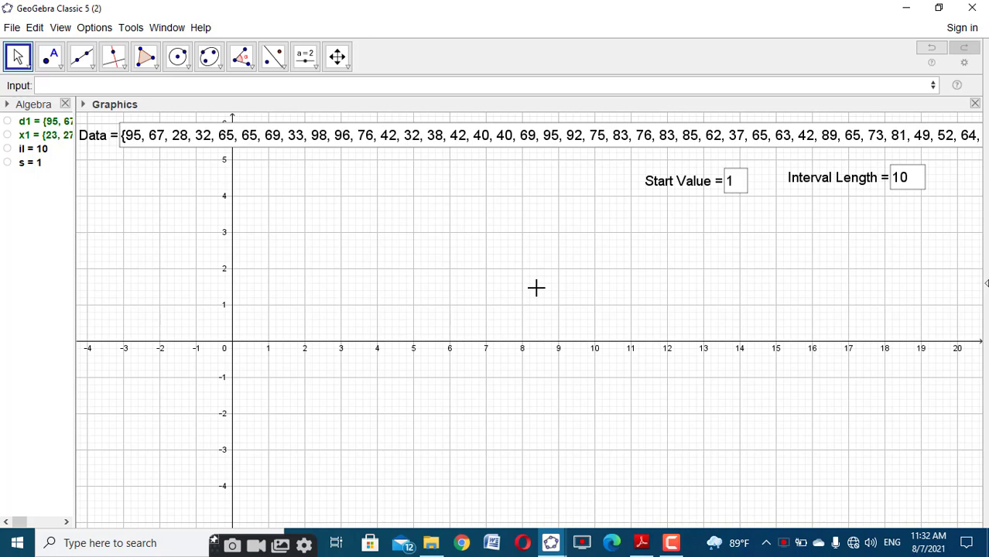
# Step: Begin a Sequence command with expression il k, variable k and start value s
pyautogui.click(428, 85)
pyautogui.write('seq')
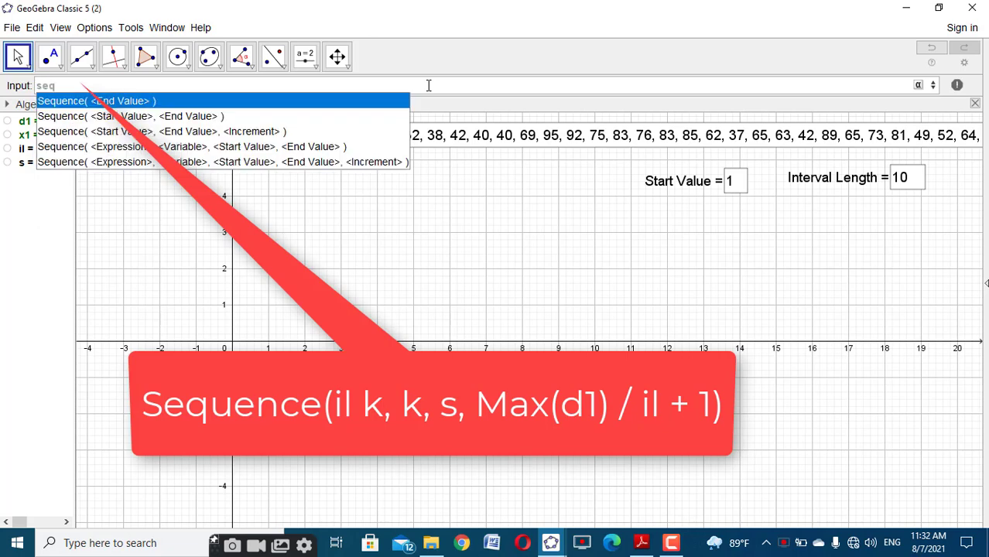
pyautogui.click(334, 147)
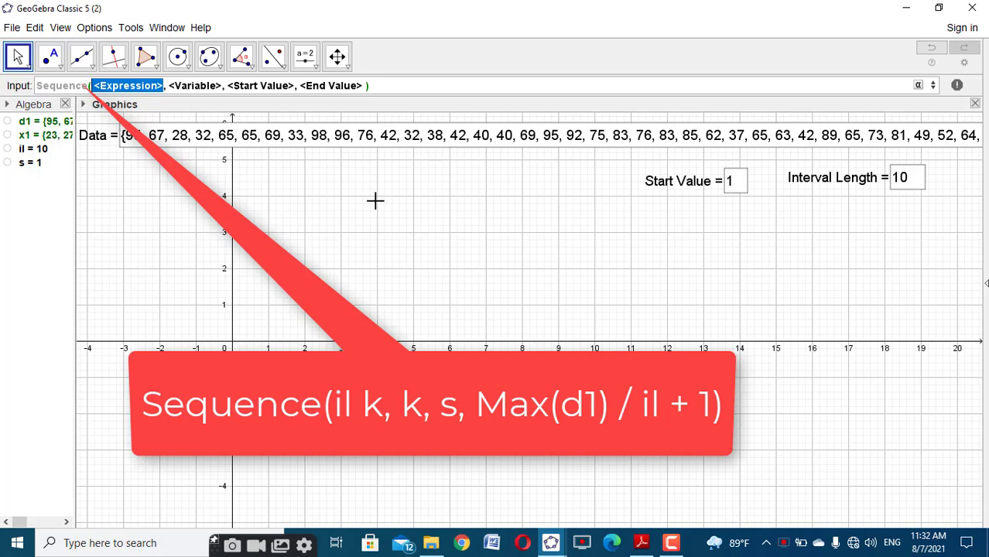
pyautogui.write('il')
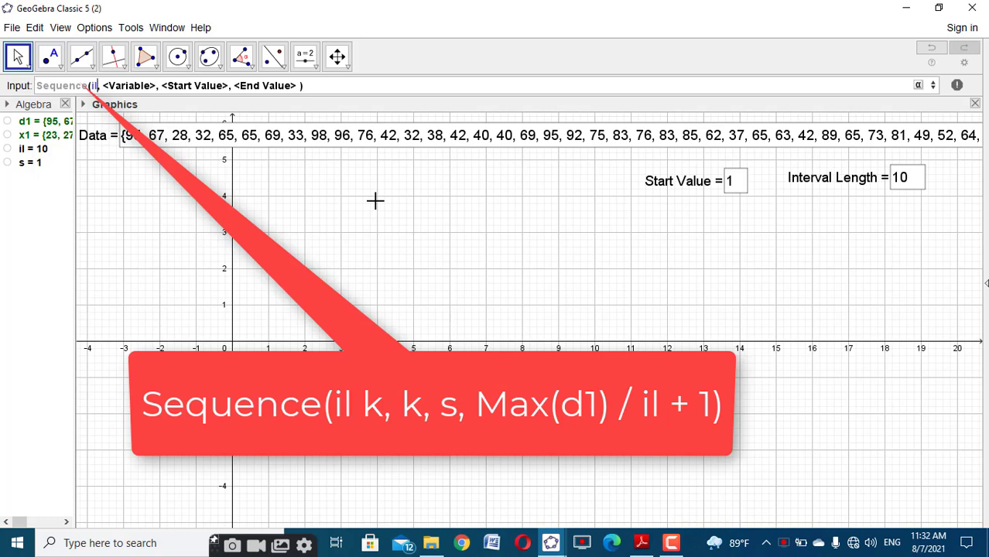
pyautogui.write('k')
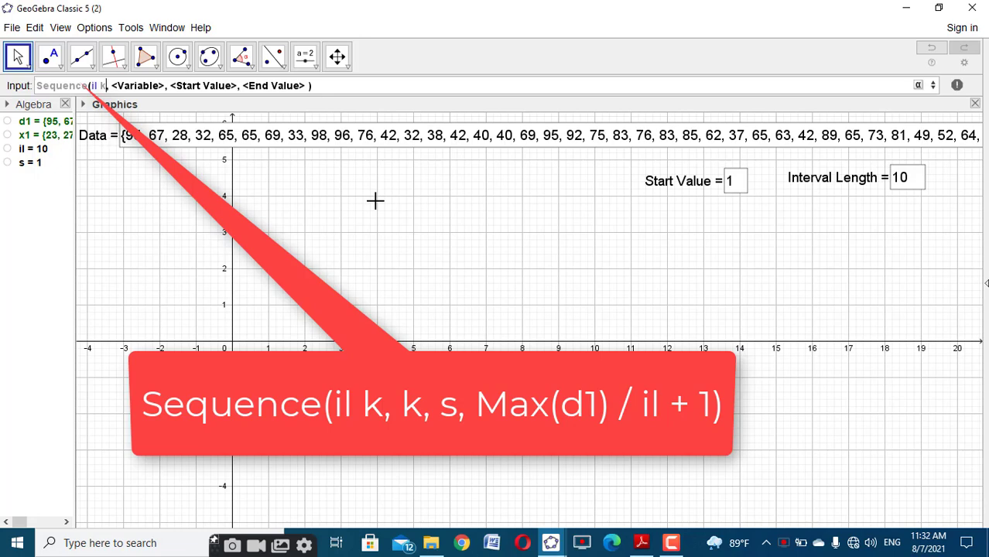
pyautogui.press('Tab')
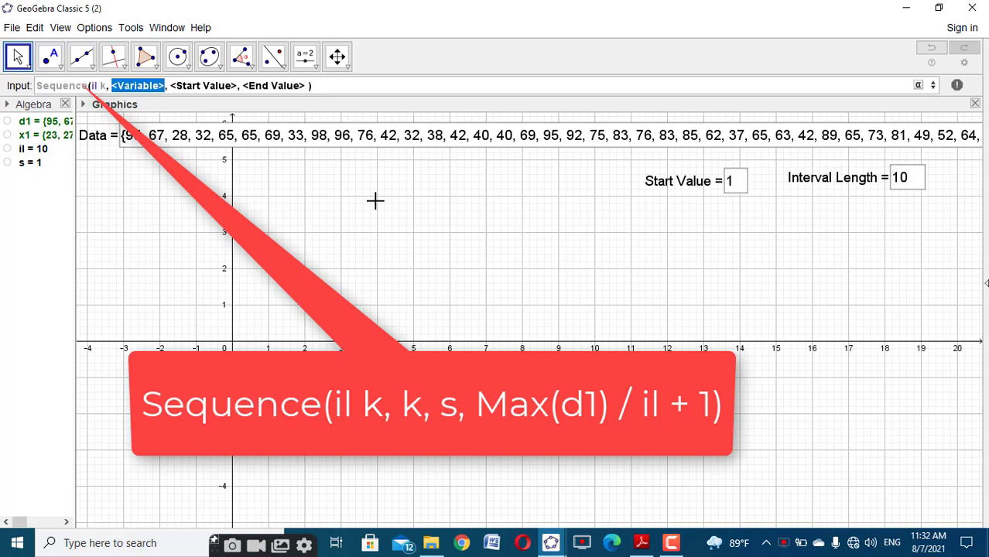
pyautogui.write('k')
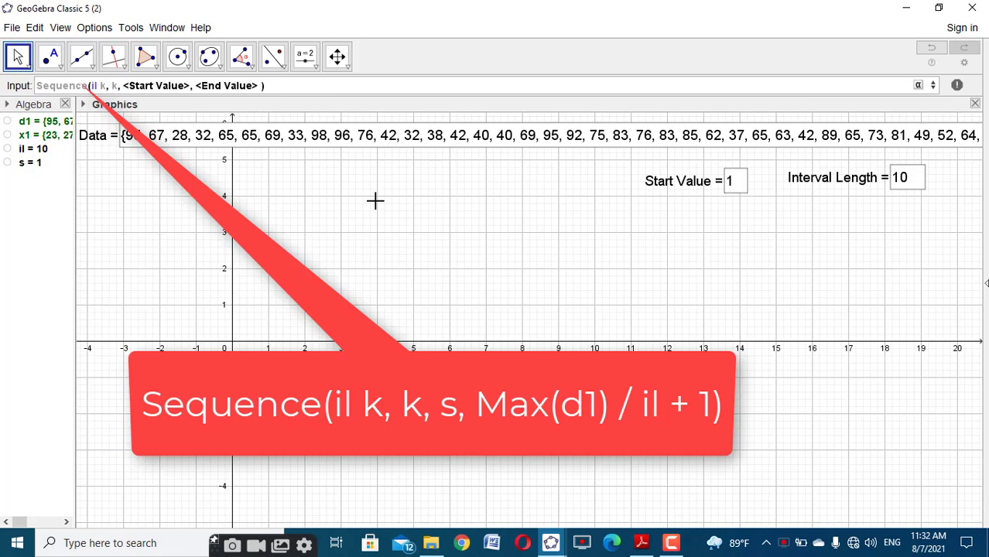
pyautogui.press('Tab')
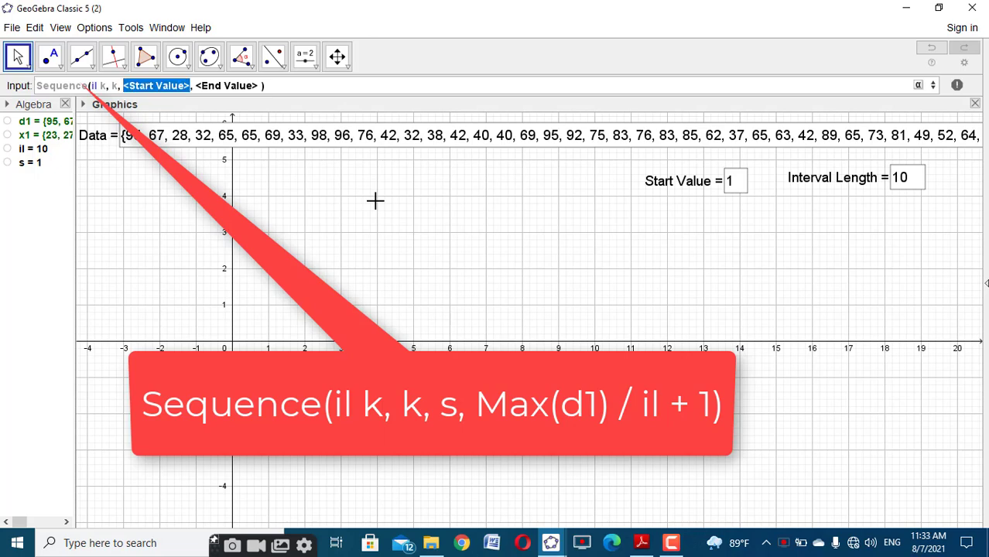
pyautogui.write('s')
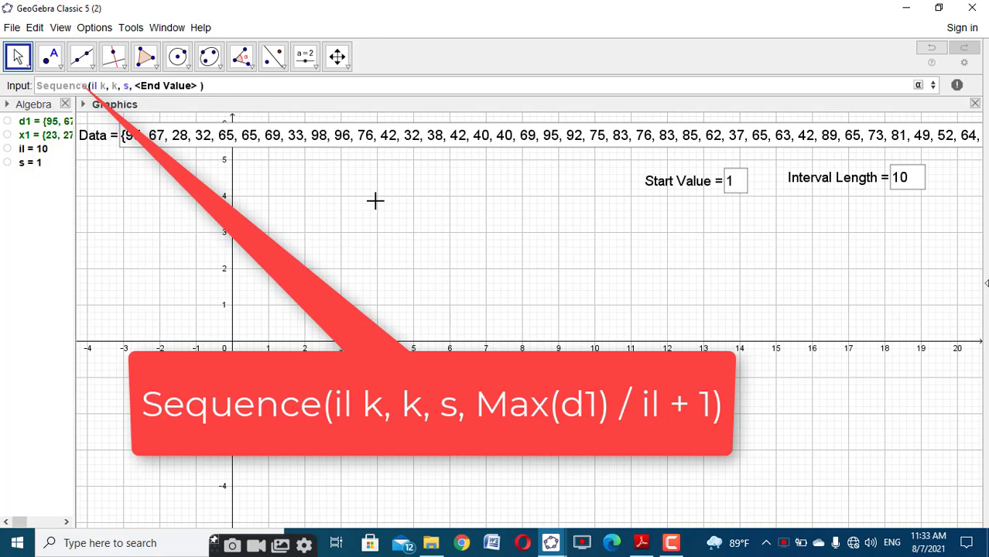
pyautogui.press('Tab')
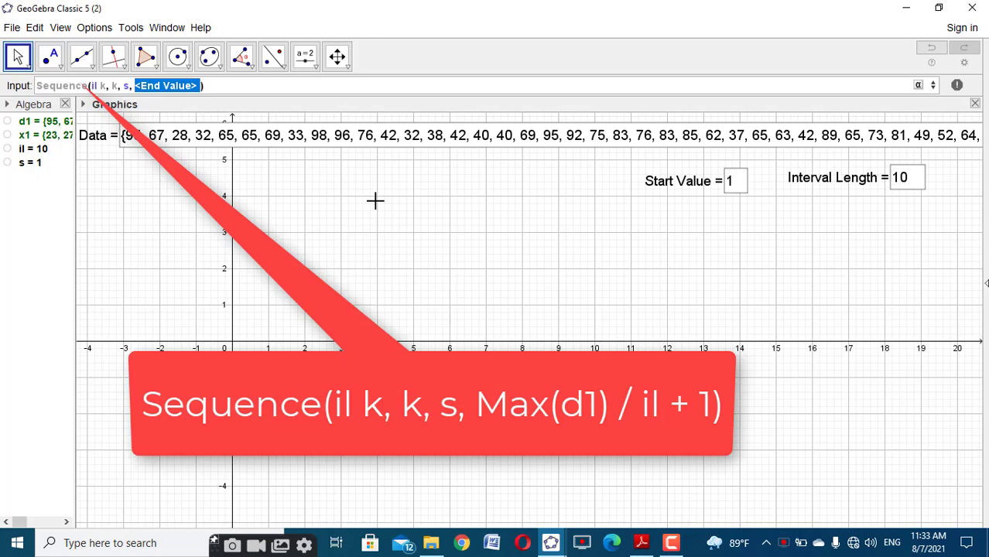
# Step: Complete the Sequence command with the end value (Max(d1)/il)+1 and create the list of class boundaries
pyautogui.write('max')
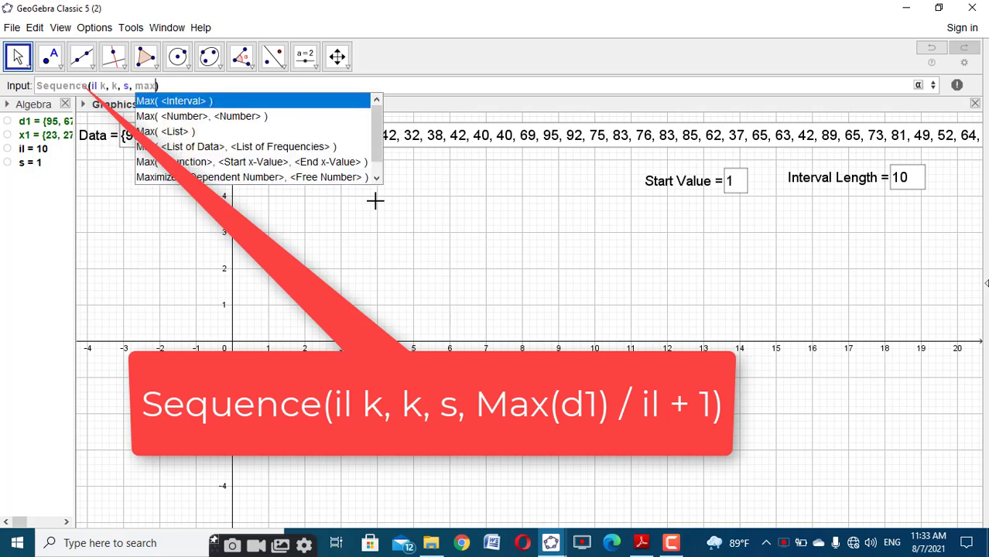
pyautogui.click(183, 133)
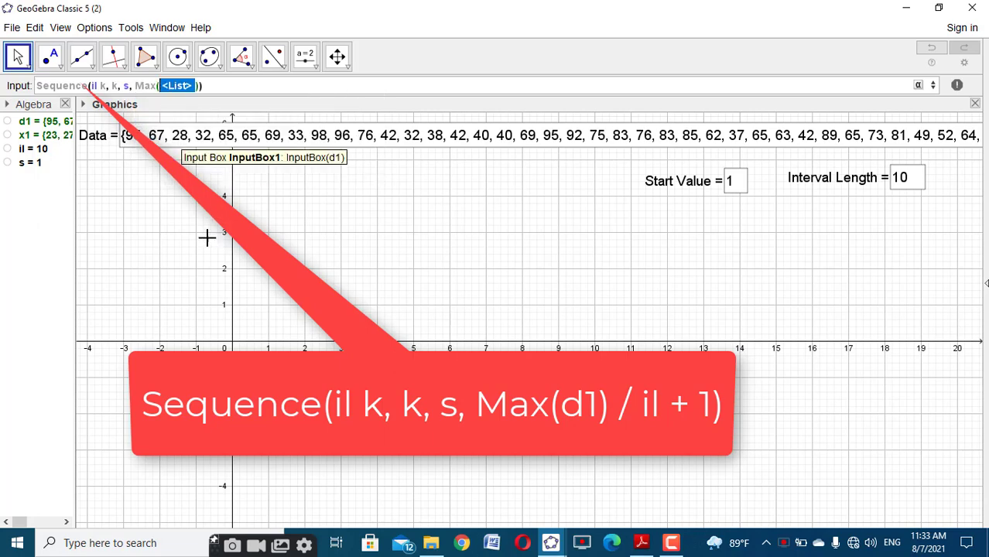
pyautogui.write('d1)')
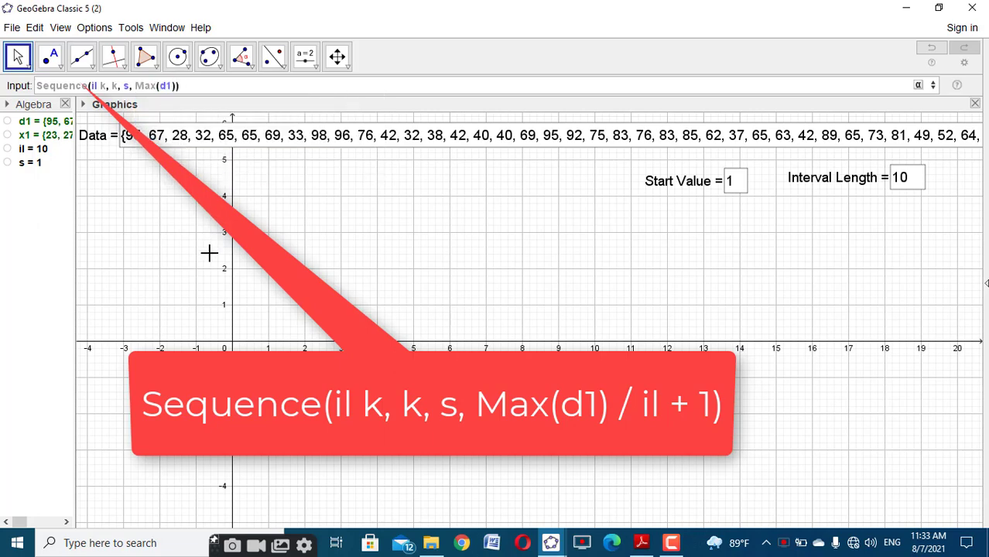
pyautogui.write('/')
pyautogui.write(')')
pyautogui.press('Left')
pyautogui.press('Left')
pyautogui.press('Left')
pyautogui.press('Left')
pyautogui.press('Left')
pyautogui.press('Left')
pyautogui.press('Left')
pyautogui.write('(')
pyautogui.press('Escape')
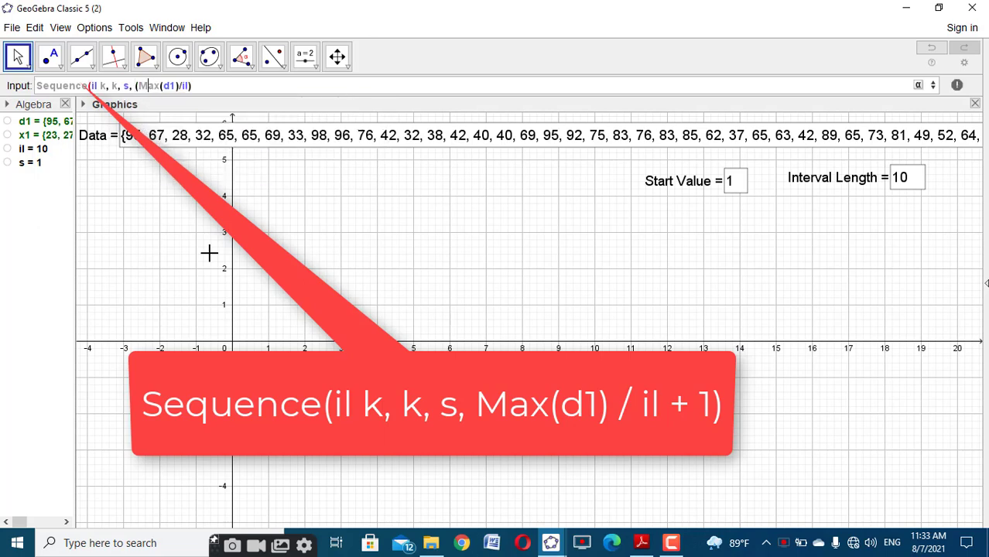
pyautogui.press('End')
pyautogui.write('+')
pyautogui.write('1)')
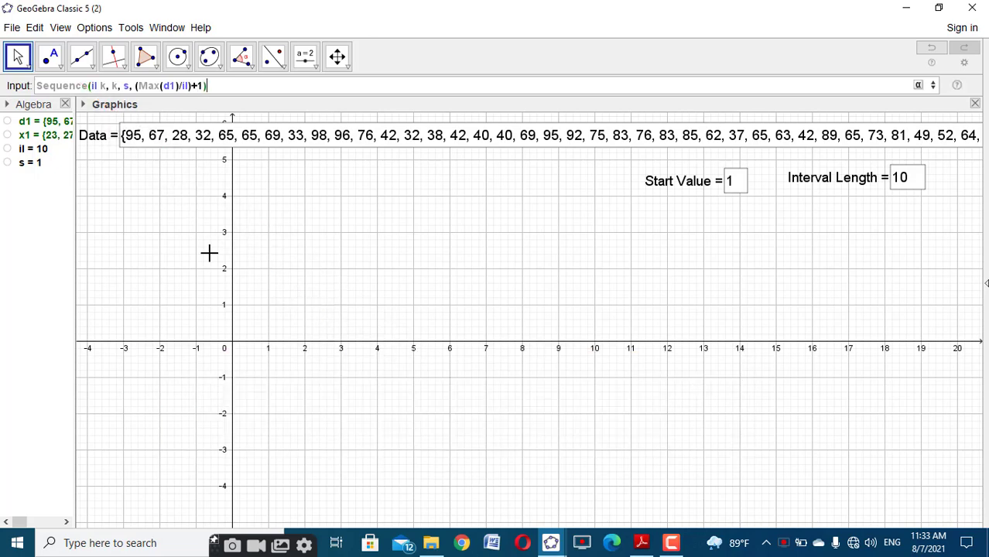
pyautogui.press('Return')
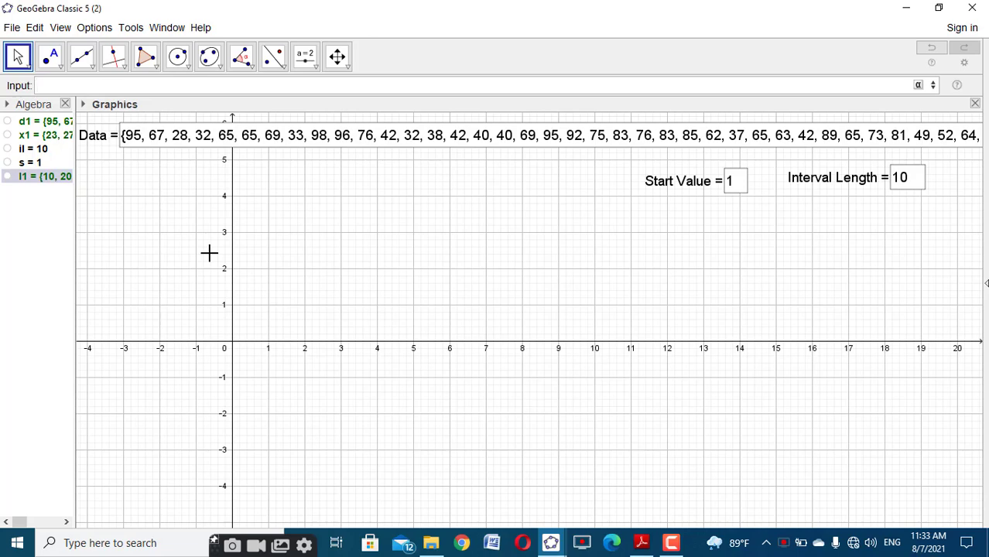
# Step: Check the full class boundary list, and create the frequency list with Frequency(l1, d1)
pyautogui.moveTo(75, 211); pyautogui.dragTo(517, 219)
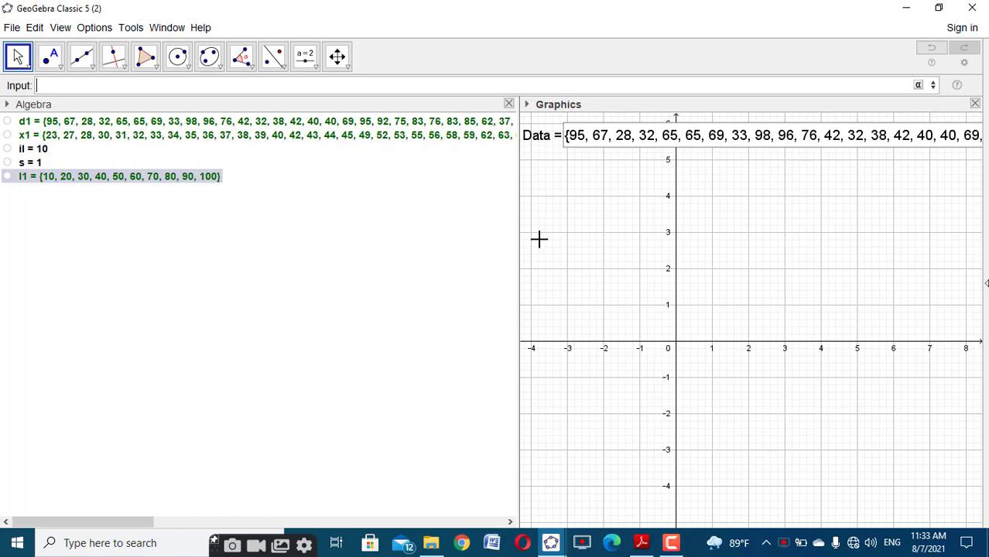
pyautogui.moveTo(516, 229); pyautogui.dragTo(85, 214)
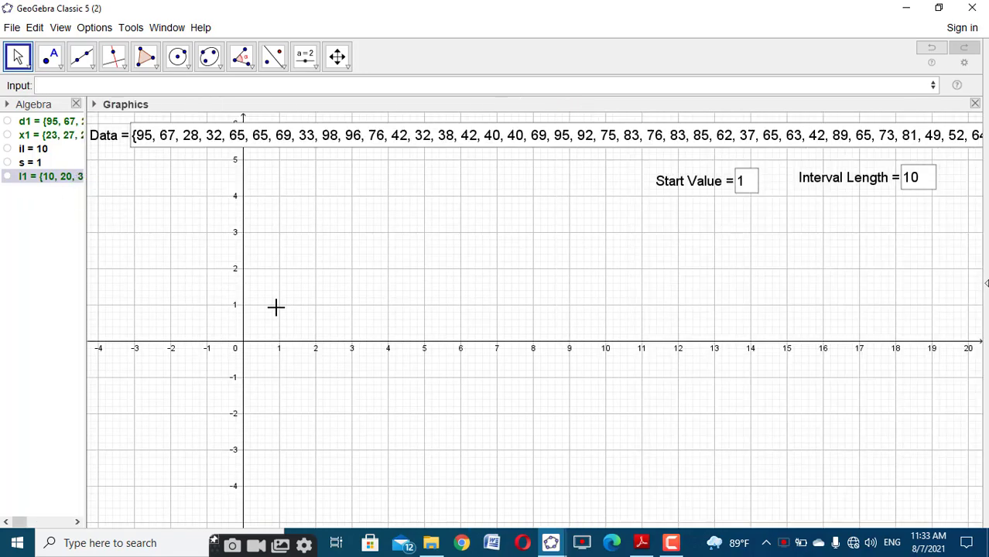
pyautogui.click(179, 87)
pyautogui.write('freq')
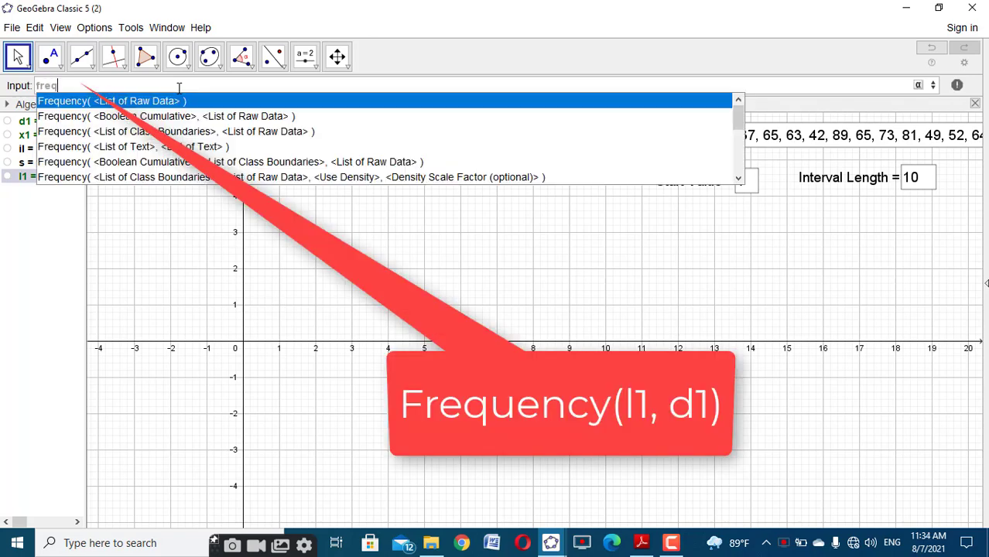
pyautogui.click(188, 120)
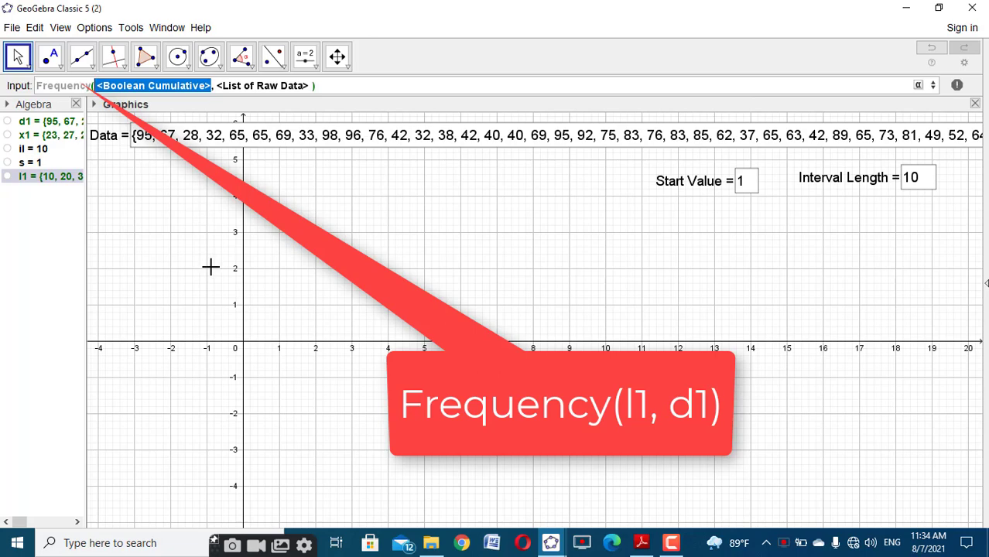
pyautogui.press('BackSpace')
pyautogui.write('l1')
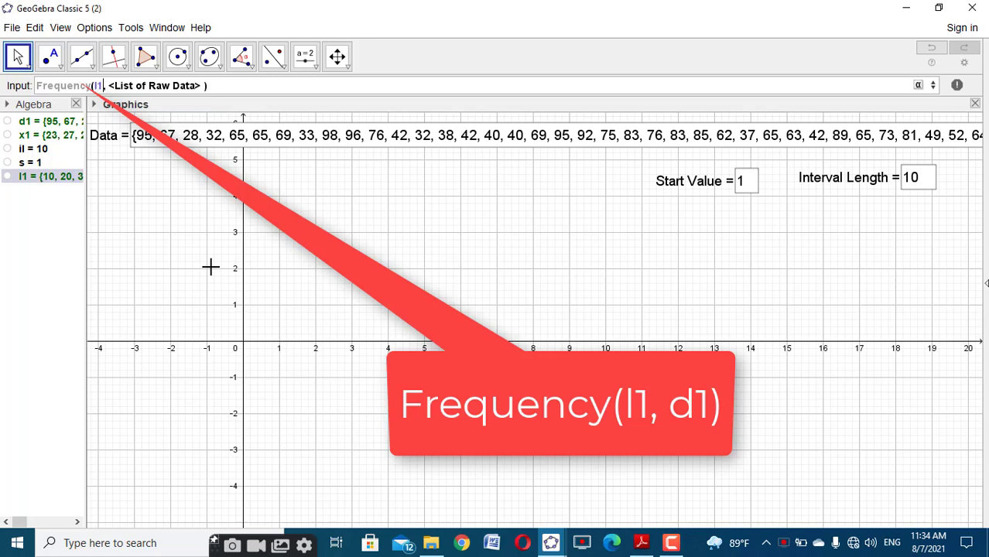
pyautogui.press('Tab')
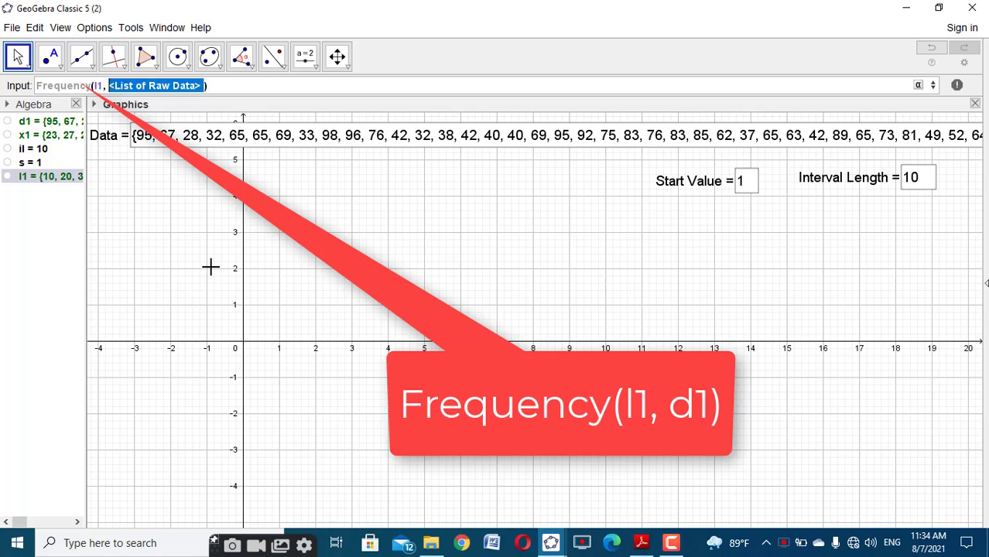
pyautogui.write('d1')
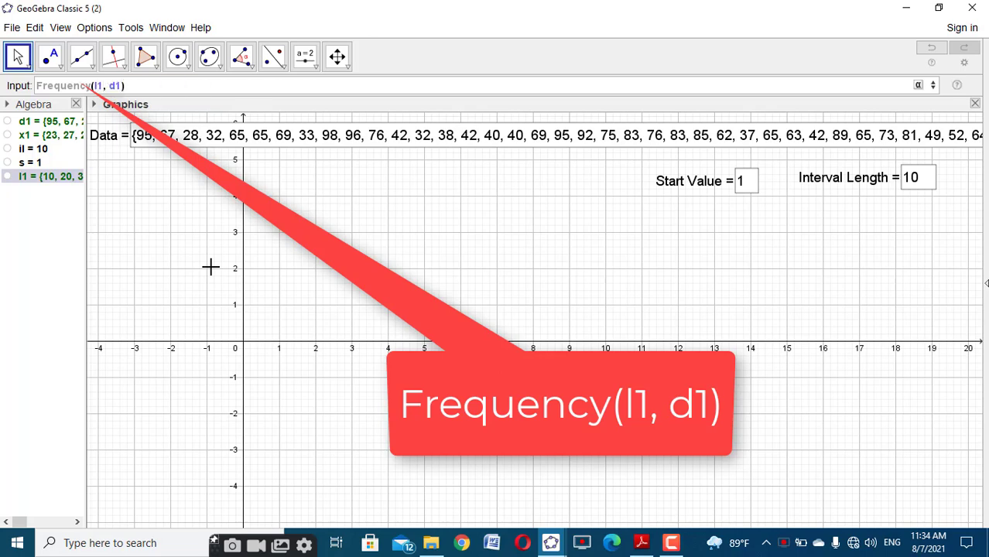
pyautogui.press('Return')
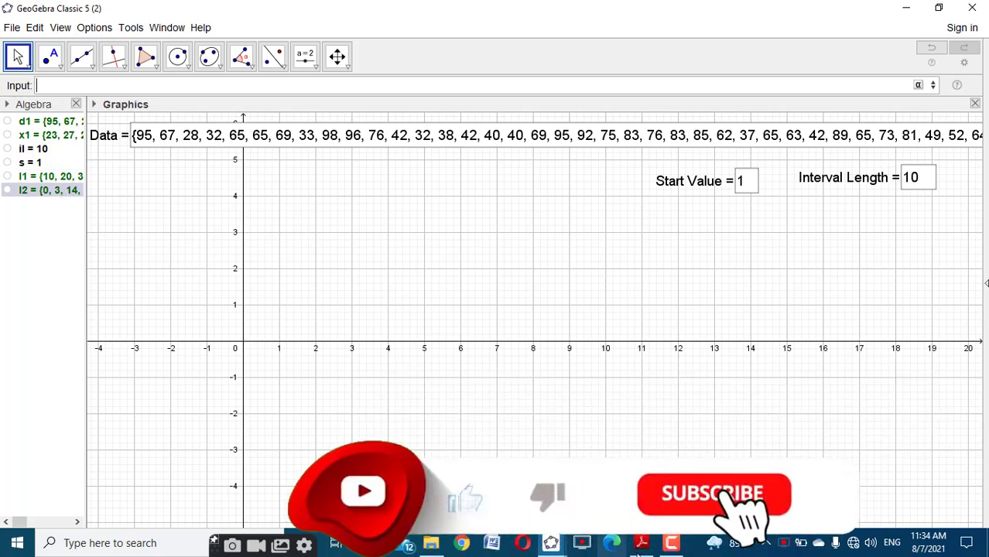
# Step: Switch to Adobe Reader to examine the class intervals and frequencies in Table 14.2 of Maths-class-9.pdf, and return to the new GeoGebra file
pyautogui.hotkey('alt', 'Tab')
pyautogui.scroll(-3, 413, 364)
pyautogui.scroll(-10, 413, 365)
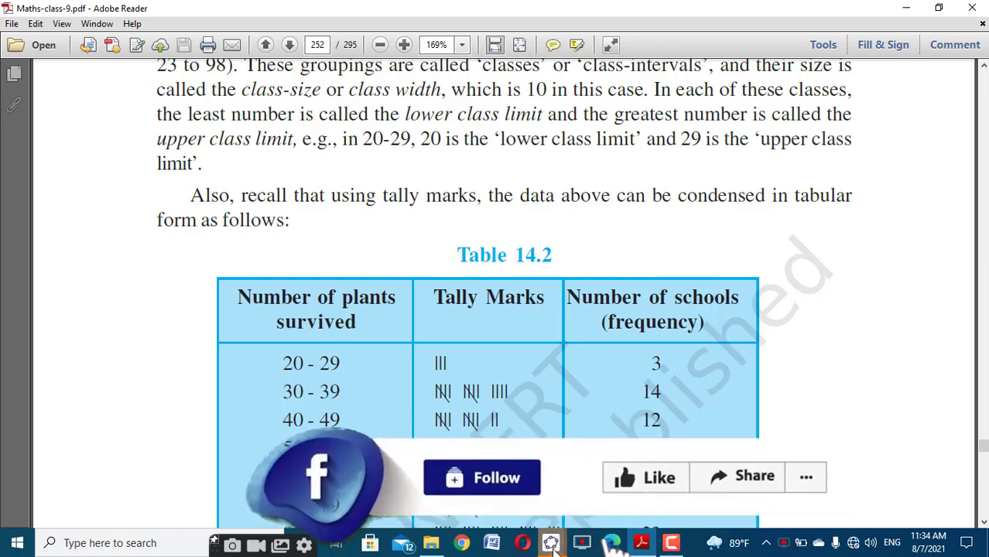
pyautogui.moveTo(551, 541)
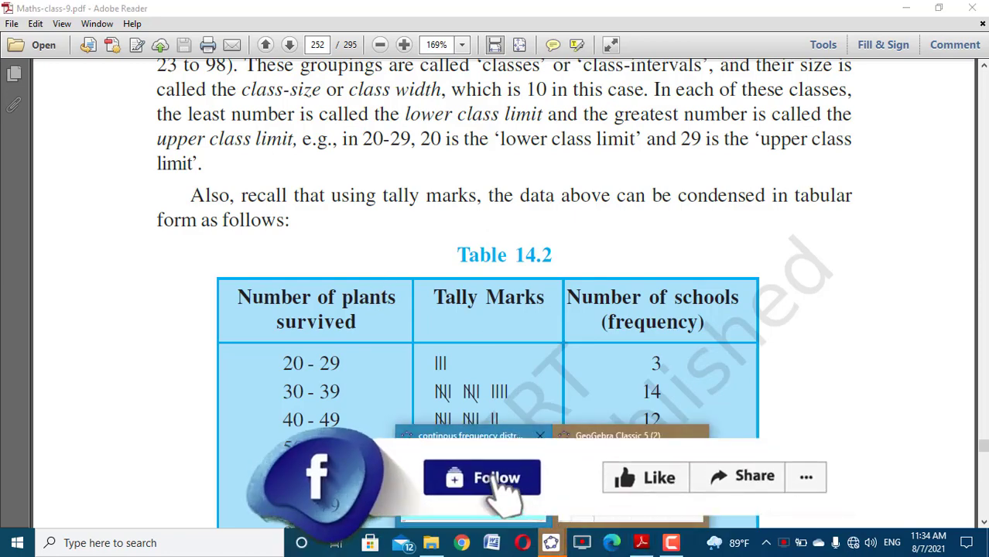
pyautogui.click(496, 496)
pyautogui.click(557, 496)
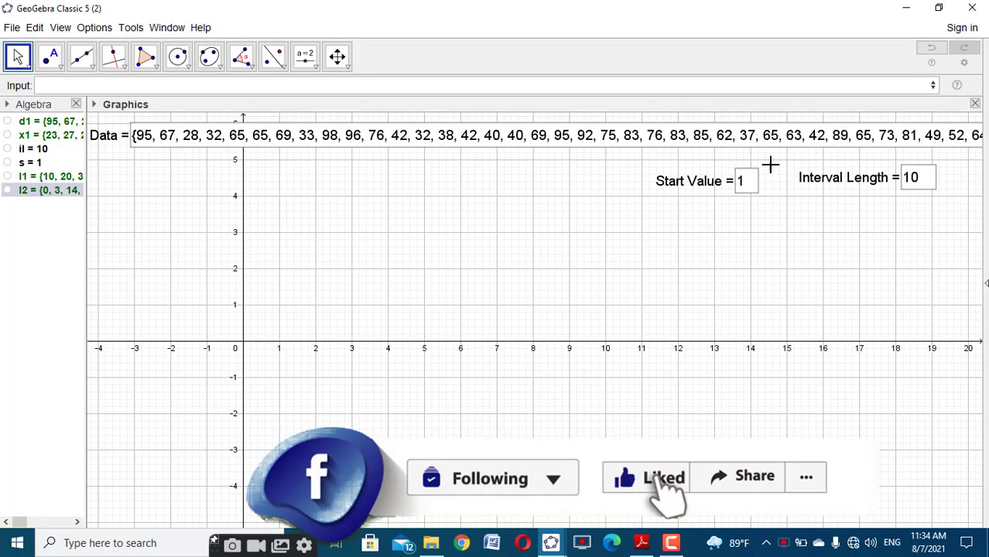
# Step: Set the Start Value input box to 2
pyautogui.click(743, 183)
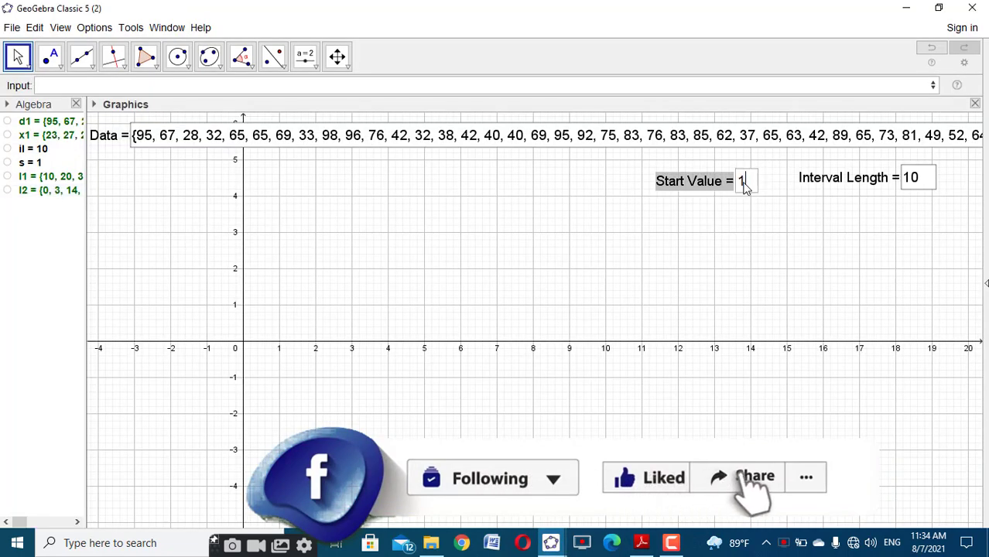
pyautogui.press('BackSpace')
pyautogui.write('2')
pyautogui.press('Return')
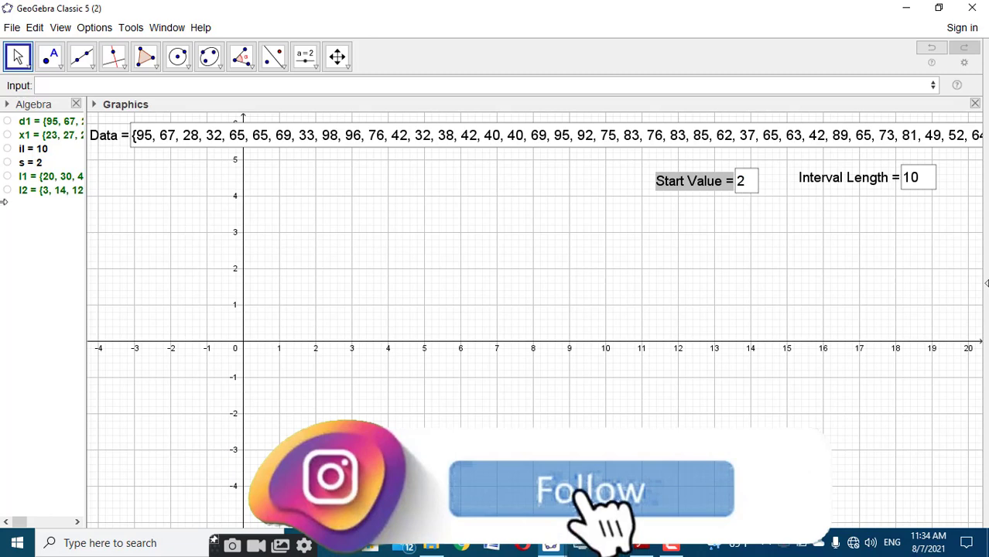
# Step: Rename the frequency list l2 to f1
pyautogui.rightClick(27, 191)
pyautogui.click(69, 227)
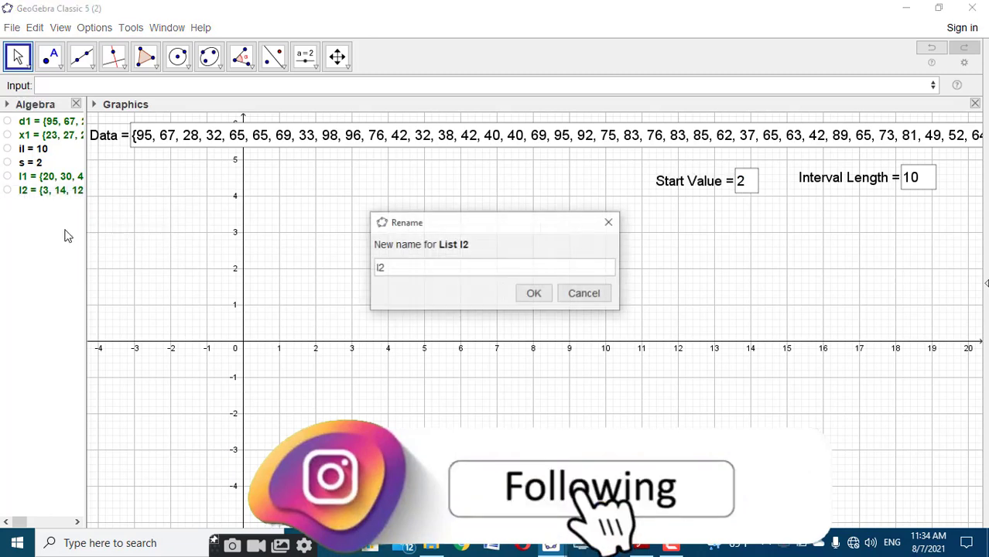
pyautogui.write('f1')
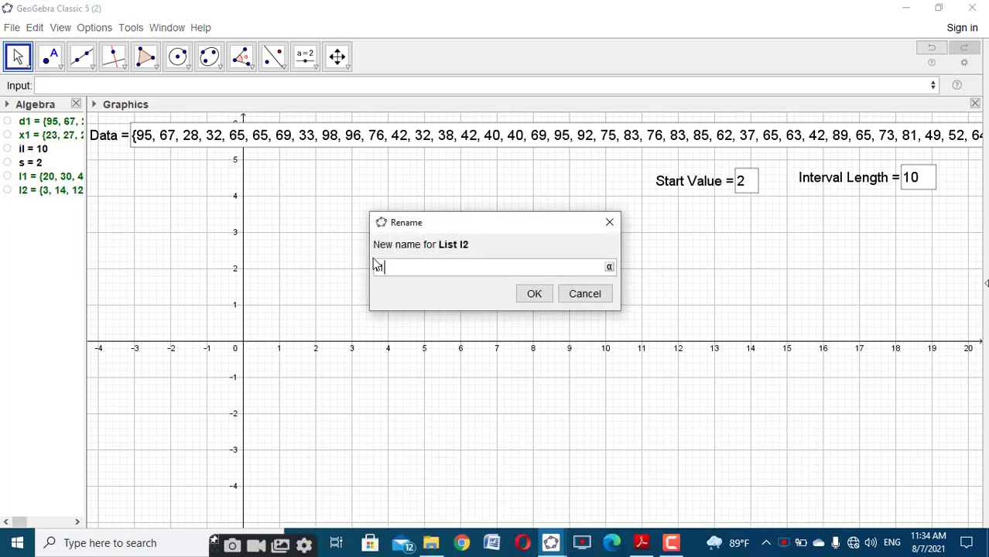
pyautogui.click(529, 295)
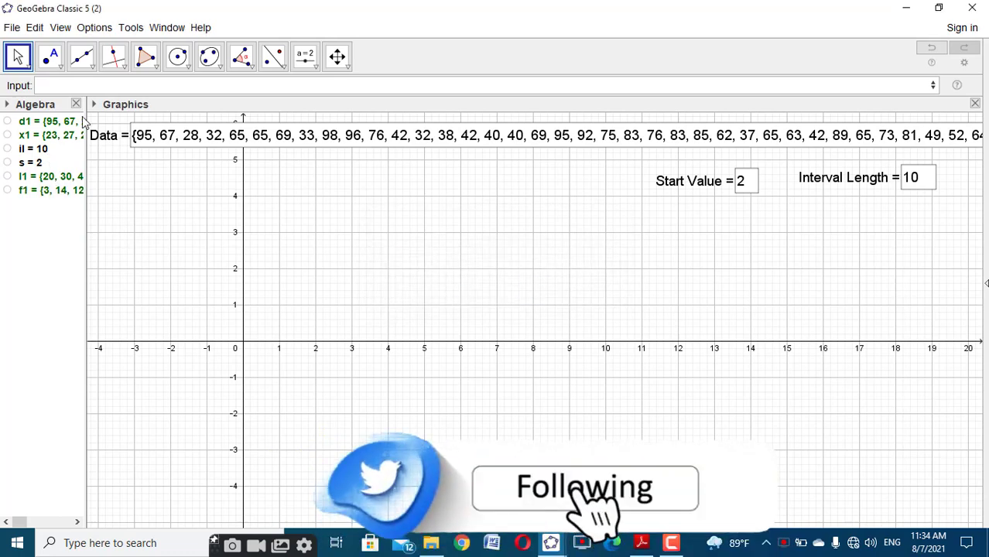
# Step: Start a Sequence command with expression, variable, start and end values, and begin its expression with Element(l1, i)"-"
pyautogui.click(96, 85)
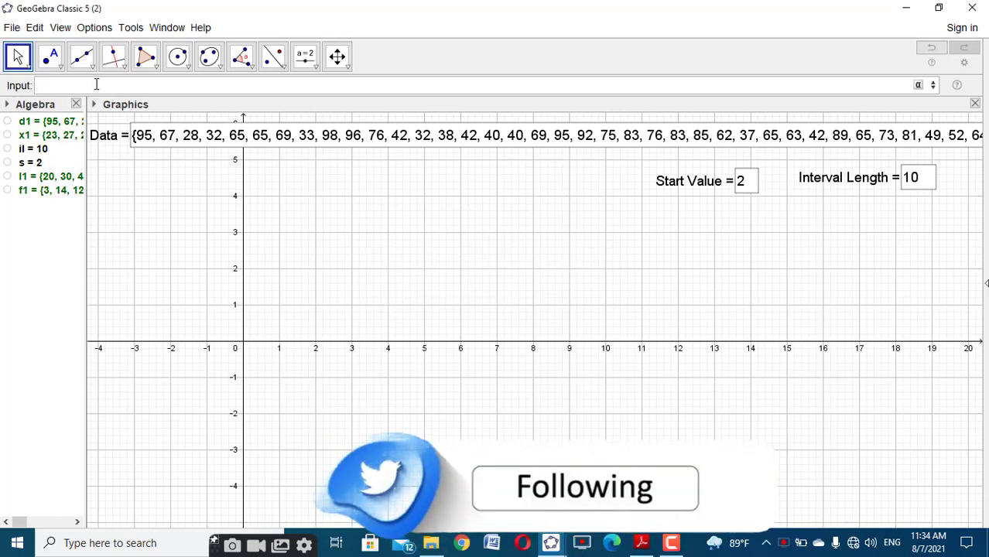
pyautogui.write('seq')
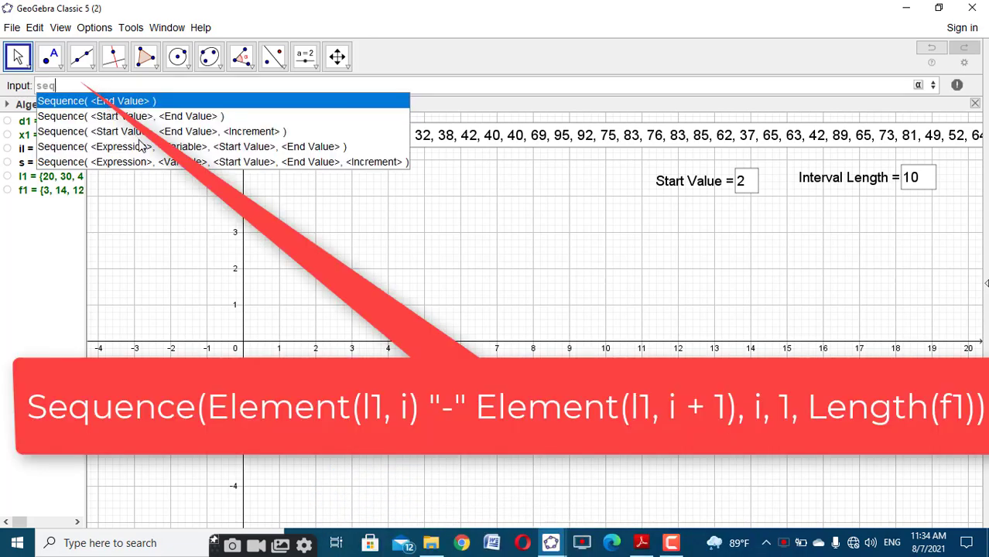
pyautogui.click(142, 146)
pyautogui.write('elem, <Variable>, <Start Value>, <End Value> )')
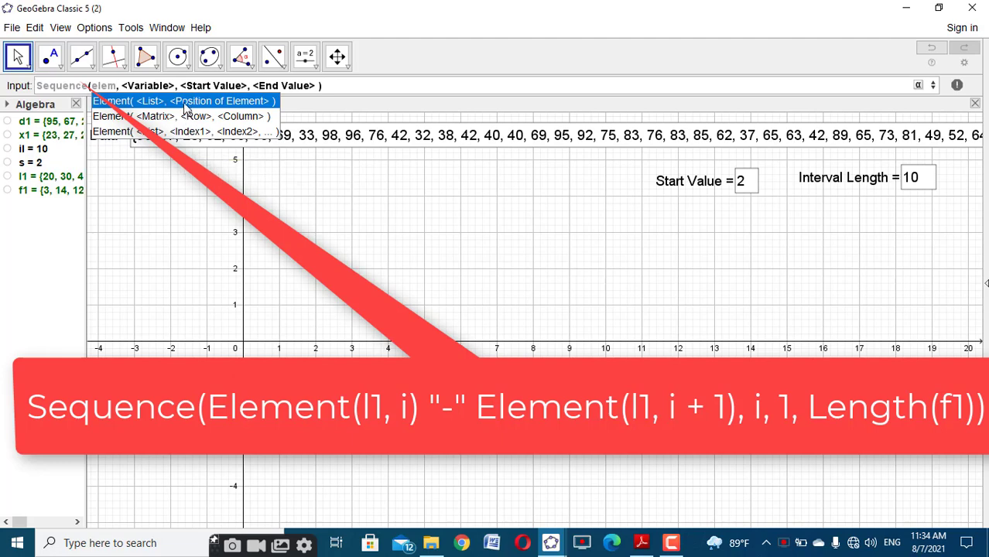
pyautogui.click(184, 103)
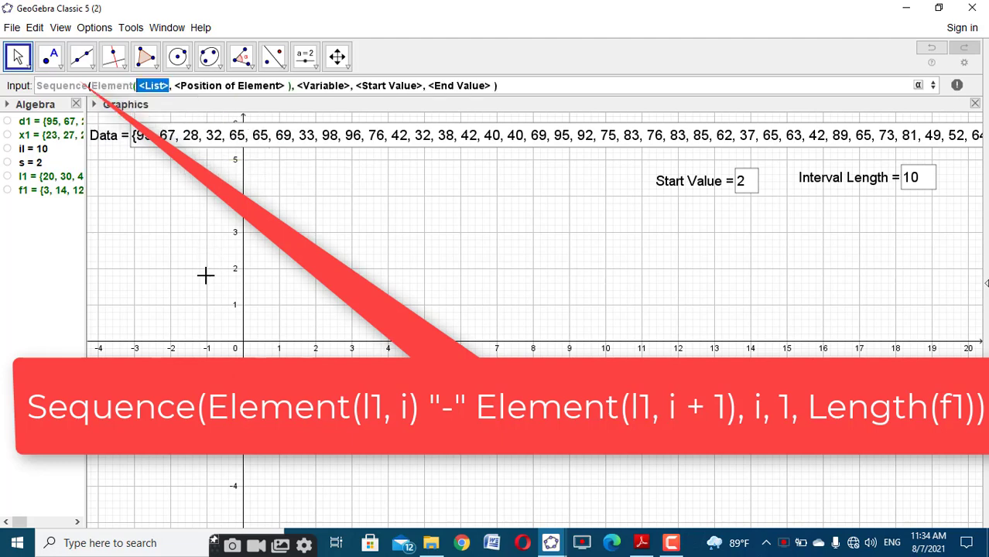
pyautogui.write('l1')
pyautogui.press('Tab')
pyautogui.write('i)')
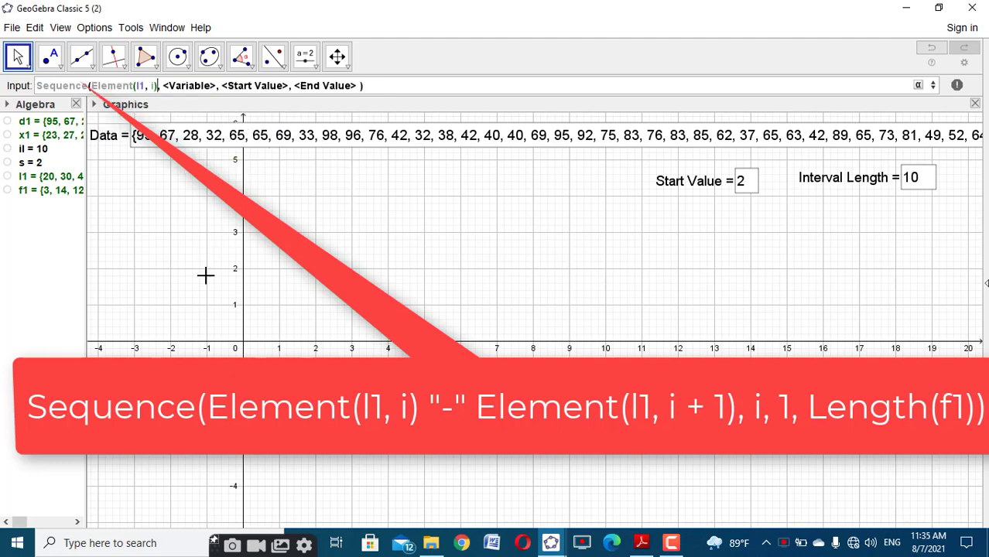
pyautogui.write('"-"')
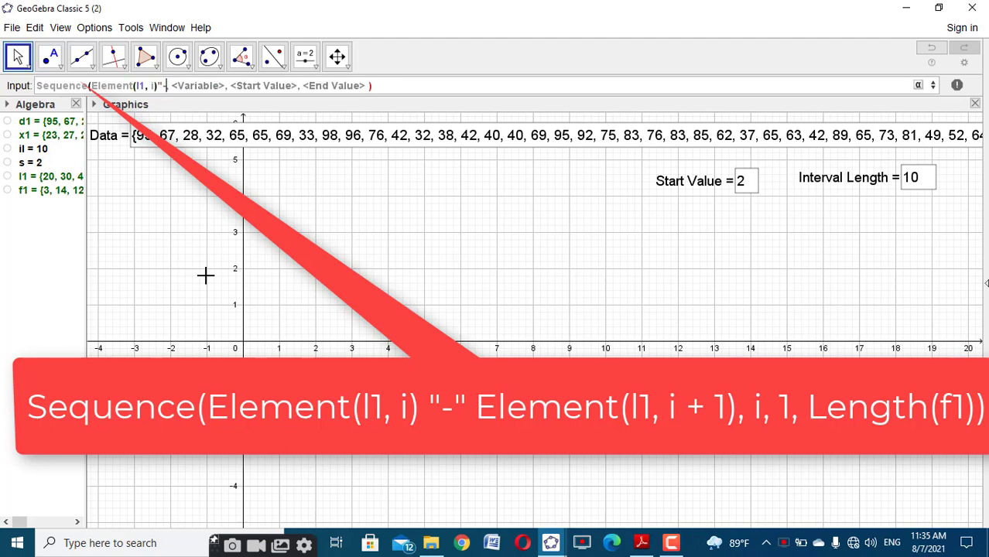
# Step: Append Element(l1, i+1) after the "-" text to complete the expression of the Sequence command
pyautogui.write('Elem')
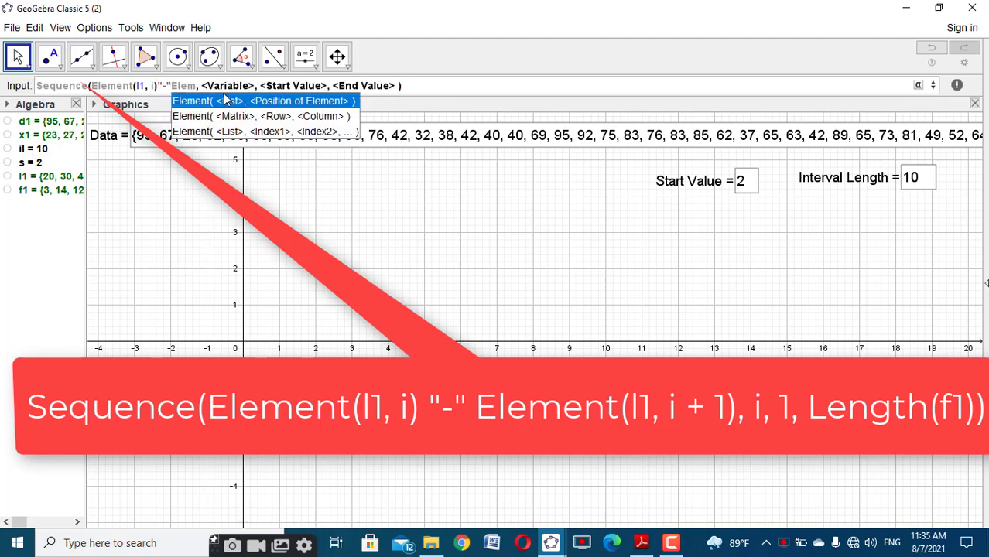
pyautogui.click(228, 101)
pyautogui.write('l1')
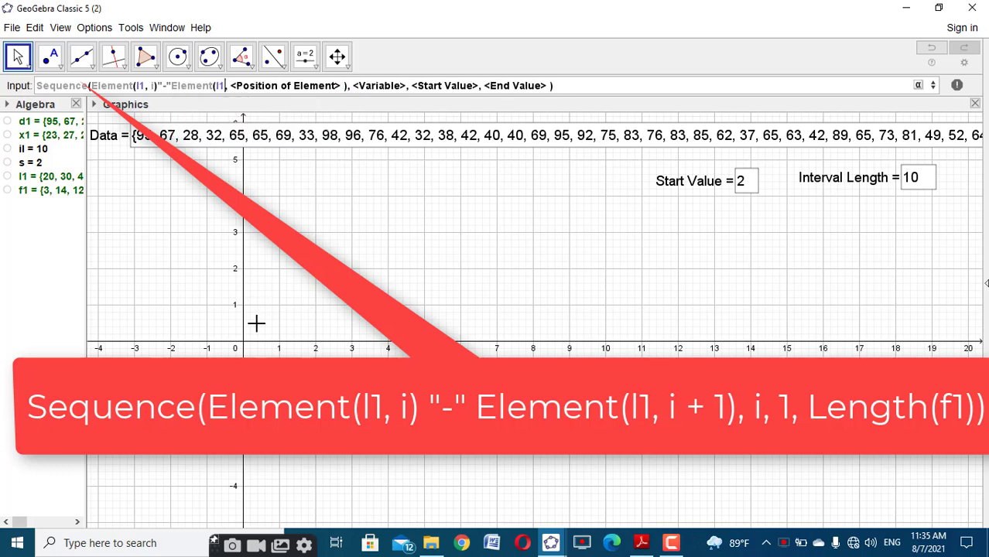
pyautogui.press('Tab')
pyautogui.write('i')
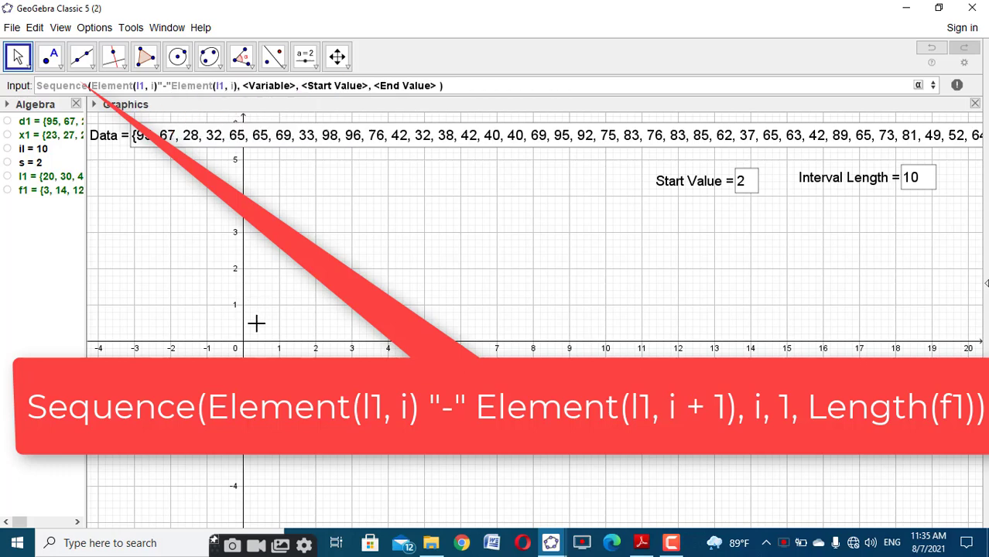
pyautogui.write('+1')
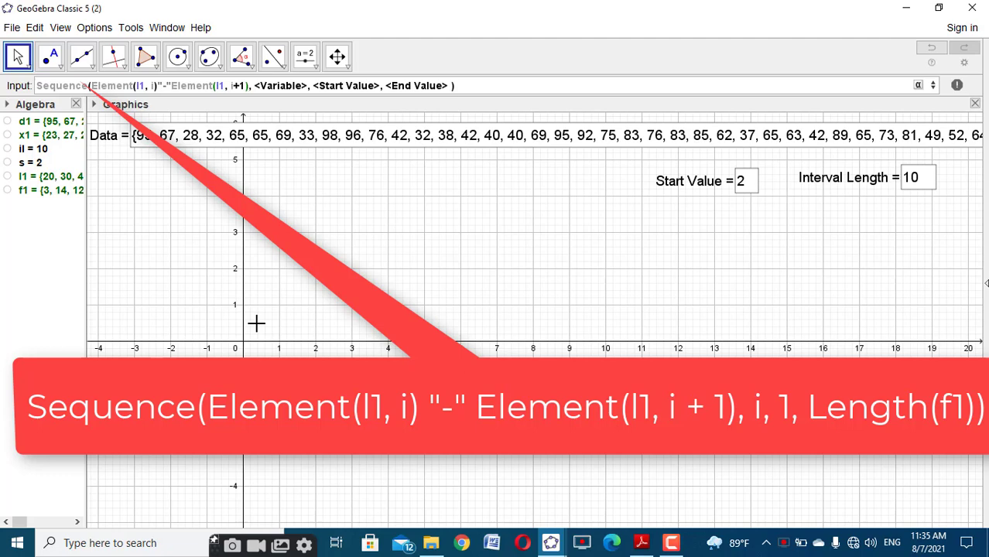
pyautogui.press('Tab')
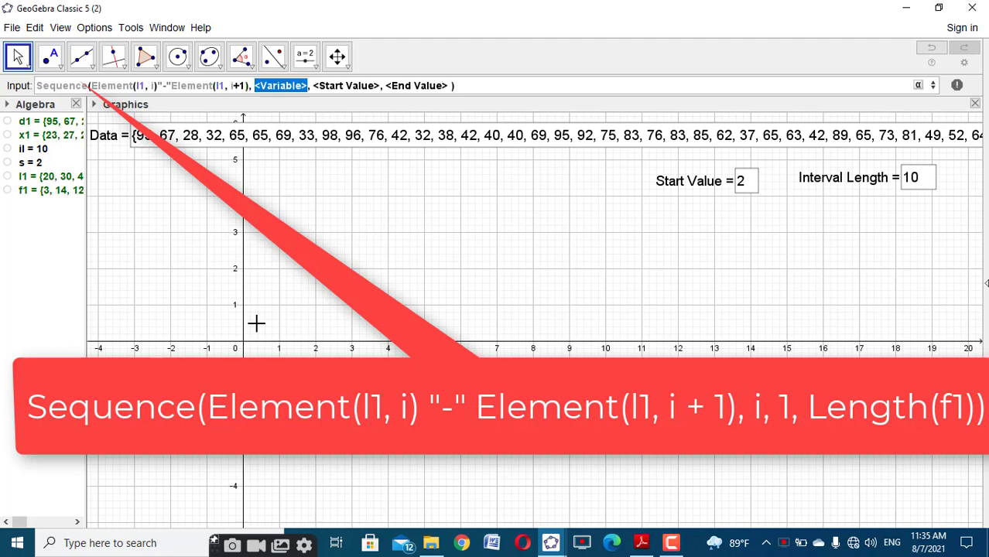
# Step: Complete the Sequence command with variable i, start value 1 and end value Length(f1), and create the class interval list
pyautogui.write('i')
pyautogui.press('Tab')
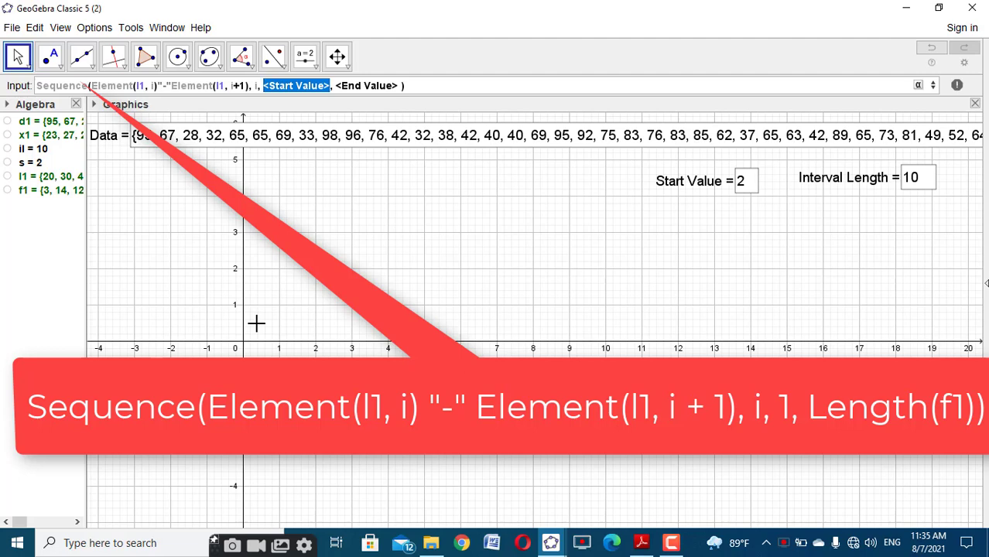
pyautogui.write('1')
pyautogui.press('Tab')
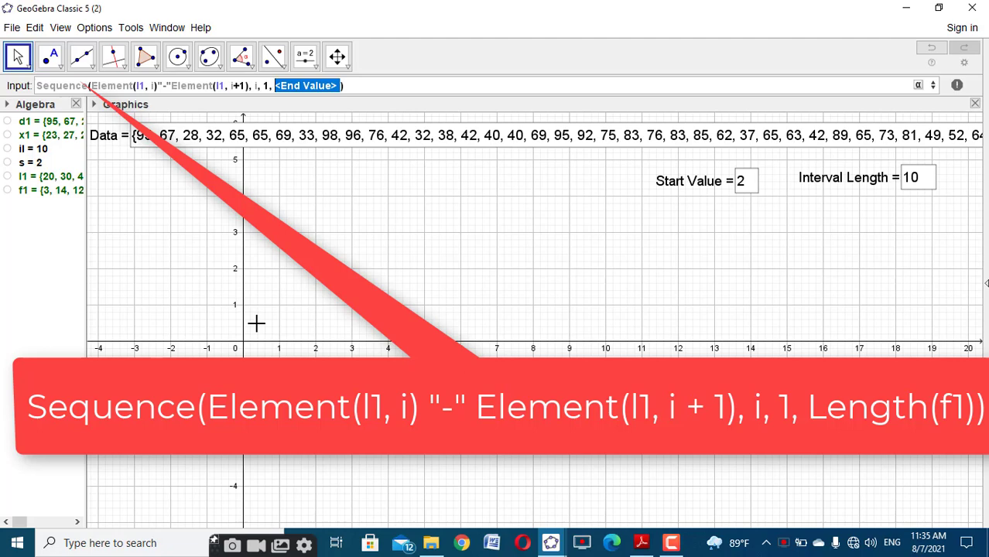
pyautogui.write('f')
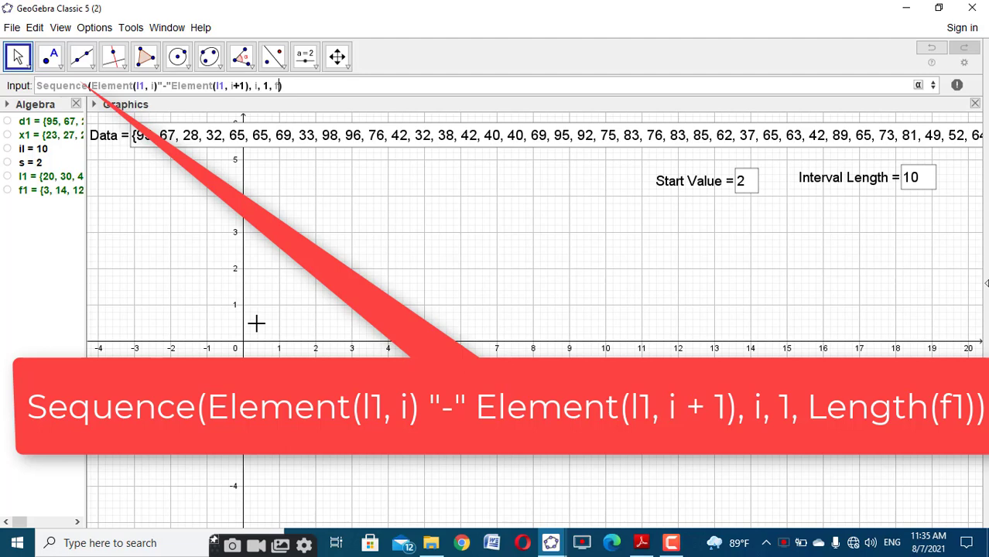
pyautogui.write('1')
pyautogui.press('BackSpace')
pyautogui.press('BackSpace')
pyautogui.write('length')
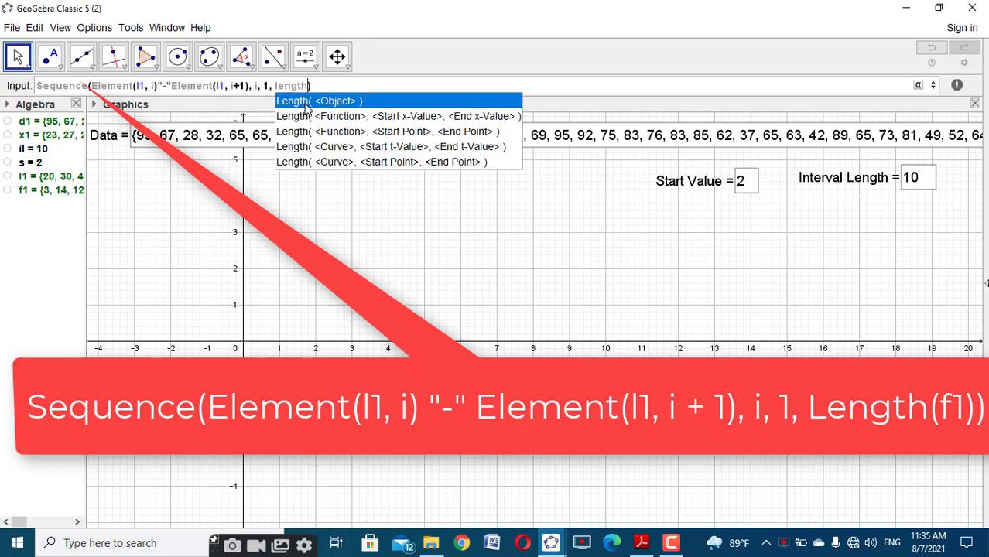
pyautogui.click(304, 101)
pyautogui.write('f1')
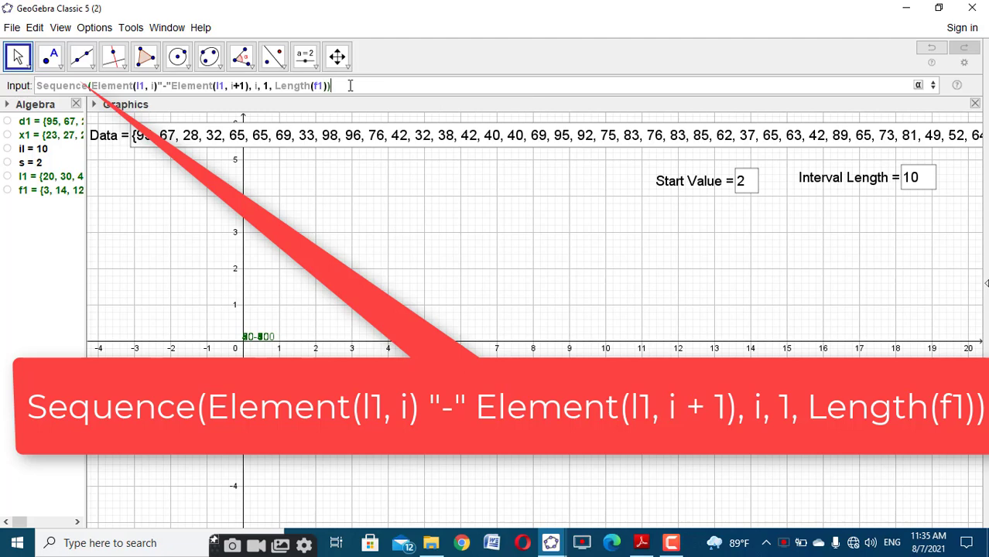
pyautogui.press('Return')
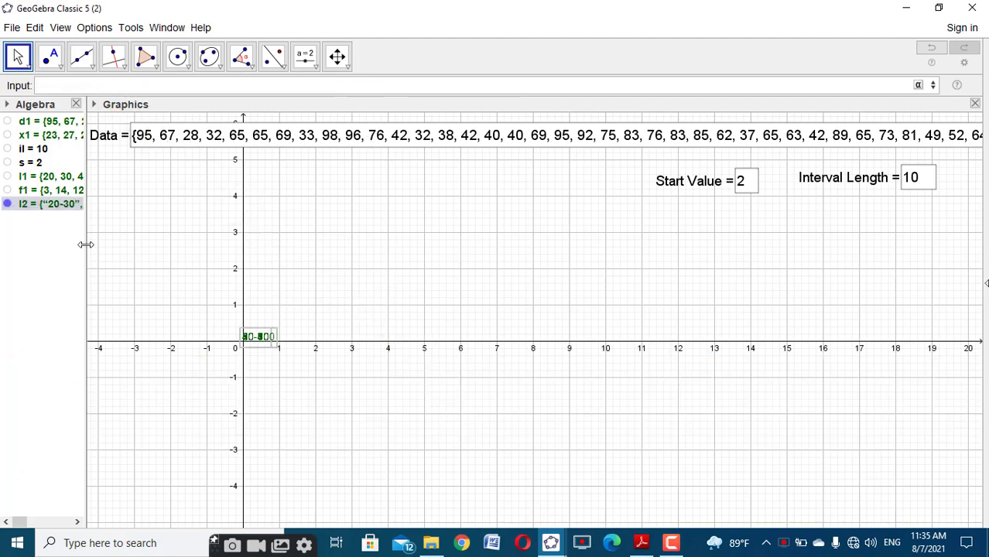
# Step: Rename the class interval list l2 to ci1 and hide it in the graphics view
pyautogui.moveTo(91, 245); pyautogui.dragTo(391, 248)
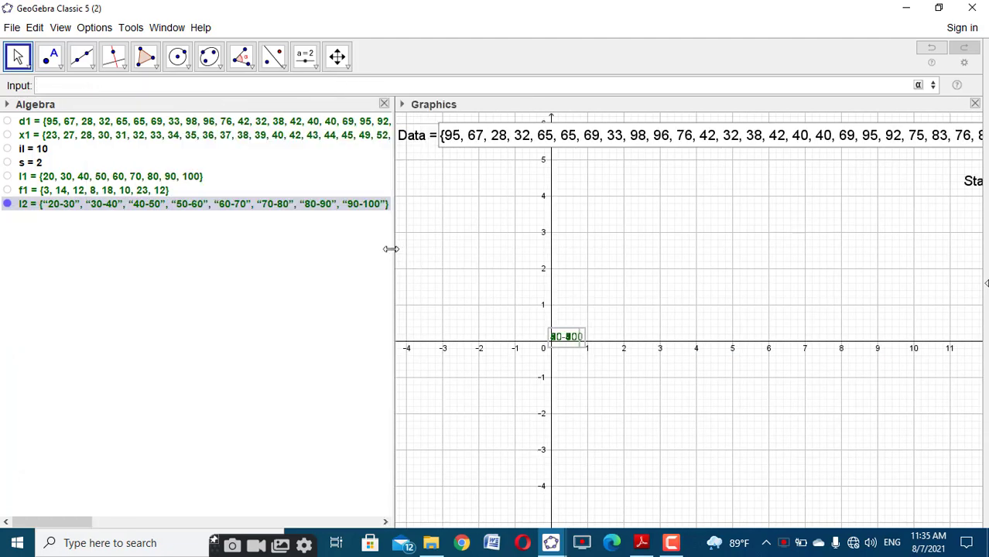
pyautogui.rightClick(68, 207)
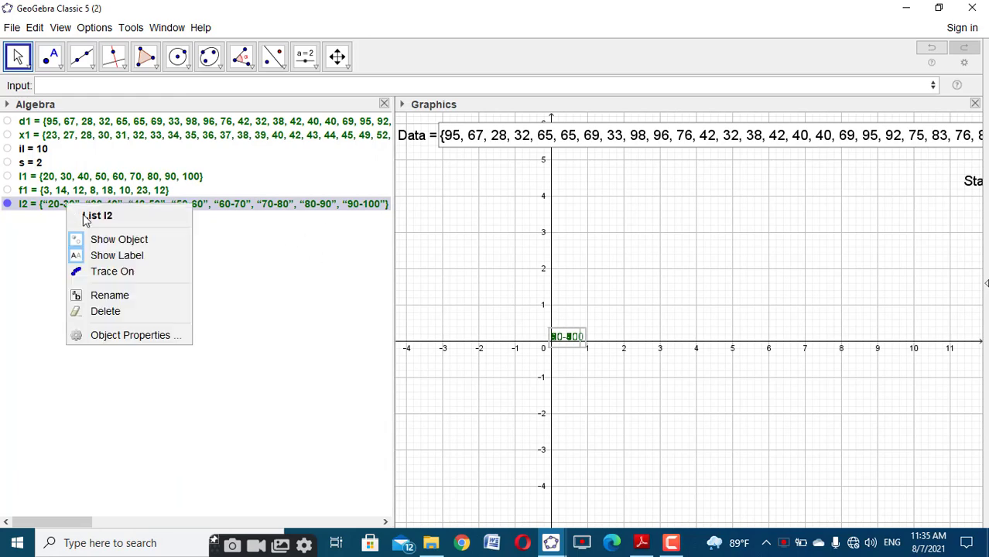
pyautogui.click(131, 300)
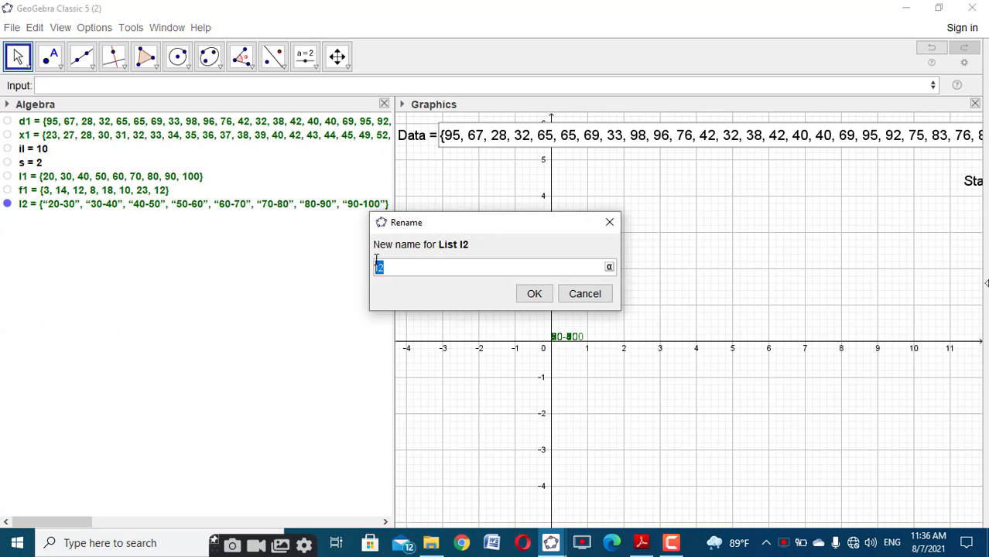
pyautogui.write('ci1')
pyautogui.click(534, 293)
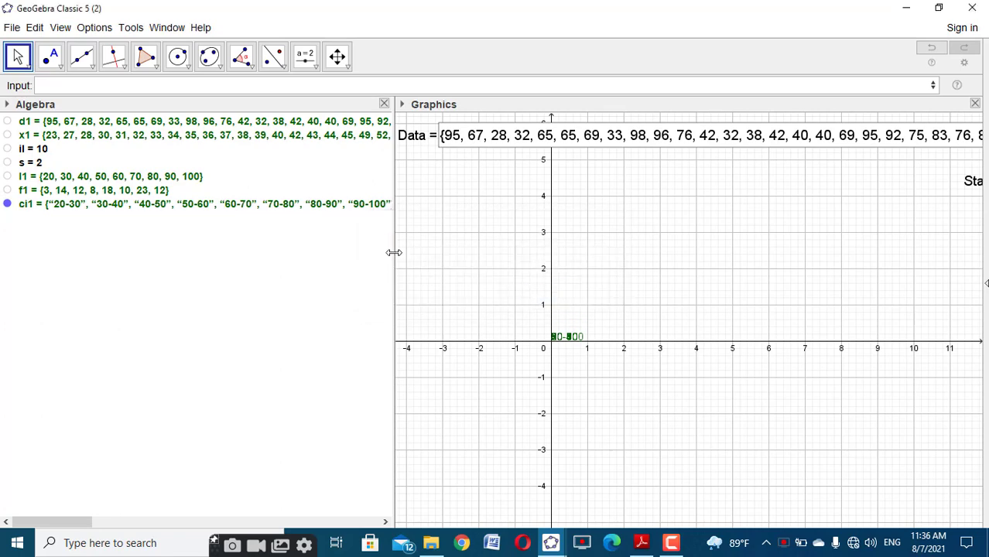
pyautogui.moveTo(393, 250); pyautogui.dragTo(152, 256)
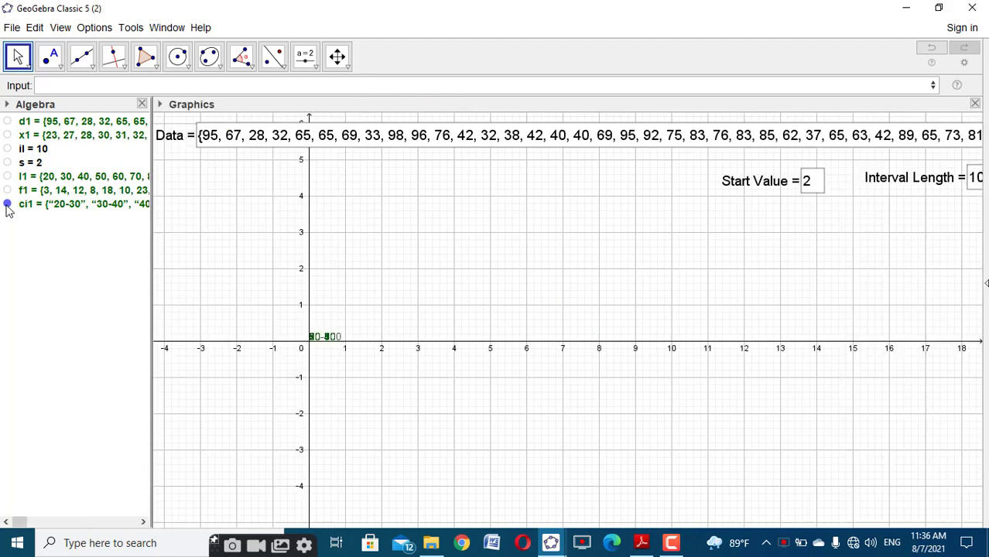
pyautogui.click(7, 204)
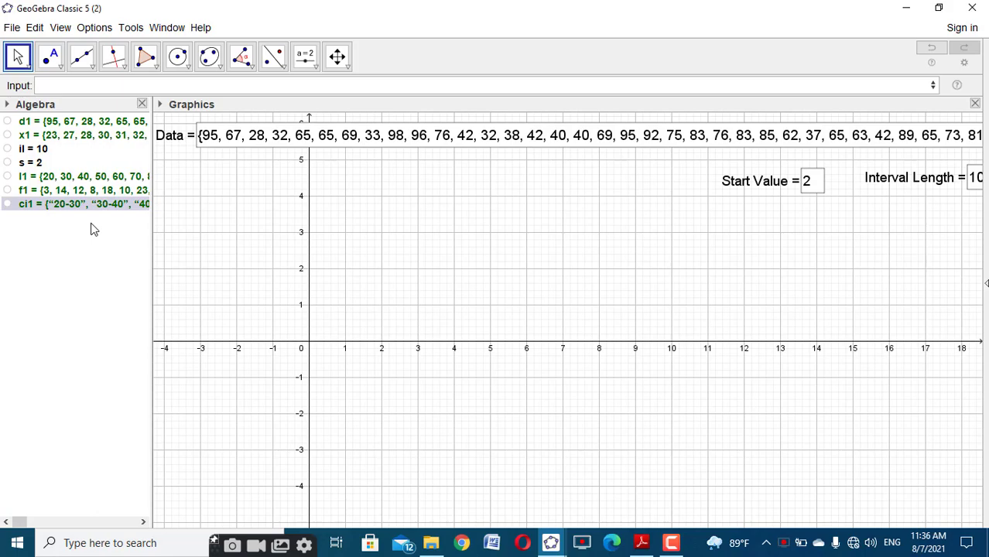
# Step: Start a Sequence command with expression, variable, start and end values, and nest an If with condition, then and else as its expression
pyautogui.click(83, 91)
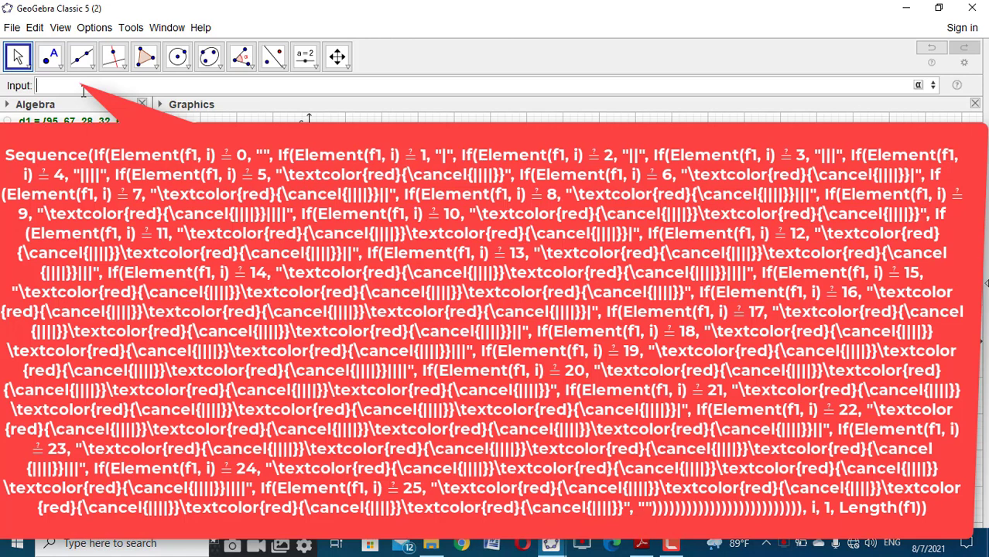
pyautogui.write('seq')
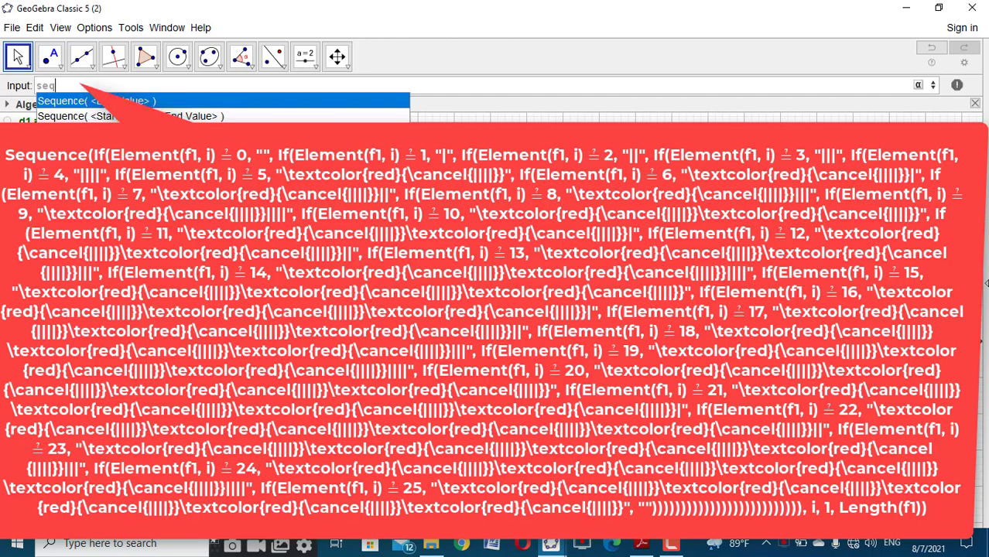
pyautogui.click(116, 145)
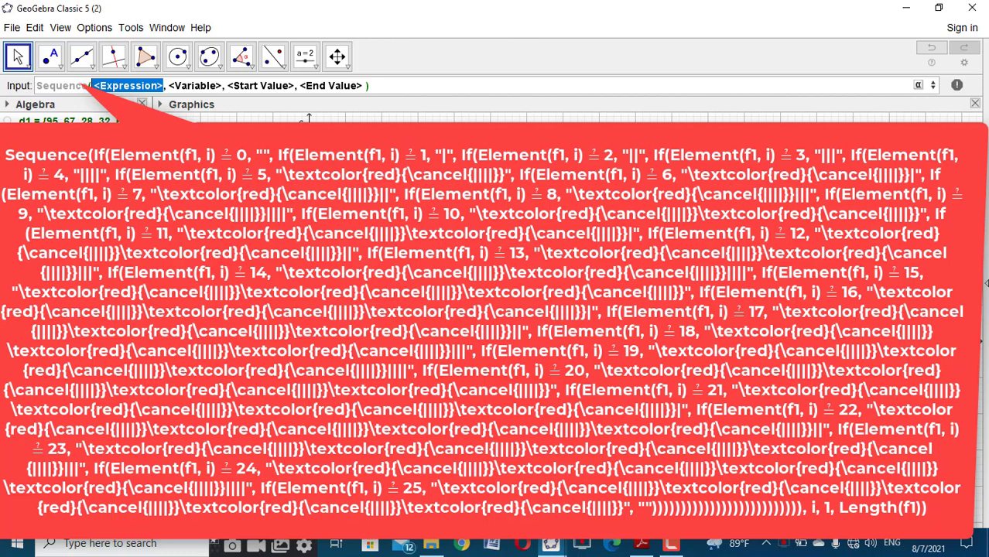
pyautogui.write('if')
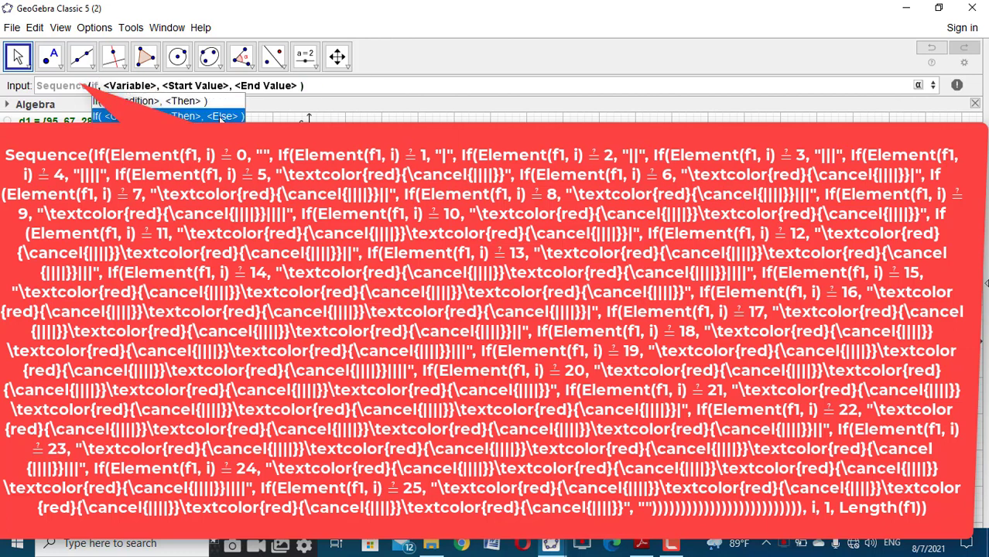
pyautogui.click(221, 117)
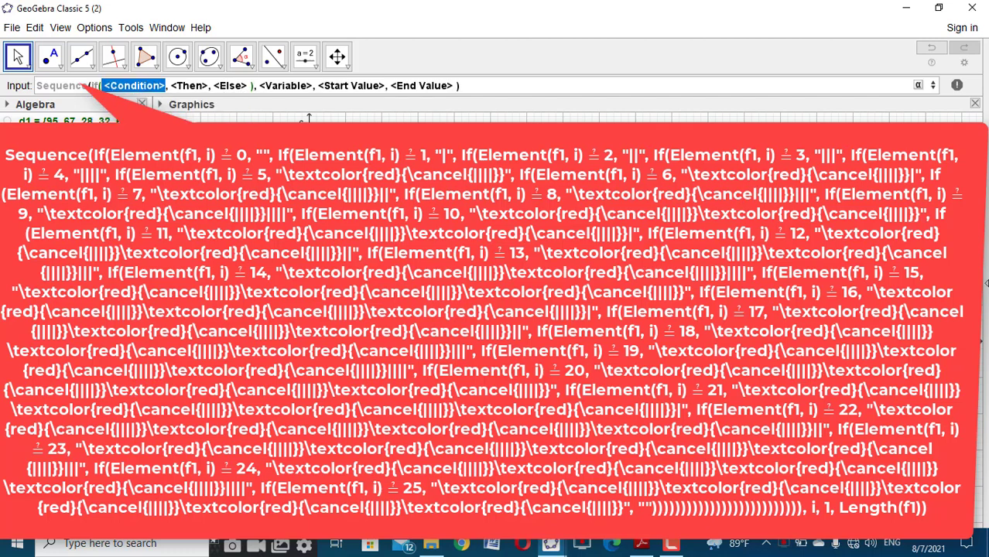
# Step: Set the If condition to Element(f1, i)==0 and its then value to the empty text ""
pyautogui.write('elem')
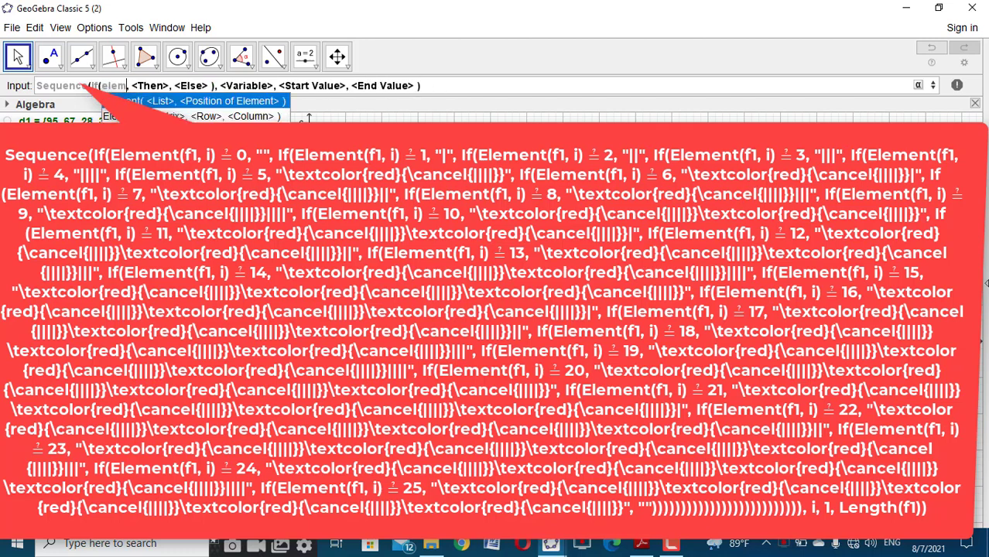
pyautogui.click(198, 101)
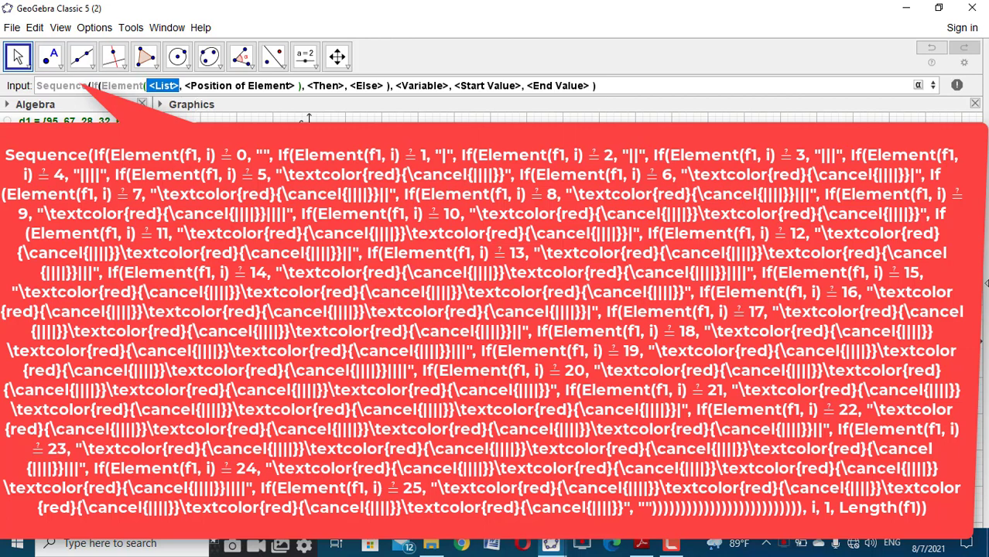
pyautogui.write('f')
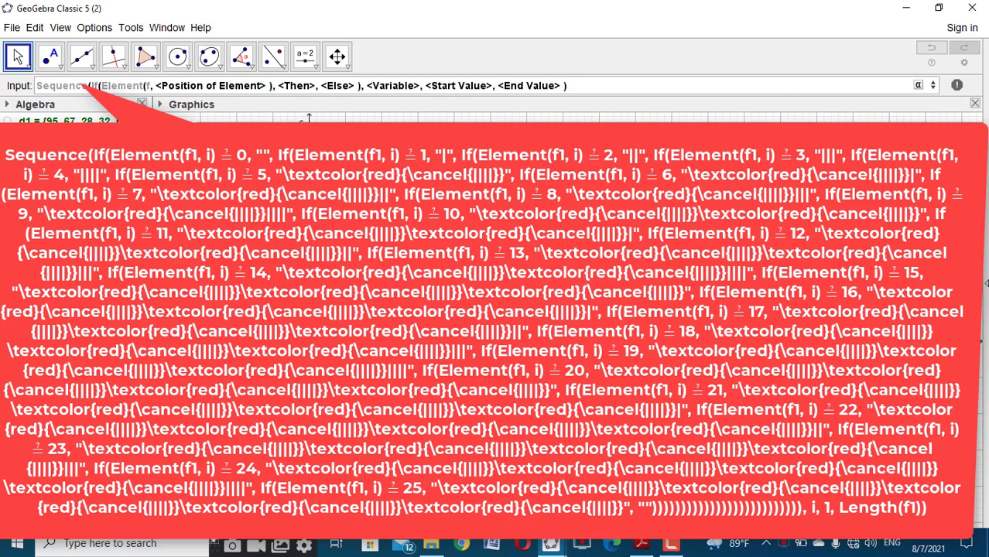
pyautogui.write('1')
pyautogui.press('Tab')
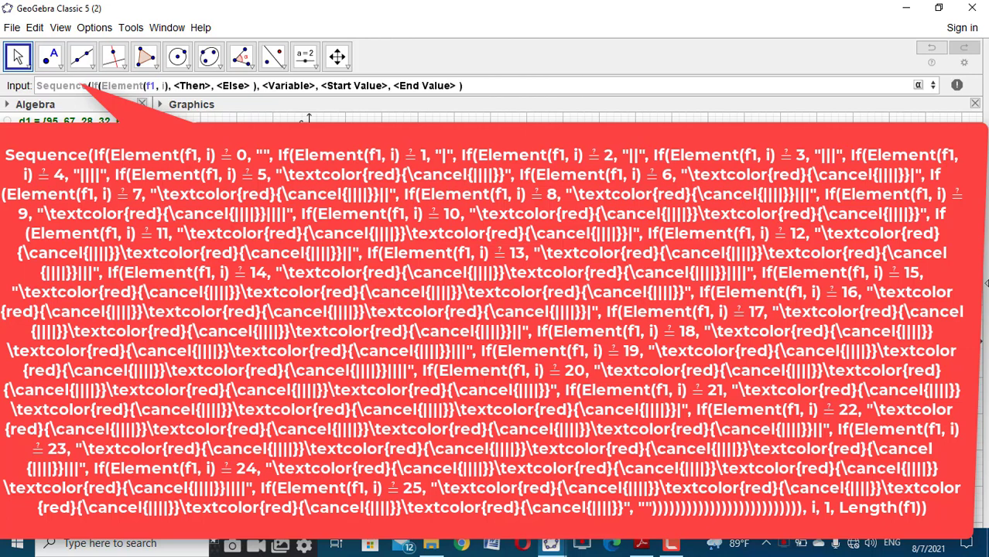
pyautogui.write('==0')
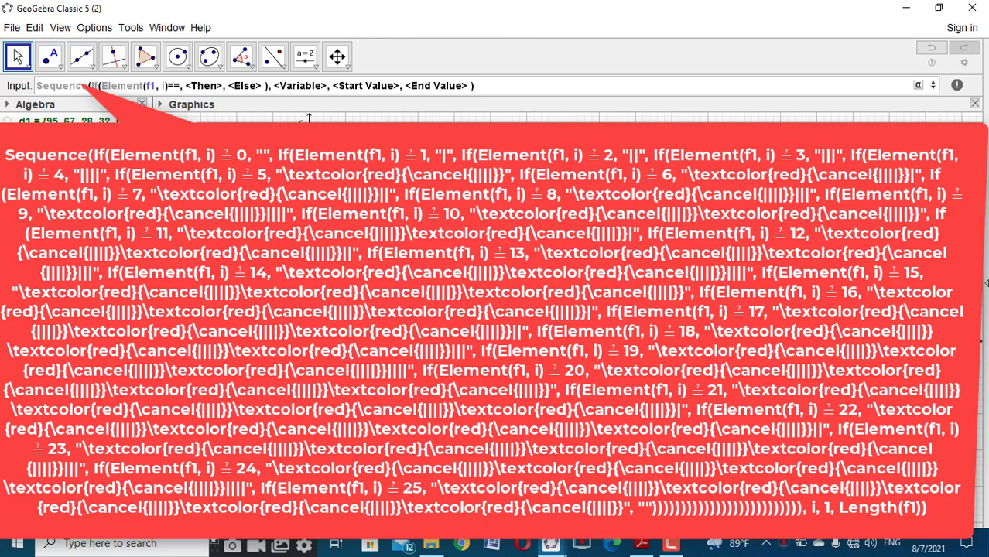
pyautogui.write('0')
pyautogui.press('Tab')
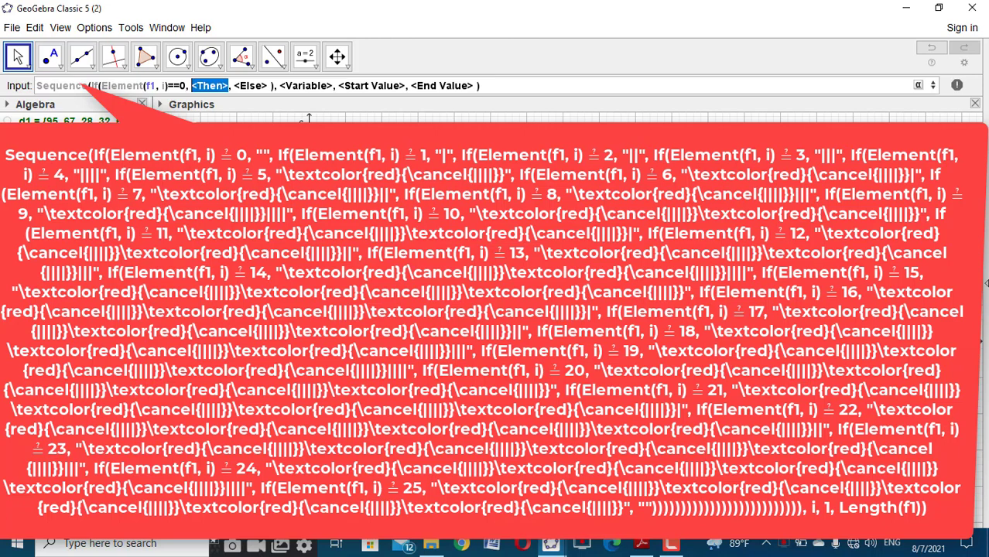
pyautogui.write('""')
pyautogui.press('Tab')
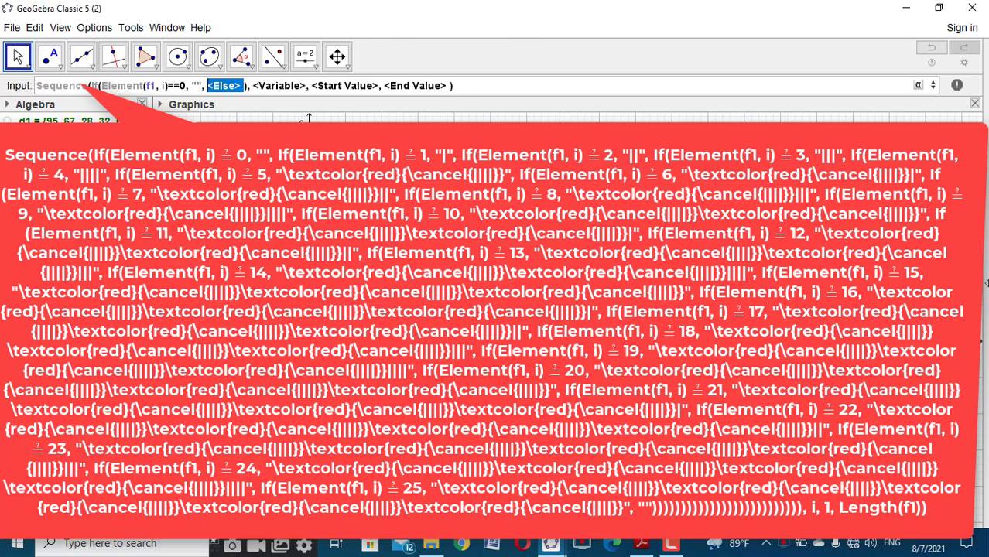
# Step: Nest a second If with an else part in the first If's else part, returning "|" when Element(f1, i)==1
pyautogui.press('BackSpace')
pyautogui.write('if')
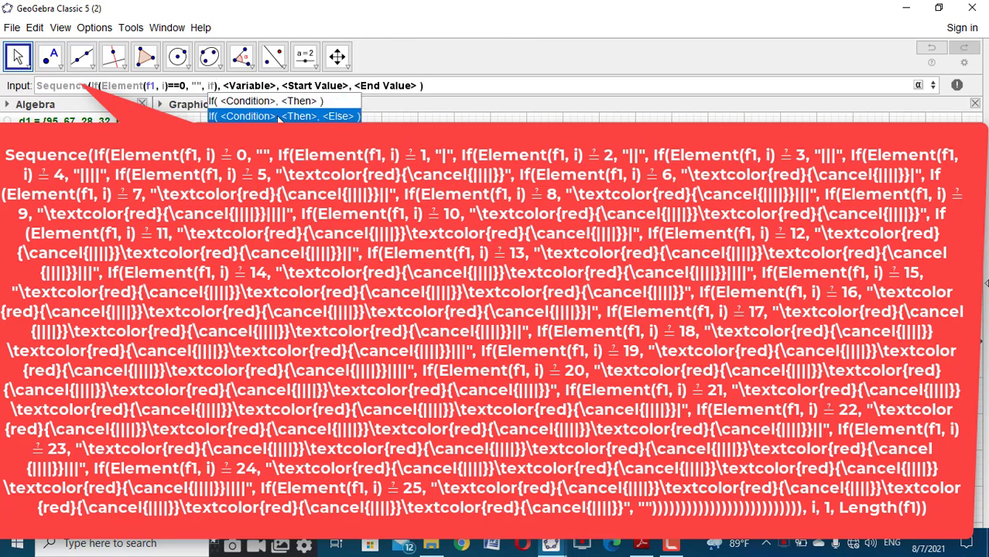
pyautogui.click(308, 116)
pyautogui.write('elem, <Then>, <Else> ))')
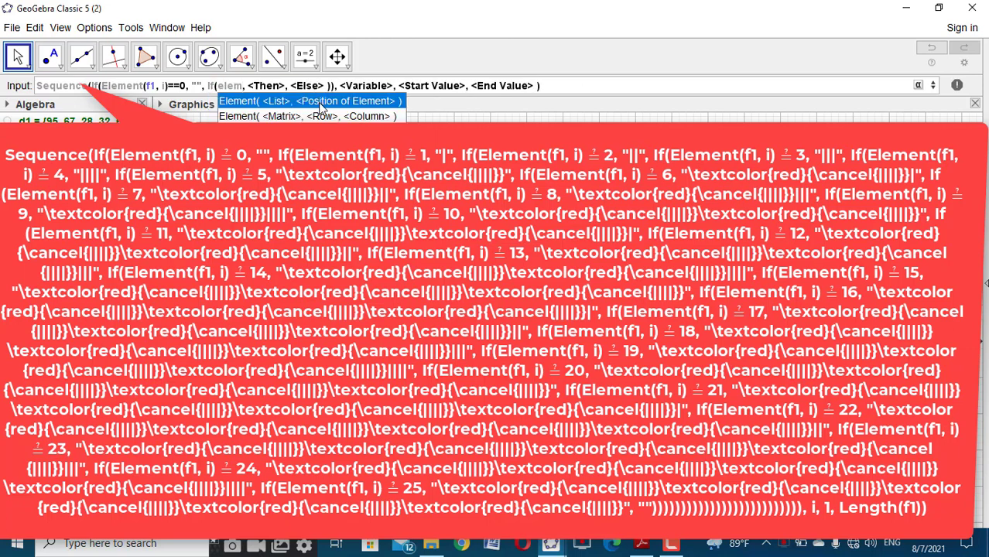
pyautogui.click(323, 103)
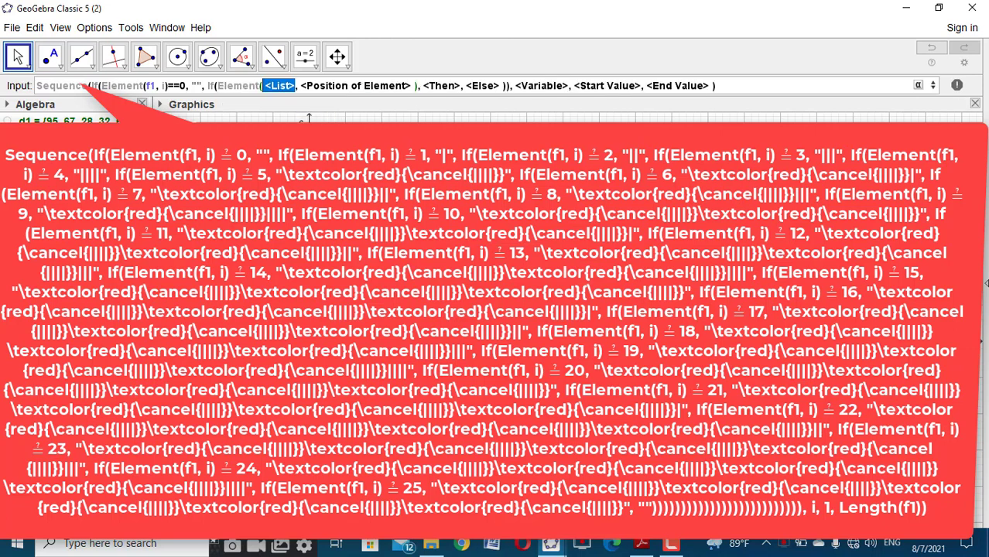
pyautogui.write('f1')
pyautogui.press('Tab')
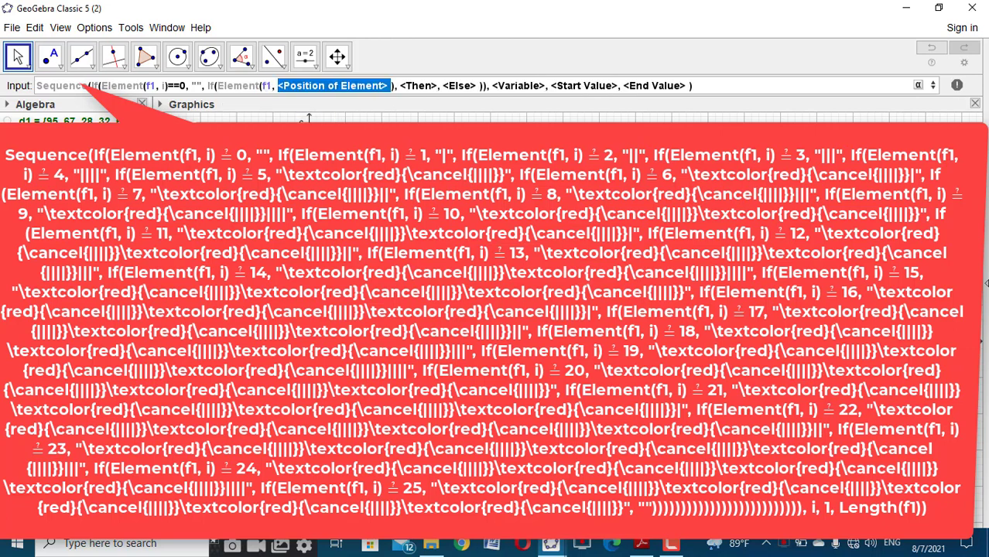
pyautogui.write('i)==')
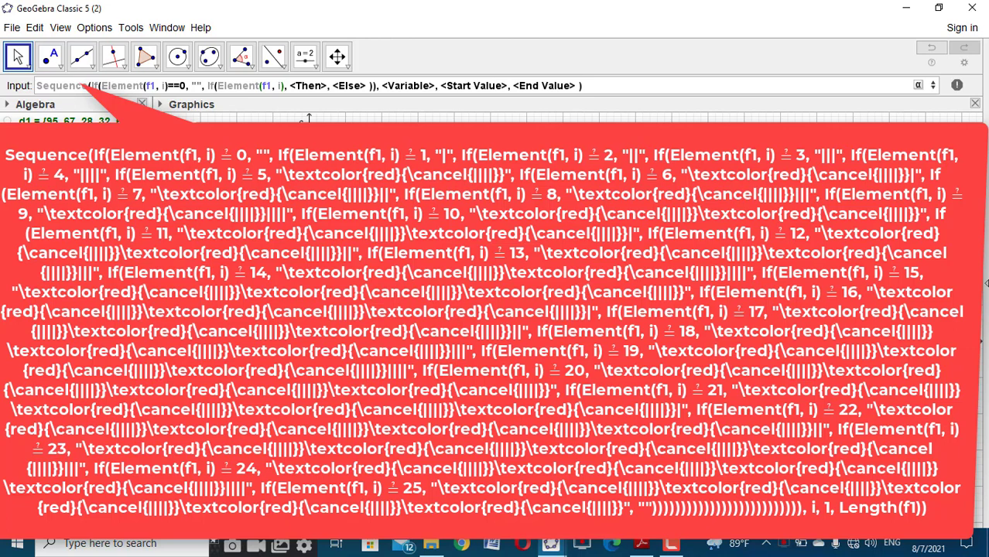
pyautogui.write('1')
pyautogui.press('Tab')
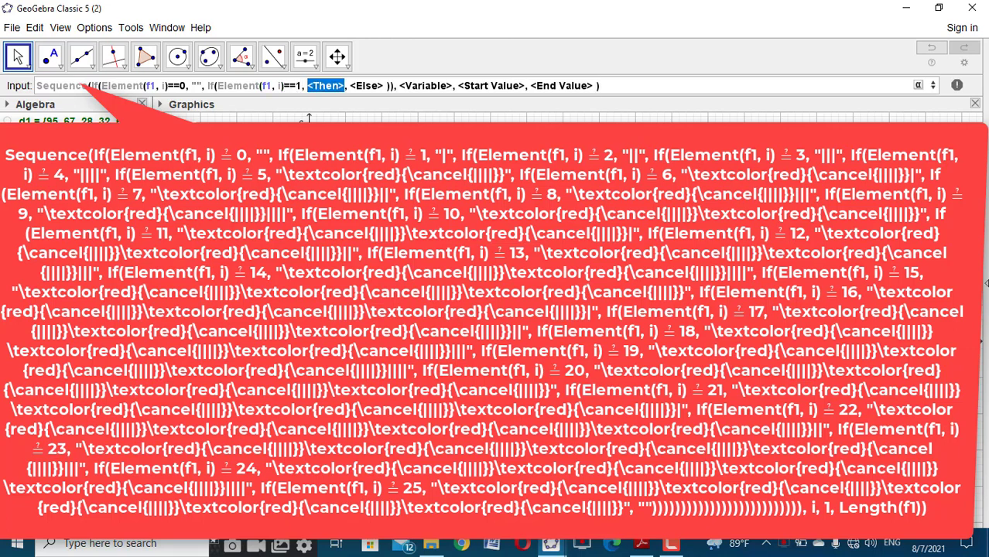
pyautogui.write('"|"')
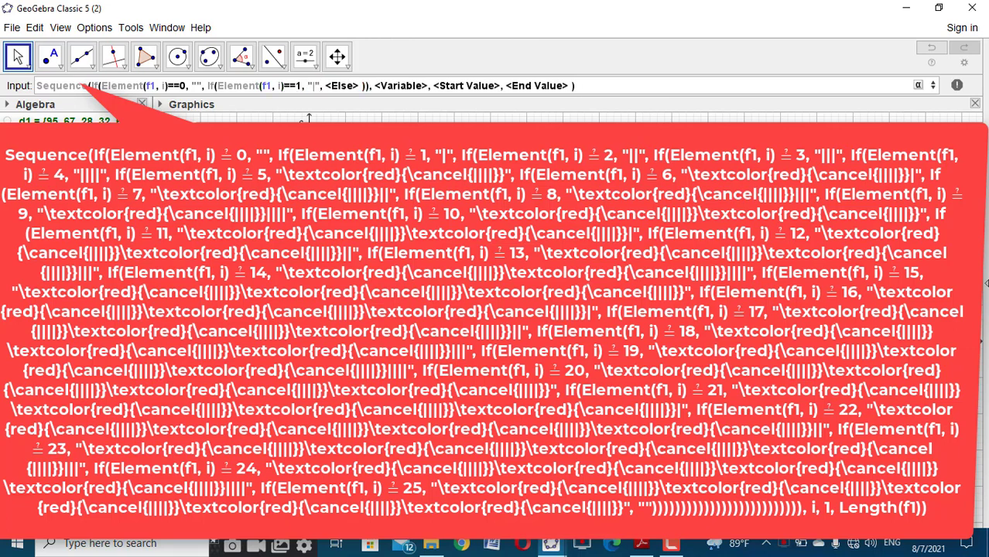
pyautogui.press('Tab')
# Step: Nest a third If with an else part in the second If's else part, returning "||" when Element(f1, i)==2
pyautogui.write('If')
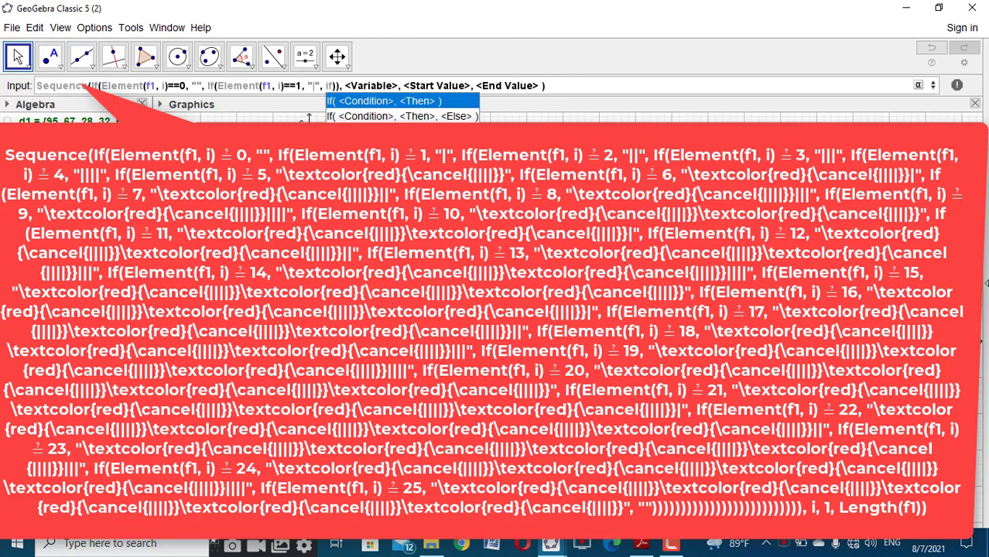
pyautogui.click(378, 116)
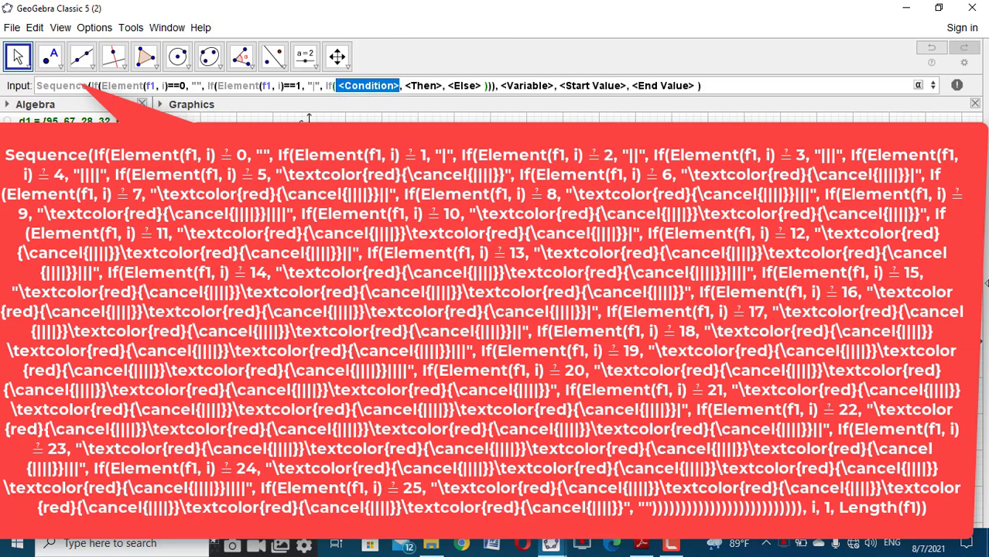
pyautogui.write('elem')
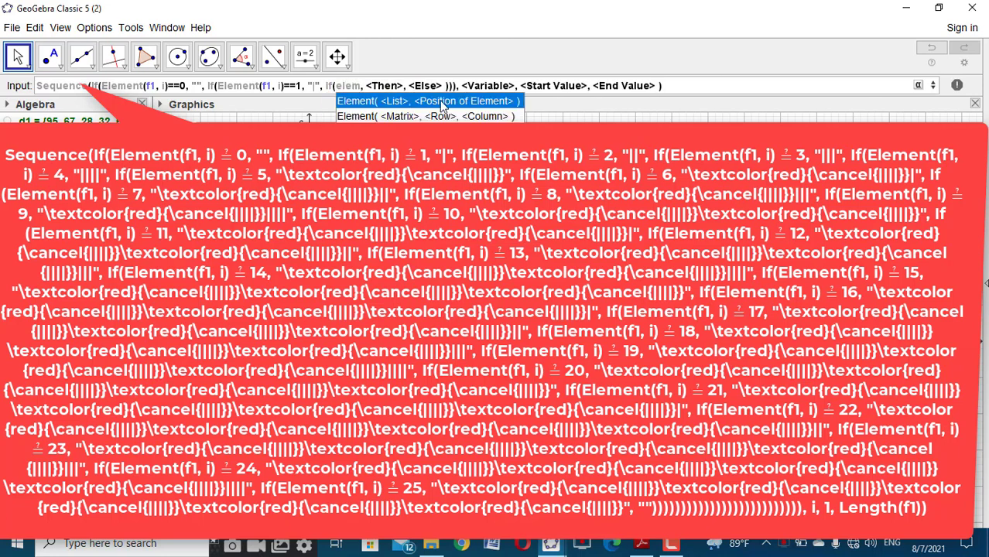
pyautogui.click(447, 104)
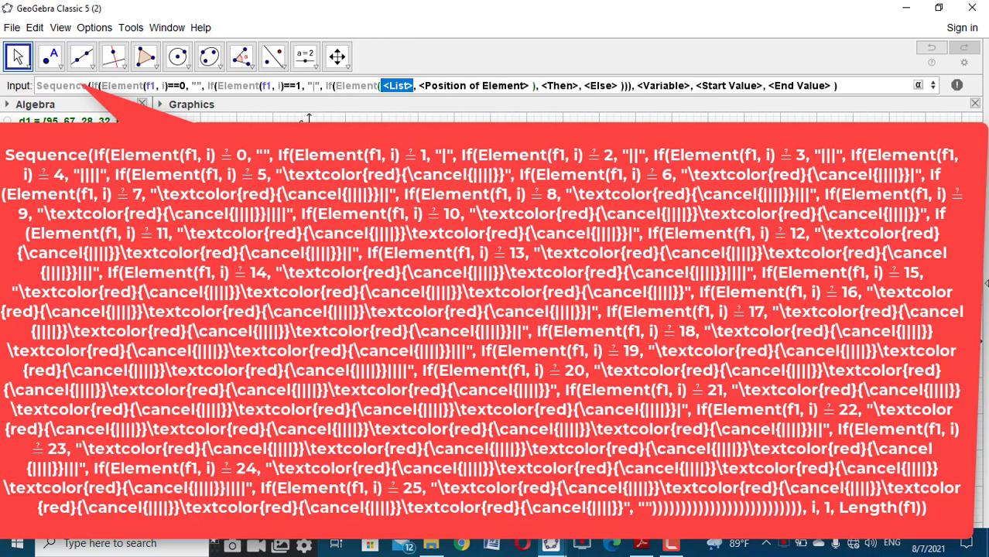
pyautogui.write('f1')
pyautogui.press('Tab')
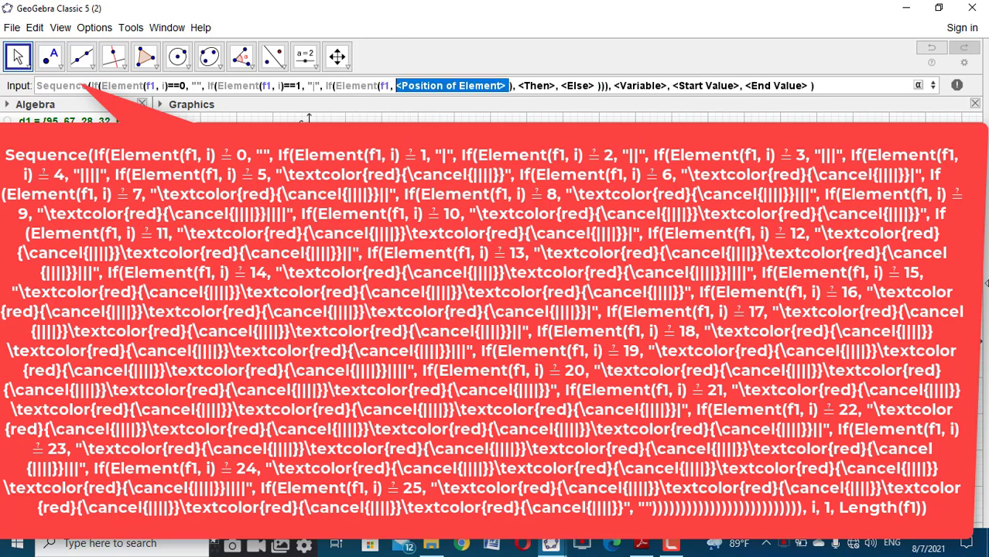
pyautogui.write('i)')
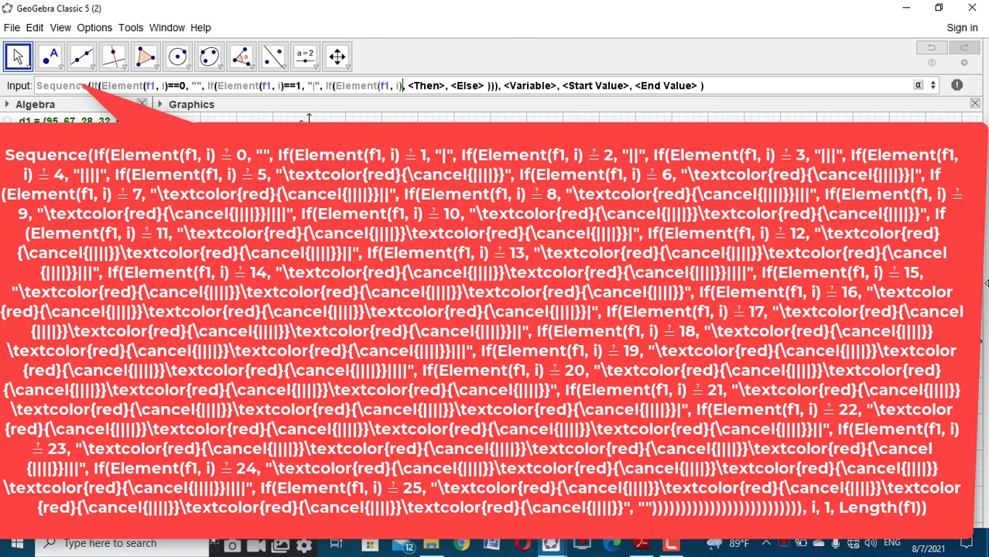
pyautogui.write('==')
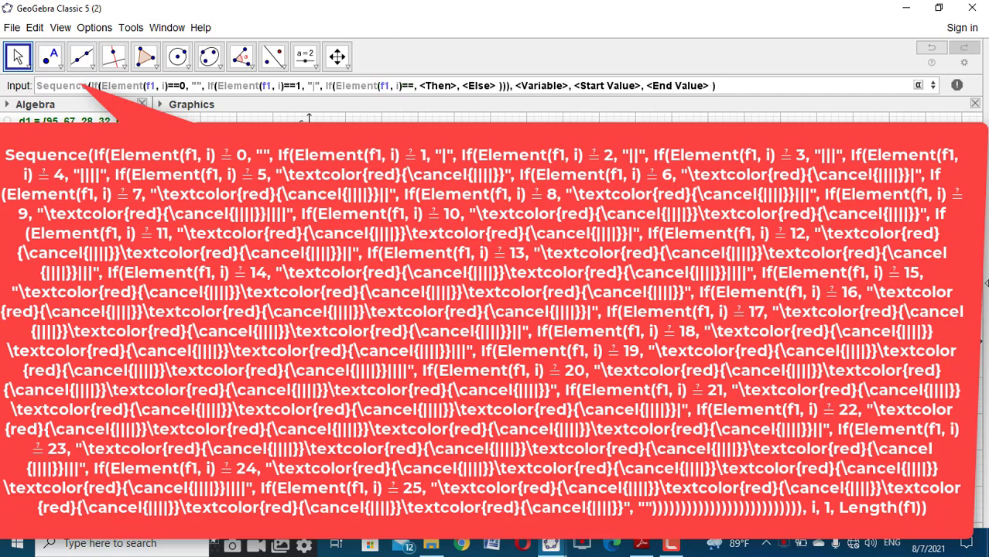
pyautogui.write('2')
pyautogui.press('Tab')
pyautogui.write('"||"')
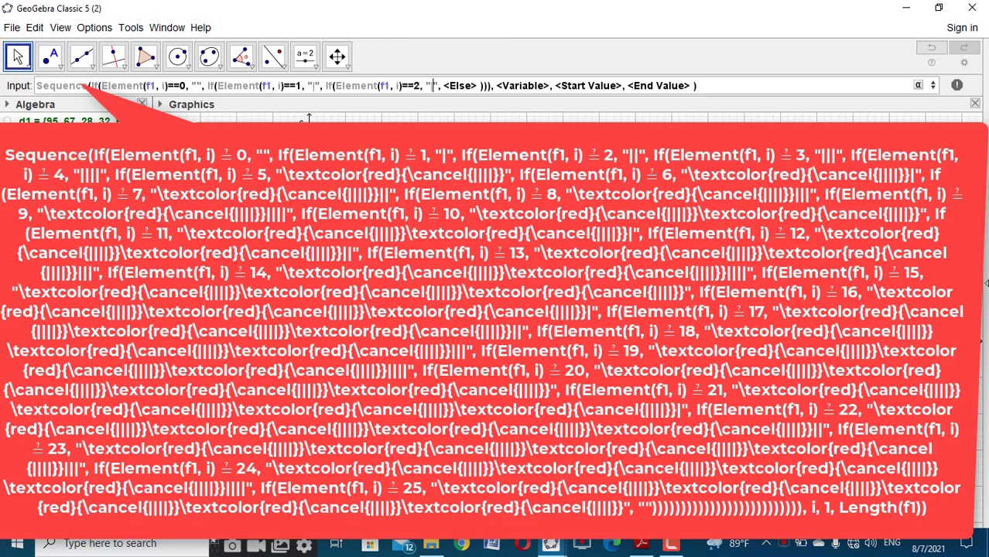
pyautogui.write('|')
pyautogui.press('Tab')
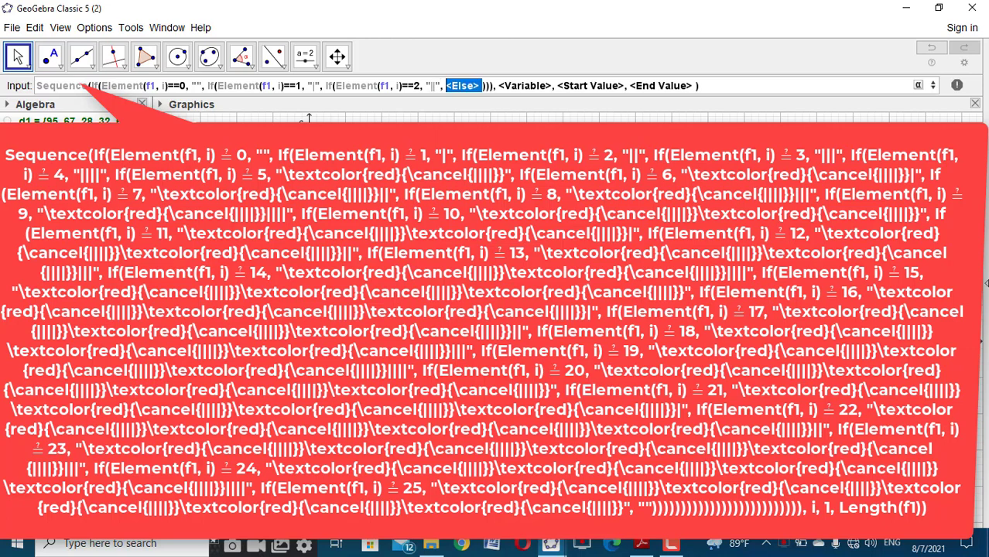
# Step: Nest a fourth If in the third If's else part and copy the clause Element(f1, i)==2, "||" in place of its condition
pyautogui.write('If')
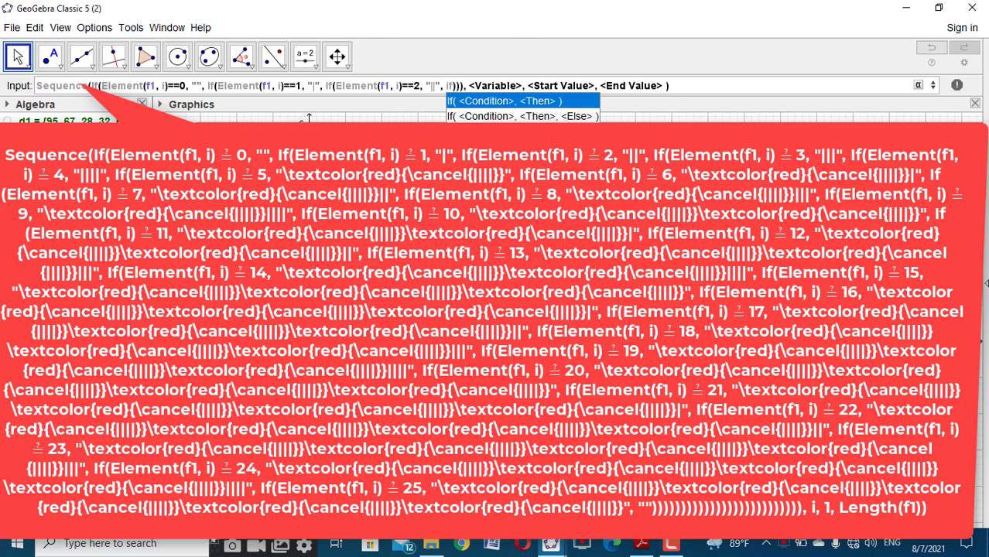
pyautogui.click(490, 107)
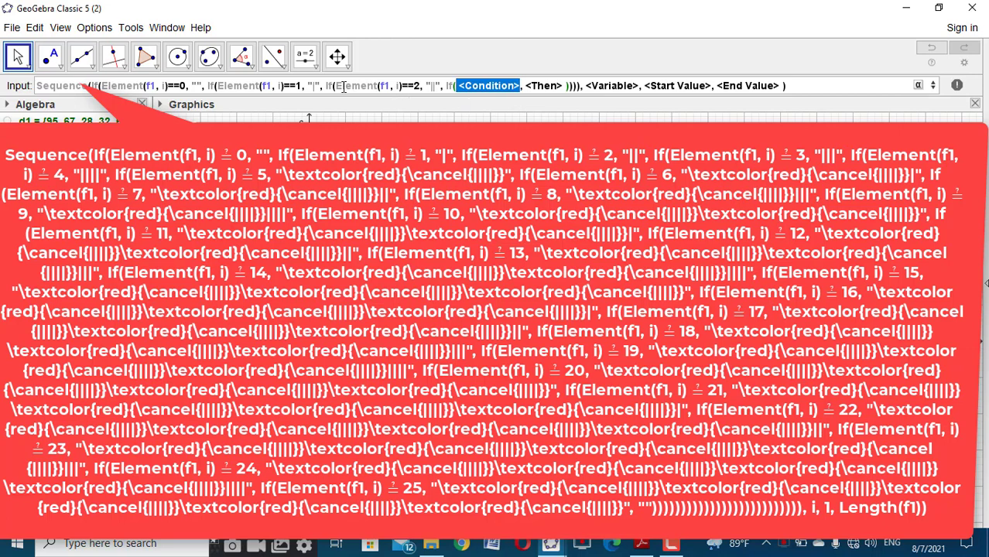
pyautogui.moveTo(335, 86); pyautogui.dragTo(438, 90)
pyautogui.hotkey('ctrl', 'c')
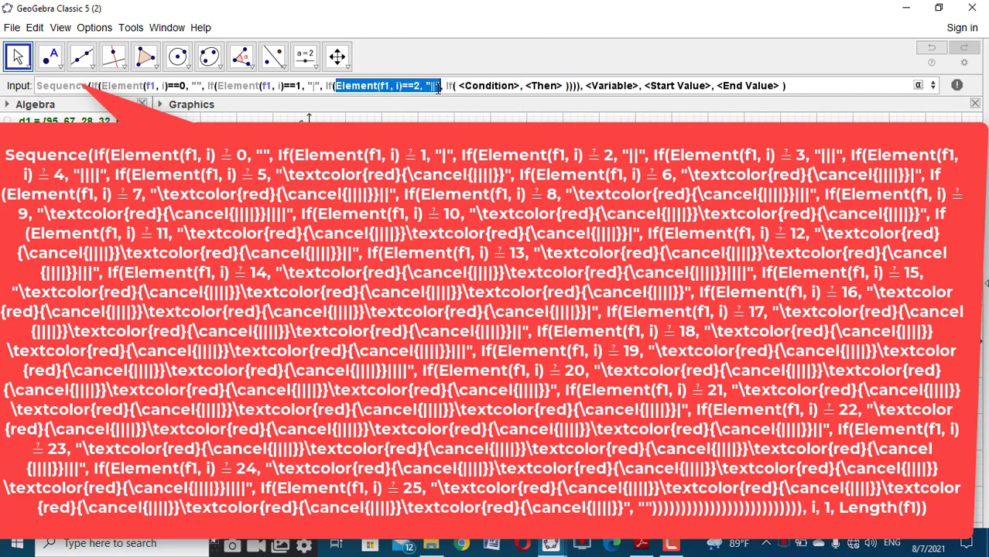
pyautogui.click(445, 85)
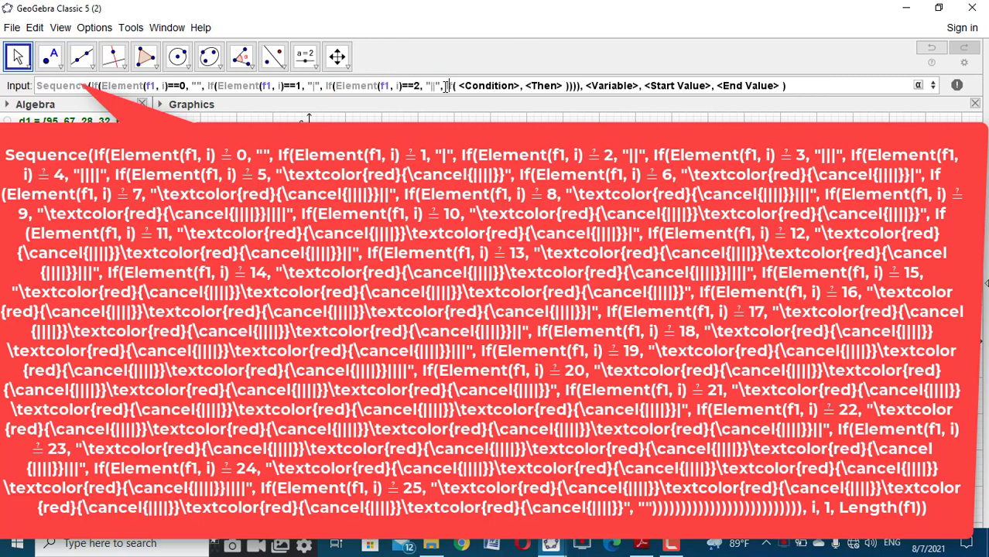
pyautogui.press('Tab')
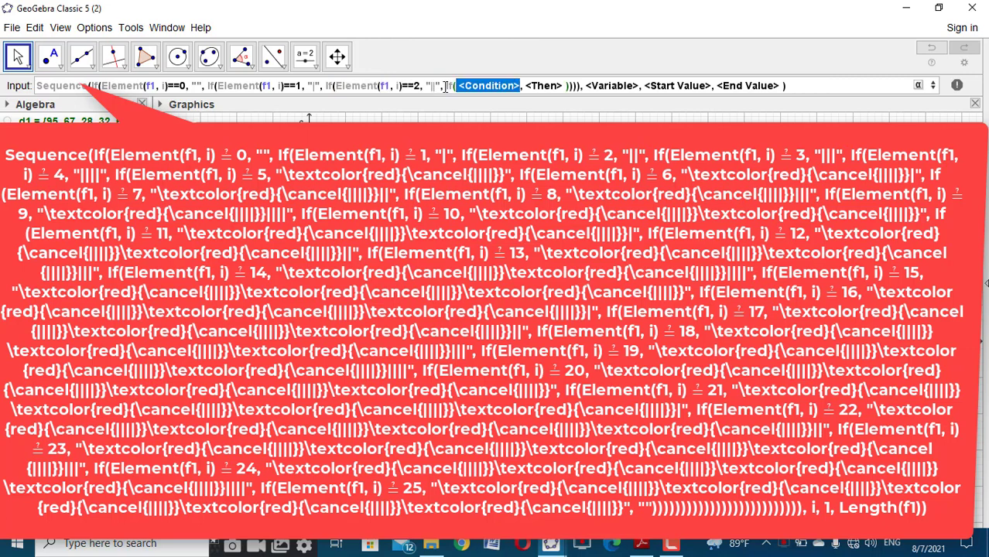
pyautogui.hotkey('ctrl', 'v')
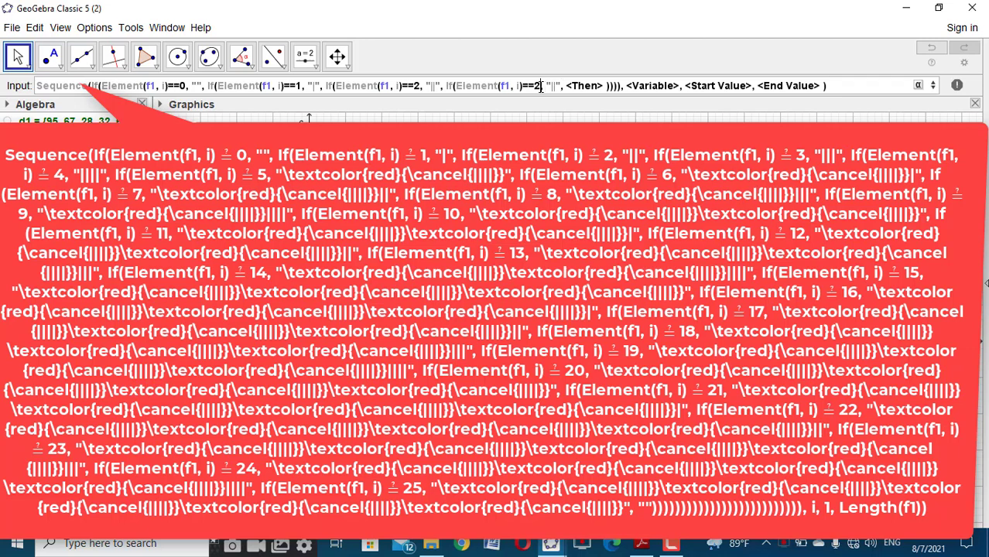
# Step: Change the copied clause in the fourth If to Element(f1, i)==3 with the tally text "|||"
pyautogui.press('BackSpace')
pyautogui.write('3')
pyautogui.click(555, 86)
pyautogui.write('|')
pyautogui.press('Tab')
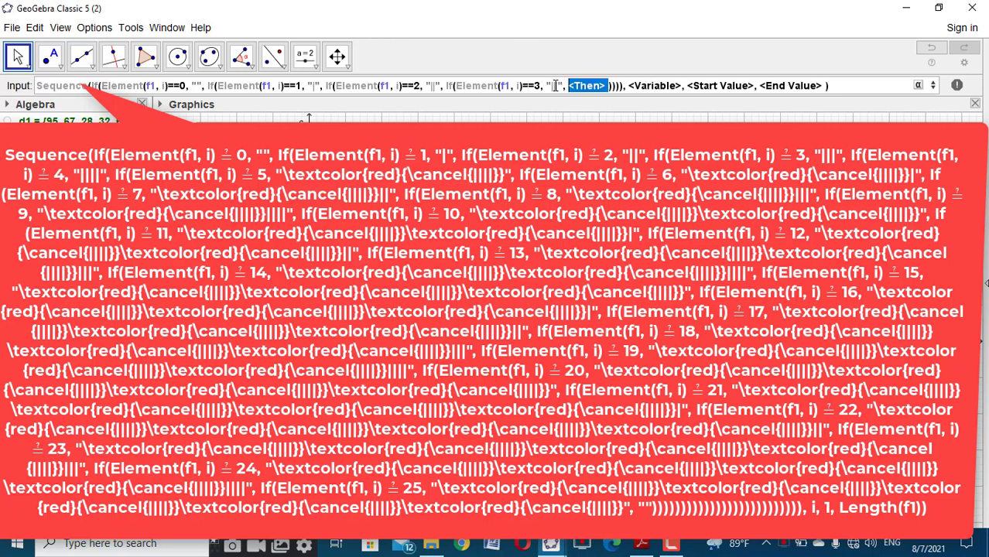
# Step: Nest a fifth If in the fourth If's then part, returning "||||" when Element(f1, i)==4
pyautogui.write('If')
pyautogui.press('Return')
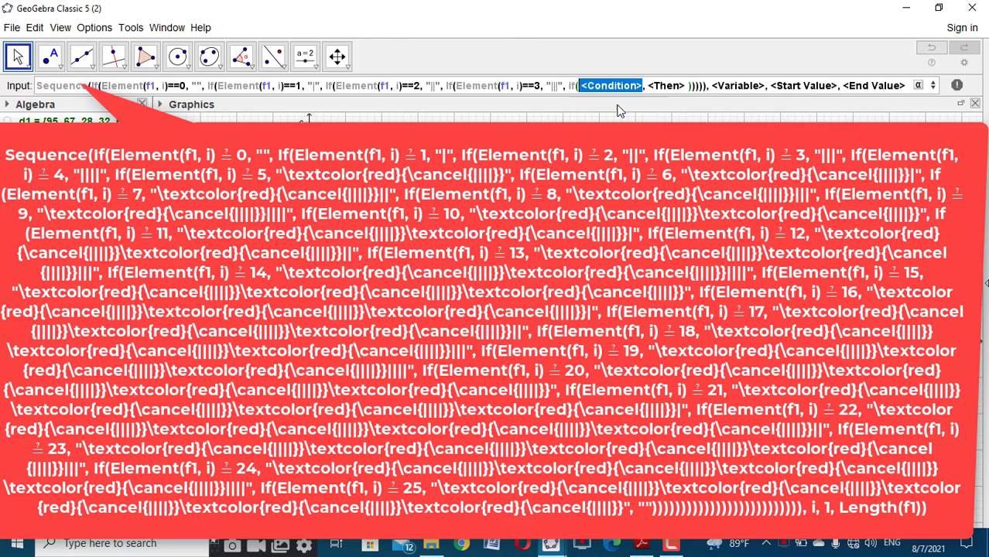
pyautogui.hotkey('ctrl', 'v')
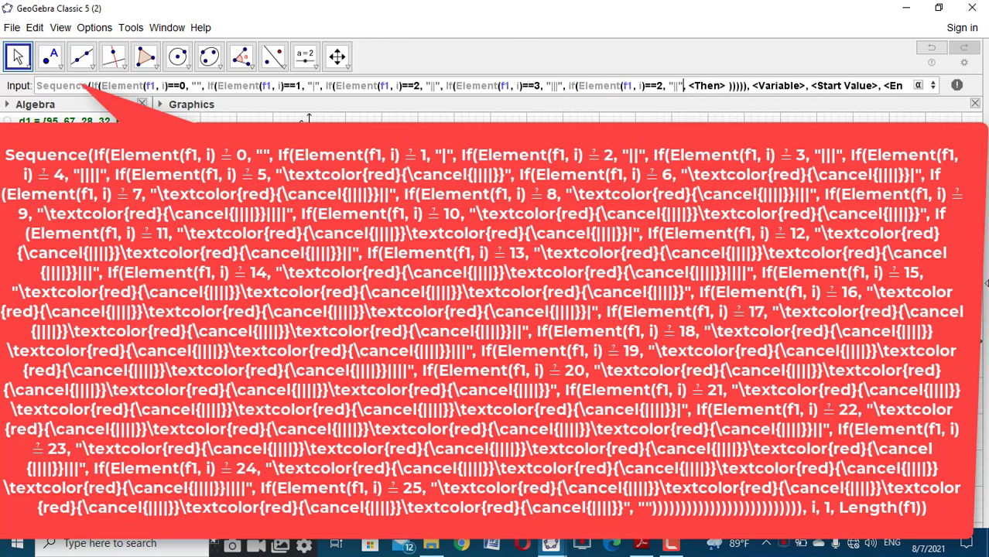
pyautogui.click(663, 85)
pyautogui.press('BackSpace')
pyautogui.write('4')
pyautogui.click(674, 85)
pyautogui.press('BackSpace')
pyautogui.write('|')
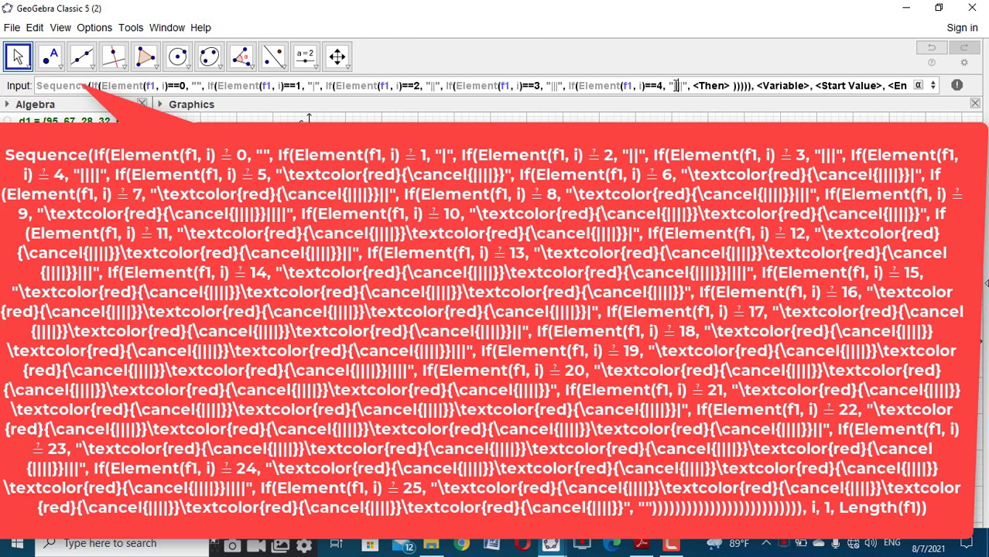
pyautogui.write('||",')
# Step: Nest a sixth If in the fifth If with the copied clause, changing its condition to Element(f1, i)==5
pyautogui.click(691, 86)
pyautogui.write('if')
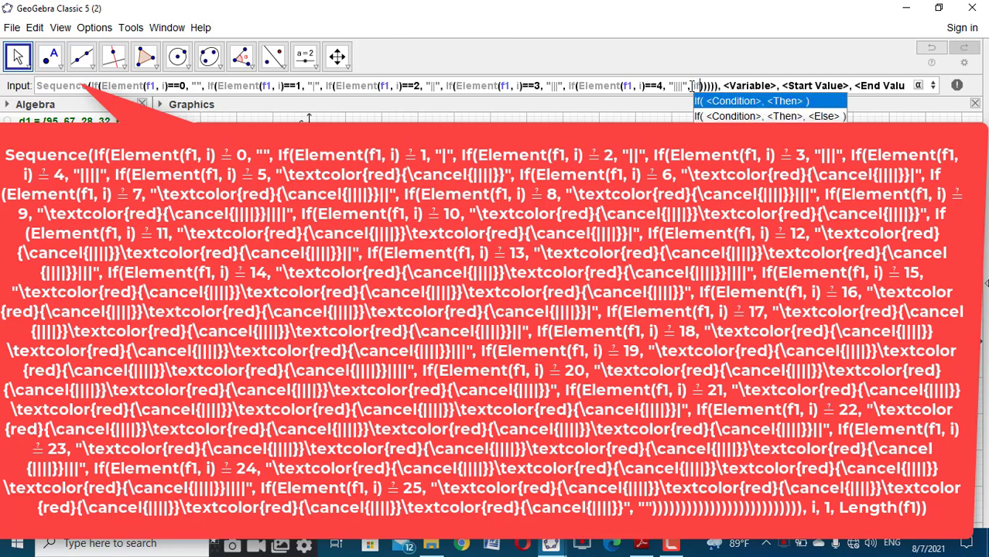
pyautogui.click(716, 107)
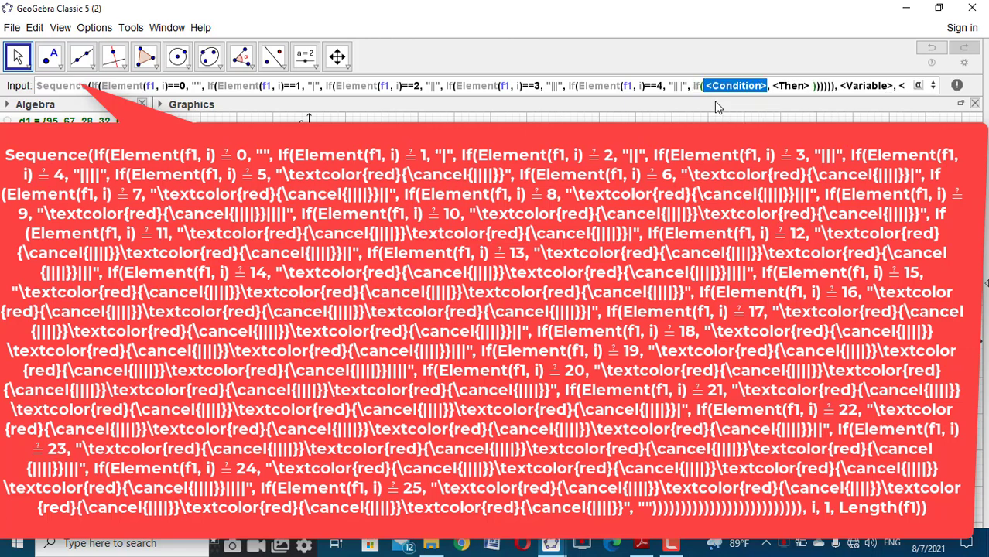
pyautogui.hotkey('ctrl', 'v')
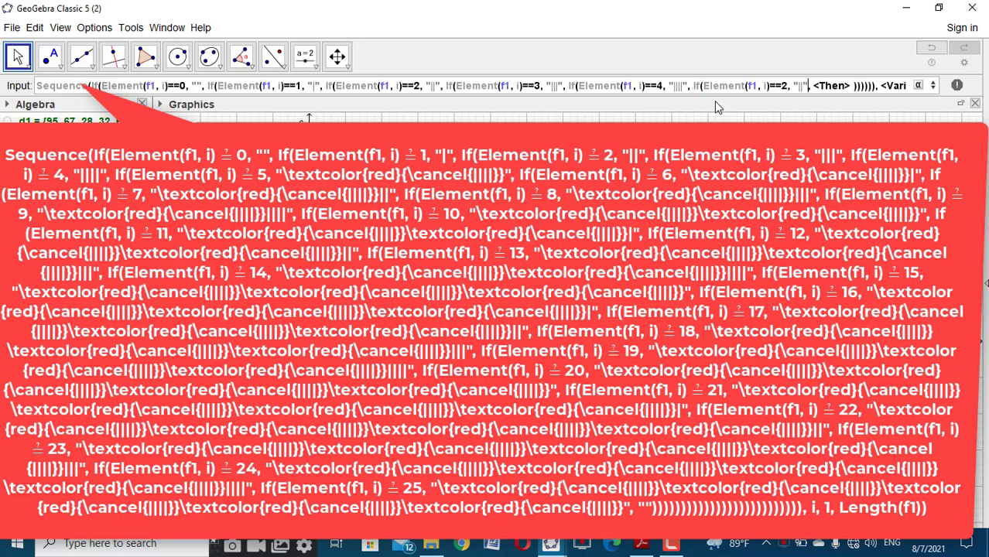
pyautogui.click(787, 85)
pyautogui.press('BackSpace')
pyautogui.write('5')
# Step: Change the sixth If's tally text to "\textcolor{red}{\cancel{||||}}" for a red crossed-out group
pyautogui.click(798, 85)
pyautogui.write('|')
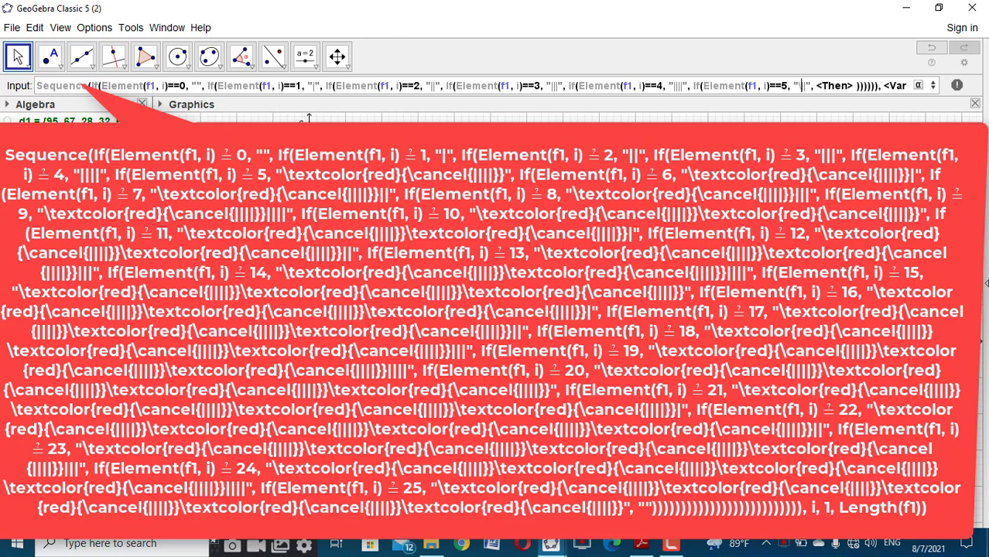
pyautogui.write('\text')
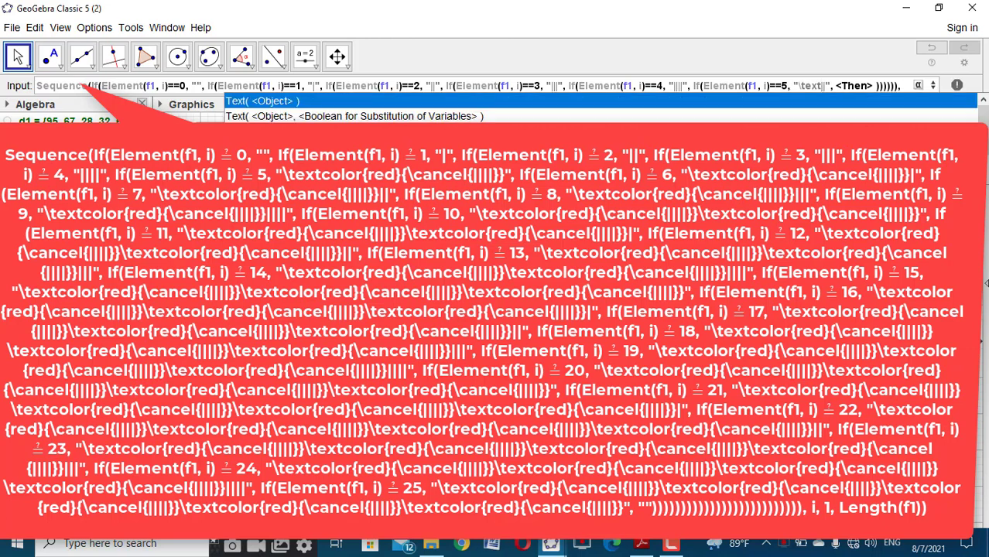
pyautogui.write('color')
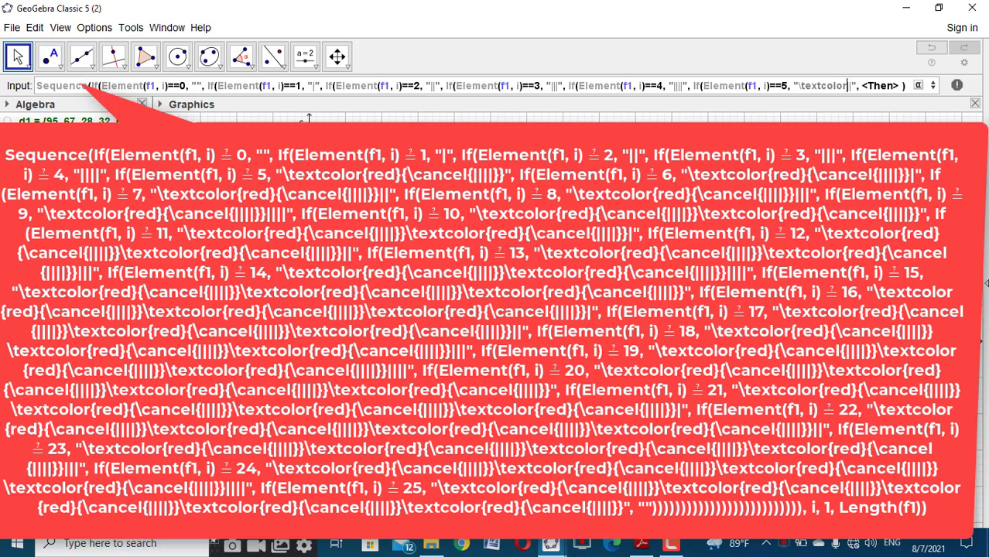
pyautogui.write('{red')
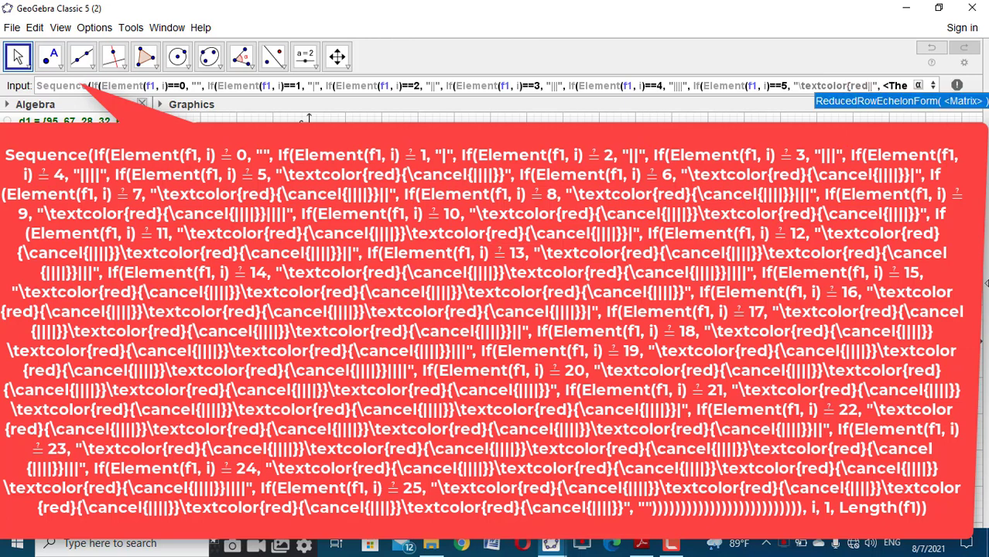
pyautogui.write('}{')
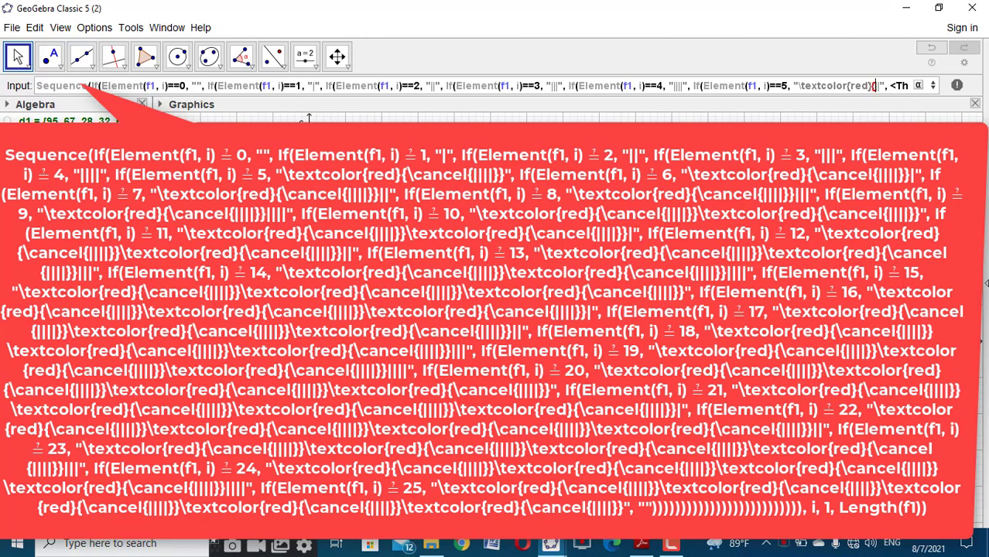
pyautogui.write('\\cancel')
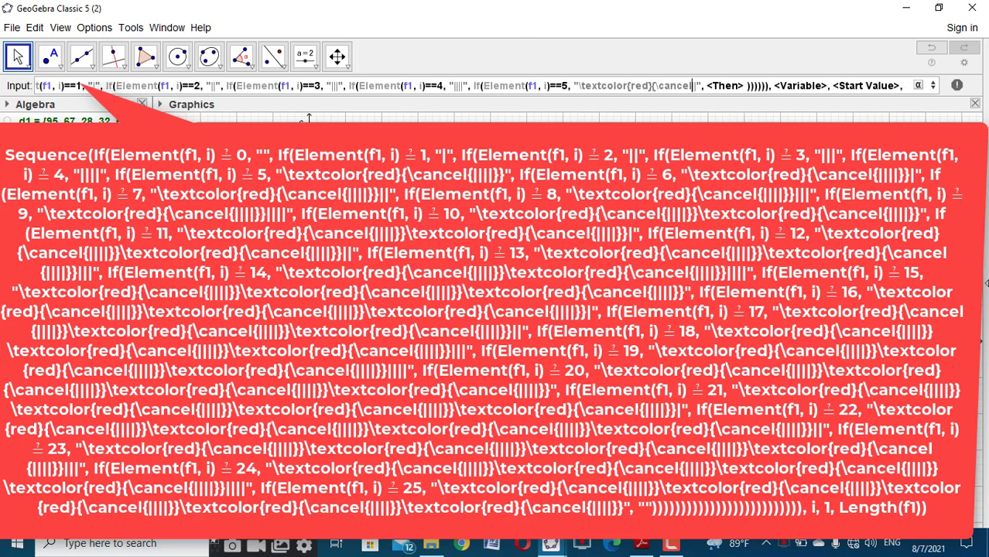
pyautogui.write('{')
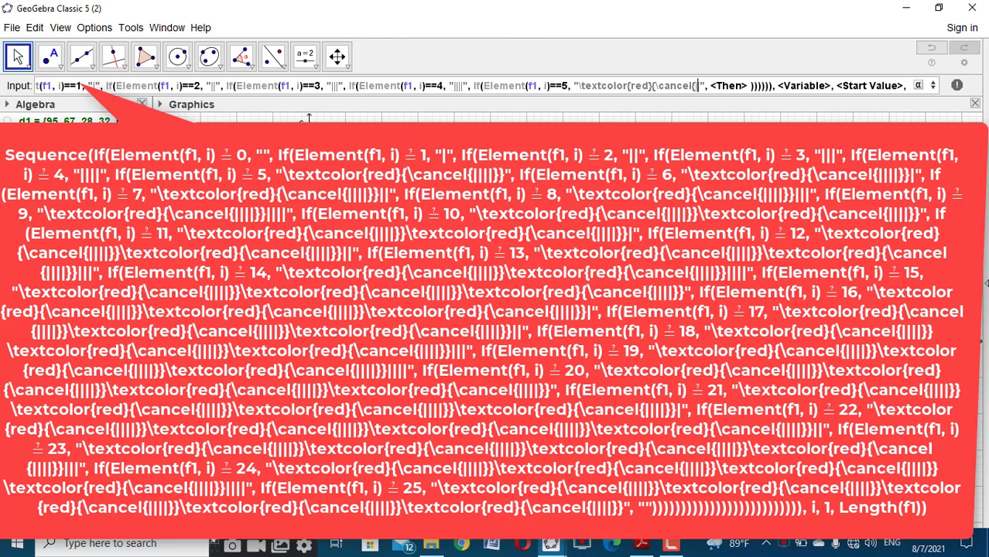
pyautogui.write('|')
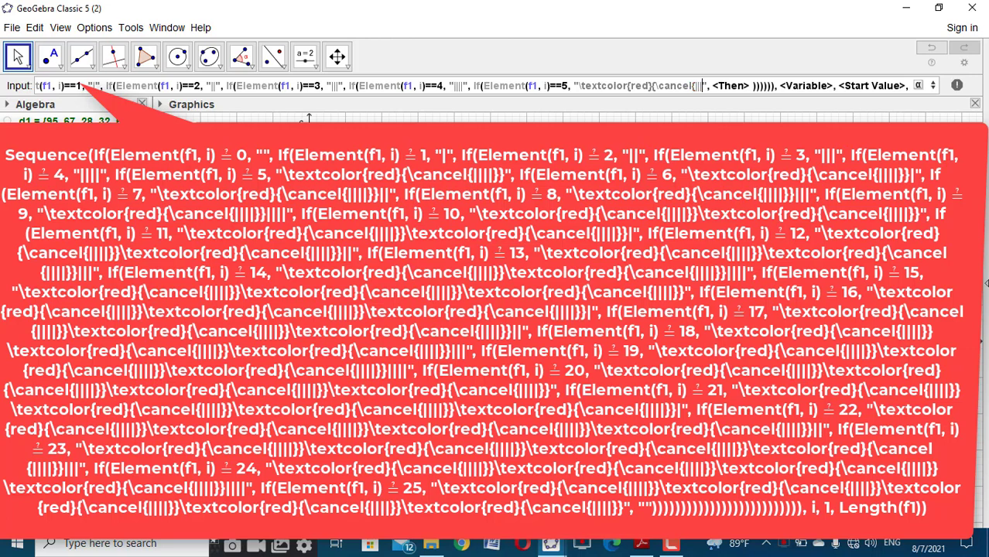
pyautogui.write('|')
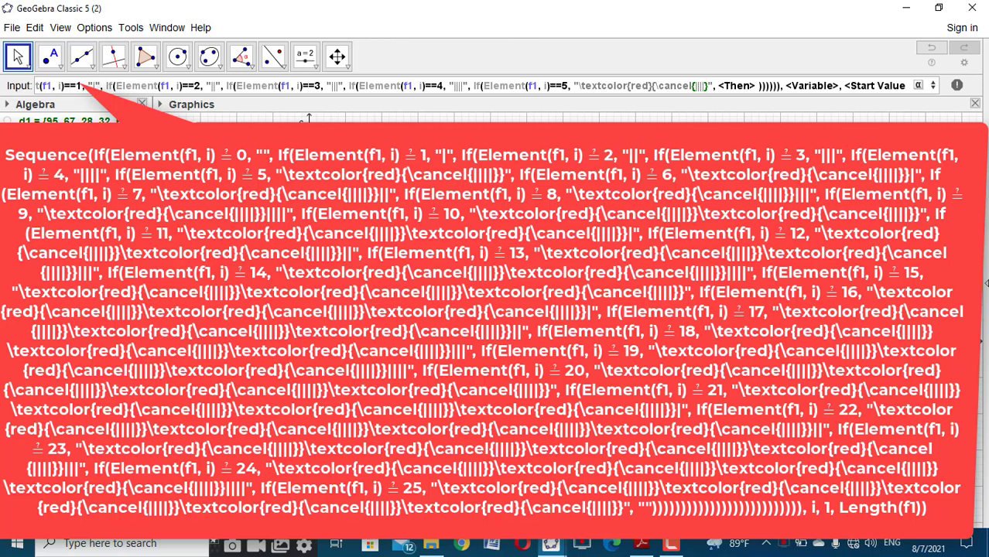
pyautogui.write('|')
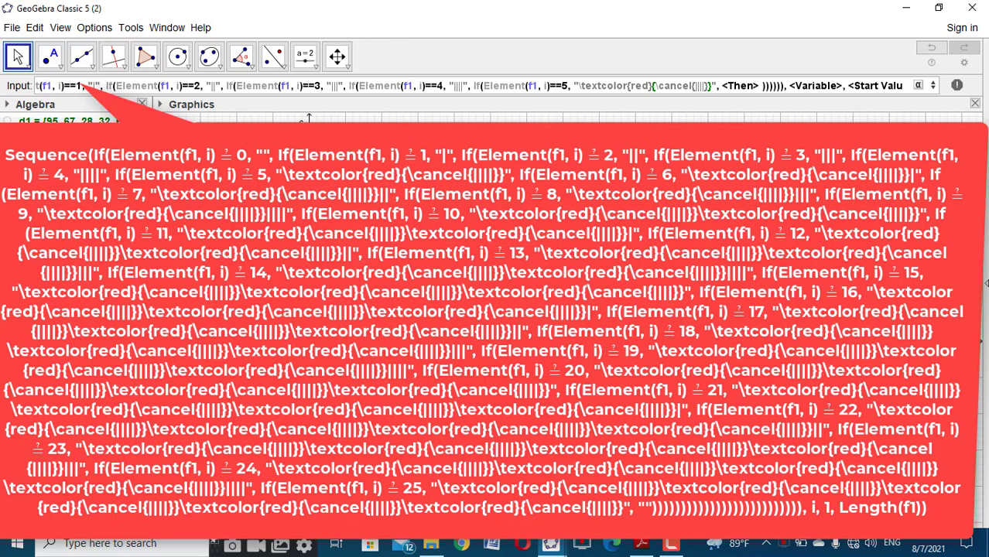
# Step: Nest a seventh If in the sixth If and copy the clause Element(f1, i)==5, "\textcolor{red}{\cancel{||||}}" in place of its condition
pyautogui.moveTo(484, 87); pyautogui.dragTo(636, 85)
pyautogui.hotkey('ctrl', 'c')
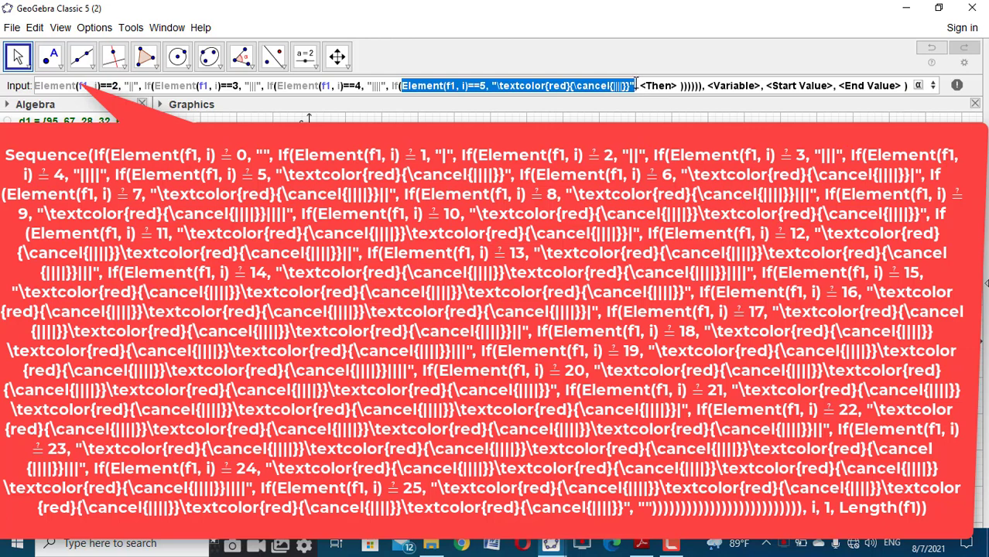
pyautogui.click(636, 86)
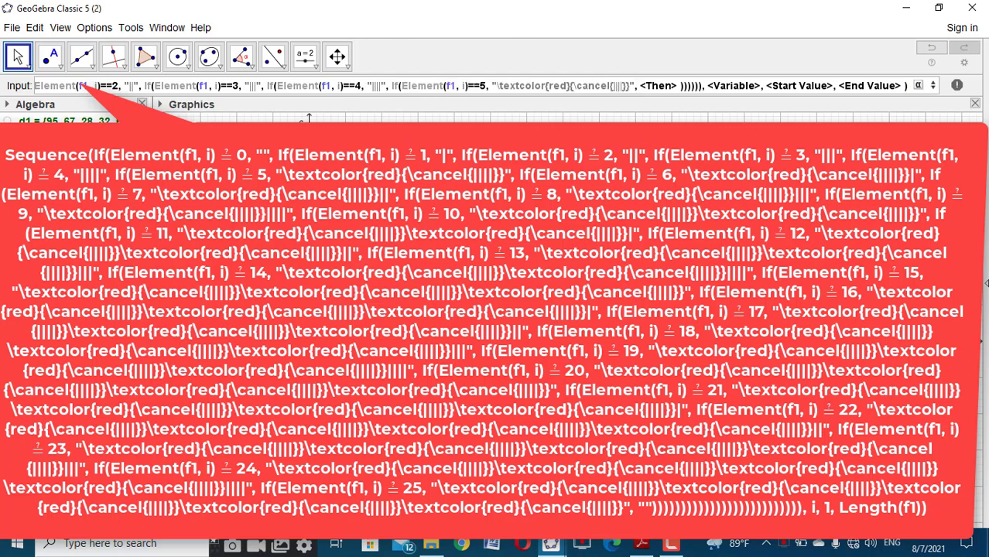
pyautogui.press('Tab')
pyautogui.write('if')
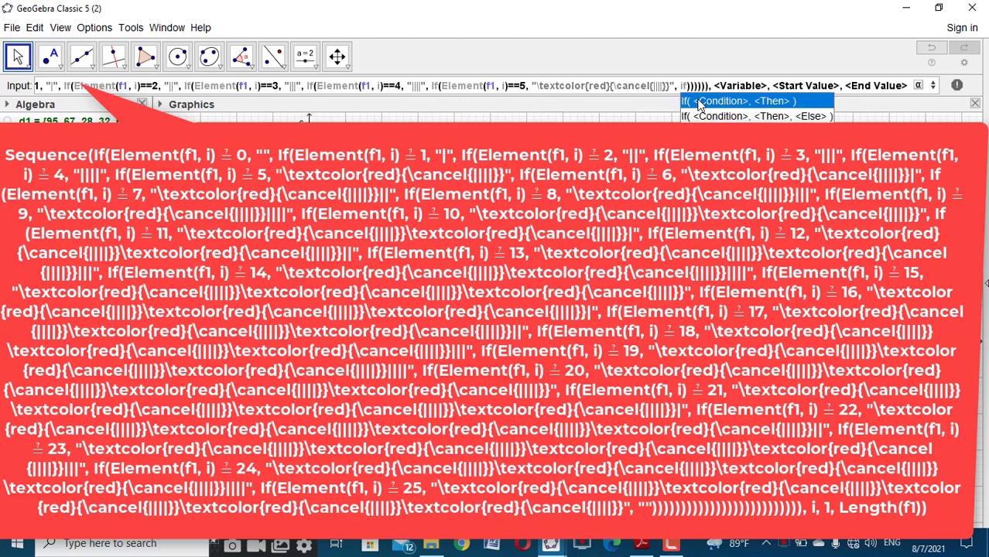
pyautogui.click(696, 102)
pyautogui.hotkey('ctrl', 'v')
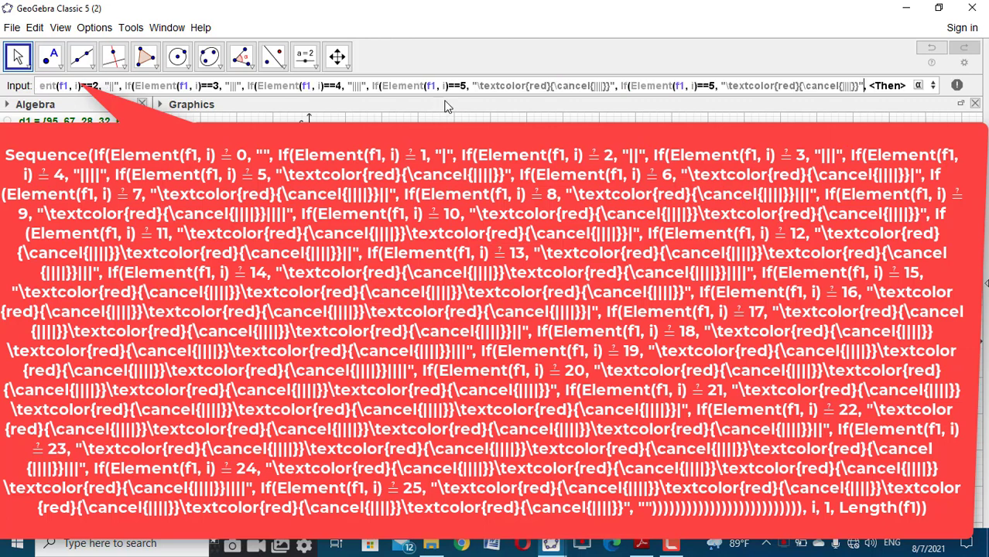
# Step: Change the copied clause in the seventh If to Element(f1, i)==6 with the tally text "\textcolor{red}{\cancel{||||}}|"
pyautogui.click(714, 85)
pyautogui.press('BackSpace')
pyautogui.write('6')
pyautogui.click(860, 85)
pyautogui.write('|')
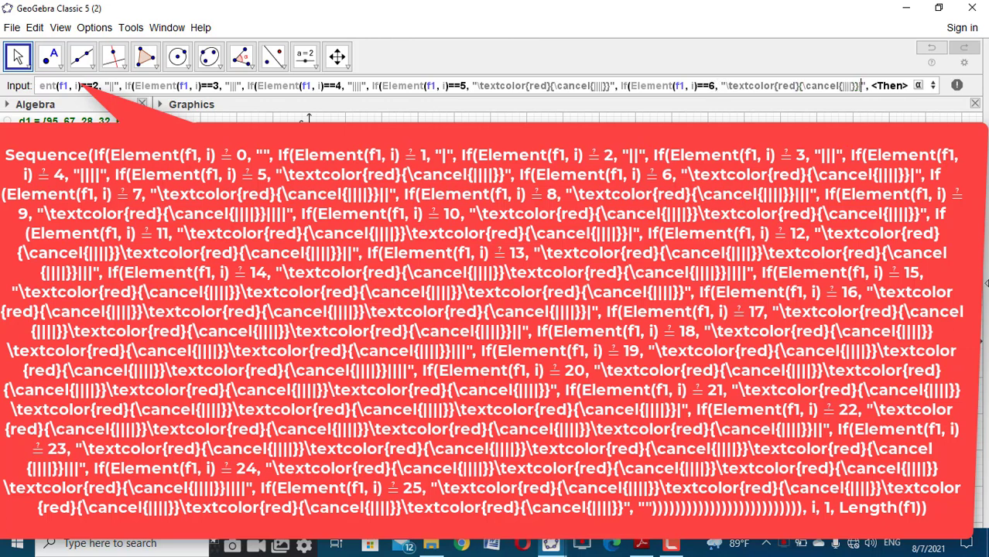
# Step: Nest an eighth If in the seventh If from the copied clause, returning "\textcolor{red}{\cancel{||||}}||" when Element(f1, i)==7
pyautogui.press('Right')
pyautogui.press('Right')
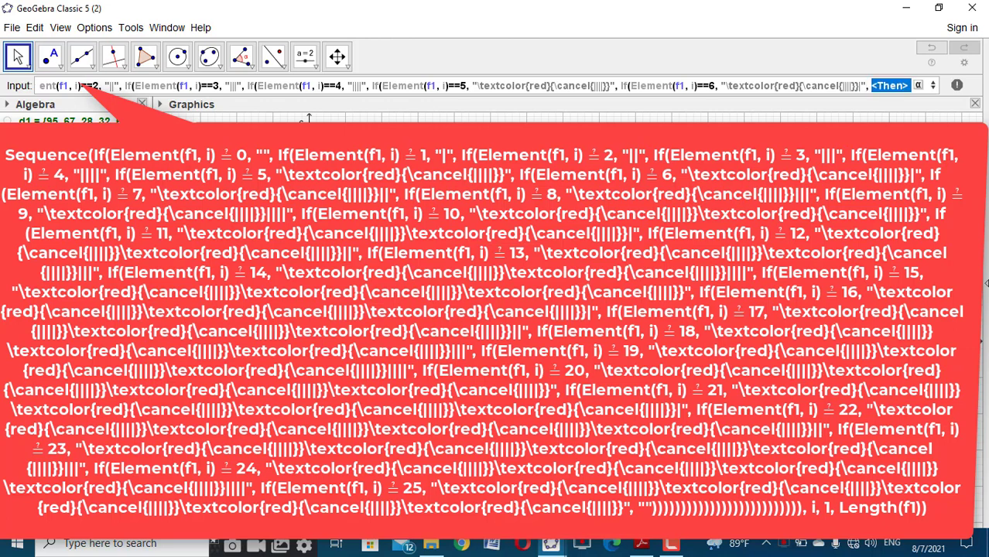
pyautogui.write('if)))))),')
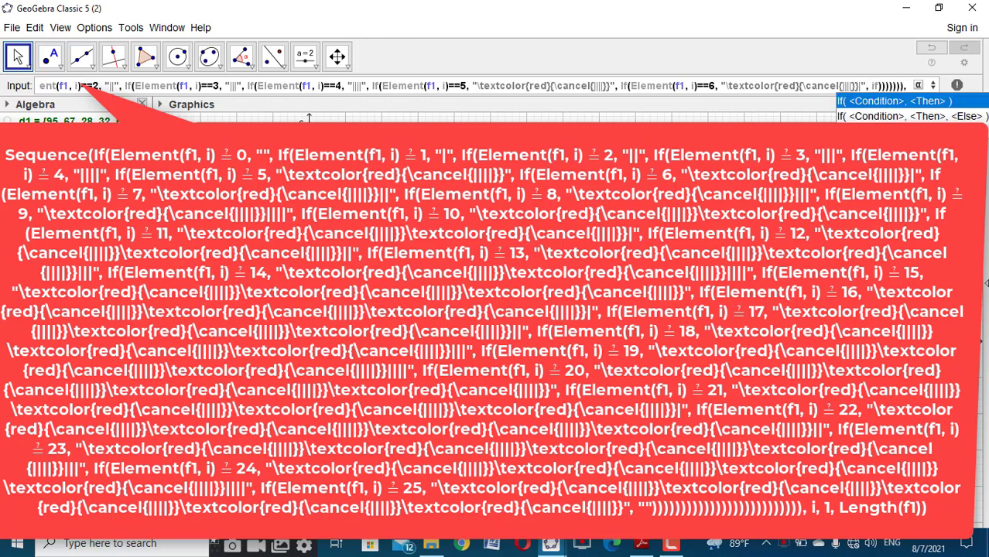
pyautogui.click(910, 102)
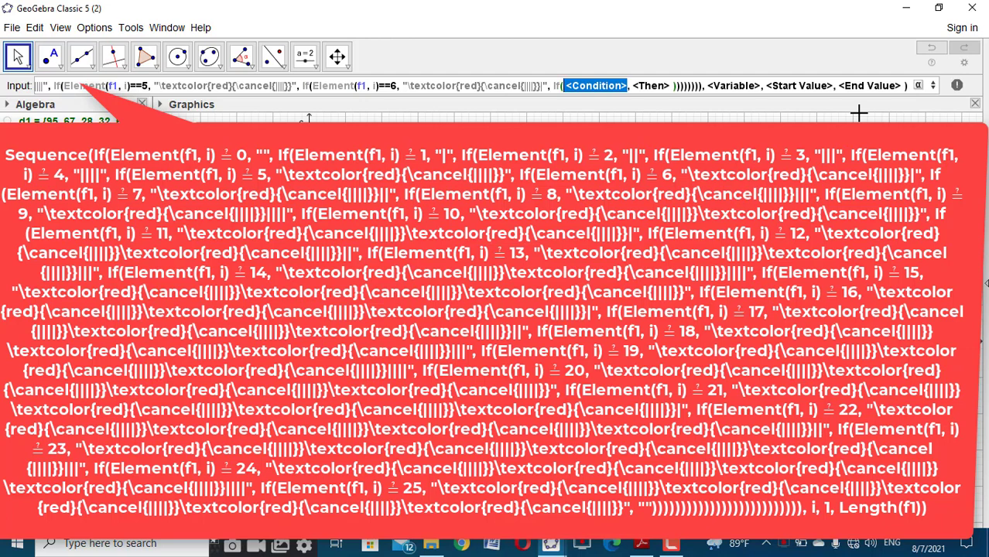
pyautogui.hotkey('ctrl', 'v')
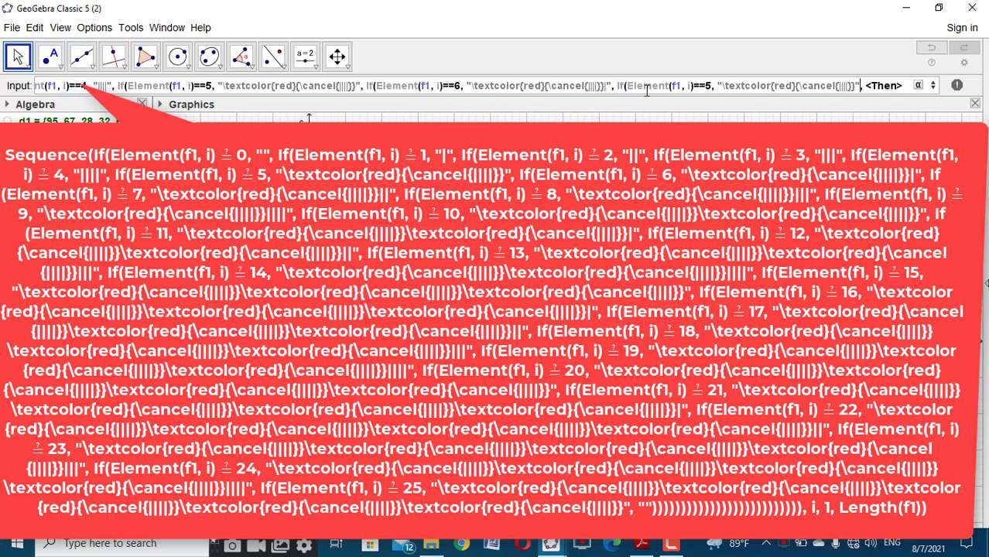
pyautogui.click(712, 86)
pyautogui.press('BackSpace')
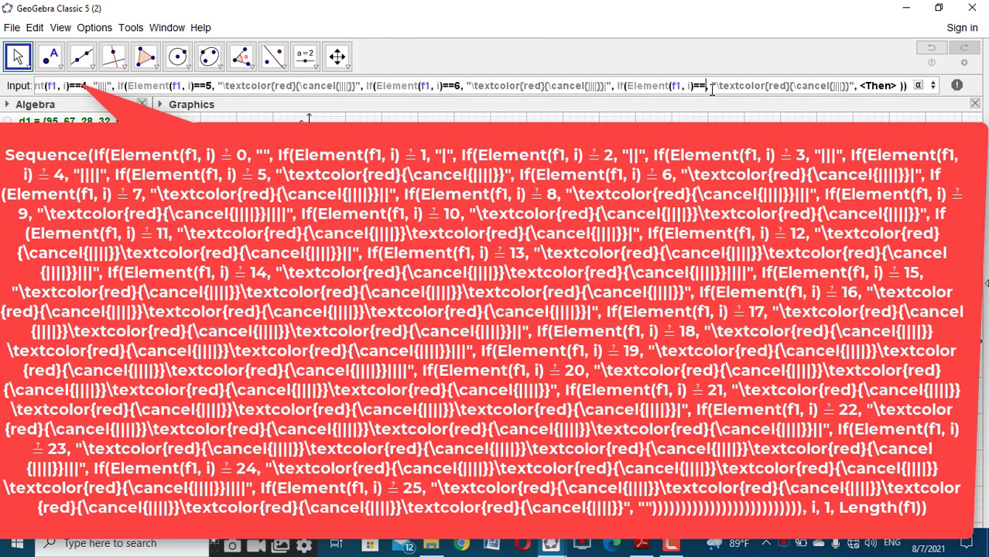
pyautogui.write('7')
pyautogui.click(857, 87)
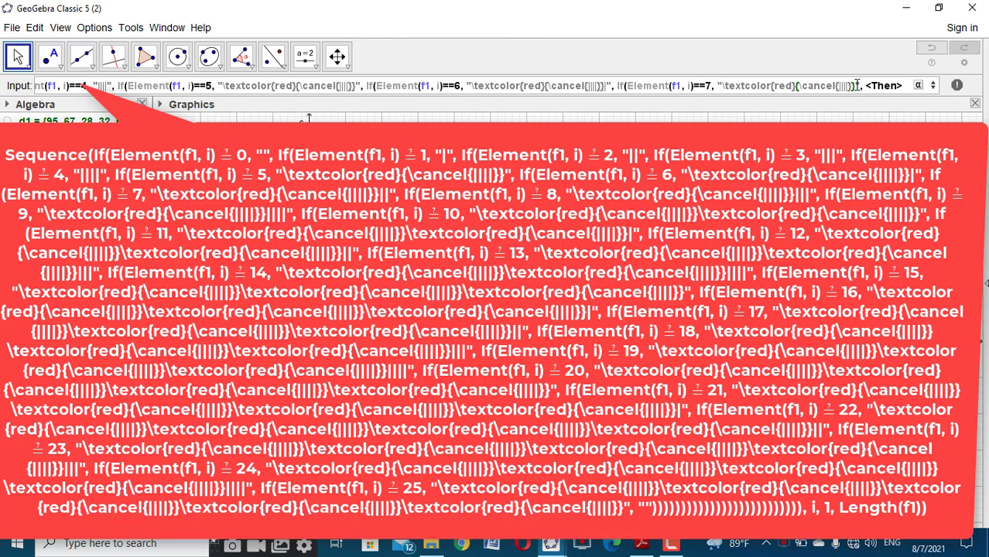
pyautogui.write('"')
# Step: Nest a ninth If in the eighth If from the copied clause, returning "\textcolor{red}{\cancel{||||}}|||" when Element(f1, i)==8
pyautogui.press('Tab')
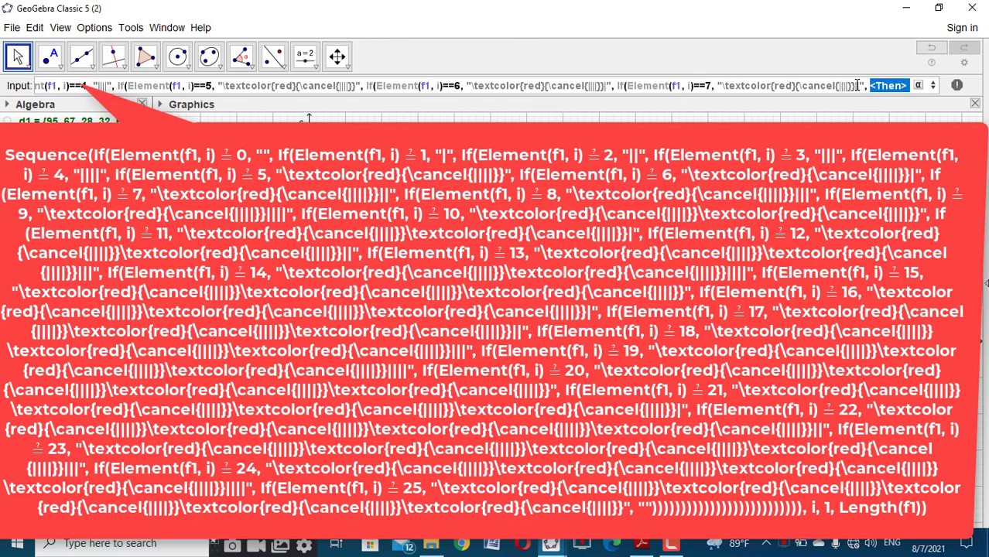
pyautogui.write('if))))))),')
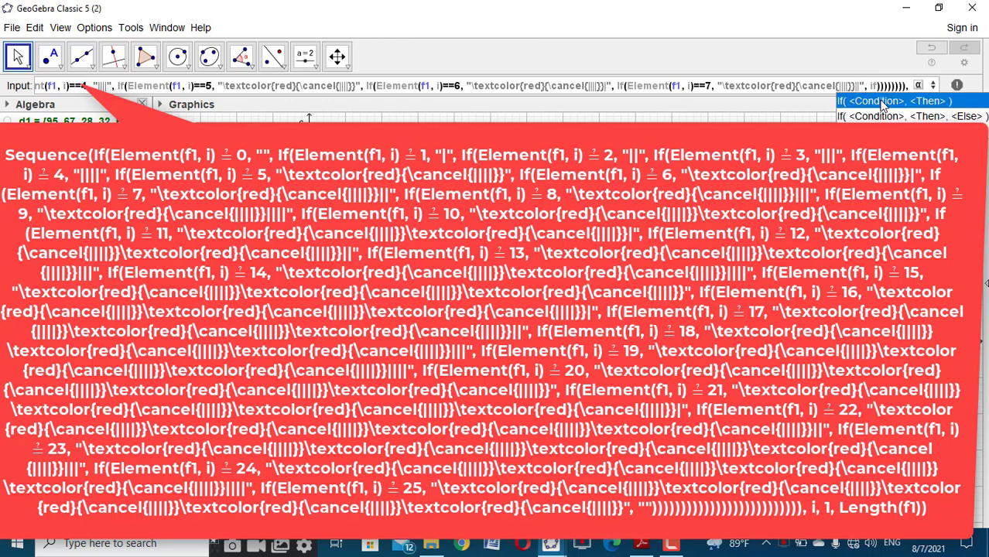
pyautogui.click(880, 102)
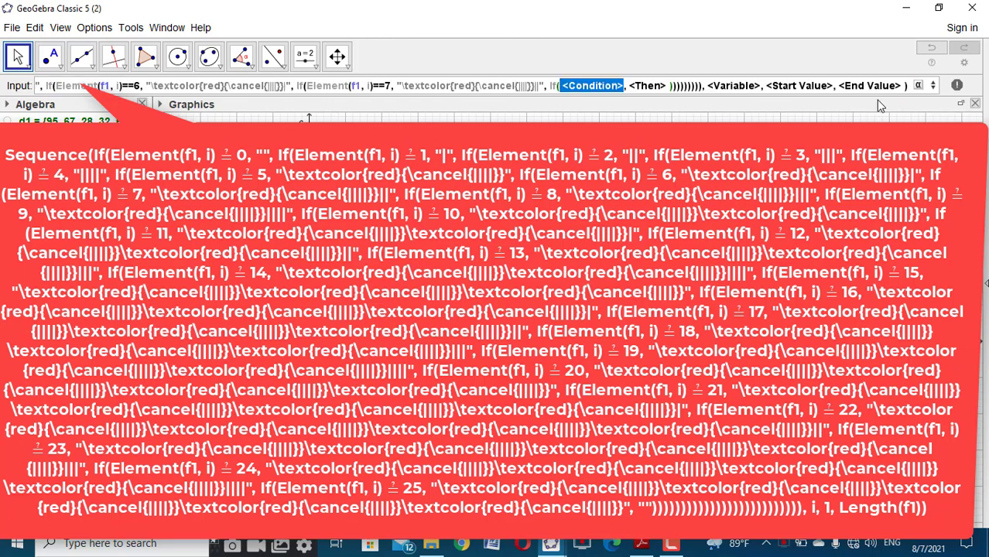
pyautogui.hotkey('ctrl', 'v')
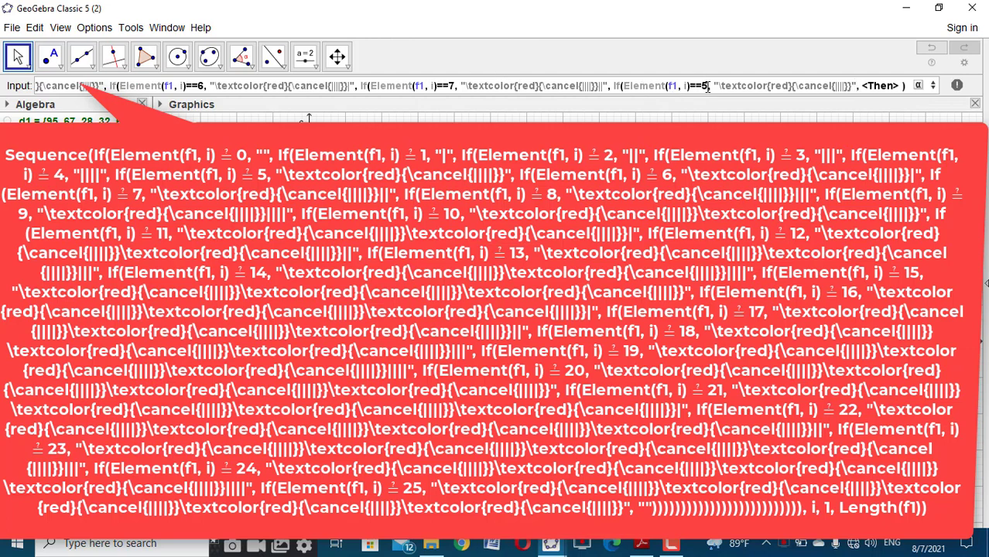
pyautogui.press('BackSpace')
pyautogui.write('8')
pyautogui.click(853, 86)
pyautogui.write('||||')
# Step: Nest a tenth If in the ninth If from the copied clause, returning "\textcolor{red}{\cancel{||||}}||||" when Element(f1, i)==9
pyautogui.press('Tab')
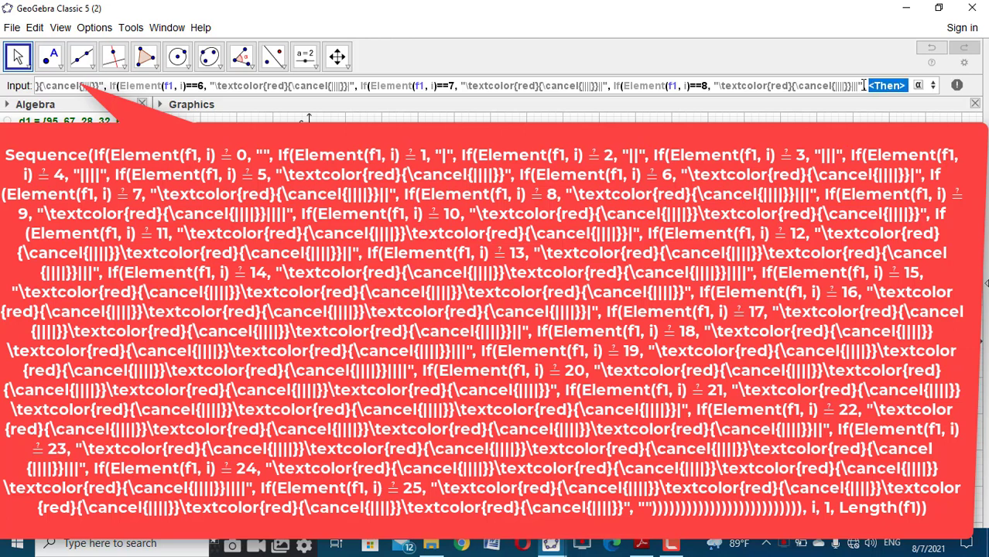
pyautogui.write('If')
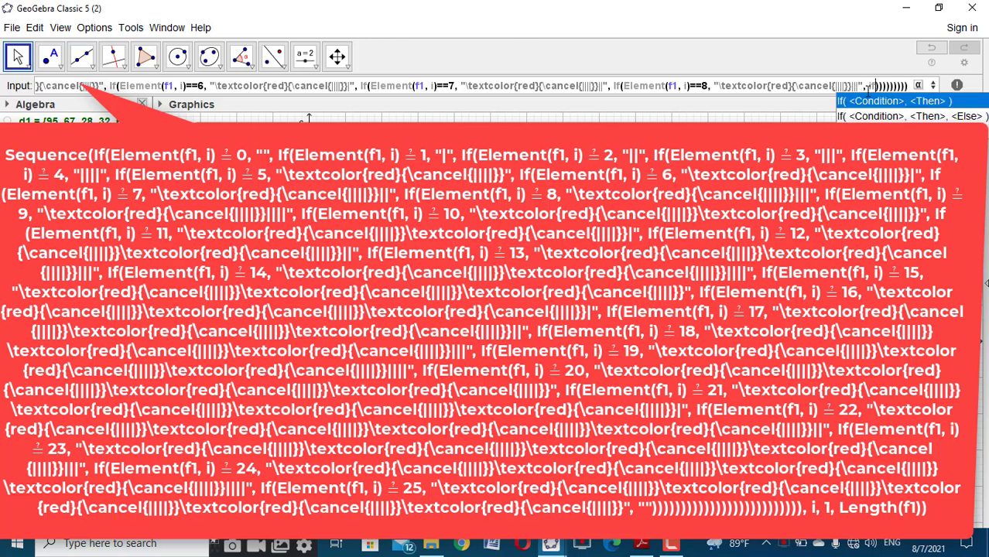
pyautogui.click(876, 101)
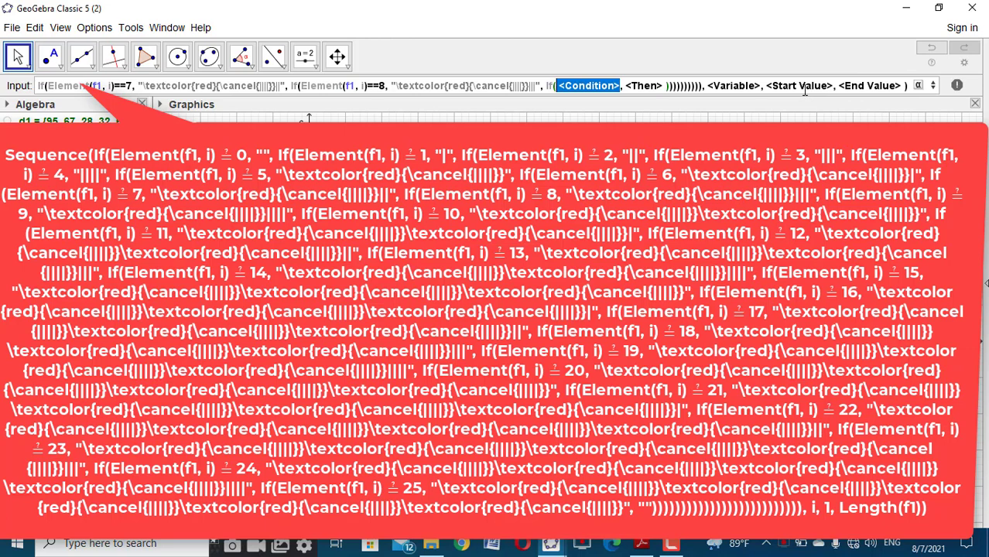
pyautogui.write('Element(f1, i)==5, "\\textcolor{red}{\\cancel{||||}}"')
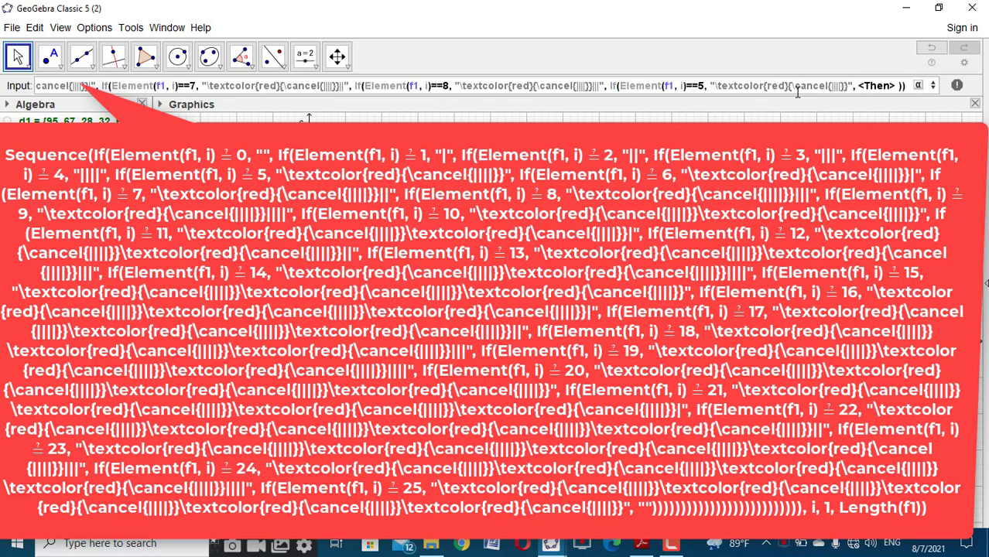
pyautogui.click(704, 85)
pyautogui.press('BackSpace')
pyautogui.write('9')
pyautogui.click(848, 86)
pyautogui.write('||||')
# Step: Nest an eleventh If in the tenth If from the copied clause and change its condition to Element(f1, i)==10
pyautogui.click(885, 86)
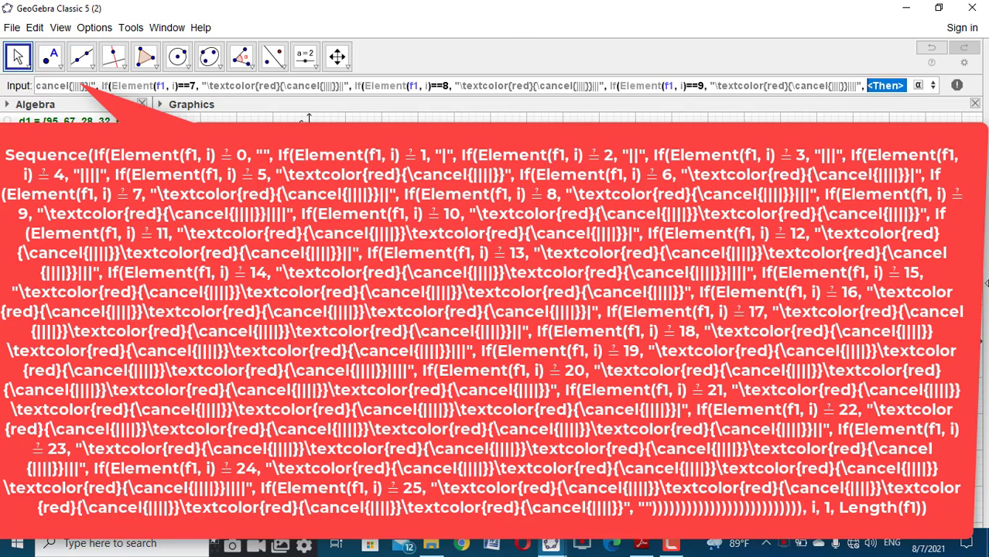
pyautogui.write('If')
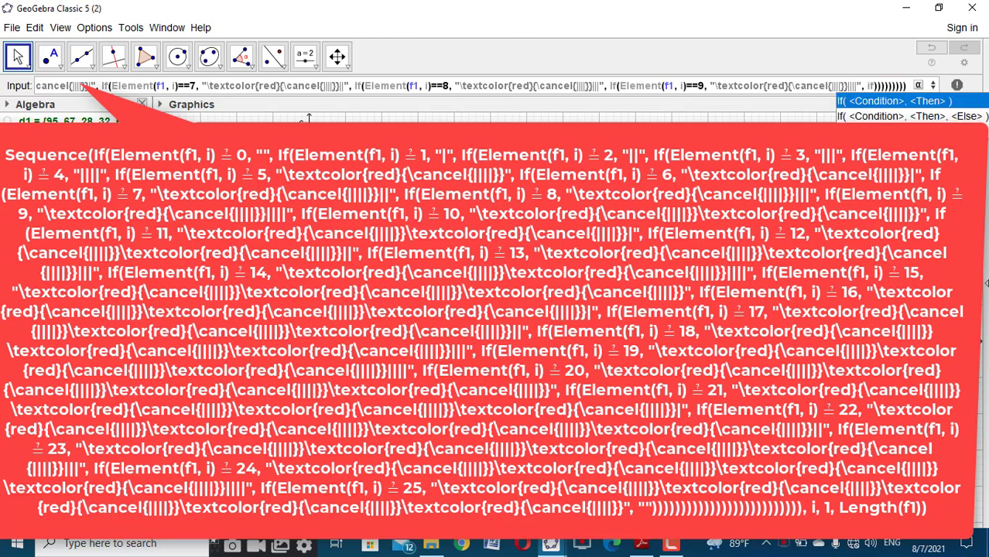
pyautogui.click(887, 102)
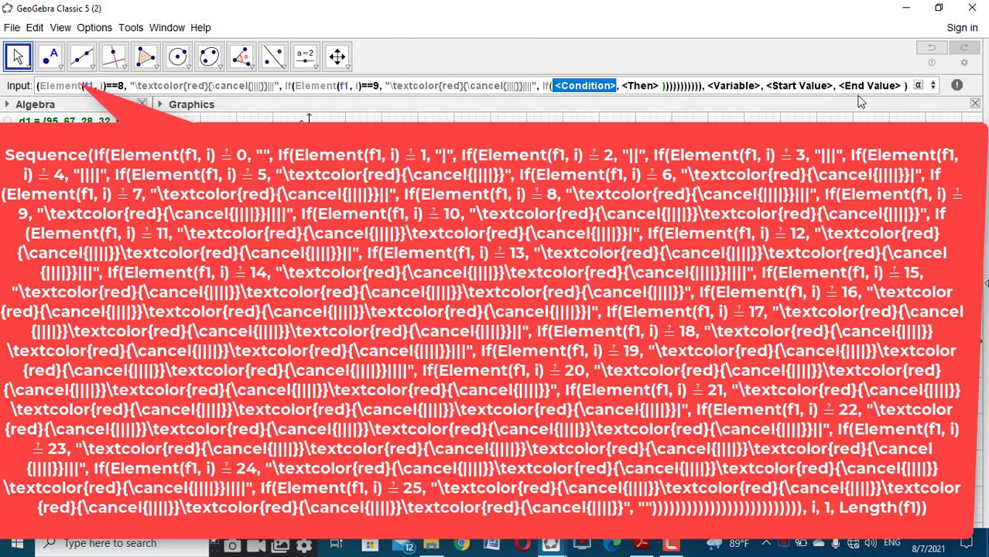
pyautogui.write('Element(f1, i)==5, "\\textcolor{red}{\\cancel{||||}}"')
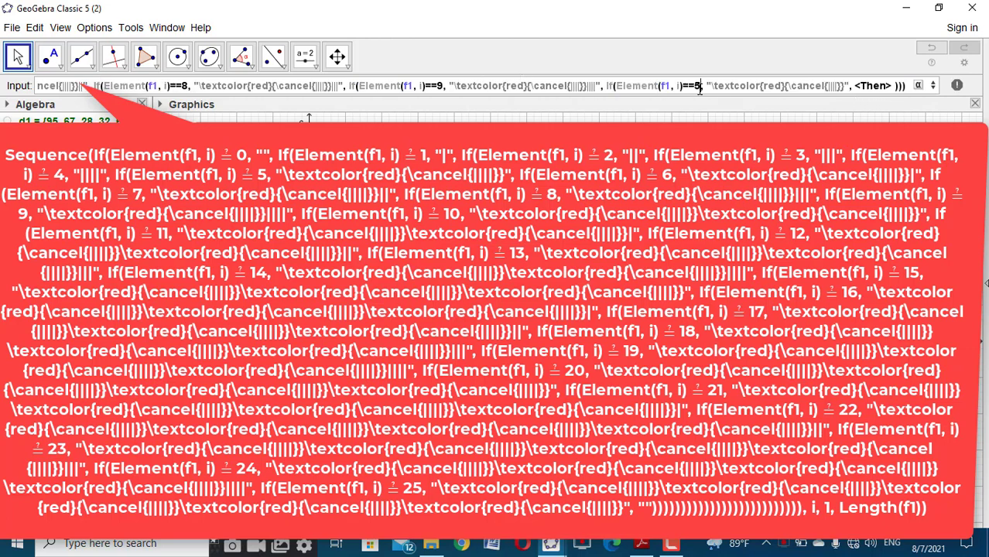
pyautogui.press('BackSpace')
pyautogui.write('10')
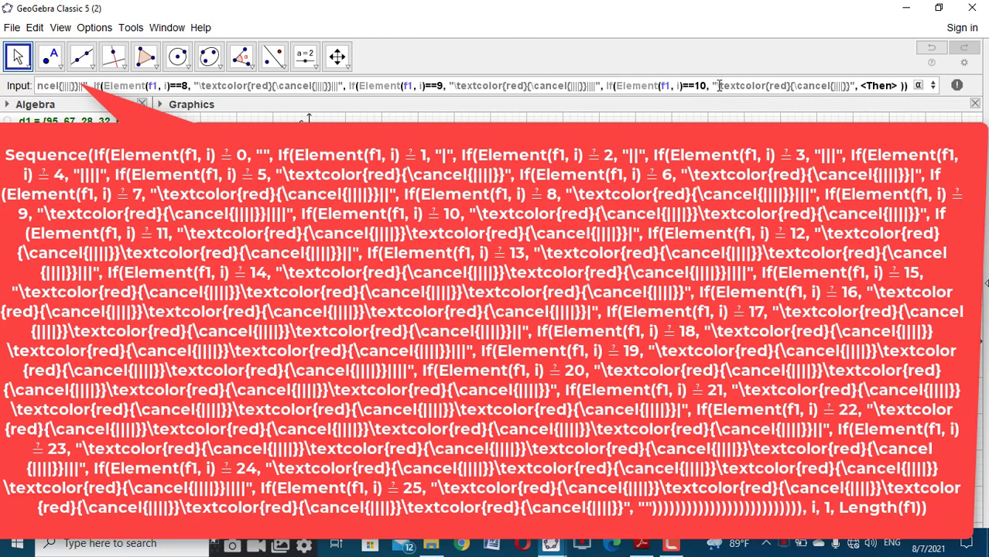
pyautogui.moveTo(719, 86); pyautogui.dragTo(836, 85)
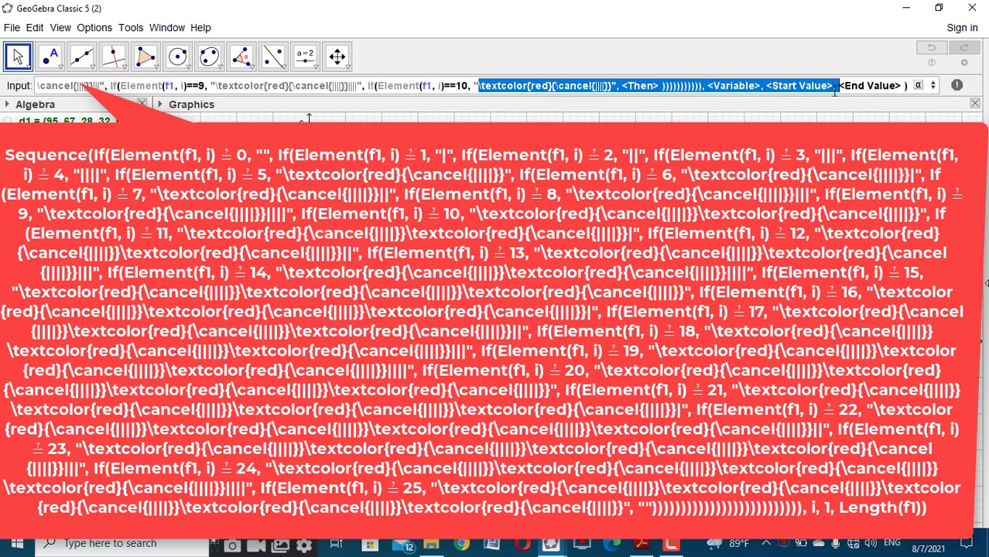
pyautogui.hotkey('ctrl', 'a')
pyautogui.moveTo(729, 86); pyautogui.dragTo(938, 86)
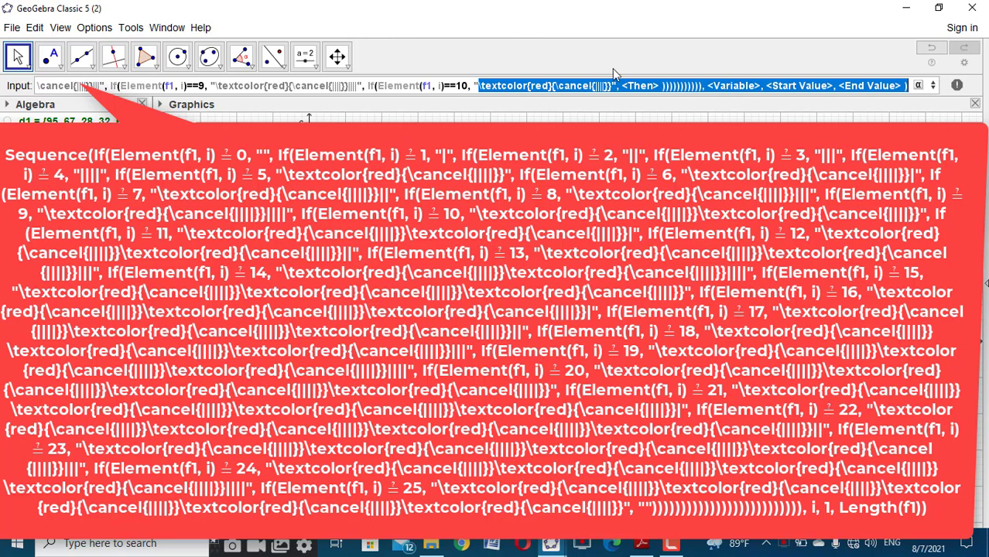
pyautogui.click(380, 85)
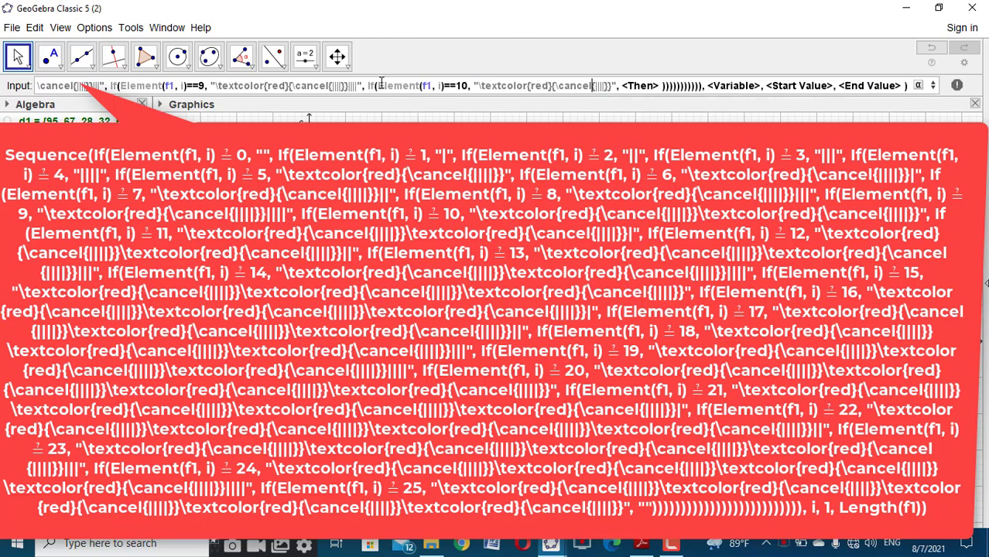
# Step: Duplicate \textcolor{red}{\cancel{||||}} inside the eleventh If's tally text so it holds two red cancelled groups
pyautogui.click(479, 86)
pyautogui.moveTo(481, 86); pyautogui.dragTo(612, 78)
pyautogui.hotkey('ctrl', 'c')
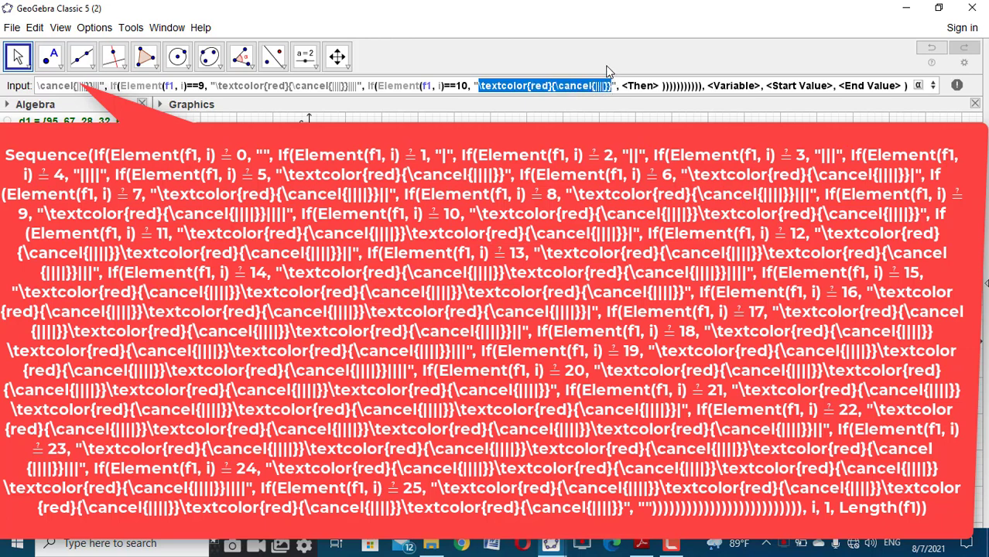
pyautogui.click(613, 85)
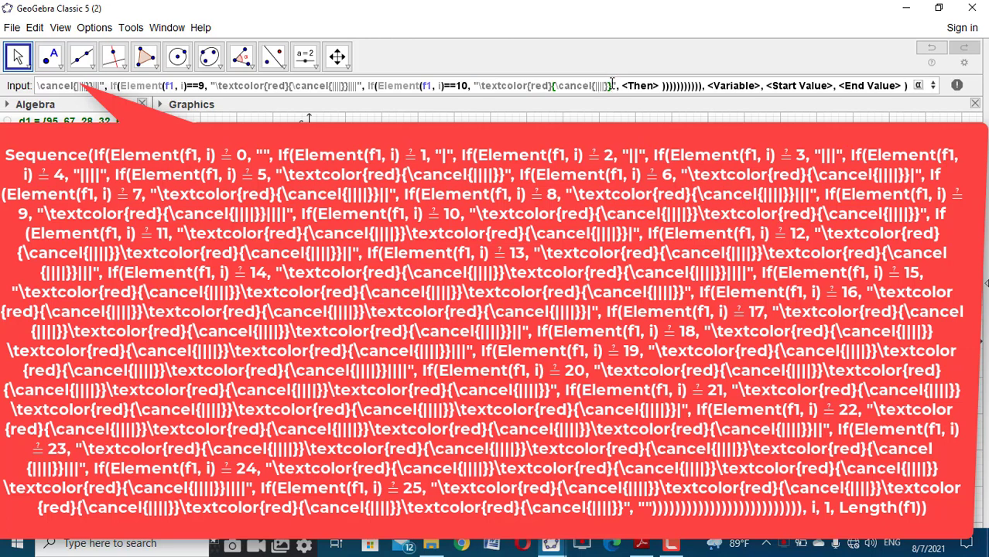
pyautogui.hotkey('ctrl', 'v')
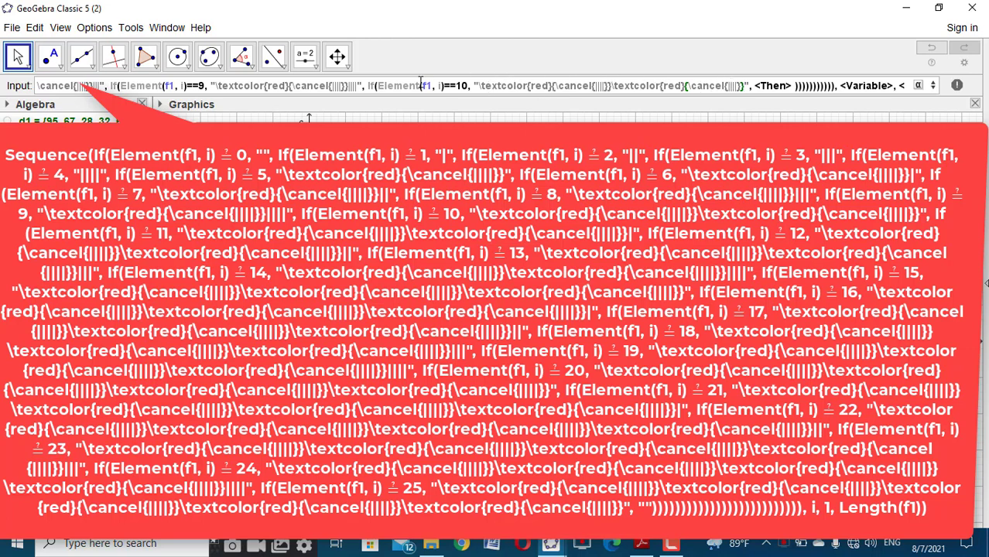
# Step: Nest a twelfth If in the eleventh If and copy the full Element(f1, i)==10 clause with its two-group tally text in place of its condition
pyautogui.moveTo(376, 87); pyautogui.dragTo(748, 77)
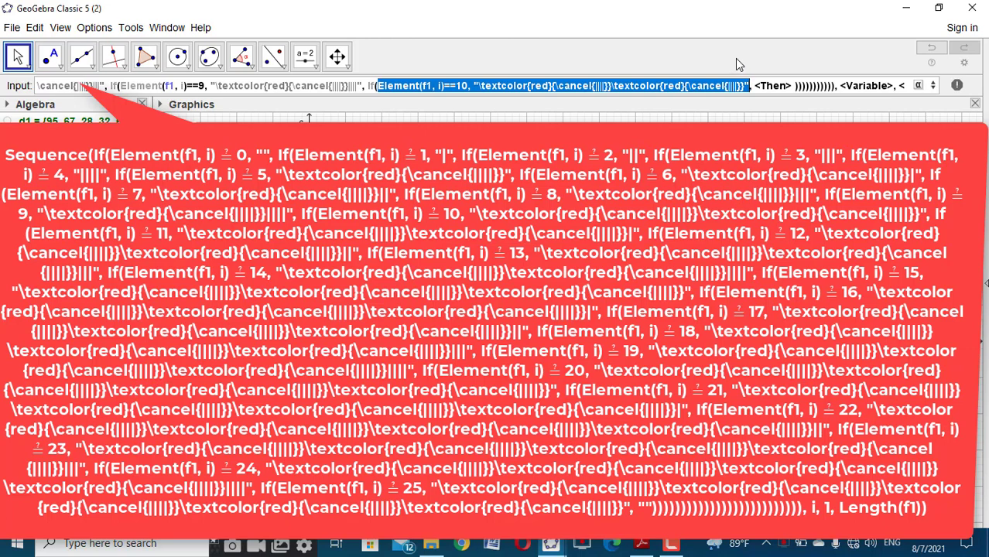
pyautogui.click(750, 85)
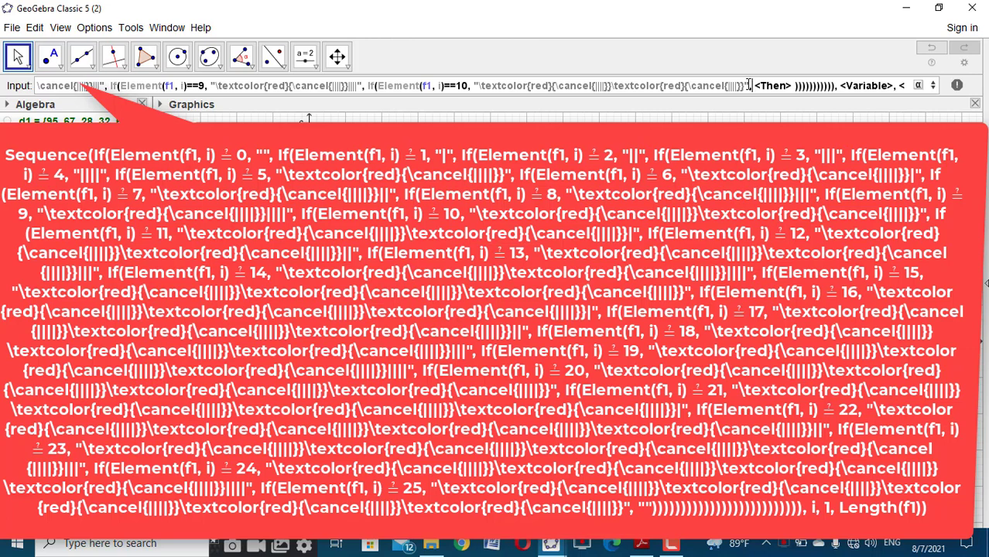
pyautogui.press('Tab')
pyautogui.write('If')
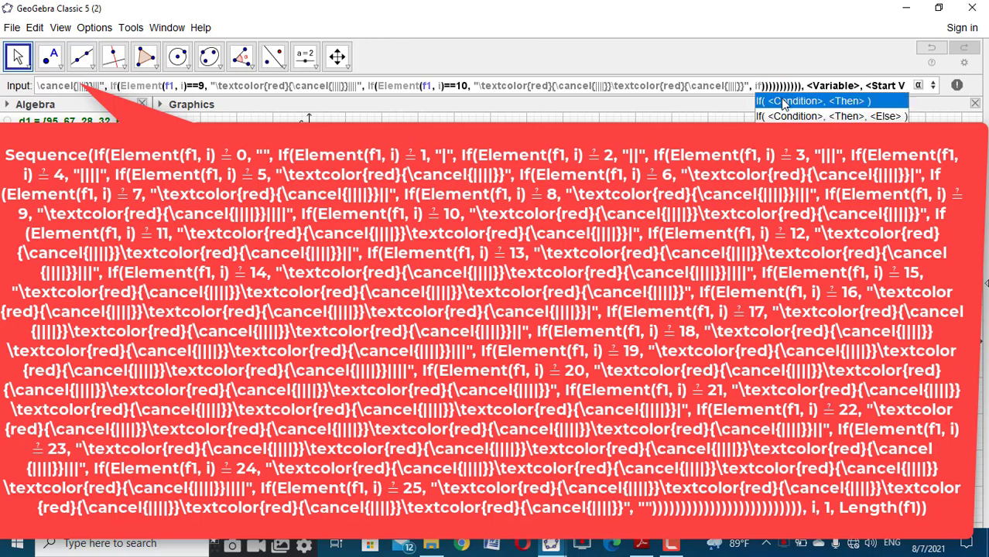
pyautogui.click(783, 103)
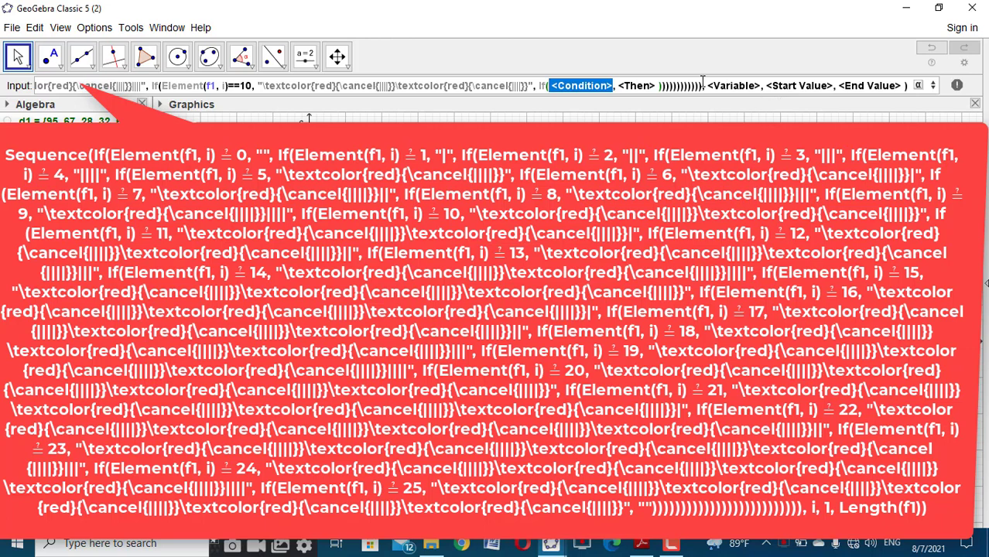
pyautogui.write('Element(f1, i)==10, "\\textcolor{red}{\\cancel{||||}}\\textcolor{red}{\\cancel{||||}}"')
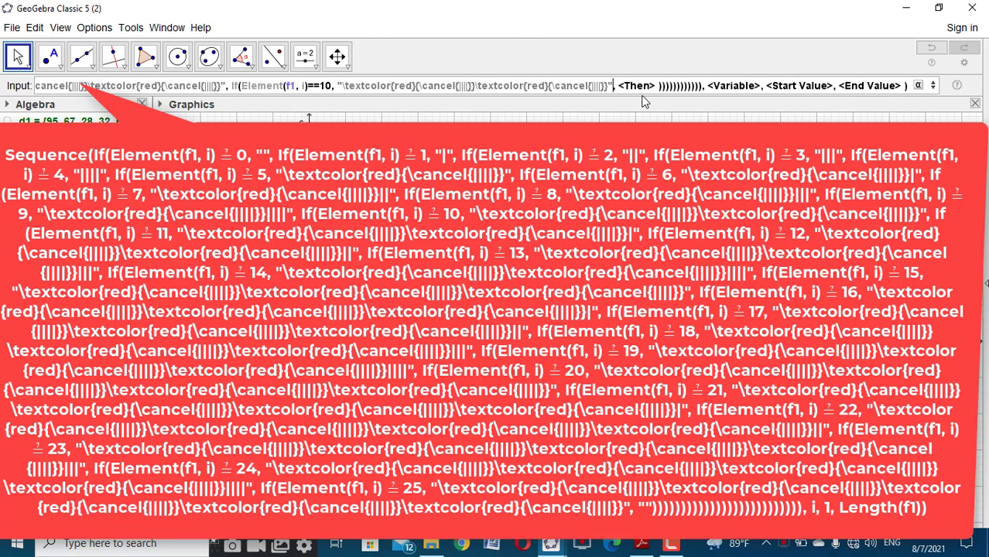
# Step: Change the copied clause in the twelfth If to Element(f1, i)==11 with the tally text "\textcolor{red}{\cancel{||||}}\textcolor{red}{\cancel{||||}}|"
pyautogui.click(333, 85)
pyautogui.press('BackSpace')
pyautogui.press('BackSpace')
pyautogui.write('1')
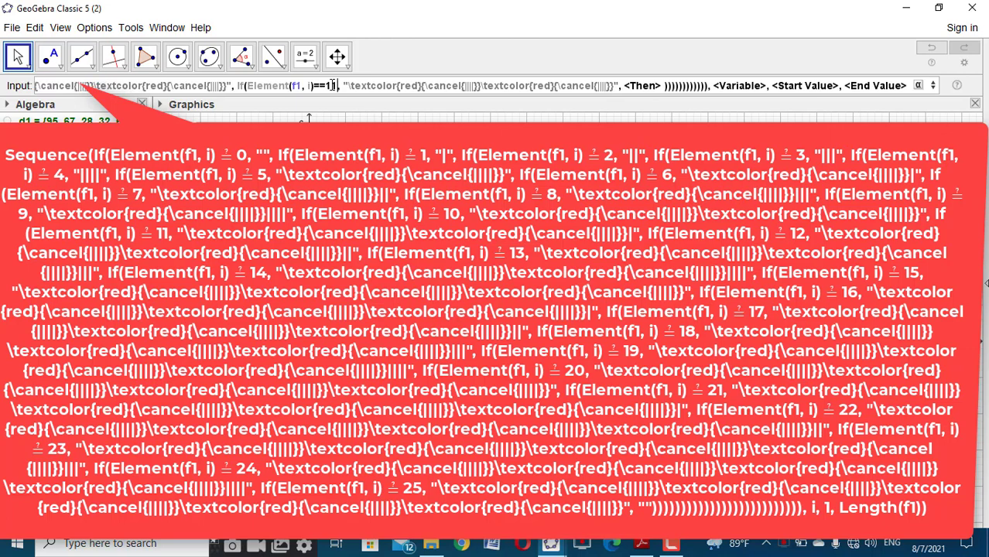
pyautogui.write(',')
pyautogui.write('|')
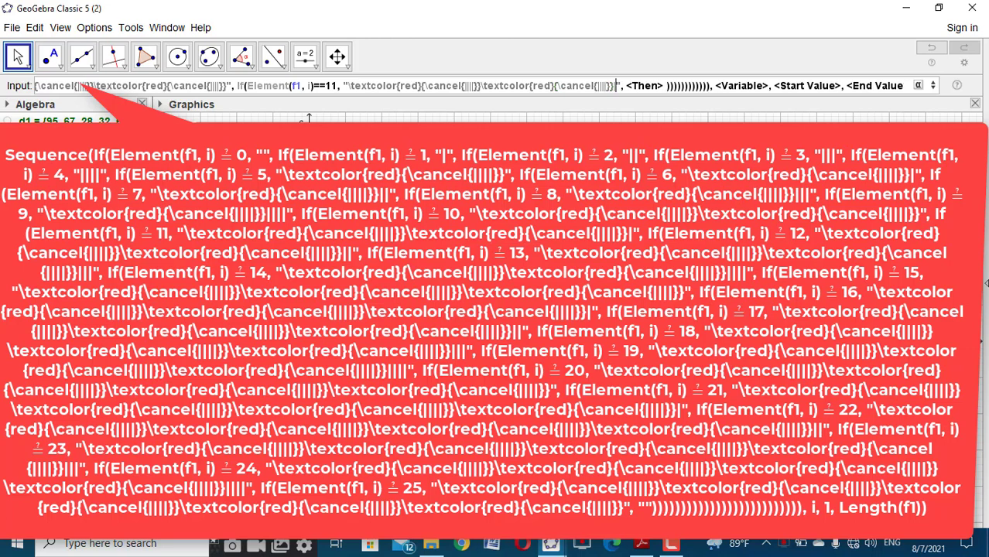
# Step: Nest a thirteenth If in the twelfth If from the copied two-group clause, returning two cancelled groups plus || when Element(f1, i)==12
pyautogui.press('Tab')
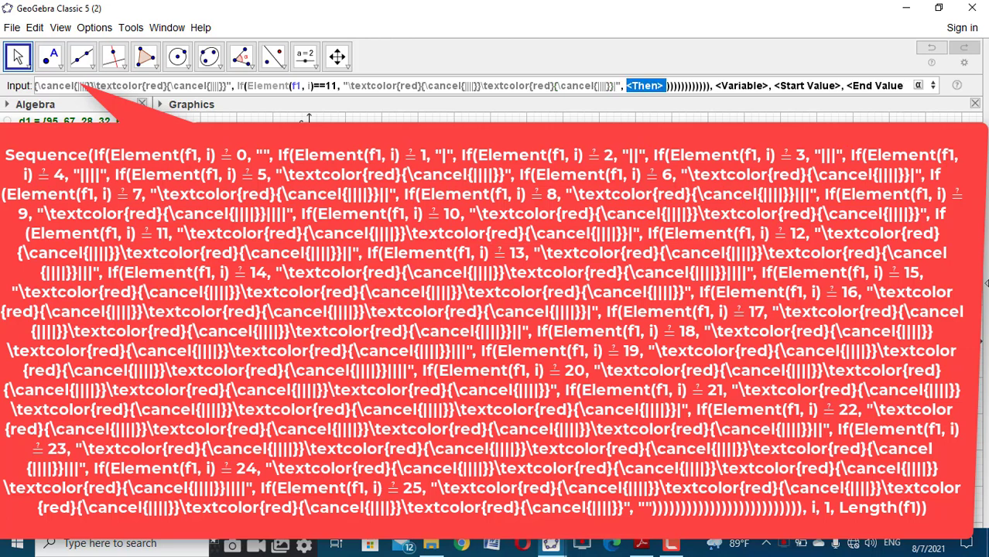
pyautogui.write('if')
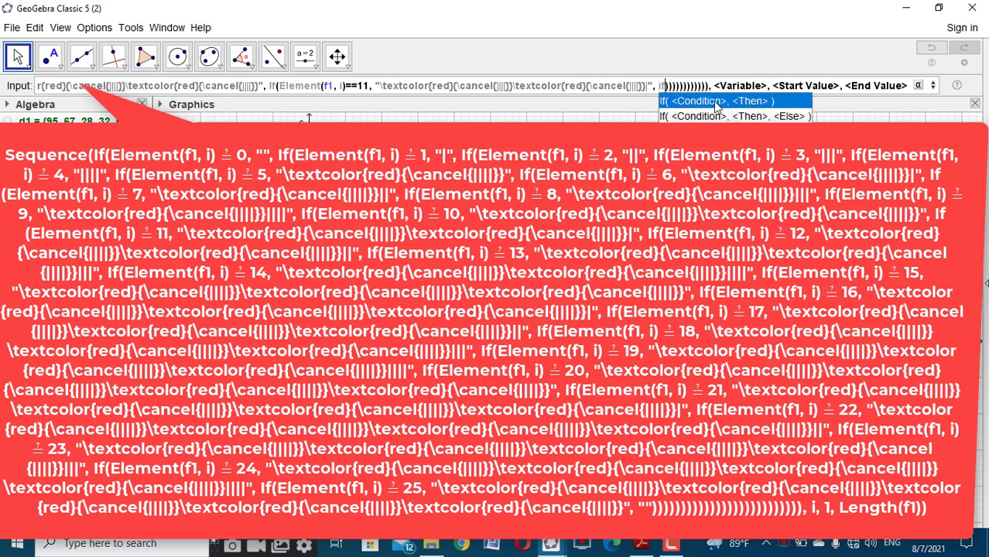
pyautogui.press('Return')
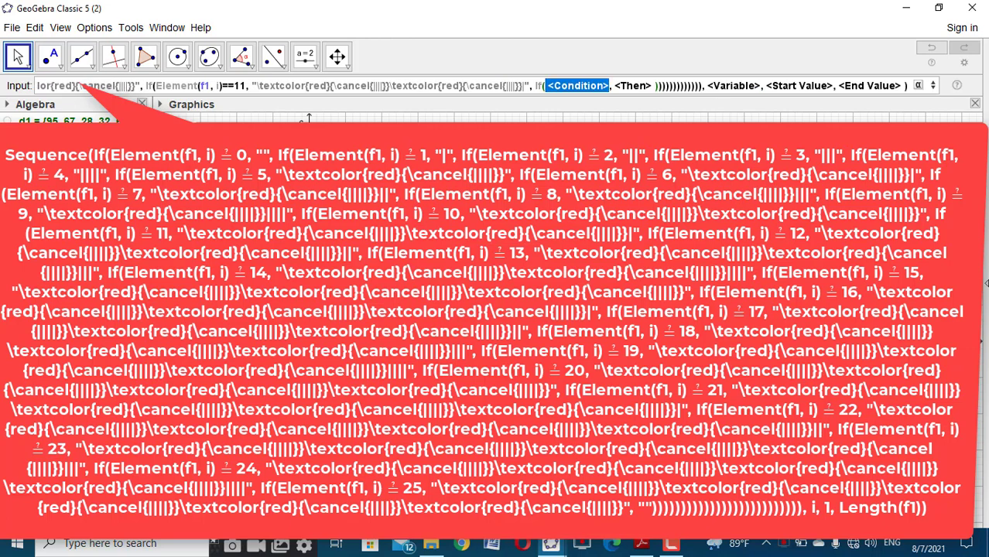
pyautogui.write('Element(f1, i)==10, "\\textcolor{red}{\\cancel{||||}}\\textcolor{red}{\\cancel{||||}}"')
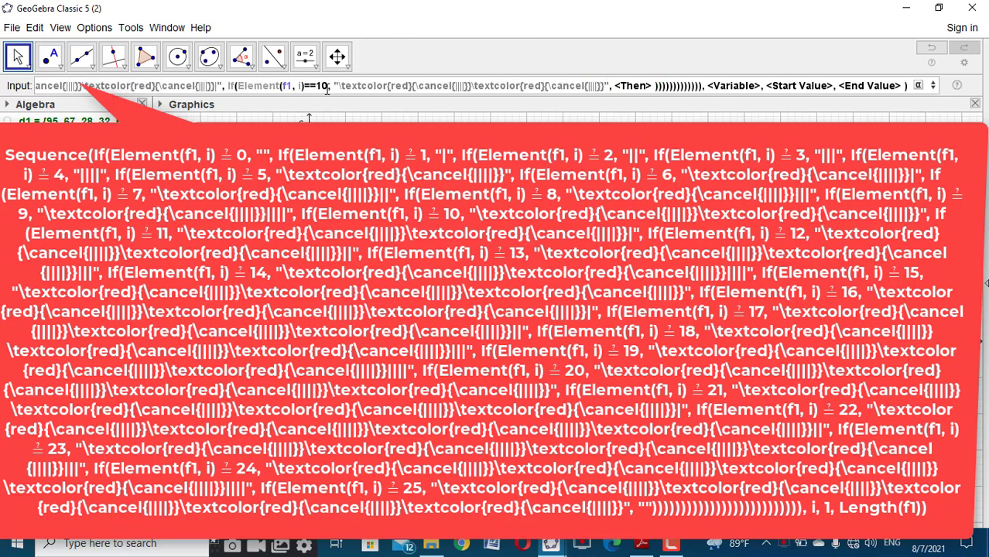
pyautogui.press('BackSpace')
pyautogui.write('2')
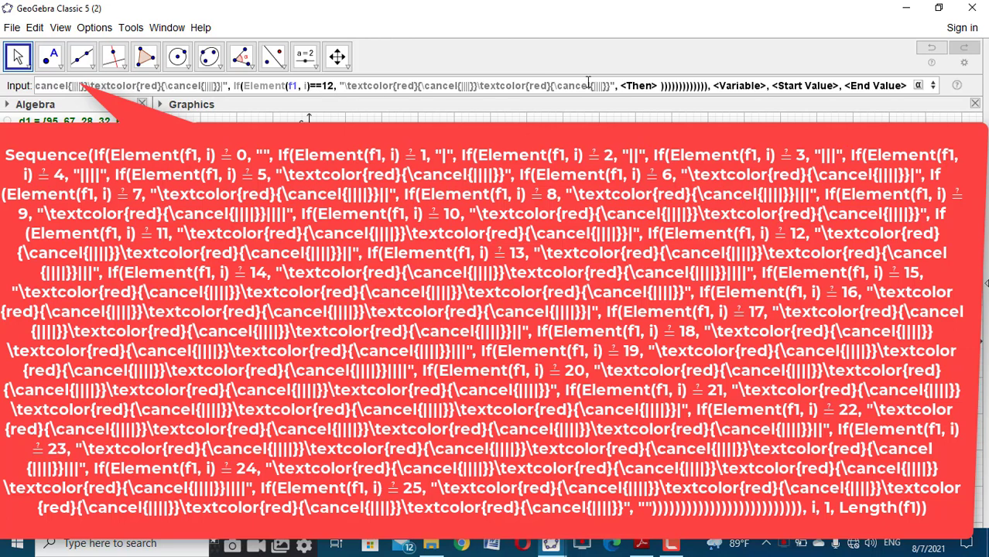
pyautogui.click(611, 86)
pyautogui.write('||')
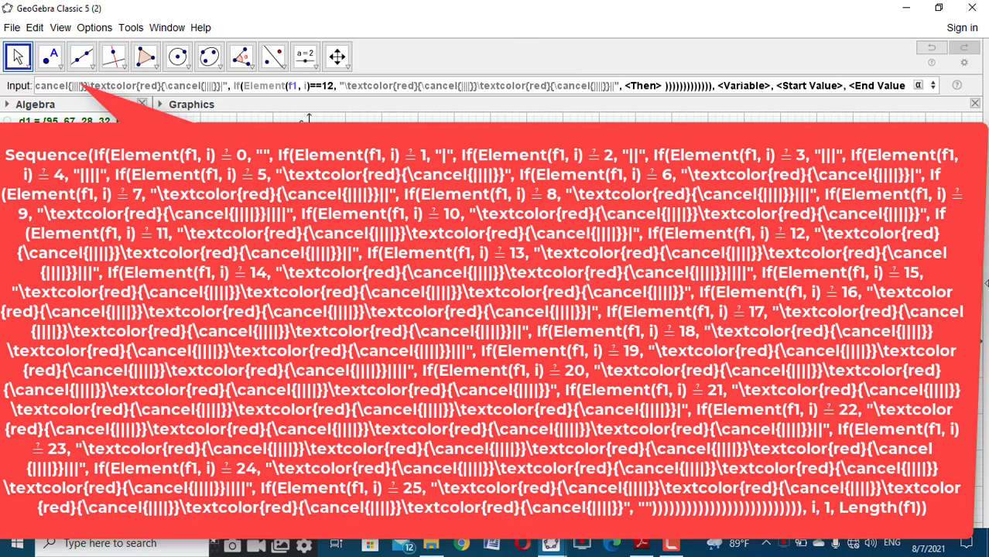
# Step: Nest a fourteenth If in the thirteenth If from the copied two-group clause, returning two cancelled groups plus ||| when Element(f1, i)==13
pyautogui.press('Tab')
pyautogui.write('If')
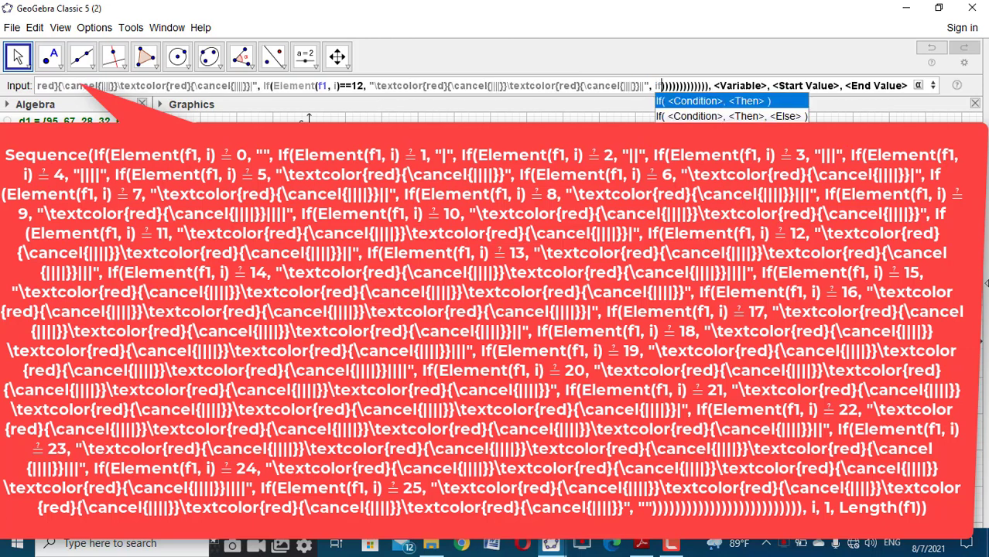
pyautogui.click(707, 105)
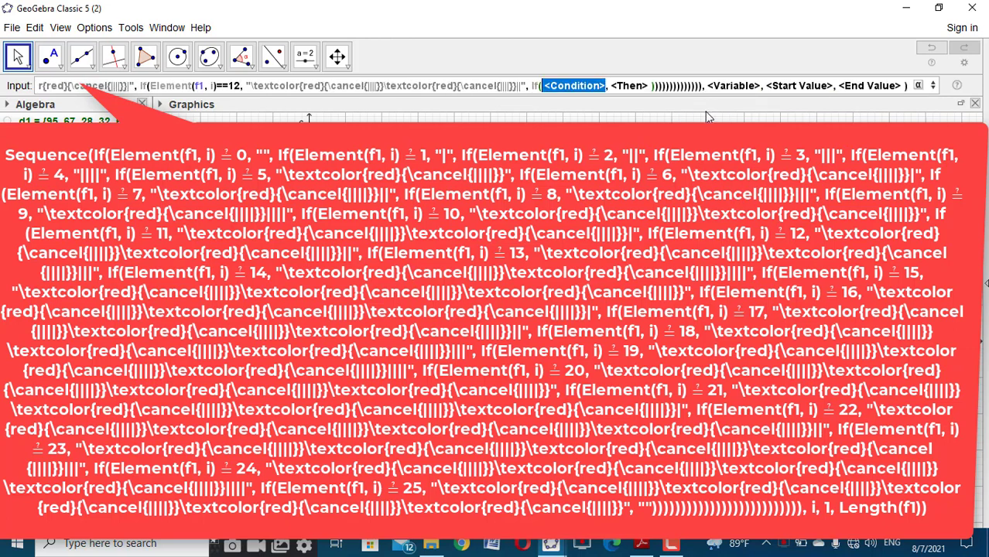
pyautogui.write('Element(f1, i)==10, "\\textcolor{red}{\\cancel{||||}}\\textcolor{red}{\\cancel{||||}}"')
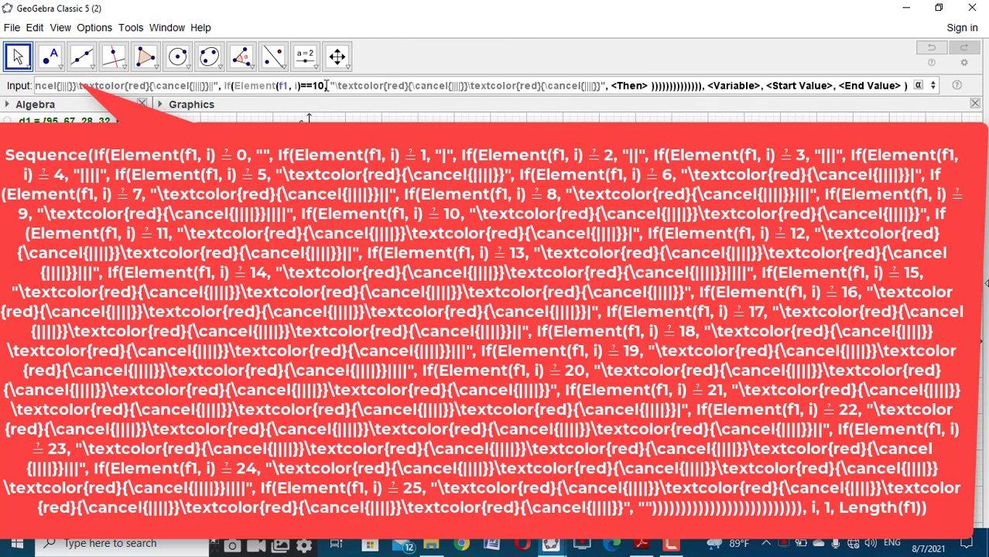
pyautogui.click(326, 86)
pyautogui.press('BackSpace')
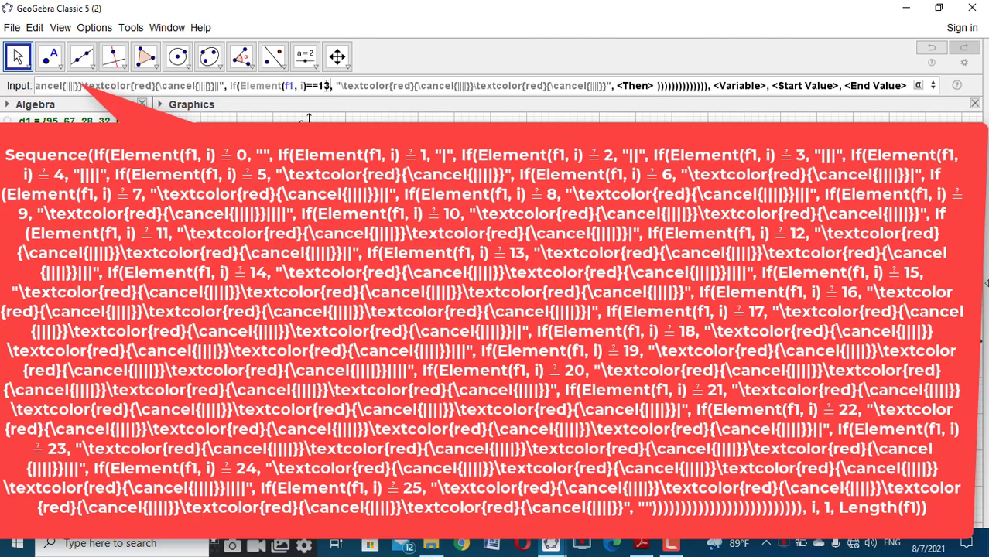
pyautogui.write('3')
pyautogui.write('|||')
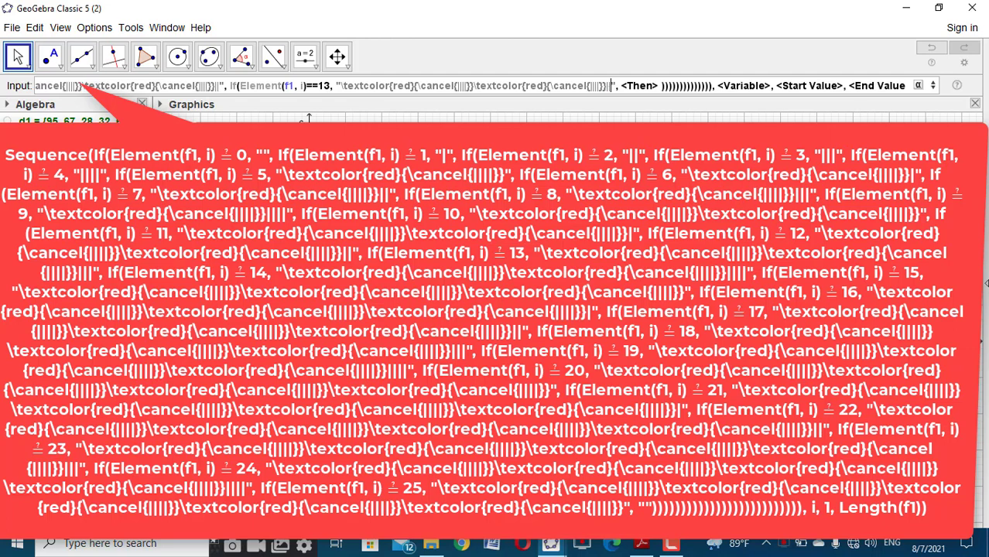
# Step: Nest a fifteenth If in the fourteenth If from the copied two-group clause, returning two cancelled groups plus |||| when Element(f1, i)==14
pyautogui.click(620, 86)
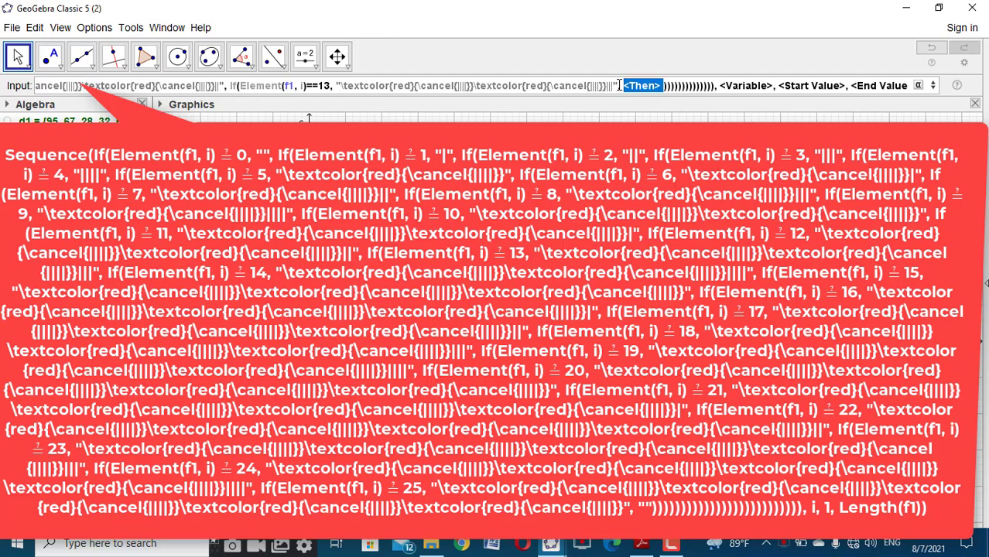
pyautogui.write('If')
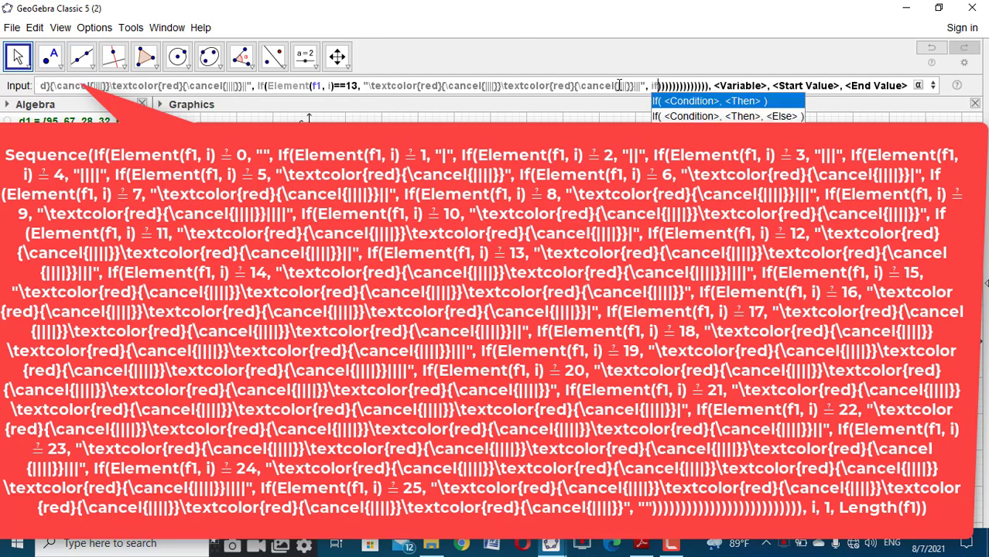
pyautogui.click(676, 106)
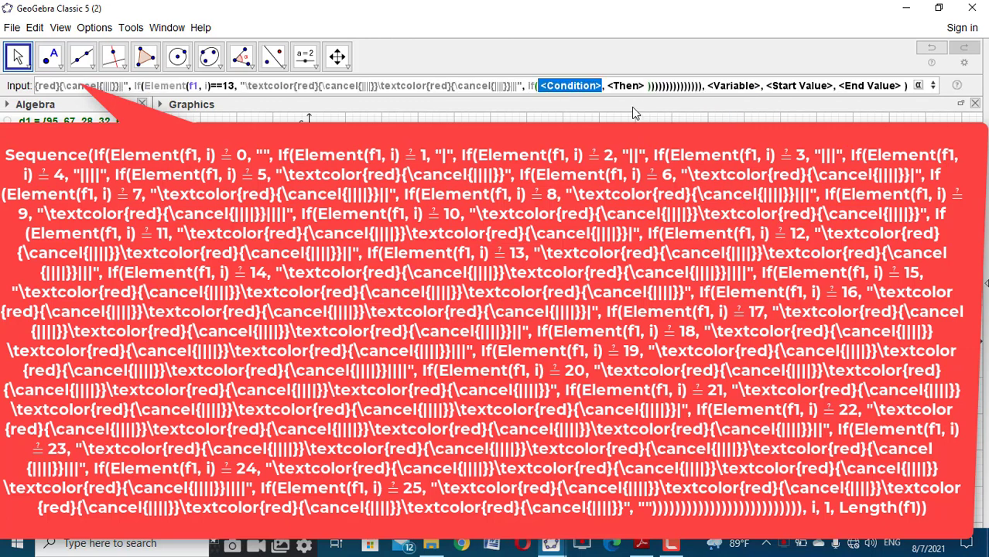
pyautogui.write('Element(f1, i)==10, "\\textcolor{red}{\\cancel{||||}}\\textcolor{red}{\\cancel{||||}}"')
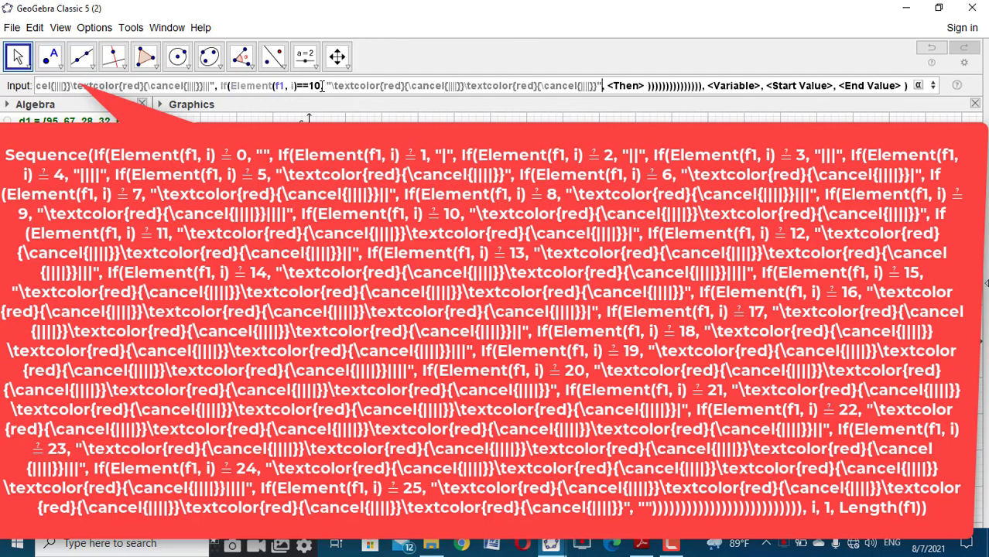
pyautogui.press('BackSpace')
pyautogui.write('1')
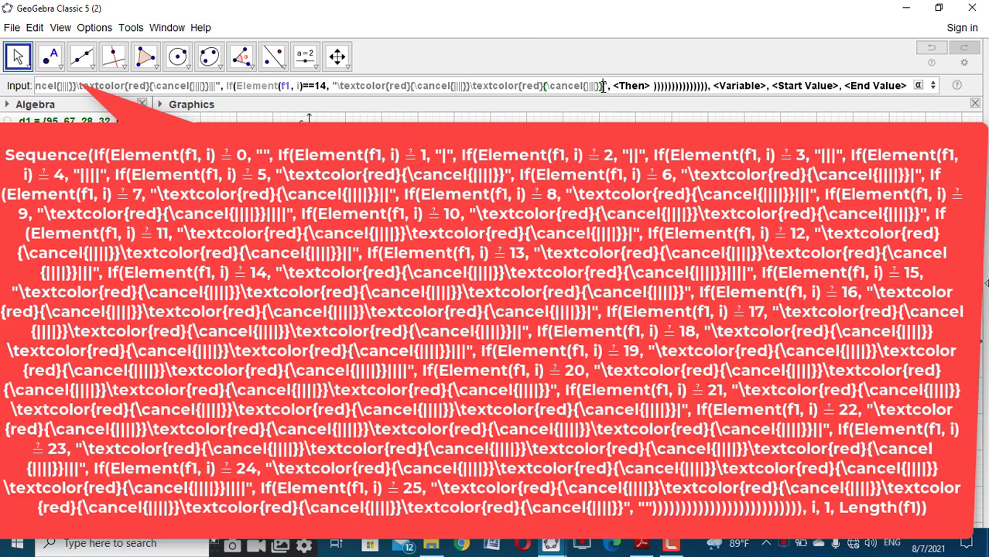
pyautogui.write('||||')
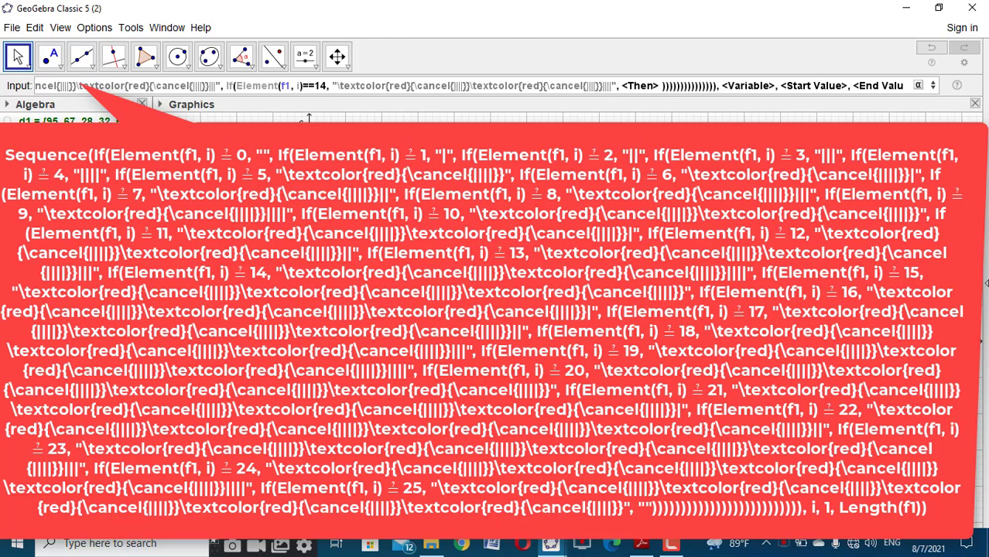
# Step: Nest a sixteenth If in the fifteenth If from the copied two-group clause, setting its condition to Element(f1, i)==15
pyautogui.press('Right')
pyautogui.press('Right')
pyautogui.press('Right')
pyautogui.press('Right')
pyautogui.write('if')
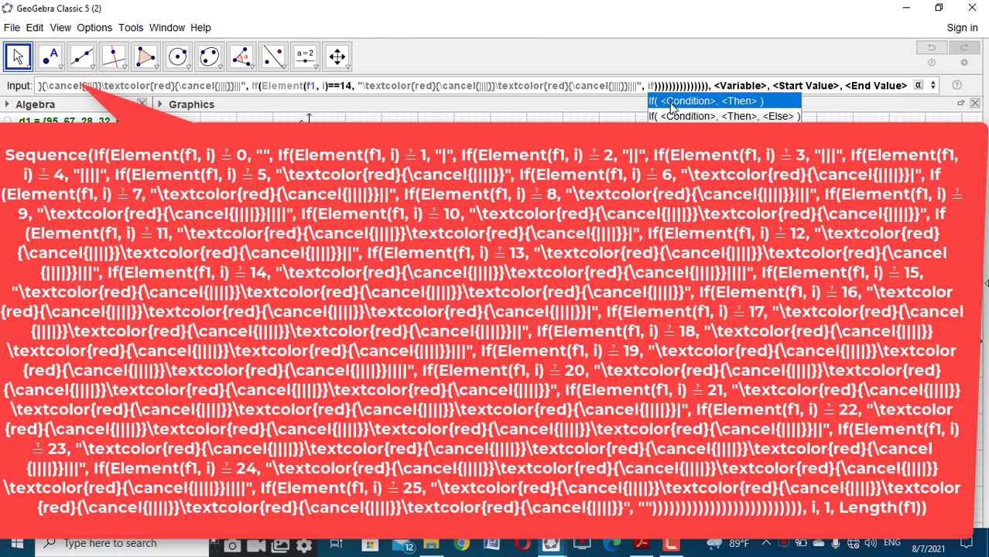
pyautogui.click(671, 103)
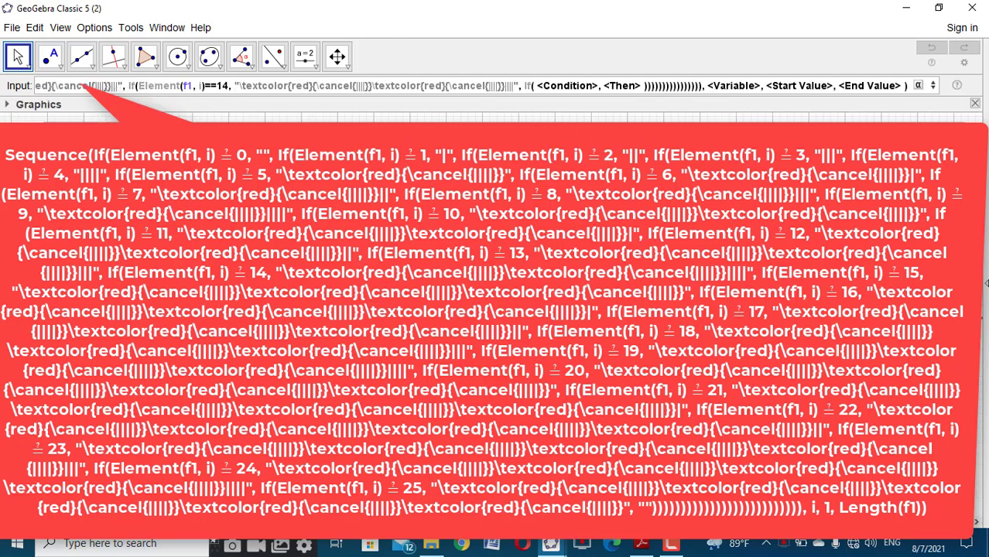
pyautogui.click(593, 117)
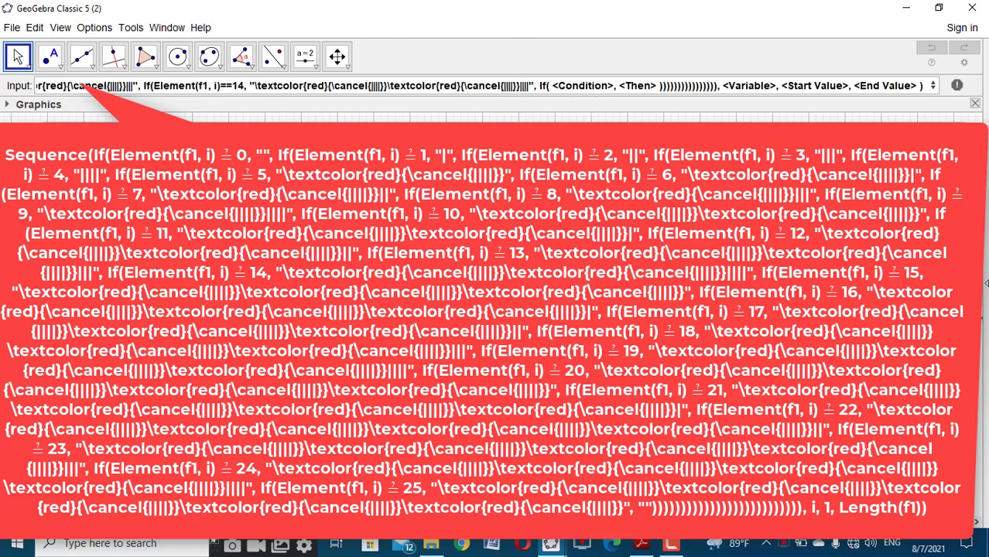
pyautogui.click(545, 88)
pyautogui.click(545, 88)
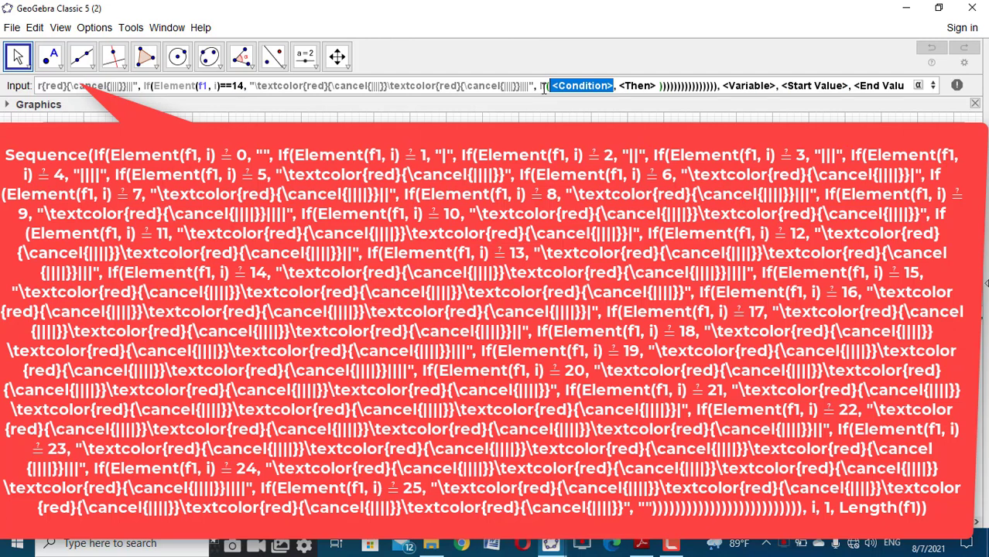
pyautogui.write('Element(f1, i)==10, "\\textcolor{red}{\\cancel{||||}}\\textcolor{red}{\\cancel{||||}}"')
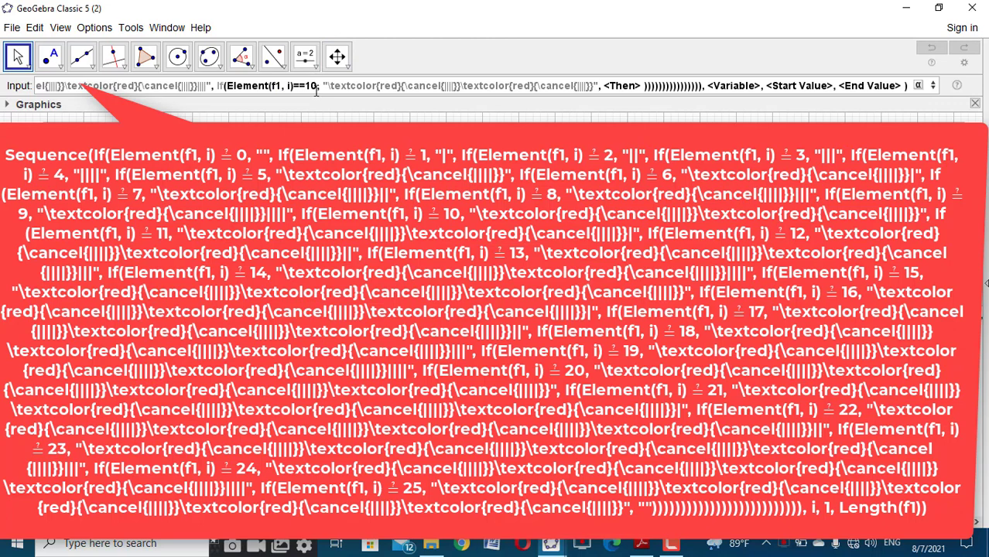
pyautogui.click(317, 86)
pyautogui.press('BackSpace')
pyautogui.write('5')
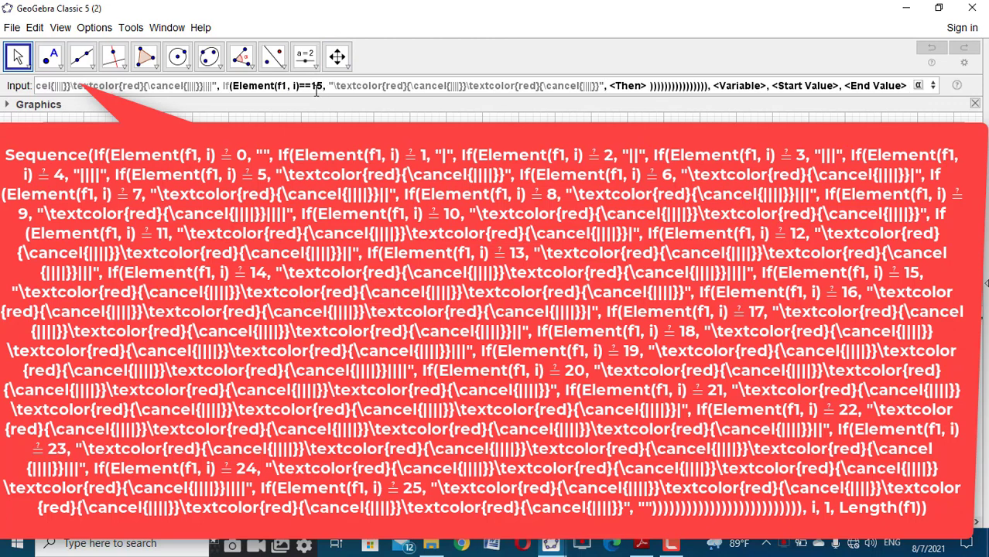
# Step: Duplicate the last \textcolor{red}{\cancel{||||}} group in the sixteenth If's tally text, making three cancelled groups
pyautogui.click(601, 87)
pyautogui.click(467, 86)
pyautogui.moveTo(468, 86); pyautogui.dragTo(594, 85)
pyautogui.hotkey('ctrl', 'c')
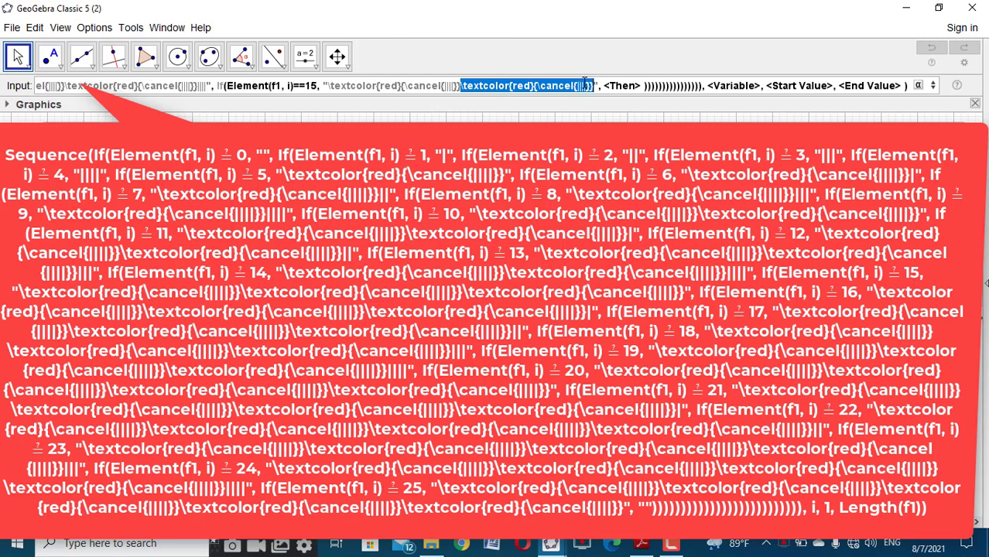
pyautogui.click(593, 85)
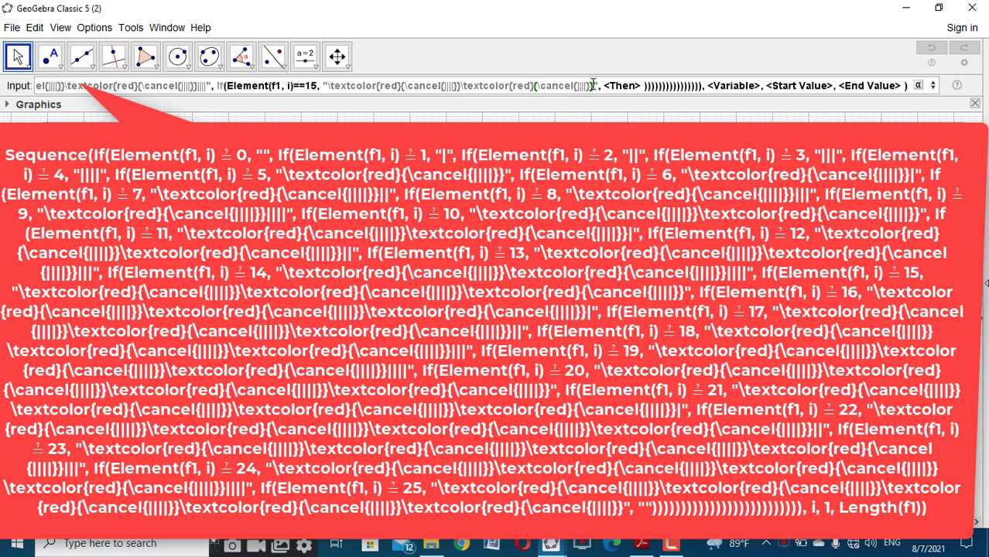
pyautogui.hotkey('ctrl', 'v')
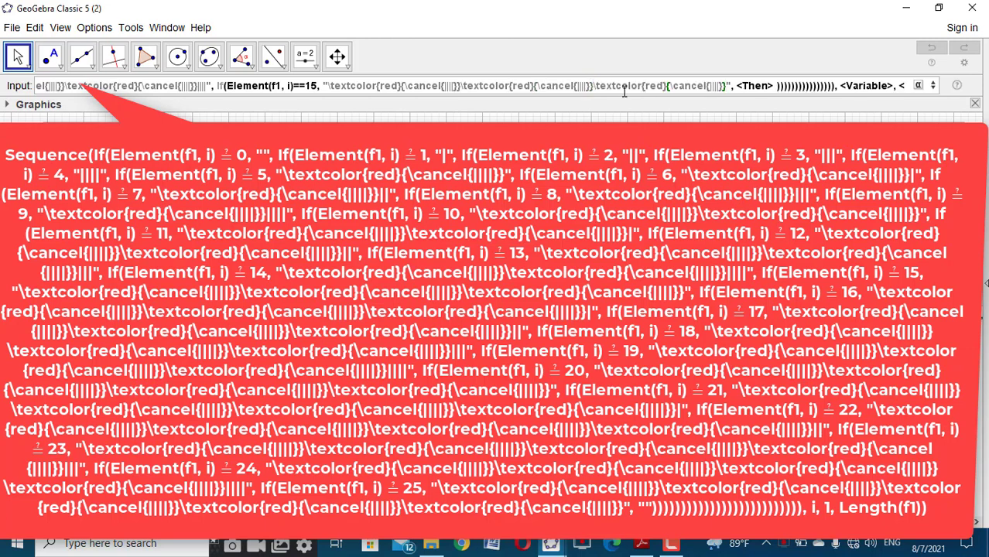
# Step: Copy the full Element(f1, i)==15 clause with its three-group tally text into a seventeenth If nested in the sixteenth If
pyautogui.click(230, 86)
pyautogui.moveTo(237, 88); pyautogui.dragTo(725, 84)
pyautogui.press('Tab')
pyautogui.write('if')
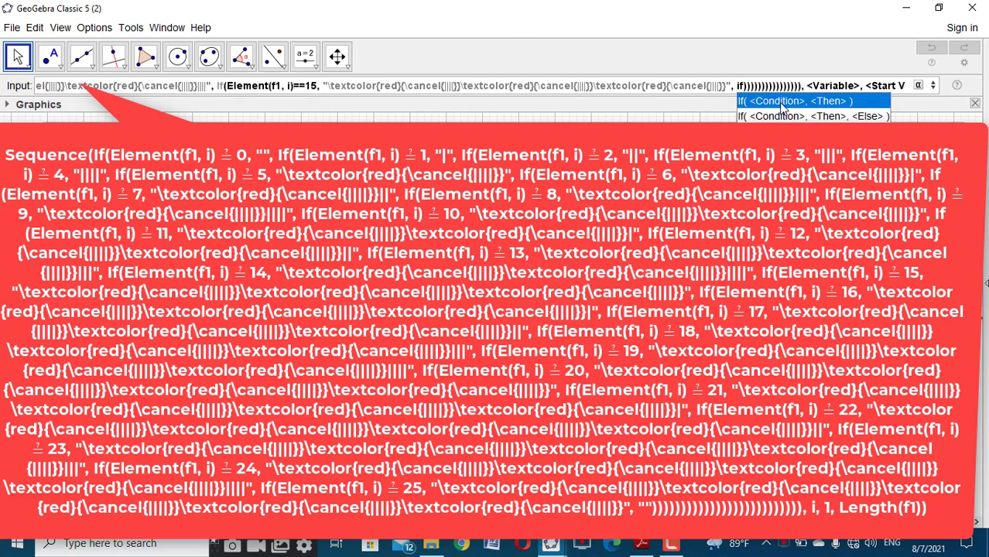
pyautogui.click(779, 102)
pyautogui.write('Element(f1, i)==15, "\\textcolor{red}{\\cancel{||||}}\\textcolor{red}{\\cancel{||||}}\\textcolor{red}{\\cancel{||||}}"')
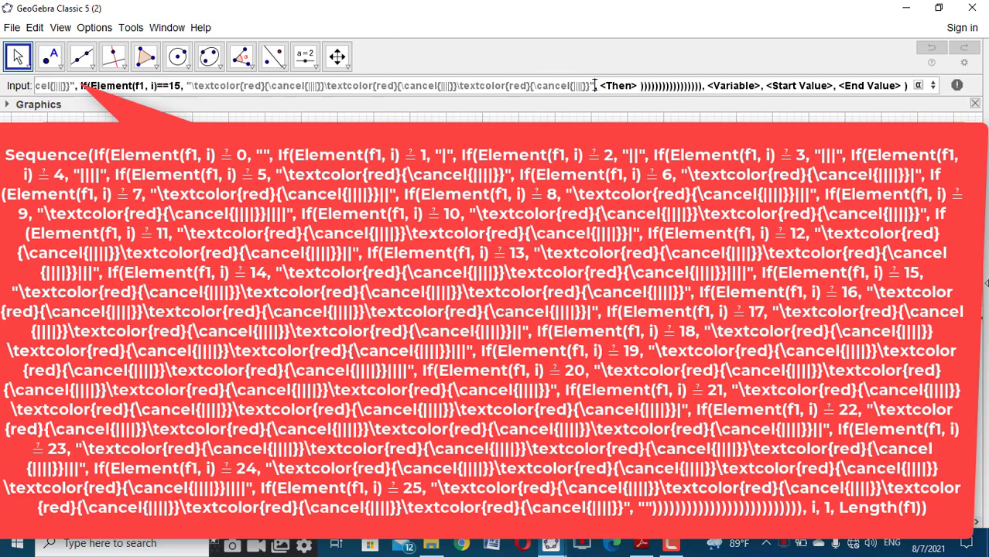
# Step: Change the copied clause in the seventeenth If to Element(f1, i)==16 and add | after its three cancelled groups
pyautogui.click(179, 86)
pyautogui.press('BackSpace')
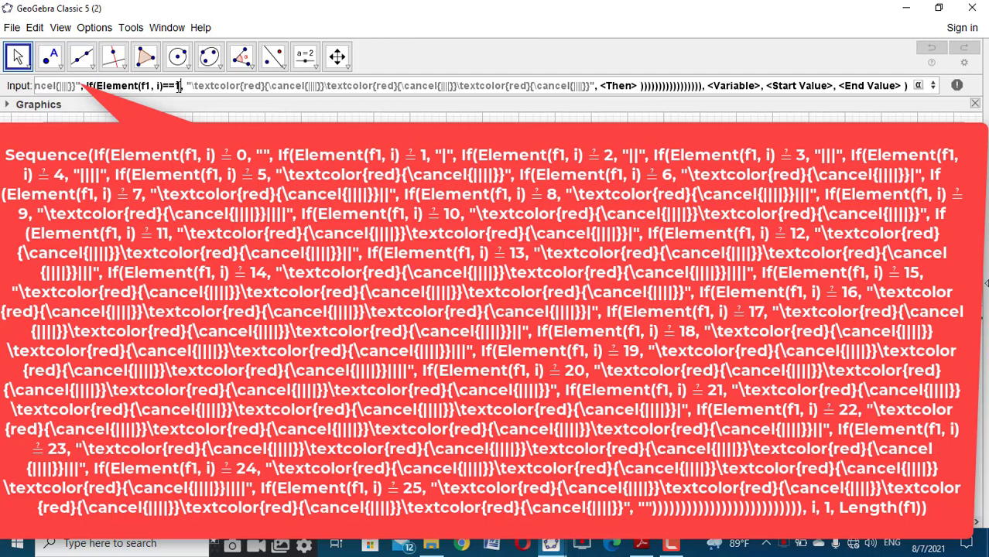
pyautogui.write('6')
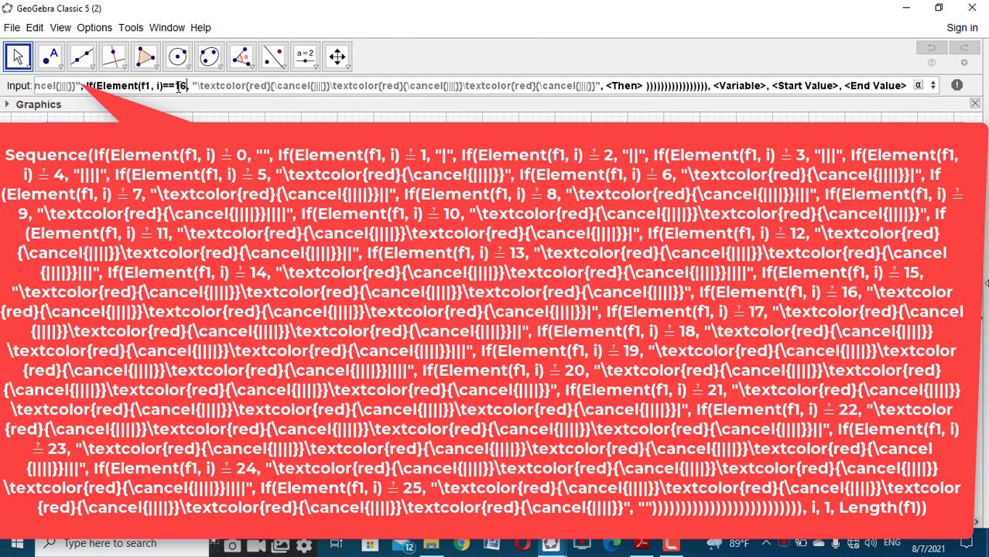
pyautogui.click(597, 87)
pyautogui.write('|')
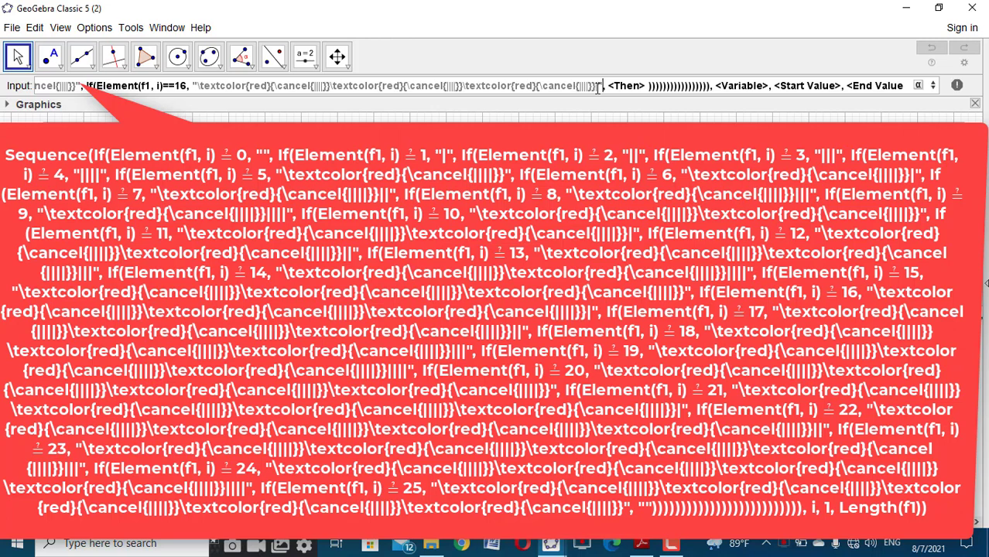
# Step: Nest an eighteenth If in the seventeenth If from the copied three-group clause, returning three cancelled groups plus || when Element(f1, i)==17
pyautogui.press('Tab')
pyautogui.write('if')
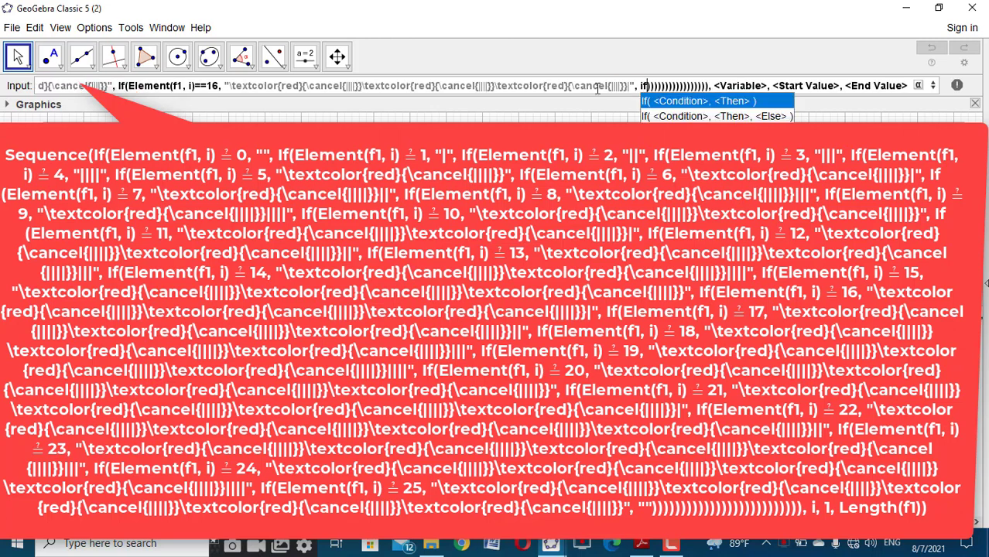
pyautogui.click(688, 102)
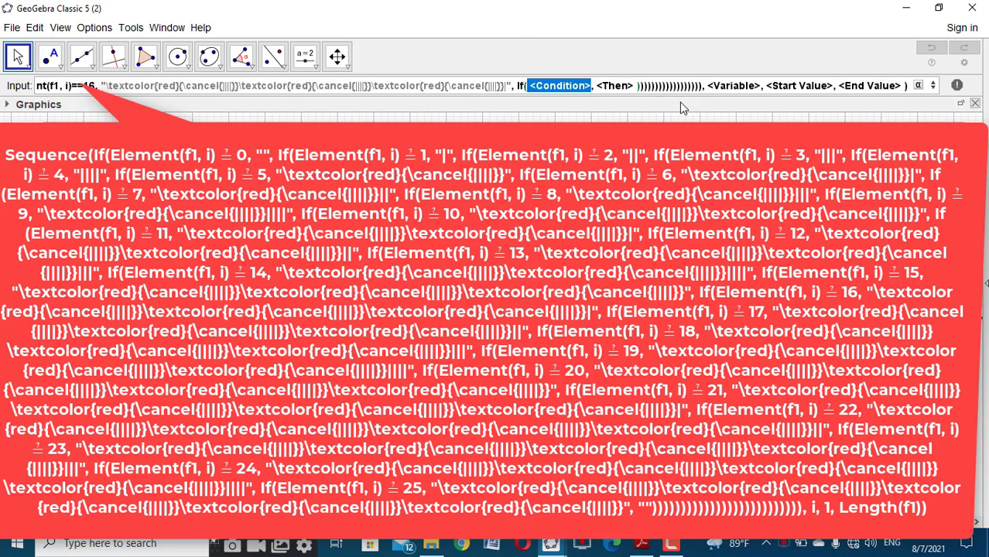
pyautogui.write('Element(f1, i)==15, "\\textcolor{red}{\\cancel{||||}}\\textcolor{red}{\\cancel{||||}}\\textcolor{red}{\\cancel{||||}}"')
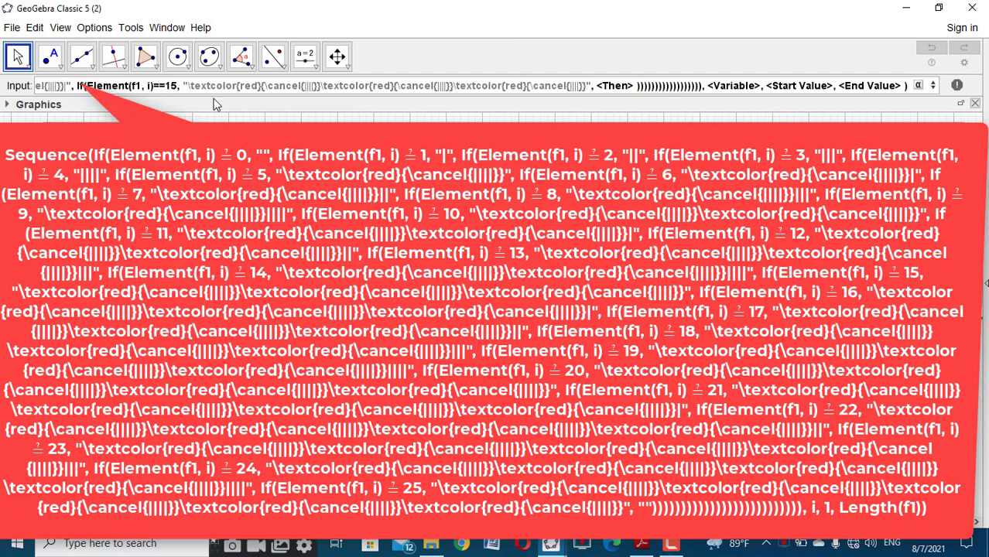
pyautogui.click(177, 87)
pyautogui.press('BackSpace')
pyautogui.write('7')
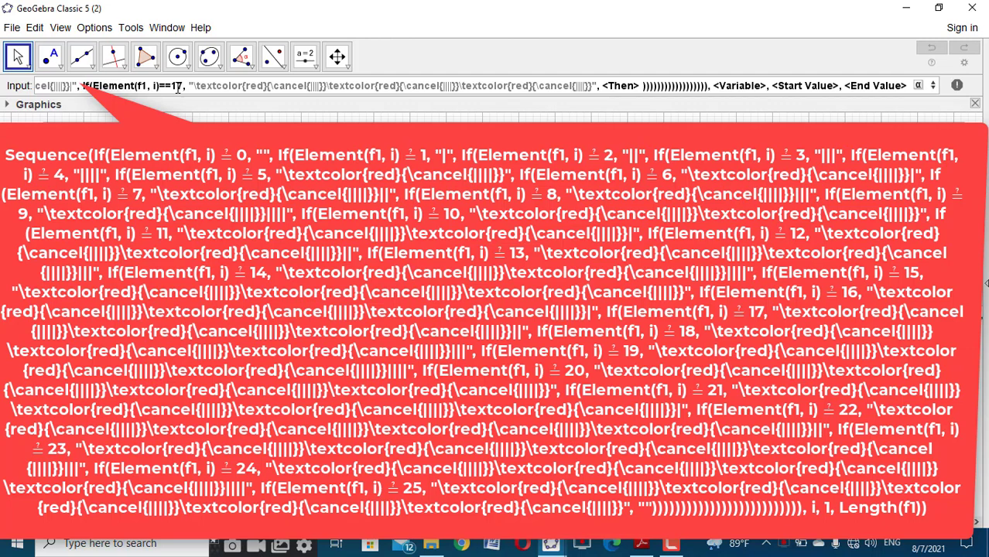
pyautogui.click(589, 85)
pyautogui.click(594, 85)
pyautogui.write('|')
# Step: Nest a nineteenth If in the eighteenth If from the copied three-group clause, returning three cancelled groups plus ||| when Element(f1, i)==18
pyautogui.press('Right')
pyautogui.press('Right')
pyautogui.press('Right')
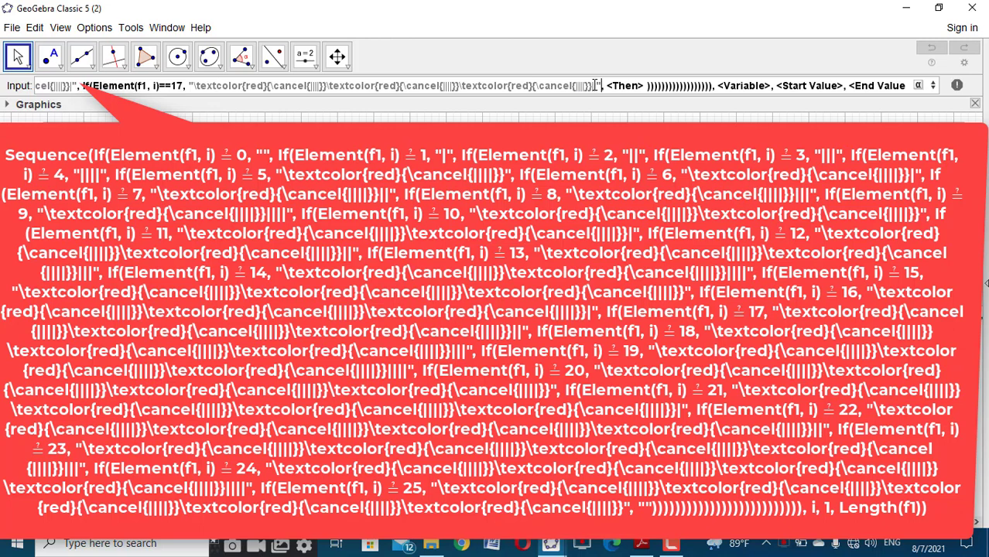
pyautogui.write('If')
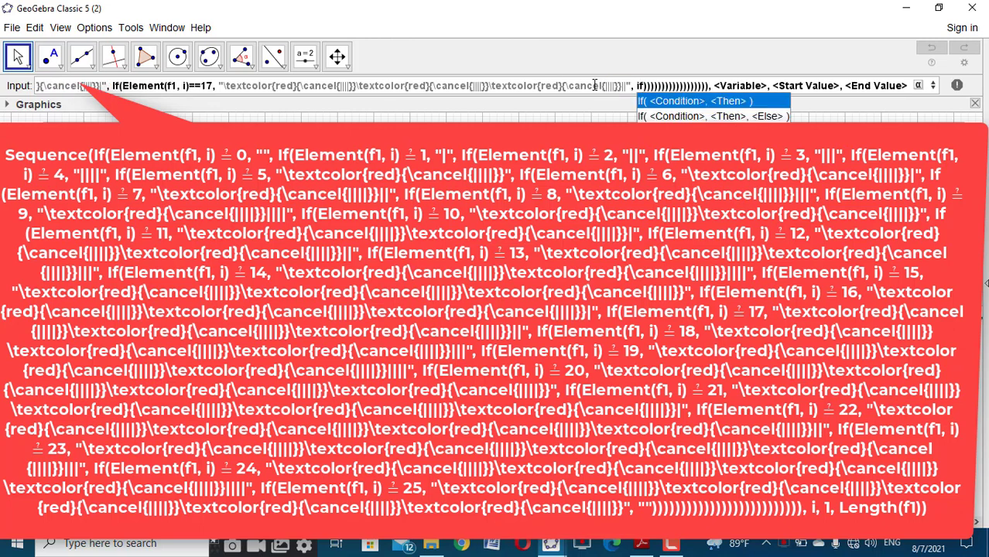
pyautogui.click(669, 104)
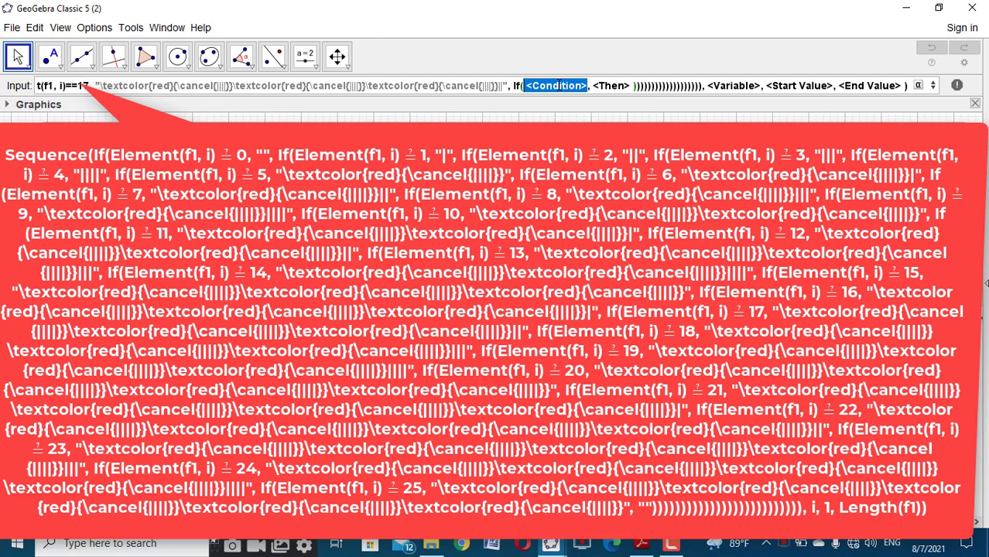
pyautogui.write('Element(f1, i)==15')
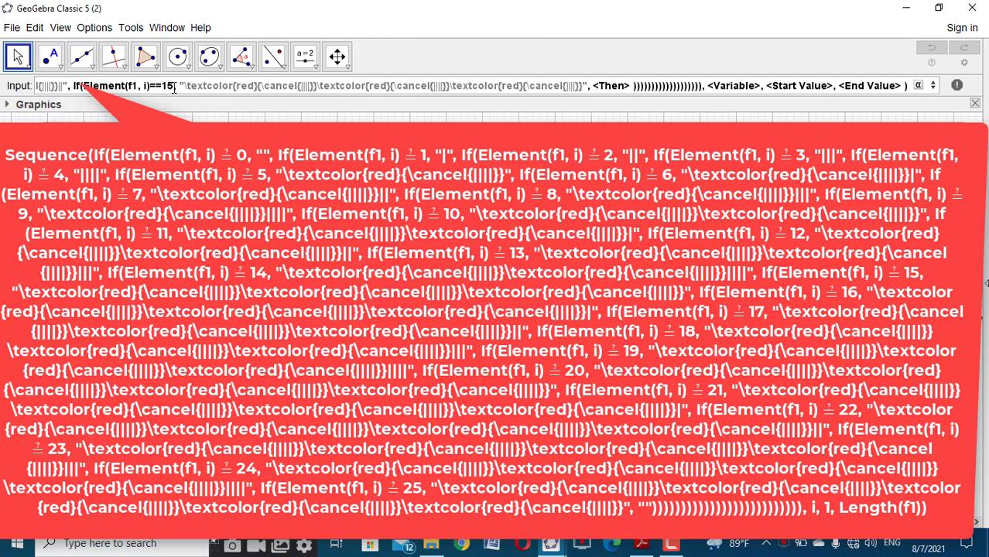
pyautogui.press('BackSpace')
pyautogui.write('8')
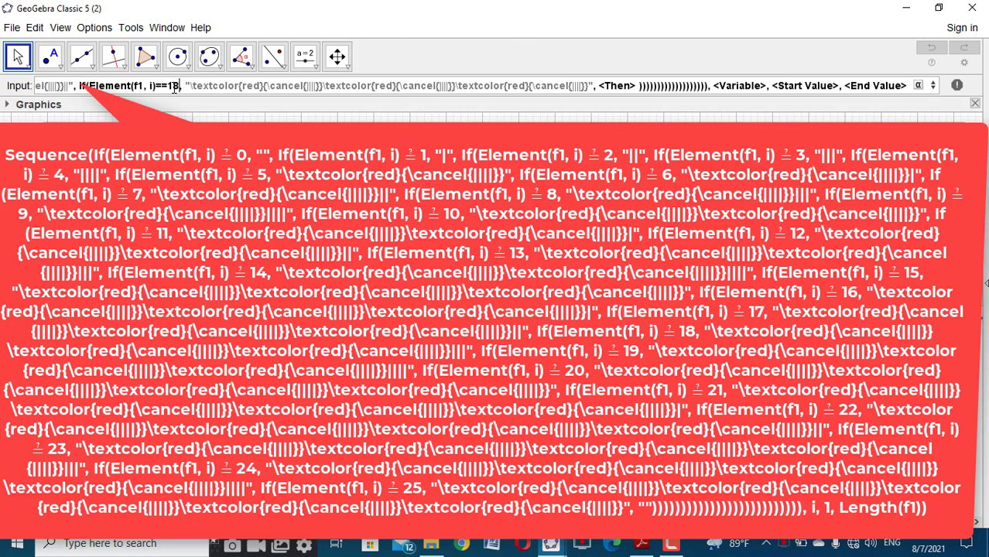
pyautogui.click(588, 86)
pyautogui.write('|||')
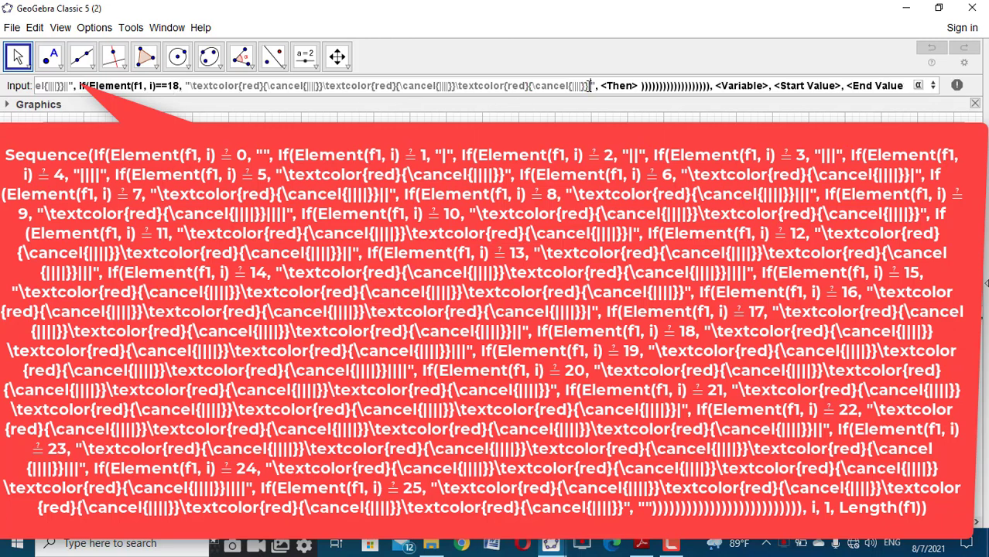
# Step: Nest a twentieth If in the nineteenth If from the copied three-group clause, setting its condition to Element(f1, i)==19
pyautogui.press('Tab')
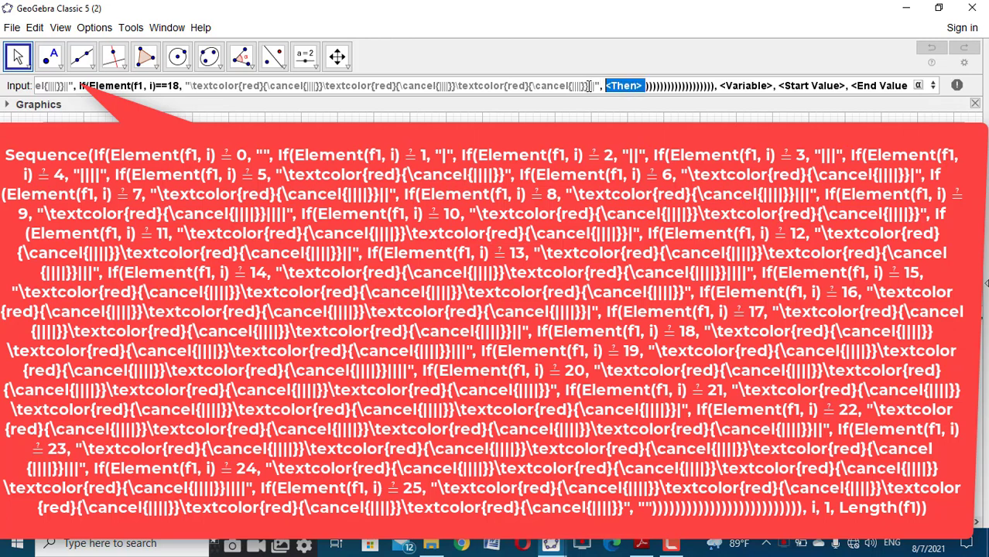
pyautogui.write('if')
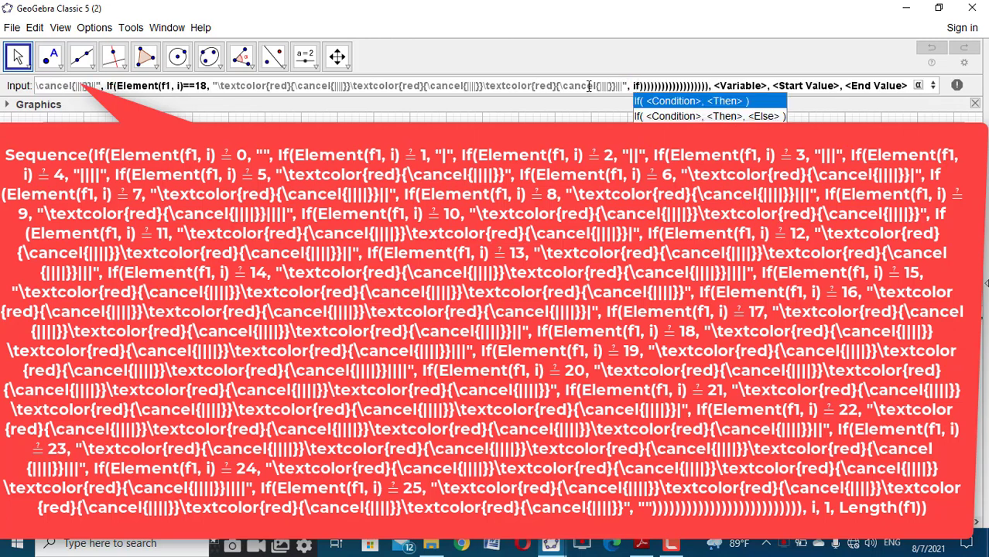
pyautogui.click(655, 100)
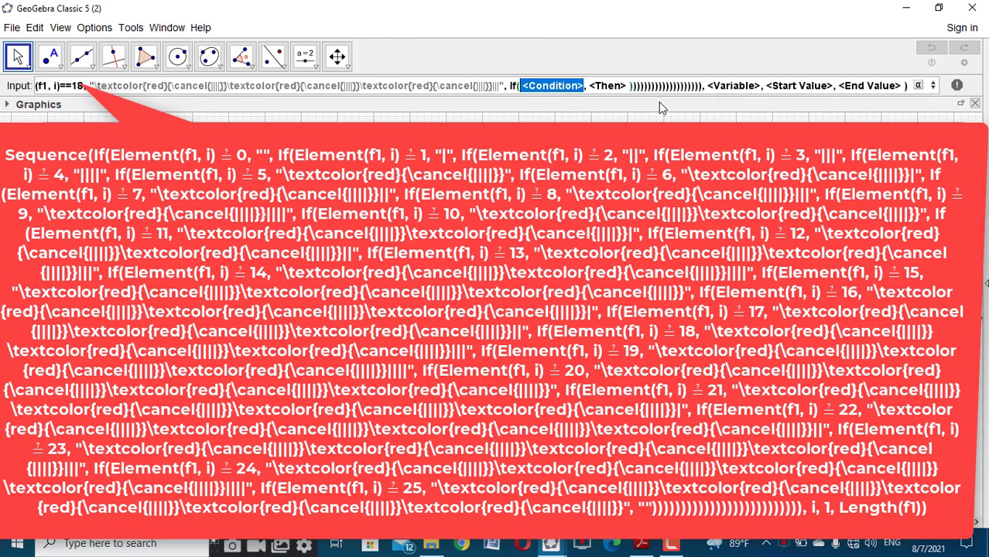
pyautogui.write('Element(f1, i)==18, "\\textcolor{red}{\\cancel{||||}}\\textcolor{red}{\\cancel{||||}}\\textcolor{red}{\\cancel{||||}}"')
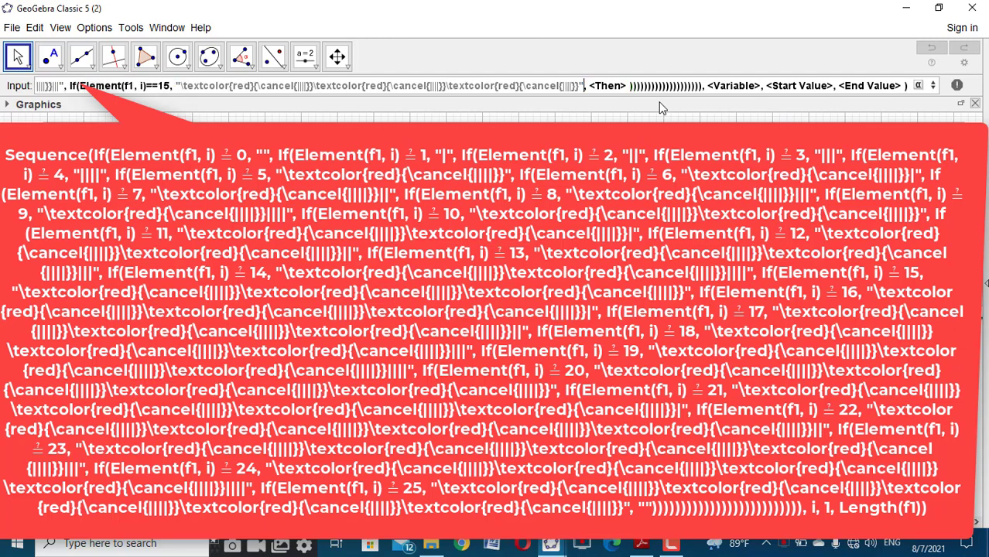
pyautogui.click(169, 86)
pyautogui.press('BackSpace')
pyautogui.write('5')
pyautogui.press('BackSpace')
pyautogui.write('9')
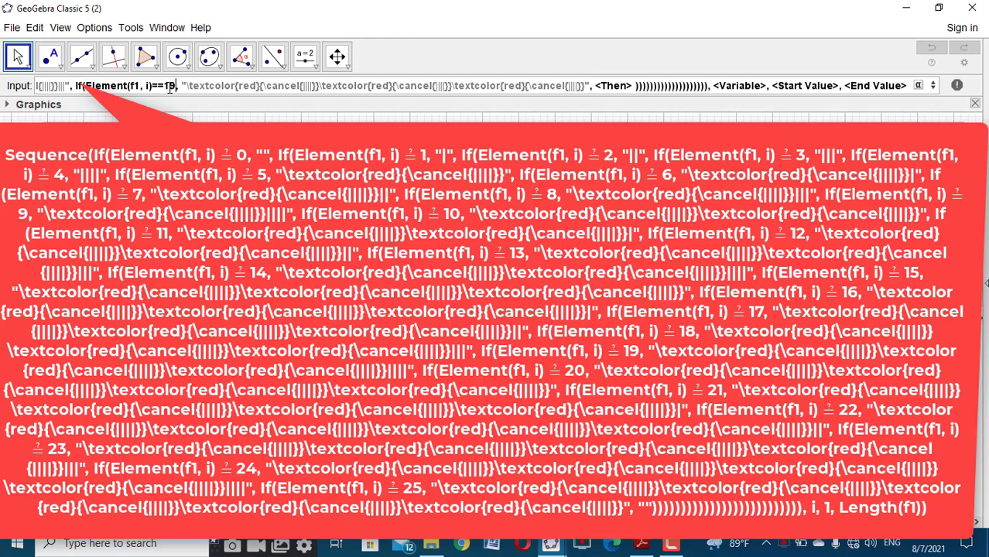
# Step: Append |||| to the value-19 tally string and nest an If(<Condition>, <Then>) after it, filled with the copied Element(f1, i)==15 clause
pyautogui.click(586, 86)
pyautogui.write('||||')
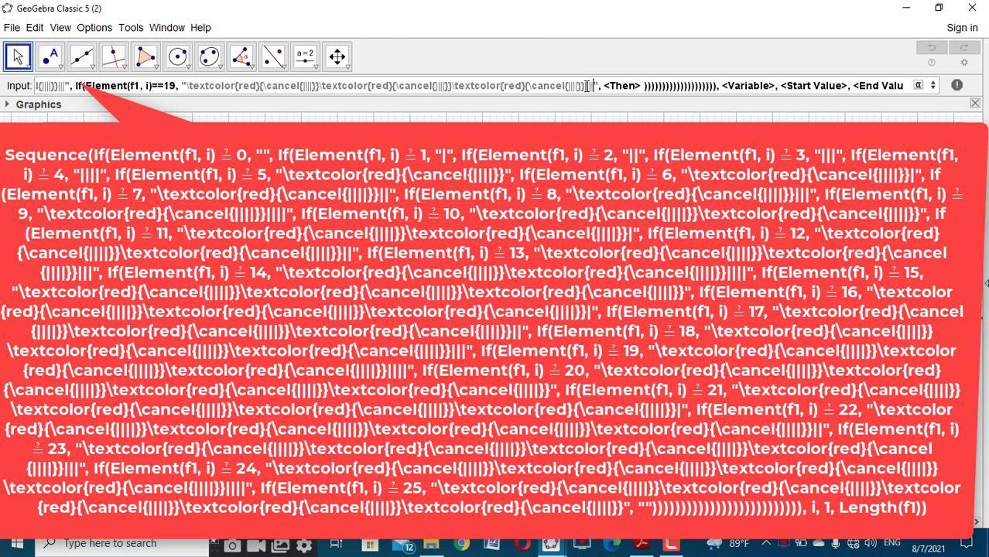
pyautogui.press('Tab')
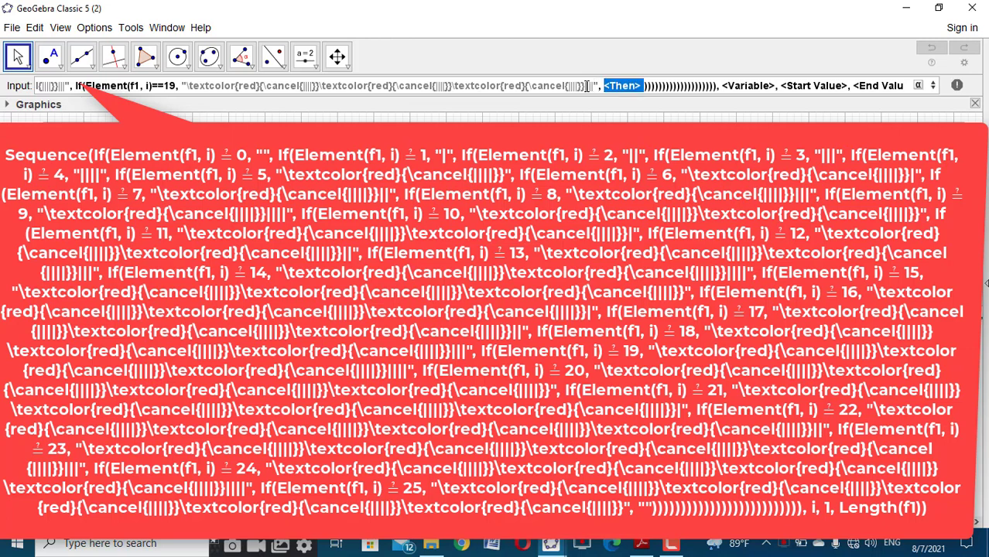
pyautogui.write('if')
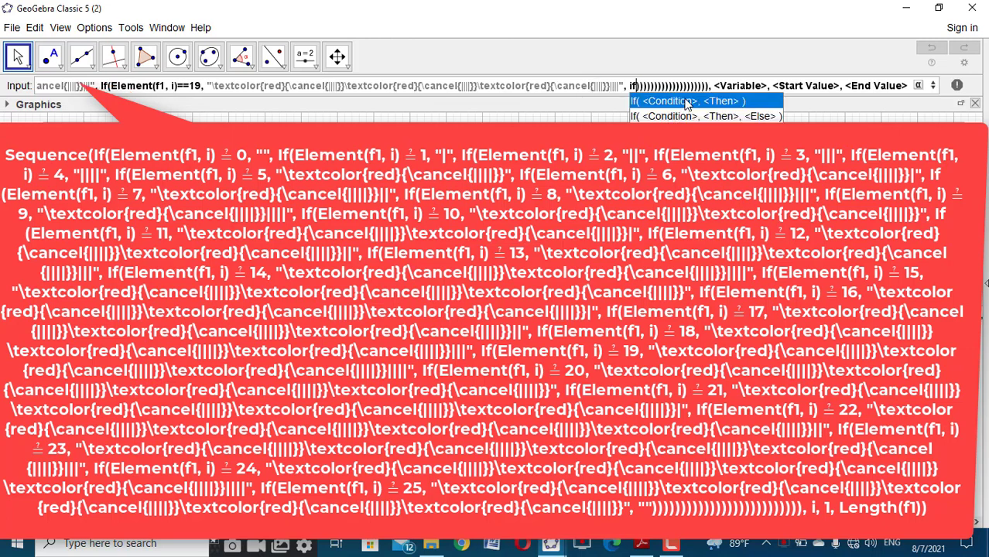
pyautogui.click(686, 101)
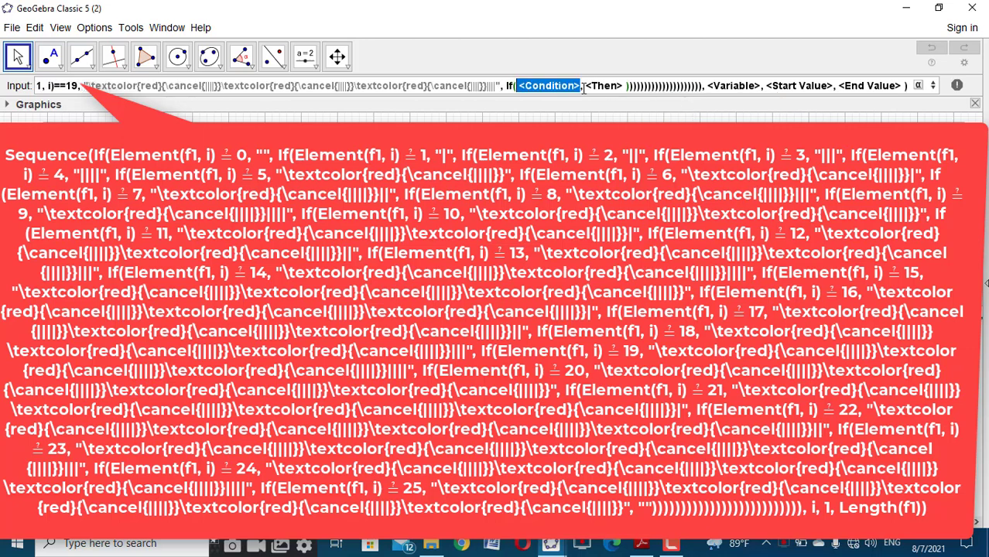
pyautogui.write('Element(f1, i)==15, "\\textcolor{red}{\\cancel{||||}}\\textcolor{red}{\\cancel{||||}}\\textcolor{red}{\\cancel{||||}}"')
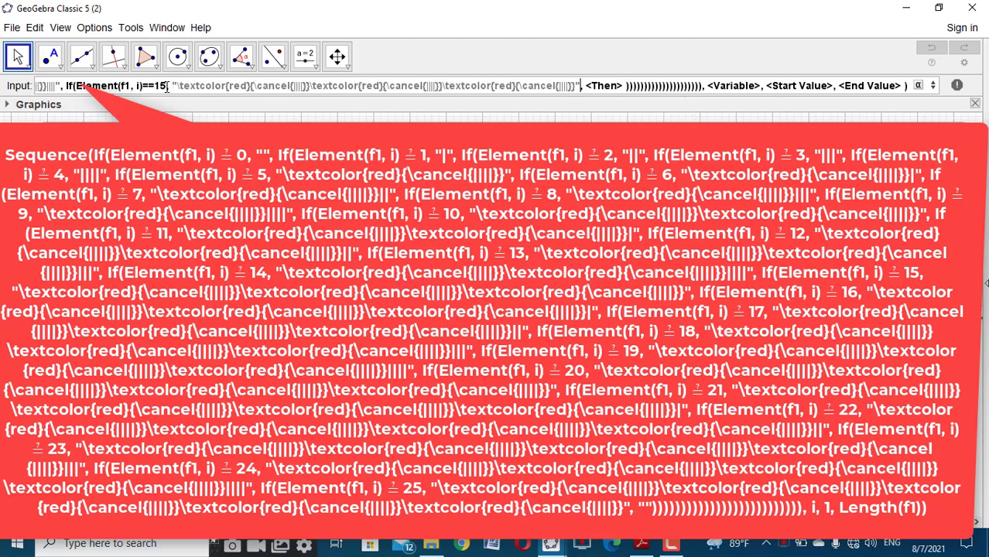
# Step: Change the new clause's condition to Element(f1, i)==20 and add a fourth \textcolor{red}{\cancel{||||}} group to its string
pyautogui.press('BackSpace')
pyautogui.press('BackSpace')
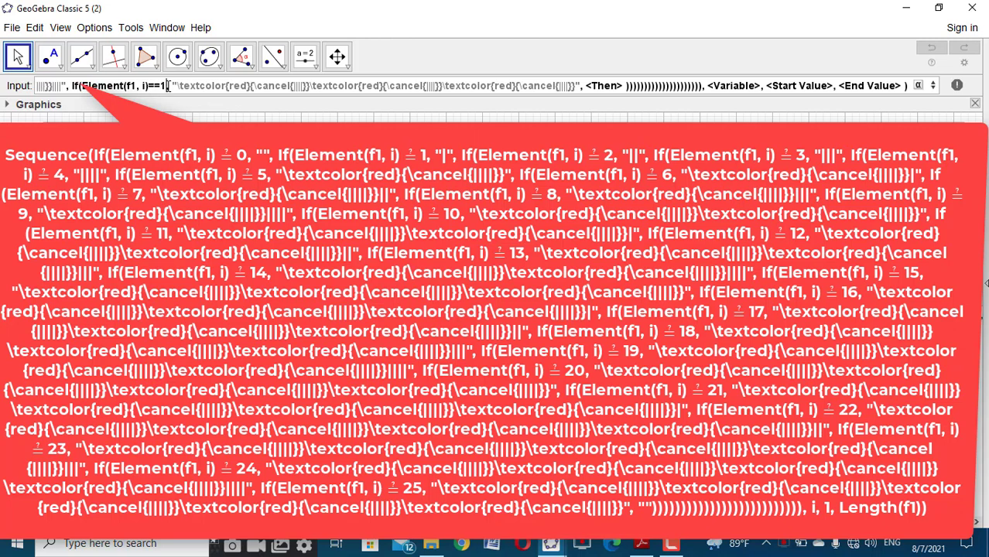
pyautogui.write('20,')
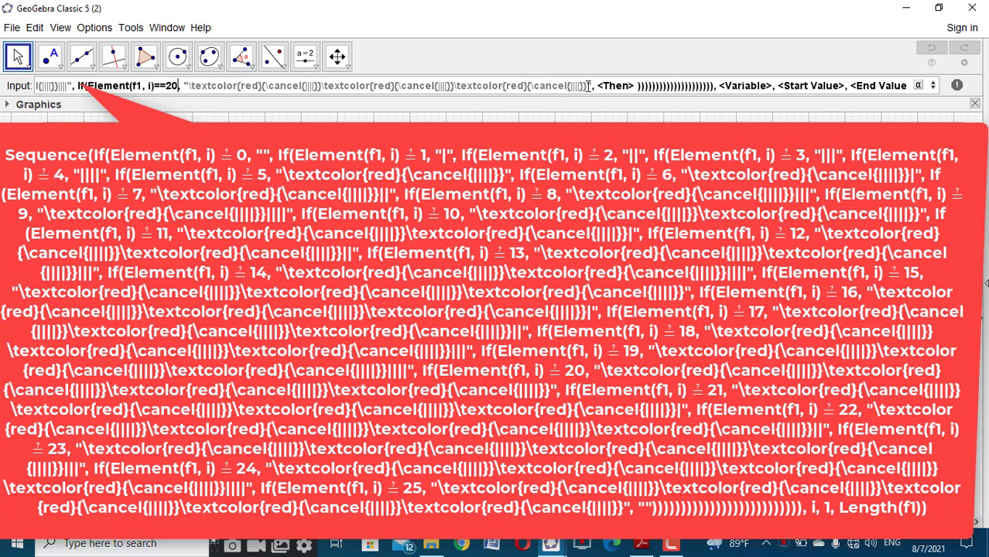
pyautogui.moveTo(587, 87); pyautogui.dragTo(441, 88)
pyautogui.hotkey('ctrl', 'c')
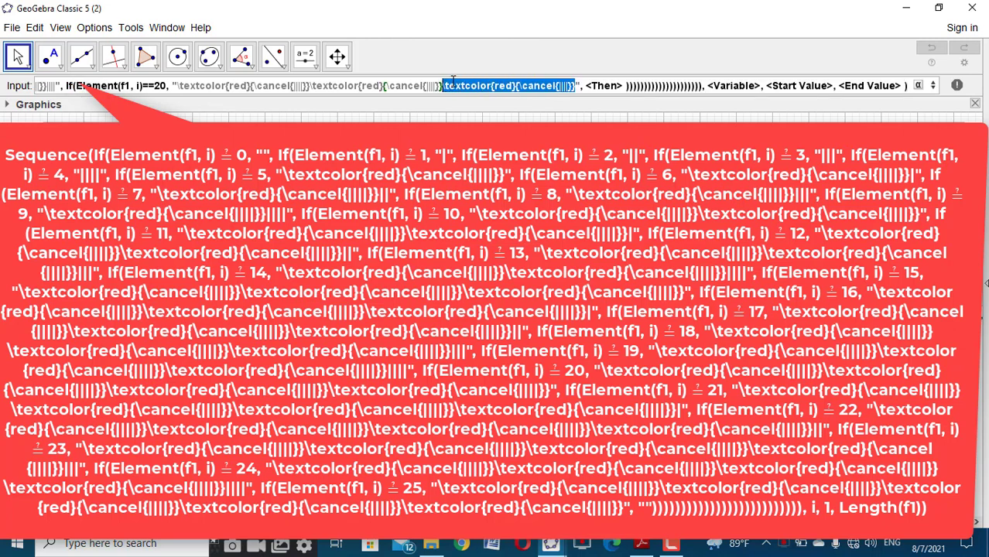
pyautogui.click(574, 87)
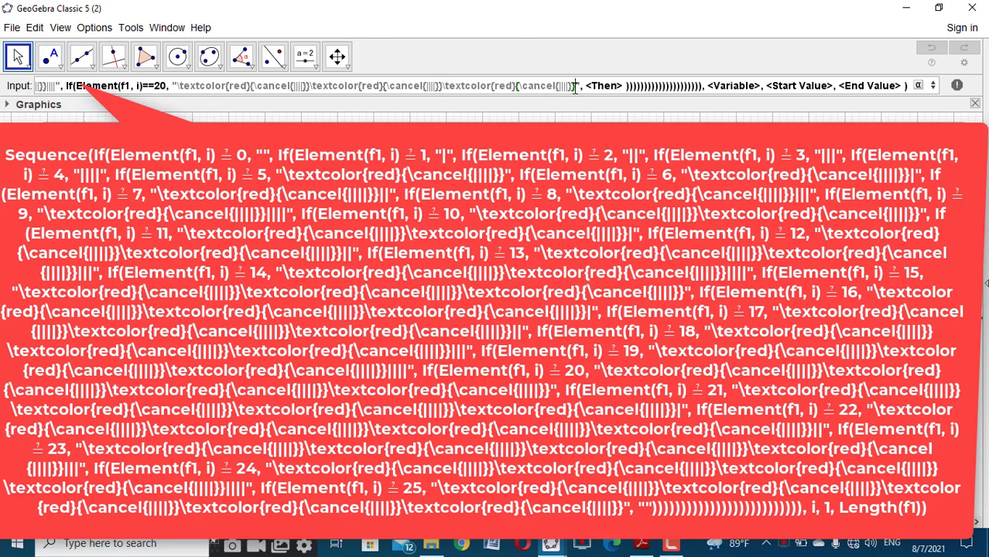
pyautogui.hotkey('ctrl', 'v')
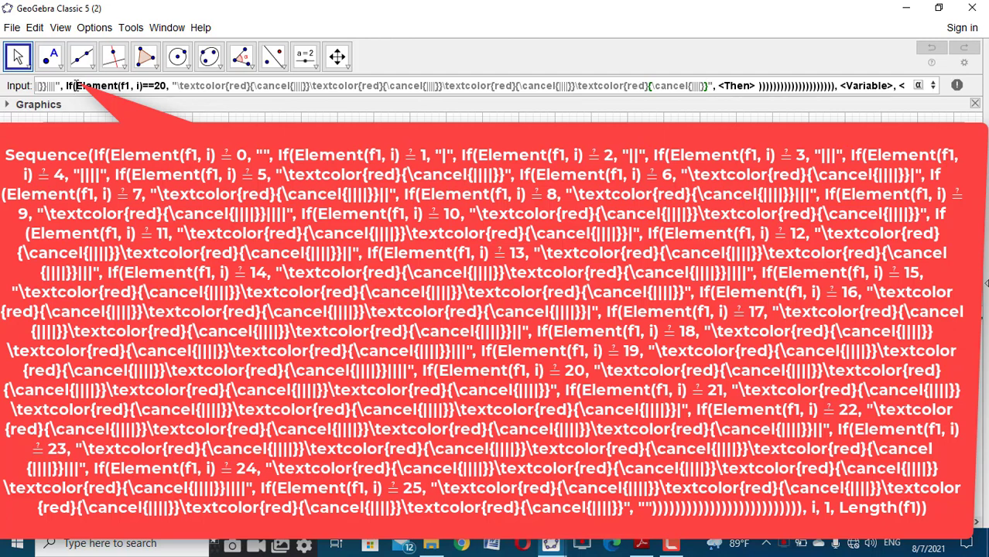
# Step: Copy the value-20 condition and tally string, and paste them into another If(<Condition>, <Then>) nested in its Then argument
pyautogui.moveTo(75, 87); pyautogui.dragTo(712, 82)
pyautogui.hotkey('ctrl', 'c')
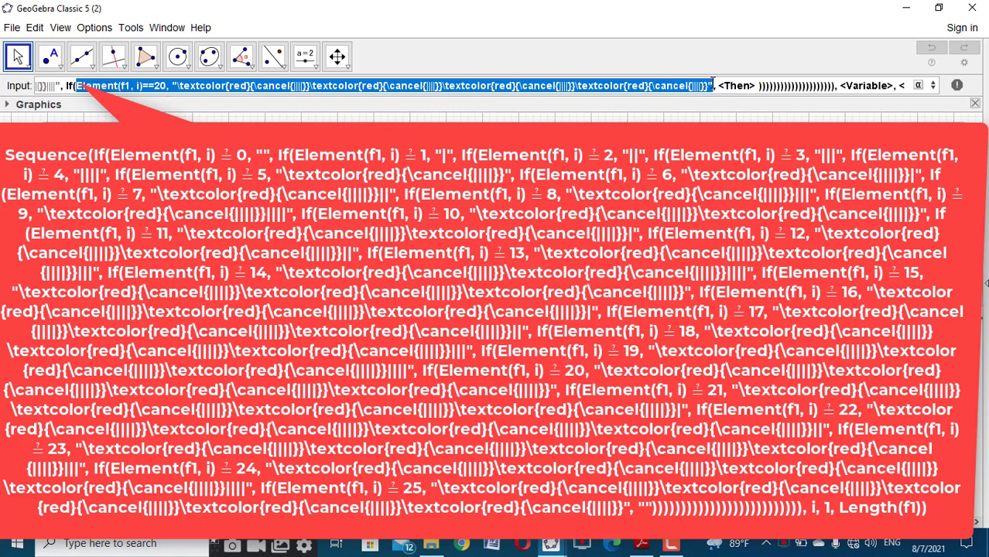
pyautogui.moveTo(712, 82); pyautogui.dragTo(707, 86)
pyautogui.click(707, 86)
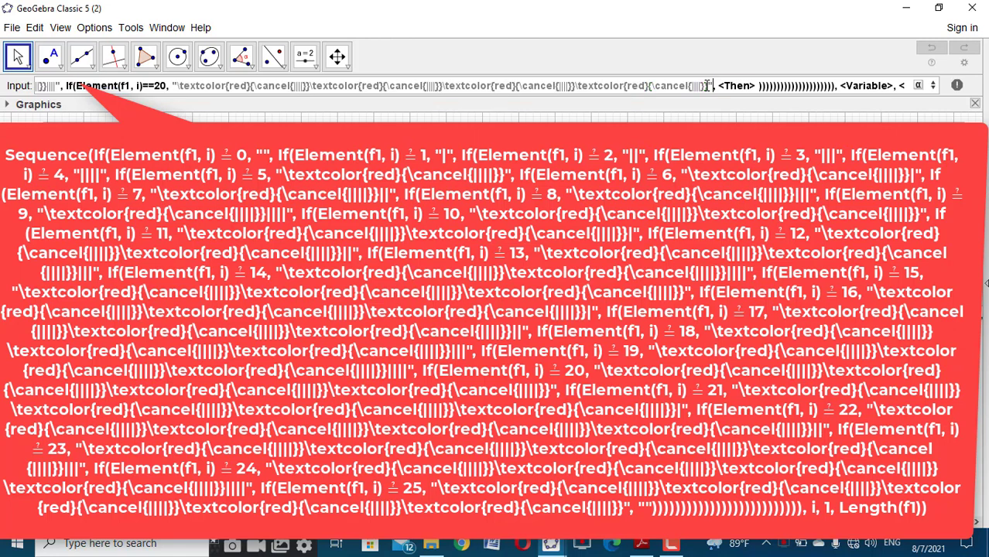
pyautogui.press('Tab')
pyautogui.write('if')
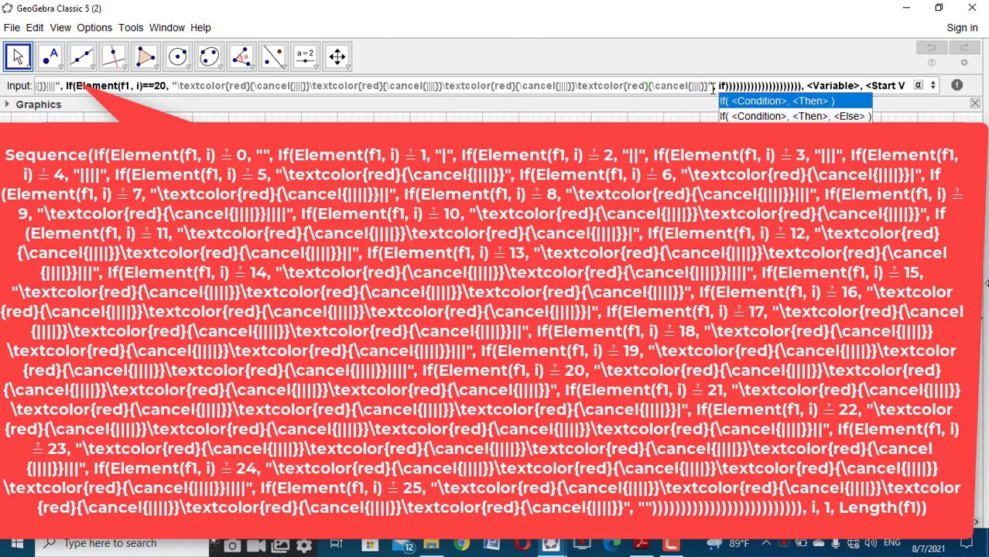
pyautogui.click(738, 103)
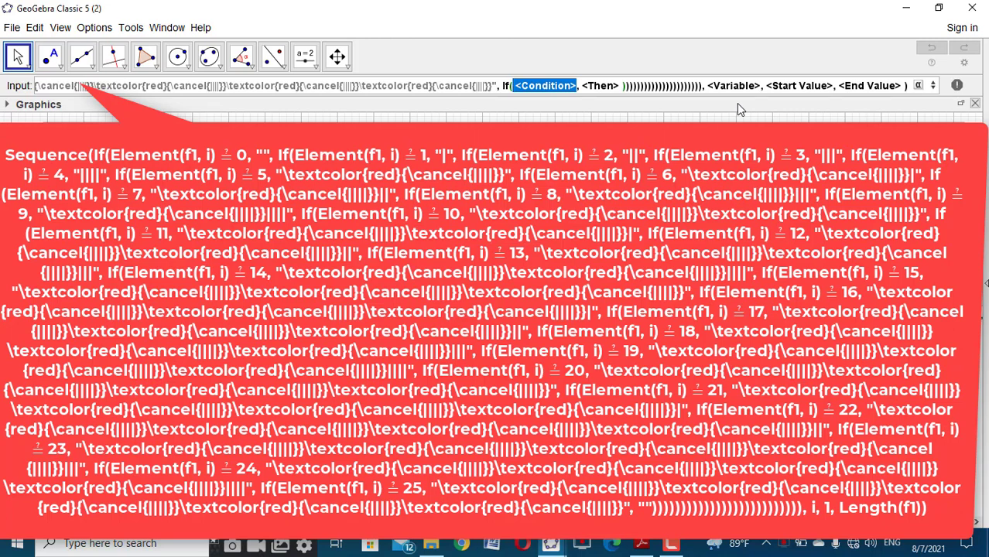
pyautogui.hotkey('ctrl', 'v')
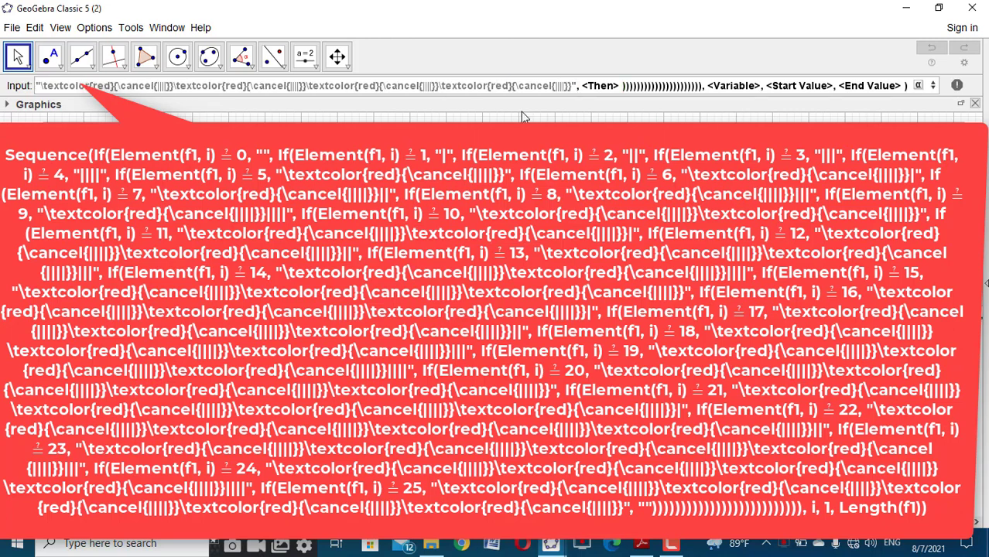
# Step: Change the pasted clause's condition to Element(f1, i)==21
pyautogui.click(93, 82)
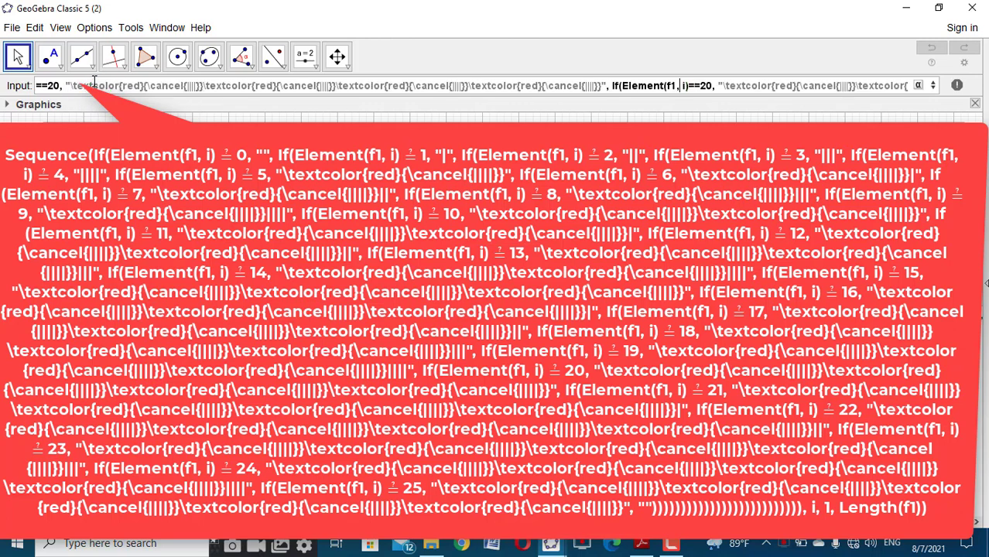
pyautogui.press('Left')
pyautogui.press('Left')
pyautogui.press('Left')
pyautogui.press('Right')
pyautogui.press('Right')
pyautogui.press('Right')
pyautogui.press('Right')
pyautogui.press('Right')
pyautogui.press('Right')
pyautogui.press('Right')
pyautogui.press('Right')
pyautogui.press('Right')
pyautogui.press('Right')
pyautogui.press('Right')
pyautogui.press('Right')
pyautogui.press('Right')
pyautogui.press('Right')
pyautogui.press('Right')
pyautogui.press('Right')
pyautogui.press('Right')
pyautogui.press('Right')
pyautogui.press('Right')
pyautogui.press('Right')
pyautogui.press('Right')
pyautogui.press('Right')
pyautogui.press('Right')
pyautogui.press('Right')
pyautogui.press('Right')
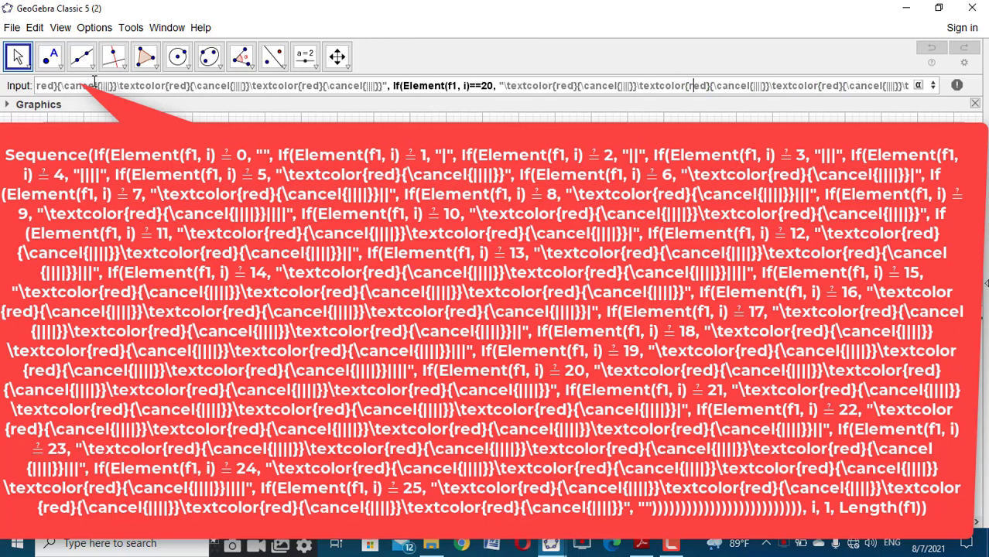
pyautogui.press('Right')
pyautogui.press('Right')
pyautogui.press('Right')
pyautogui.press('Right')
pyautogui.press('Right')
pyautogui.press('Right')
pyautogui.press('Right')
pyautogui.press('Right')
pyautogui.press('Right')
pyautogui.press('Right')
pyautogui.press('Right')
pyautogui.press('Right')
pyautogui.press('Right')
pyautogui.press('Right')
pyautogui.press('Right')
pyautogui.press('Right')
pyautogui.press('Right')
pyautogui.press('Right')
pyautogui.press('Right')
pyautogui.press('Right')
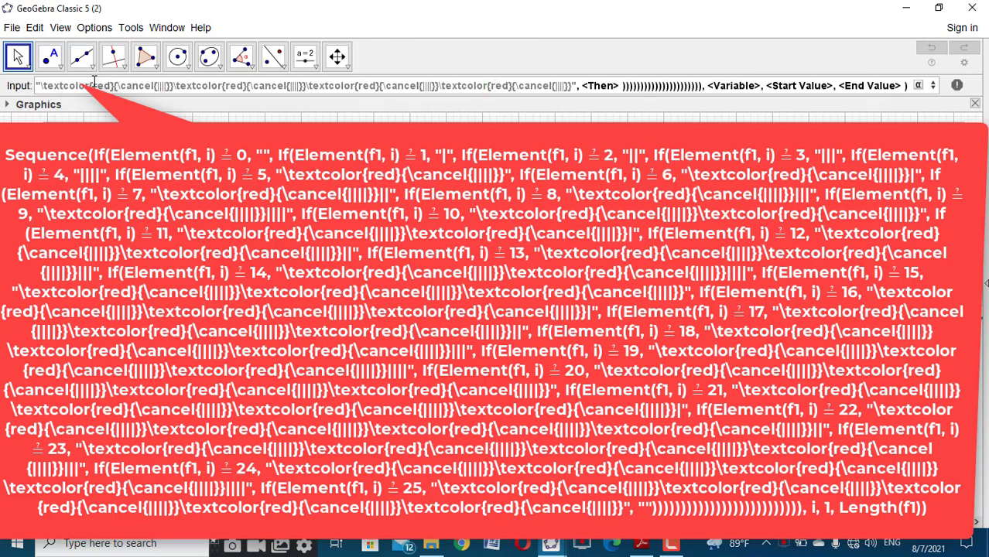
pyautogui.press('Left')
pyautogui.press('Left')
pyautogui.press('Left')
pyautogui.press('Left')
pyautogui.press('Left')
pyautogui.press('Left')
pyautogui.press('Left')
pyautogui.press('Left')
pyautogui.press('Left')
pyautogui.press('Left')
pyautogui.press('Left')
pyautogui.press('Left')
pyautogui.press('Left')
pyautogui.press('Left')
pyautogui.press('Left')
pyautogui.press('Left')
pyautogui.press('Left')
pyautogui.press('Left')
pyautogui.press('Left')
pyautogui.press('Left')
pyautogui.press('Left')
pyautogui.press('Left')
pyautogui.press('Left')
pyautogui.press('Left')
pyautogui.press('Left')
pyautogui.press('Left')
pyautogui.press('Left')
pyautogui.press('Left')
pyautogui.press('Left')
pyautogui.press('Left')
pyautogui.press('Left')
pyautogui.press('Left')
pyautogui.press('Left')
pyautogui.press('Left')
pyautogui.press('Left')
pyautogui.press('Left')
pyautogui.press('Left')
pyautogui.press('Left')
pyautogui.press('Left')
pyautogui.press('Left')
pyautogui.press('Left')
pyautogui.press('Left')
pyautogui.press('Left')
pyautogui.press('Left')
pyautogui.press('Left')
pyautogui.press('Left')
pyautogui.press('Left')
pyautogui.press('Left')
pyautogui.press('Left')
pyautogui.press('Left')
pyautogui.press('Left')
pyautogui.press('Left')
pyautogui.press('Left')
pyautogui.press('Left')
pyautogui.press('Left')
pyautogui.press('Left')
pyautogui.press('Left')
pyautogui.press('Left')
pyautogui.press('Left')
pyautogui.press('Left')
pyautogui.press('Left')
pyautogui.press('Left')
pyautogui.press('Left')
pyautogui.press('Left')
pyautogui.press('Left')
pyautogui.press('Left')
pyautogui.press('Left')
pyautogui.press('Left')
pyautogui.press('Left')
pyautogui.press('Left')
pyautogui.press('Left')
pyautogui.press('Left')
pyautogui.press('Left')
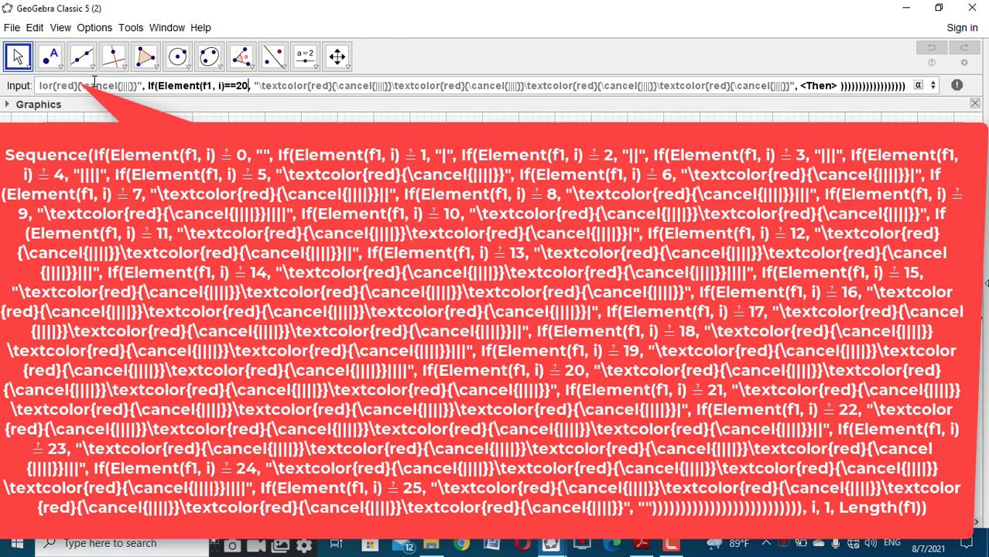
pyautogui.press('BackSpace')
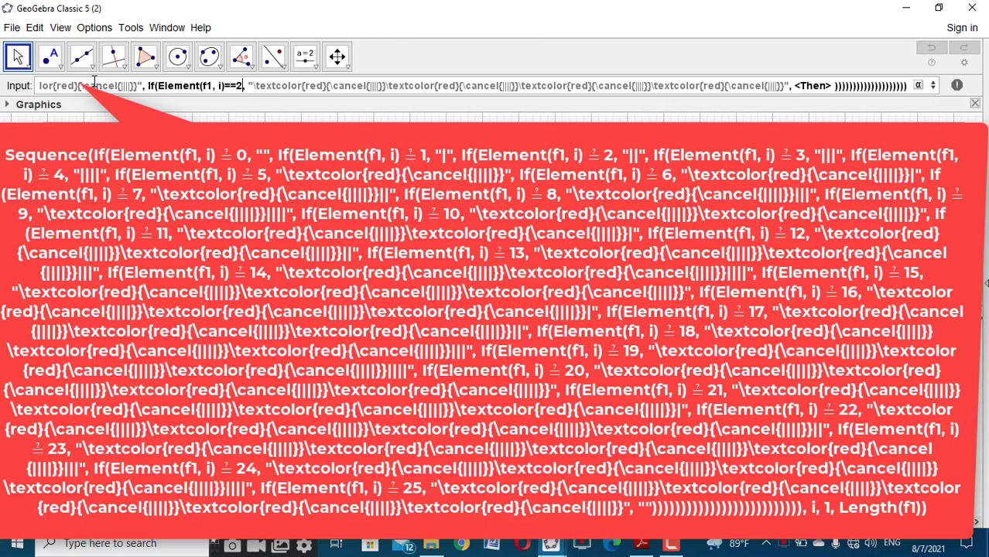
pyautogui.write('1')
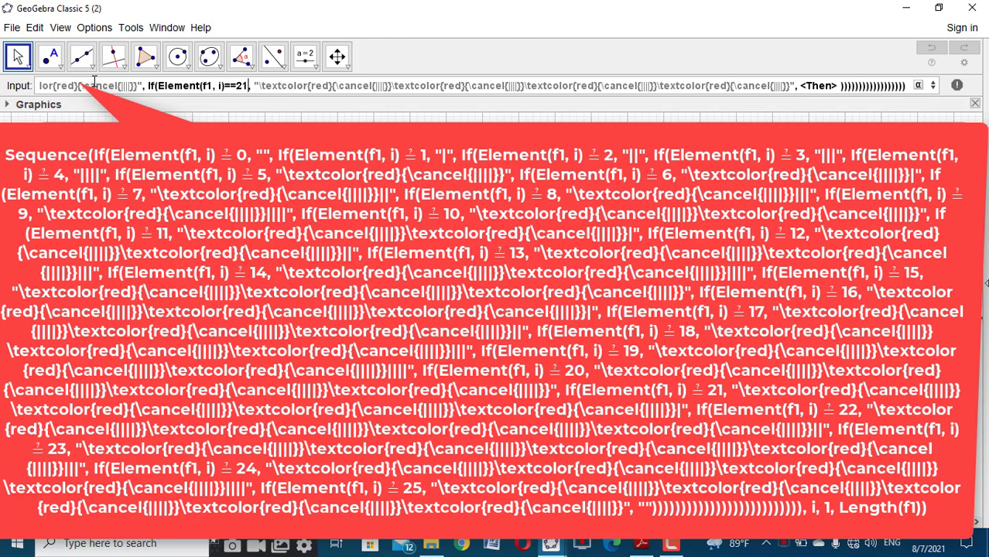
# Step: Nest another If(<Condition>, <Then>) after the value-21 tally string and paste the copied value-20 condition and string into it
pyautogui.click(785, 85)
pyautogui.press('Right')
pyautogui.press('Right')
pyautogui.press('Right')
pyautogui.write('if')
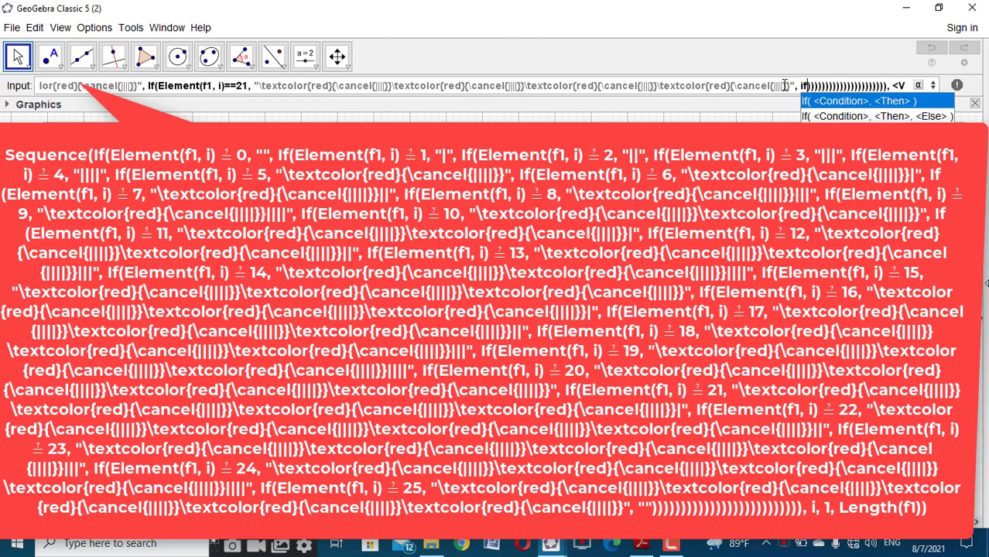
pyautogui.click(825, 106)
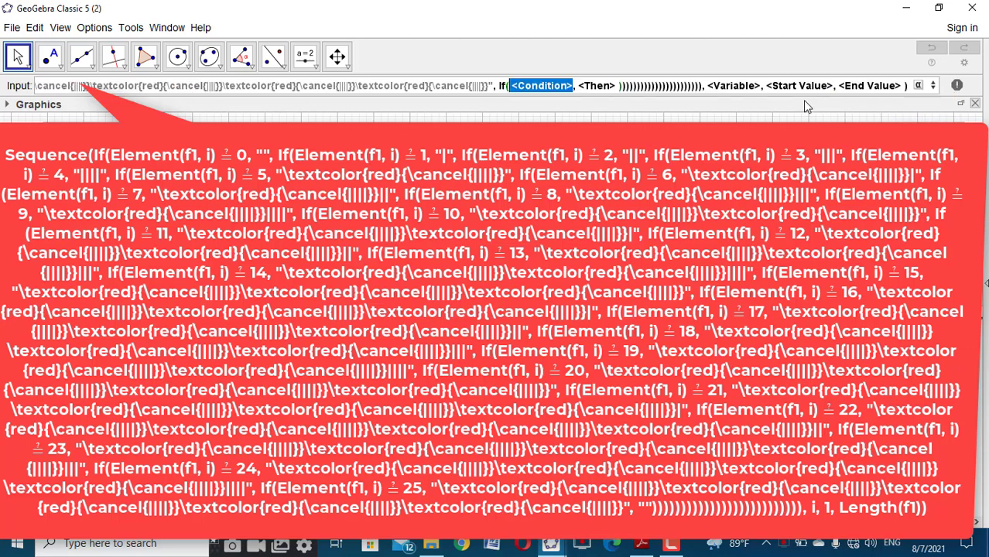
pyautogui.hotkey('ctrl', 'v')
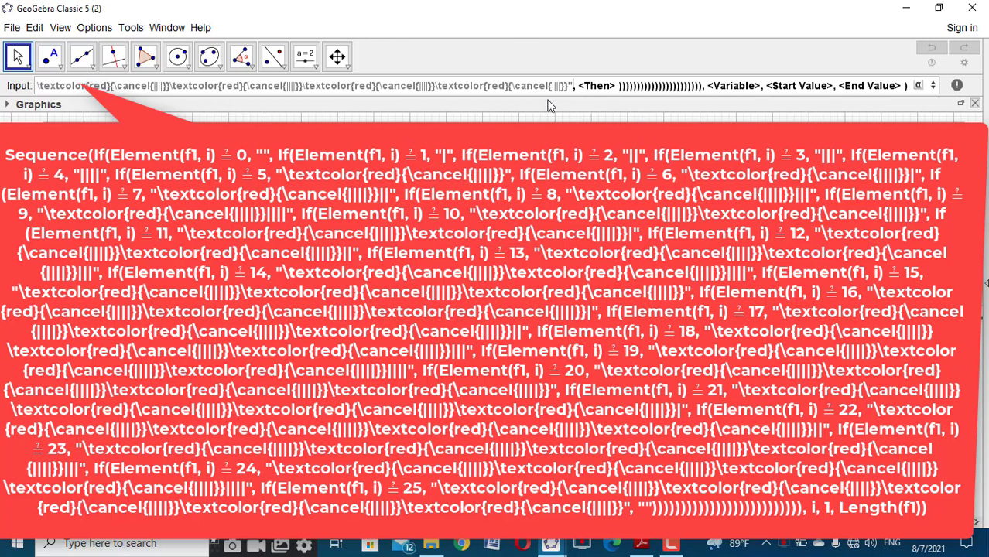
# Step: Append || to the pasted tally string and change its clause's condition to Element(f1, i)==22
pyautogui.press('Left')
pyautogui.write('|')
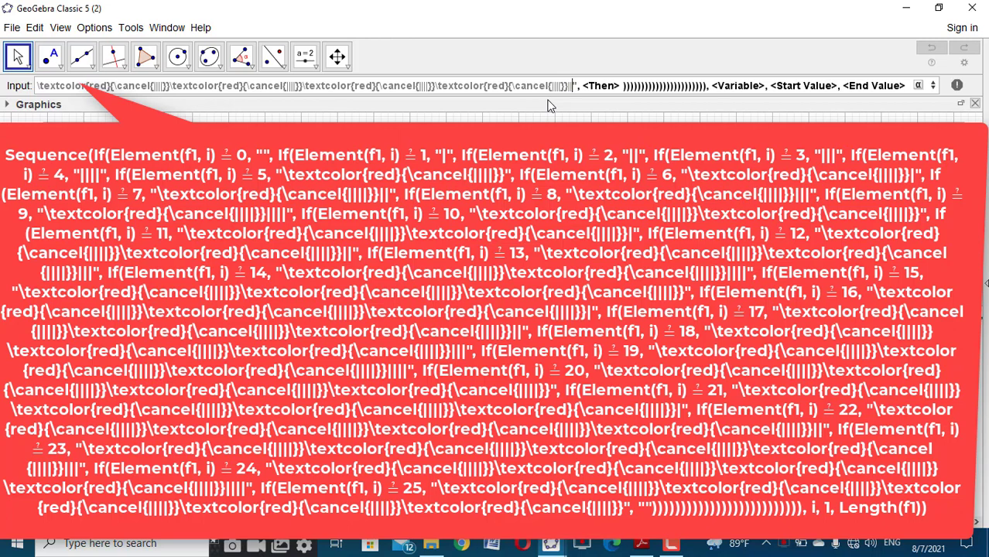
pyautogui.press('Left')
pyautogui.press('Left')
pyautogui.press('Left')
pyautogui.press('Left')
pyautogui.press('Left')
pyautogui.press('Left')
pyautogui.press('Left')
pyautogui.press('Left')
pyautogui.press('Left')
pyautogui.press('Left')
pyautogui.press('Left')
pyautogui.press('Left')
pyautogui.press('Left')
pyautogui.press('Left')
pyautogui.press('Left')
pyautogui.press('Left')
pyautogui.press('Left')
pyautogui.press('Left')
pyautogui.press('Left')
pyautogui.press('Left')
pyautogui.press('Left')
pyautogui.press('Left')
pyautogui.press('Left')
pyautogui.press('Left')
pyautogui.press('Left')
pyautogui.press('Left')
pyautogui.press('Left')
pyautogui.press('Left')
pyautogui.press('Left')
pyautogui.press('Left')
pyautogui.press('Left')
pyautogui.press('Left')
pyautogui.press('Left')
pyautogui.press('Left')
pyautogui.press('Left')
pyautogui.press('Left')
pyautogui.press('Left')
pyautogui.press('Left')
pyautogui.press('Left')
pyautogui.press('Left')
pyautogui.press('Left')
pyautogui.press('Left')
pyautogui.press('Left')
pyautogui.press('Left')
pyautogui.press('Left')
pyautogui.press('Left')
pyautogui.press('Left')
pyautogui.press('Left')
pyautogui.press('Left')
pyautogui.press('Left')
pyautogui.press('Left')
pyautogui.press('Left')
pyautogui.press('Left')
pyautogui.press('Left')
pyautogui.press('Left')
pyautogui.press('Left')
pyautogui.press('Left')
pyautogui.press('Left')
pyautogui.press('Left')
pyautogui.press('Left')
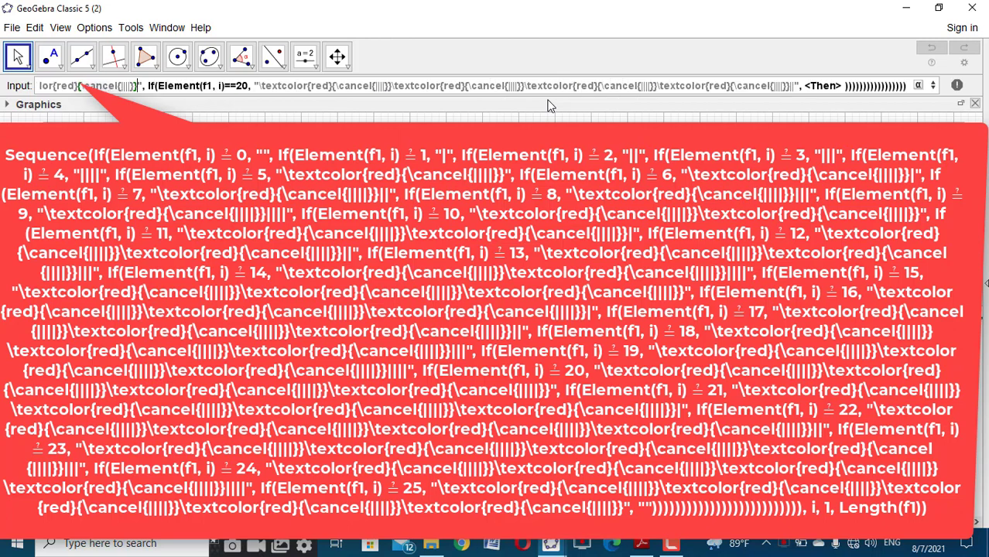
pyautogui.press('Right')
pyautogui.press('Right')
pyautogui.press('Right')
pyautogui.press('Right')
pyautogui.press('Right')
pyautogui.press('Right')
pyautogui.press('Right')
pyautogui.press('Right')
pyautogui.press('Right')
pyautogui.press('Right')
pyautogui.press('Right')
pyautogui.press('Right')
pyautogui.press('Right')
pyautogui.press('Right')
pyautogui.press('Right')
pyautogui.press('Right')
pyautogui.press('BackSpace')
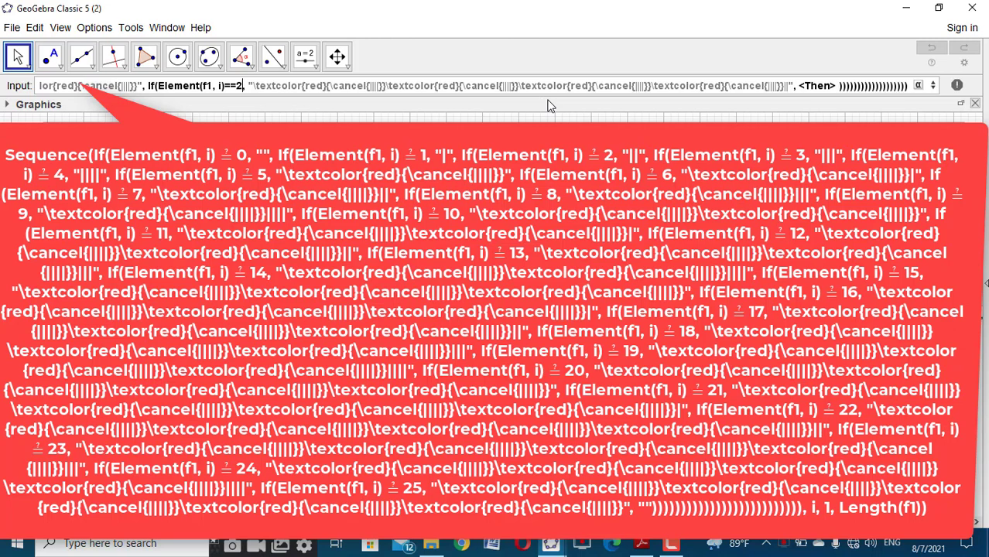
pyautogui.write('2')
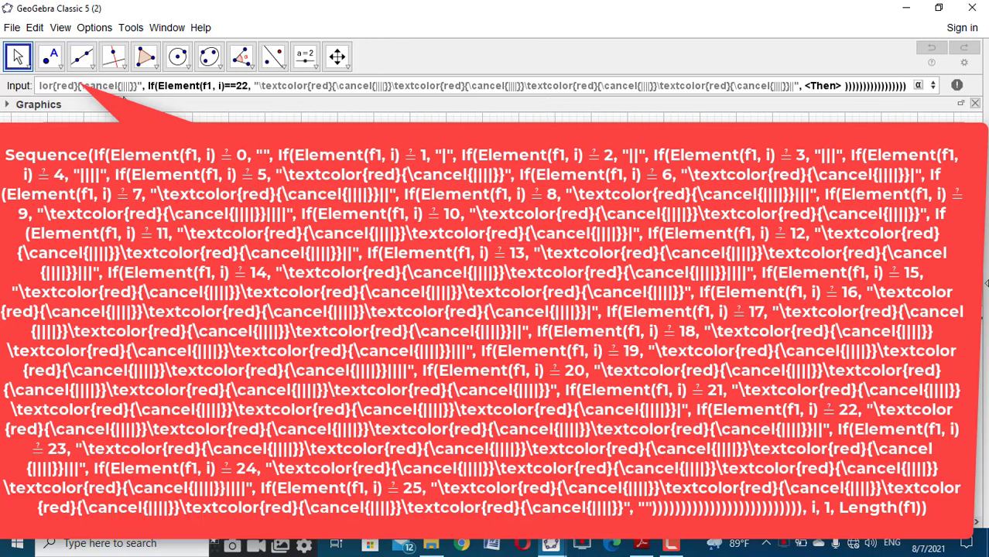
# Step: Append the missing | to the end of the value-21 tally string
pyautogui.click(138, 85)
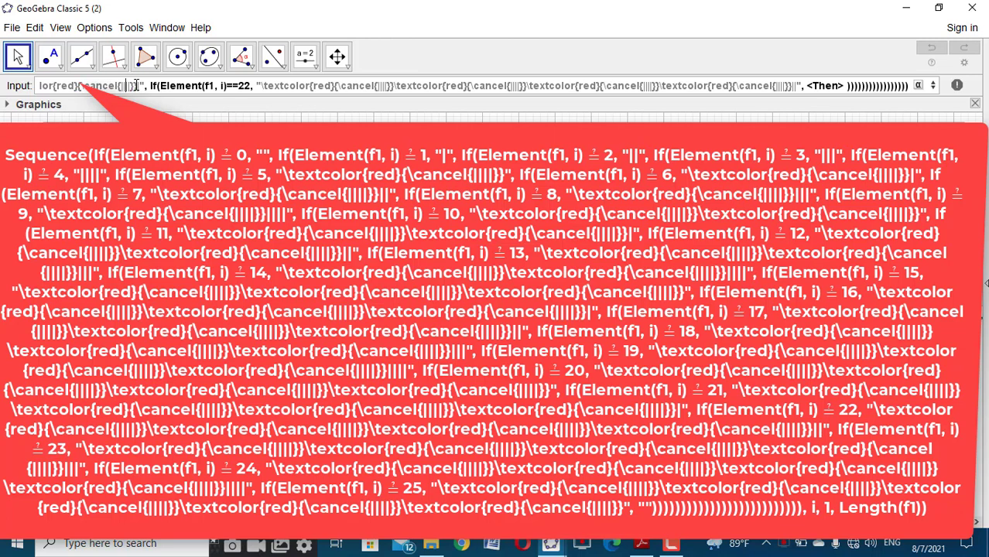
pyautogui.write('\\textcolor{red}{\\cancel{||||}}')
# Step: Go back through the command to check the value-21 clause's tally string and condition against the value-20 clause
pyautogui.press('Left')
pyautogui.press('Left')
pyautogui.press('Left')
pyautogui.press('Left')
pyautogui.press('Left')
pyautogui.press('Left')
pyautogui.press('Left')
pyautogui.press('Left')
pyautogui.press('Left')
pyautogui.press('Left')
pyautogui.press('Left')
pyautogui.press('Left')
pyautogui.press('Left')
pyautogui.press('Left')
pyautogui.press('Left')
pyautogui.press('Left')
pyautogui.press('Left')
pyautogui.press('Left')
pyautogui.press('Left')
pyautogui.press('Left')
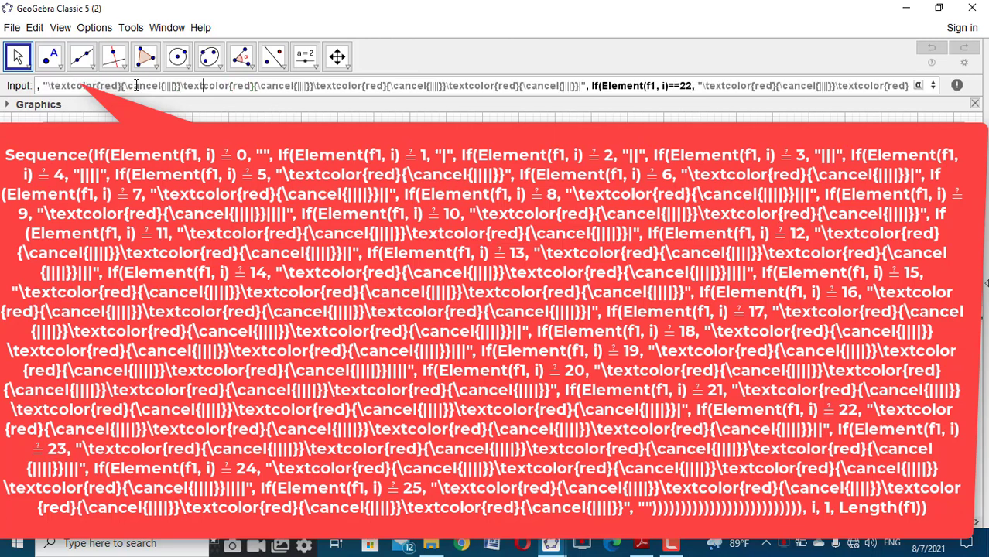
pyautogui.press('Left')
pyautogui.press('Left')
pyautogui.press('Left')
pyautogui.press('Left')
pyautogui.press('Left')
pyautogui.press('Left')
pyautogui.press('Left')
pyautogui.press('Left')
pyautogui.press('Left')
pyautogui.press('Left')
pyautogui.press('Left')
pyautogui.press('Left')
pyautogui.press('Left')
pyautogui.press('Left')
pyautogui.press('Left')
pyautogui.press('Left')
pyautogui.press('Left')
pyautogui.press('Left')
pyautogui.press('Left')
pyautogui.press('Left')
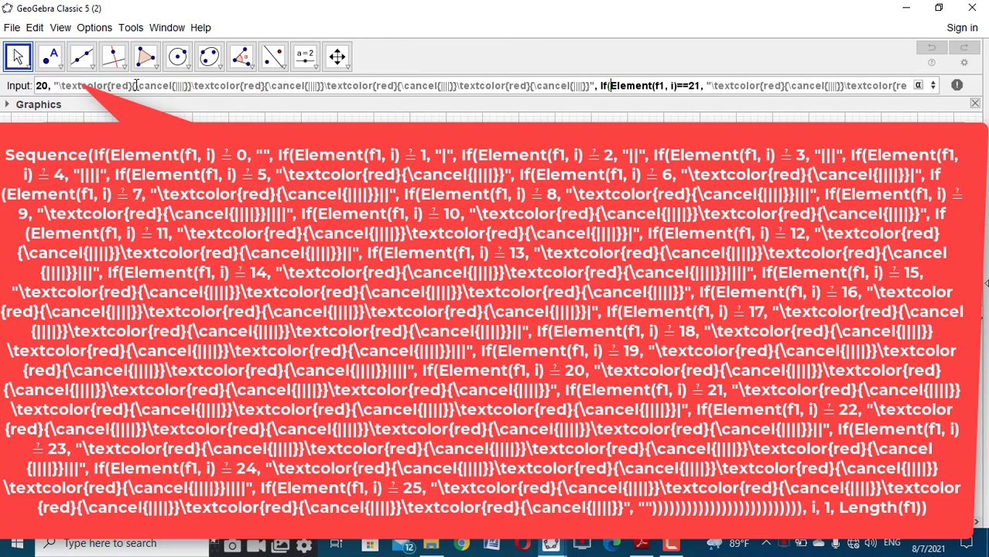
# Step: Read through the value-21 and value-22 clauses, checking each condition and tally string up to the remaining <Then> placeholder
pyautogui.press('Left')
pyautogui.press('Left')
pyautogui.press('Left')
pyautogui.press('Left')
pyautogui.press('Left')
pyautogui.press('Left')
pyautogui.press('Left')
pyautogui.press('Left')
pyautogui.press('Left')
pyautogui.press('Left')
pyautogui.press('Left')
pyautogui.press('Right')
pyautogui.press('Right')
pyautogui.press('Right')
pyautogui.press('Right')
pyautogui.press('Right')
pyautogui.press('Right')
pyautogui.press('Right')
pyautogui.press('Right')
pyautogui.press('Right')
pyautogui.press('Right')
pyautogui.press('Right')
pyautogui.press('Right')
pyautogui.press('Right')
pyautogui.press('Right')
pyautogui.press('Right')
pyautogui.press('Right')
pyautogui.press('Right')
pyautogui.press('Right')
pyautogui.press('Right')
pyautogui.press('Right')
pyautogui.press('Right')
pyautogui.press('Right')
pyautogui.press('Right')
pyautogui.press('Right')
pyautogui.press('Right')
pyautogui.press('Right')
pyautogui.press('Right')
pyautogui.press('Right')
pyautogui.press('Right')
pyautogui.press('Right')
pyautogui.press('Right')
pyautogui.press('Right')
pyautogui.press('Right')
pyautogui.press('Right')
pyautogui.press('Right')
pyautogui.press('Right')
pyautogui.press('Right')
pyautogui.press('Right')
pyautogui.press('Right')
pyautogui.press('Right')
pyautogui.press('Right')
pyautogui.press('Right')
pyautogui.press('Right')
pyautogui.press('Right')
pyautogui.press('Right')
pyautogui.press('Right')
pyautogui.press('Right')
pyautogui.press('Right')
pyautogui.press('Right')
pyautogui.press('Right')
pyautogui.press('Right')
pyautogui.press('Right')
pyautogui.press('Right')
pyautogui.press('Right')
pyautogui.press('Right')
pyautogui.press('Right')
pyautogui.press('Right')
pyautogui.press('Right')
pyautogui.press('Right')
pyautogui.press('Right')
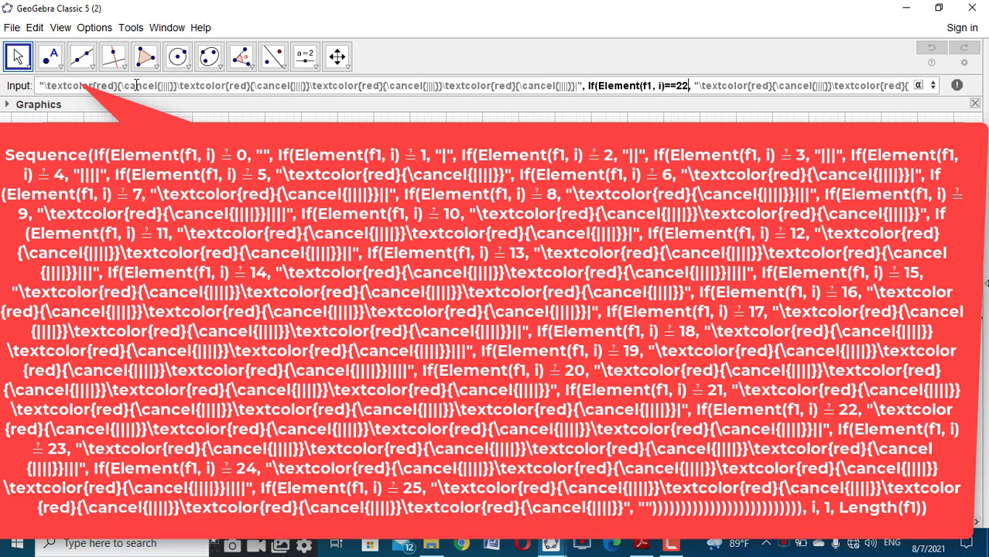
pyautogui.press('Right')
pyautogui.press('Right')
pyautogui.press('Right')
pyautogui.press('Right')
pyautogui.press('Right')
pyautogui.press('Right')
pyautogui.press('Right')
pyautogui.press('Right')
pyautogui.press('Right')
pyautogui.press('Right')
pyautogui.press('Right')
pyautogui.press('Right')
pyautogui.press('Right')
pyautogui.press('Right')
pyautogui.press('Right')
pyautogui.press('Right')
pyautogui.press('Right')
pyautogui.press('Right')
pyautogui.press('Right')
pyautogui.press('Right')
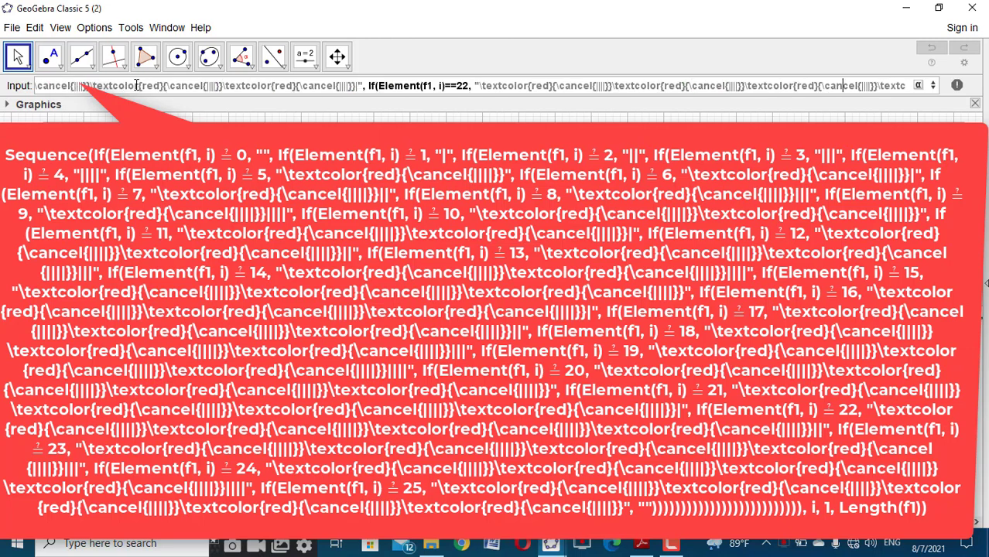
pyautogui.press('Right')
pyautogui.press('Right')
pyautogui.press('Right')
pyautogui.press('Right')
pyautogui.press('Right')
pyautogui.press('Right')
pyautogui.press('Right')
pyautogui.press('Right')
pyautogui.press('Right')
pyautogui.press('Right')
pyautogui.press('Right')
pyautogui.press('Right')
pyautogui.press('Right')
pyautogui.press('Right')
pyautogui.press('Right')
pyautogui.press('Right')
pyautogui.press('Right')
pyautogui.press('Right')
pyautogui.press('Right')
pyautogui.press('Right')
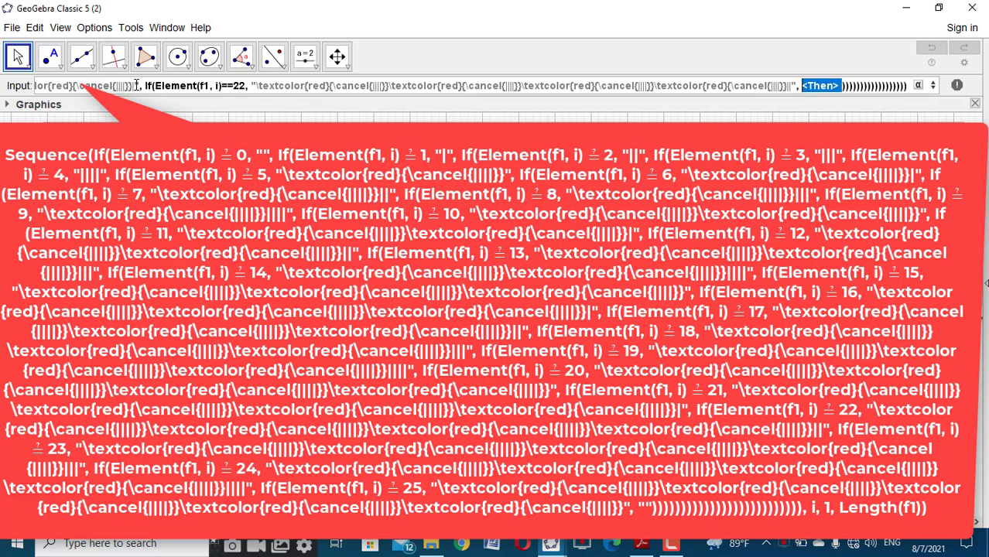
# Step: Nest another If(<Condition>, <Then>) after the value-22 tally string and paste the copied value-20 condition and string into it
pyautogui.write('if')
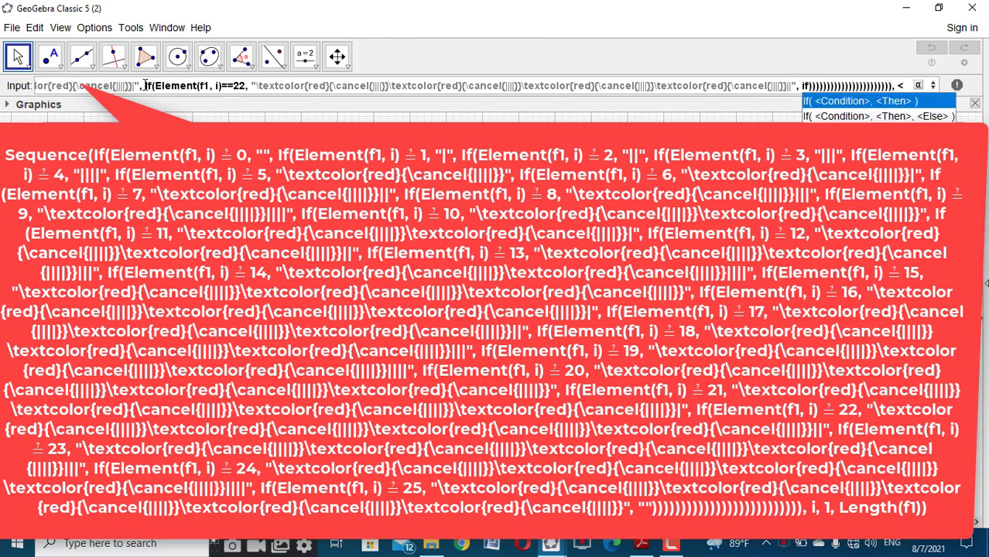
pyautogui.click(838, 102)
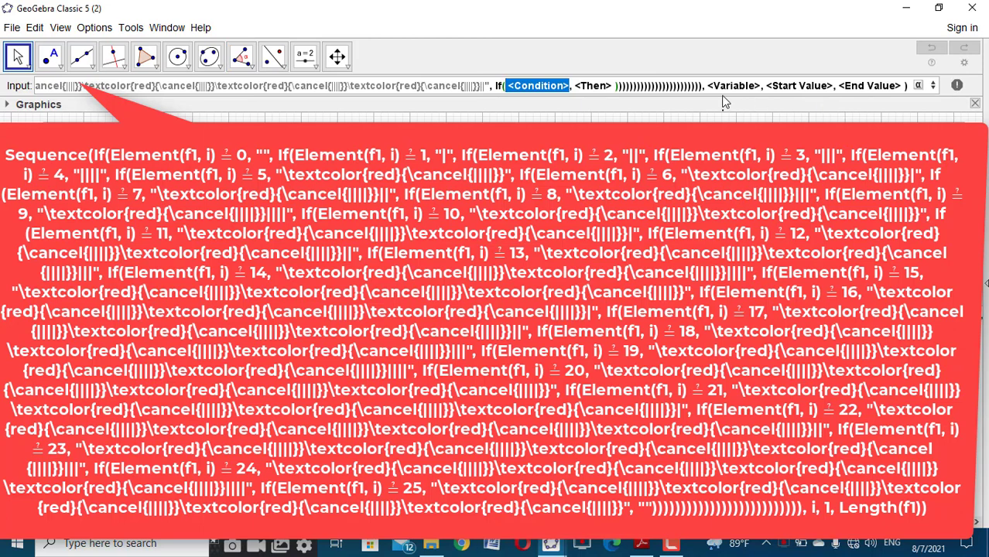
pyautogui.hotkey('ctrl', 'v')
pyautogui.write(',')
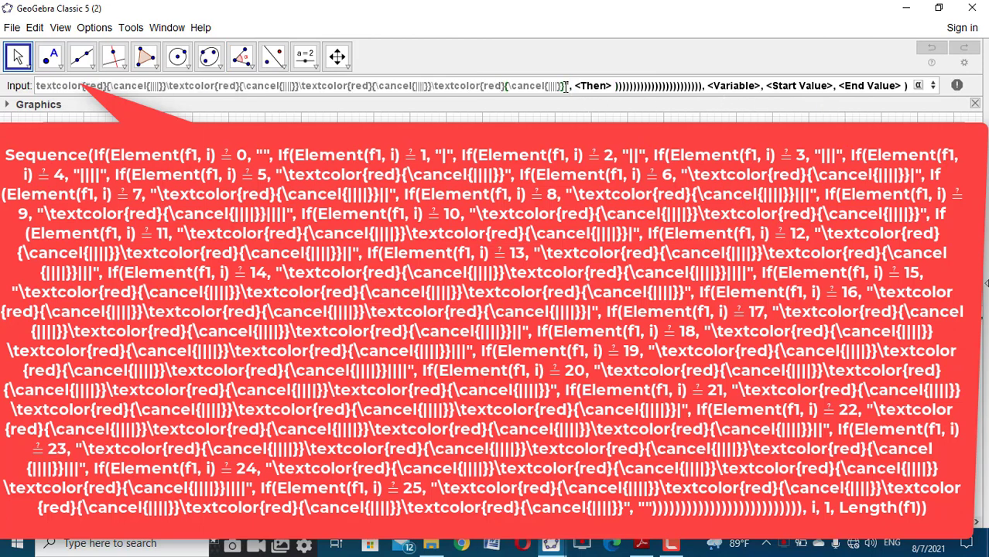
# Step: Append ||| to the newly pasted tally string and change its clause's condition to Element(f1, i)==23
pyautogui.write('||')
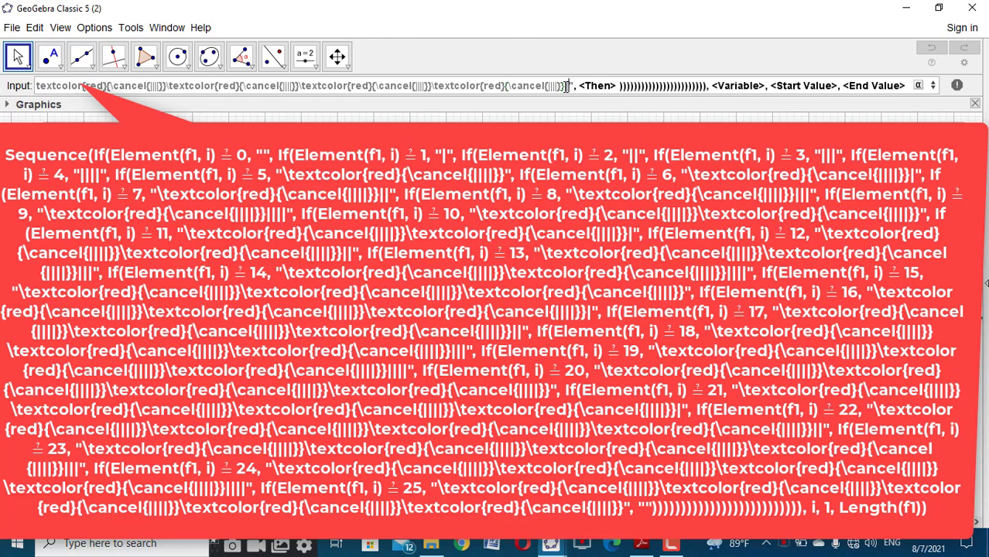
pyautogui.click(151, 85)
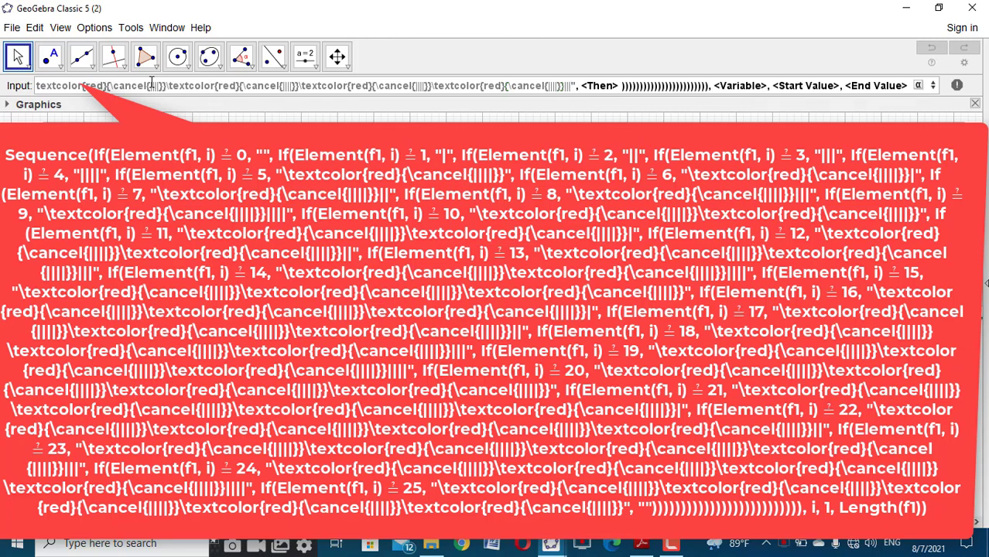
pyautogui.write('", If(Element(f1, i)==20,')
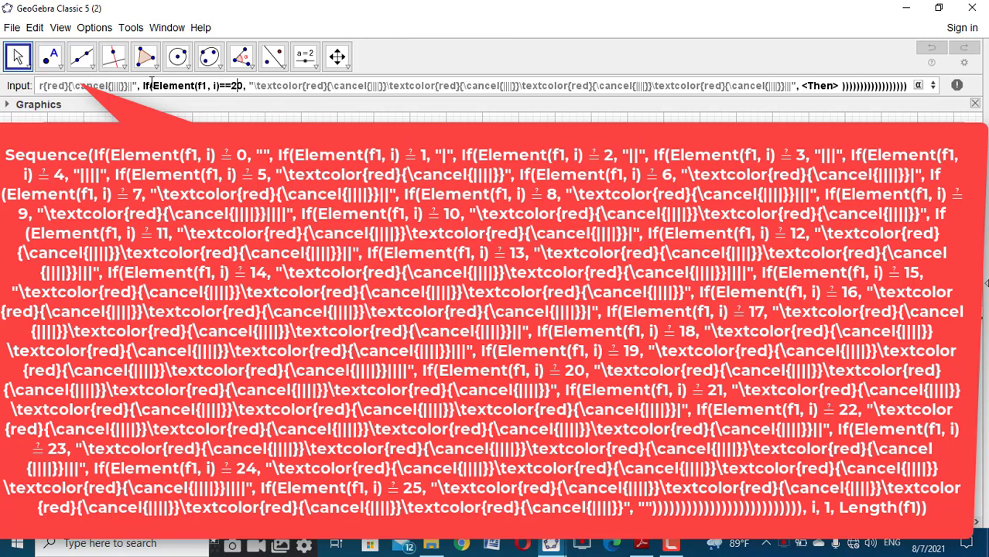
pyautogui.press('BackSpace')
pyautogui.write('3')
# Step: Nest another If(<Condition>, <Then>) after the value-23 tally string and paste the copied value-20 condition and string into it
pyautogui.press('Tab')
pyautogui.write('if')
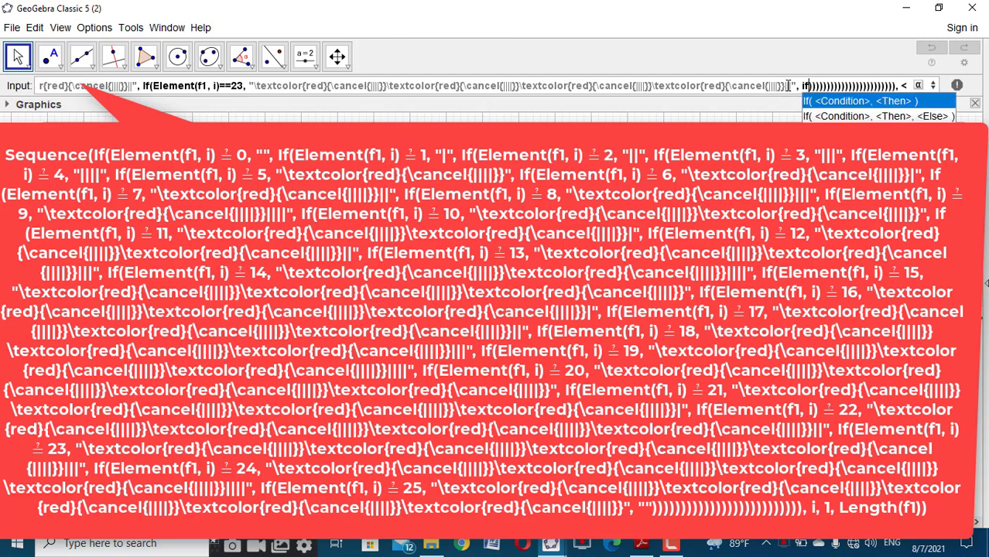
pyautogui.click(836, 102)
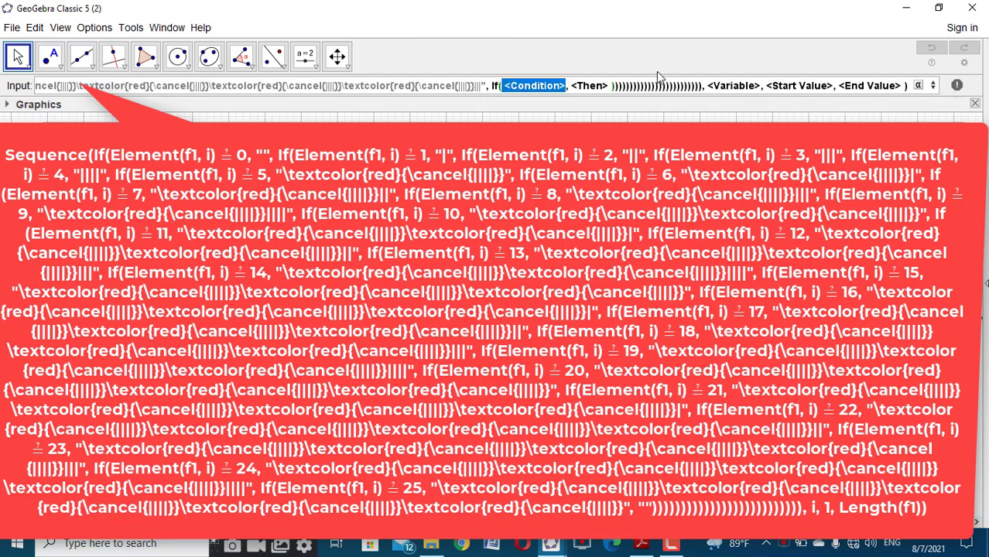
pyautogui.write('Element(f1, i) == 25, "\\textcolor{red}{\\cancel{||||}}\\textcolor{red}{\\cancel{||||}}\\textcolor{red}{\\cancel{||||}}\\textcolor{red}{\\cancel{||||}}\\textcolor{red}{\\cancel{||||}}"')
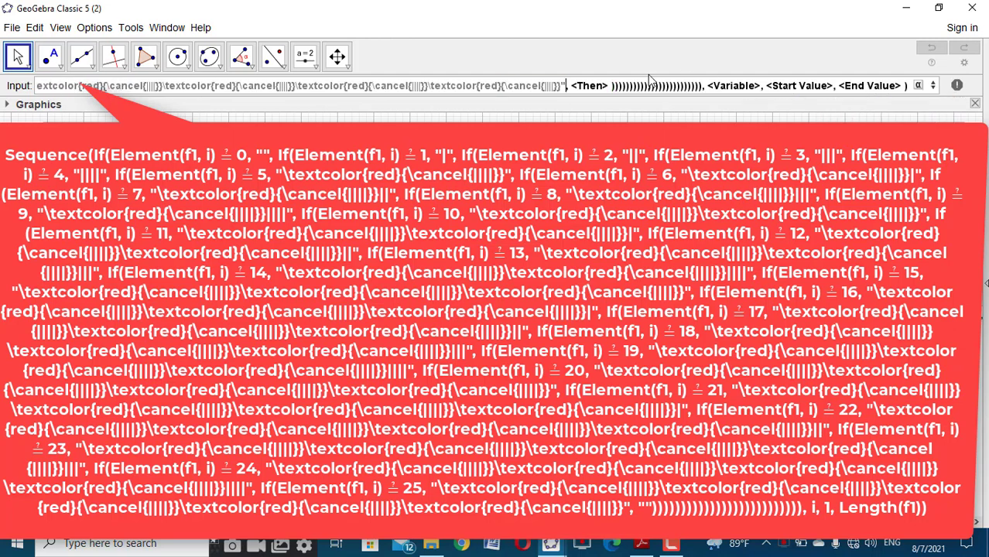
# Step: Change the condition of the newly pasted clause after the value-23 clause to Element(f1, i)==24
pyautogui.press('Left')
pyautogui.press('Left')
pyautogui.press('Left')
pyautogui.press('Left')
pyautogui.press('Left')
pyautogui.press('Left')
pyautogui.press('Left')
pyautogui.press('Left')
pyautogui.press('Left')
pyautogui.press('Left')
pyautogui.press('Left')
pyautogui.press('Left')
pyautogui.press('Left')
pyautogui.press('Left')
pyautogui.press('Left')
pyautogui.press('Left')
pyautogui.press('Left')
pyautogui.press('Left')
pyautogui.press('Left')
pyautogui.press('Left')
pyautogui.hotkey('ctrl', 'v')
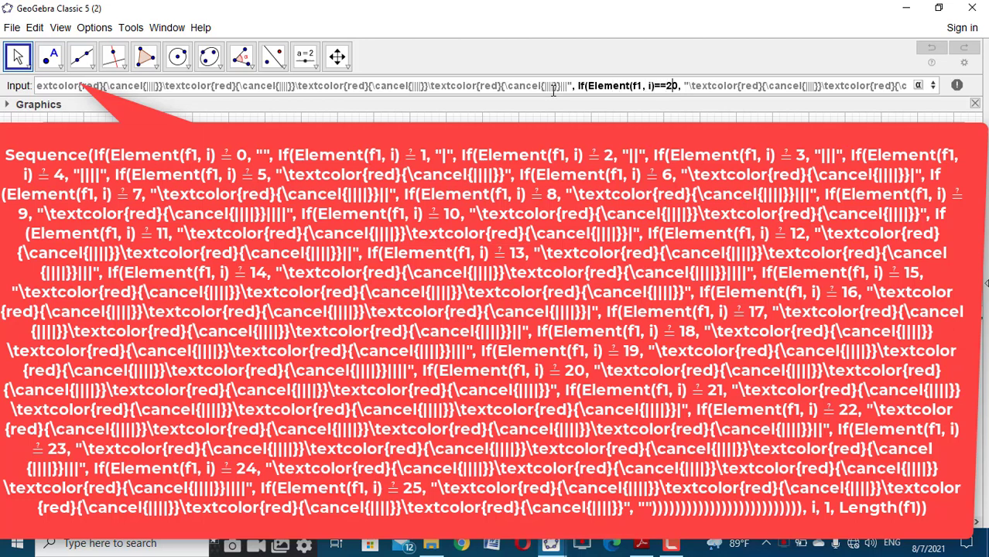
pyautogui.press('BackSpace')
pyautogui.write('4')
# Step: Append |||| to the end of the value-24 clause's tally string, inside the closing quotation mark
pyautogui.press('Right')
pyautogui.press('Right')
pyautogui.press('Right')
pyautogui.press('Right')
pyautogui.press('Right')
pyautogui.press('Right')
pyautogui.press('Right')
pyautogui.press('Right')
pyautogui.press('Right')
pyautogui.press('Right')
pyautogui.press('Right')
pyautogui.press('Right')
pyautogui.press('Right')
pyautogui.press('Right')
pyautogui.press('Right')
pyautogui.press('Right')
pyautogui.press('Right')
pyautogui.press('Right')
pyautogui.press('Right')
pyautogui.press('Right')
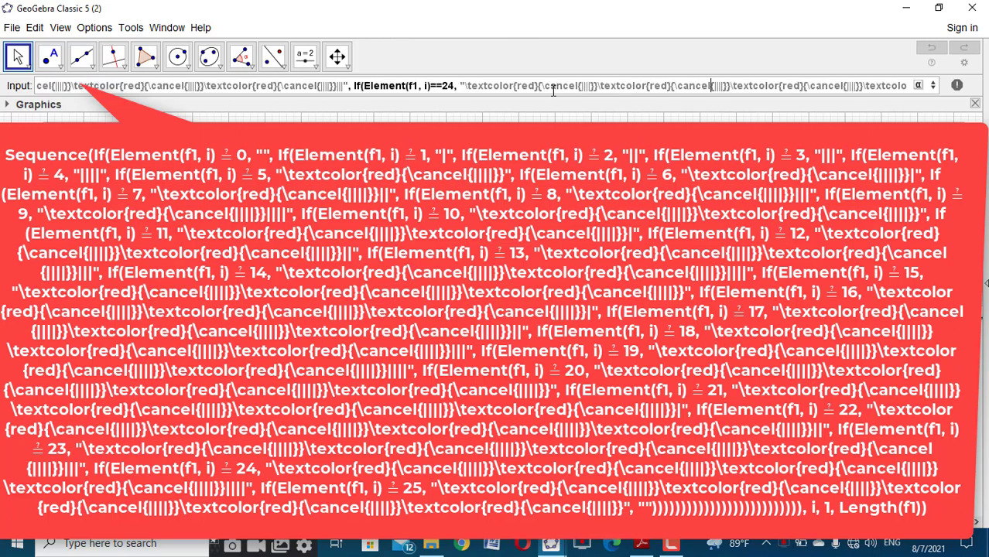
pyautogui.press('Right')
pyautogui.press('Right')
pyautogui.press('Right')
pyautogui.press('Right')
pyautogui.press('Right')
pyautogui.press('Right')
pyautogui.press('Right')
pyautogui.press('Right')
pyautogui.press('Right')
pyautogui.press('Right')
pyautogui.press('Right')
pyautogui.press('Right')
pyautogui.press('Right')
pyautogui.press('Right')
pyautogui.press('Right')
pyautogui.press('Right')
pyautogui.press('Right')
pyautogui.press('Right')
pyautogui.press('Right')
pyautogui.press('Right')
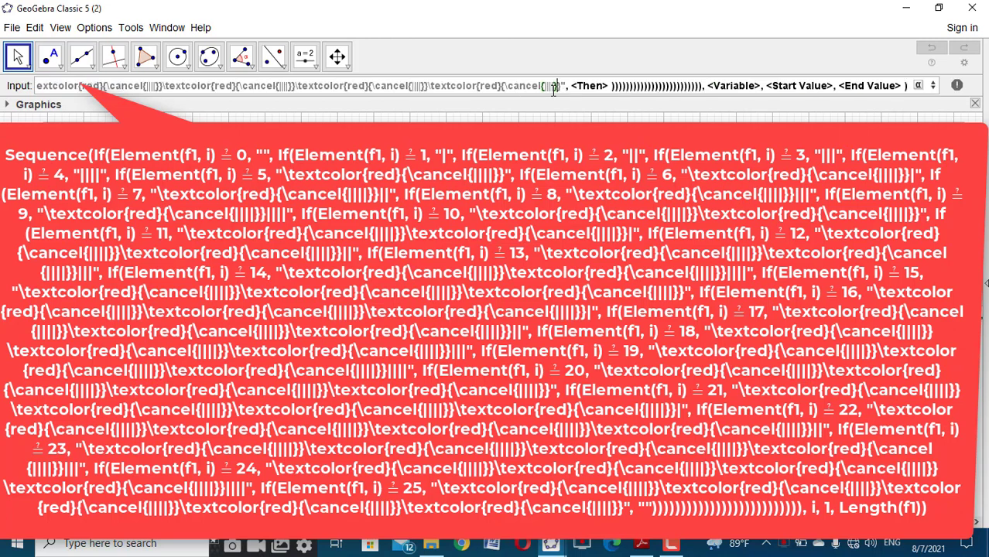
pyautogui.press('Left')
pyautogui.write('||||')
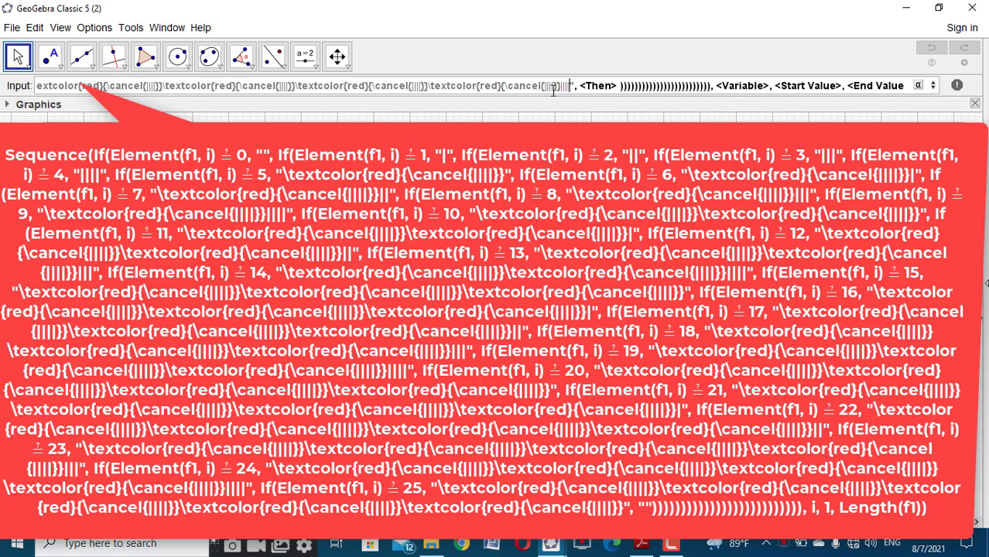
# Step: Nest another If(<Condition>, <Then>) after the value-24 tally string and paste the copied value-20 condition and string into it
pyautogui.press('Tab')
pyautogui.write('if')
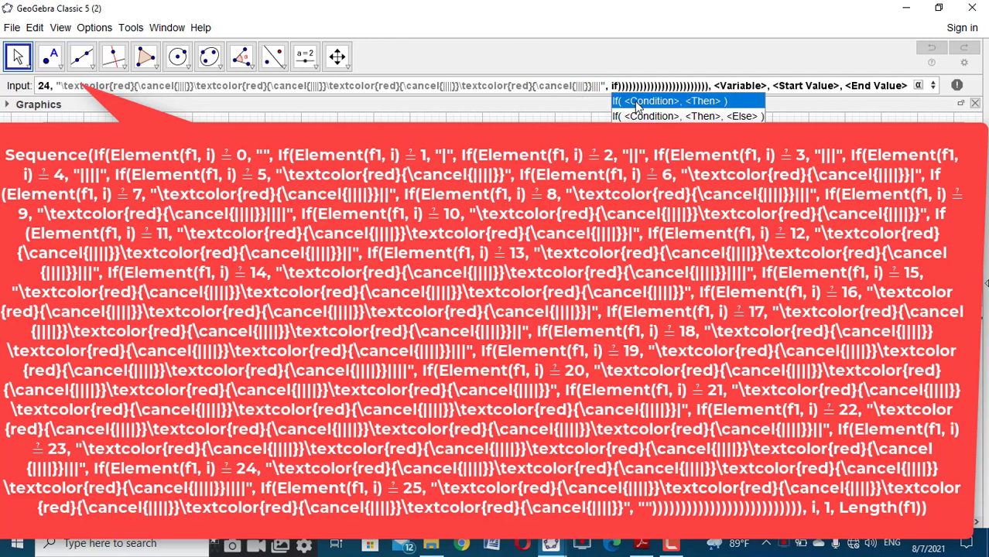
pyautogui.click(637, 102)
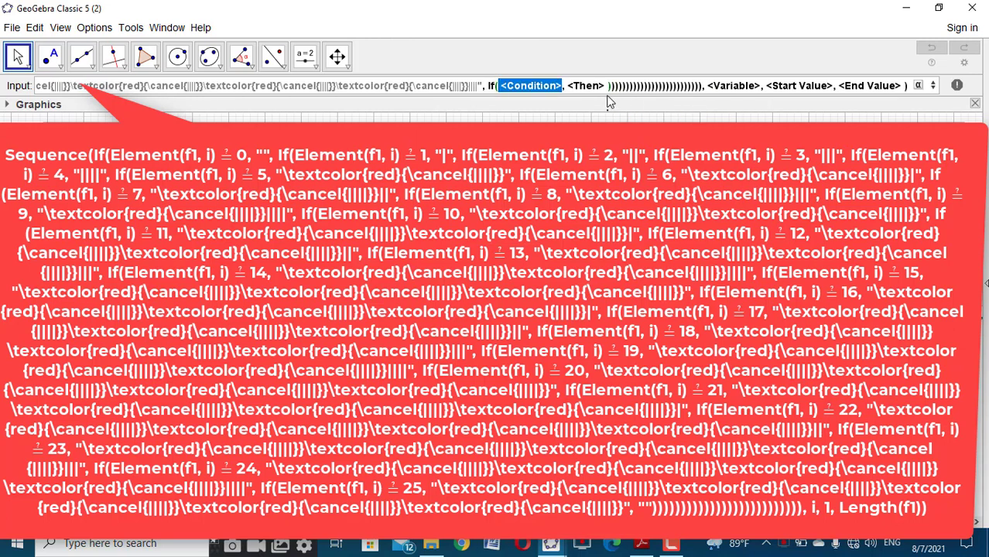
pyautogui.hotkey('ctrl', 'v')
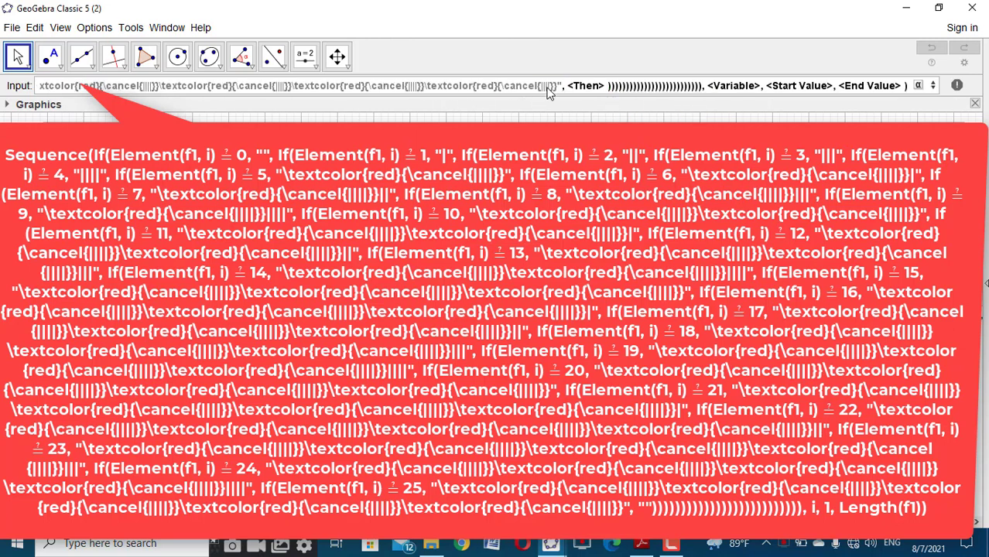
pyautogui.write('"')
# Step: Change the condition of the newly pasted clause after the value-24 clause to Element(f1, i)==25
pyautogui.press('Left')
pyautogui.press('Left')
pyautogui.press('Left')
pyautogui.press('Left')
pyautogui.press('Left')
pyautogui.press('Left')
pyautogui.press('Left')
pyautogui.press('Left')
pyautogui.press('Left')
pyautogui.press('Left')
pyautogui.press('Left')
pyautogui.press('Left')
pyautogui.press('Left')
pyautogui.press('Left')
pyautogui.press('Left')
pyautogui.press('Left')
pyautogui.press('Left')
pyautogui.press('Left')
pyautogui.press('Left')
pyautogui.press('Left')
pyautogui.press('Left')
pyautogui.press('Left')
pyautogui.press('Left')
pyautogui.press('Left')
pyautogui.press('Left')
pyautogui.press('Left')
pyautogui.press('Left')
pyautogui.press('Left')
pyautogui.press('Left')
pyautogui.press('Left')
pyautogui.press('Left')
pyautogui.press('Left')
pyautogui.press('Left')
pyautogui.press('Left')
pyautogui.press('Left')
pyautogui.press('Left')
pyautogui.press('Left')
pyautogui.press('Left')
pyautogui.press('Left')
pyautogui.press('Left')
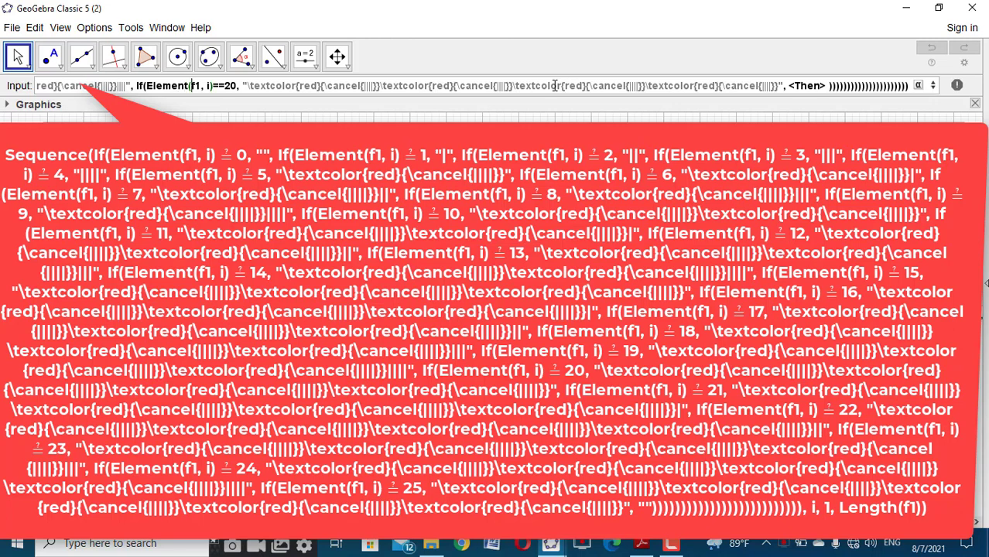
pyautogui.press('Right')
pyautogui.press('Right')
pyautogui.press('Right')
pyautogui.press('Right')
pyautogui.press('Delete')
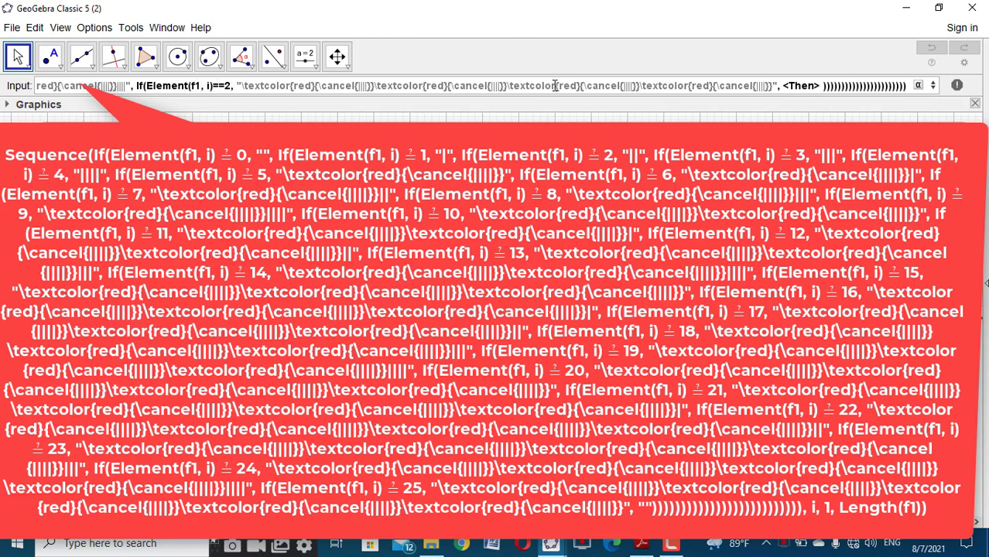
pyautogui.write('5')
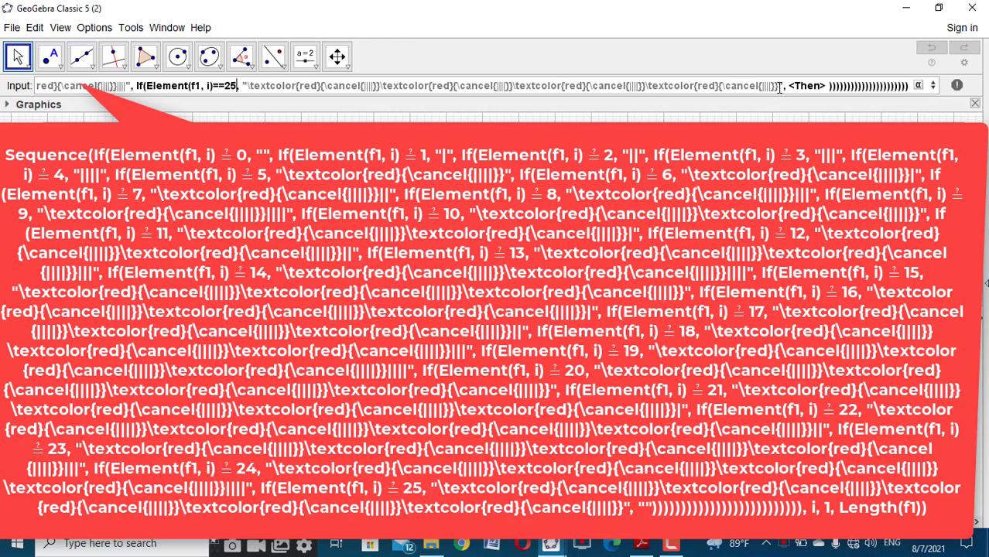
# Step: Append a copied \textcolor{red}{\cancel{||||}} group to the value-25 tally string and replace the remaining <Then> placeholder with an empty string ""
pyautogui.moveTo(778, 87); pyautogui.dragTo(646, 87)
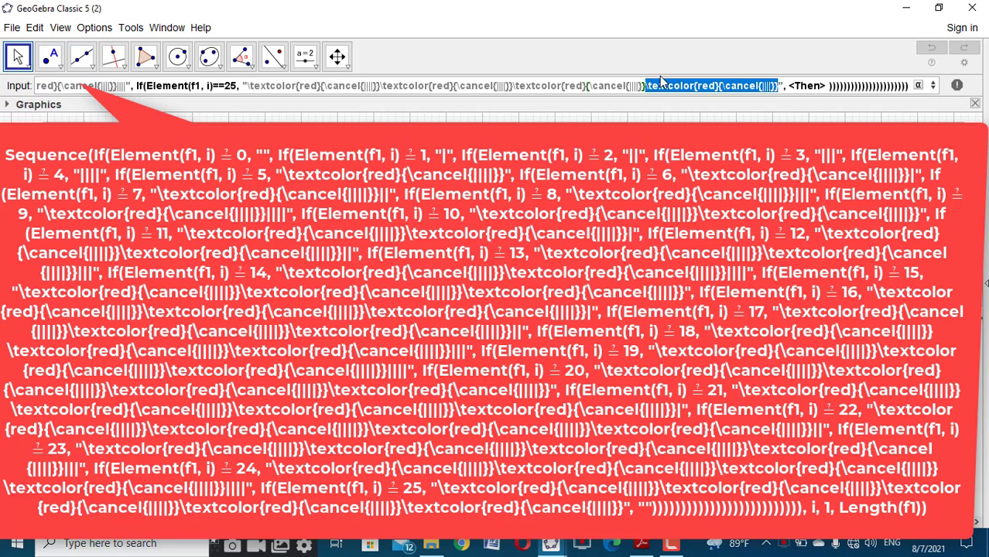
pyautogui.click(779, 86)
pyautogui.click(779, 84)
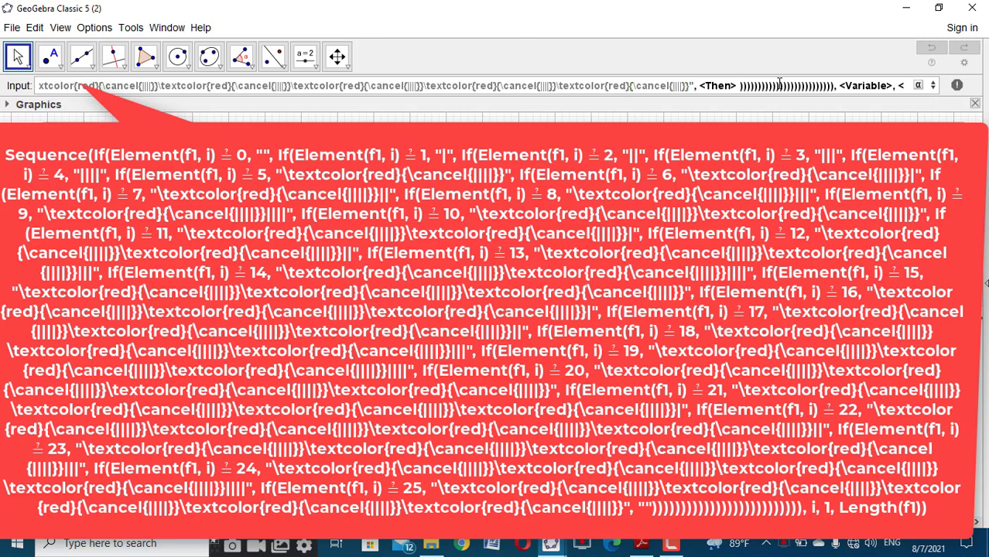
pyautogui.press('Tab')
pyautogui.write('""')
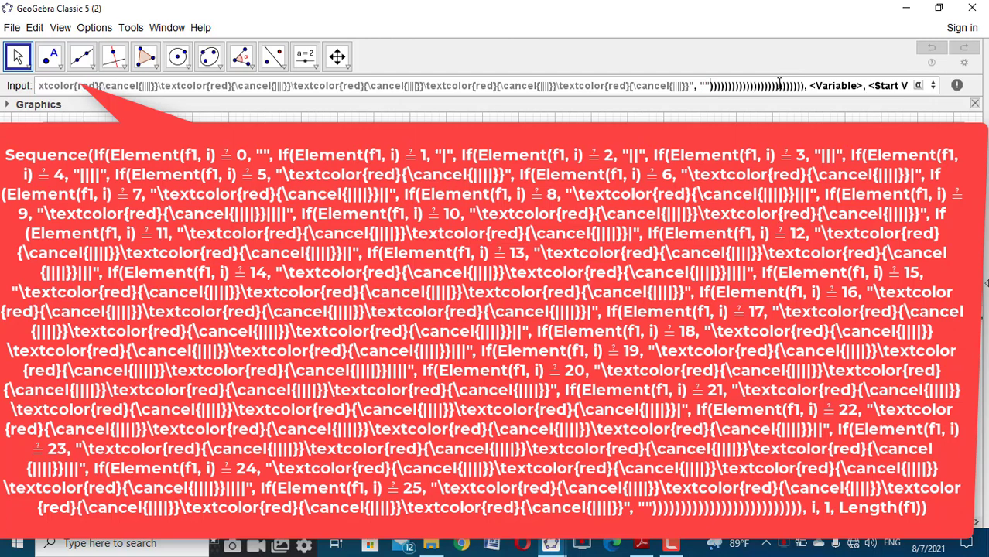
# Step: Complete the Sequence with variable i, start value 1 and end value Length(f1), and create the tally-mark list
pyautogui.press('Right')
pyautogui.press('Right')
pyautogui.press('Right')
pyautogui.press('Right')
pyautogui.press('Right')
pyautogui.press('Right')
pyautogui.press('Right')
pyautogui.press('Right')
pyautogui.press('Right')
pyautogui.press('Right')
pyautogui.press('Right')
pyautogui.press('Right')
pyautogui.press('Right')
pyautogui.press('Right')
pyautogui.press('Right')
pyautogui.press('Right')
pyautogui.press('Right')
pyautogui.press('Right')
pyautogui.press('Right')
pyautogui.press('Right')
pyautogui.press('Tab')
pyautogui.write('i')
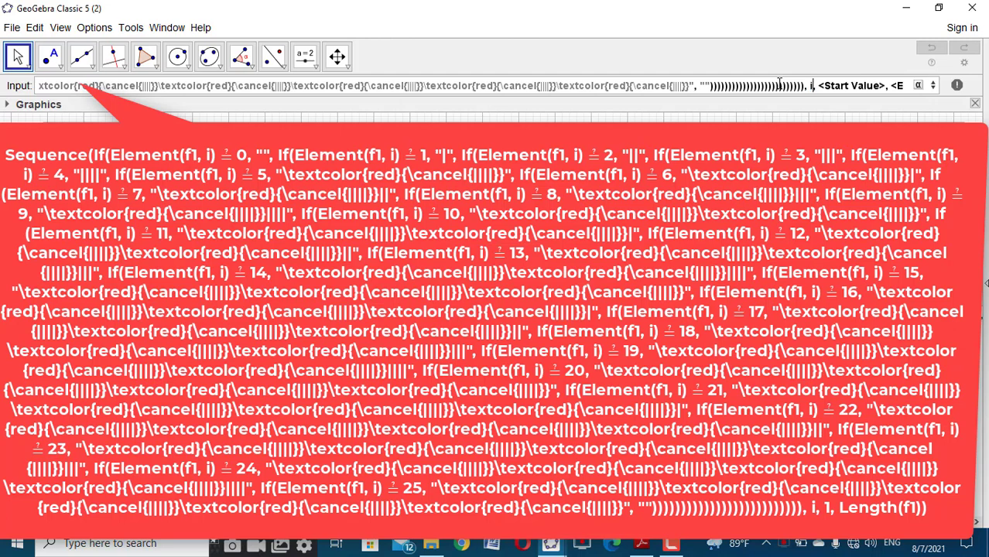
pyautogui.press('Tab')
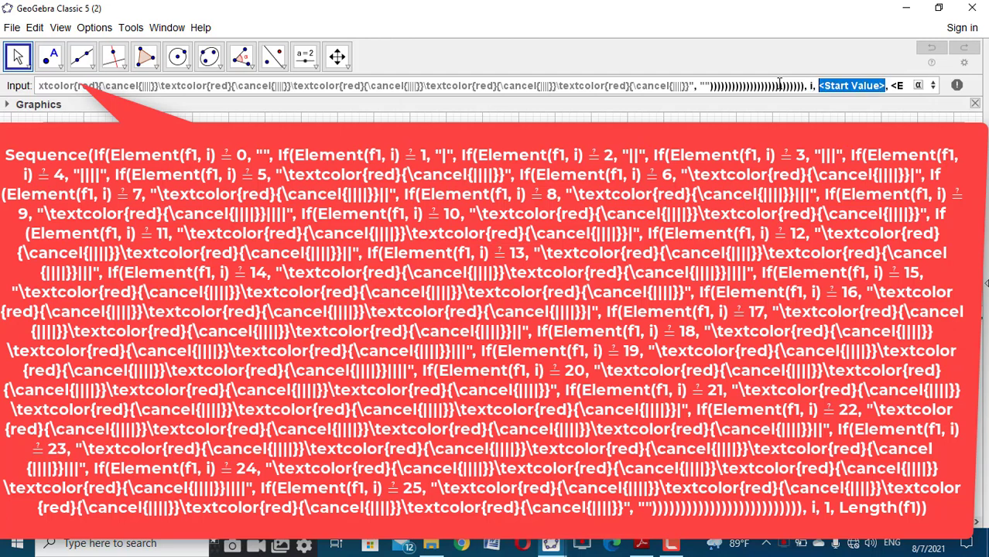
pyautogui.write('1')
pyautogui.press('Tab')
pyautogui.write('le')
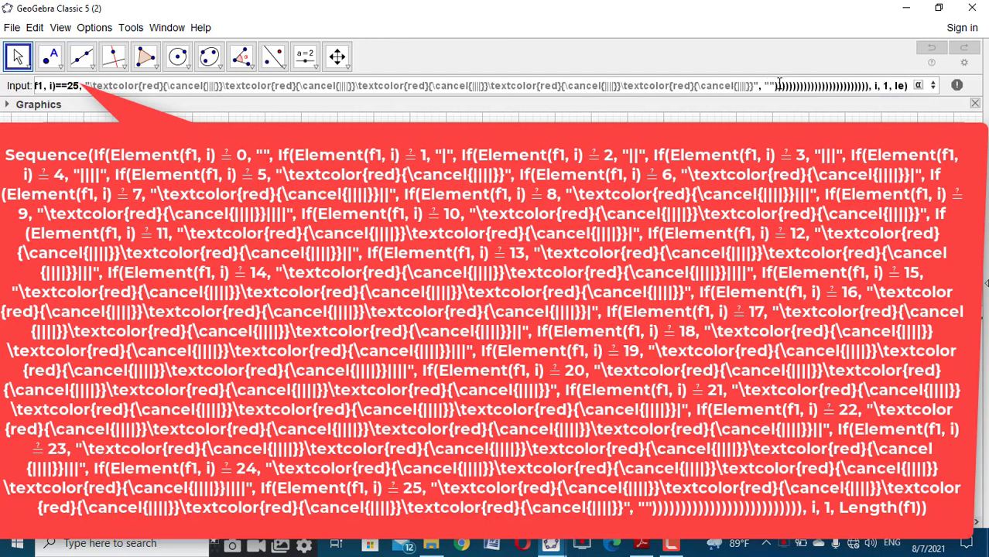
pyautogui.write('ngt')
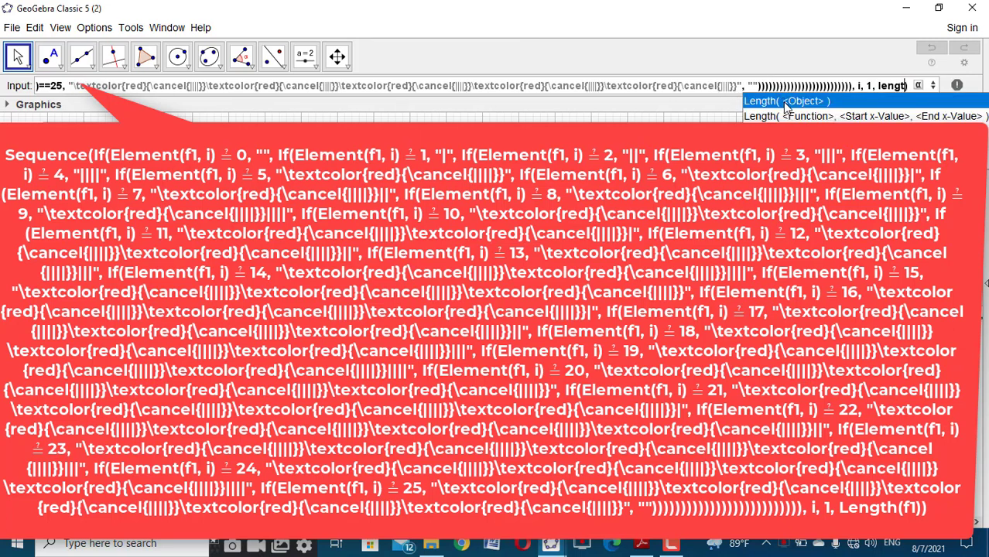
pyautogui.click(783, 101)
pyautogui.write('f1')
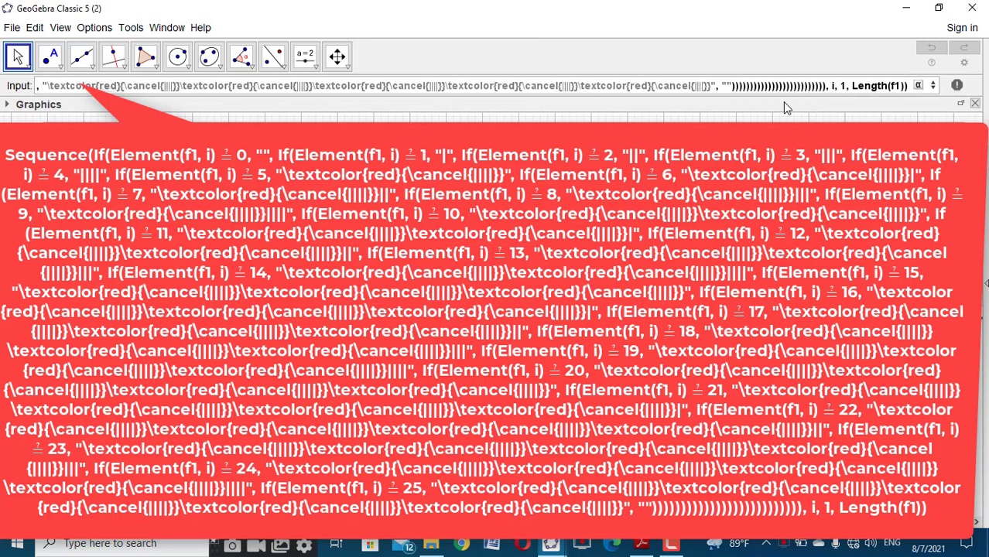
pyautogui.press('Return')
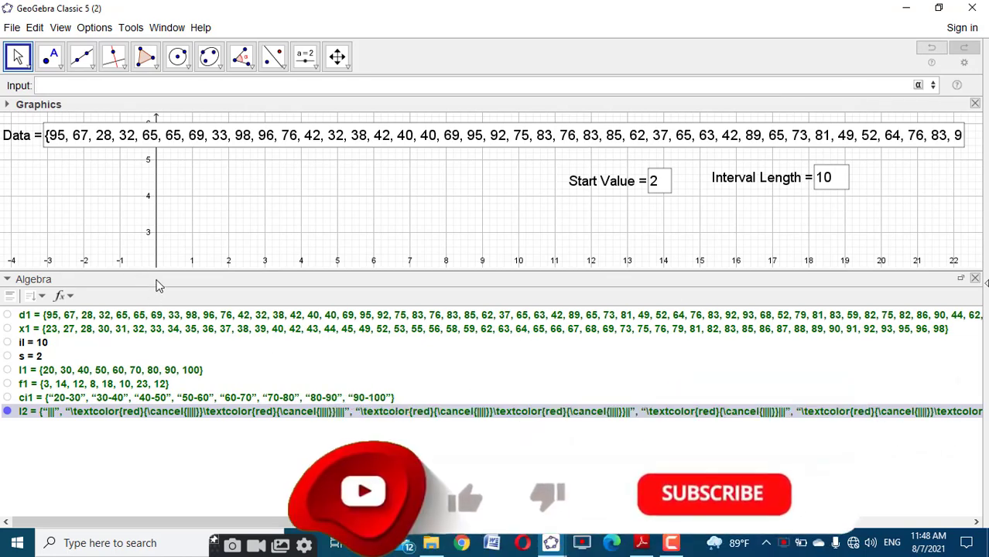
# Step: Dock the Algebra view side by side with the Graphics view and narrow it to a slim column
pyautogui.moveTo(160, 280); pyautogui.dragTo(116, 268)
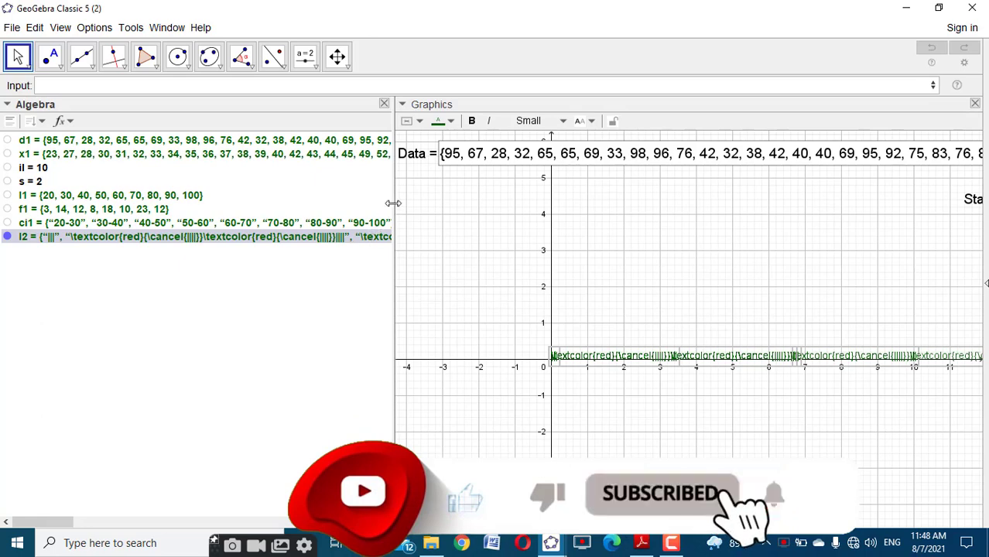
pyautogui.moveTo(392, 209); pyautogui.dragTo(86, 221)
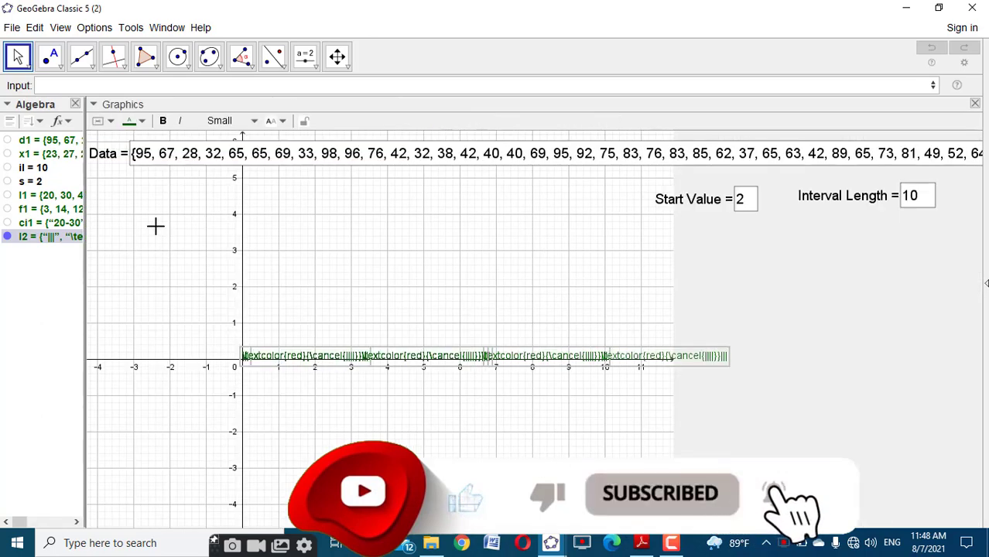
# Step: Rename the new tally-mark list as tm and hide it in the Graphics view
pyautogui.rightClick(59, 239)
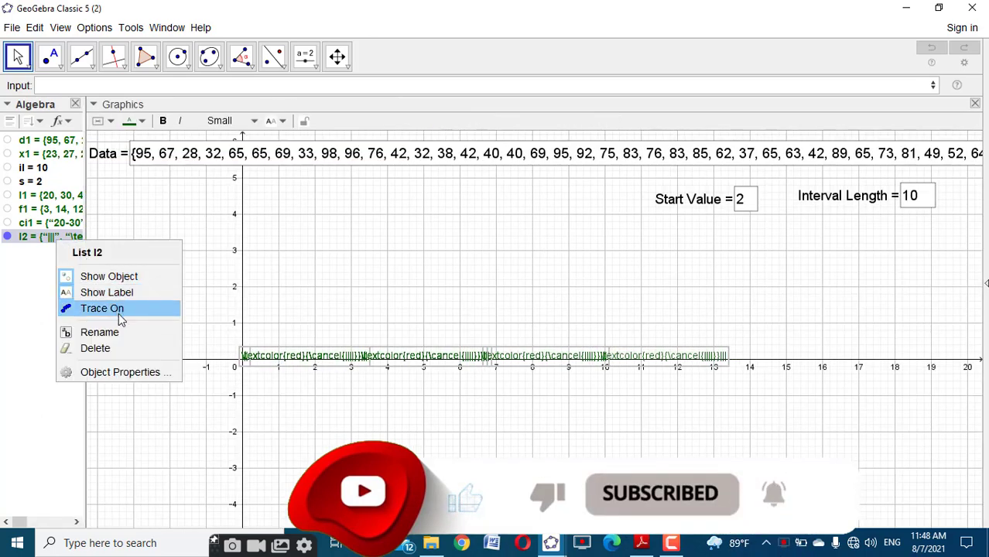
pyautogui.click(128, 332)
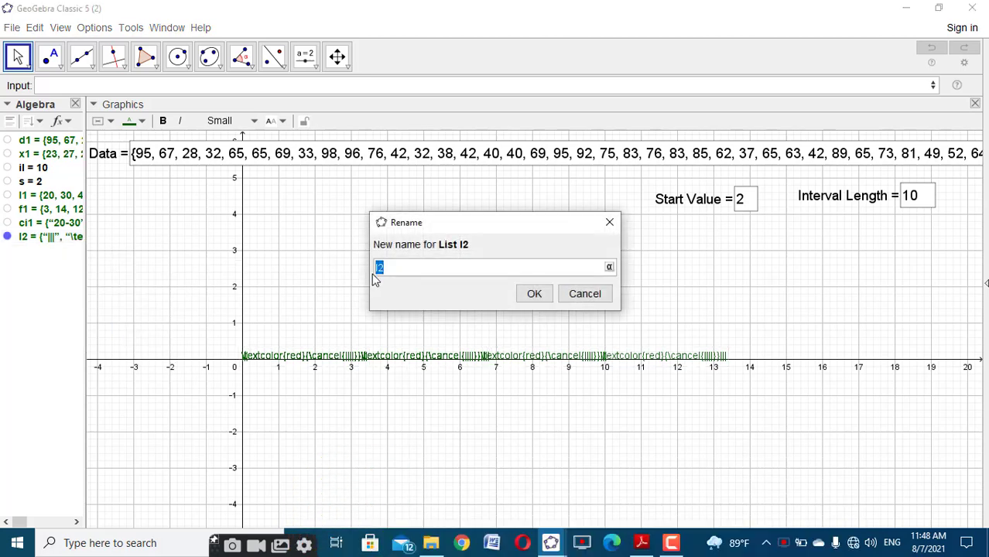
pyautogui.write('tm')
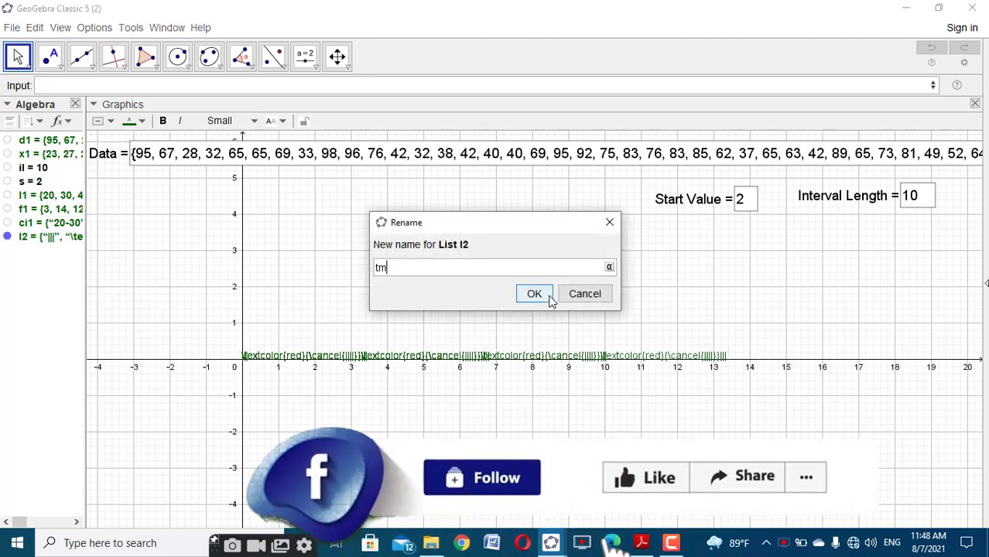
pyautogui.click(546, 297)
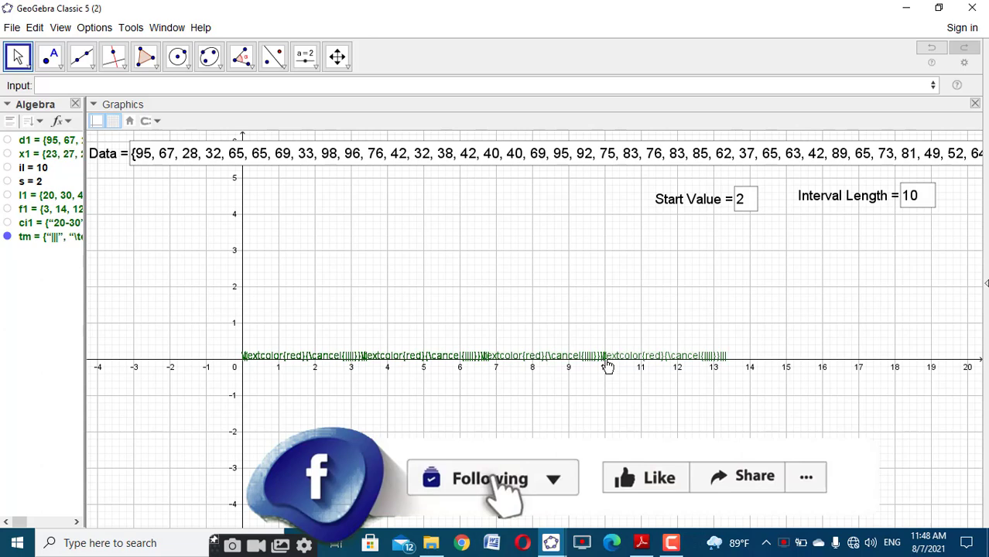
pyautogui.click(8, 237)
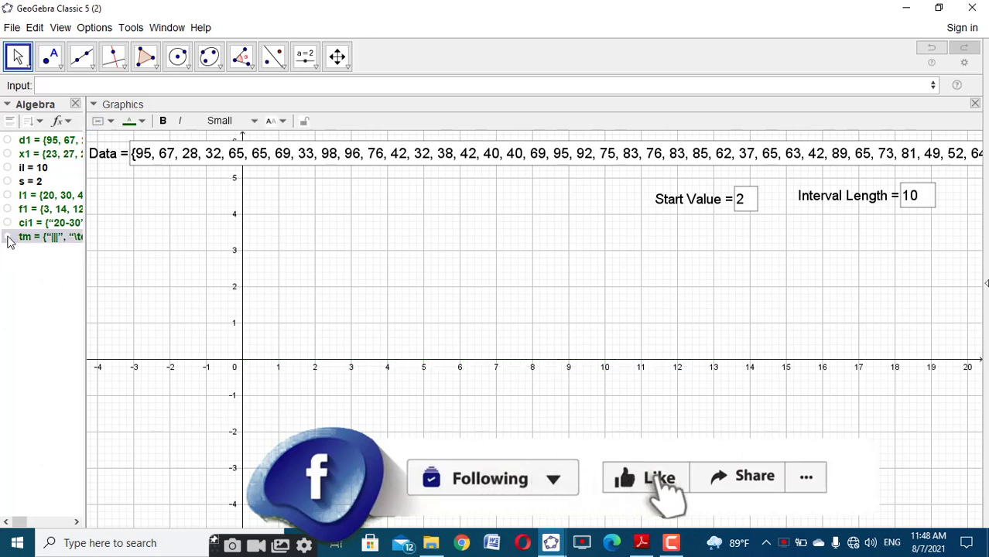
pyautogui.click(177, 247)
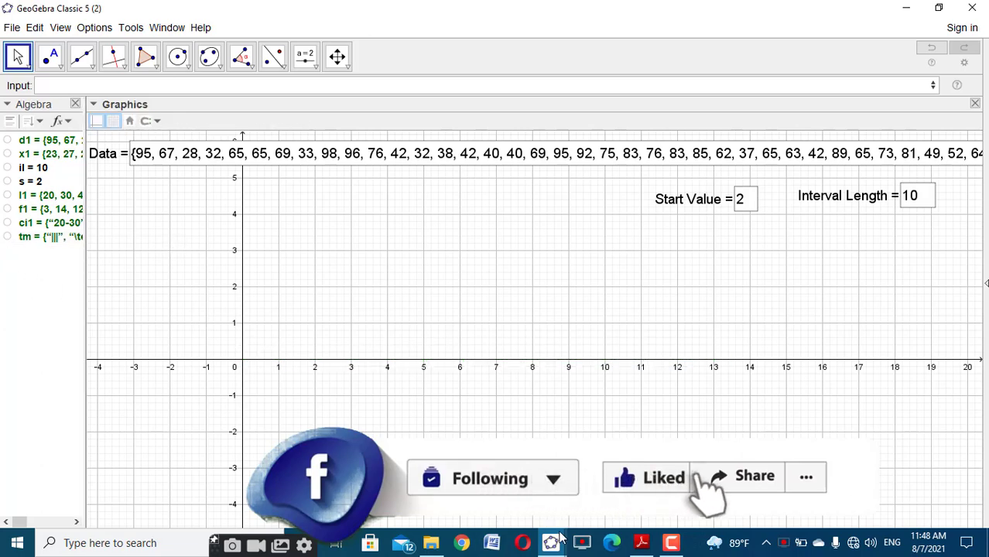
# Step: Examine the finished table in continous frequency distribution table.ggb, including its Total row, and return to the working construction
pyautogui.moveTo(551, 542)
pyautogui.click(469, 465)
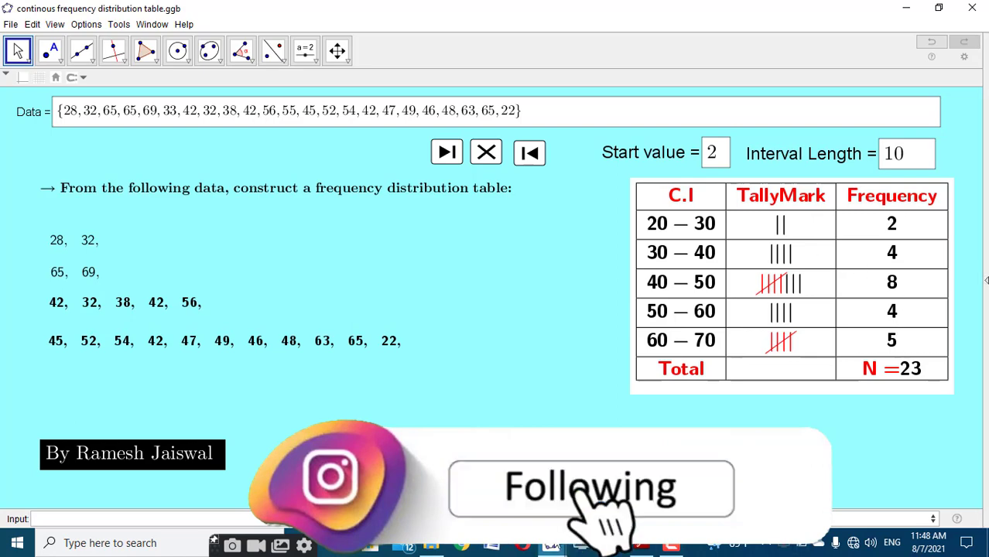
pyautogui.click(554, 546)
pyautogui.click(612, 484)
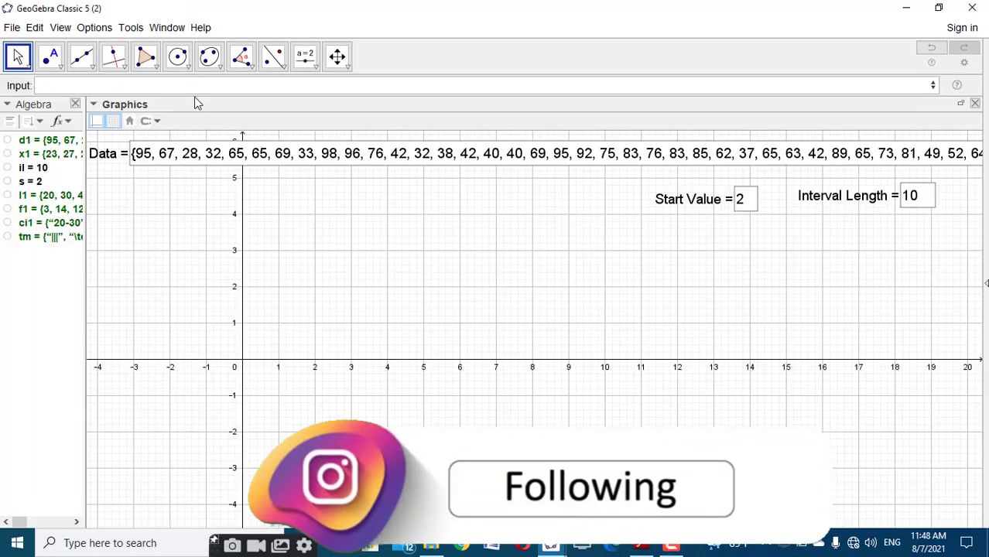
pyautogui.click(191, 86)
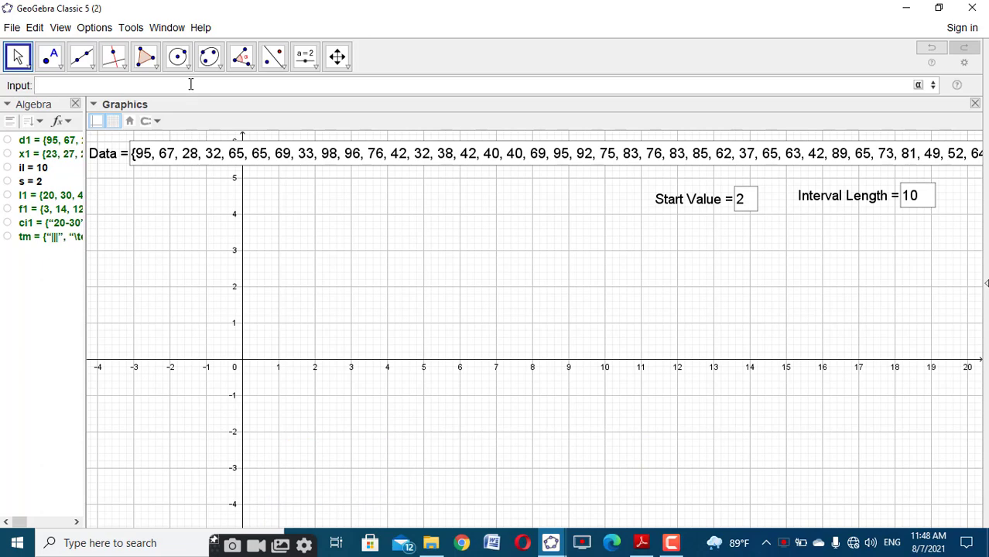
pyautogui.click(554, 544)
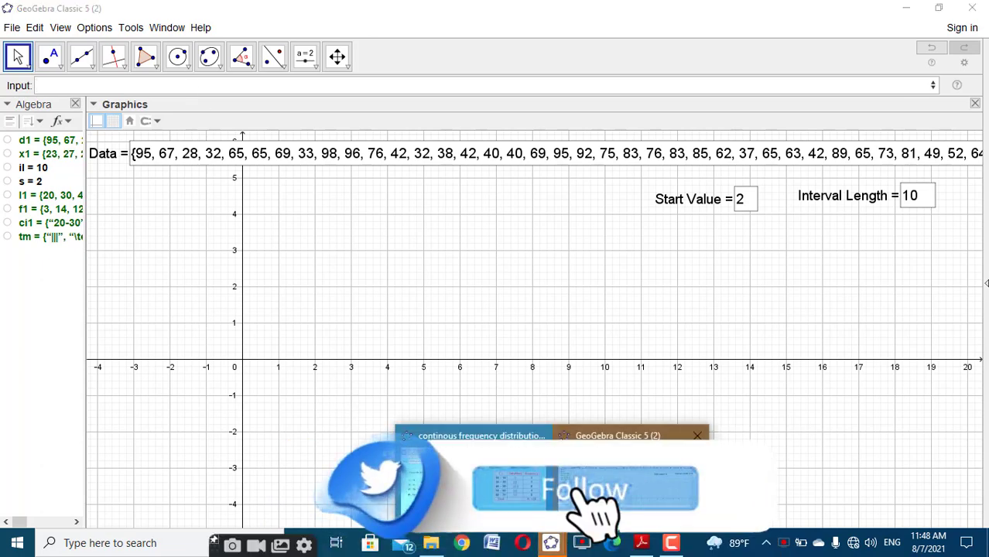
pyautogui.click(482, 436)
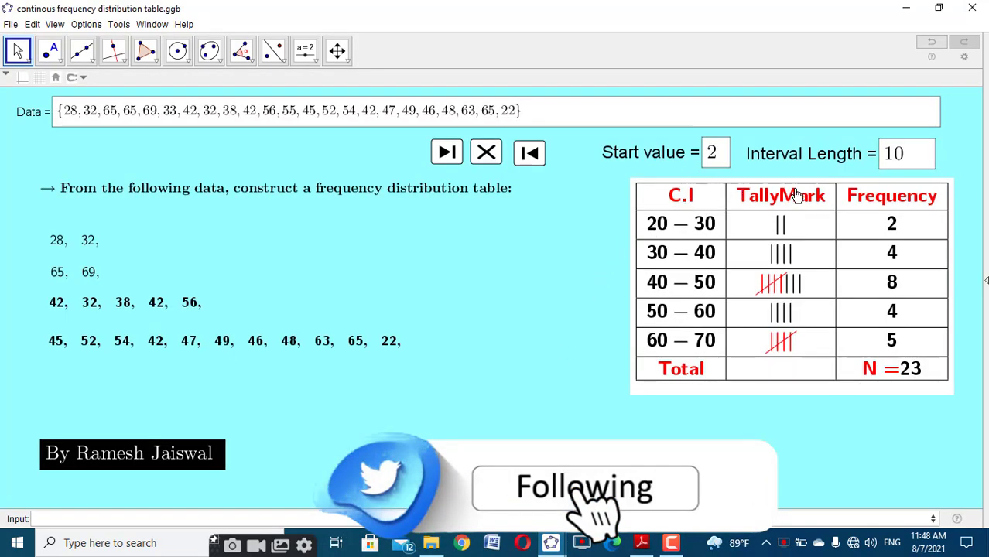
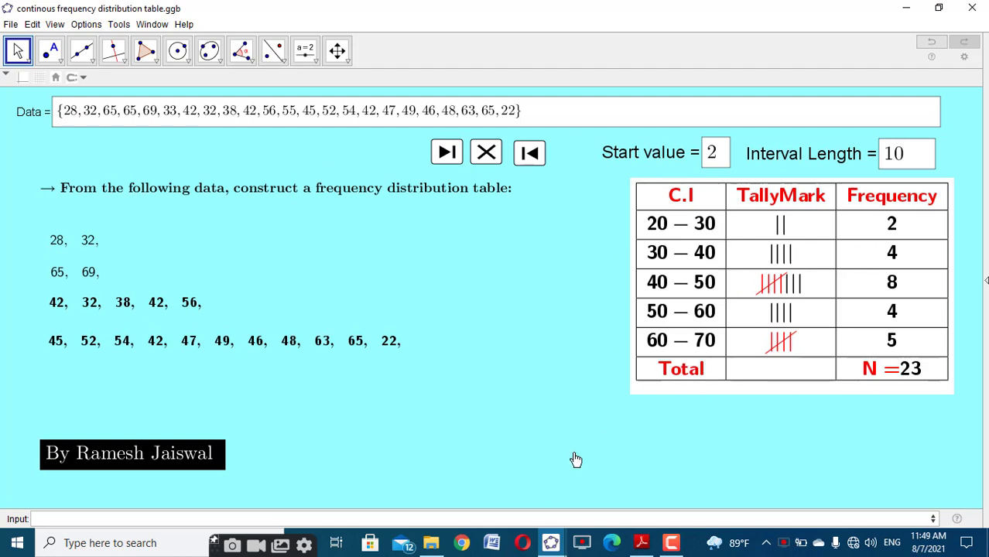
pyautogui.moveTo(552, 543)
pyautogui.click(587, 491)
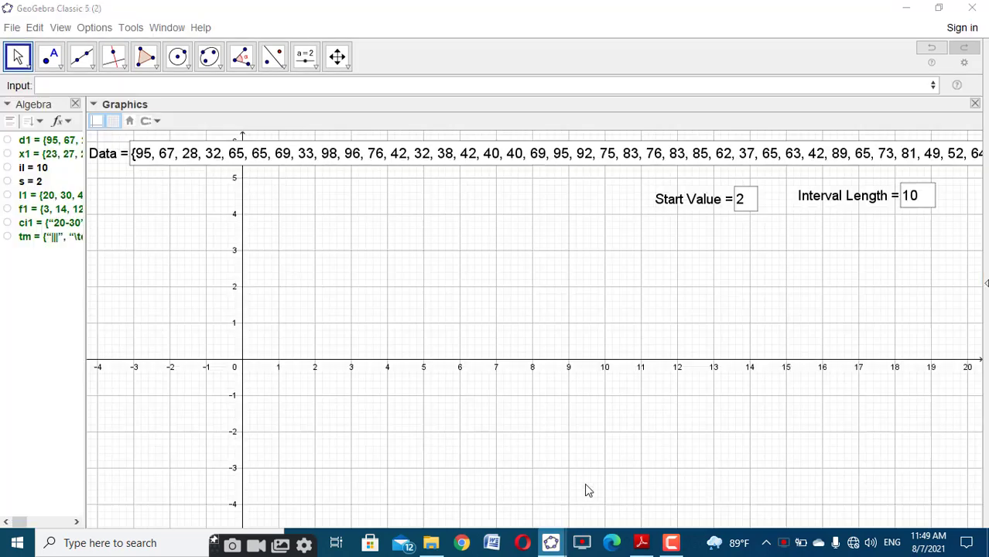
# Step: Create a list with Append(ci1, "\textcolor{red}{Total}") and hide it in the Graphics view
pyautogui.click(93, 84)
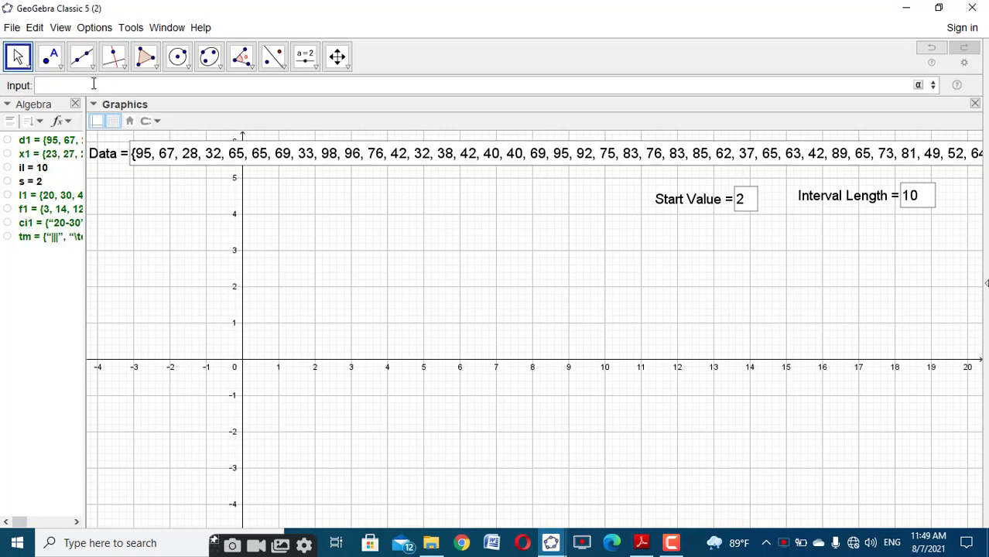
pyautogui.write('App')
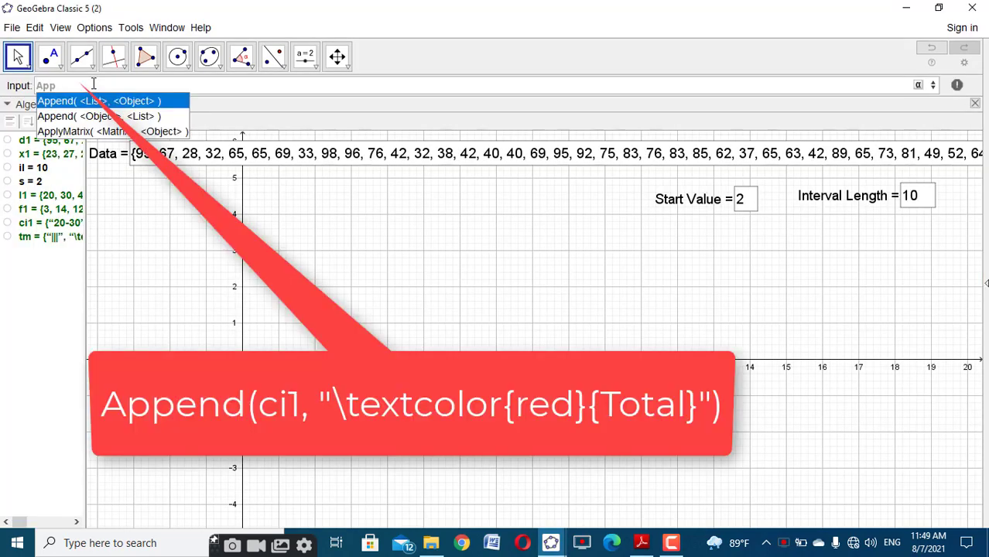
pyautogui.click(107, 102)
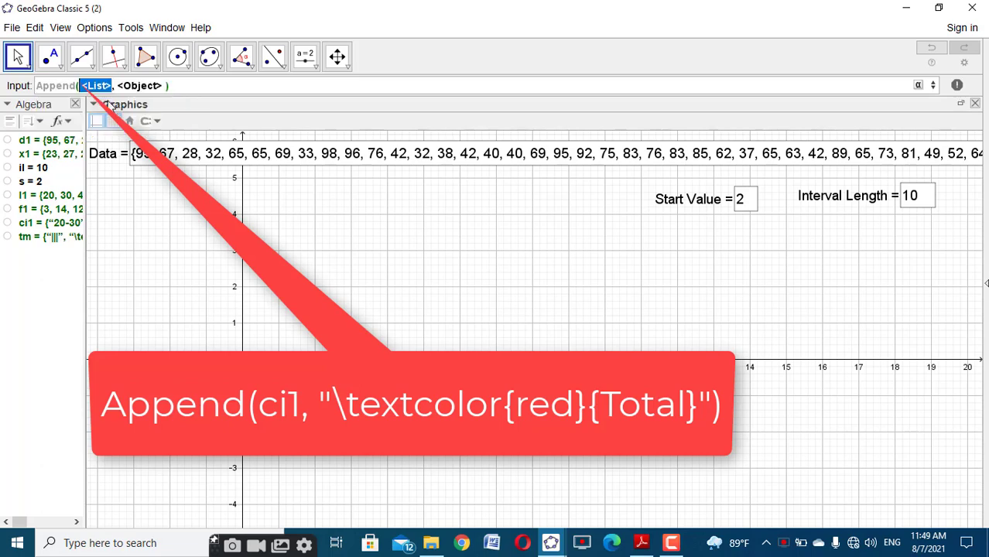
pyautogui.write('ci1')
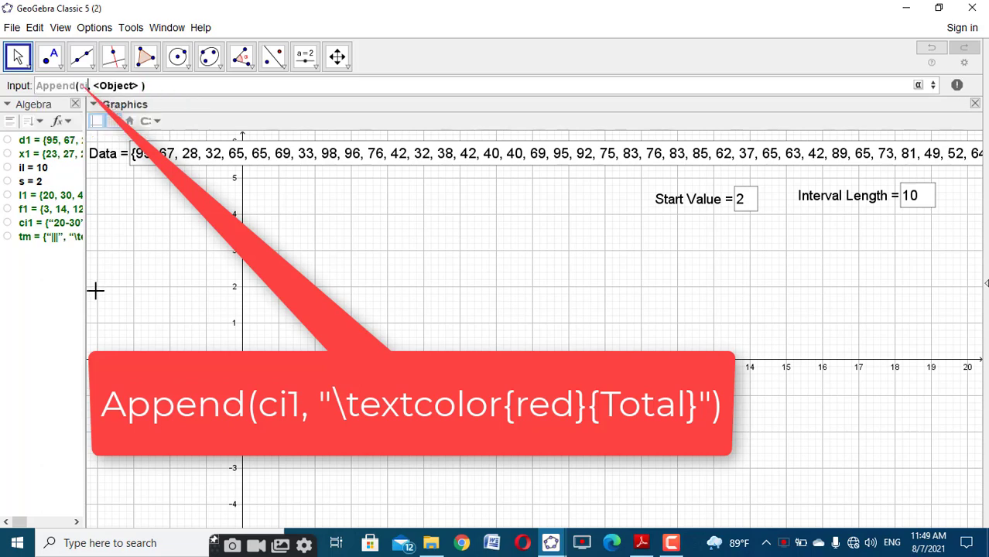
pyautogui.press('Tab')
pyautogui.write('"\\')
pyautogui.write('textcolor')
pyautogui.write('{red}{')
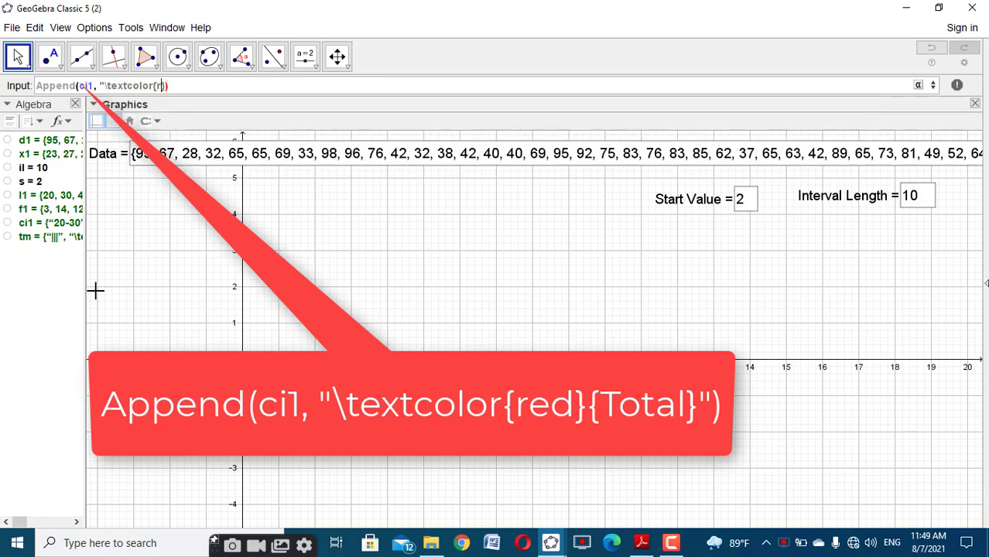
pyautogui.write('Total}"')
pyautogui.press('Return')
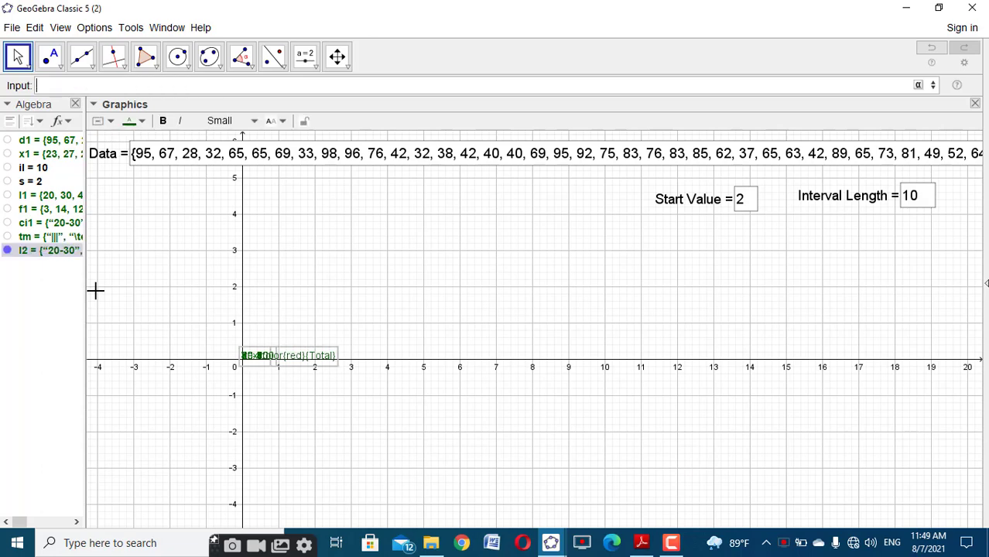
pyautogui.click(7, 250)
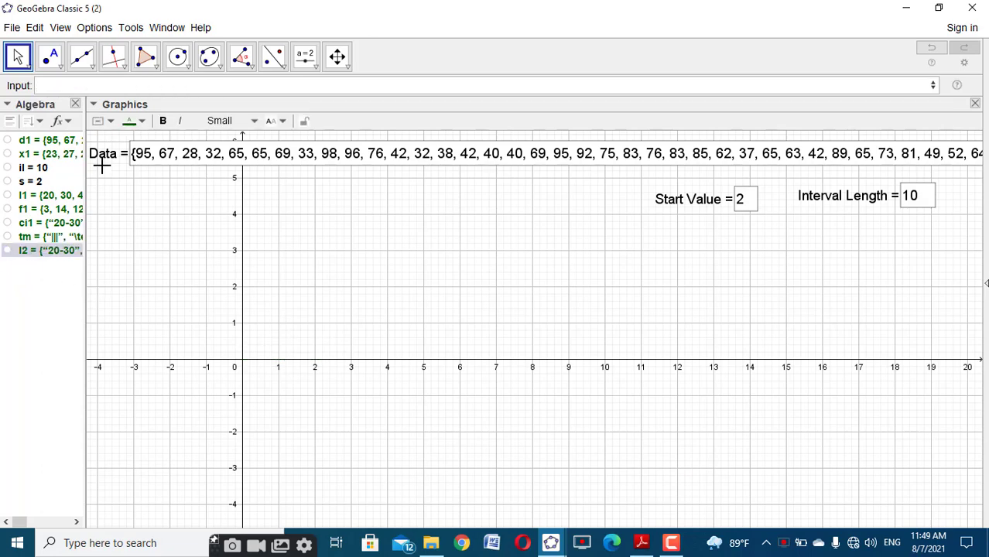
# Step: Create a list that appends an empty string to the tally marks with Append(tm, "") and hide it in the Graphics view
pyautogui.click(96, 86)
pyautogui.write('App')
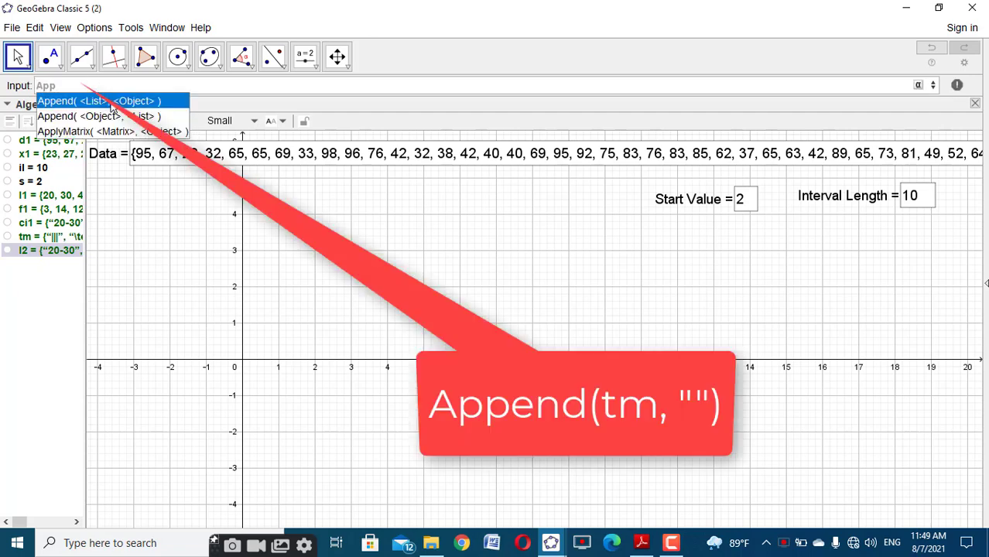
pyautogui.click(113, 105)
pyautogui.write('t')
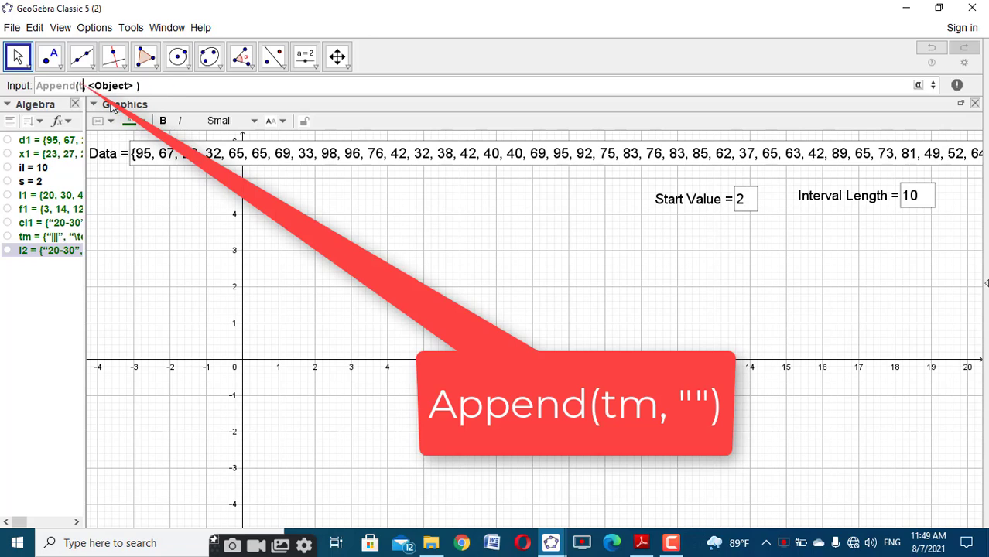
pyautogui.write('m')
pyautogui.press('Tab')
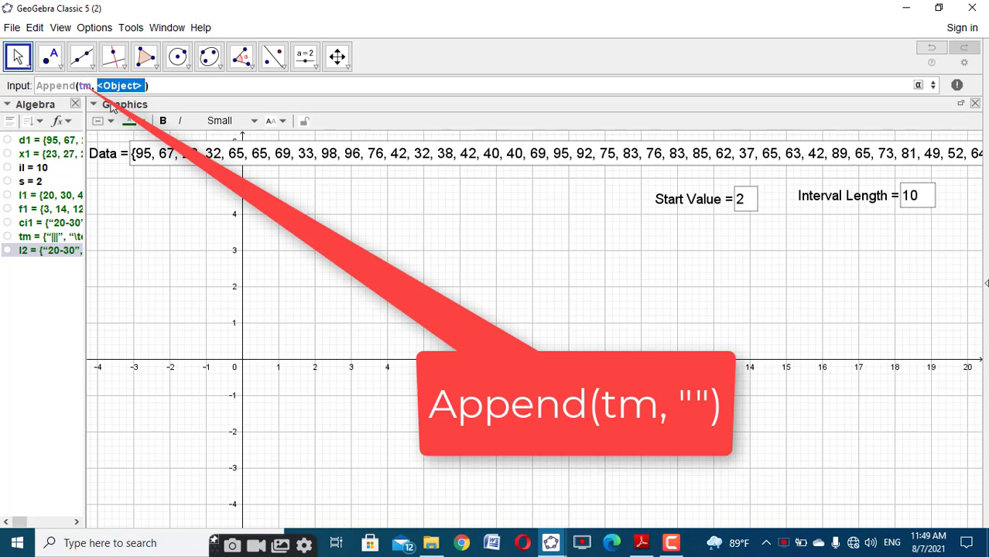
pyautogui.write('""')
pyautogui.press('Return')
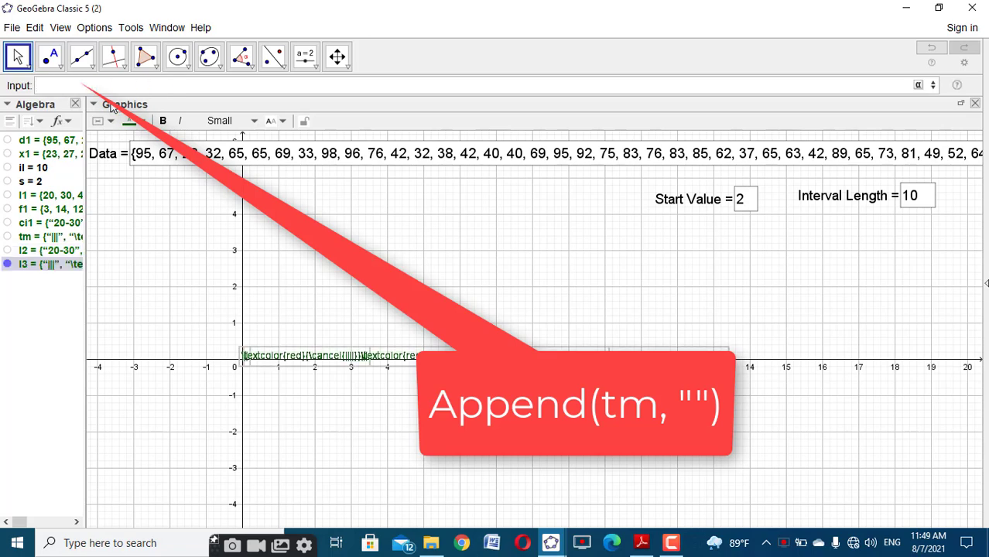
pyautogui.click(6, 264)
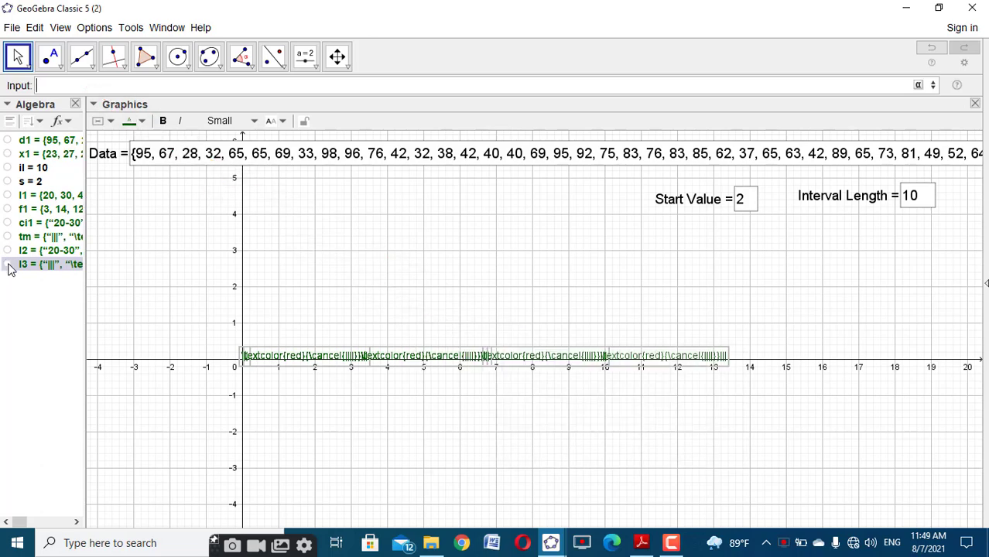
# Step: Calculate the total of the frequencies with Sum(f1)
pyautogui.click(78, 85)
pyautogui.write('s')
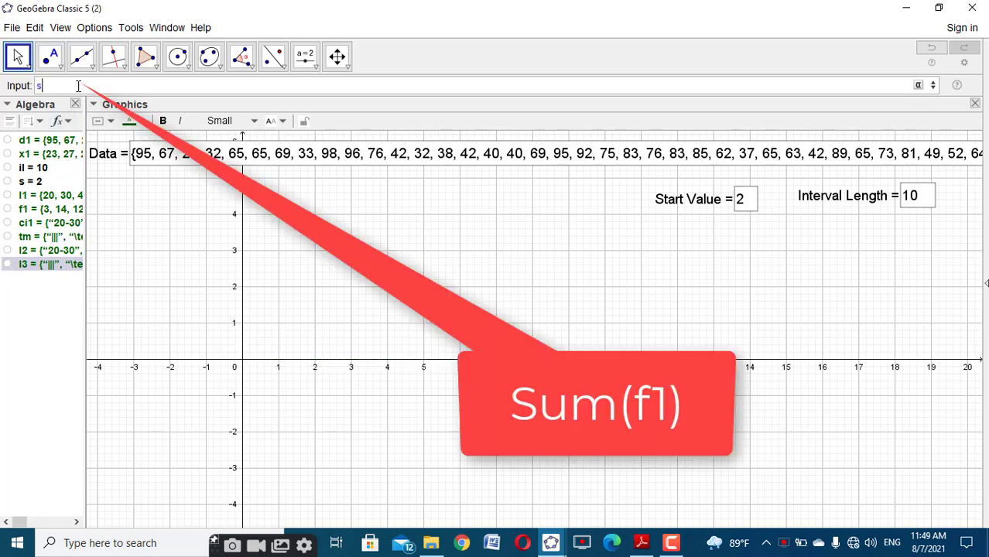
pyautogui.write('um')
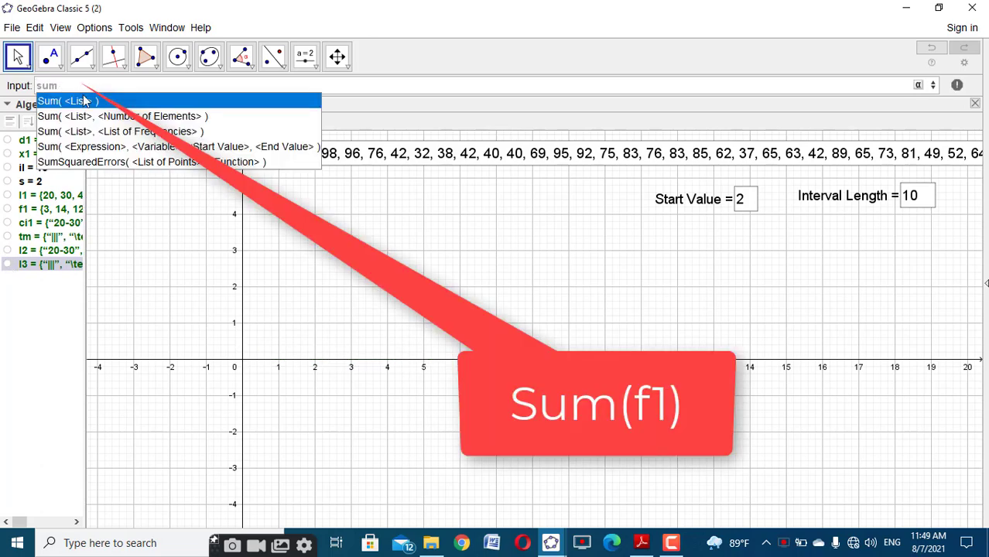
pyautogui.click(91, 103)
pyautogui.write('f1')
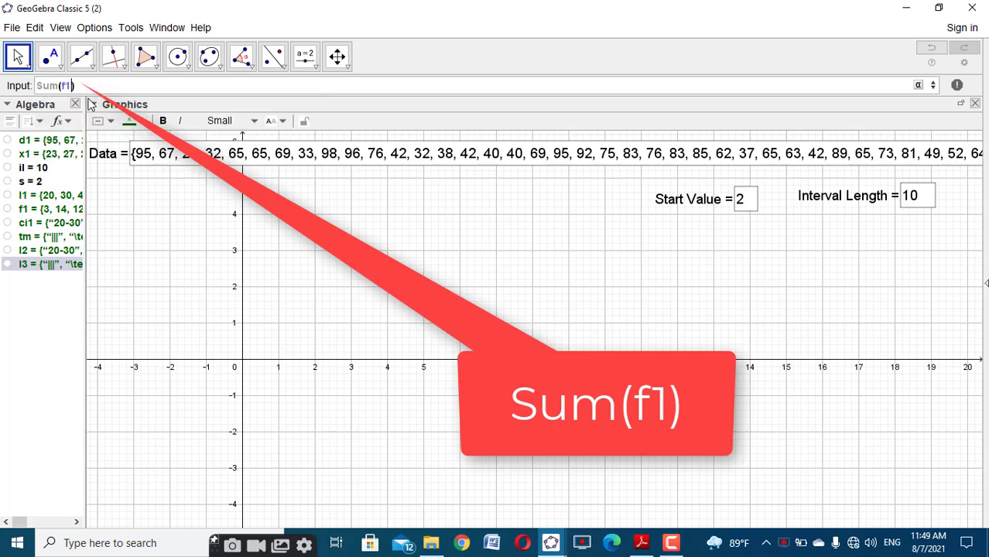
pyautogui.press('Return')
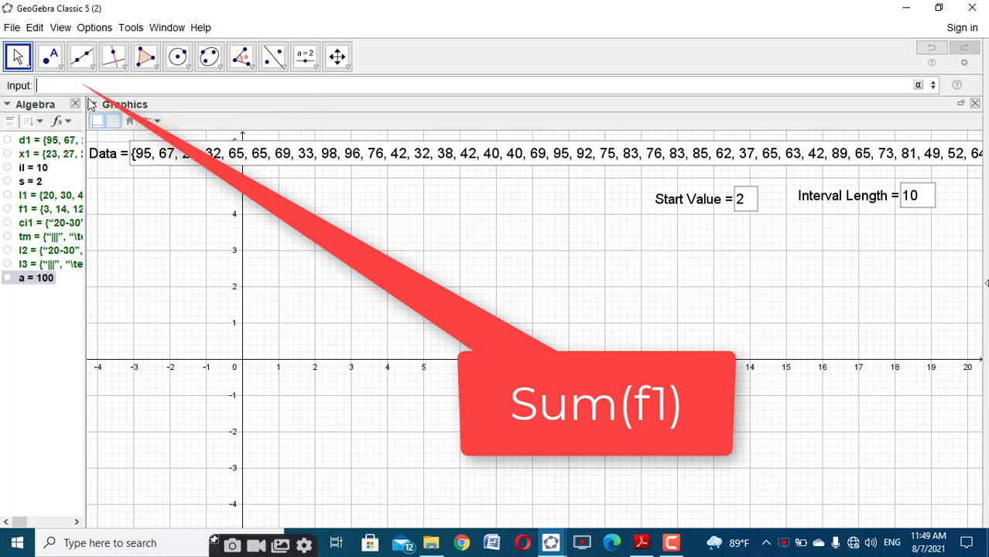
# Step: Rename the frequency total a as n1
pyautogui.rightClick(38, 277)
pyautogui.click(68, 314)
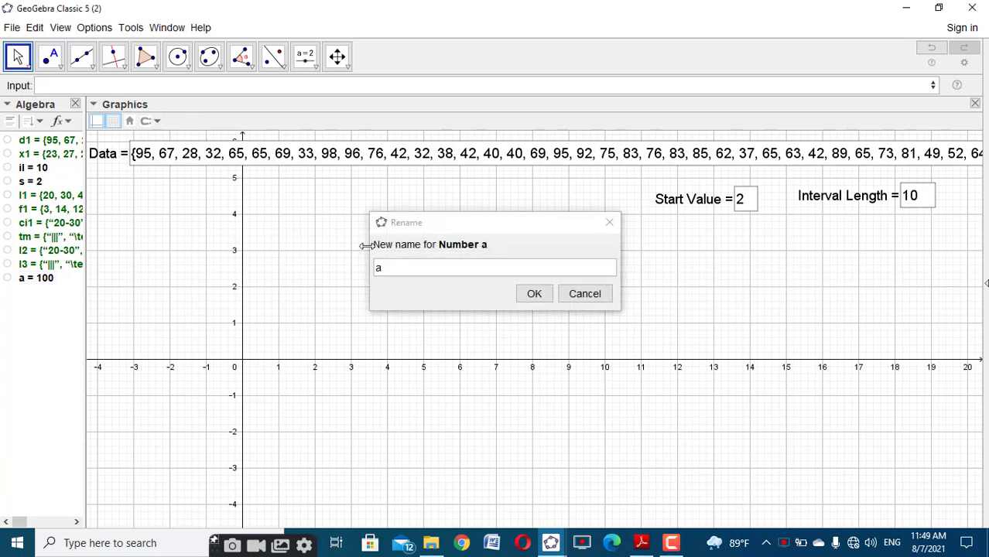
pyautogui.click(379, 265)
pyautogui.write('N1')
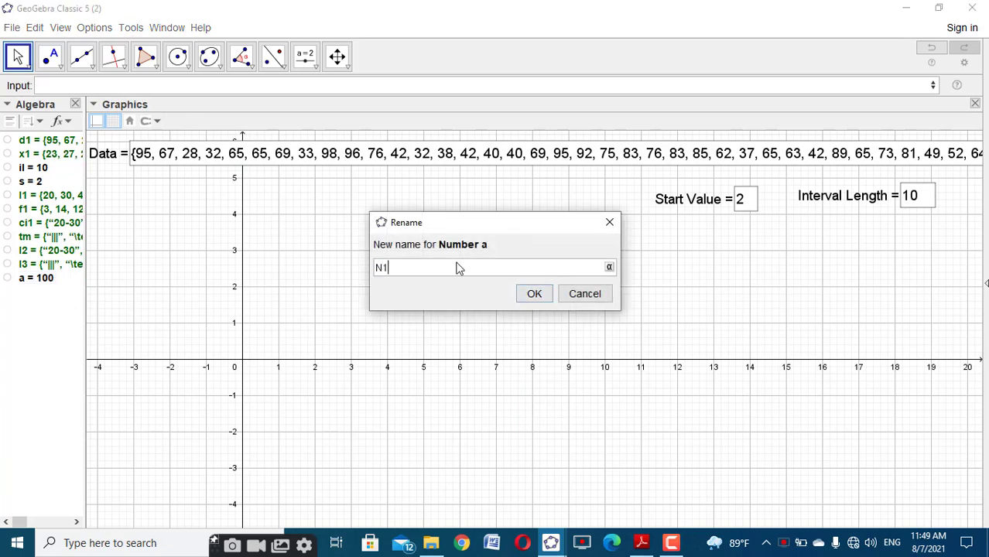
pyautogui.moveTo(381, 270); pyautogui.dragTo(374, 270)
pyautogui.write('n')
pyautogui.click(535, 293)
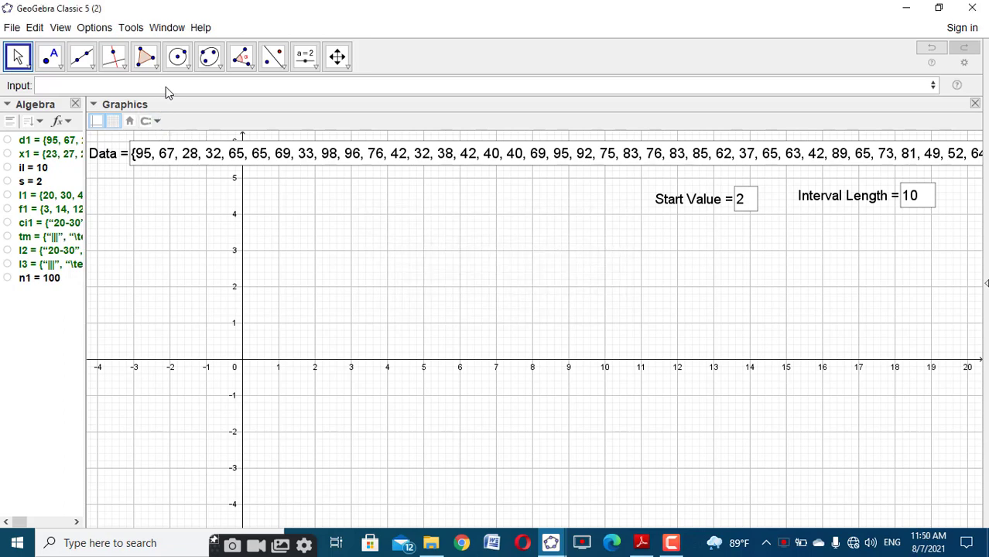
# Step: Create a list that appends the red-labelled total to the frequencies with Append(f1, "\textcolor{red}{N=}"n1)
pyautogui.click(166, 86)
pyautogui.write('App')
pyautogui.press('Return')
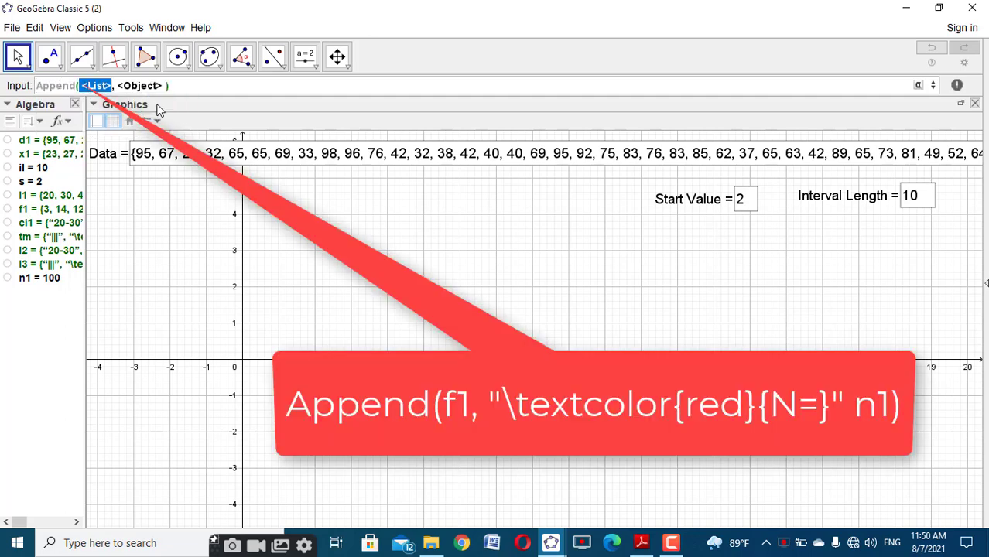
pyautogui.write('f1')
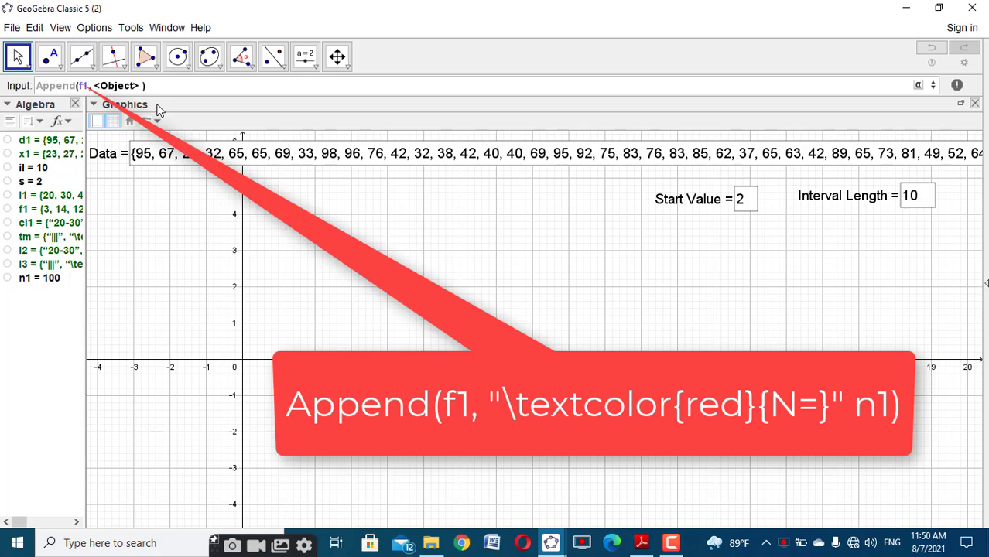
pyautogui.press('Tab')
pyautogui.write('"\\textcolor{red')
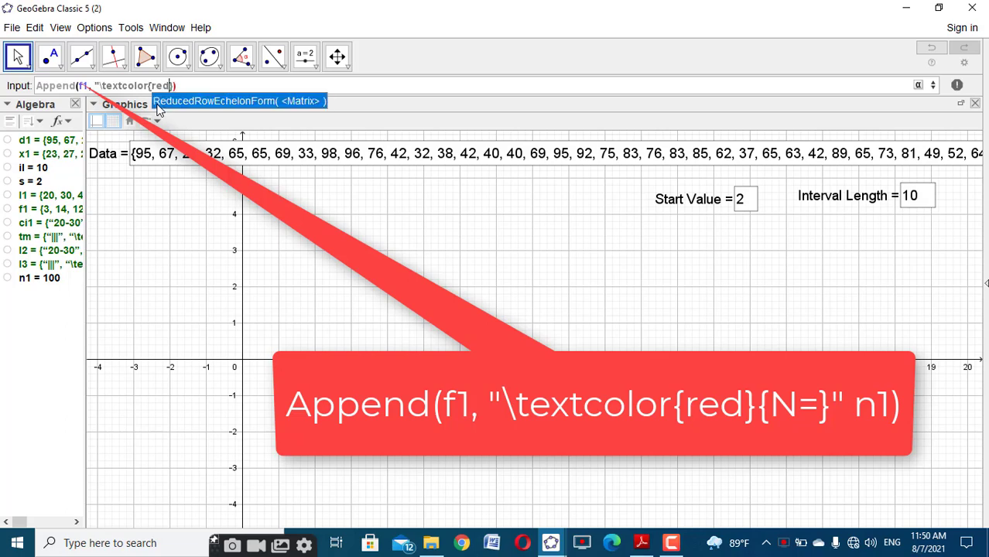
pyautogui.write('}{')
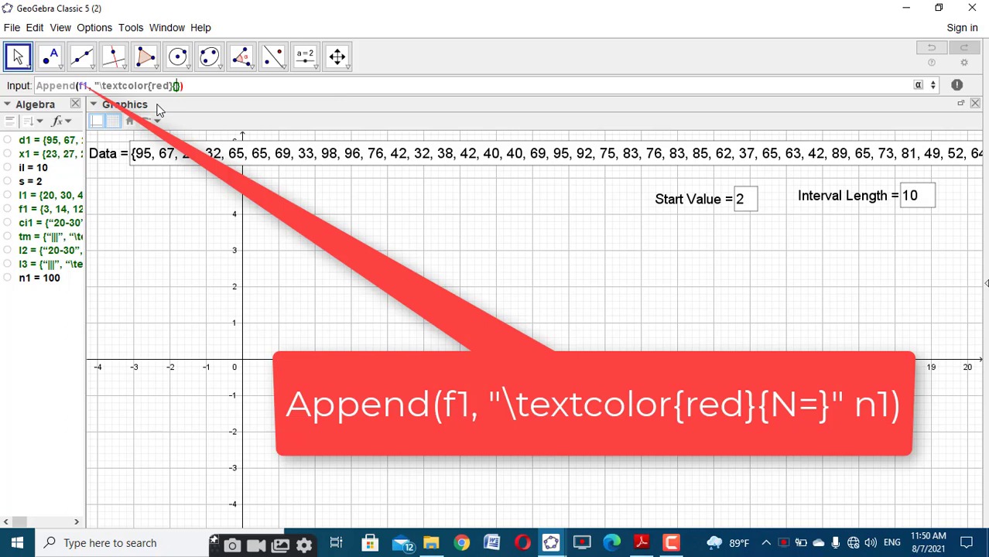
pyautogui.write('N=')
pyautogui.write('"n1')
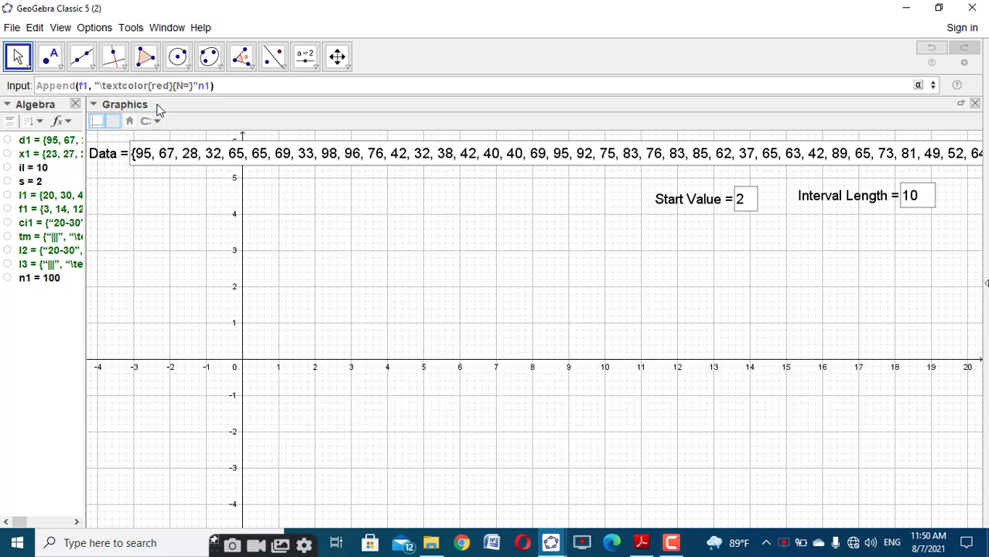
pyautogui.press('Return')
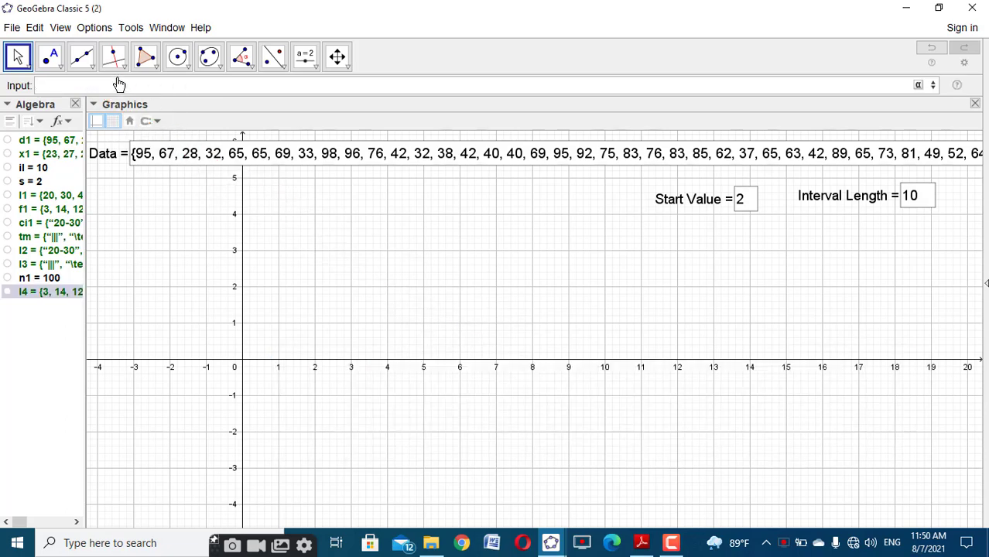
# Step: Start a number slider named n in the Graphics view with a minimum of 0
pyautogui.click(314, 62)
pyautogui.click(329, 89)
pyautogui.click(401, 256)
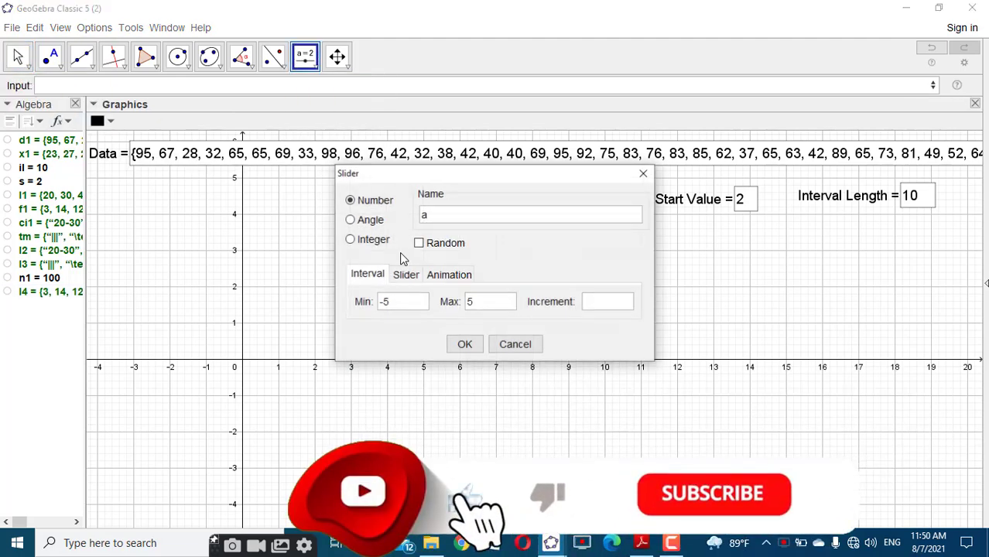
pyautogui.write('n')
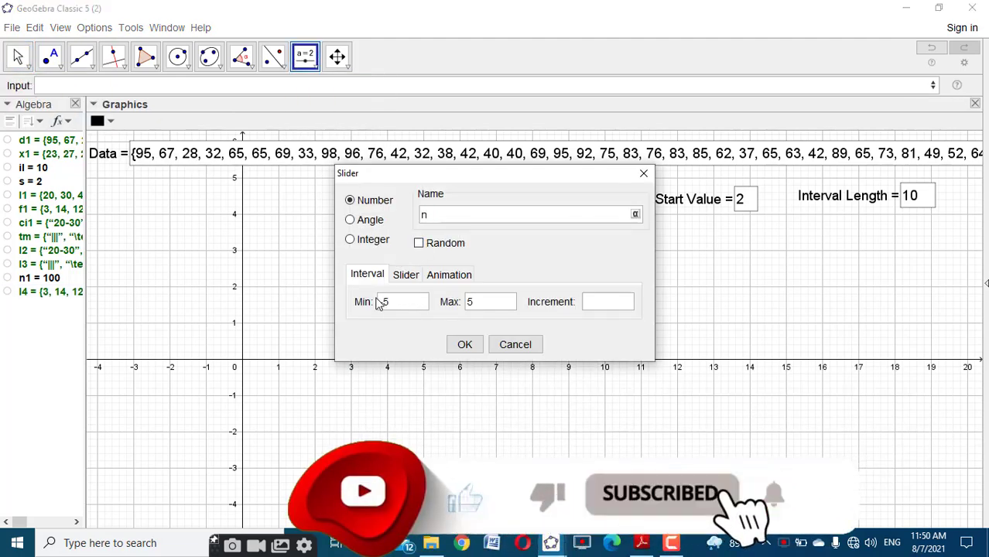
pyautogui.moveTo(380, 303); pyautogui.dragTo(393, 305)
pyautogui.write('0')
# Step: Set the slider's maximum to length(f1)+1 and its increment to 1, and create it
pyautogui.doubleClick(470, 302)
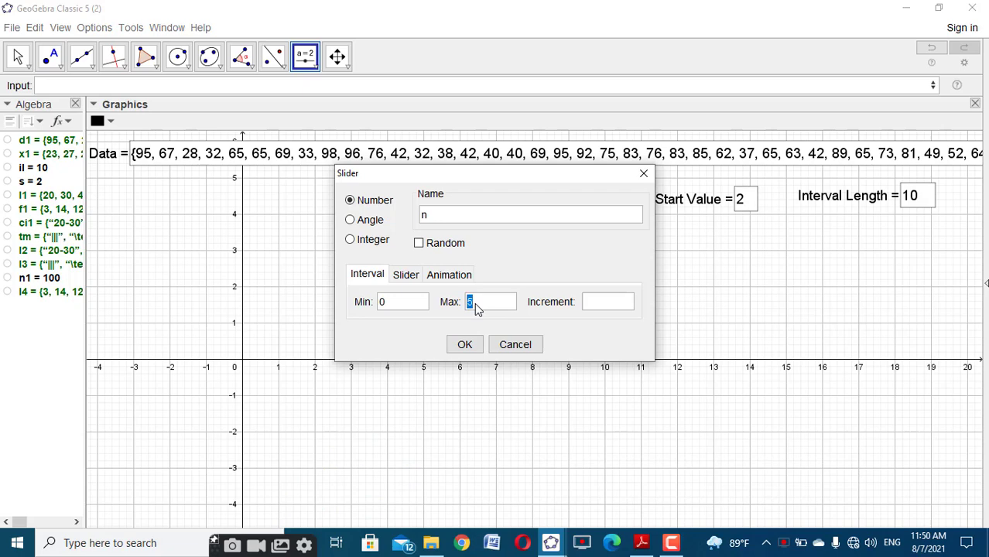
pyautogui.write('le')
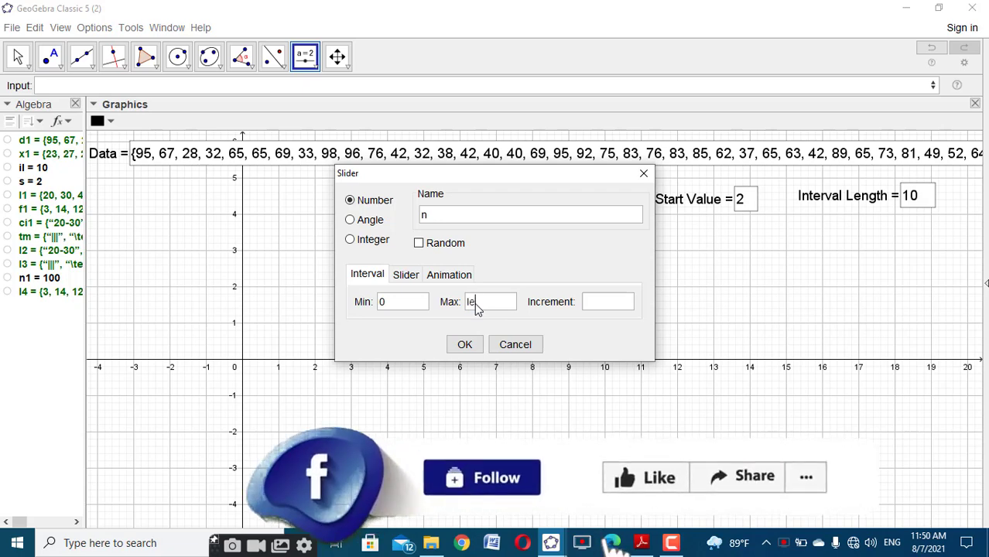
pyautogui.write('ngth')
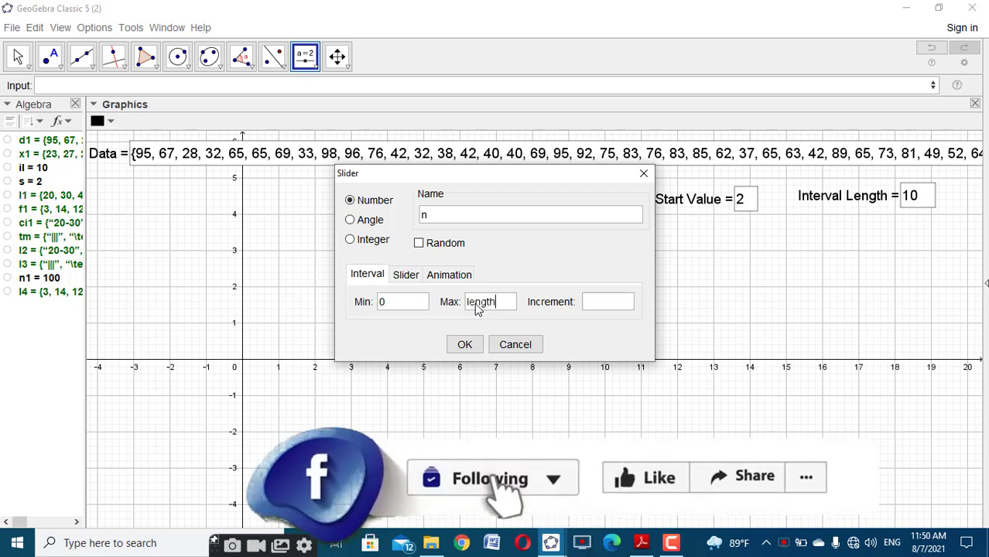
pyautogui.write('(')
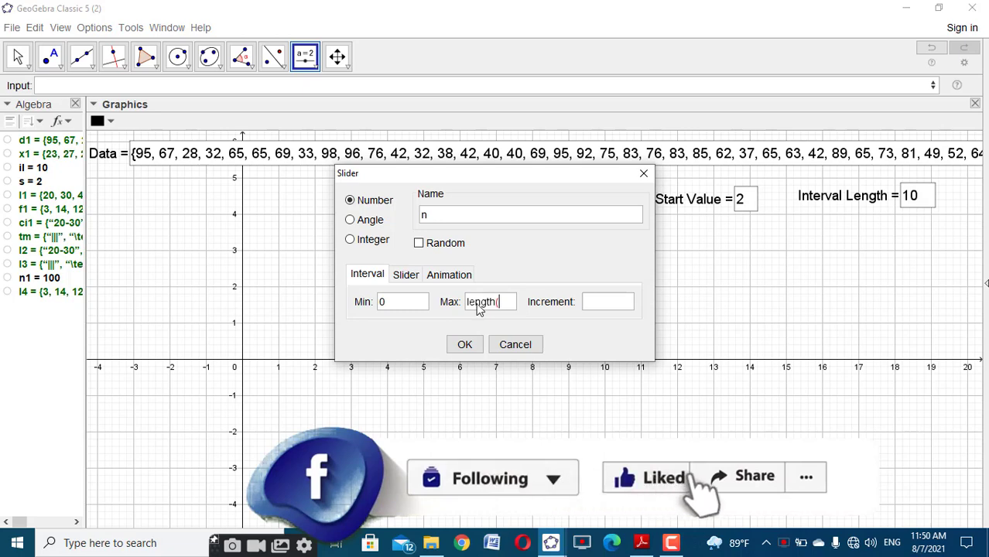
pyautogui.write('f1)+1')
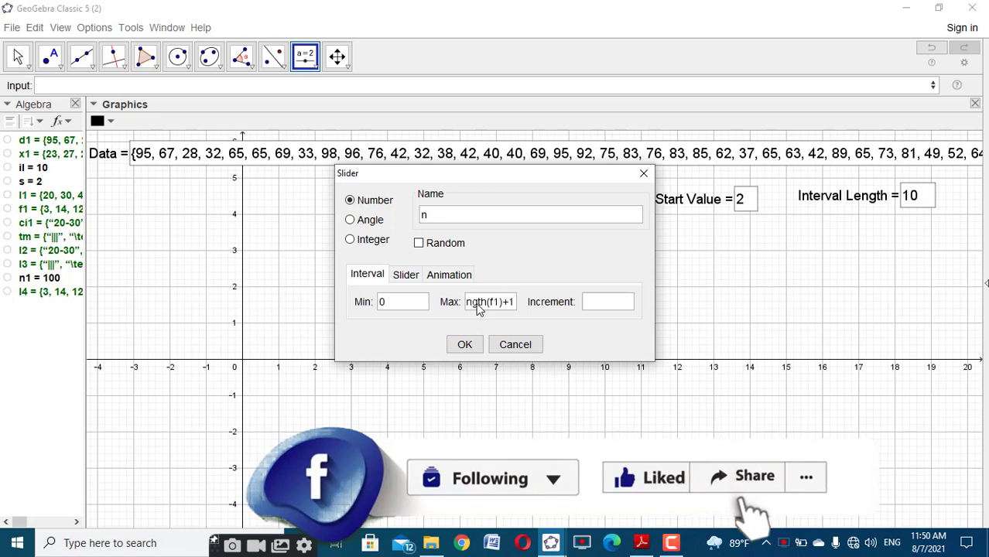
pyautogui.click(607, 308)
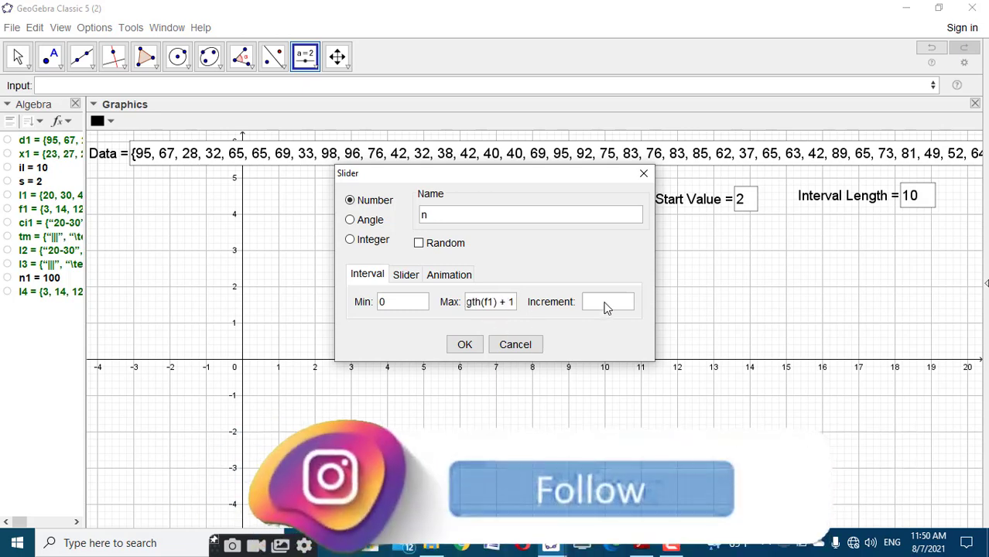
pyautogui.write('1')
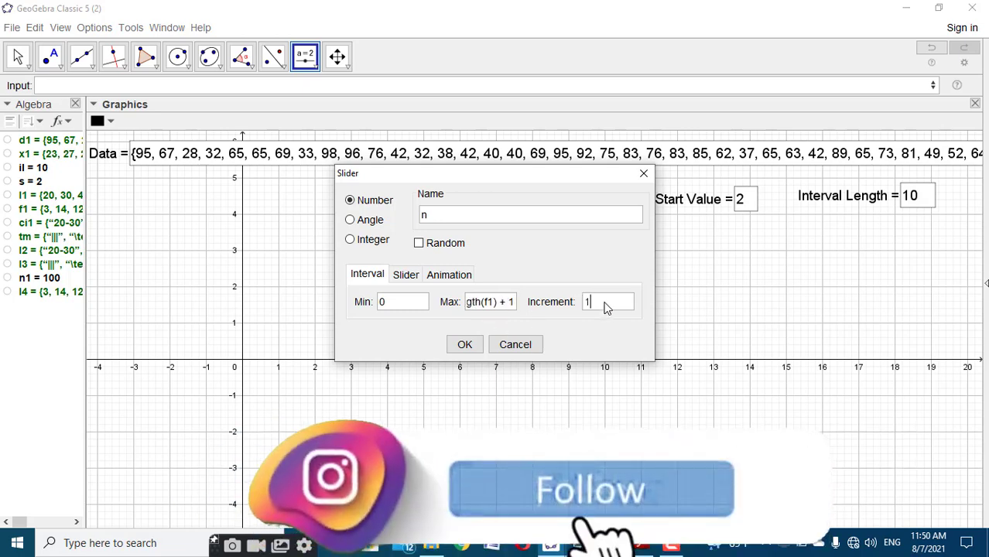
pyautogui.click(478, 348)
pyautogui.moveTo(415, 249); pyautogui.dragTo(363, 264)
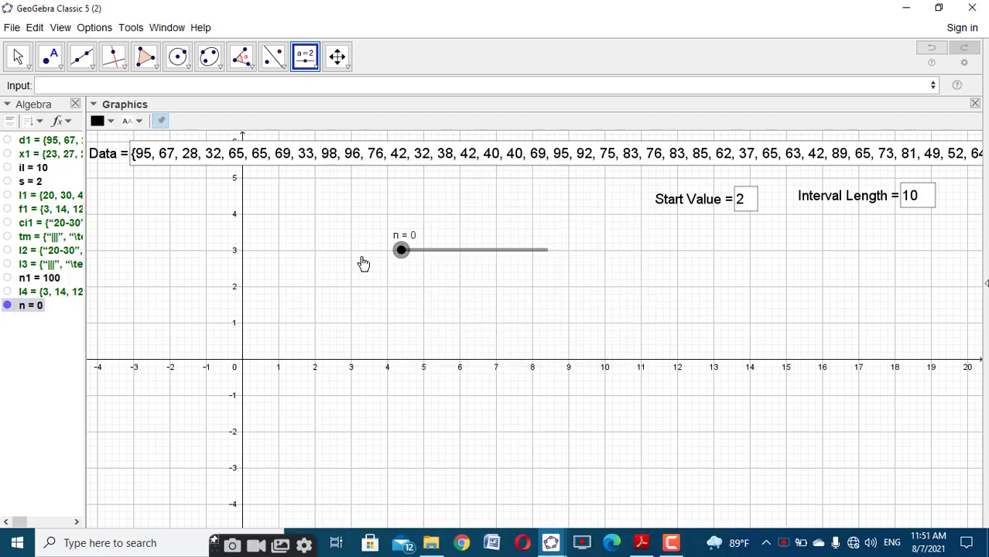
pyautogui.press('Escape')
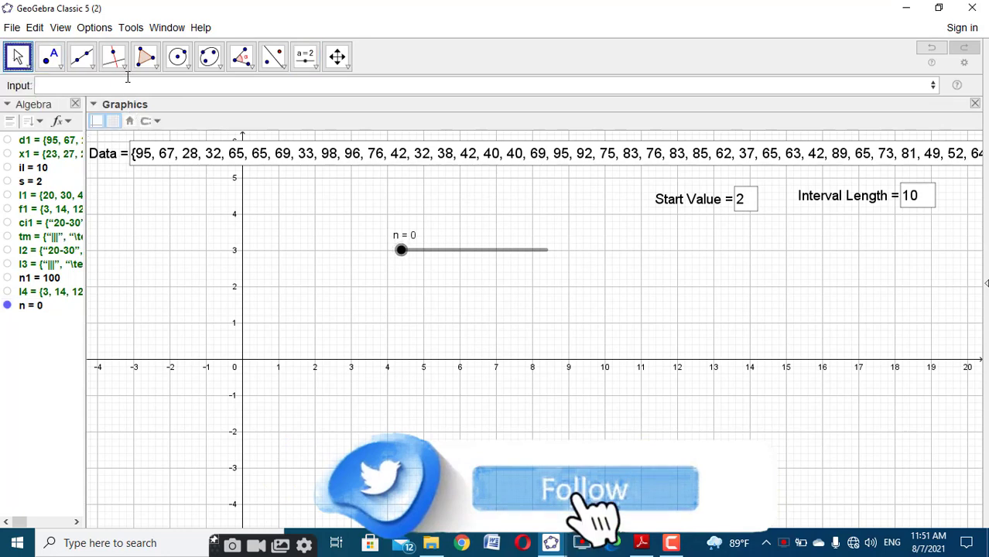
# Step: Begin a TableText formula whose first argument nests Append(<Object>, <List>) inside First(<List>, <Number of Elements>)
pyautogui.click(130, 85)
pyautogui.write('tabletext')
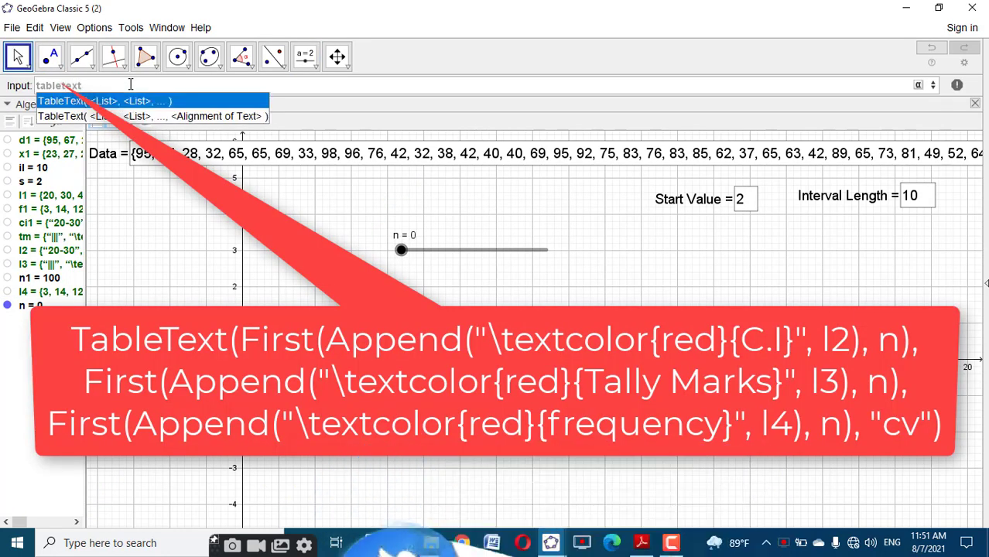
pyautogui.press('Escape')
pyautogui.write('t(fi')
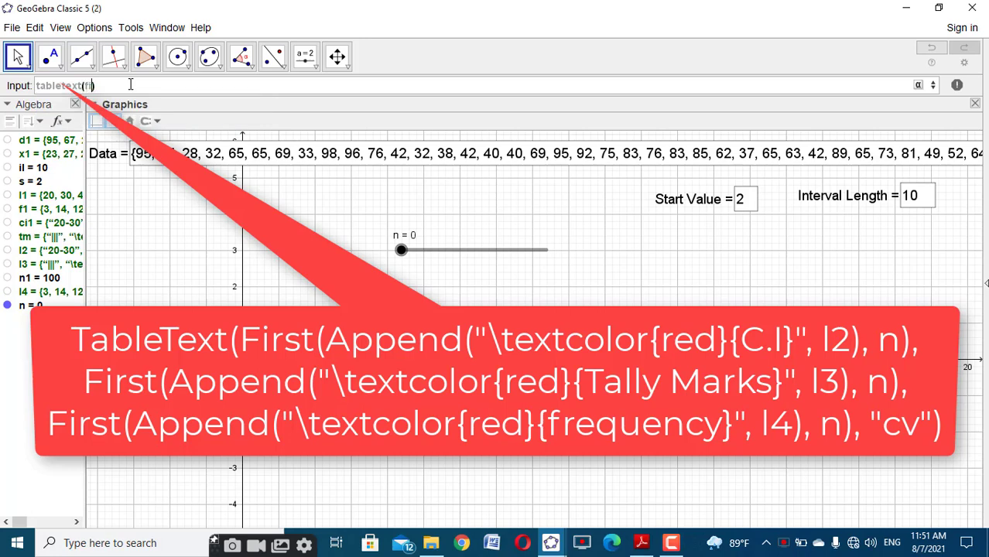
pyautogui.write('r')
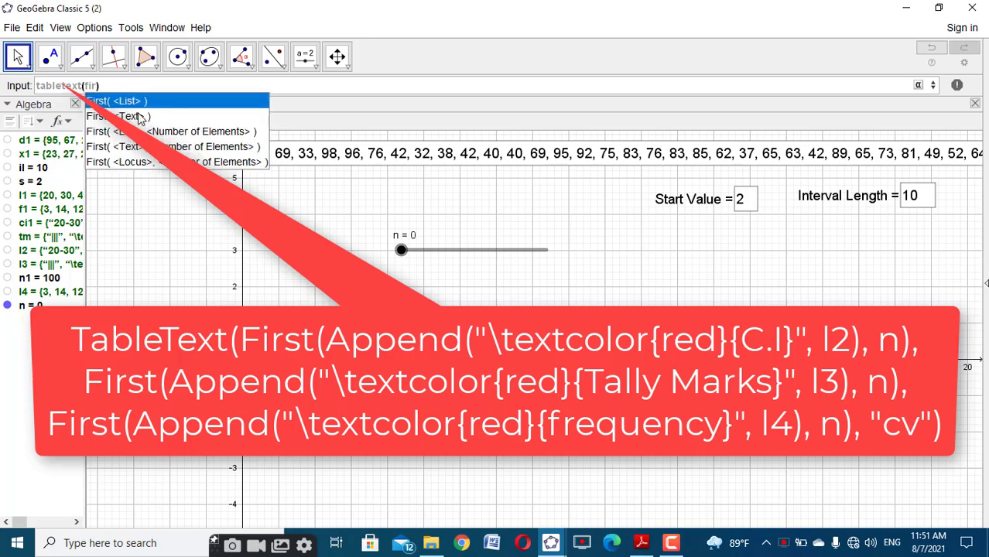
pyautogui.click(157, 131)
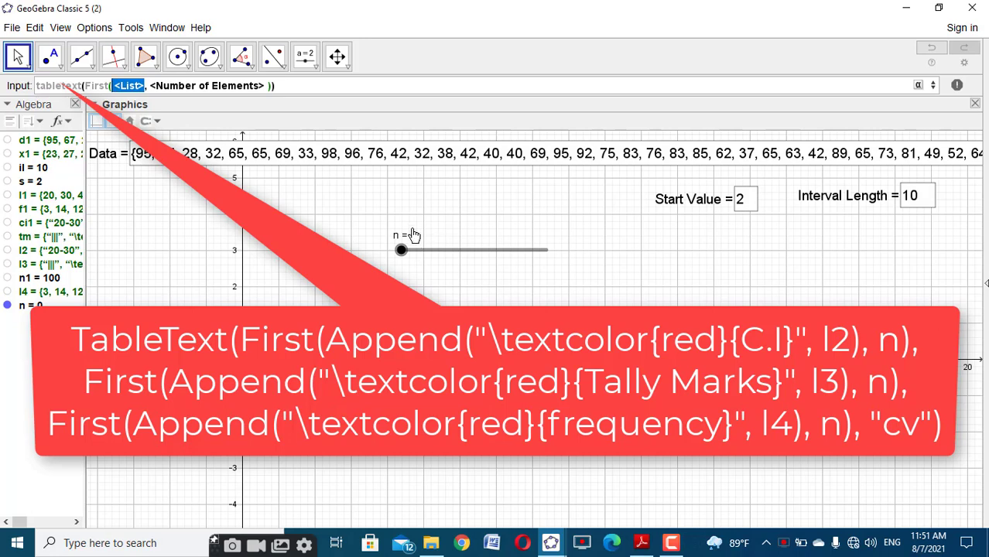
pyautogui.write('A')
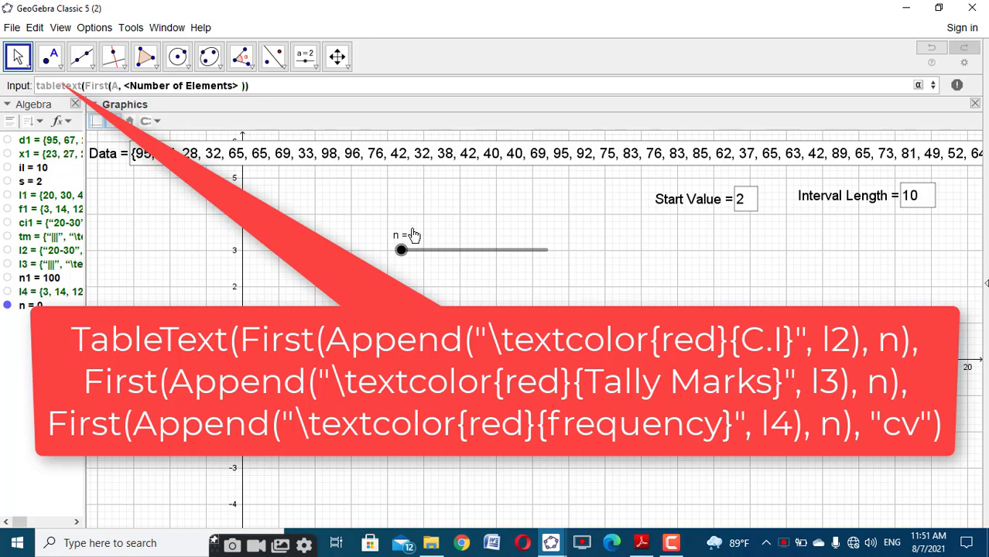
pyautogui.write('pp')
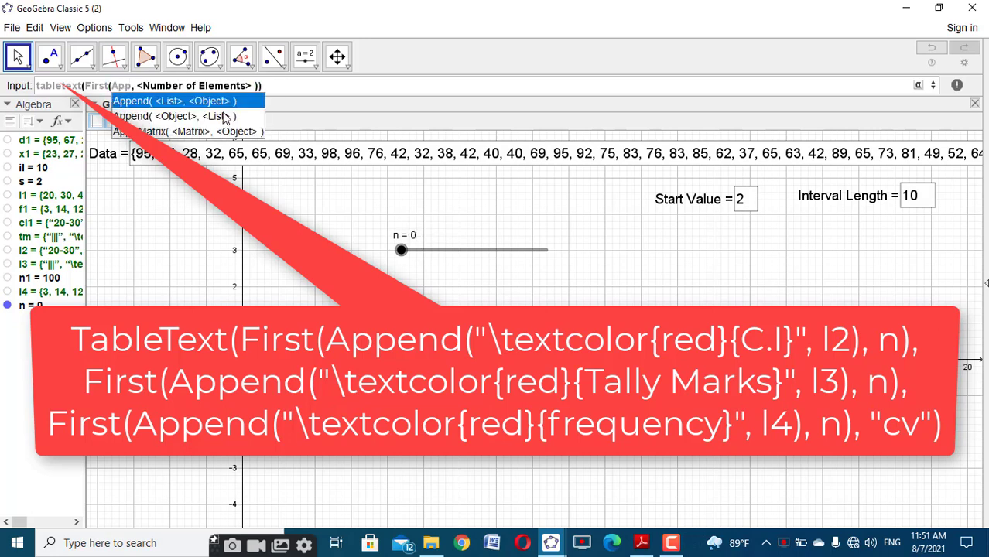
pyautogui.click(172, 117)
# Step: Enter the red header "\textcolor{red}{C.I}" as the object in the Append part of the formula
pyautogui.write('", <List>')
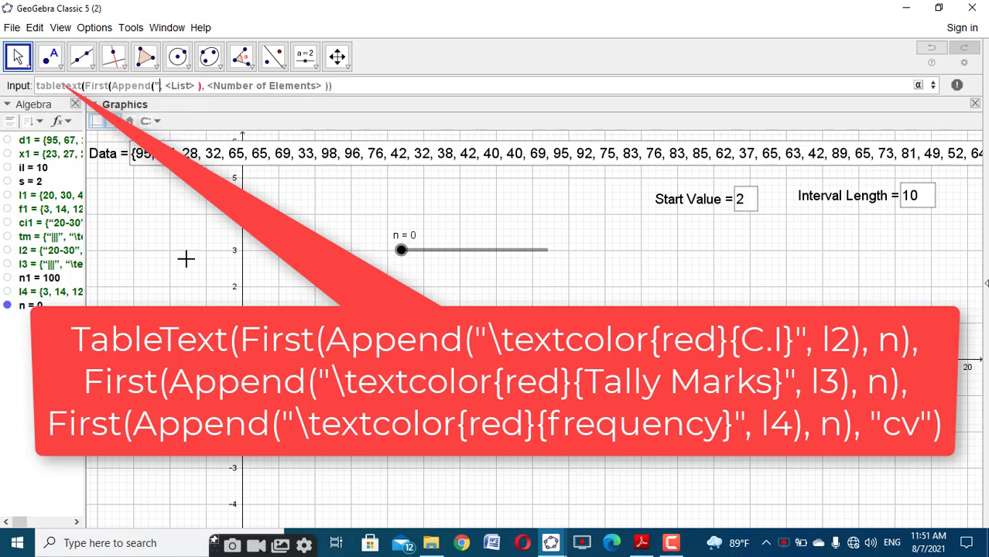
pyautogui.write('\\textc')
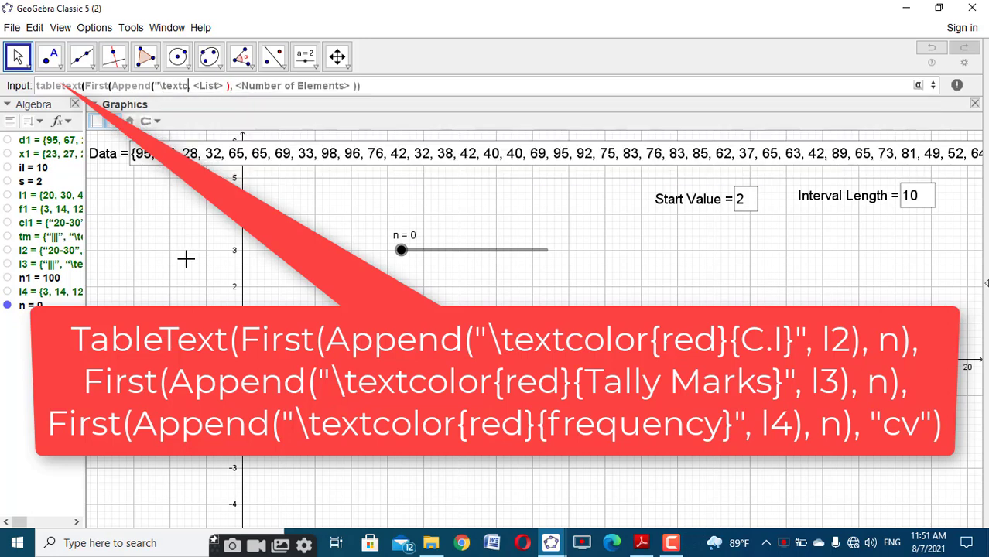
pyautogui.write('olor')
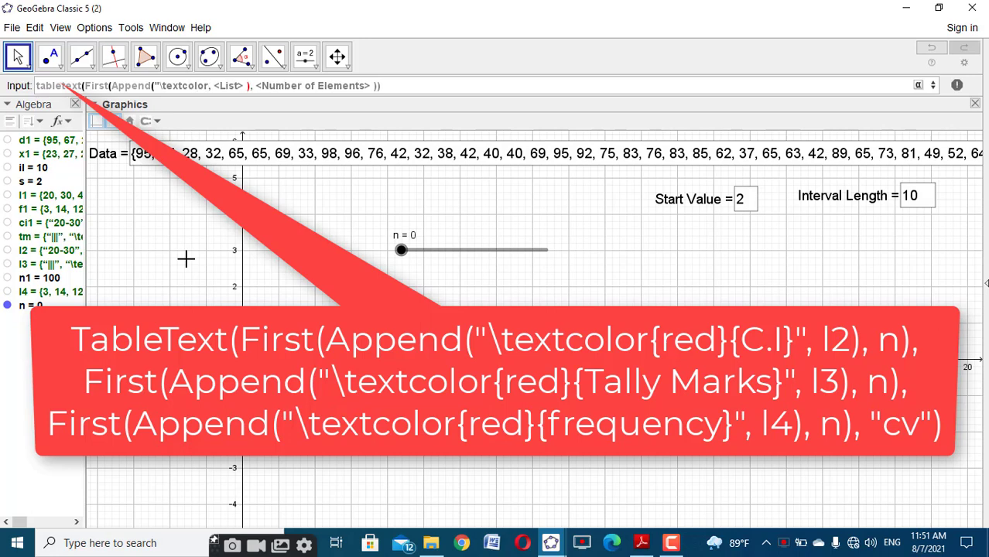
pyautogui.write('{red')
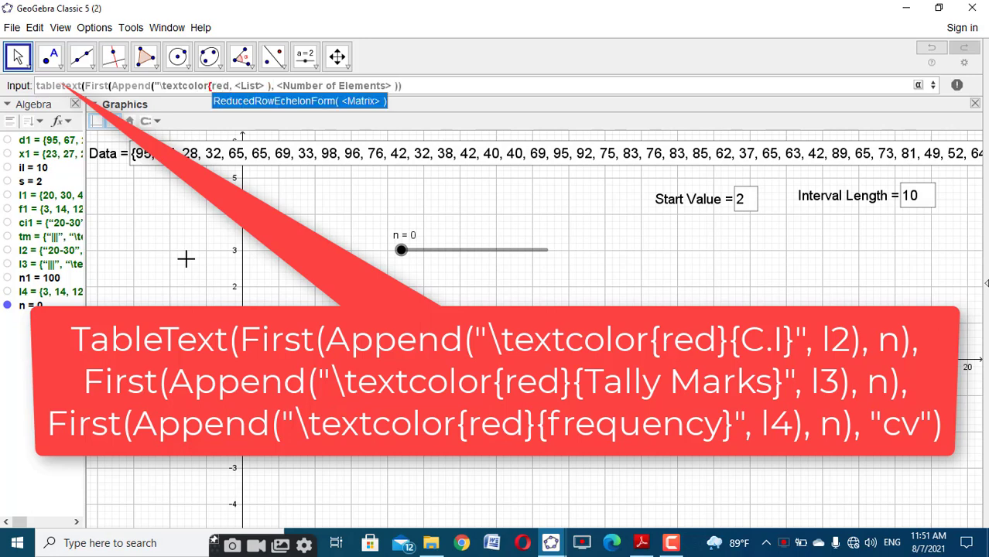
pyautogui.write('}{')
pyautogui.write('C.I')
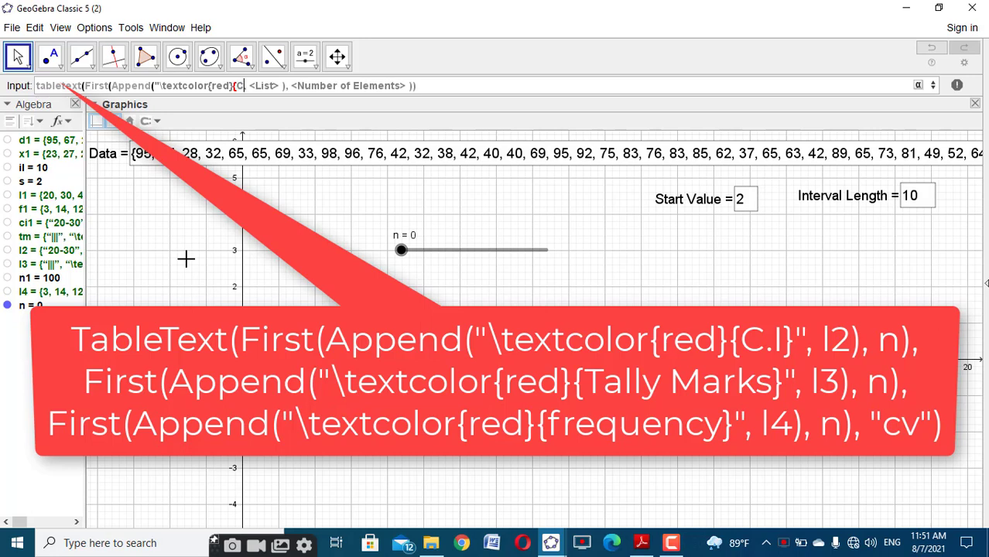
pyautogui.write('}"')
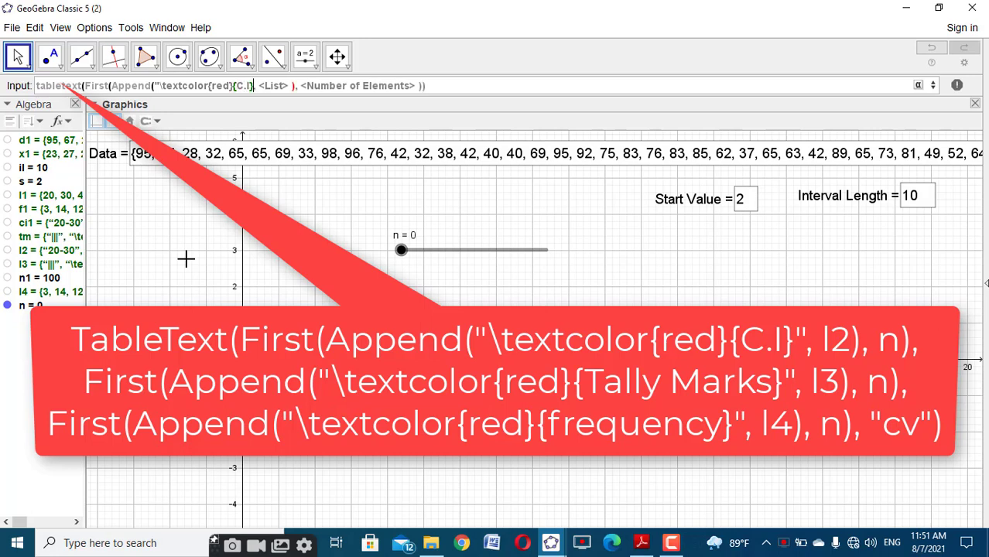
# Step: Fill in l2 as the appended list and n as the number of elements, and set slider n to 3
pyautogui.press('Tab')
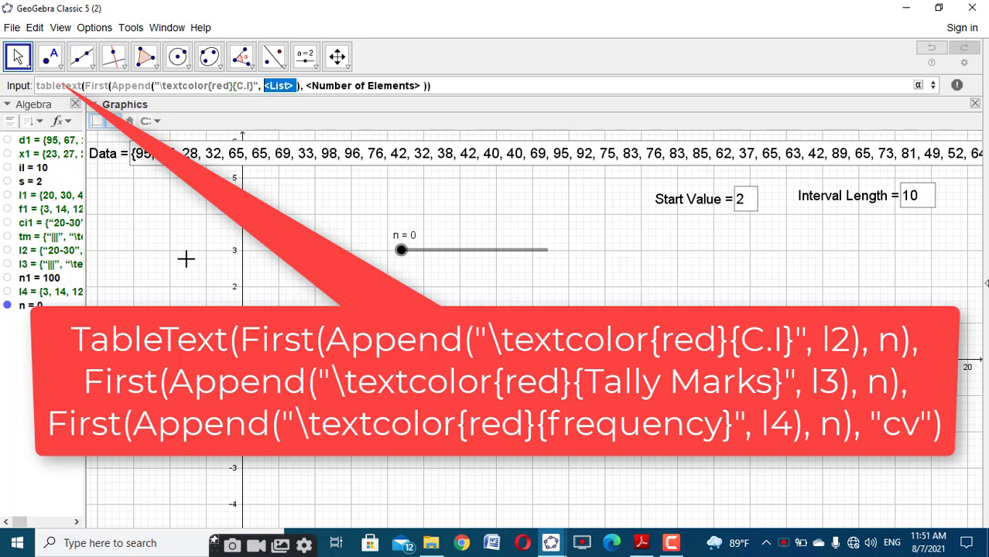
pyautogui.write('l2')
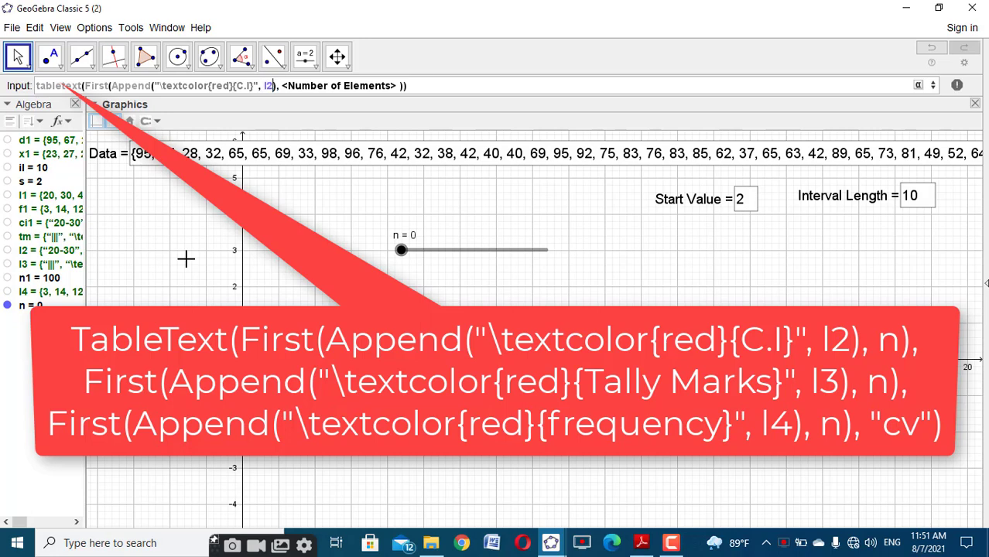
pyautogui.press('Tab')
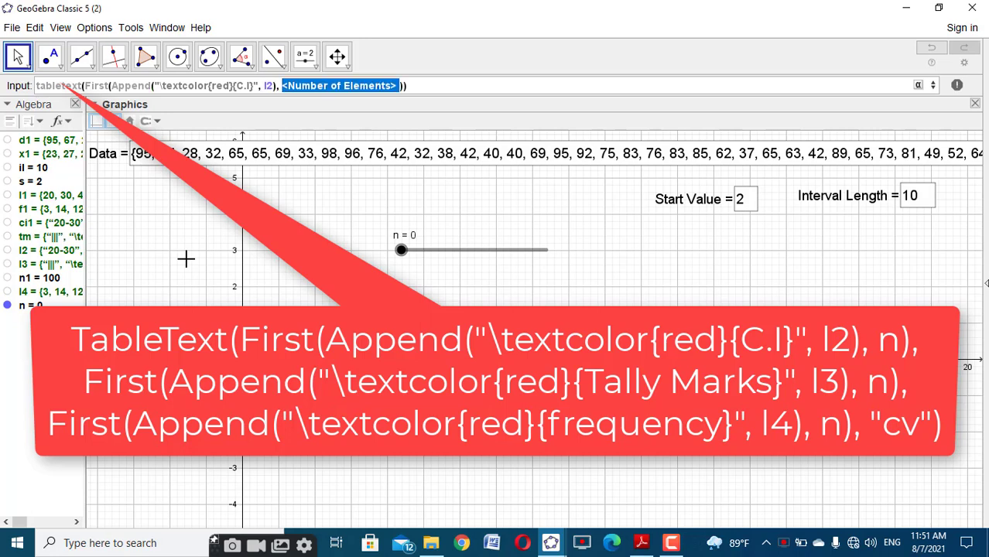
pyautogui.write('n')
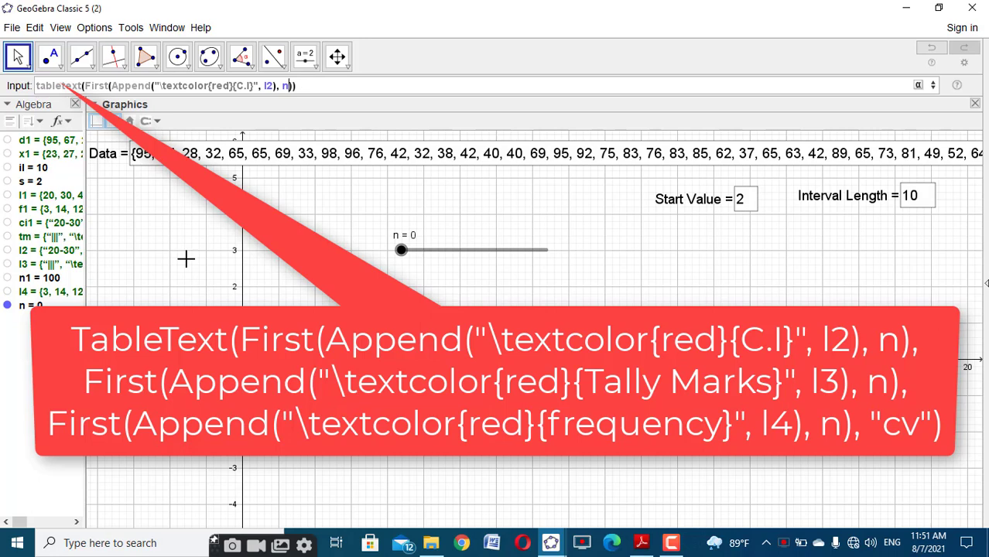
pyautogui.press('Right')
pyautogui.moveTo(408, 258); pyautogui.dragTo(456, 257)
pyautogui.press('Return')
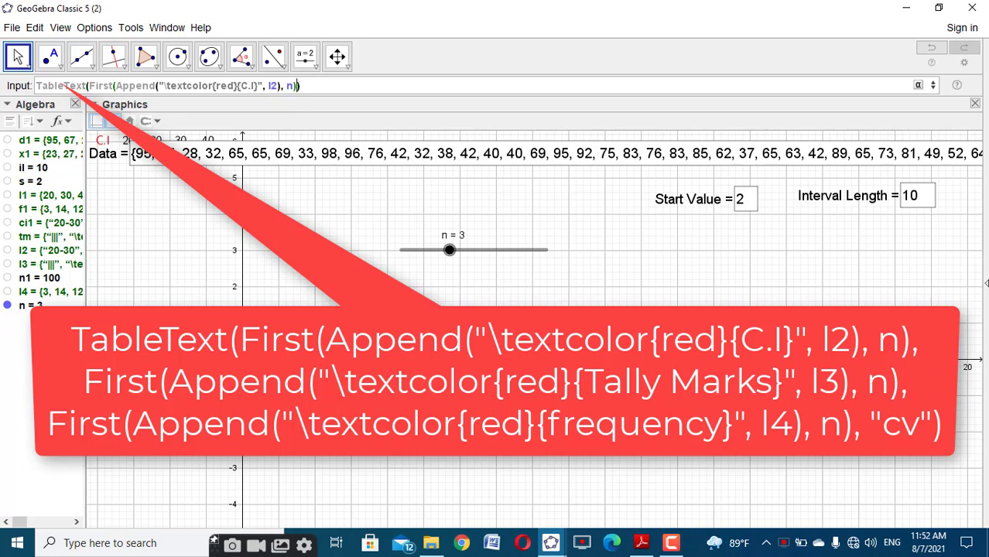
# Step: Duplicate the First(Append("\textcolor{red}{C.I}", l2), n) expression as the second TableText argument
pyautogui.write(',')
pyautogui.moveTo(89, 86); pyautogui.dragTo(301, 86)
pyautogui.hotkey('ctrl', 'c')
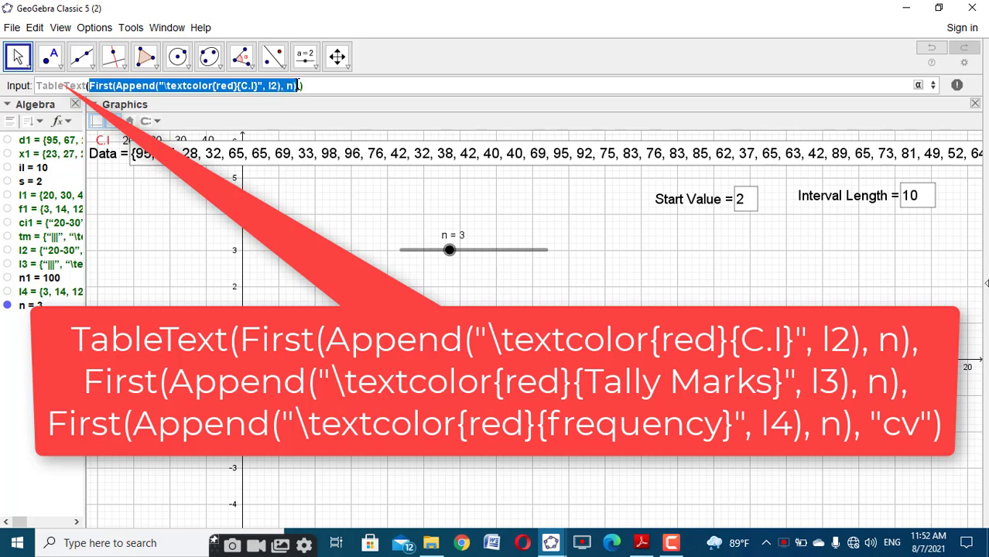
pyautogui.click(301, 86)
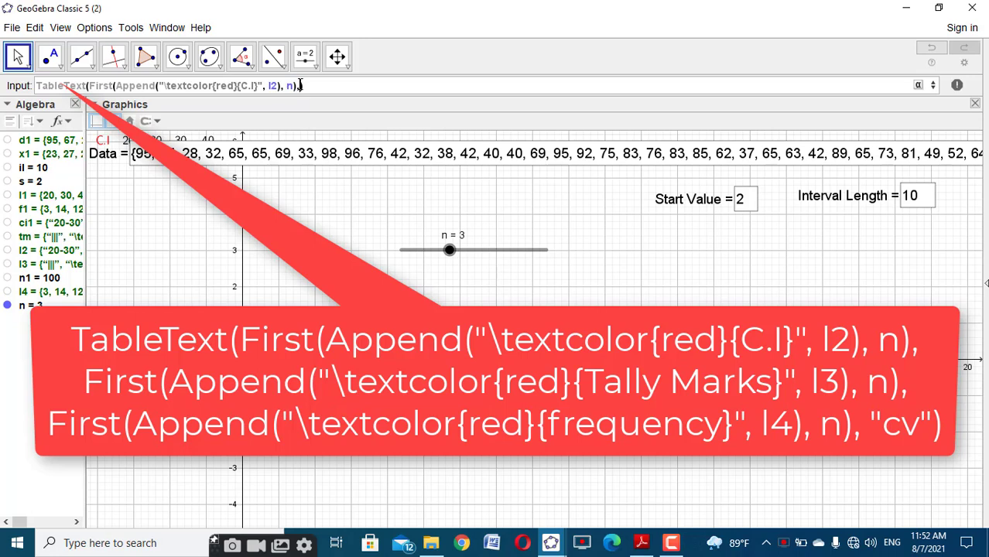
pyautogui.hotkey('ctrl', 'v')
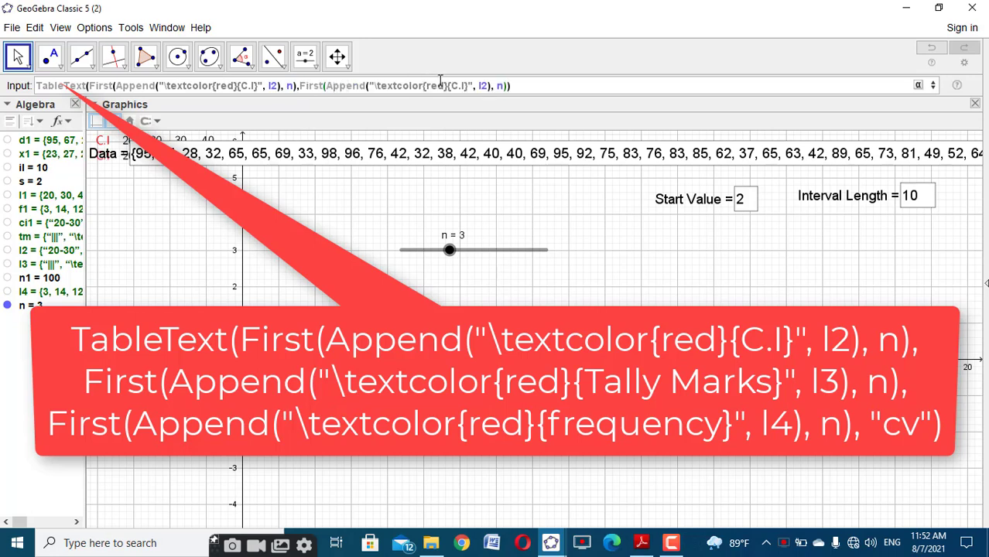
# Step: Change the header text in the second First expression to Tally Marks
pyautogui.moveTo(466, 86); pyautogui.dragTo(450, 86)
pyautogui.write('Ta')
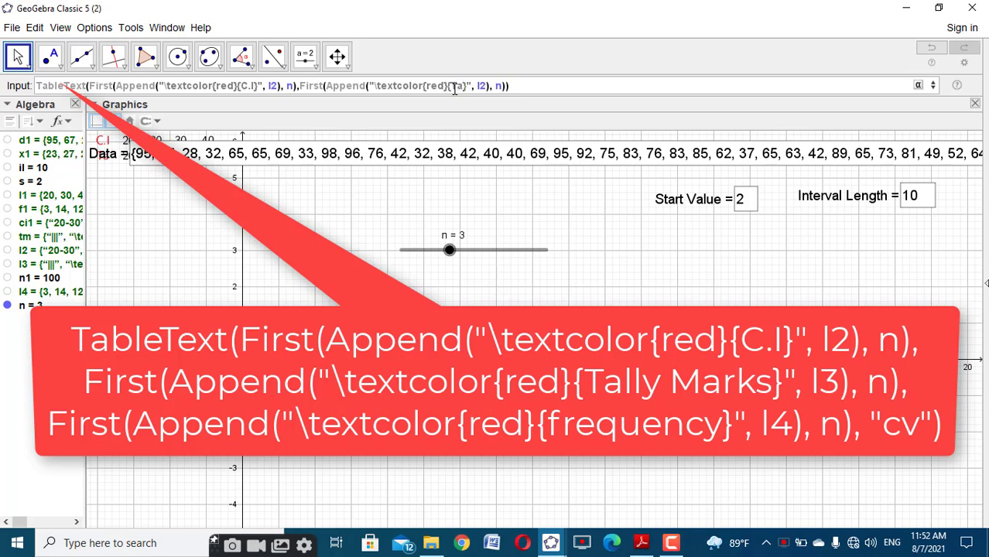
pyautogui.write('lly ')
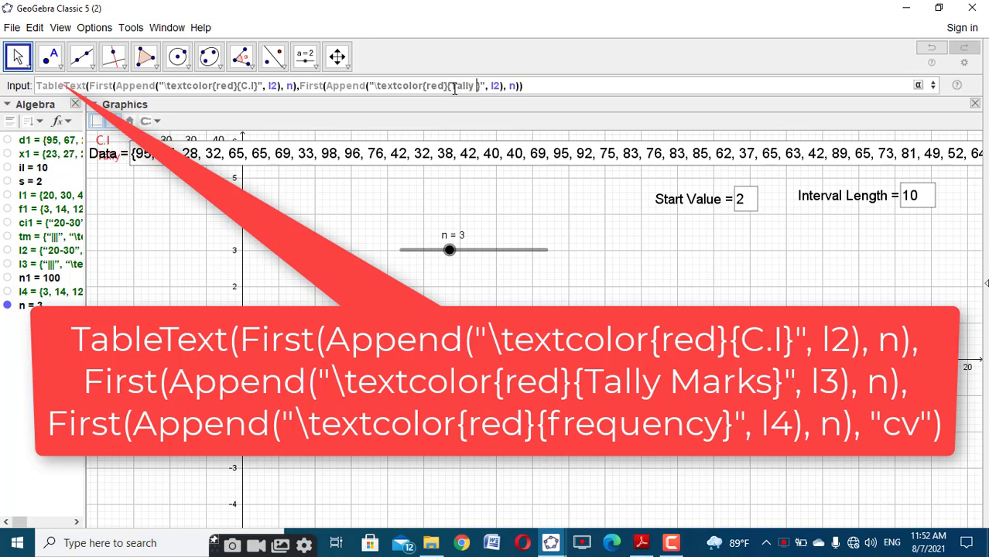
pyautogui.write('Mark')
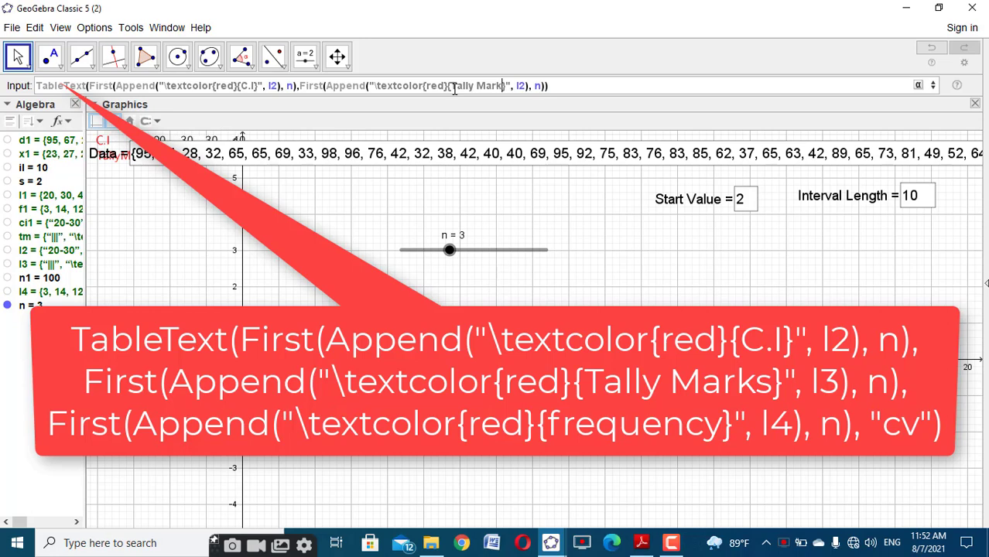
pyautogui.write('s')
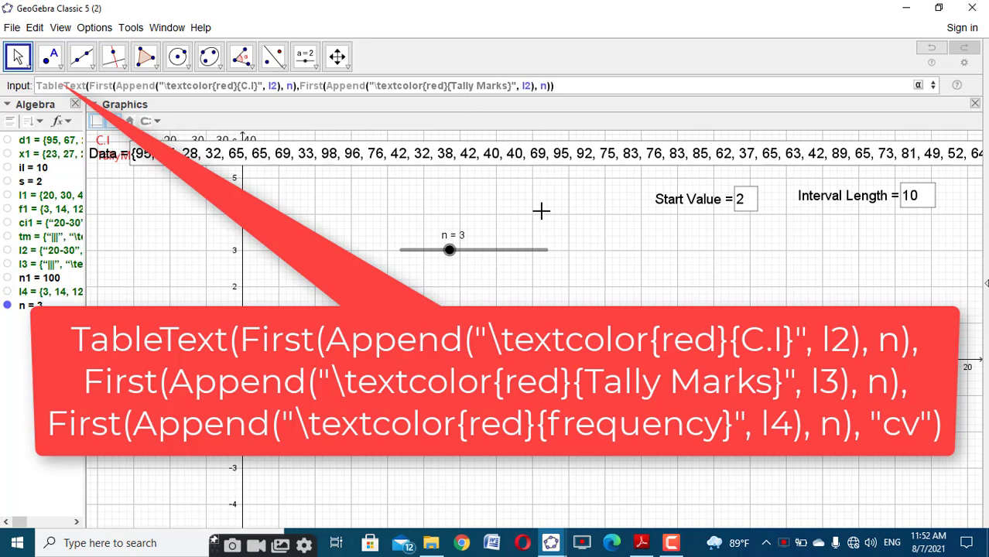
# Step: Change the second column's appended list to l3 and add another copy of the First(Append(...), n) expression as the third TableText argument
pyautogui.press('BackSpace')
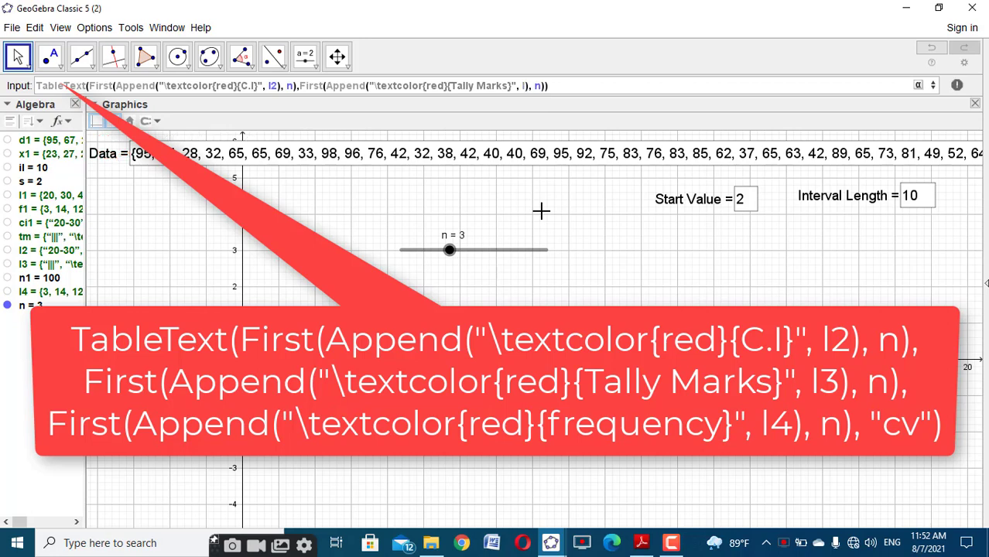
pyautogui.write('3')
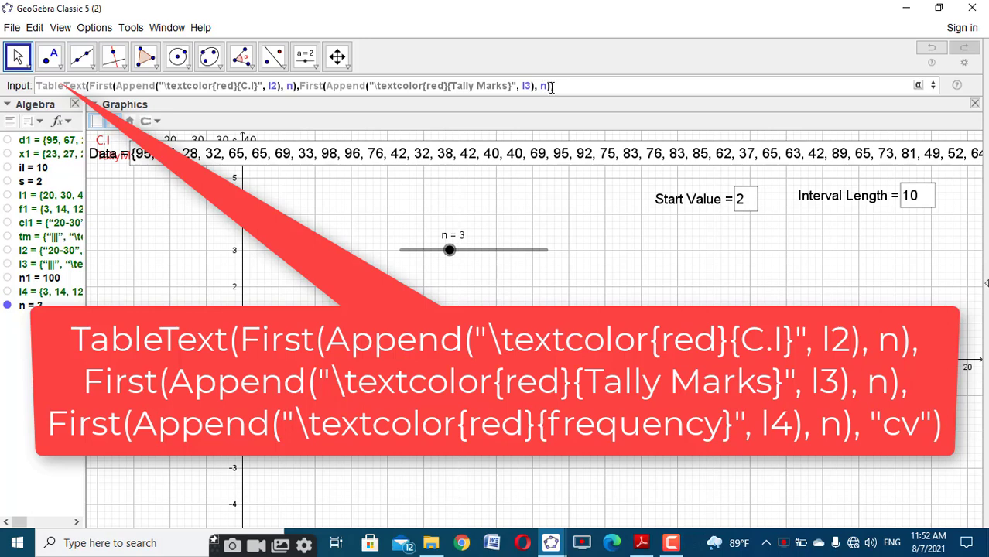
pyautogui.write(',')
pyautogui.hotkey('ctrl', 'v')
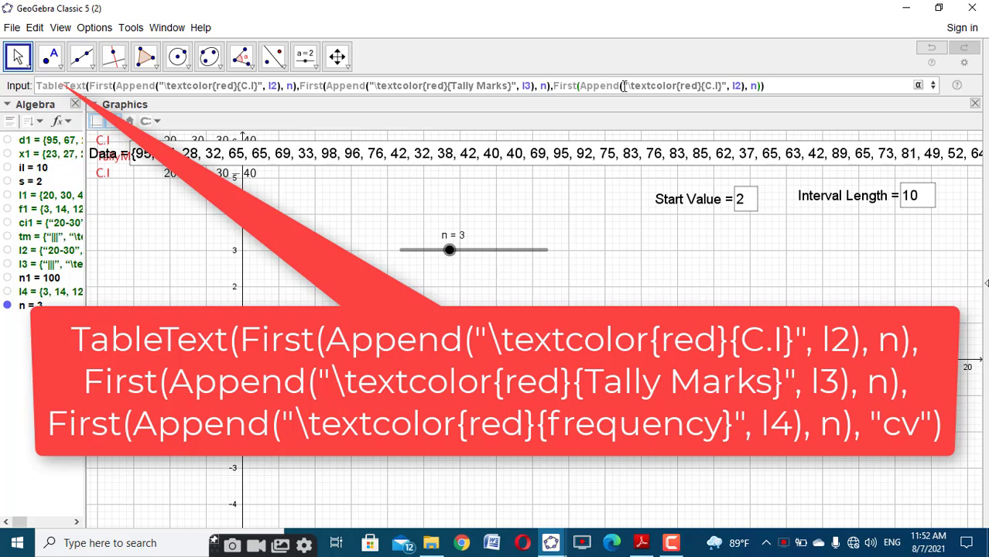
# Step: Change the header text in the third First expression to frequency and its appended list to l4
pyautogui.moveTo(717, 86); pyautogui.dragTo(704, 86)
pyautogui.write('frequen')
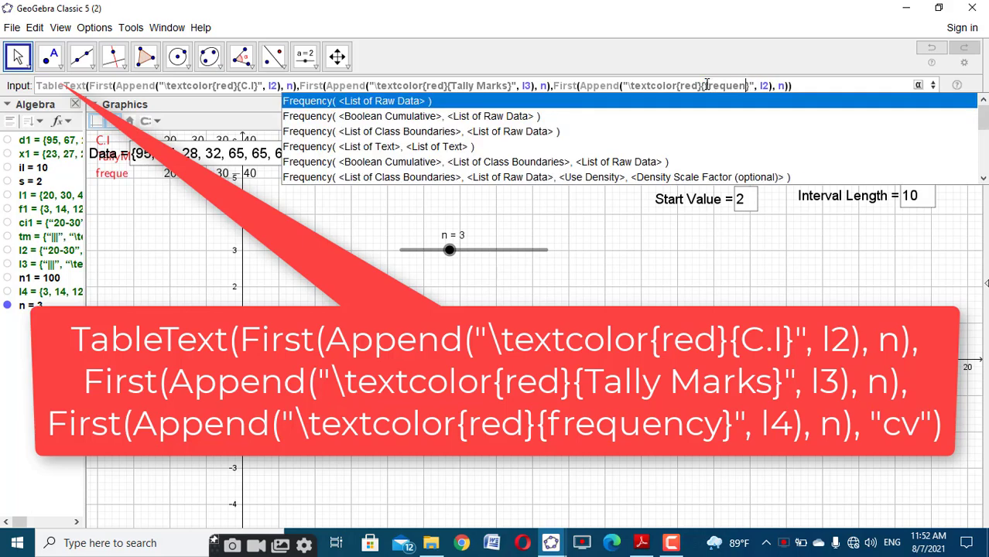
pyautogui.write('cy')
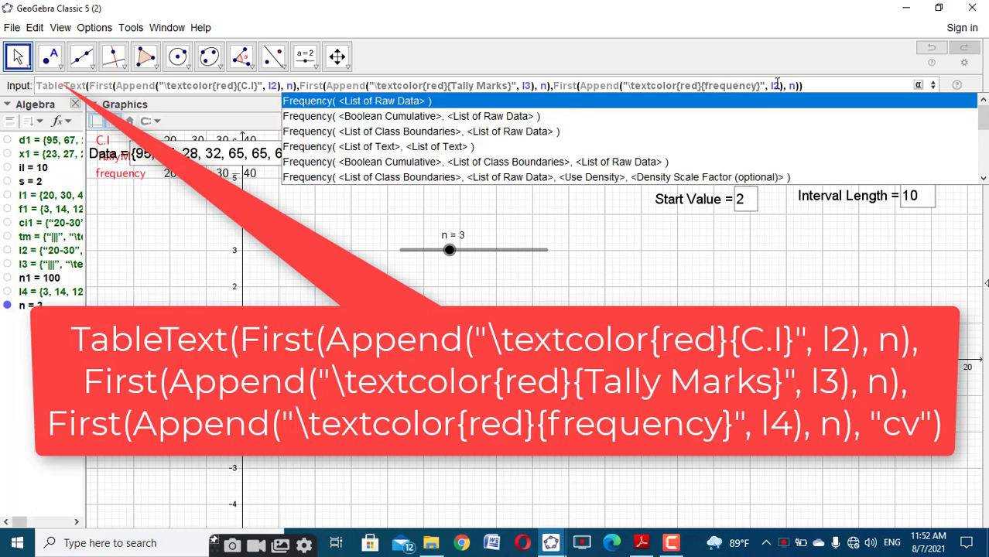
pyautogui.click(779, 85)
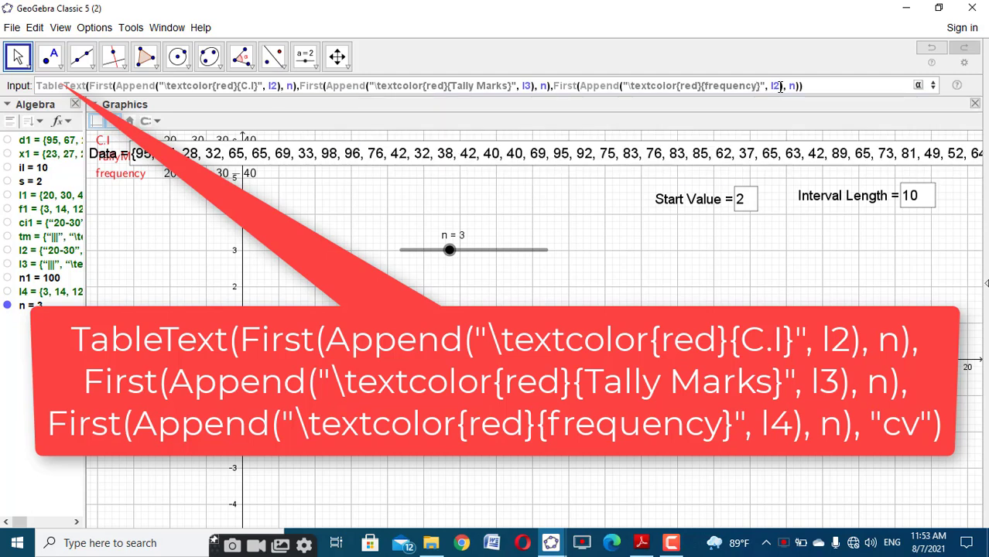
pyautogui.press('BackSpace')
pyautogui.write('4)')
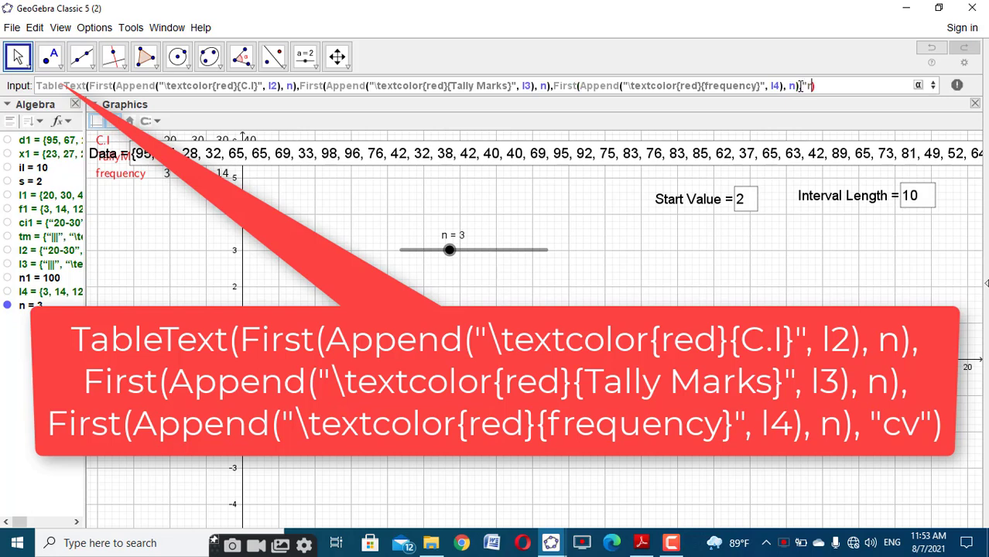
# Step: Complete the TableText formula with the "rv" alignment option, create the table, and place it to the right of slider n
pyautogui.write('v"')
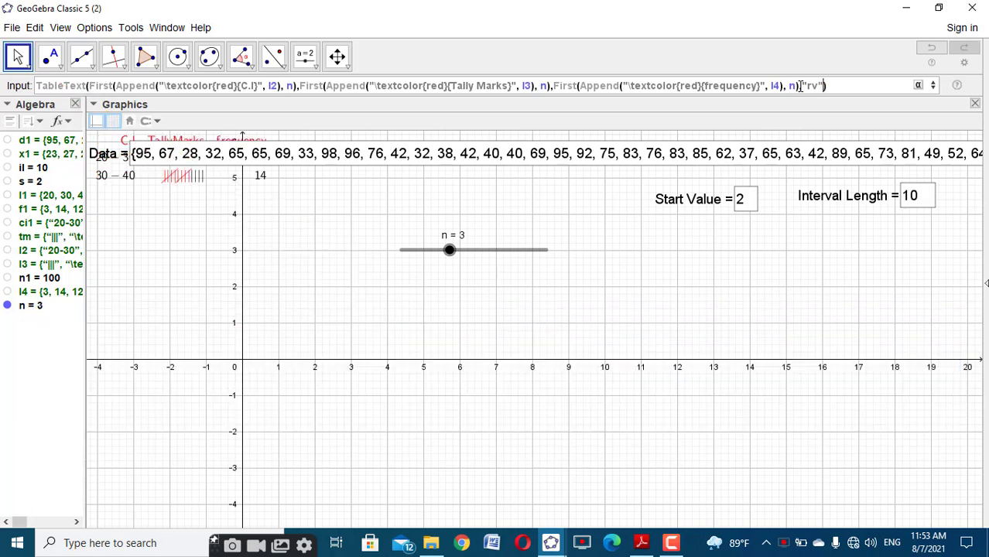
pyautogui.press('Return')
pyautogui.moveTo(219, 184); pyautogui.dragTo(717, 269)
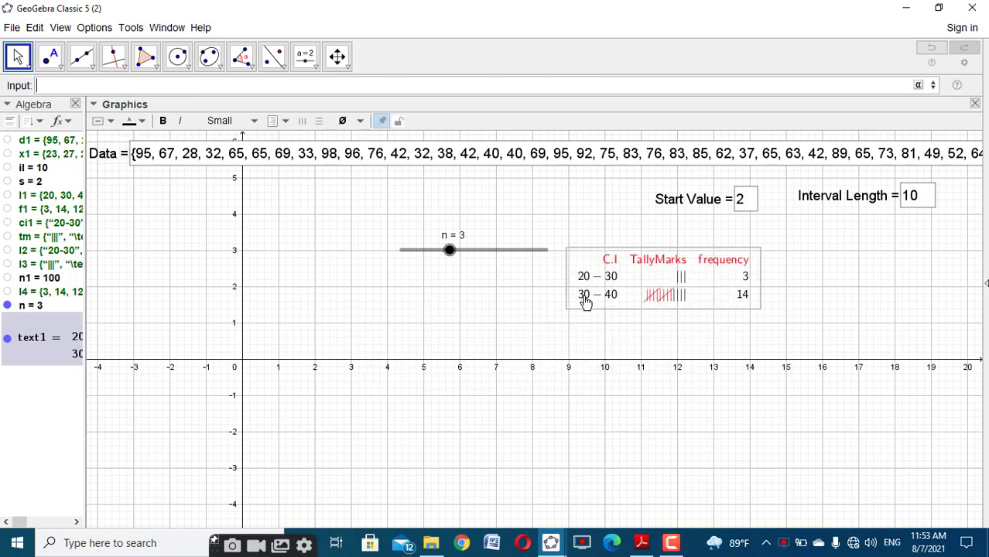
pyautogui.click(18, 62)
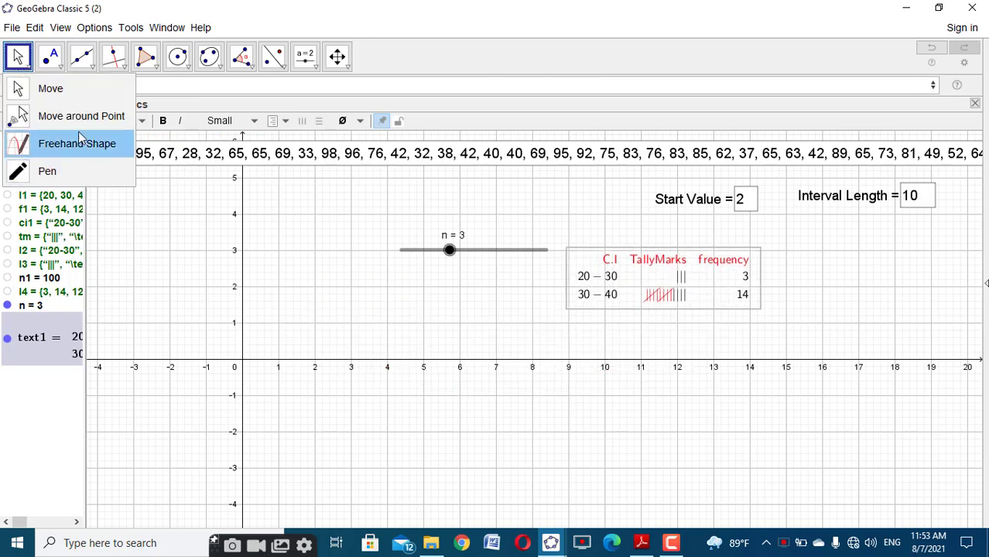
pyautogui.click(70, 94)
pyautogui.click(143, 197)
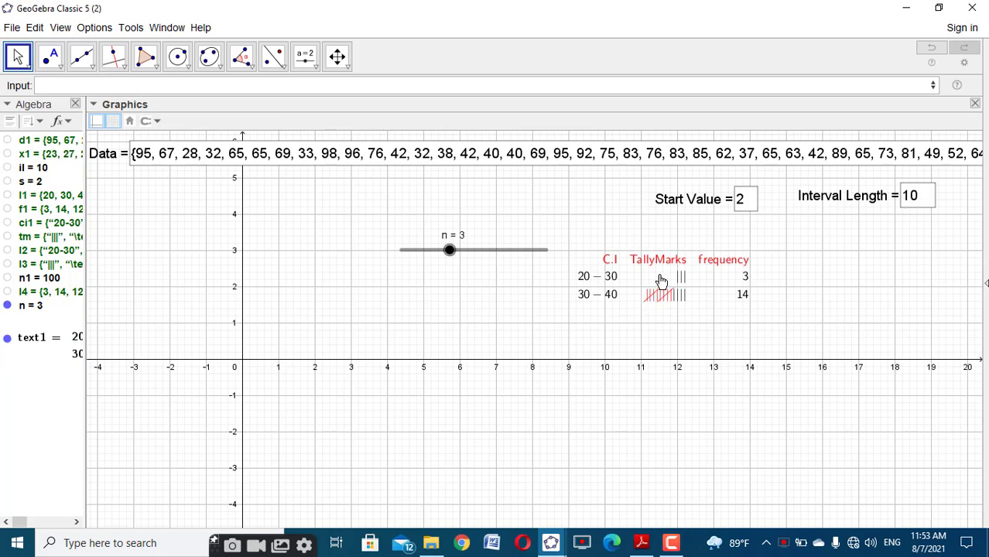
# Step: Add vertical and horizontal grid lines to the frequency table
pyautogui.click(658, 281)
pyautogui.click(302, 122)
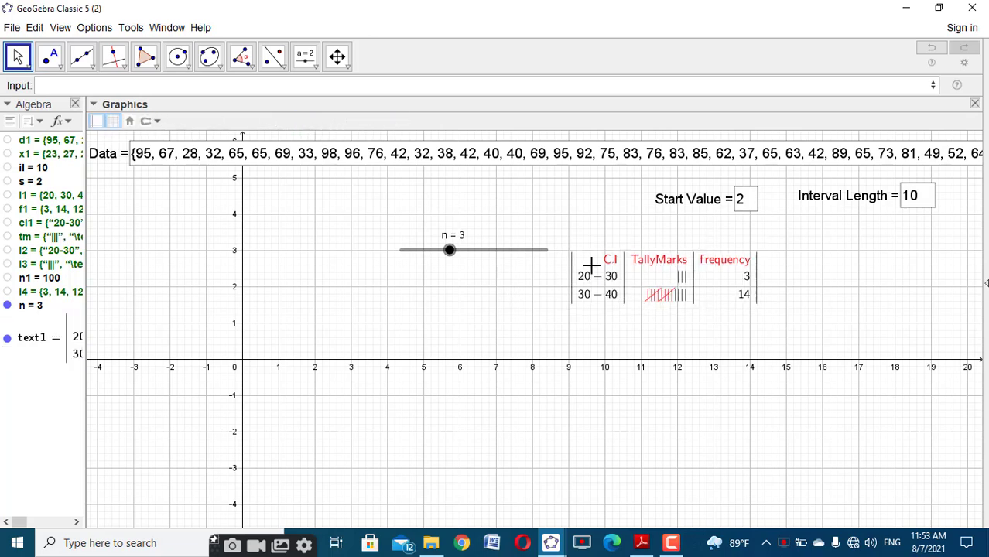
pyautogui.click(585, 261)
pyautogui.click(319, 121)
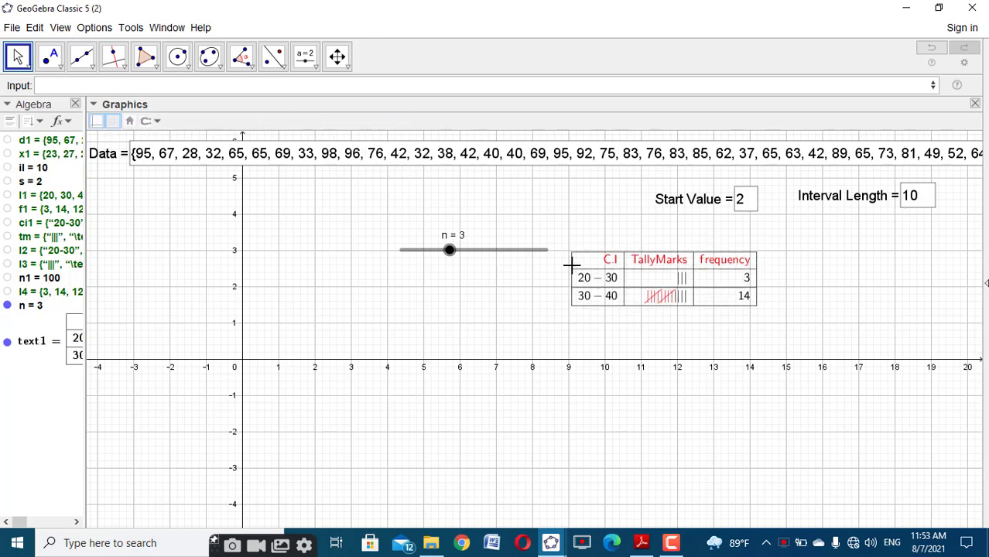
# Step: Center-align the contents of the frequency table
pyautogui.click(635, 283)
pyautogui.click(244, 122)
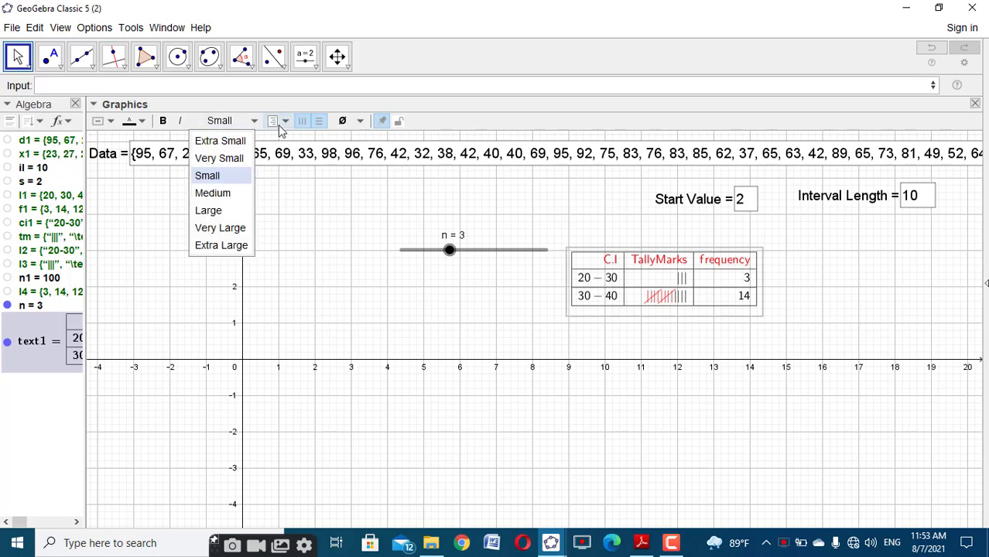
pyautogui.click(280, 137)
pyautogui.click(638, 262)
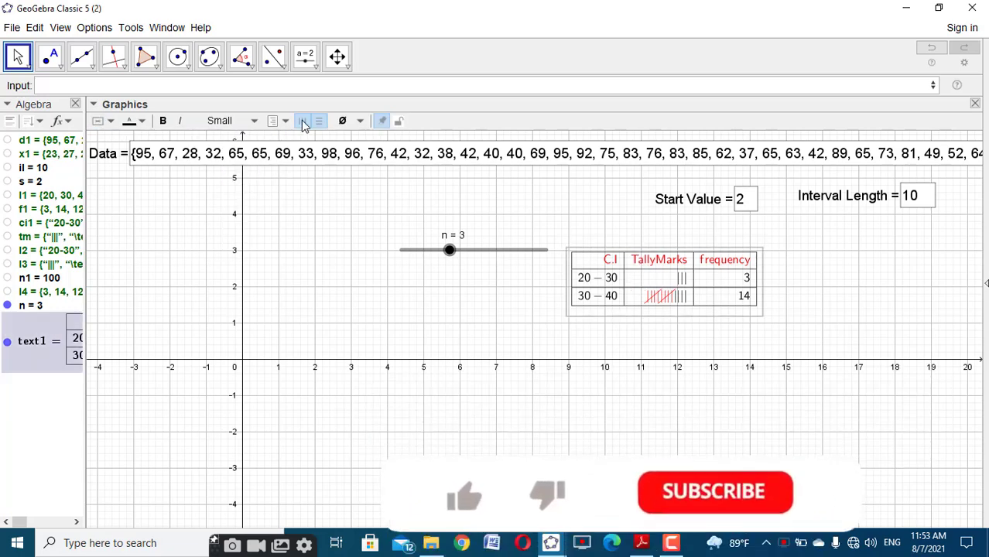
pyautogui.click(286, 132)
pyautogui.click(590, 259)
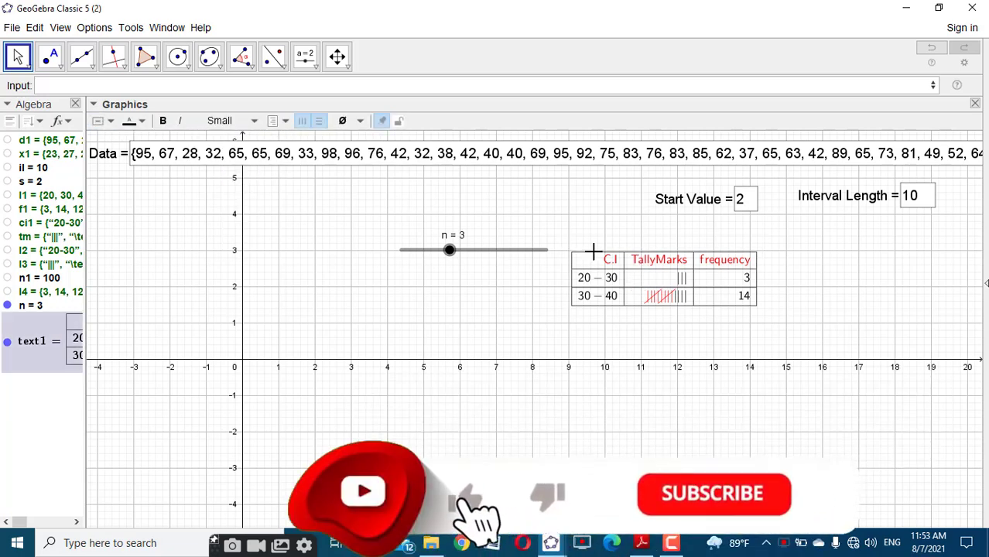
pyautogui.click(288, 123)
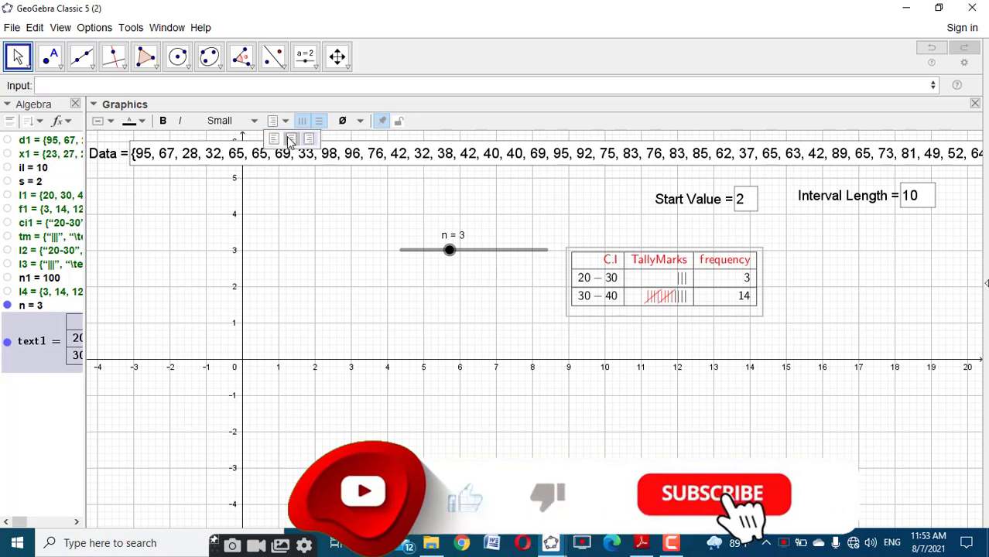
pyautogui.click(293, 146)
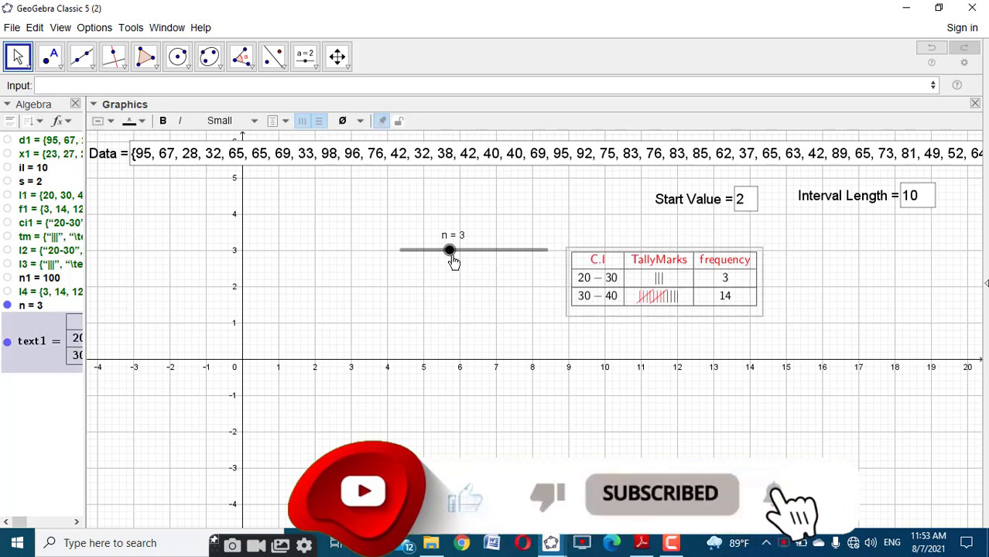
# Step: Set slider n to 9 and format the table, moved further right of the slider, in bold
pyautogui.moveTo(451, 254); pyautogui.dragTo(689, 307)
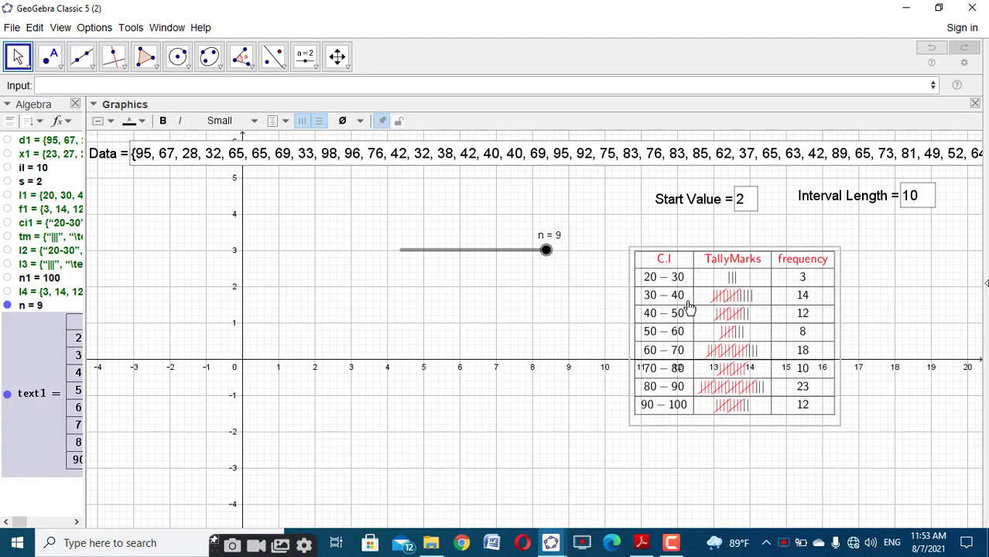
pyautogui.click(163, 121)
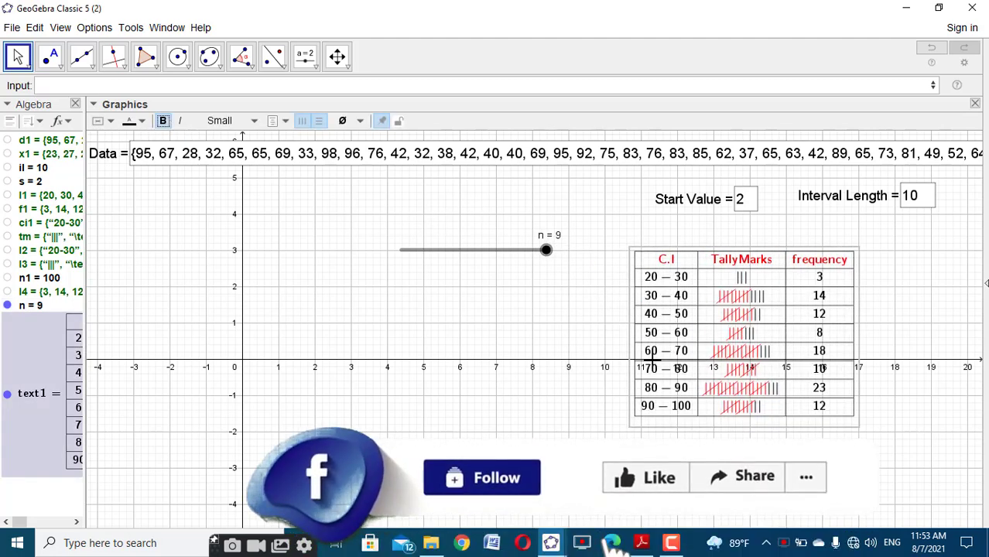
# Step: Change slider n's maximum to Length(f1) + 2 and set the slider to 10
pyautogui.click(545, 279)
pyautogui.rightClick(546, 251)
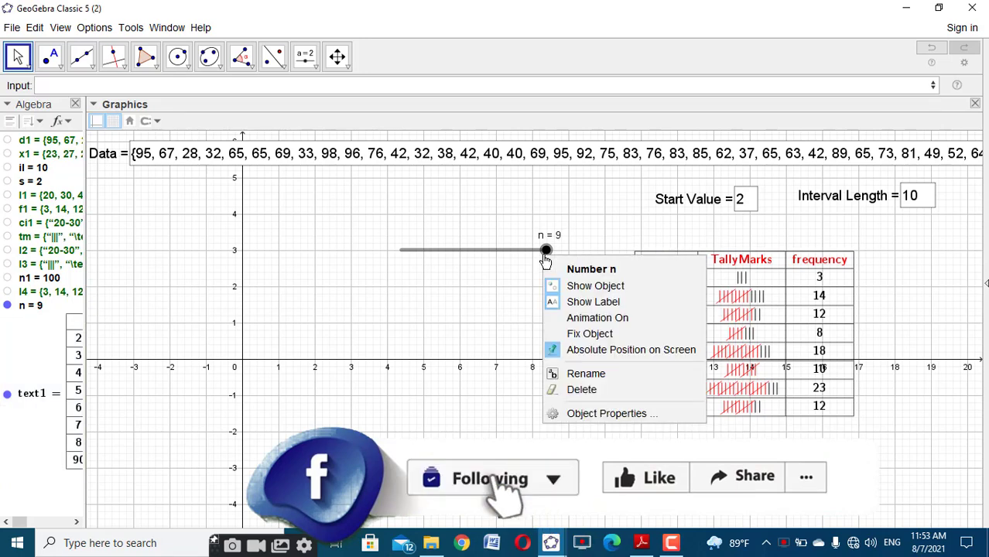
pyautogui.click(611, 415)
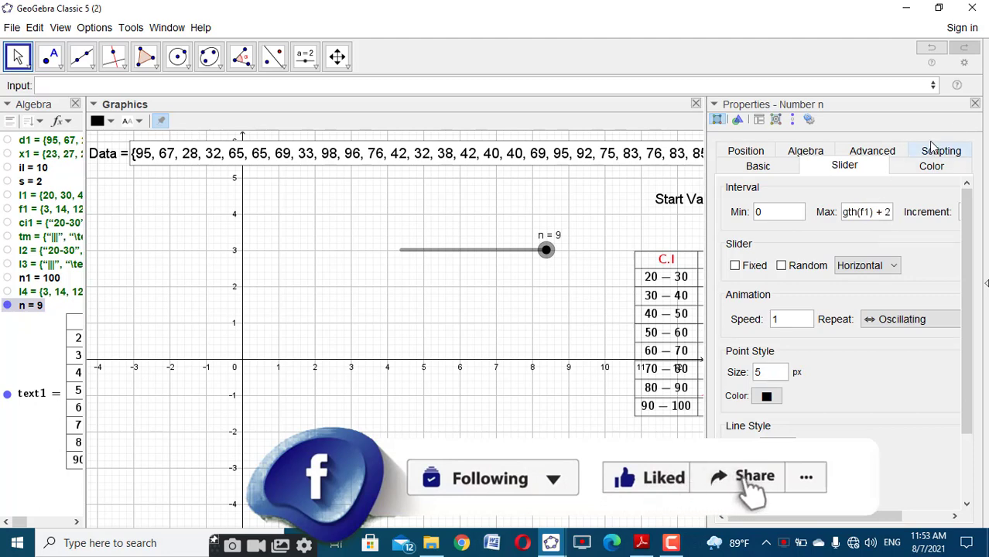
pyautogui.click(975, 103)
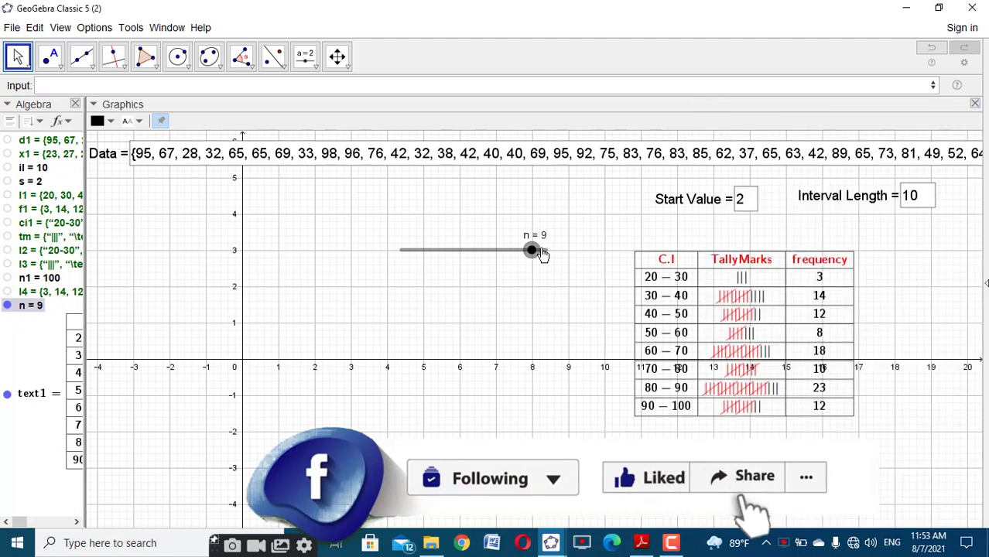
pyautogui.moveTo(542, 256); pyautogui.dragTo(570, 256)
# Step: Set the table's text size to Medium and reposition the table below the Start Value and Interval Length boxes
pyautogui.click(704, 286)
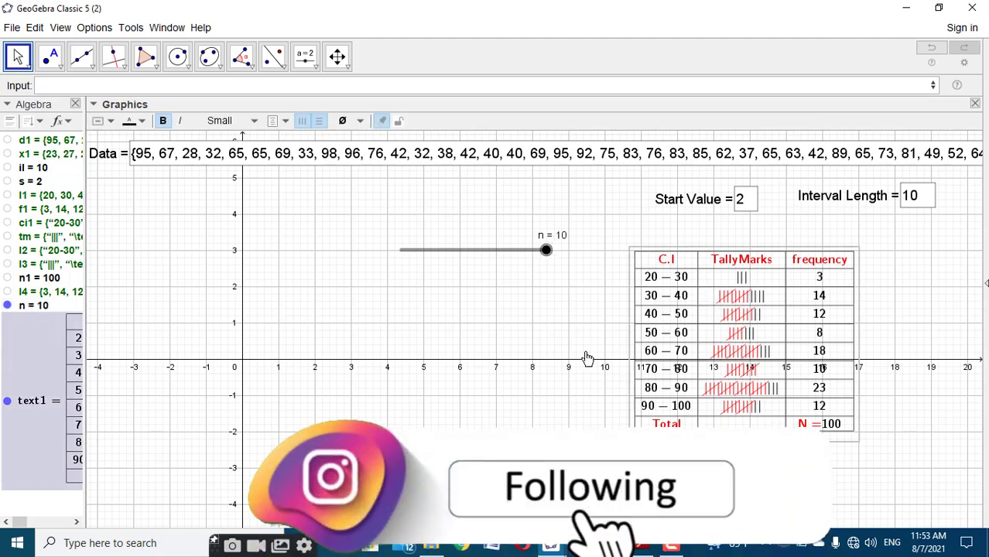
pyautogui.click(233, 120)
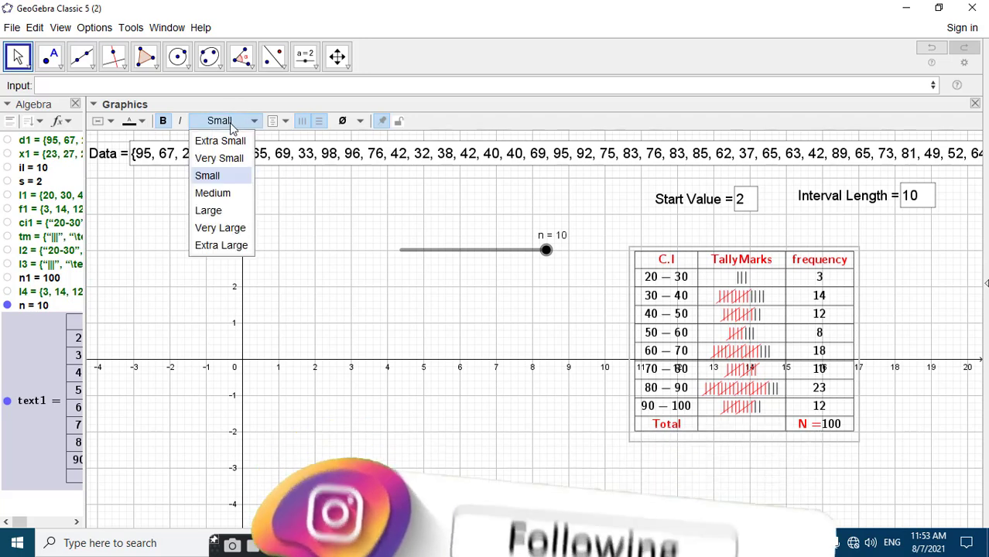
pyautogui.click(223, 189)
pyautogui.moveTo(770, 325); pyautogui.dragTo(809, 307)
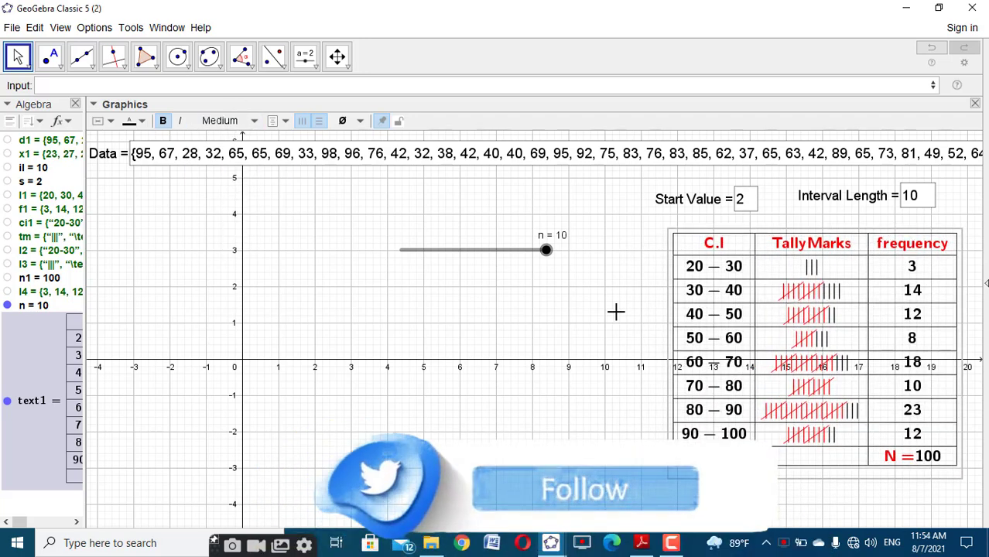
# Step: Hide the grid and the coordinate axes in the graphics view
pyautogui.click(616, 312)
pyautogui.rightClick(611, 266)
pyautogui.click(630, 308)
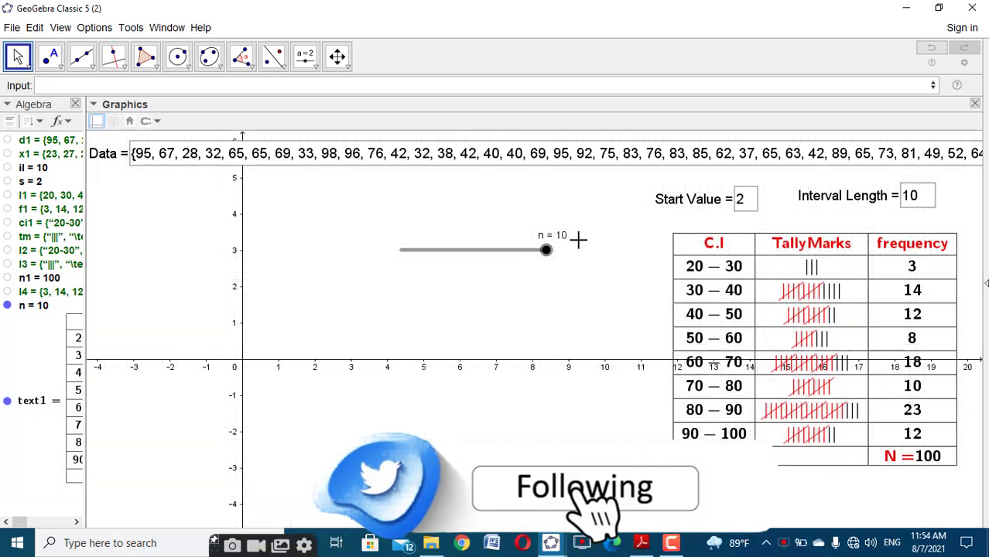
pyautogui.rightClick(580, 239)
pyautogui.click(606, 279)
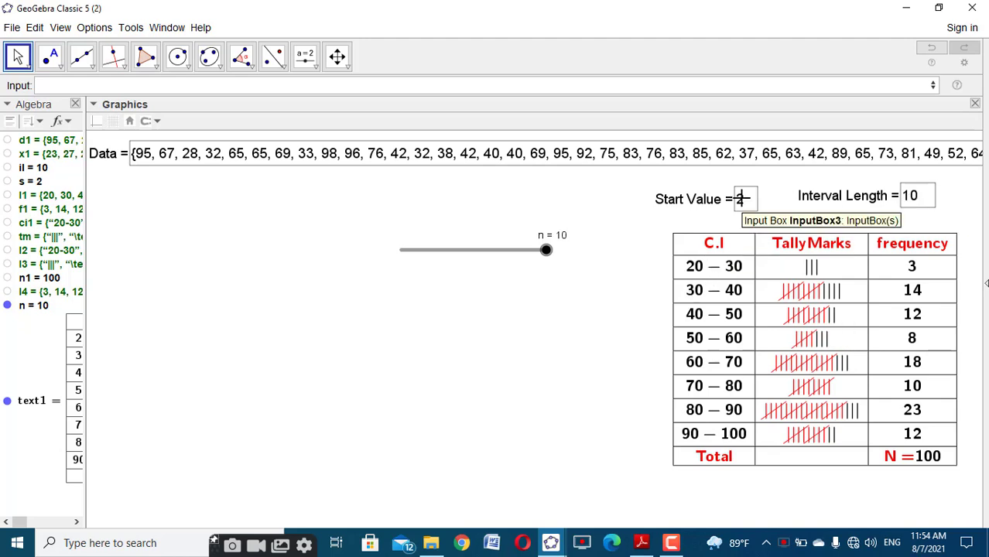
# Step: Test the table with a Start Value of 1 and return the Start Value to 2
pyautogui.click(740, 199)
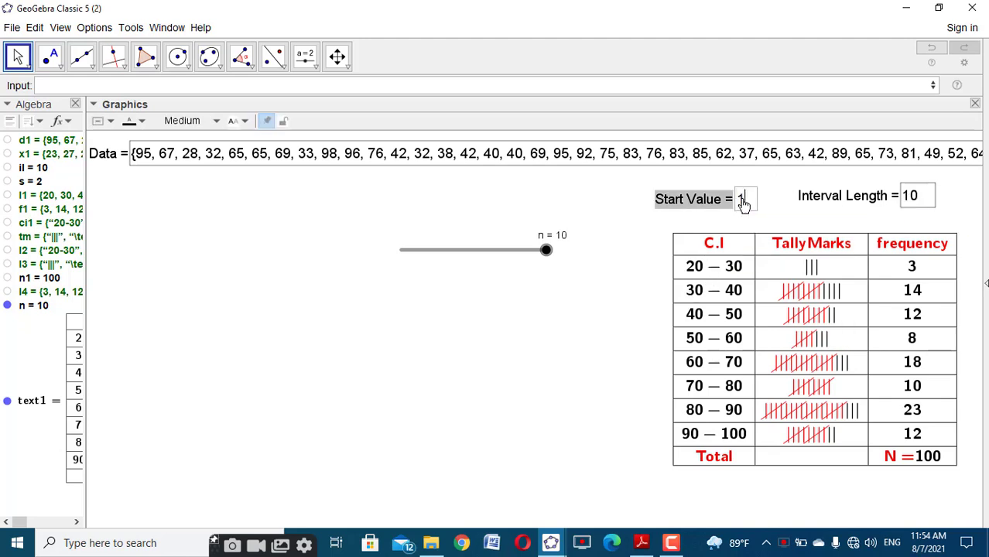
pyautogui.write('1')
pyautogui.press('Return')
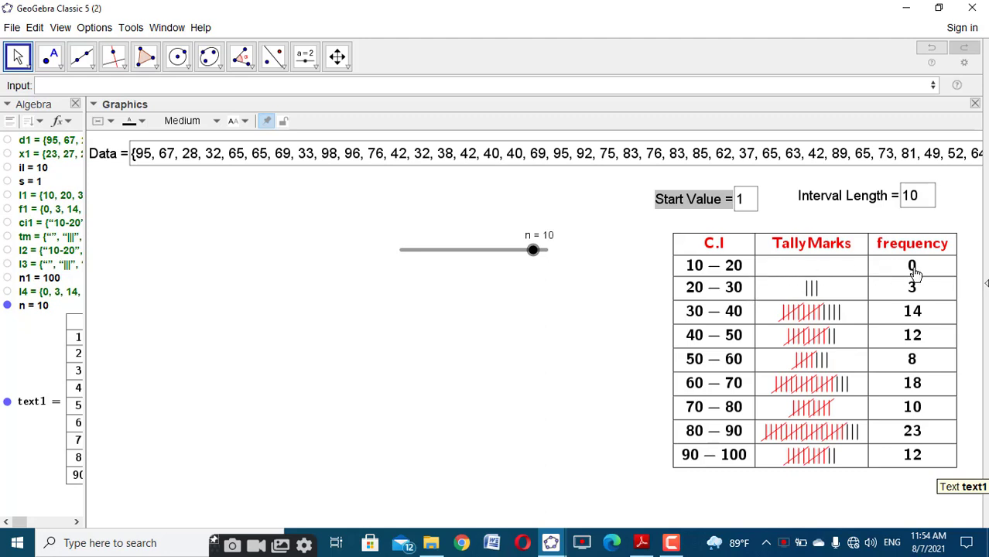
pyautogui.click(745, 199)
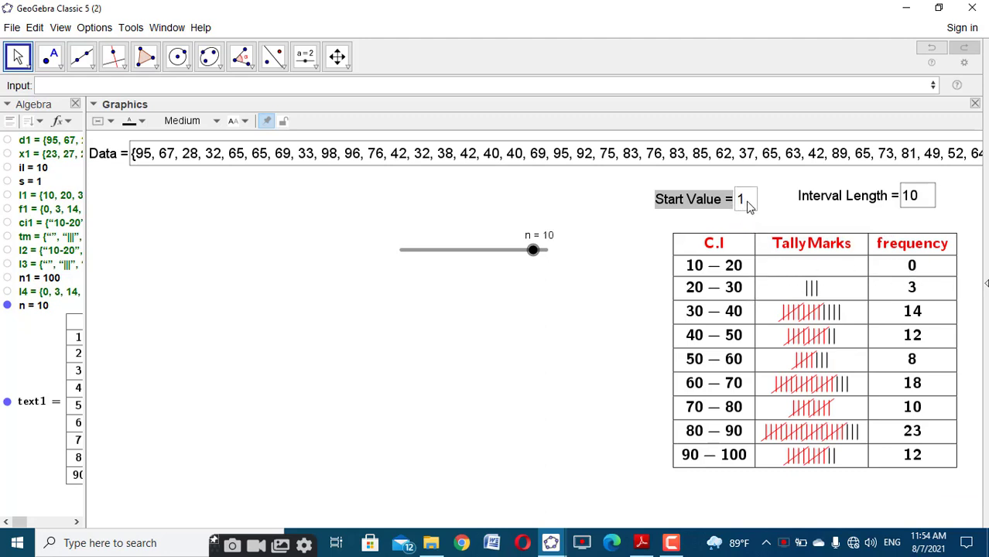
pyautogui.write('2')
pyautogui.press('Return')
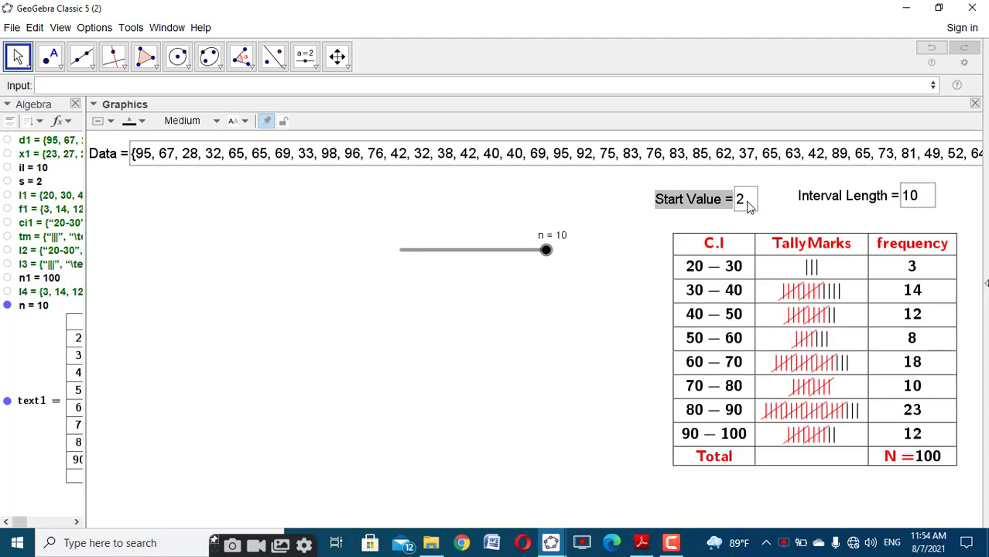
pyautogui.click(444, 336)
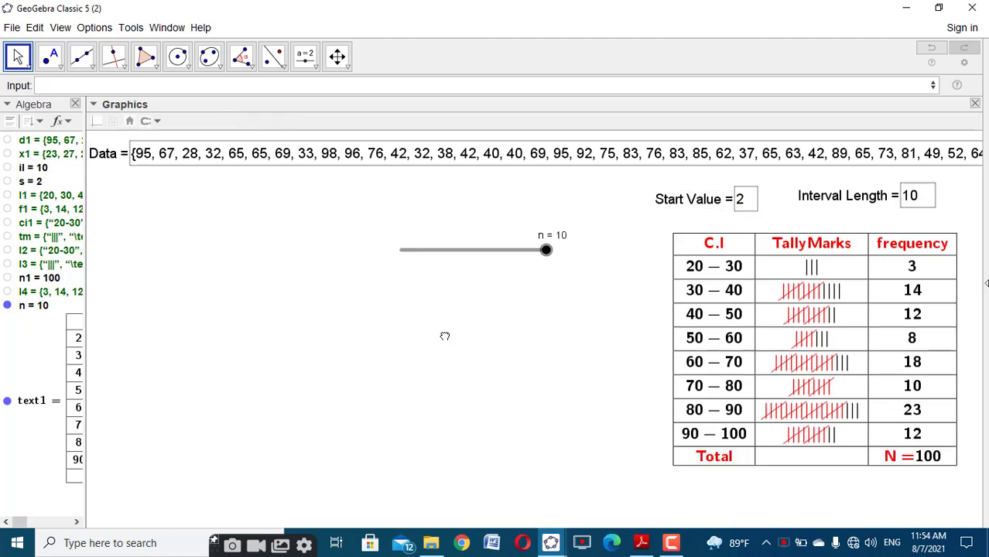
# Step: Set the Interval Length to 5
pyautogui.click(929, 198)
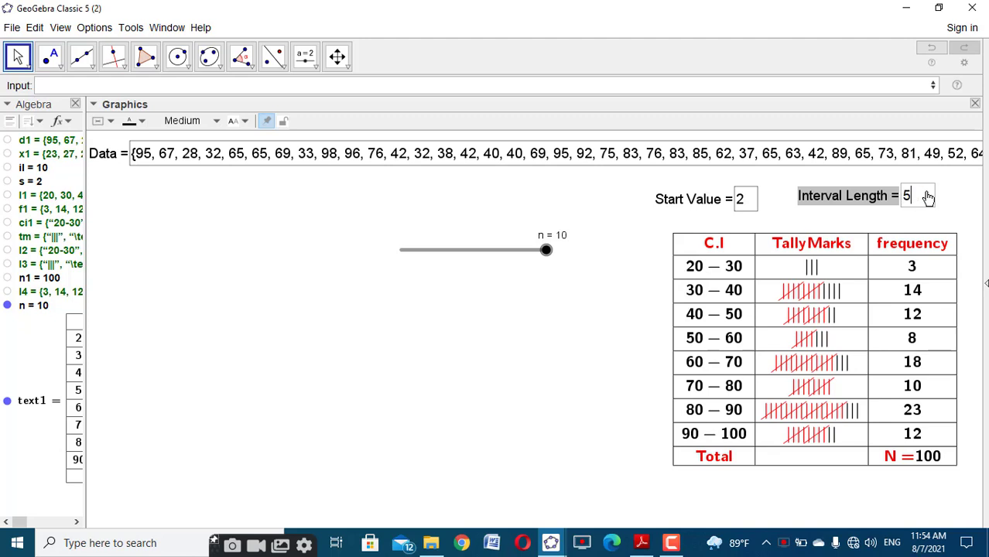
pyautogui.press('Return')
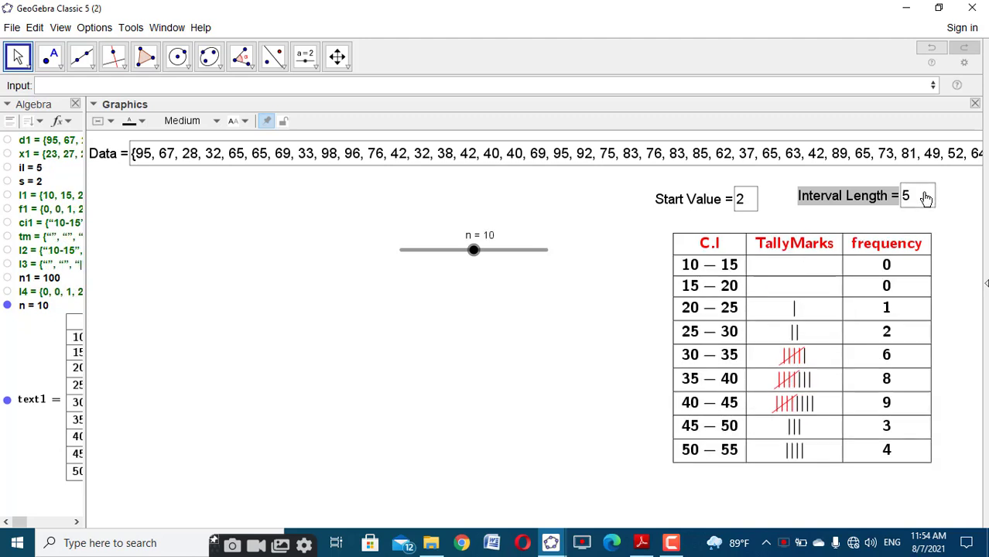
# Step: Test the table with a Start Value of 4 and slider n at 18, and shift the table slightly to the right
pyautogui.click(749, 203)
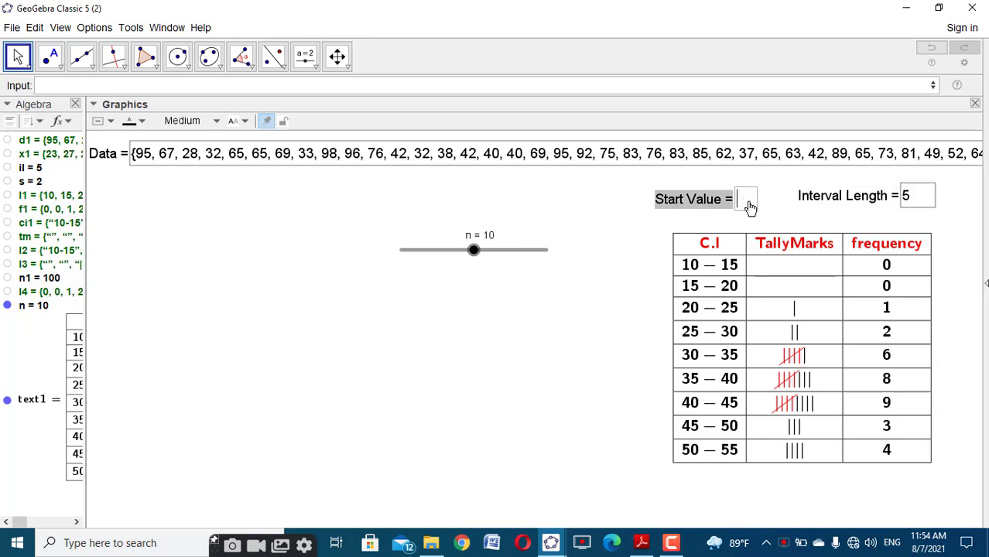
pyautogui.press('Return')
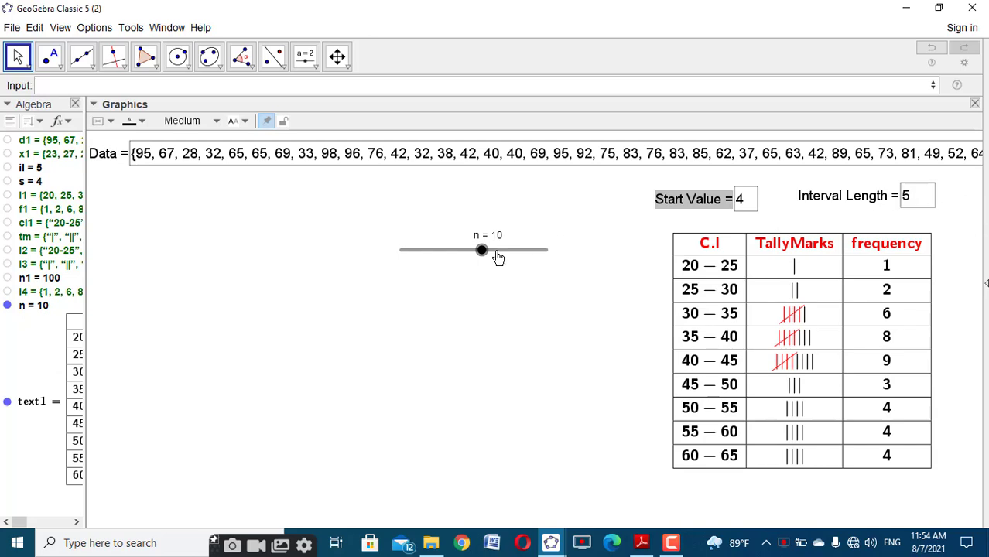
pyautogui.moveTo(500, 259); pyautogui.dragTo(640, 303)
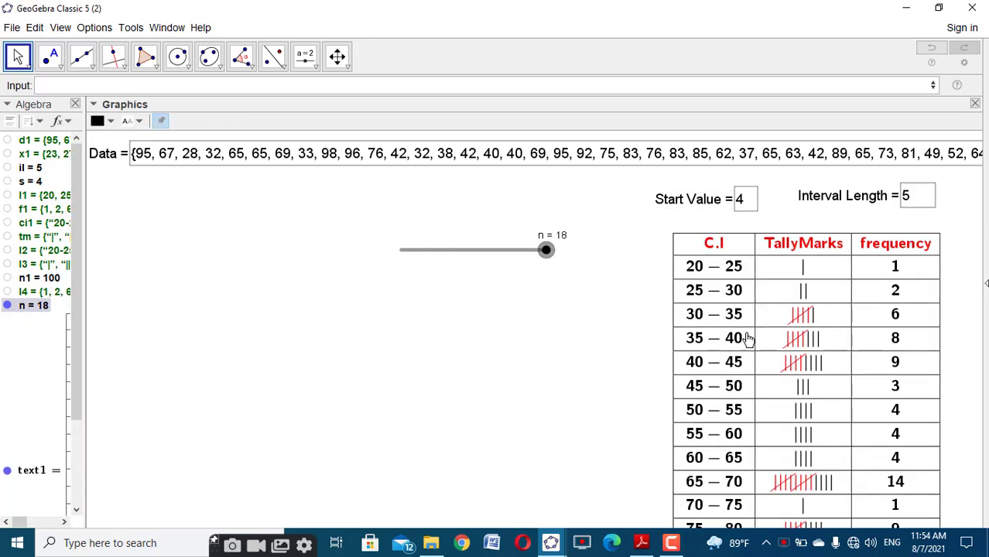
pyautogui.moveTo(750, 335); pyautogui.dragTo(778, 342)
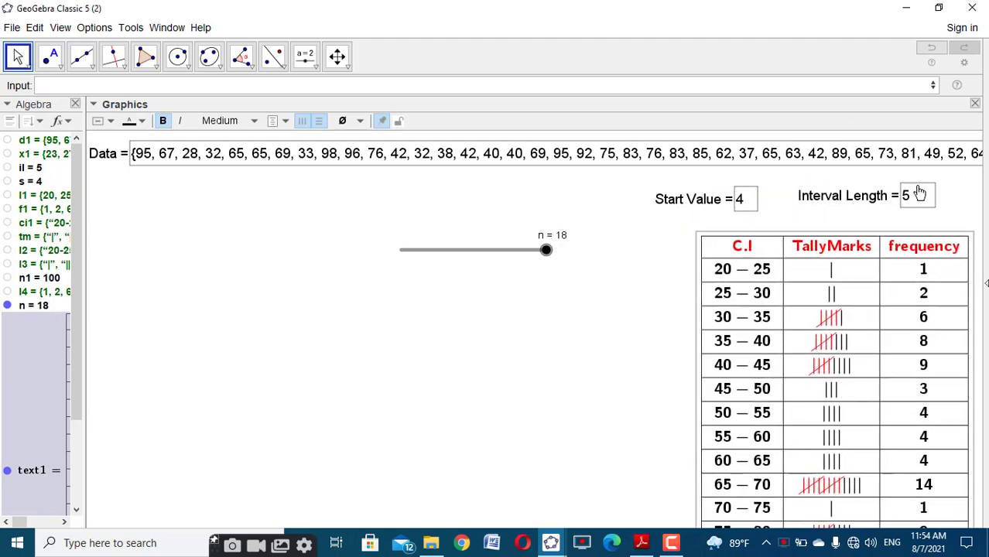
# Step: Test the table with an Interval Length of 15, a Start Value of 1 and slider n at 8
pyautogui.click(914, 196)
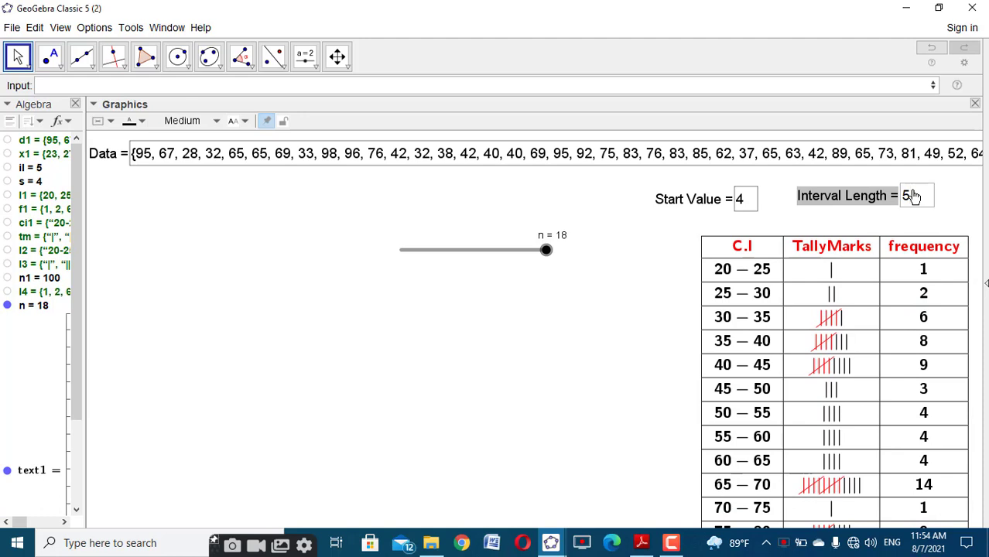
pyautogui.write('10')
pyautogui.press('Return')
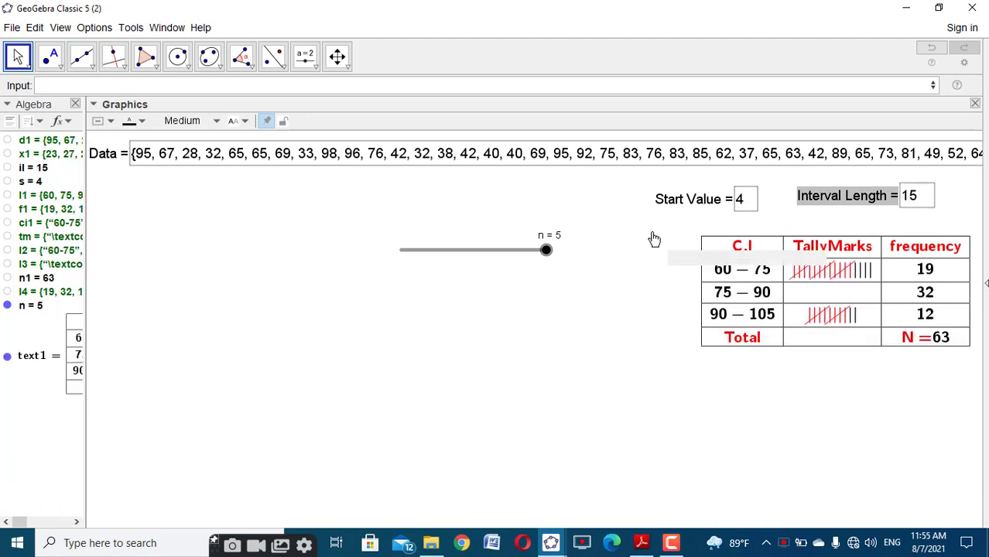
pyautogui.click(748, 212)
pyautogui.press('BackSpace')
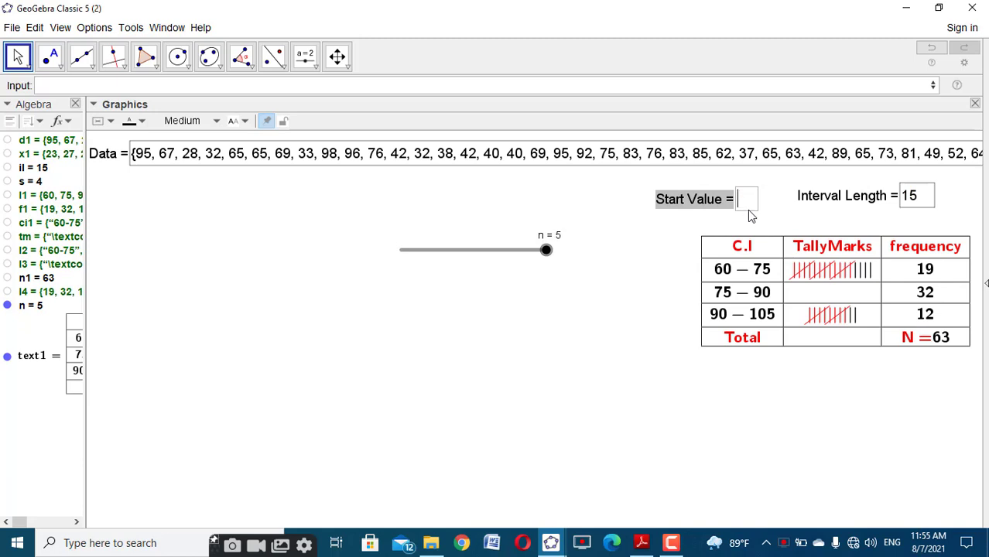
pyautogui.write('1')
pyautogui.press('Return')
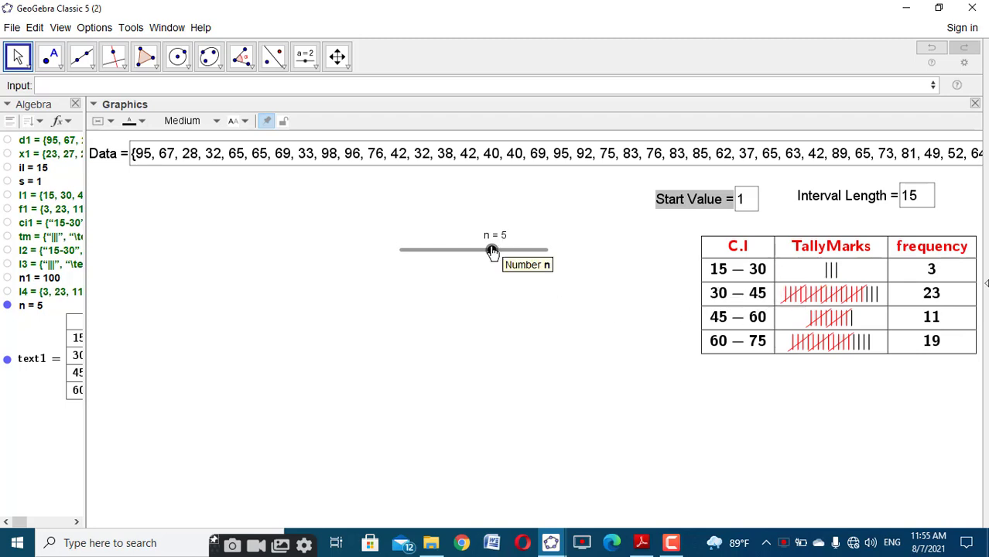
pyautogui.moveTo(491, 249); pyautogui.dragTo(597, 277)
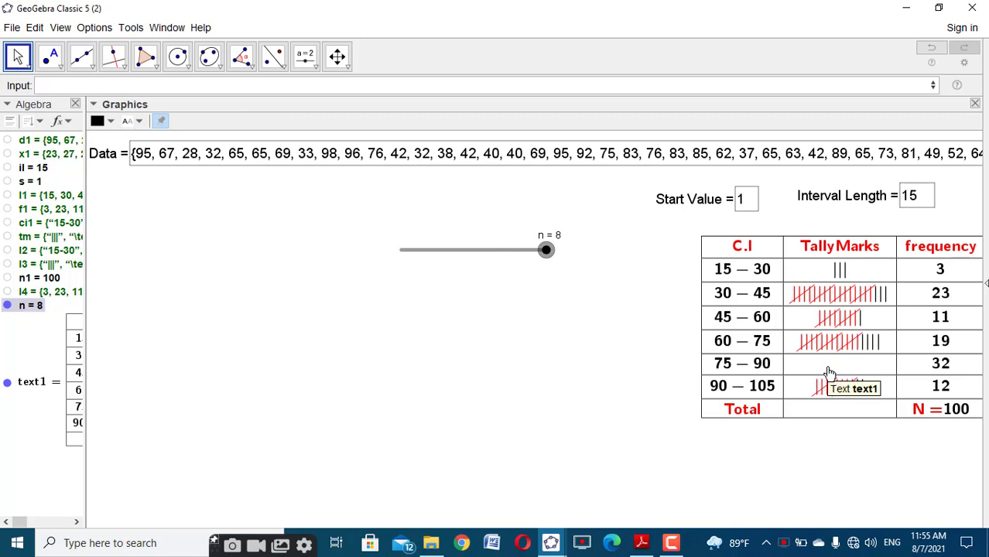
# Step: Set the Interval Length to 10 and the Start Value to 2
pyautogui.click(916, 200)
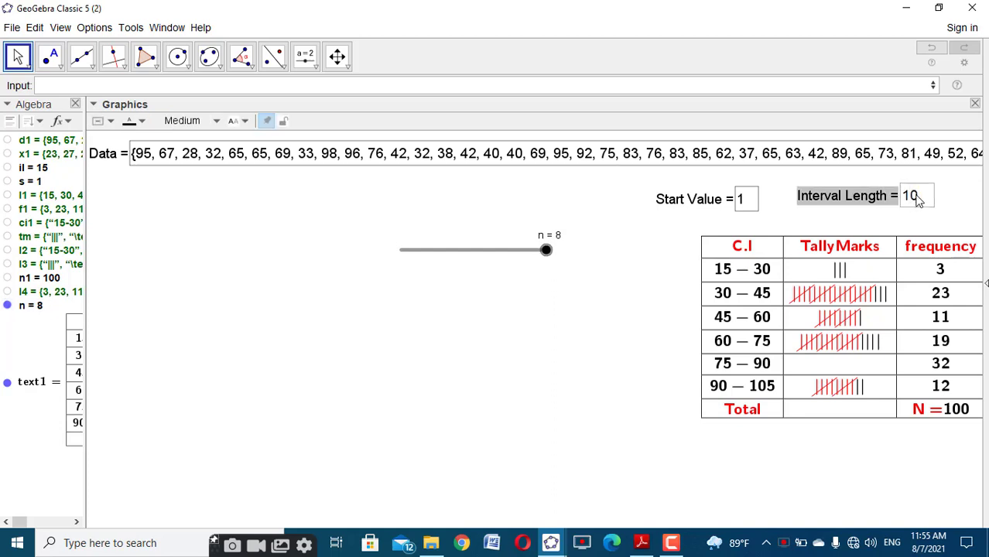
pyautogui.write('10')
pyautogui.press('Return')
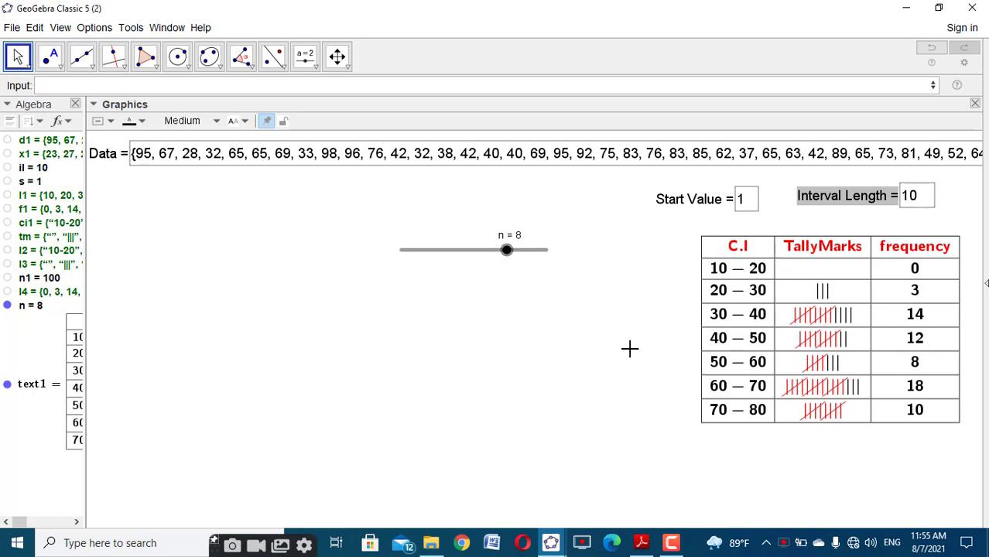
pyautogui.click(743, 200)
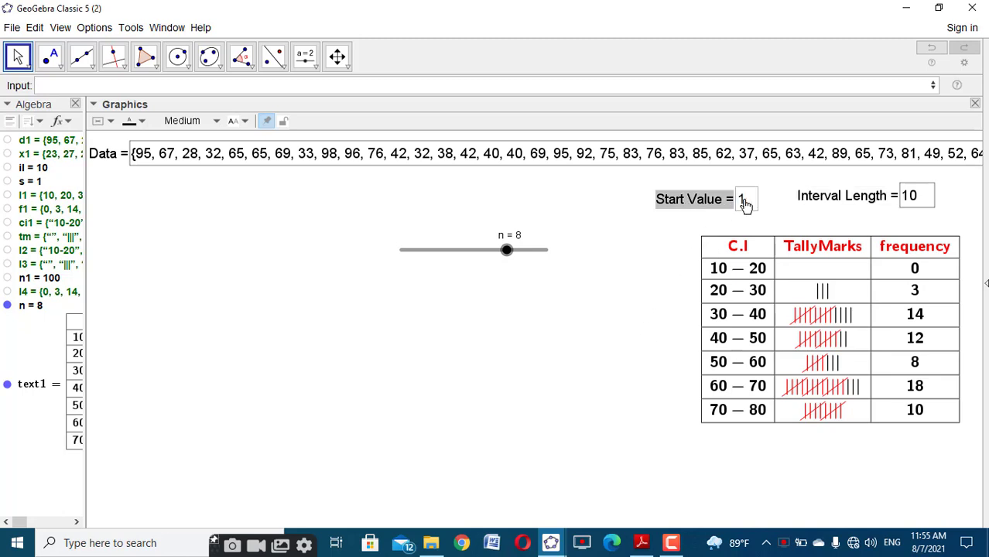
pyautogui.press('Return')
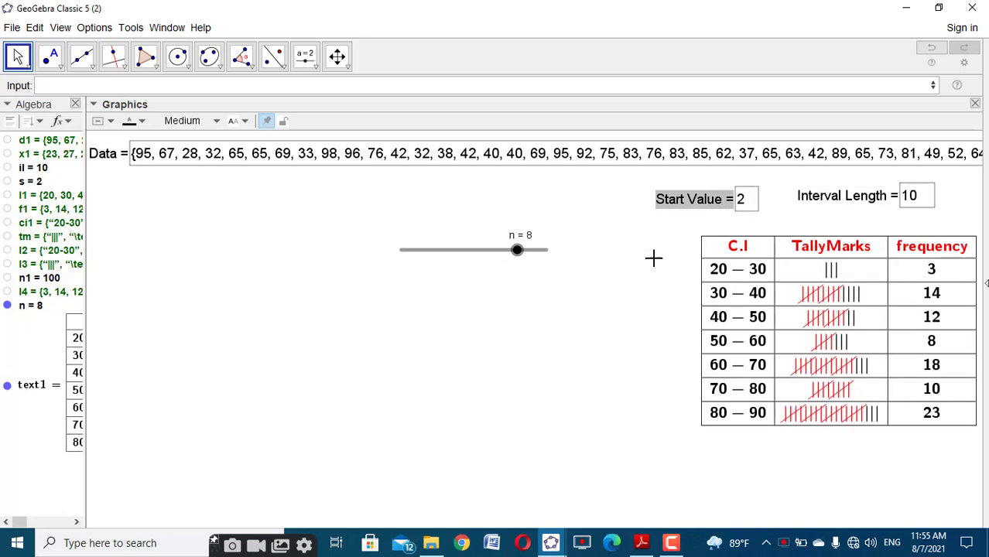
pyautogui.click(594, 291)
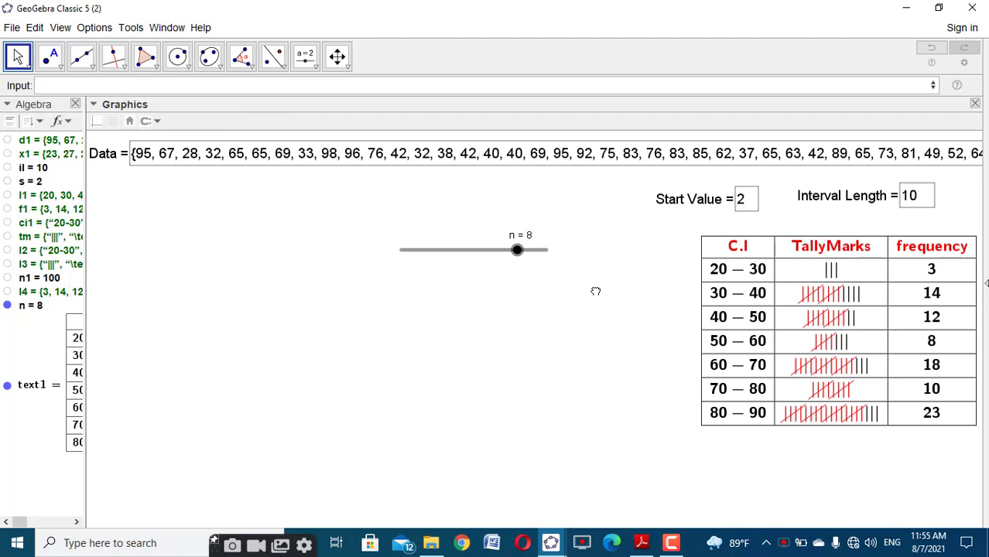
# Step: Raise slider n to 10, then reposition the table slightly to the left and the slider just below the Data box
pyautogui.moveTo(517, 255); pyautogui.dragTo(552, 257)
pyautogui.moveTo(826, 301); pyautogui.dragTo(808, 302)
pyautogui.click(465, 282)
pyautogui.moveTo(489, 249); pyautogui.dragTo(510, 187)
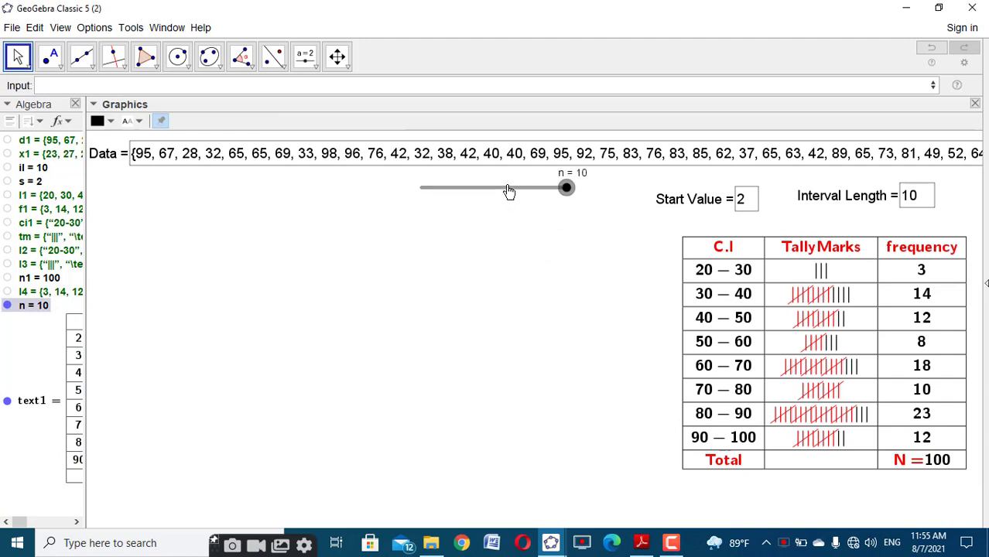
# Step: Examine the definition of the tally marks list tm without changing it
pyautogui.click(909, 198)
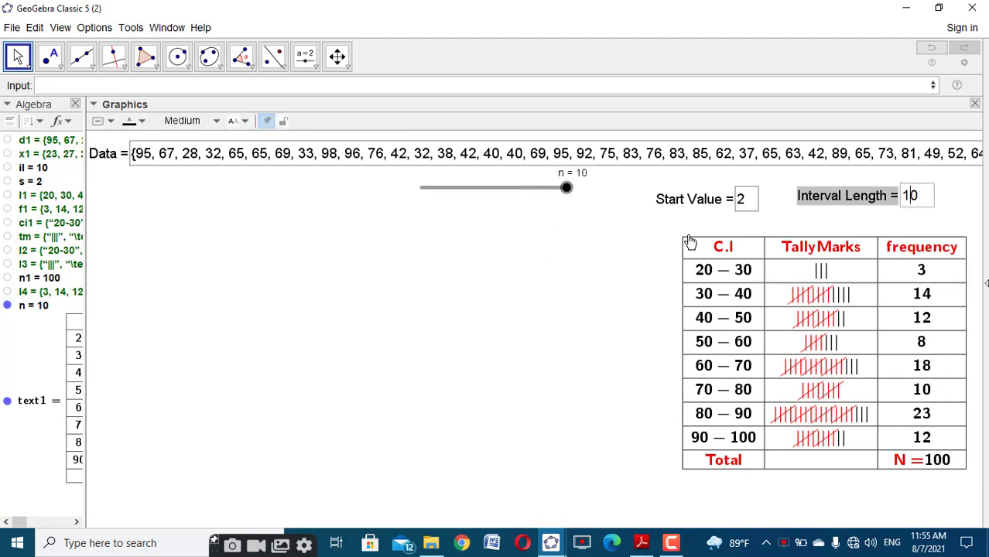
pyautogui.click(407, 273)
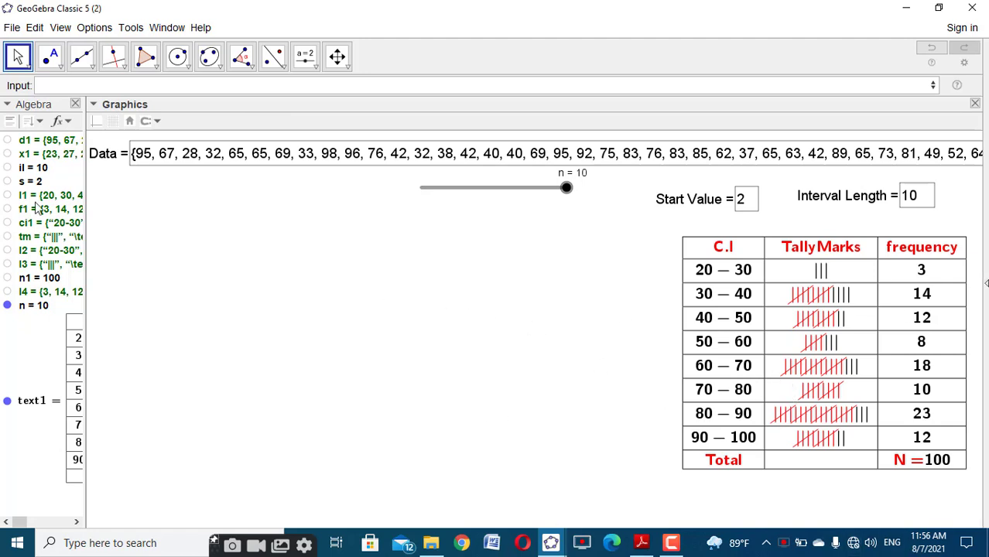
pyautogui.doubleClick(47, 233)
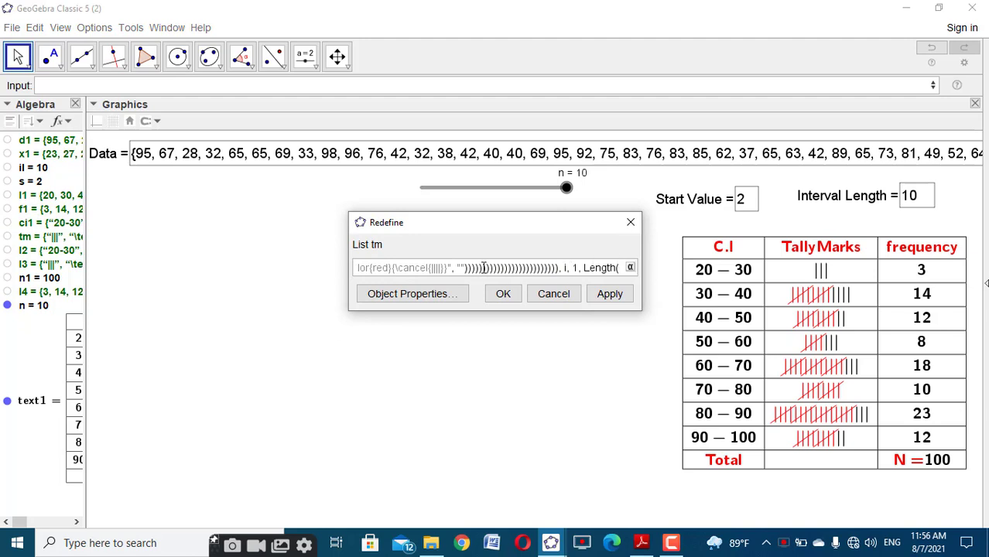
pyautogui.click(631, 222)
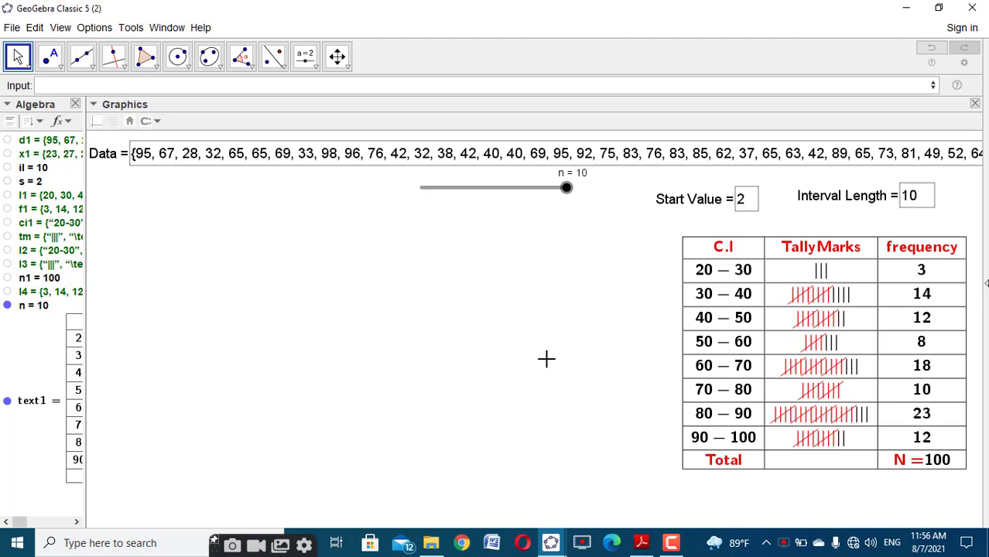
# Step: Examine the LaTeX source of the heading text in continous frequency distribution table.ggb and return to the unsaved worksheet
pyautogui.moveTo(550, 541)
pyautogui.click(534, 498)
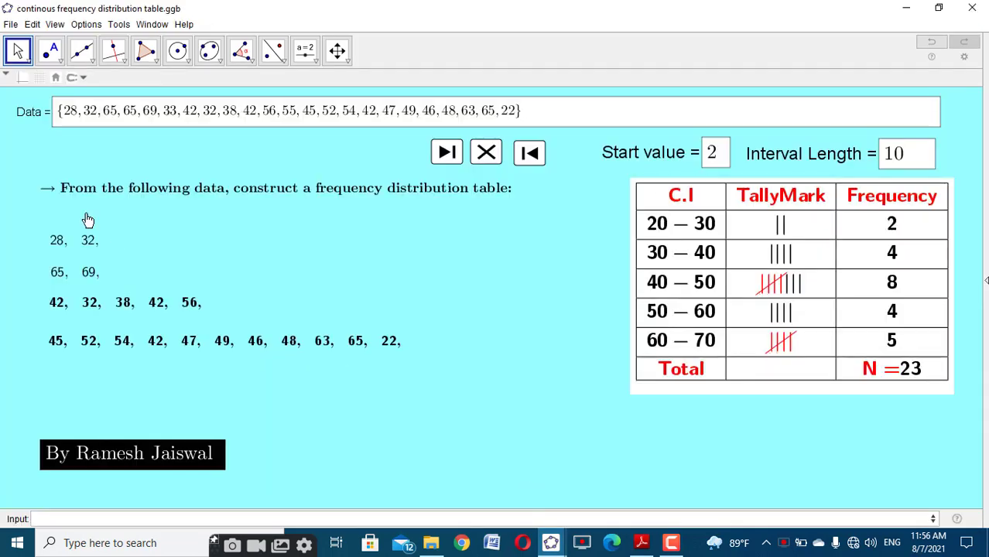
pyautogui.click(112, 190)
pyautogui.rightClick(112, 190)
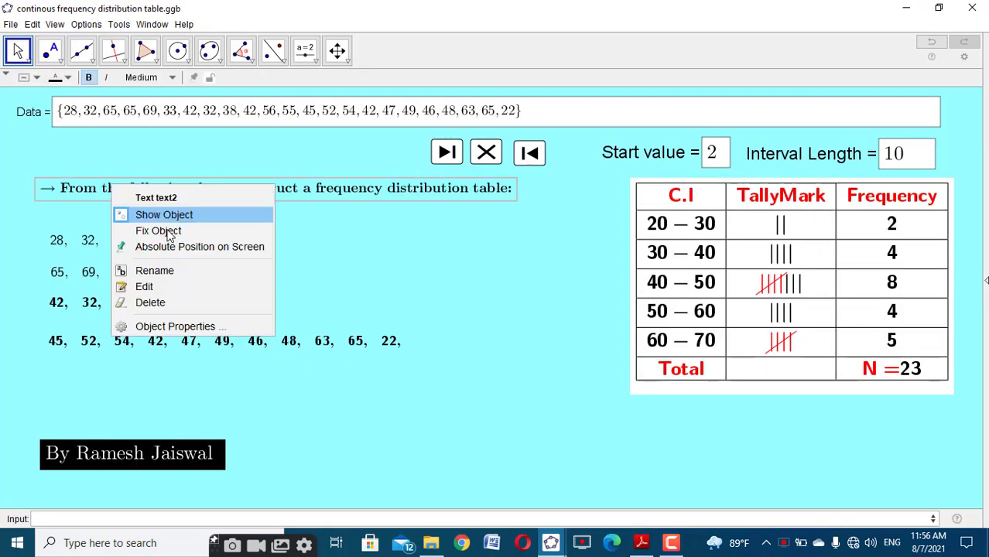
pyautogui.click(181, 288)
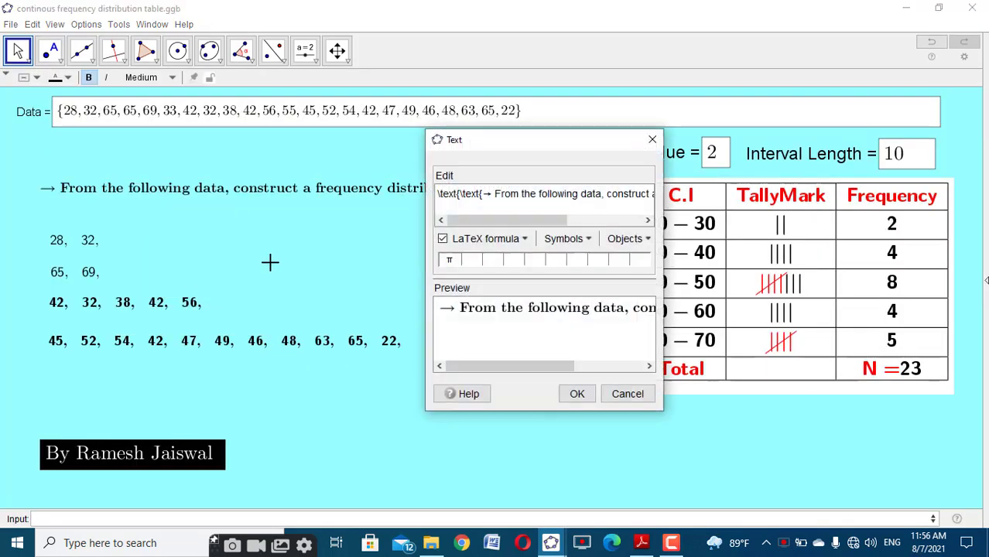
pyautogui.hotkey('ctrl', 'a')
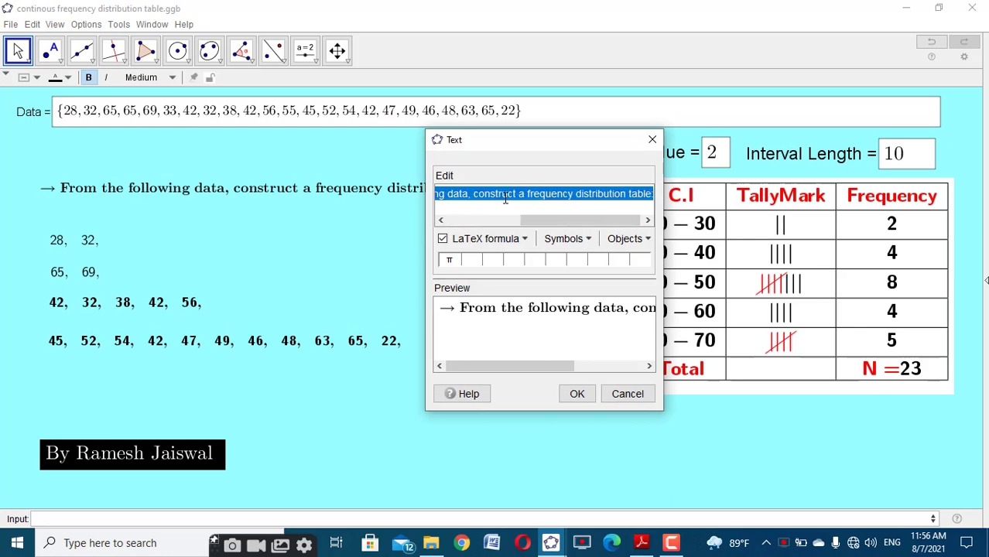
pyautogui.click(577, 393)
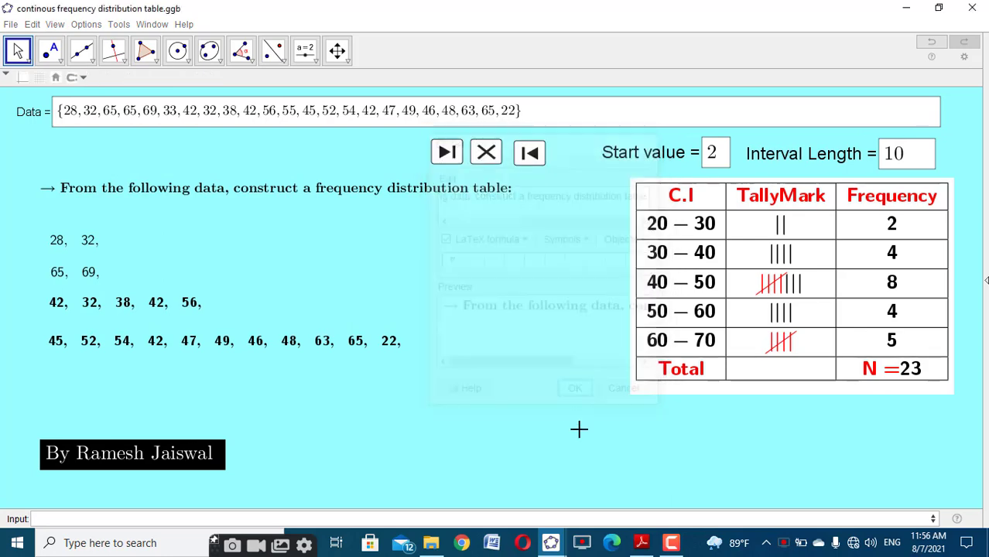
pyautogui.moveTo(575, 548)
pyautogui.click(631, 480)
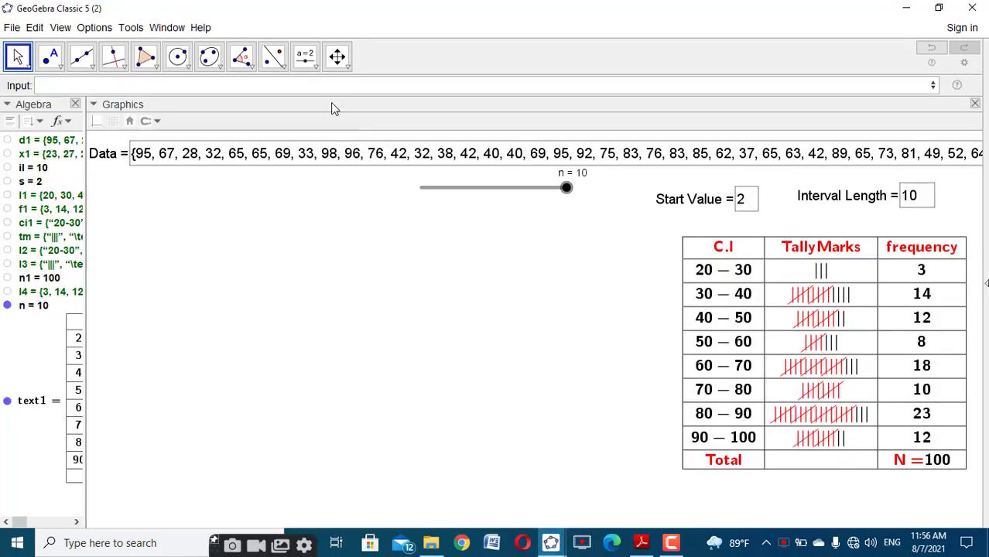
# Step: Insert a LaTeX text reading "From the Following data,Construct Frequency Distribution Table" in the empty area beside the table
pyautogui.click(311, 68)
pyautogui.click(336, 115)
pyautogui.click(383, 258)
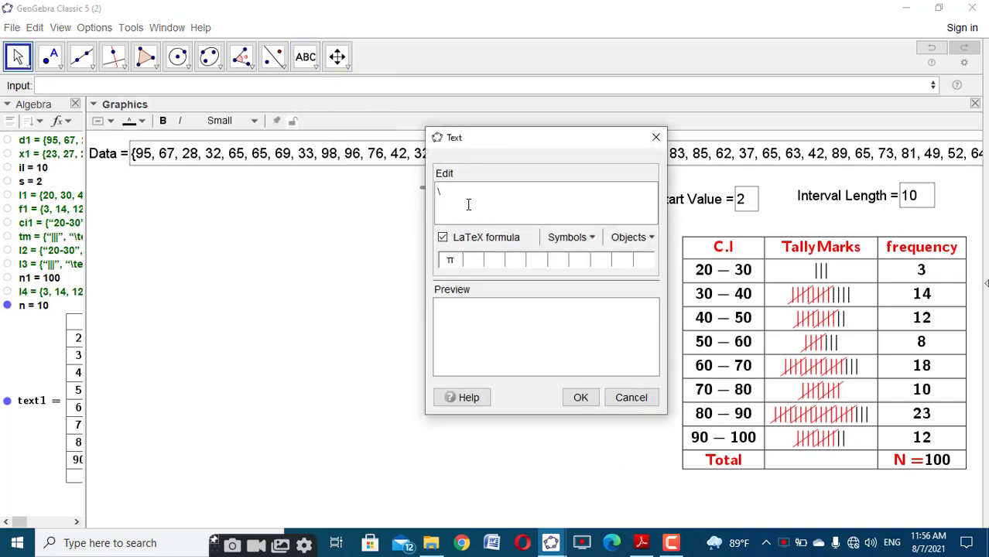
pyautogui.write('\\text{Fr')
pyautogui.write('om the Follo')
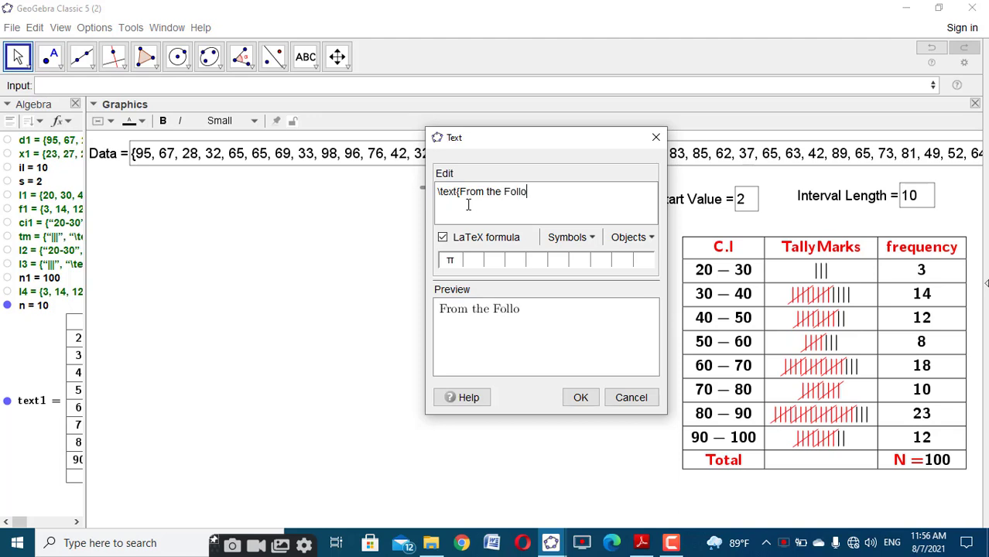
pyautogui.write('wing data')
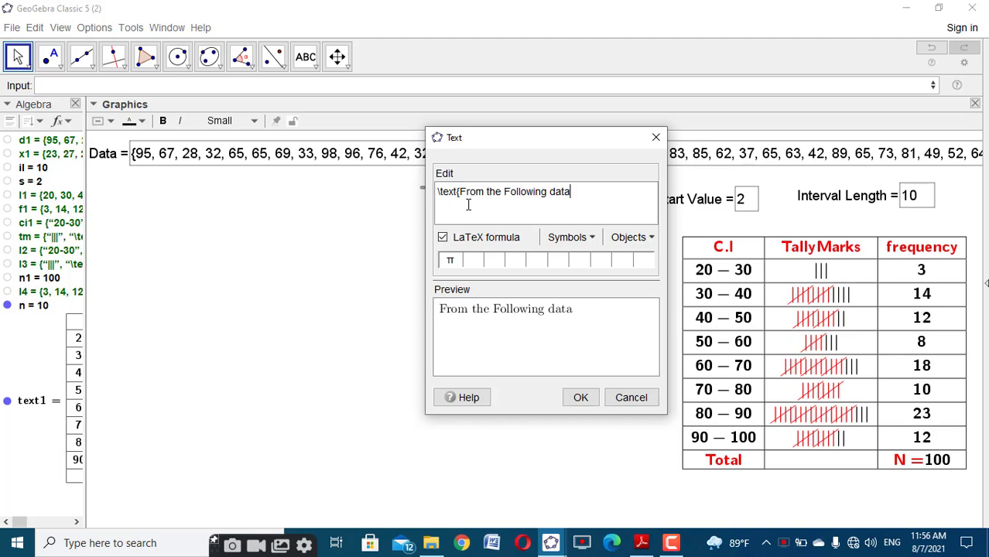
pyautogui.write(',')
pyautogui.write('Const')
pyautogui.write('ruct ')
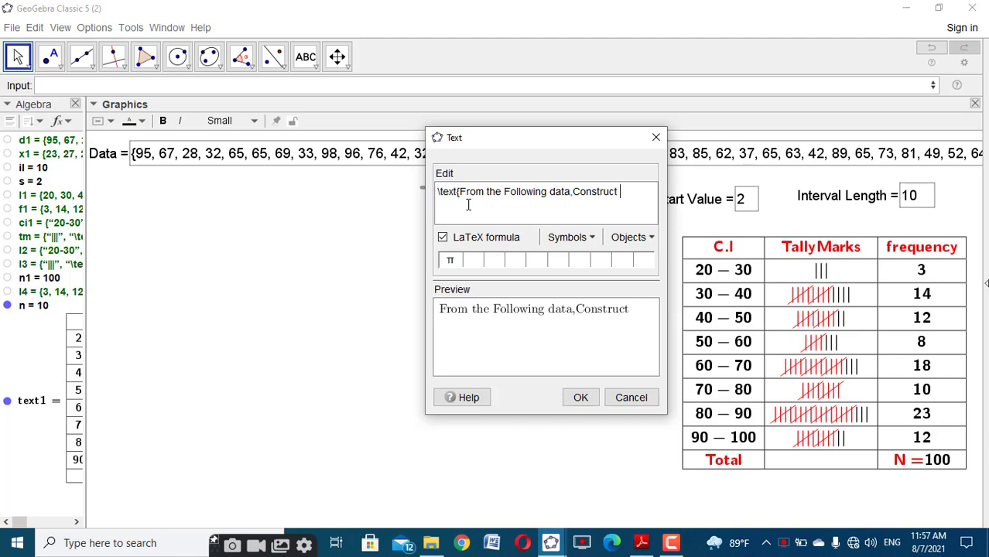
pyautogui.write('Frequ')
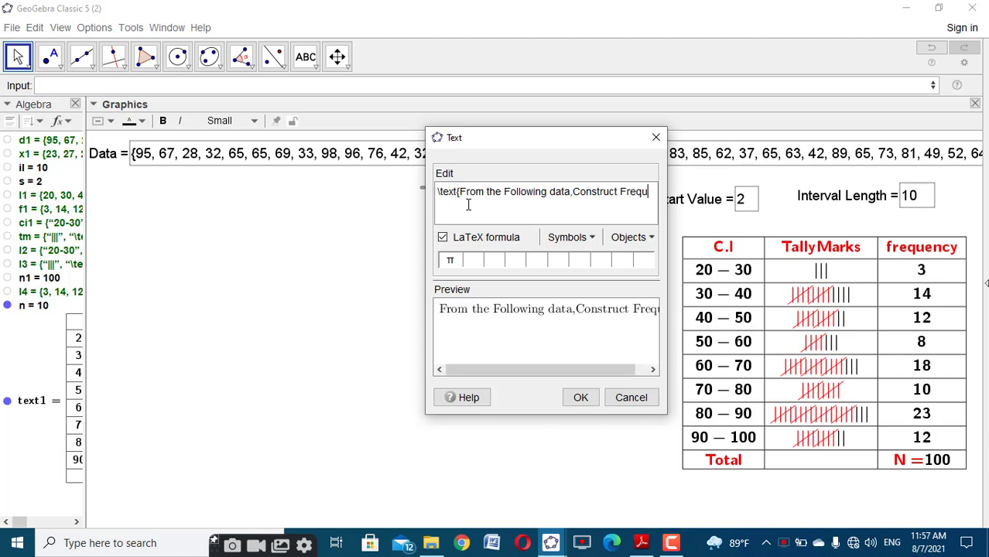
pyautogui.write('ency')
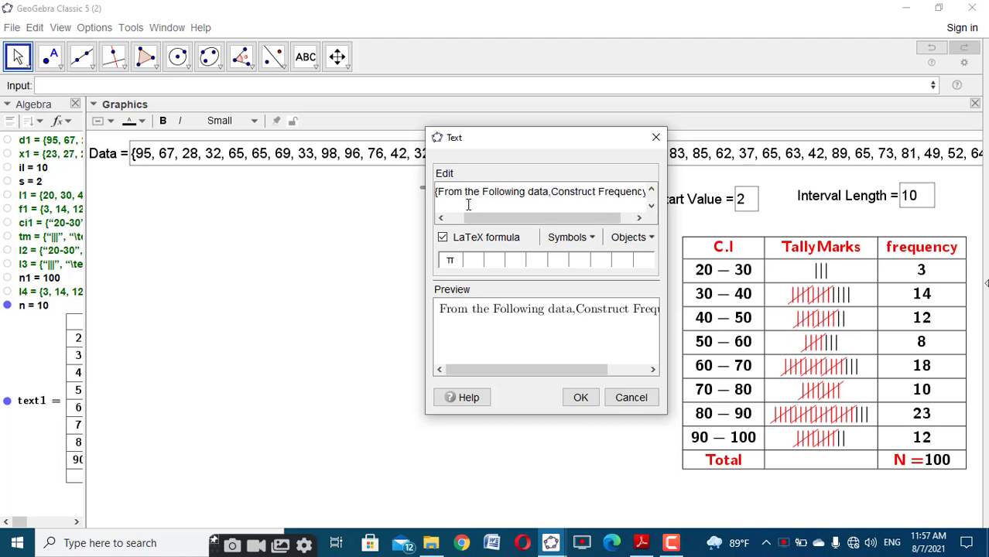
pyautogui.write(' Distribu')
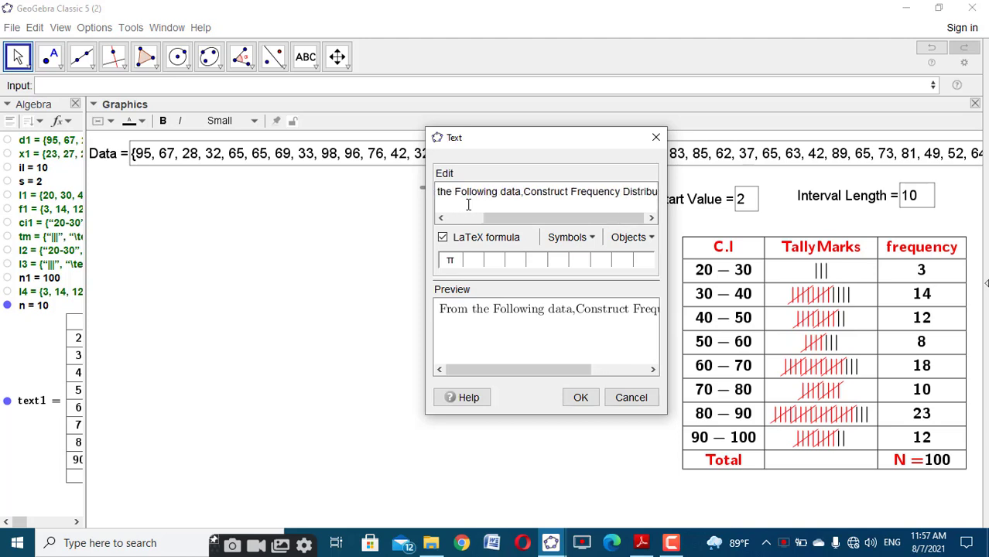
pyautogui.write('tion')
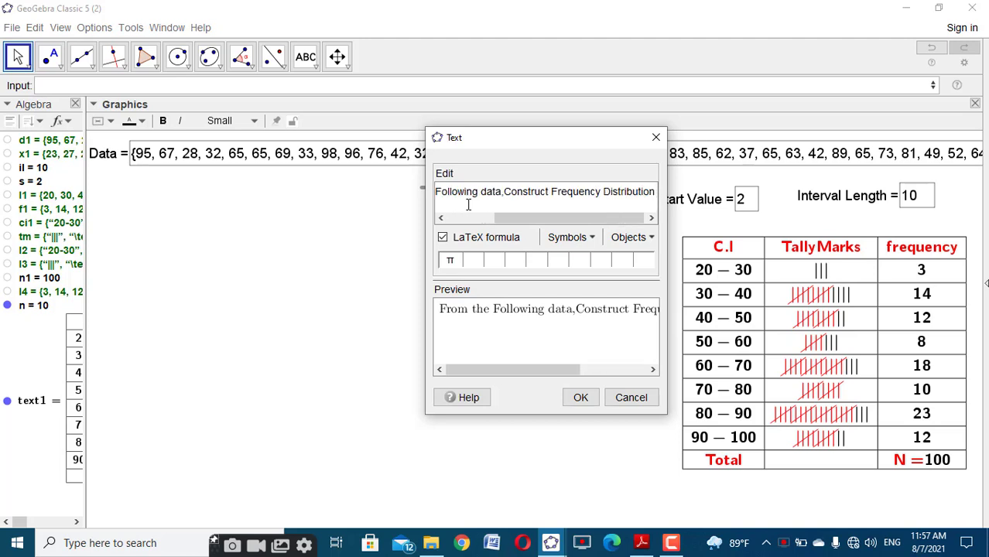
pyautogui.write(' Tablet')
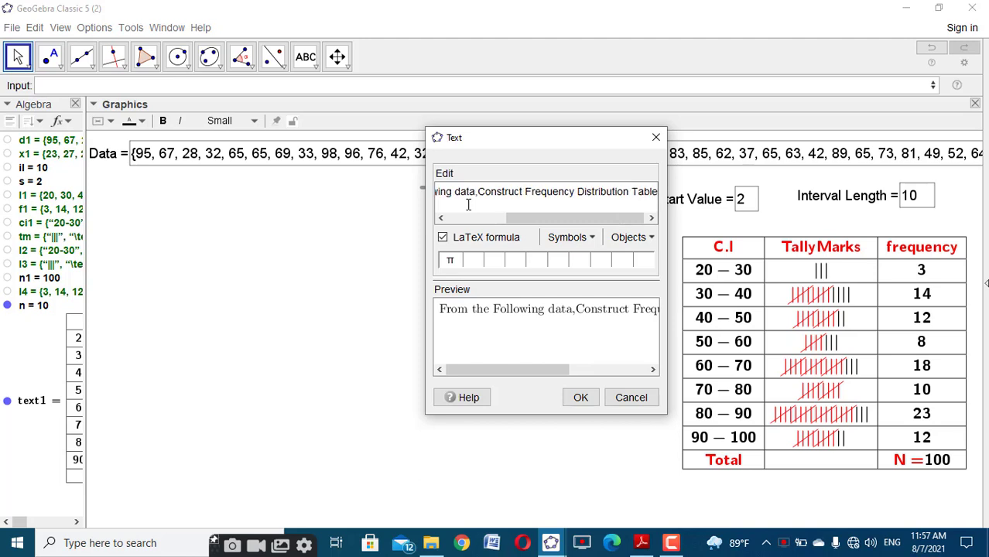
pyautogui.click(581, 398)
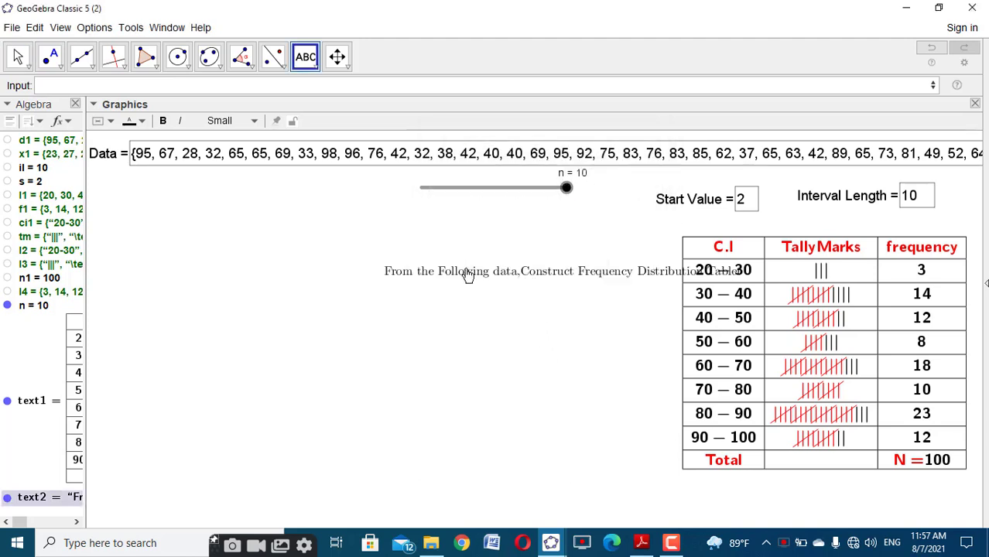
# Step: Move the instruction heading into the empty area below the start of the Data box
pyautogui.moveTo(280, 256); pyautogui.dragTo(250, 223)
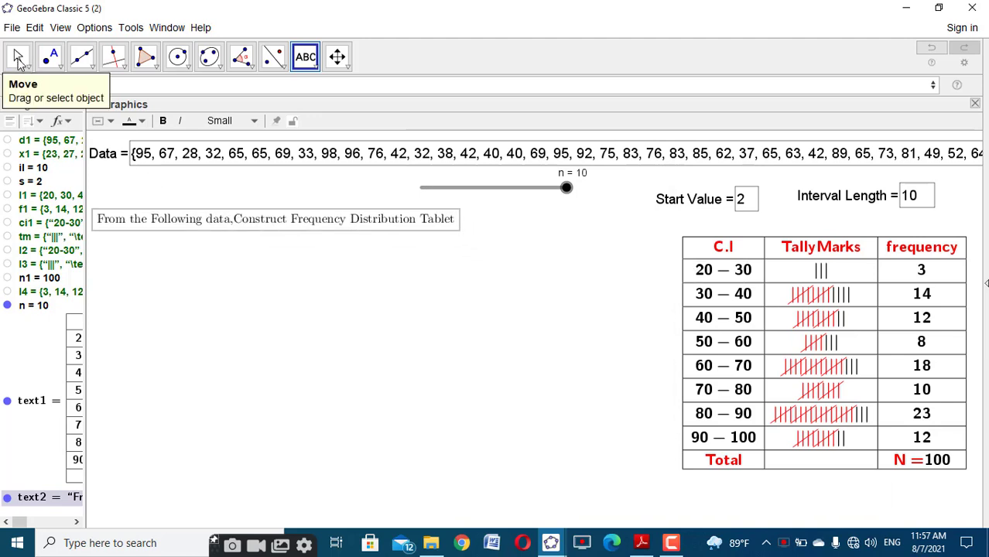
pyautogui.click(18, 56)
pyautogui.click(185, 222)
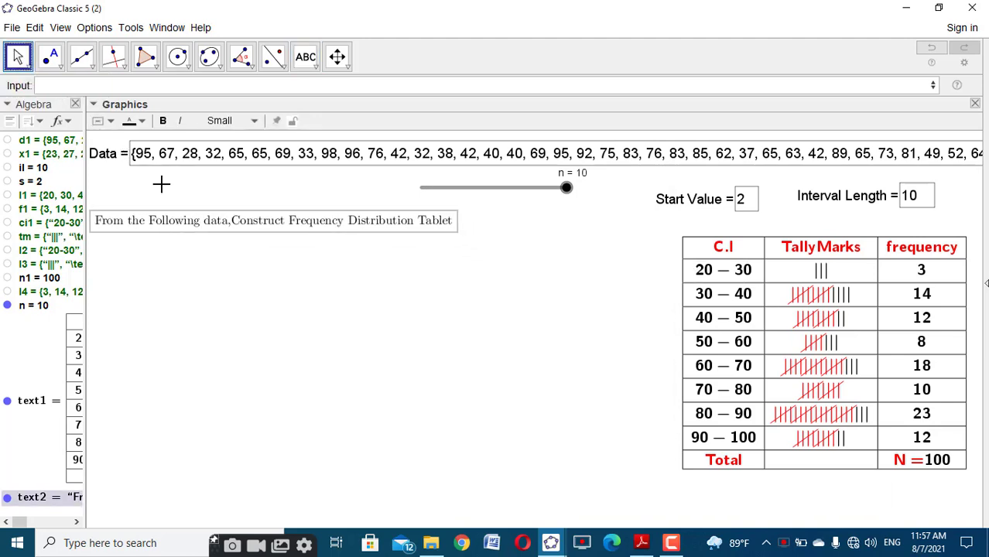
# Step: Format the instruction heading as bold, medium-sized text and close the Algebra view
pyautogui.click(162, 121)
pyautogui.click(200, 124)
pyautogui.click(208, 193)
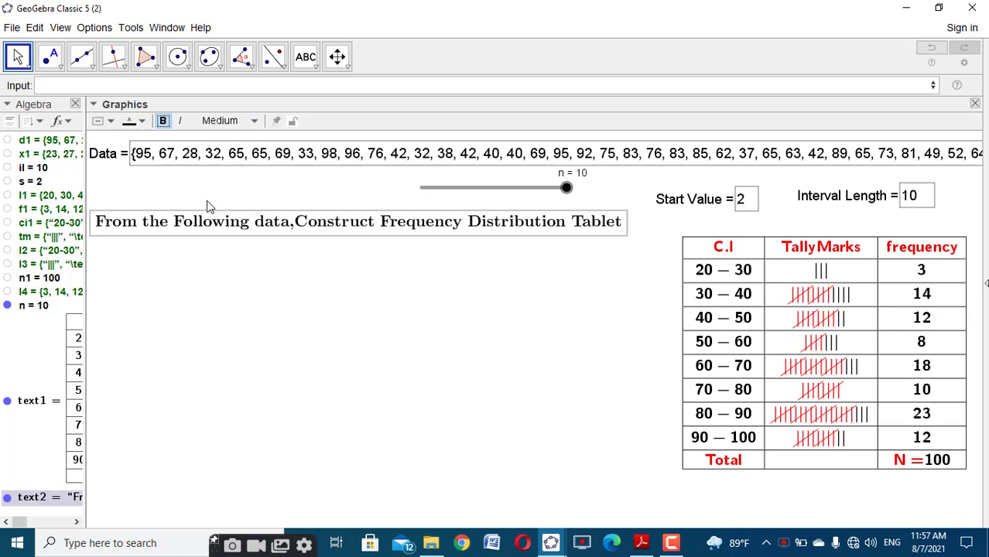
pyautogui.click(292, 305)
pyautogui.moveTo(311, 231); pyautogui.dragTo(317, 226)
pyautogui.click(227, 257)
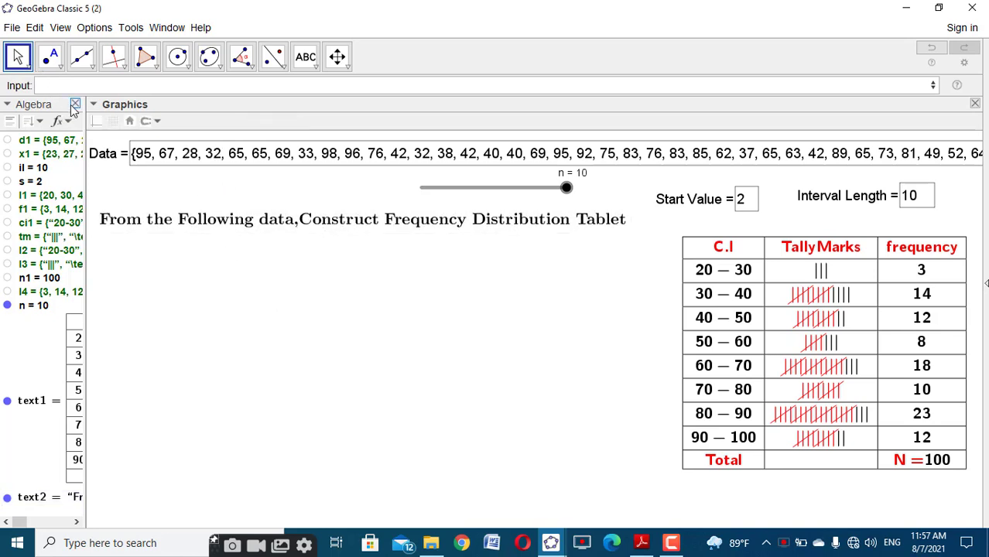
pyautogui.click(75, 103)
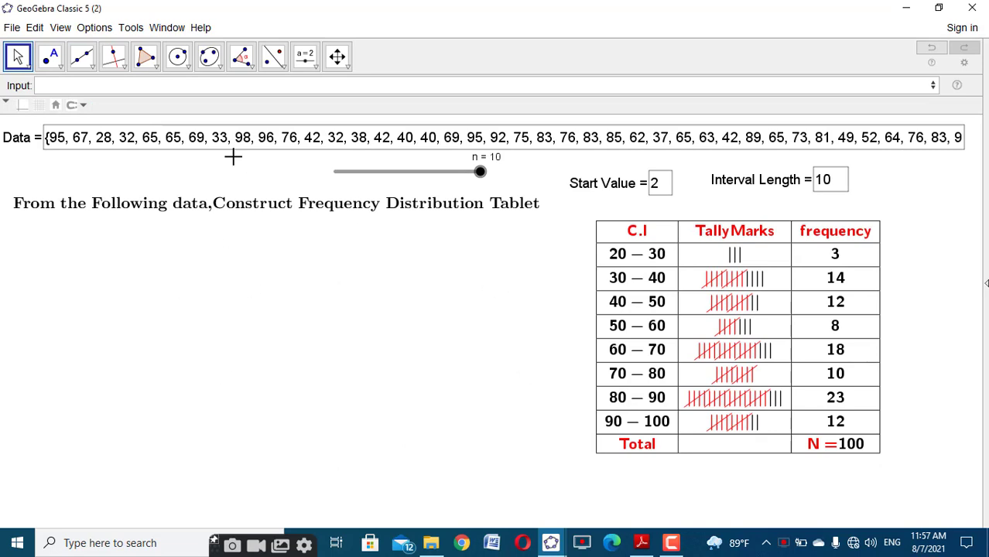
# Step: Begin a TableText command containing a Sequence with expression, variable, start value and end value
pyautogui.click(211, 87)
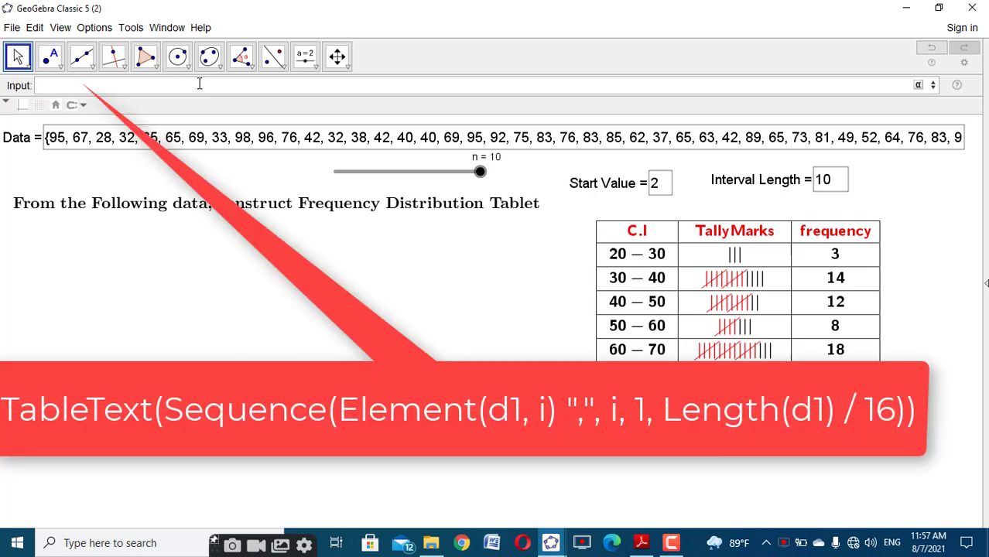
pyautogui.write('table')
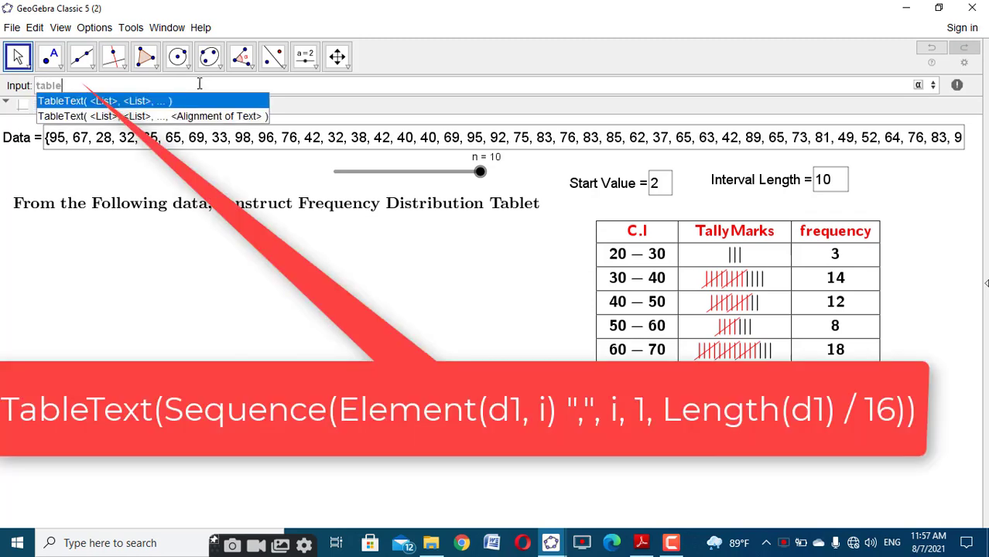
pyautogui.write('text(')
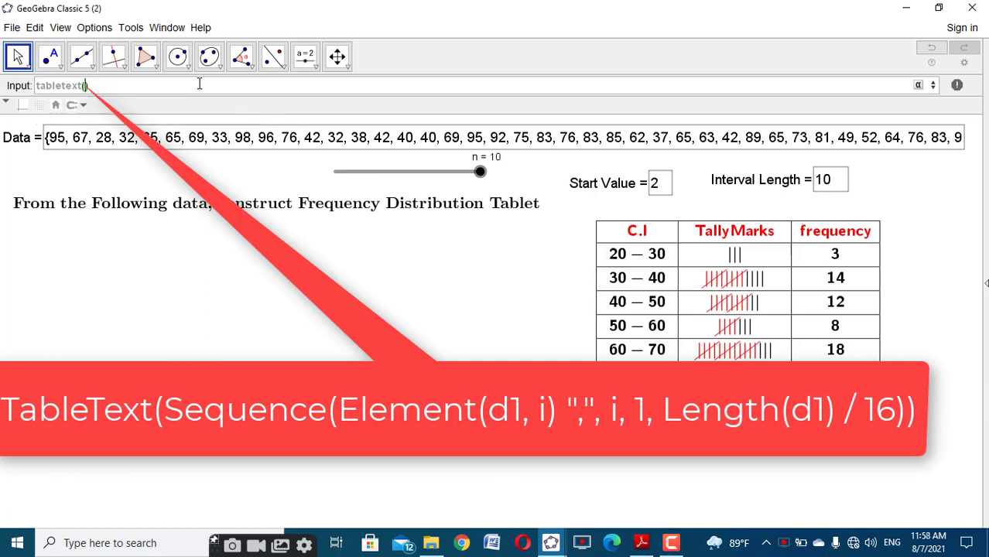
pyautogui.write('sequency')
pyautogui.press('BackSpace')
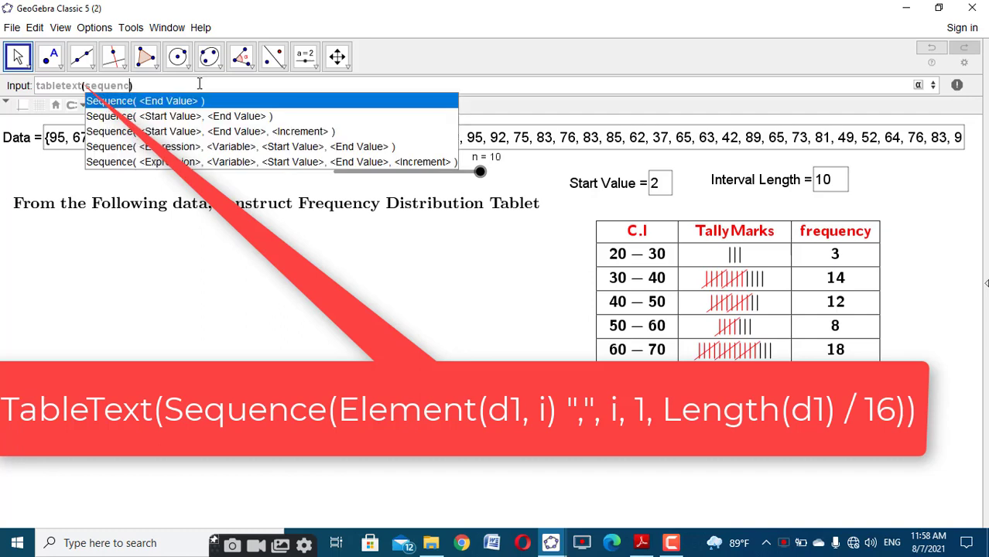
pyautogui.click(219, 147)
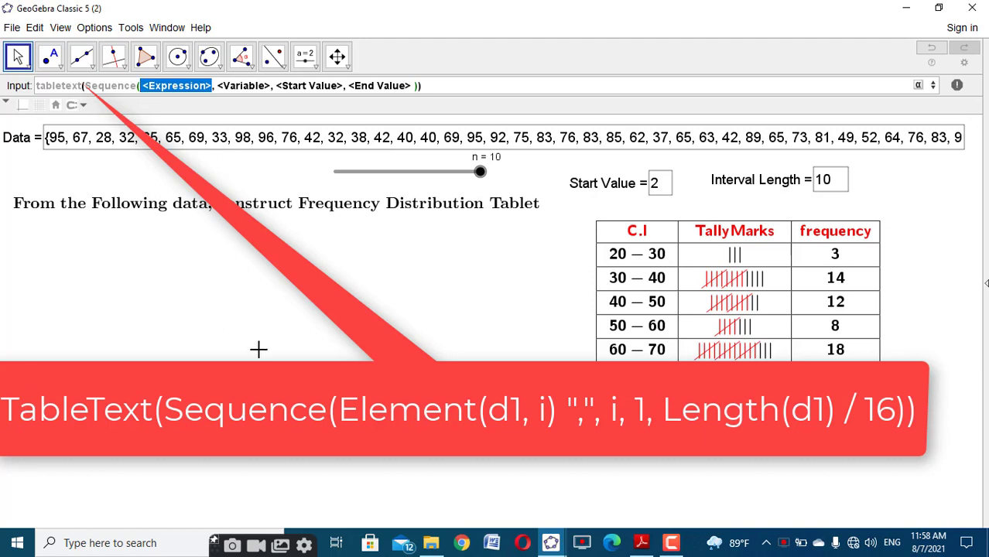
# Step: Enter Element(d1, i)"," as the Sequence expression so each data value is followed by a comma
pyautogui.write('elem')
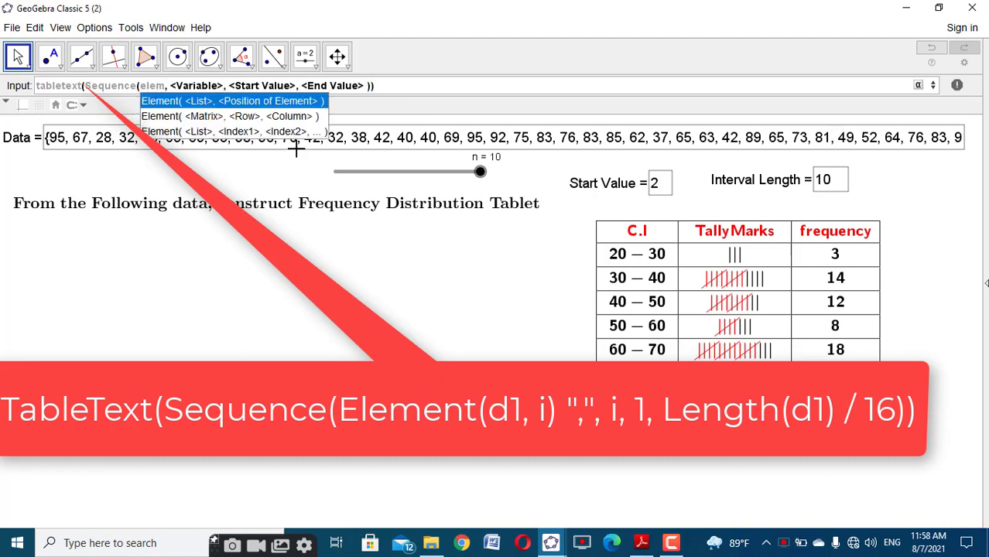
pyautogui.click(292, 103)
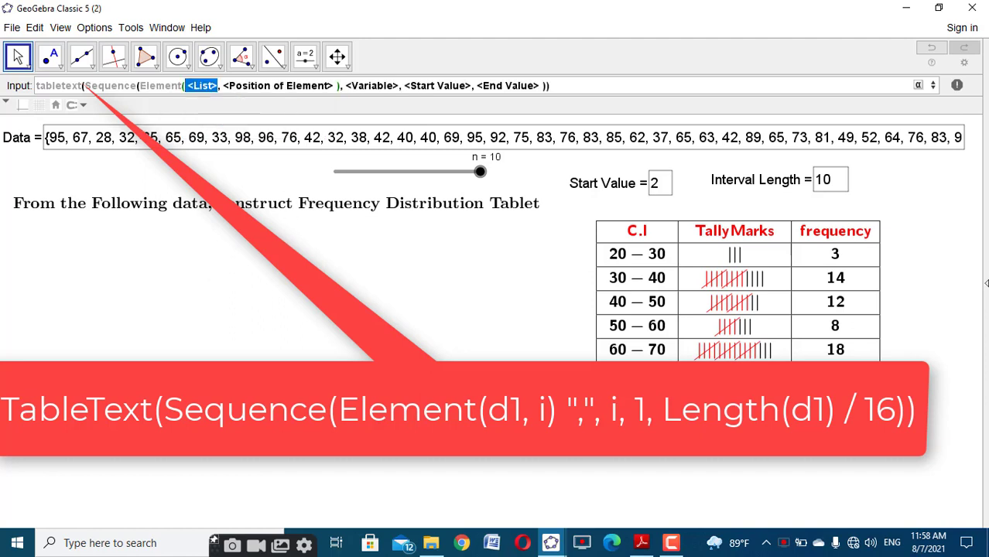
pyautogui.write('d1')
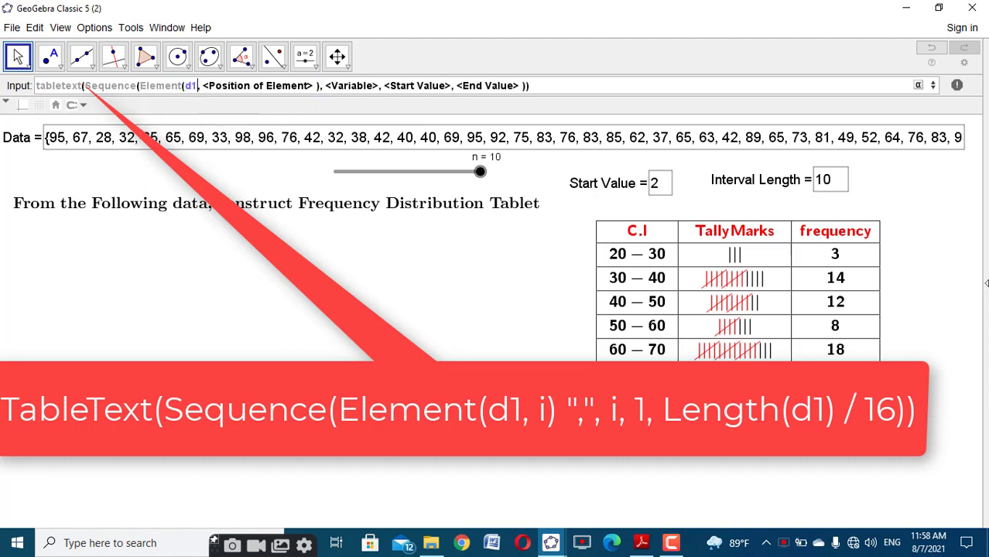
pyautogui.press('Tab')
pyautogui.write('i')
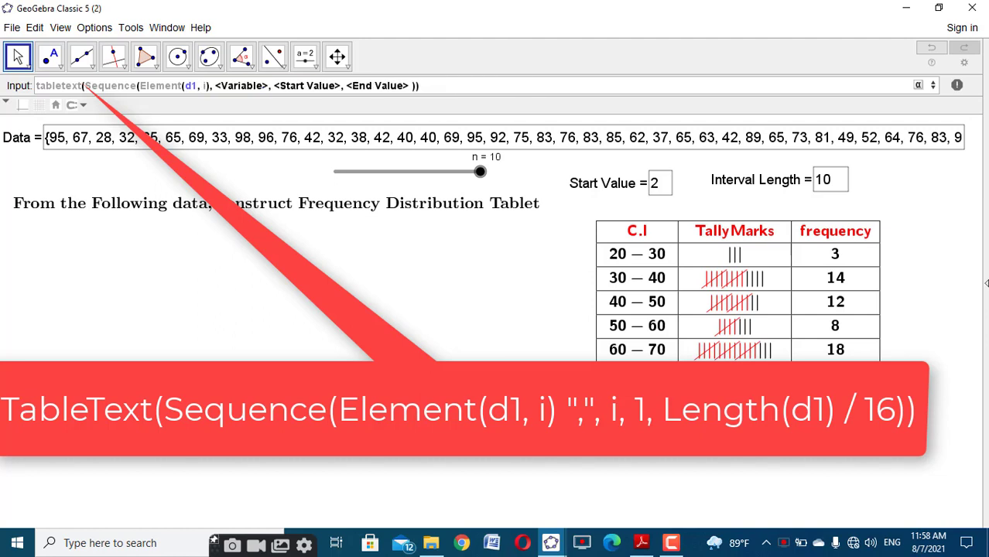
pyautogui.write(')"')
pyautogui.press('Tab')
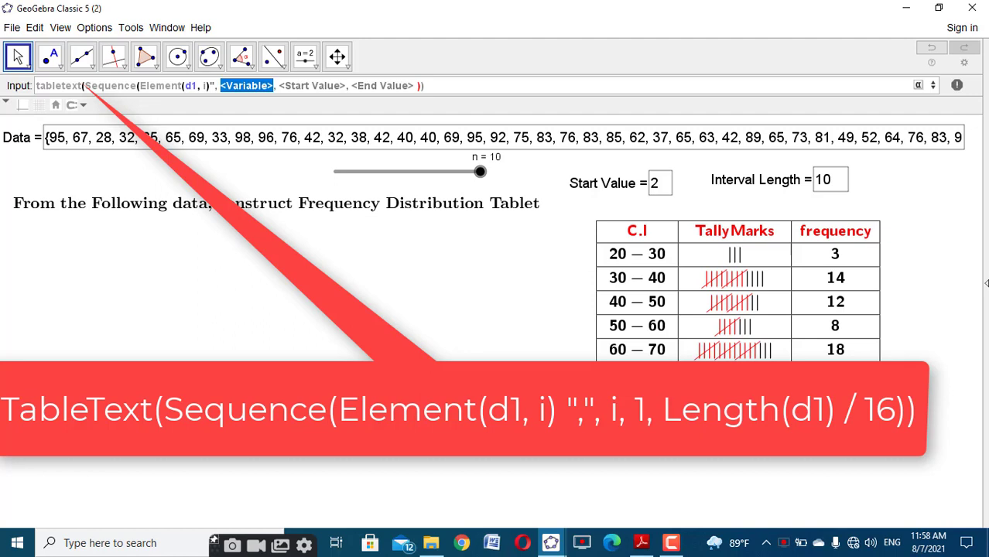
pyautogui.press('Left')
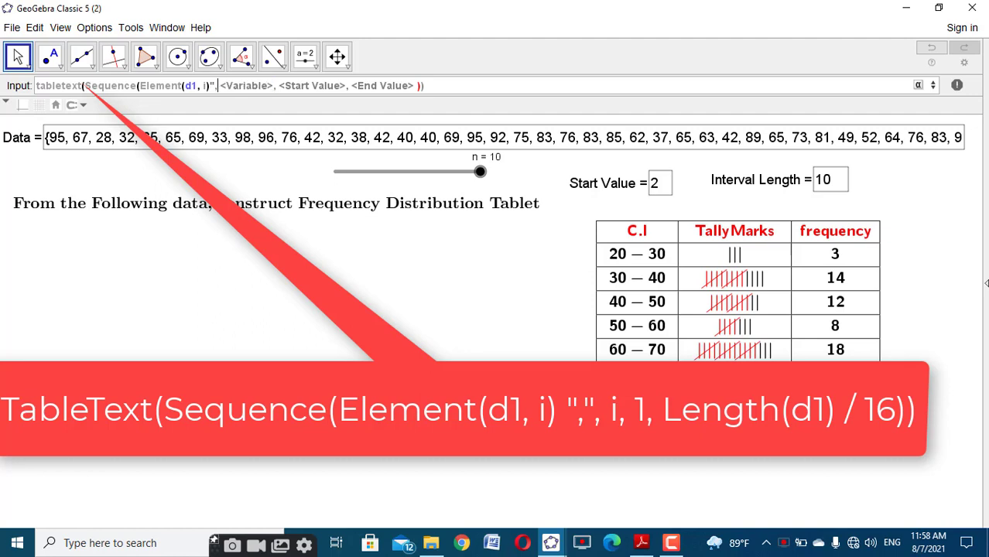
pyautogui.write('",')
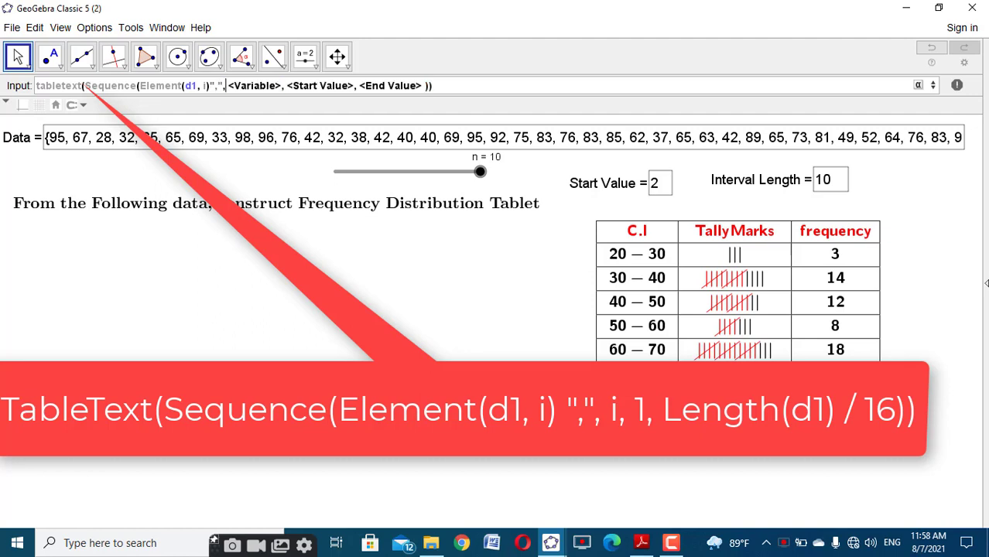
# Step: Set the Sequence variable to i and its start value to 1
pyautogui.press('Right')
pyautogui.press('Right')
pyautogui.press('Left')
pyautogui.press('Left')
pyautogui.press('Left')
pyautogui.press('Right')
pyautogui.write('i')
pyautogui.press('Right')
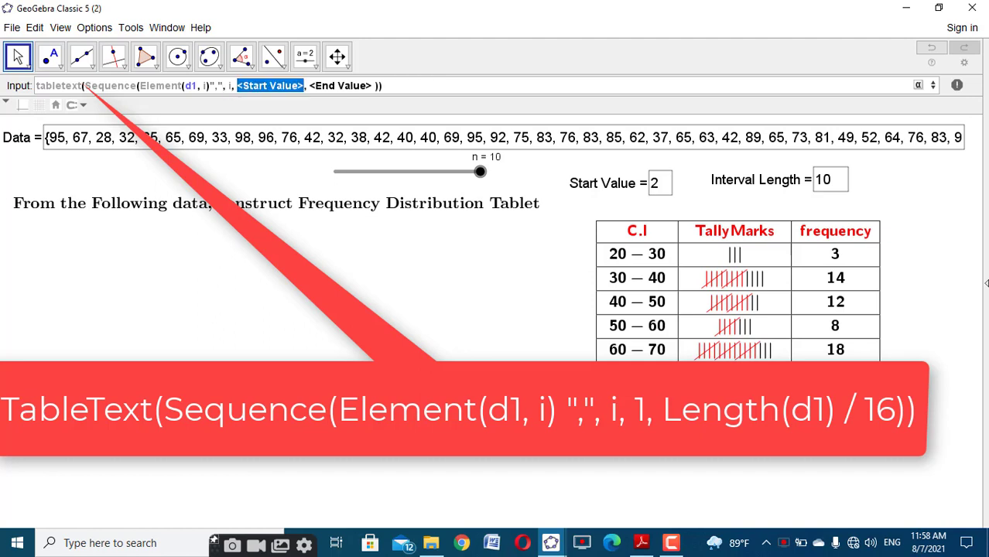
pyautogui.write('1')
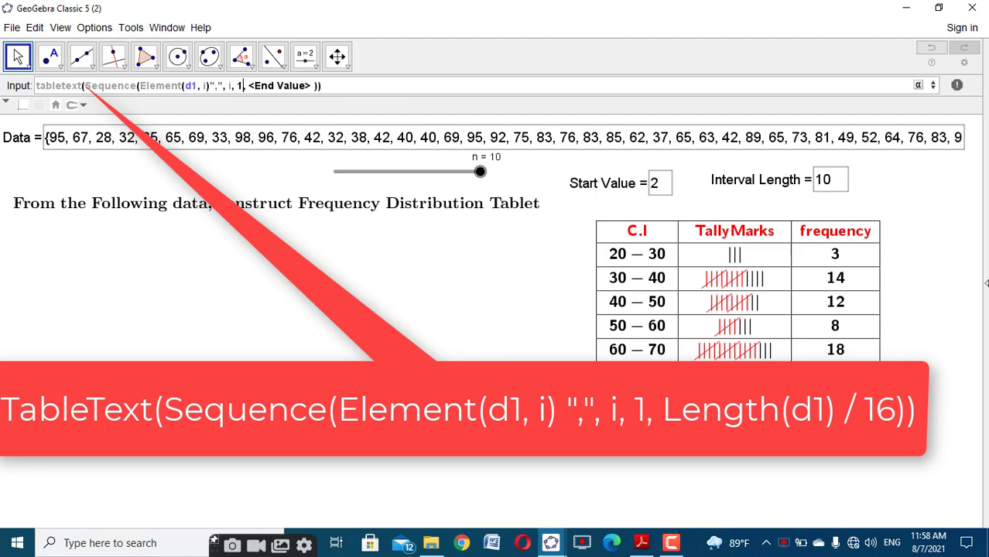
# Step: Set the Sequence end value to Length(d1)/16, copy the complete TableText command and create the text
pyautogui.press('Right')
pyautogui.write('len')
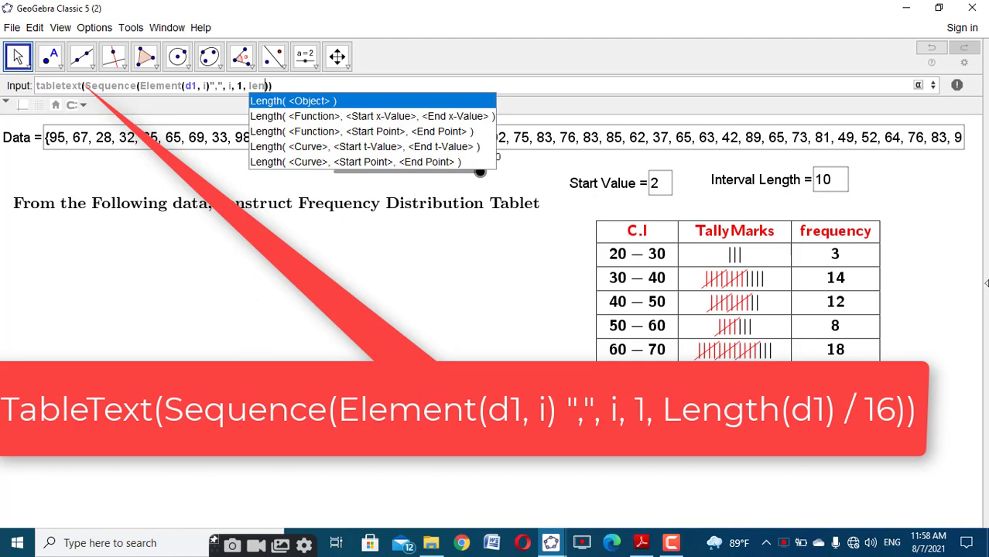
pyautogui.click(285, 107)
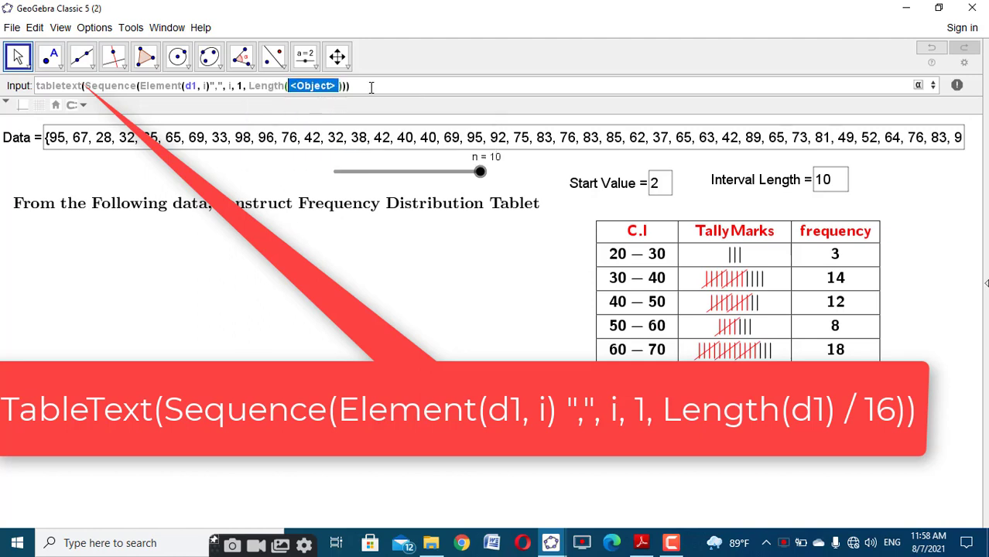
pyautogui.write('d1')
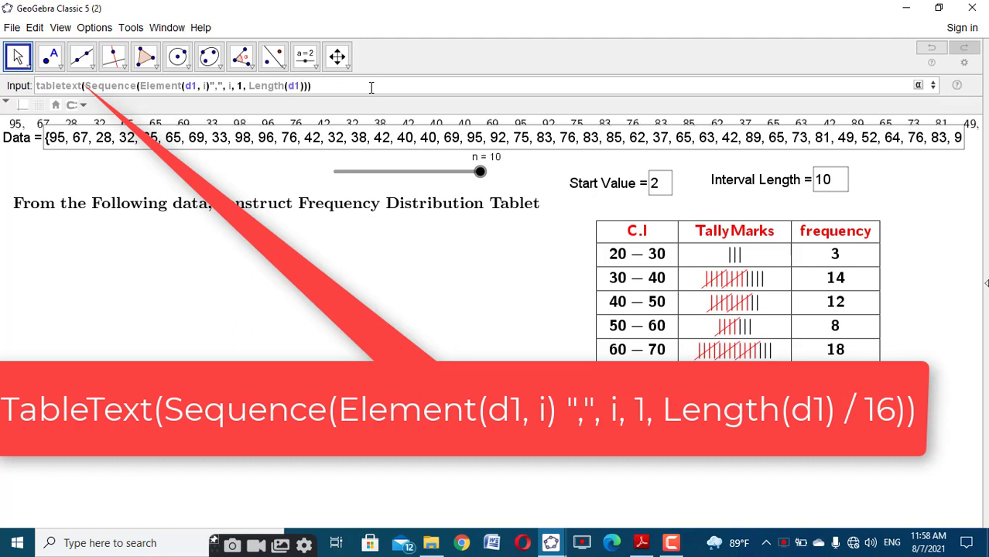
pyautogui.write(')/16')
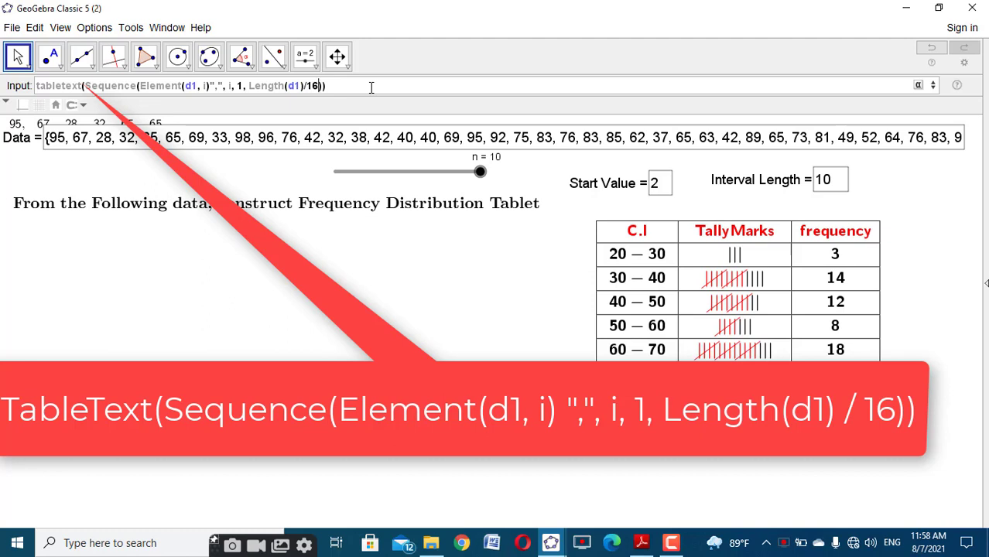
pyautogui.hotkey('ctrl', 'a')
pyautogui.hotkey('ctrl', 'c')
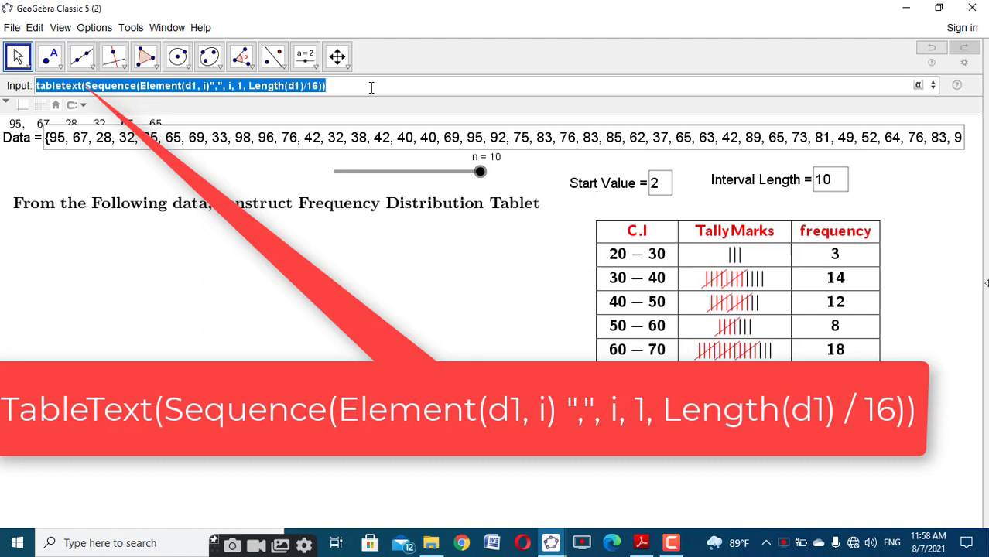
pyautogui.press('Return')
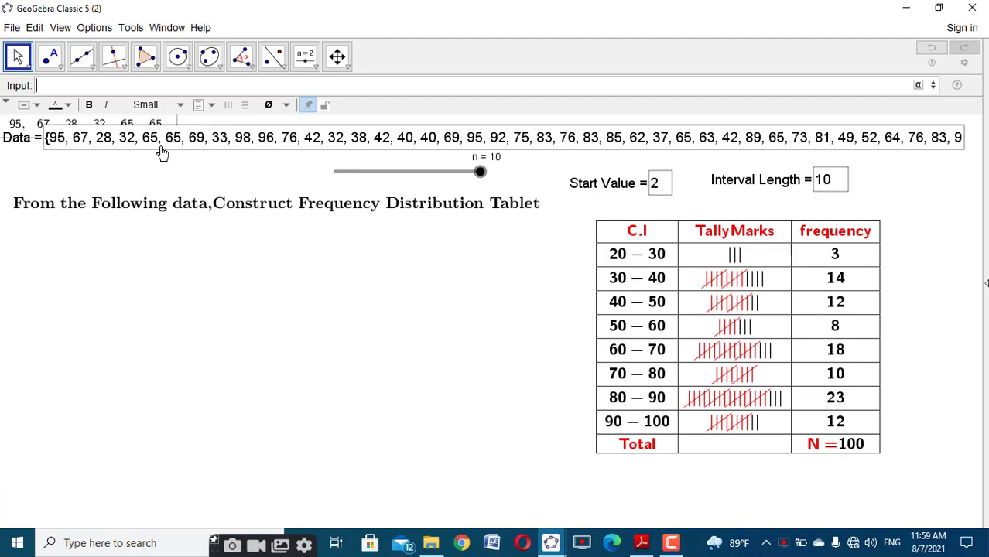
# Step: Move the new row of data values below the instruction heading and set its text size to Medium
pyautogui.moveTo(161, 138); pyautogui.dragTo(170, 247)
pyautogui.click(147, 124)
pyautogui.click(155, 105)
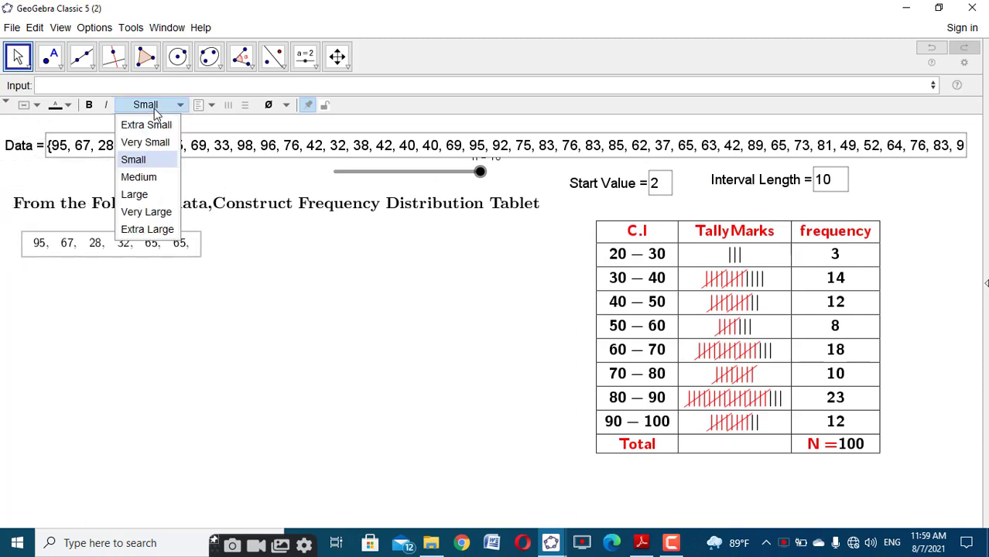
pyautogui.click(152, 178)
pyautogui.click(281, 249)
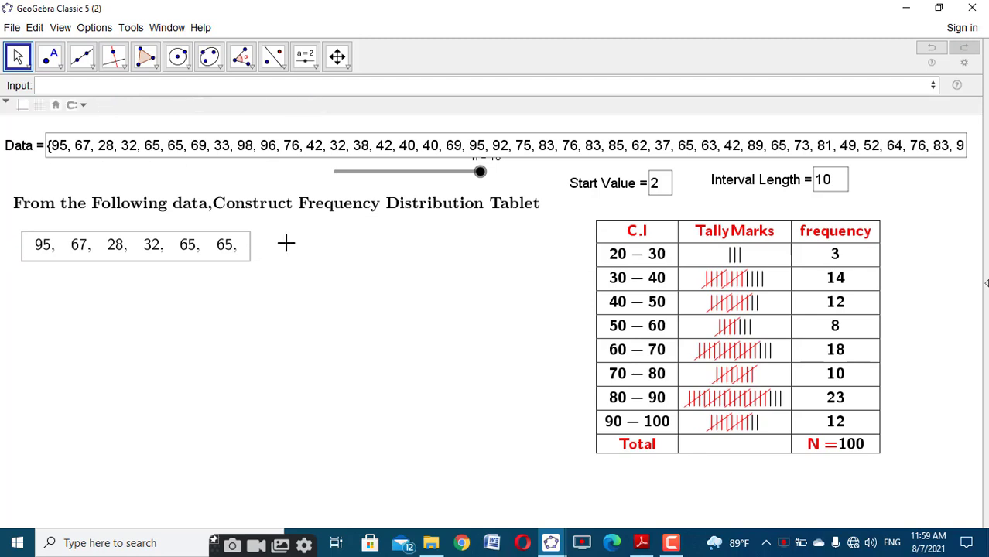
# Step: Reuse the copied TableText command for a second data row, removing the Sequence start value 1
pyautogui.click(287, 89)
pyautogui.hotkey('ctrl', 'v')
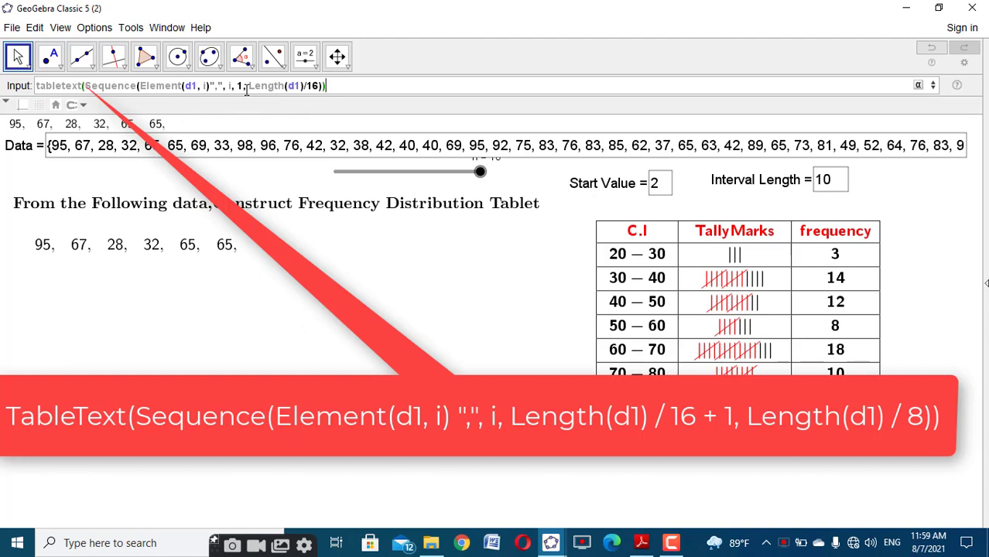
pyautogui.click(246, 90)
pyautogui.press('BackSpace')
pyautogui.press('BackSpace')
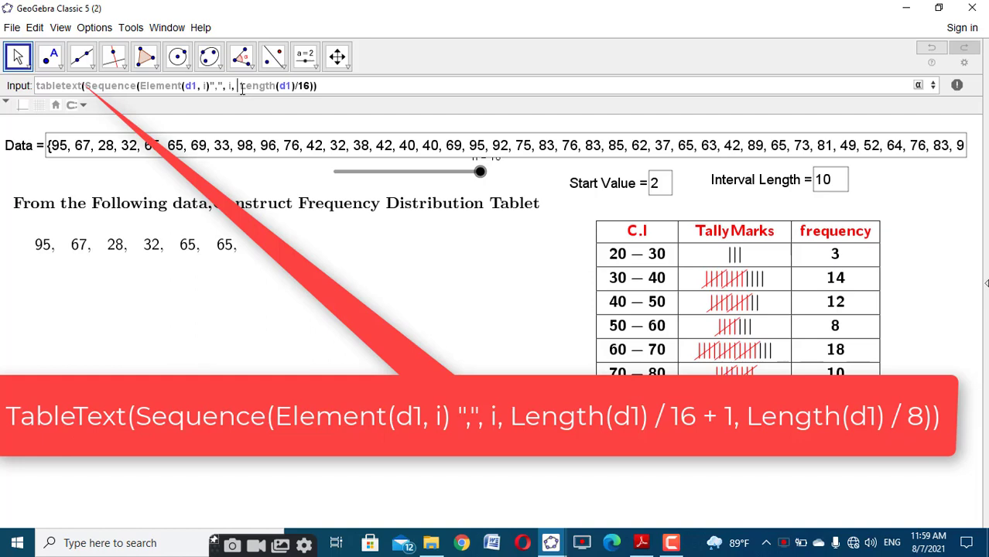
# Step: Set the second row's Sequence start value to Length(d1)/16)+1 and its end value to Length(d1)/8
pyautogui.click(313, 86)
pyautogui.write('+1,leng')
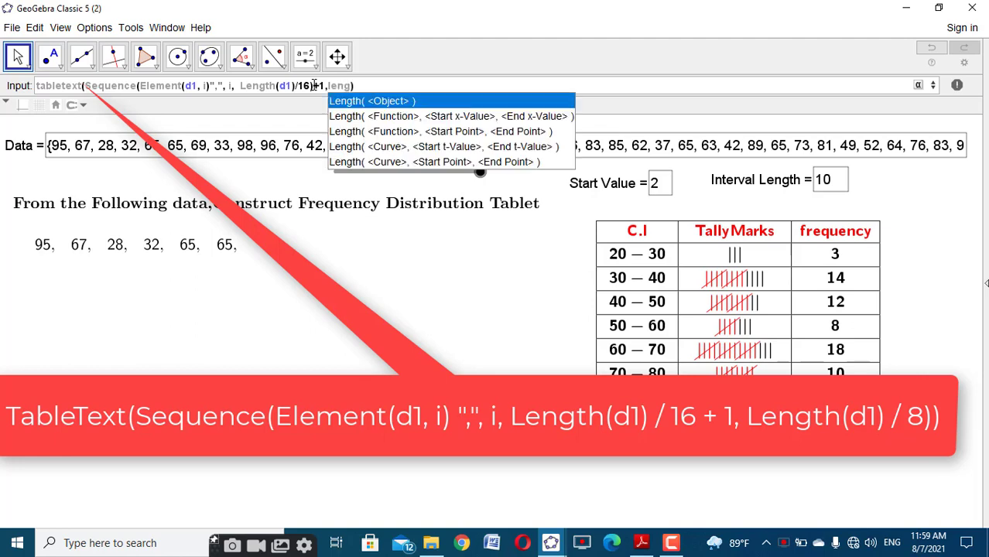
pyautogui.click(354, 104)
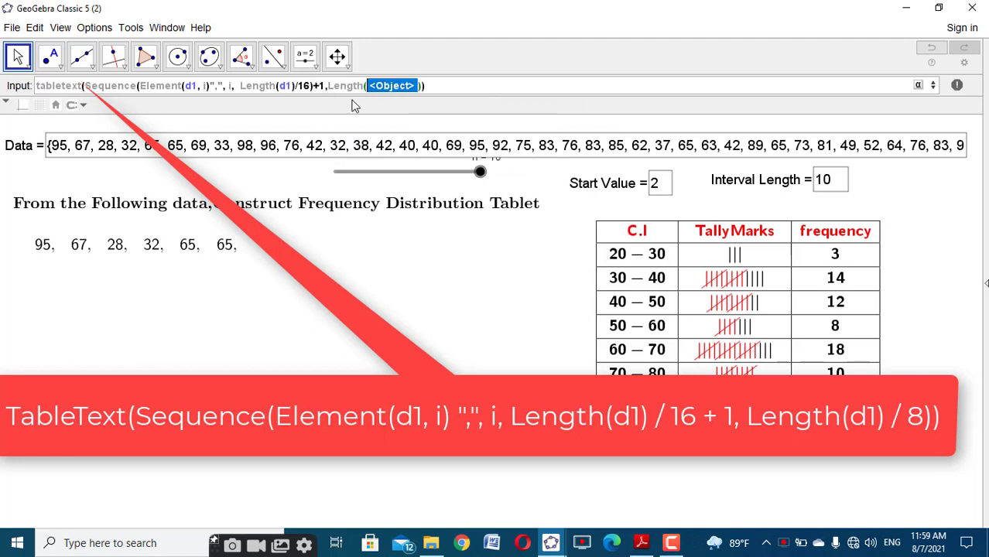
pyautogui.write('d1)')
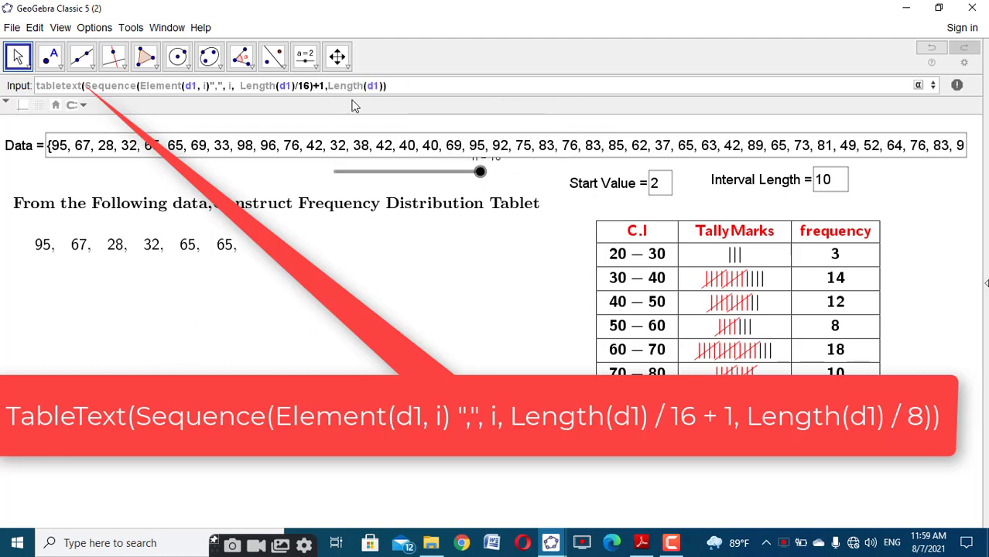
pyautogui.write('/8')
pyautogui.click(240, 85)
pyautogui.press('BackSpace')
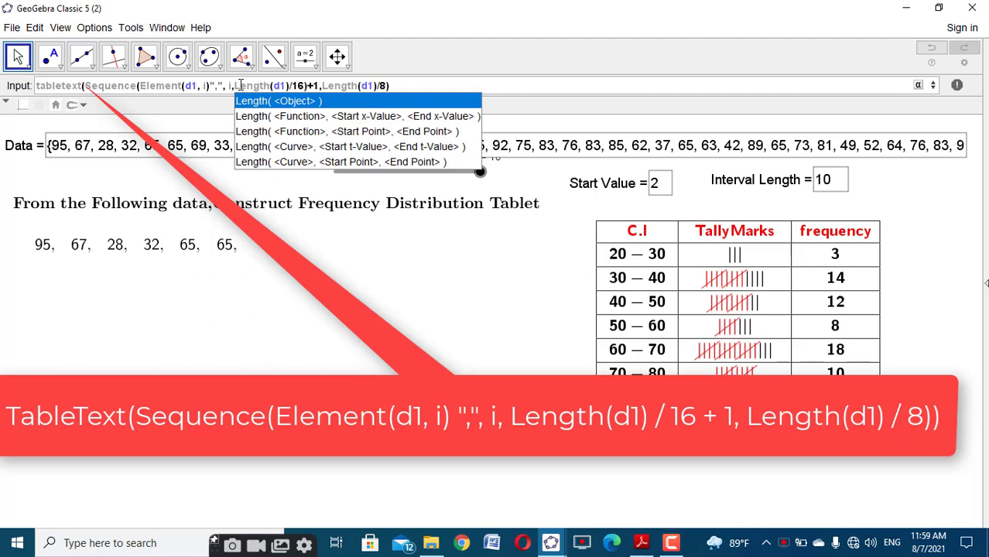
# Step: Try to create the second data row from the edited TableText command
pyautogui.click(404, 85)
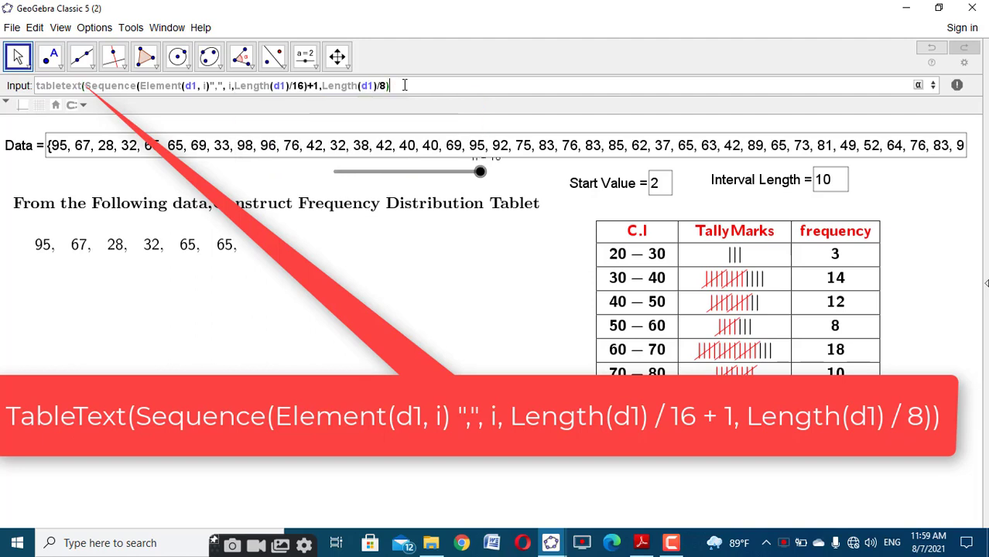
pyautogui.hotkey('ctrl', 'a')
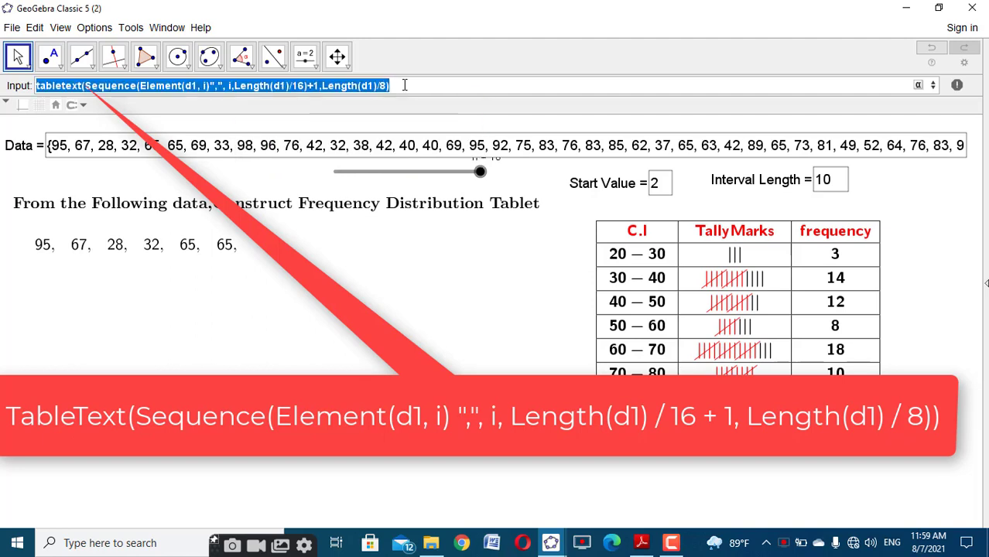
pyautogui.click(404, 85)
pyautogui.press('Return')
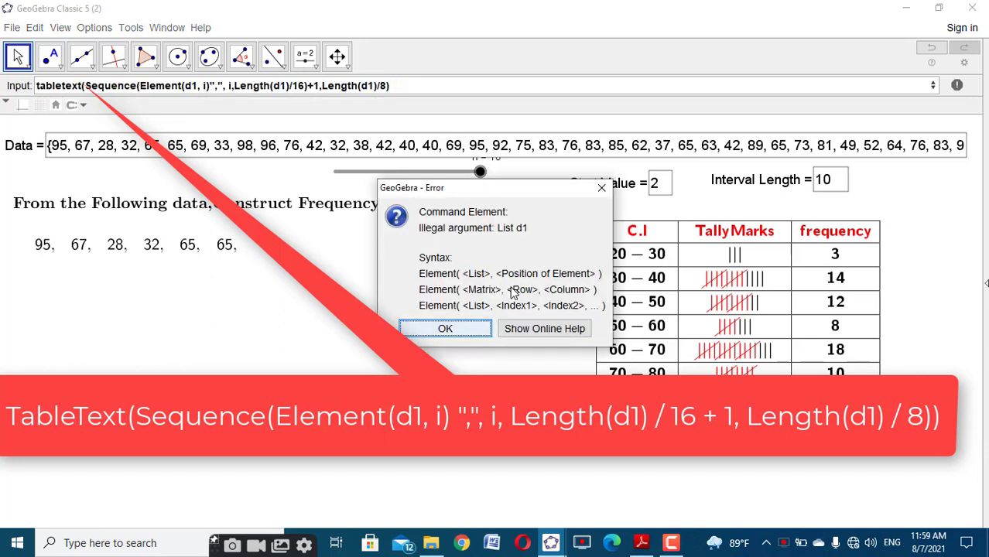
pyautogui.click(462, 326)
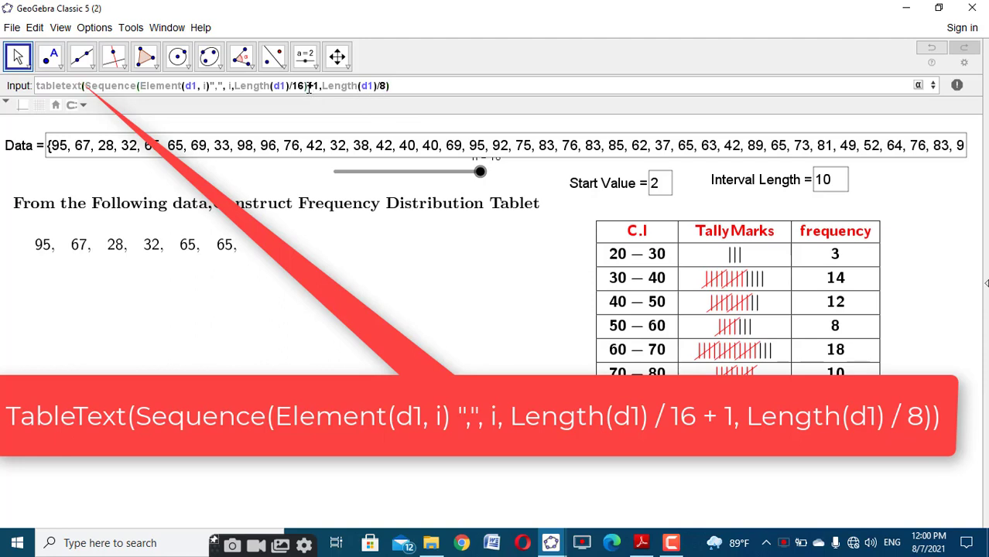
# Step: Enclose Length(d1)/16 in parentheses, complete the closing brackets of the TableText command, and create the second data row
pyautogui.press('BackSpace')
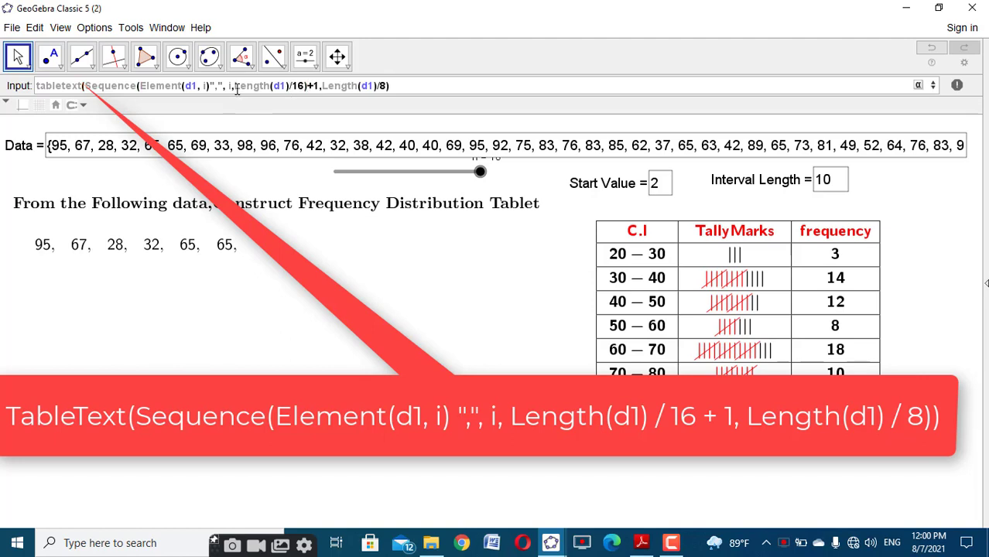
pyautogui.click(236, 86)
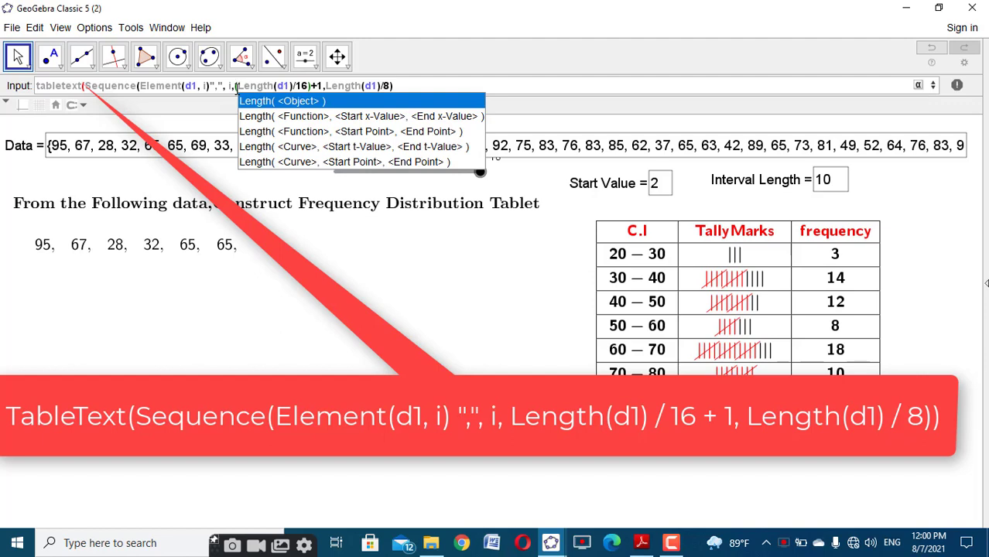
pyautogui.press('Escape')
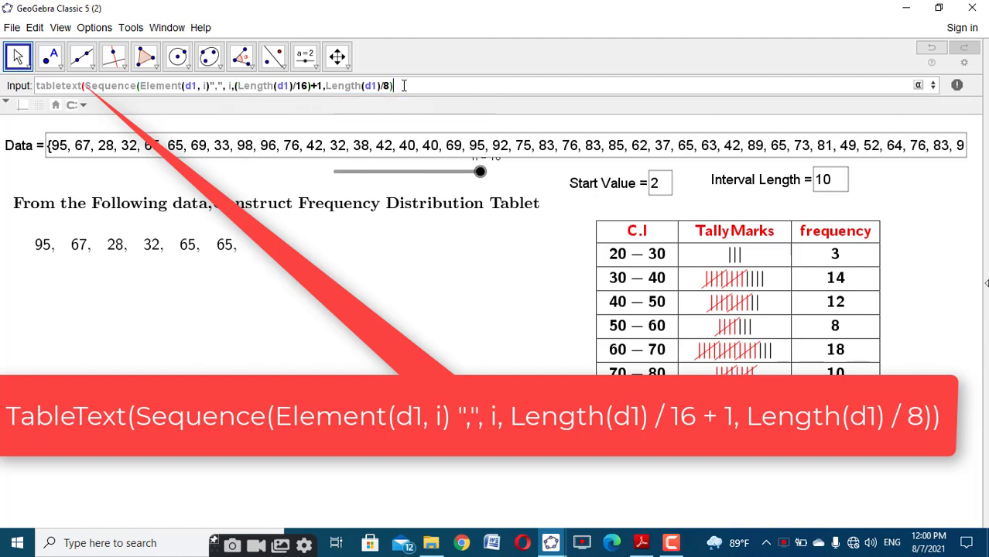
pyautogui.tripleClick(403, 86)
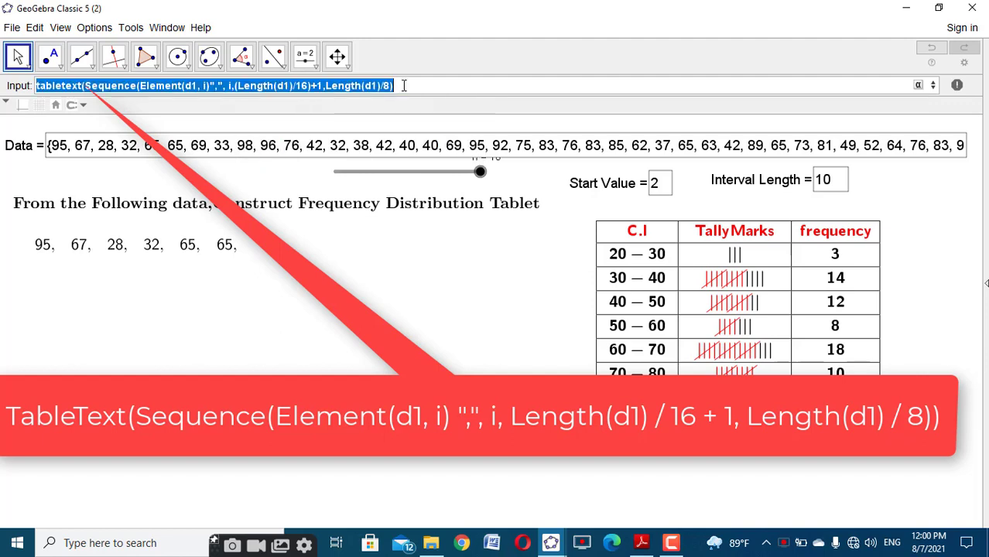
pyautogui.press('Return')
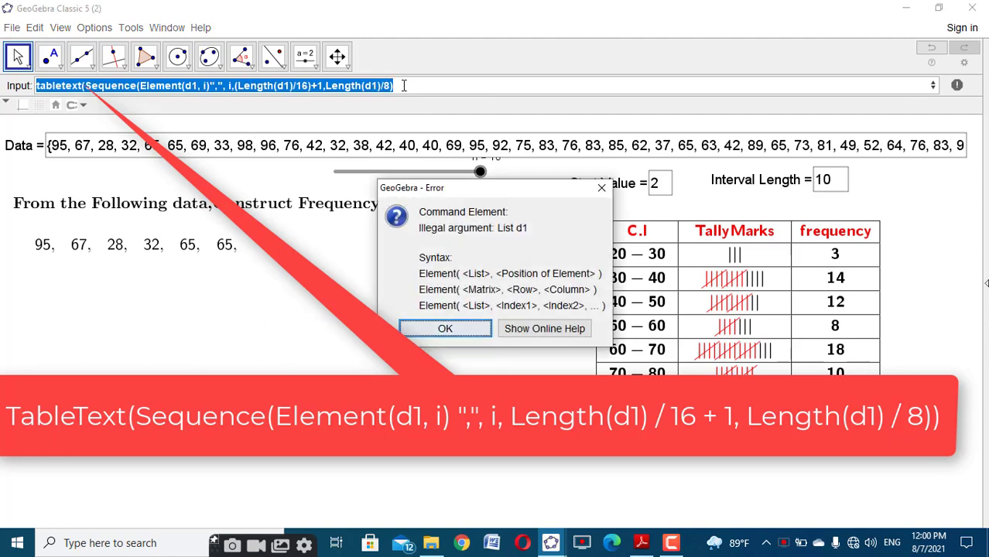
pyautogui.click(453, 325)
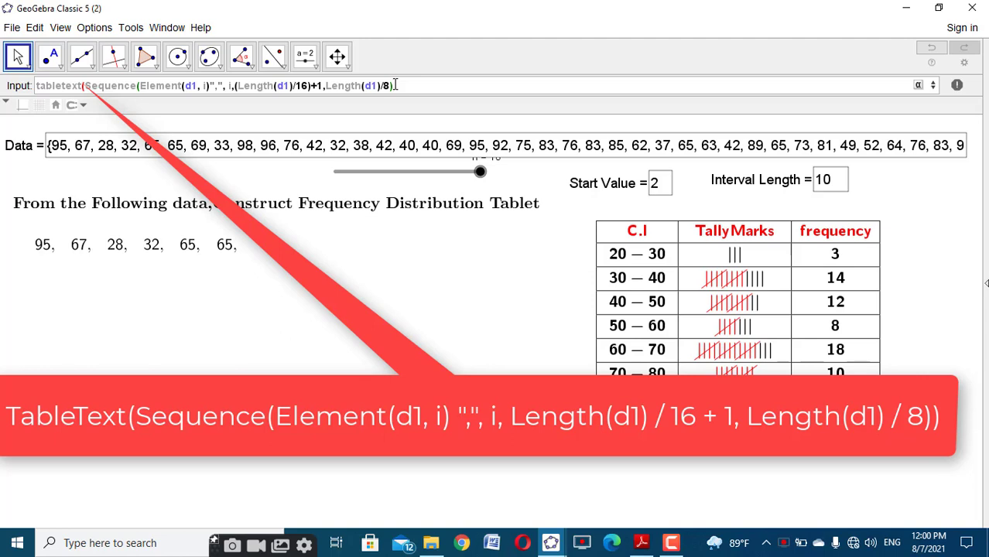
pyautogui.press('Return')
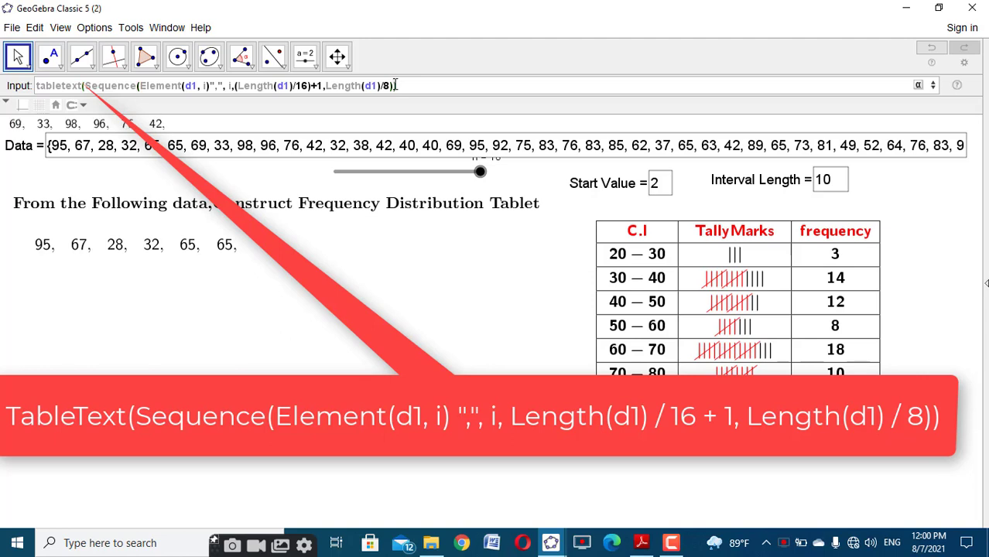
pyautogui.hotkey('ctrl', 'a')
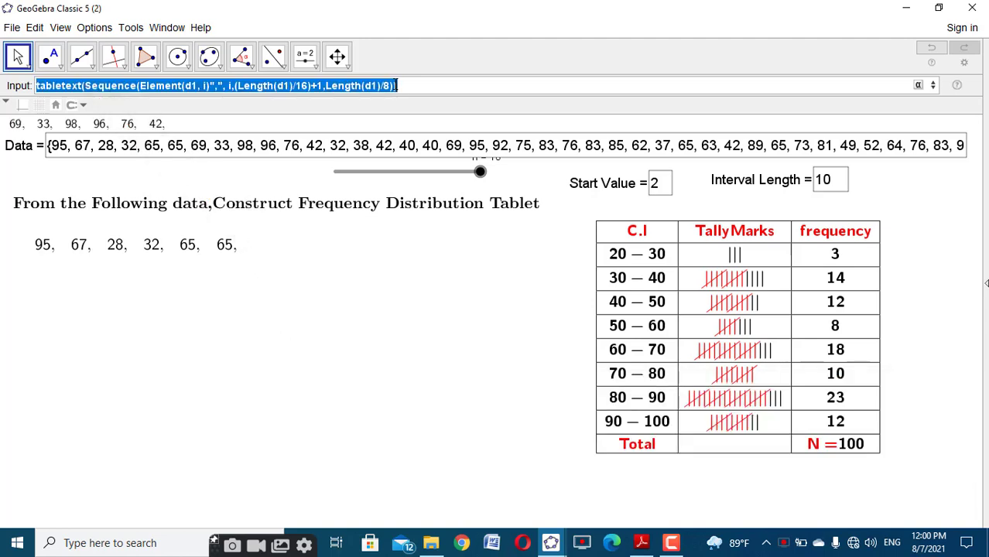
pyautogui.press('BackSpace')
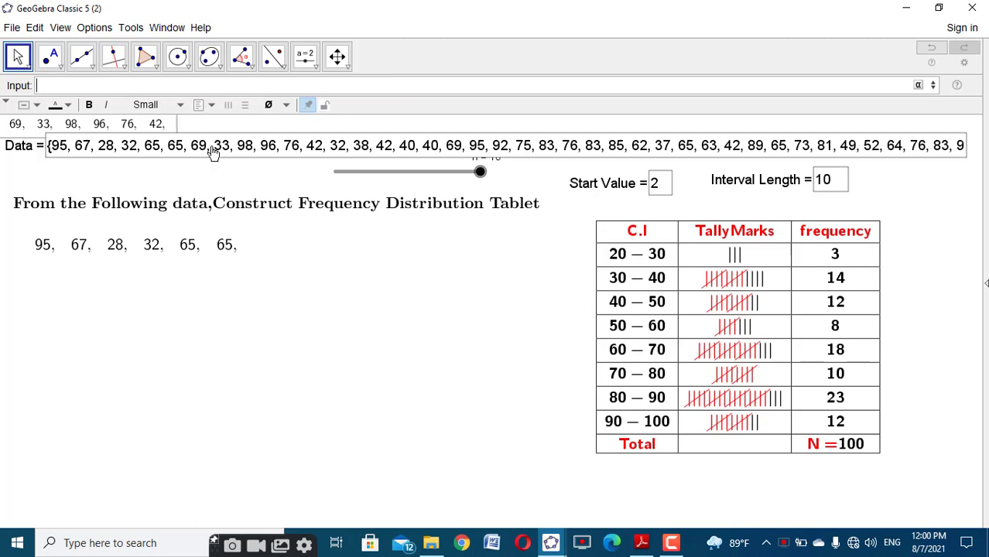
# Step: Move the second data row below the first one and set its text size to Medium
pyautogui.moveTo(159, 130); pyautogui.dragTo(181, 287)
pyautogui.click(157, 108)
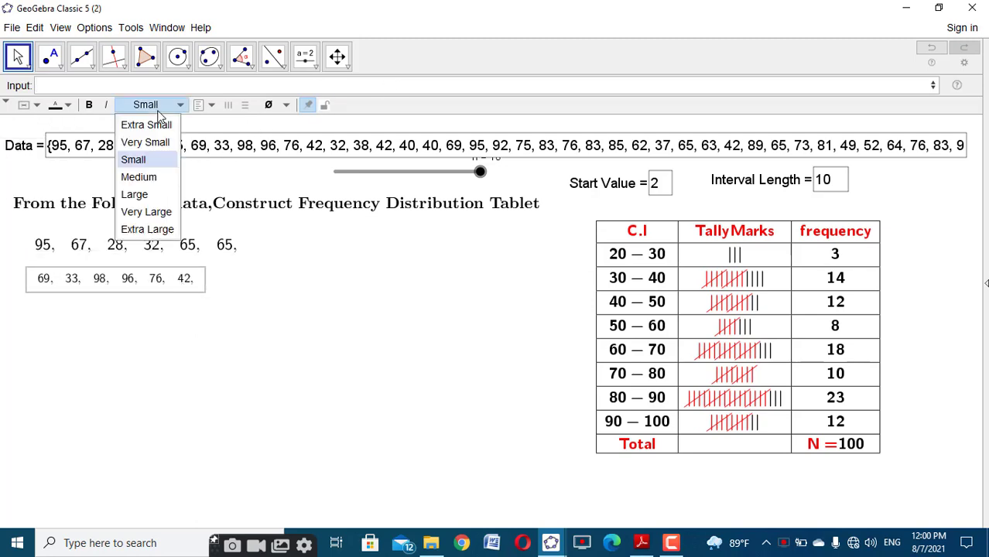
pyautogui.click(150, 178)
pyautogui.click(294, 252)
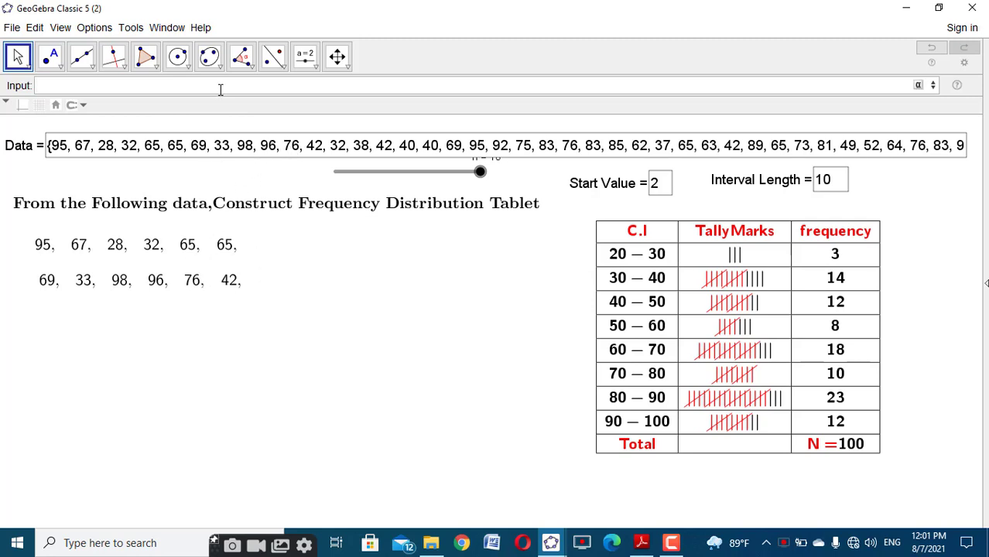
# Step: Reuse the last TableText command with Sequence start value (Length(d1)/8)+1 and end value Length(d1)/4
pyautogui.press('Up')
pyautogui.press('Return')
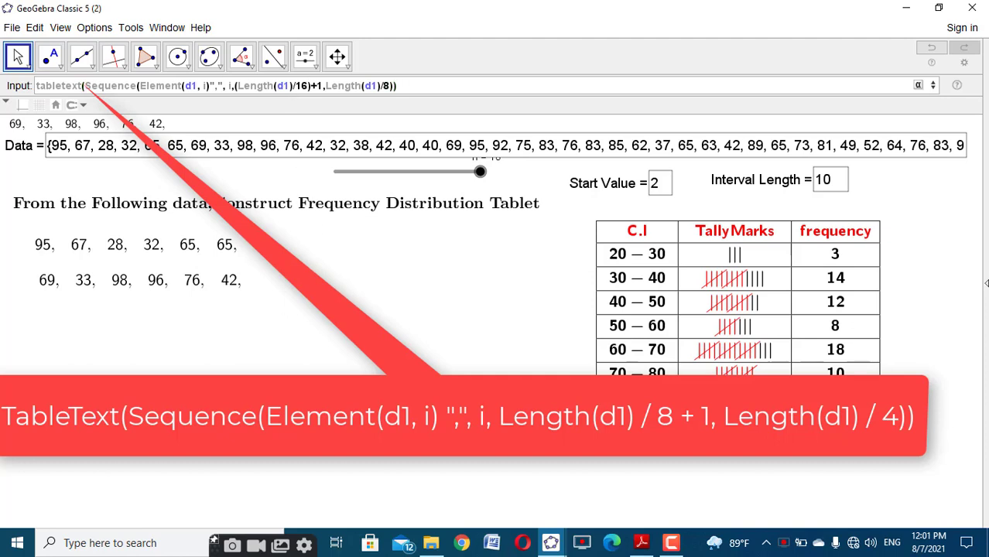
pyautogui.press('BackSpace')
pyautogui.press('BackSpace')
pyautogui.press('BackSpace')
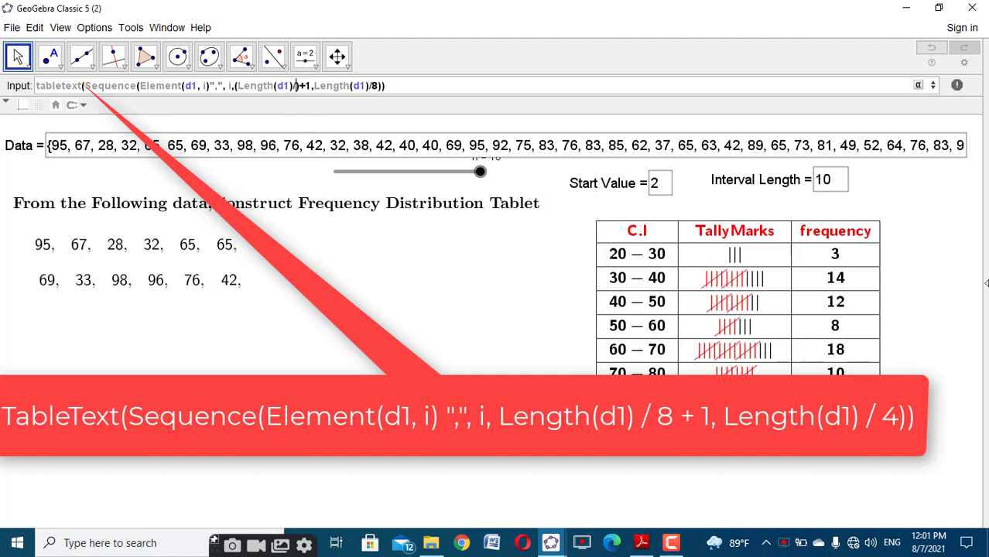
pyautogui.write('8')
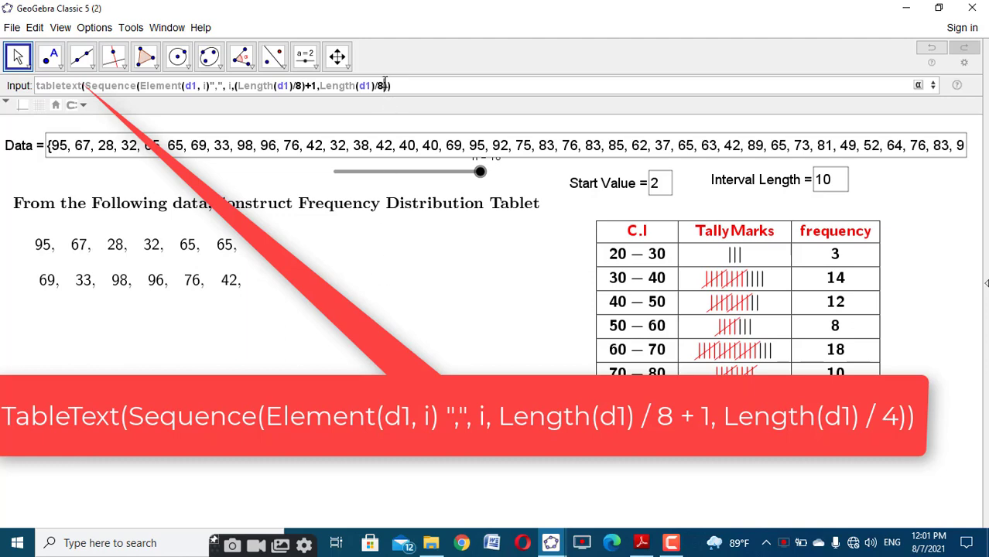
pyautogui.press('BackSpace')
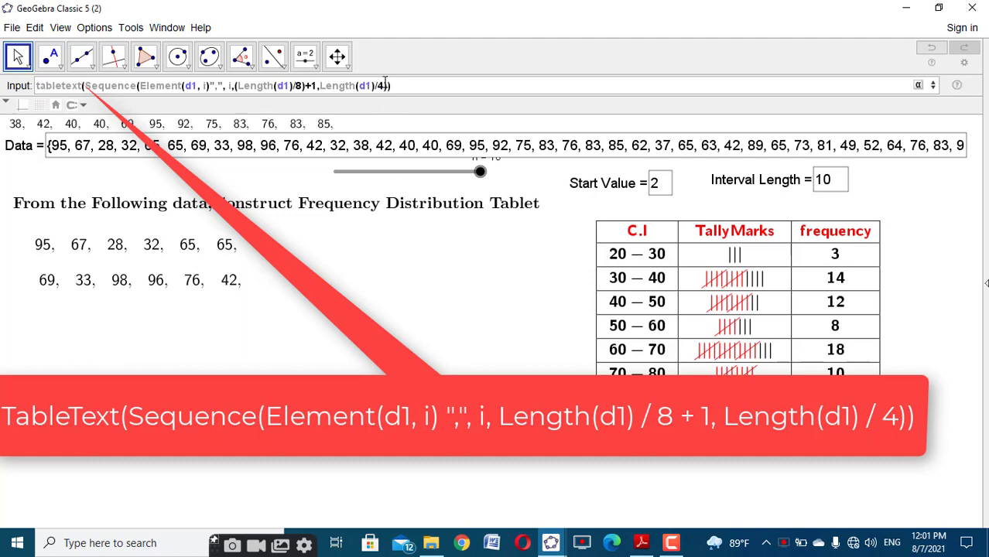
# Step: Copy the edited TableText command, create the third data row and place it below the second row
pyautogui.hotkey('ctrl', 'a')
pyautogui.hotkey('ctrl', 'c')
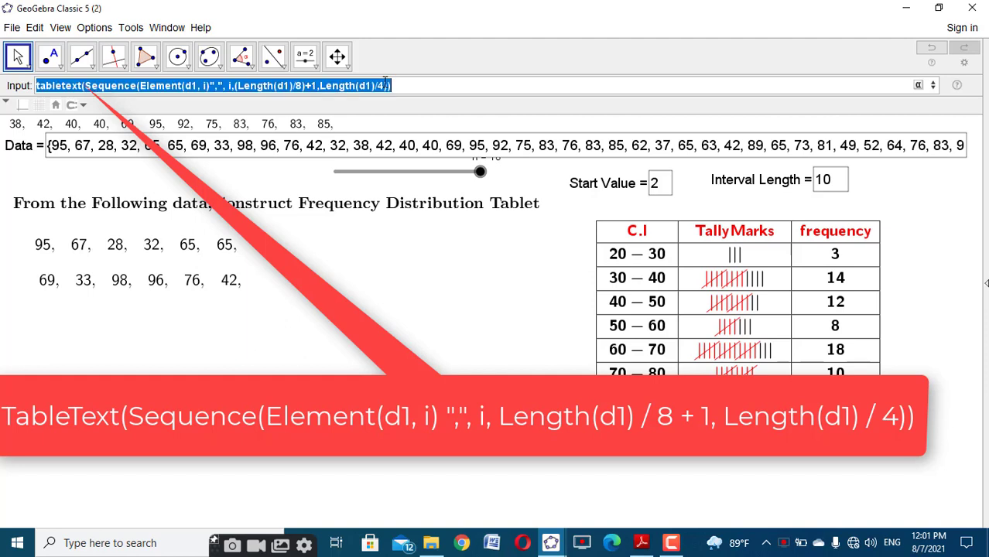
pyautogui.press('Return')
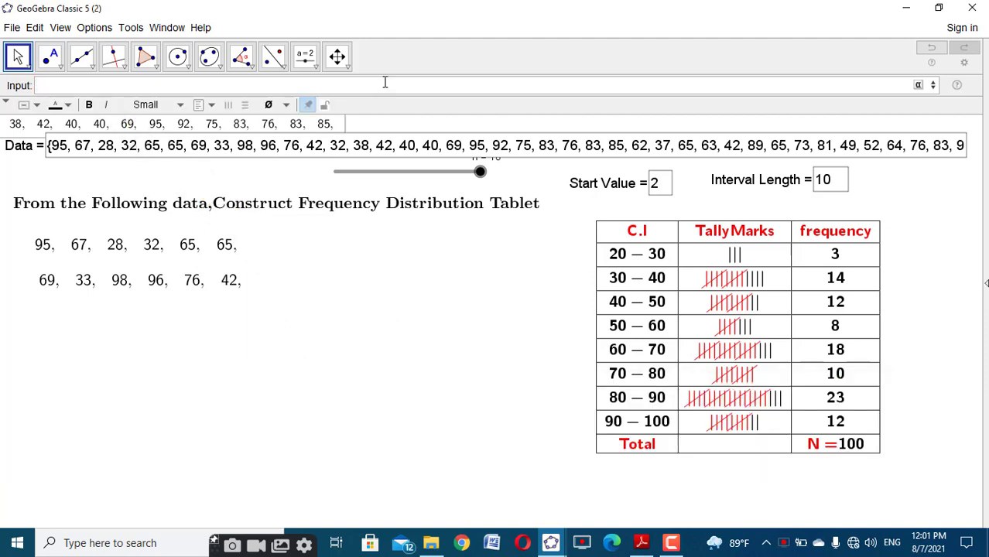
pyautogui.moveTo(290, 126); pyautogui.dragTo(315, 321)
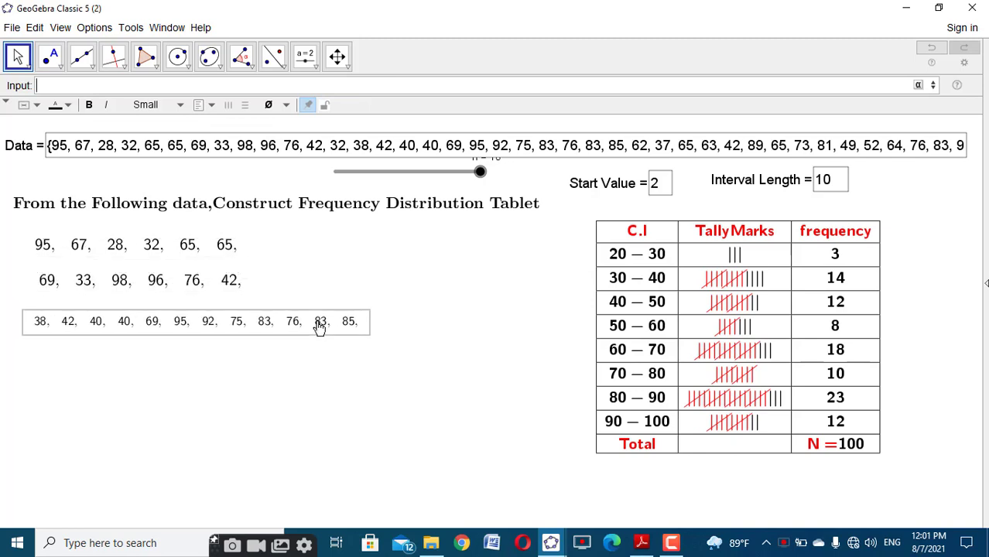
# Step: Create a fourth data row from the TableText command with Sequence start (Length(d1)/4)+1 and end Length(d1)/2
pyautogui.click(203, 84)
pyautogui.press('Up')
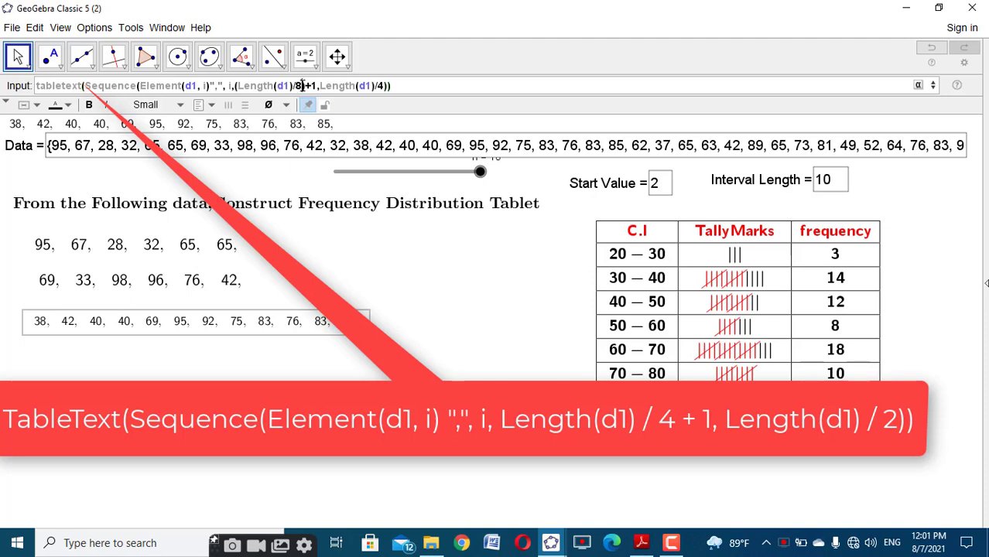
pyautogui.press('BackSpace')
pyautogui.write('4')
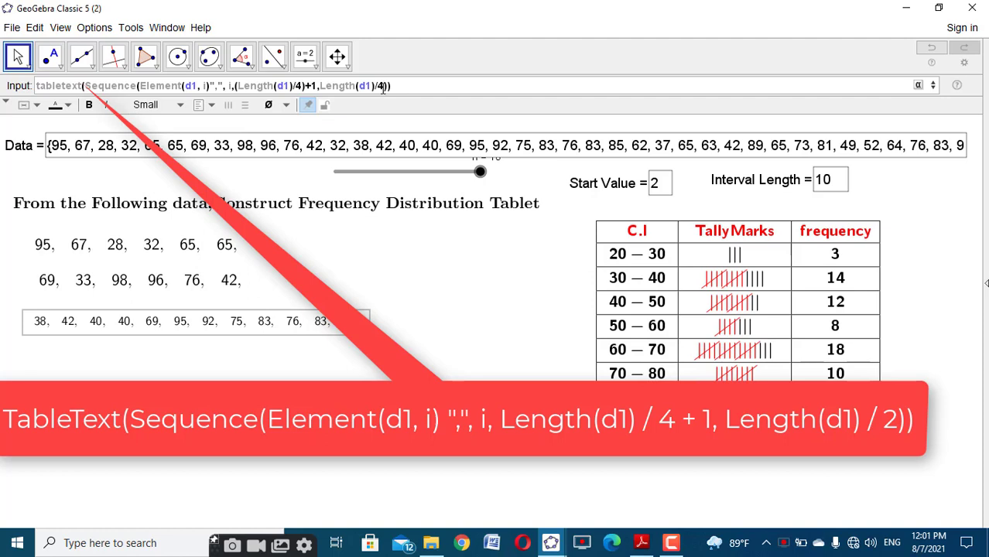
pyautogui.press('BackSpace')
pyautogui.write('2')
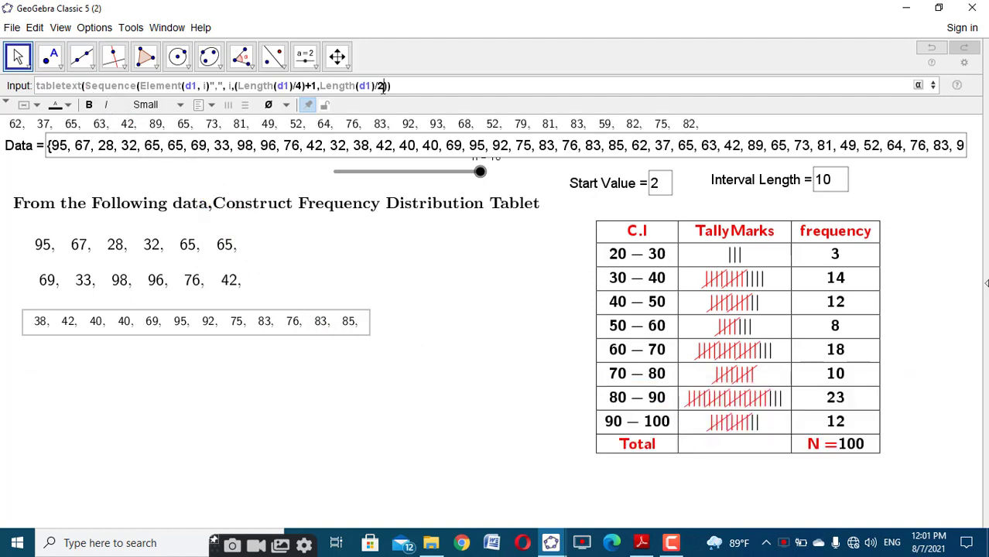
pyautogui.press('Return')
# Step: Place the fourth data row below the third at Very Small text size, and move the third row closer to the second
pyautogui.moveTo(425, 126); pyautogui.dragTo(448, 349)
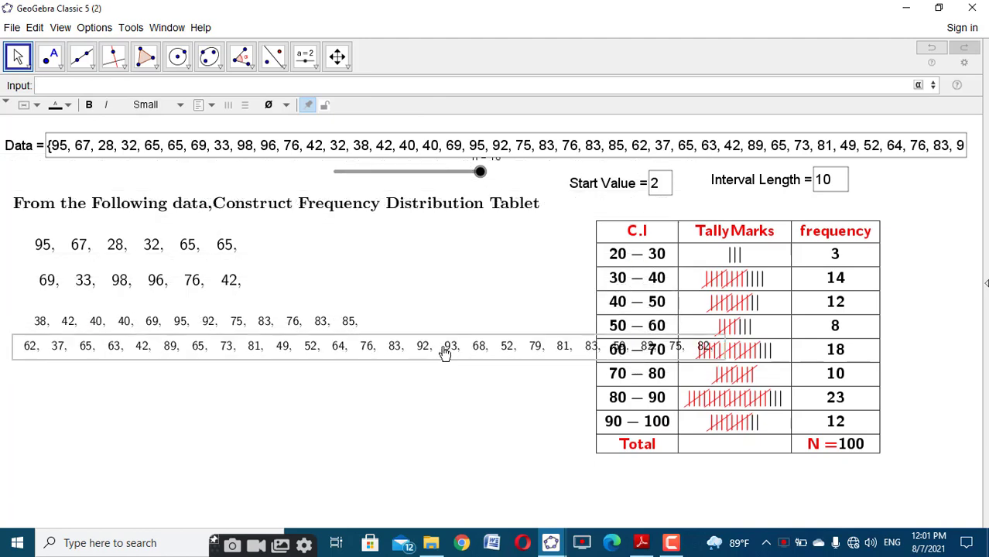
pyautogui.click(183, 105)
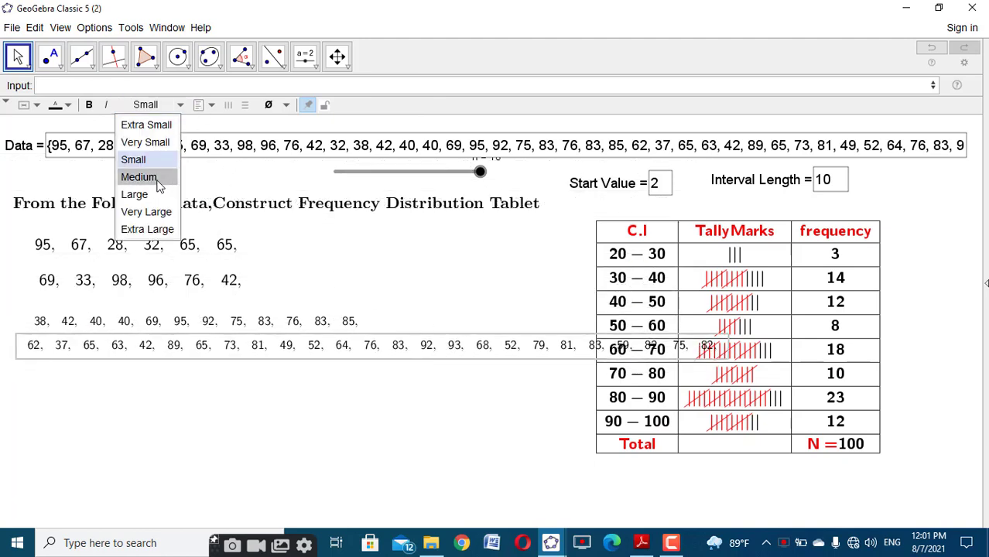
pyautogui.click(148, 141)
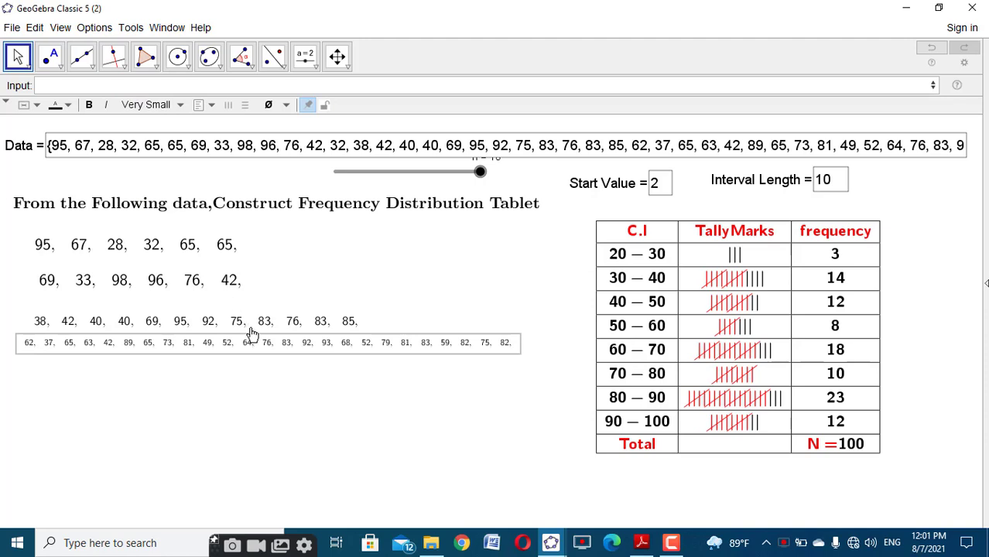
pyautogui.moveTo(255, 335); pyautogui.dragTo(257, 326)
pyautogui.click(302, 264)
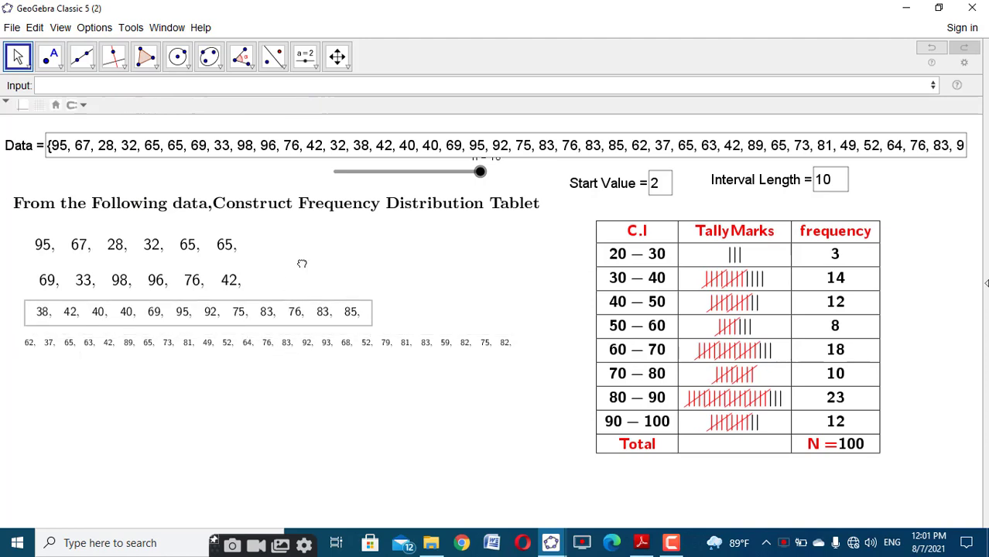
# Step: Create a fifth data row from the copied TableText command with Sequence start (Length(d1)/2)+1 and end Length(d1)
pyautogui.click(216, 88)
pyautogui.hotkey('ctrl', 'v')
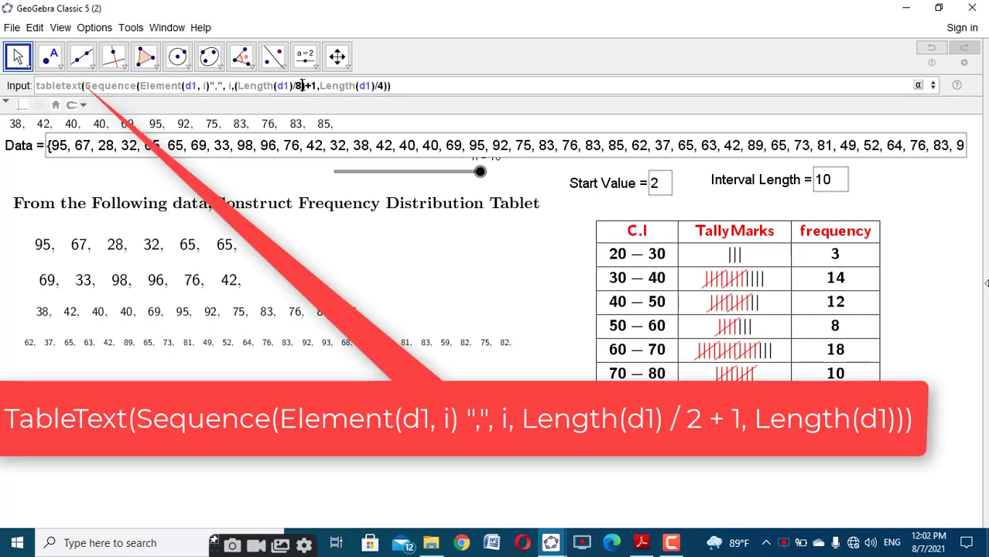
pyautogui.press('BackSpace')
pyautogui.write('2')
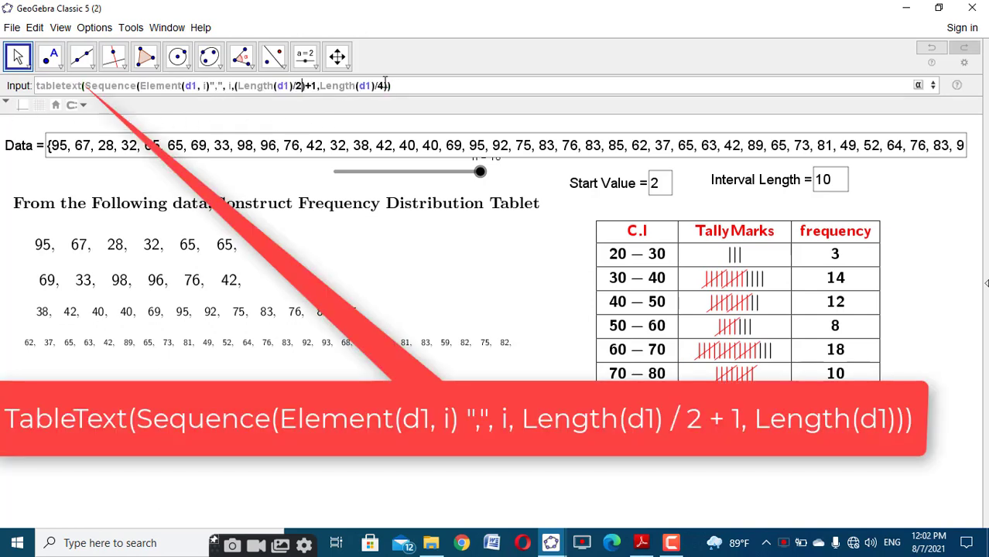
pyautogui.press('BackSpace')
pyautogui.press('BackSpace')
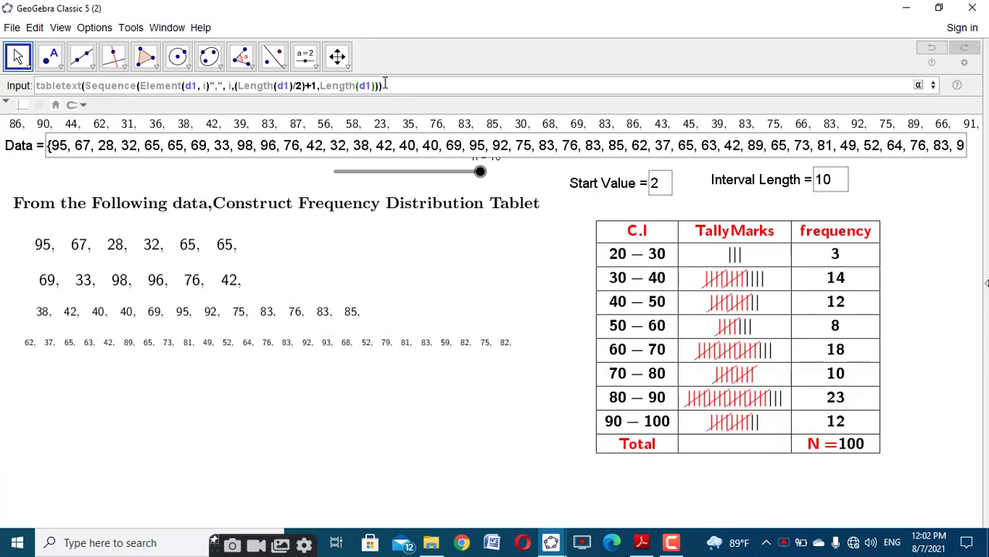
pyautogui.press('Return')
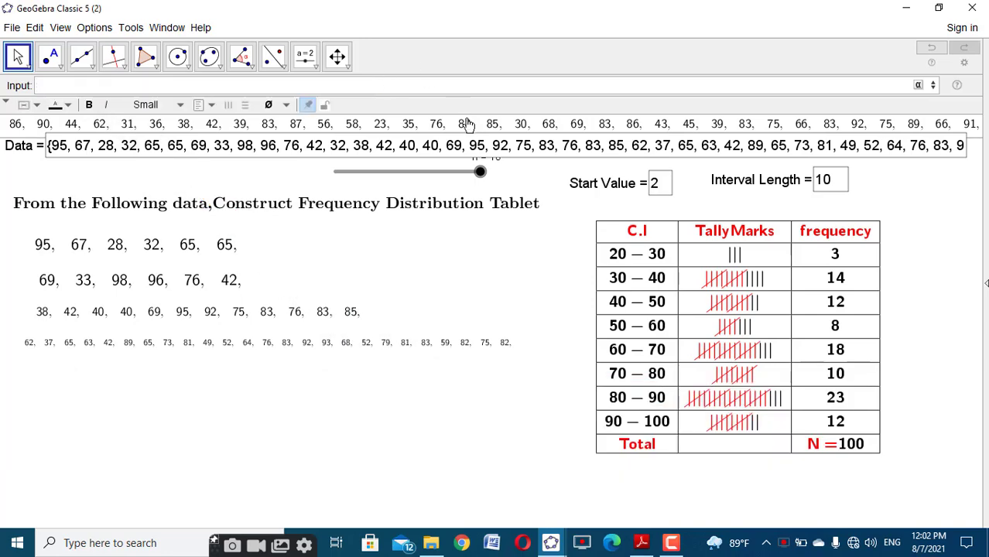
# Step: Place the fifth data row below the frequency table and format it bold at Small text size
pyautogui.moveTo(467, 126); pyautogui.dragTo(520, 428)
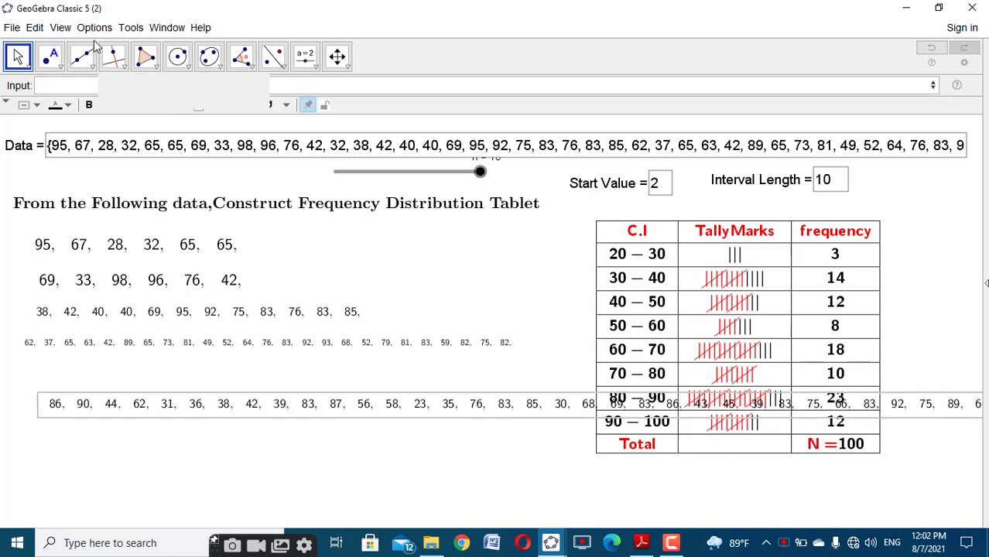
pyautogui.click(172, 104)
pyautogui.click(147, 123)
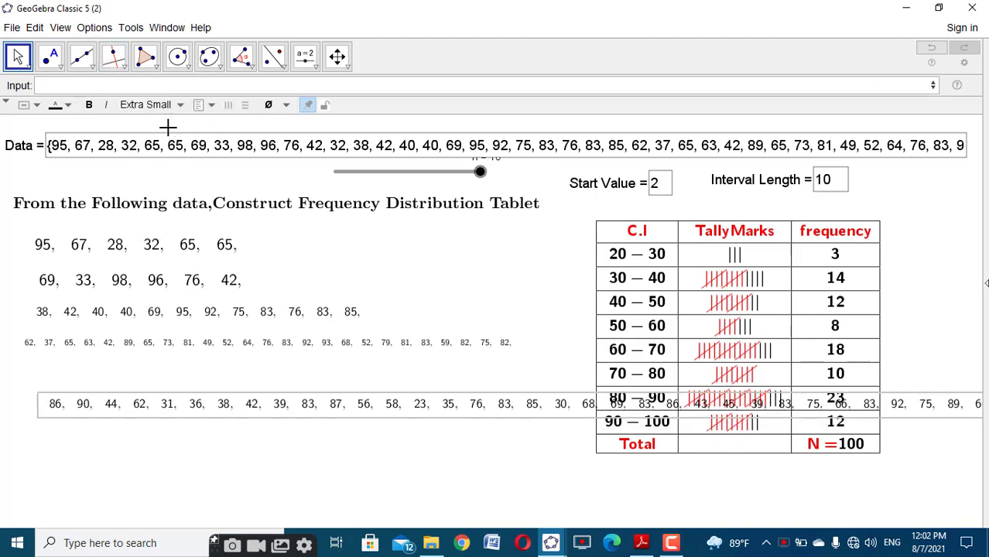
pyautogui.moveTo(414, 405); pyautogui.dragTo(430, 487)
pyautogui.click(157, 107)
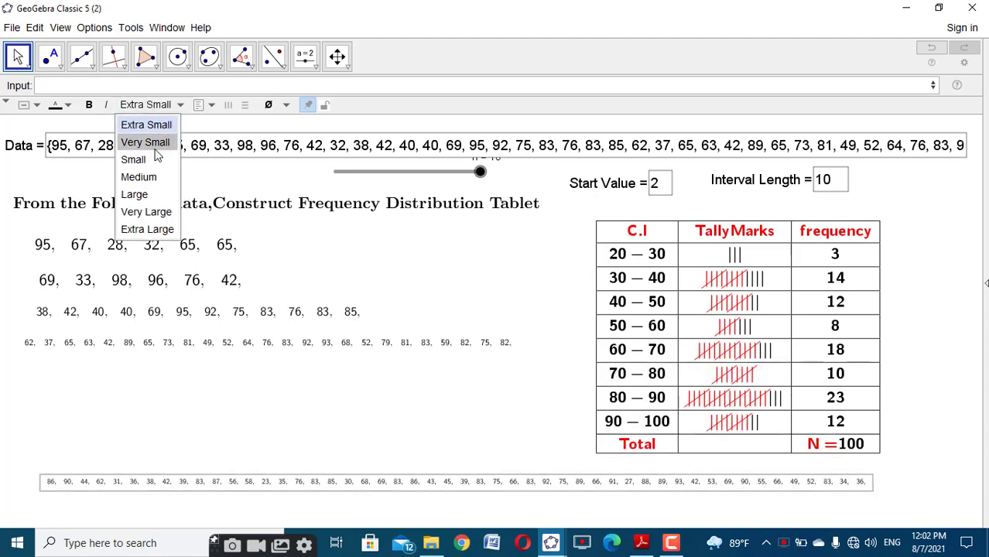
pyautogui.click(155, 159)
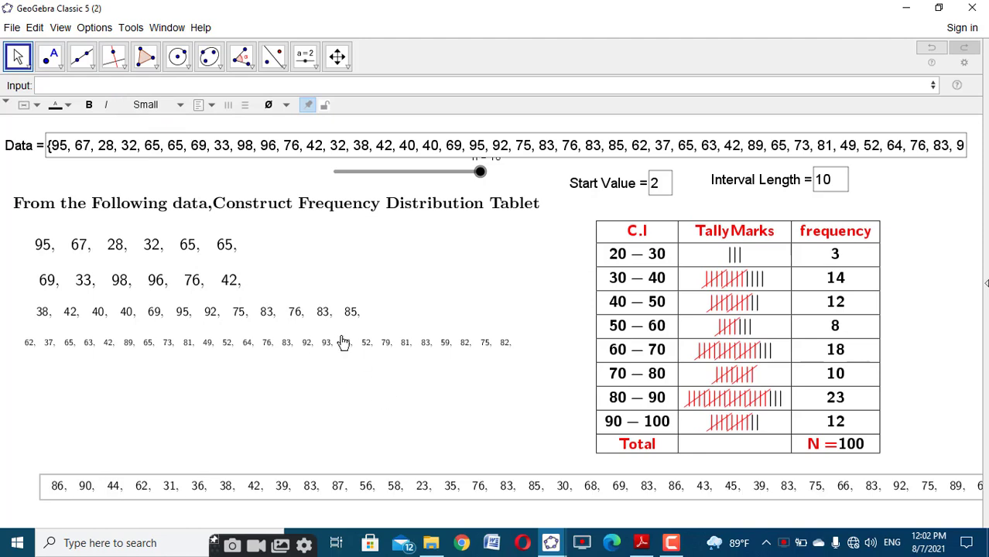
pyautogui.moveTo(433, 504)
pyautogui.mouseDown()
pyautogui.moveTo(406, 504)
pyautogui.moveTo(419, 498)
pyautogui.mouseUp()
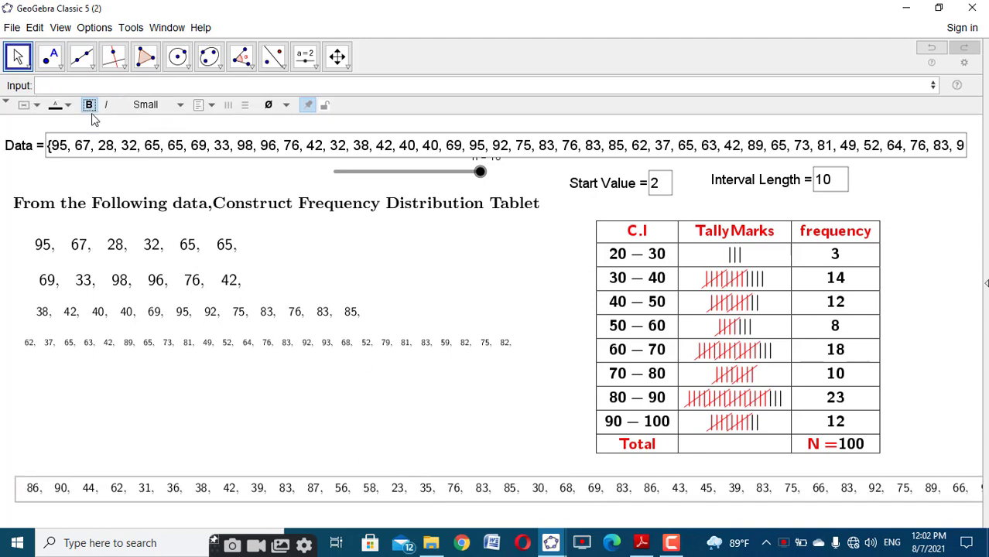
pyautogui.click(430, 269)
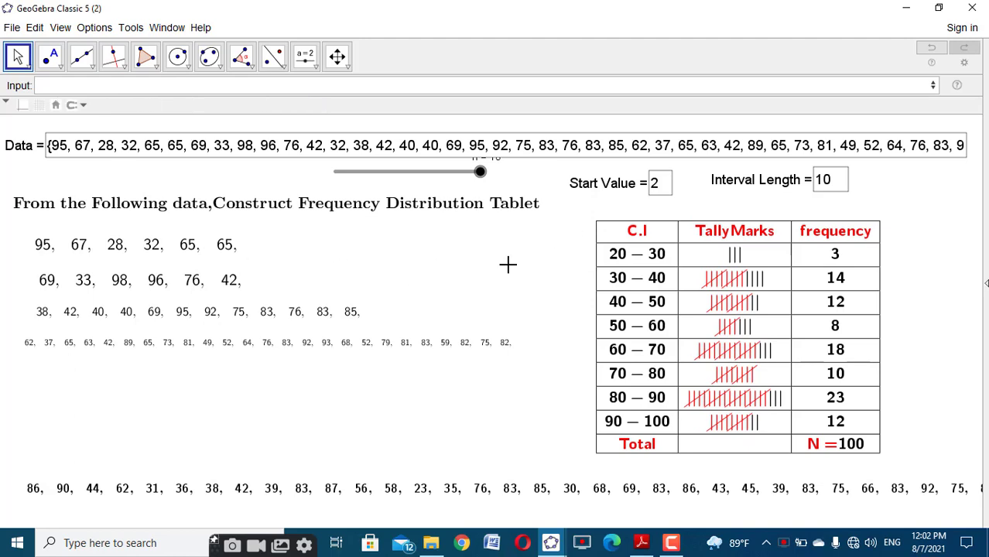
# Step: Set the fourth data row to Small text size and place it just above the fifth row, below the frequency table
pyautogui.click(285, 341)
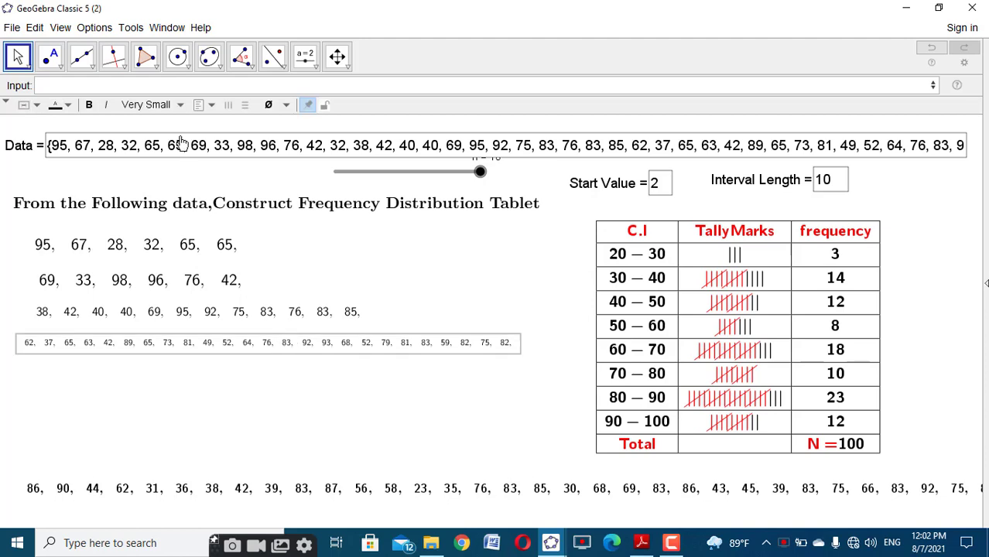
pyautogui.click(161, 104)
pyautogui.click(161, 176)
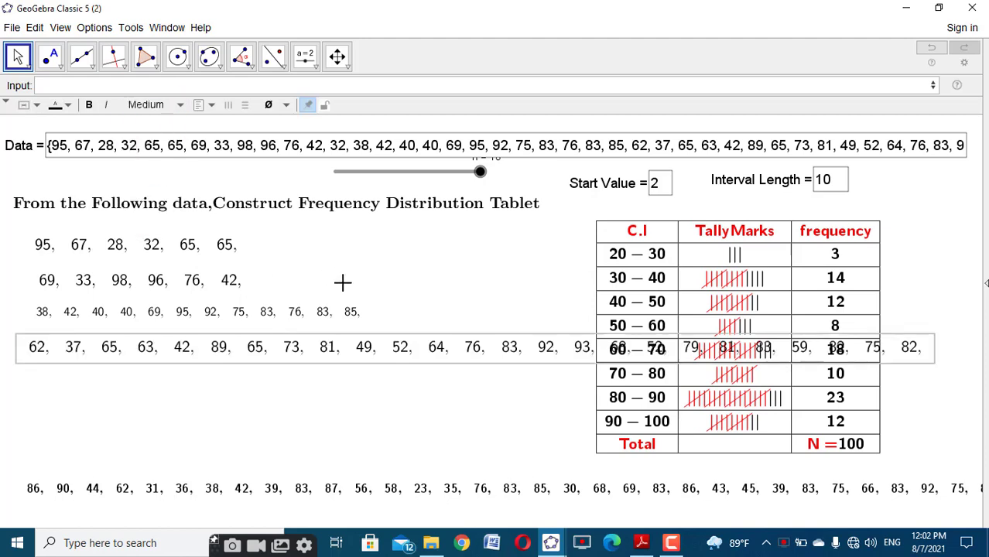
pyautogui.click(147, 105)
pyautogui.click(134, 159)
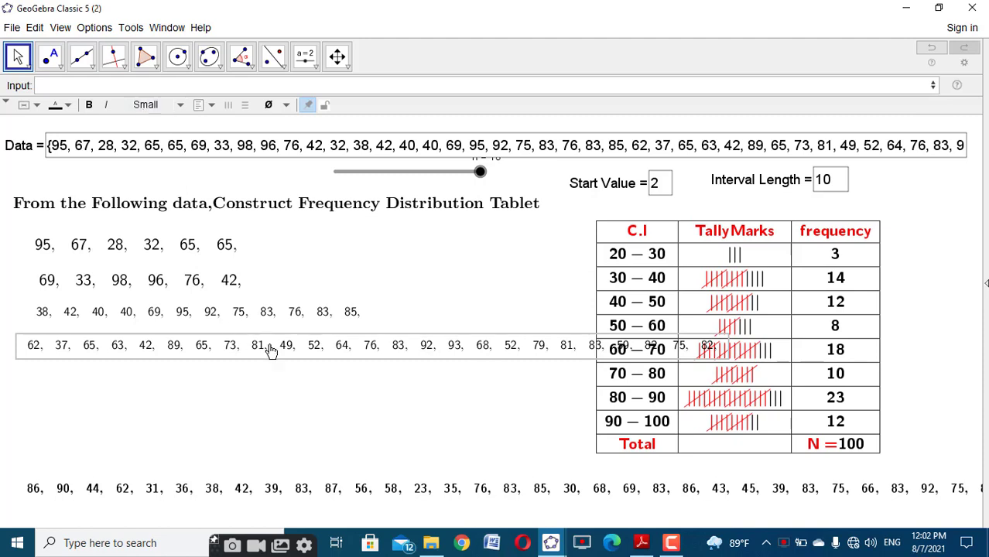
pyautogui.moveTo(273, 351); pyautogui.dragTo(348, 503)
# Step: Reduce the bold fifth data row's text size to Extra Small
pyautogui.click(348, 494)
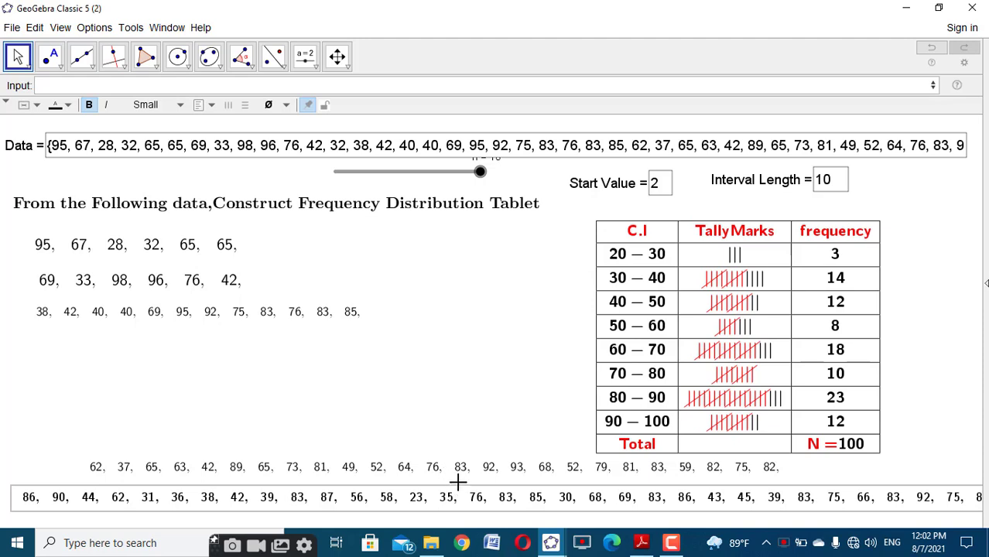
pyautogui.click(161, 105)
pyautogui.click(157, 144)
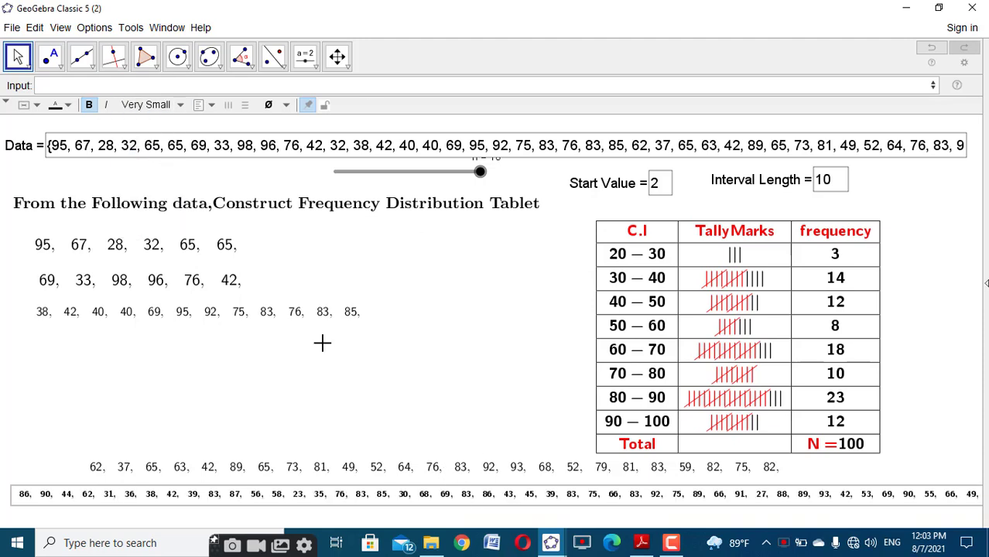
pyautogui.click(384, 398)
pyautogui.click(387, 495)
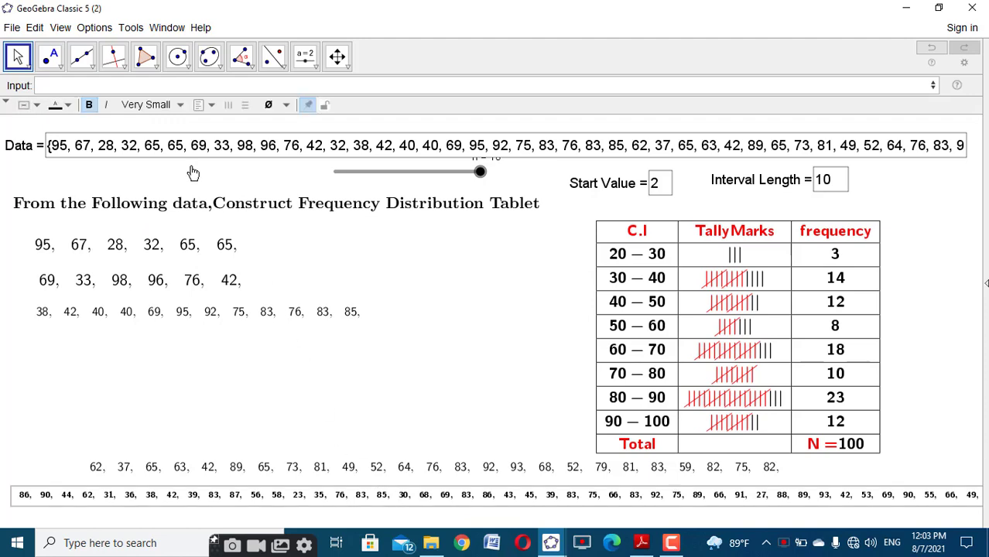
pyautogui.click(167, 106)
pyautogui.click(127, 124)
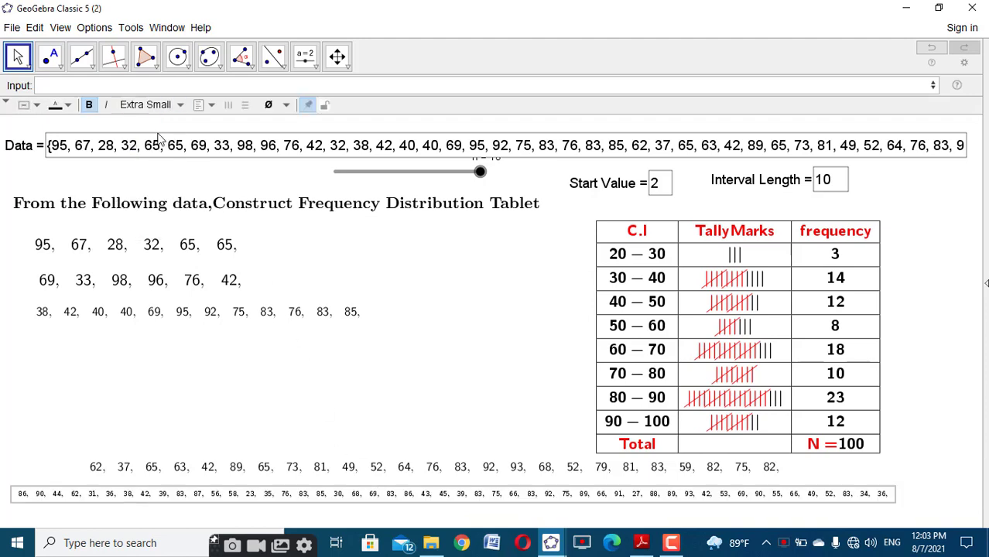
# Step: Align the start of the fourth data row with the row beneath it, and move slider n clear of the Data box
pyautogui.click(401, 416)
pyautogui.click(393, 470)
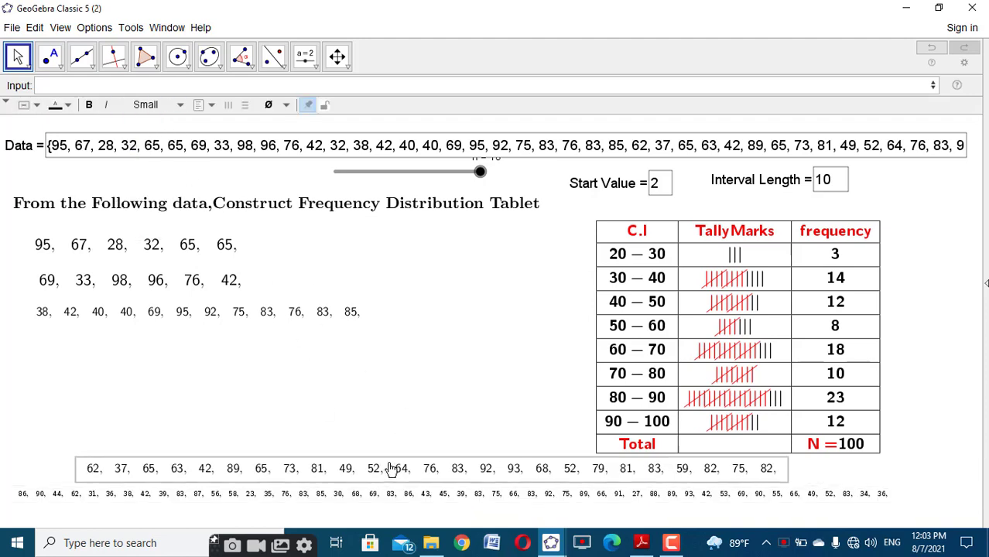
pyautogui.moveTo(393, 470); pyautogui.dragTo(344, 470)
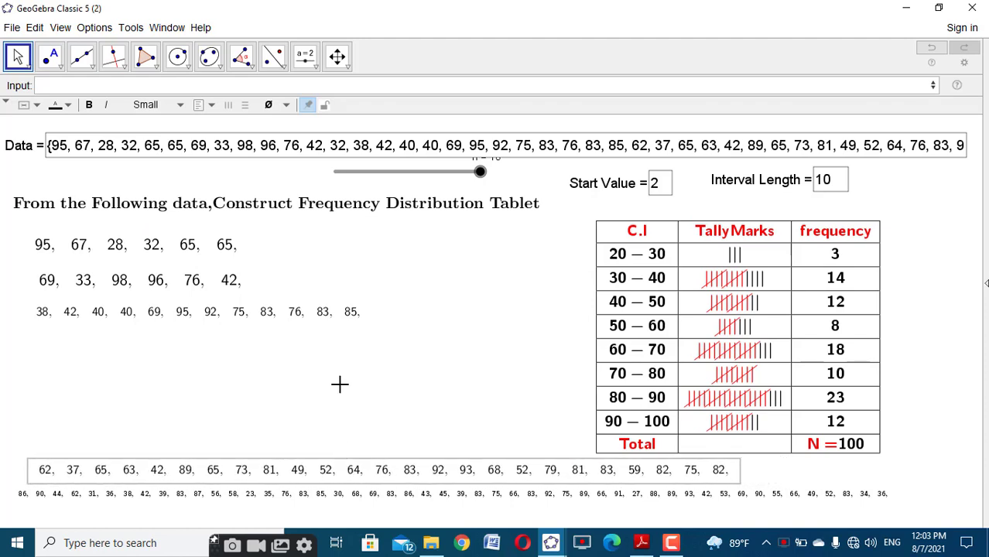
pyautogui.click(339, 384)
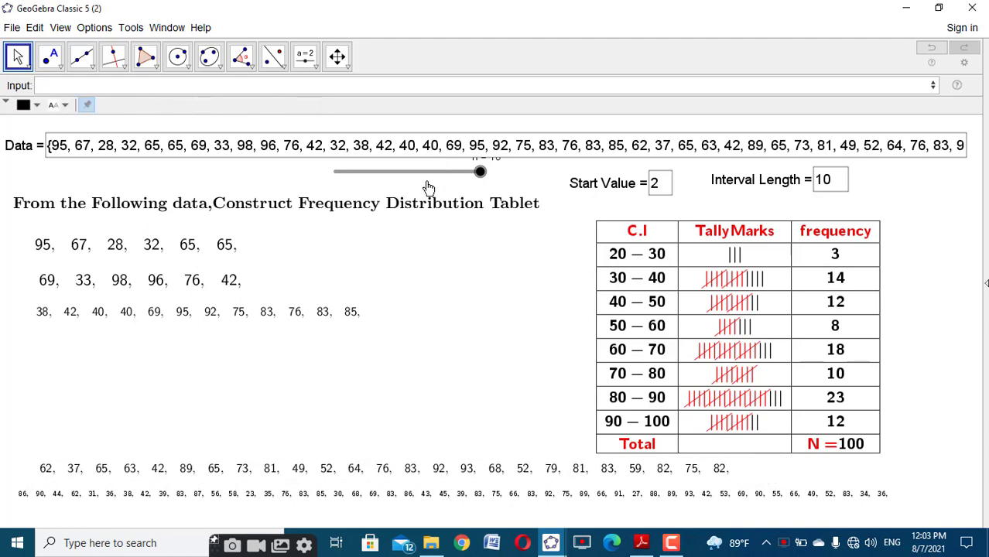
pyautogui.moveTo(429, 188); pyautogui.dragTo(410, 201)
pyautogui.click(416, 376)
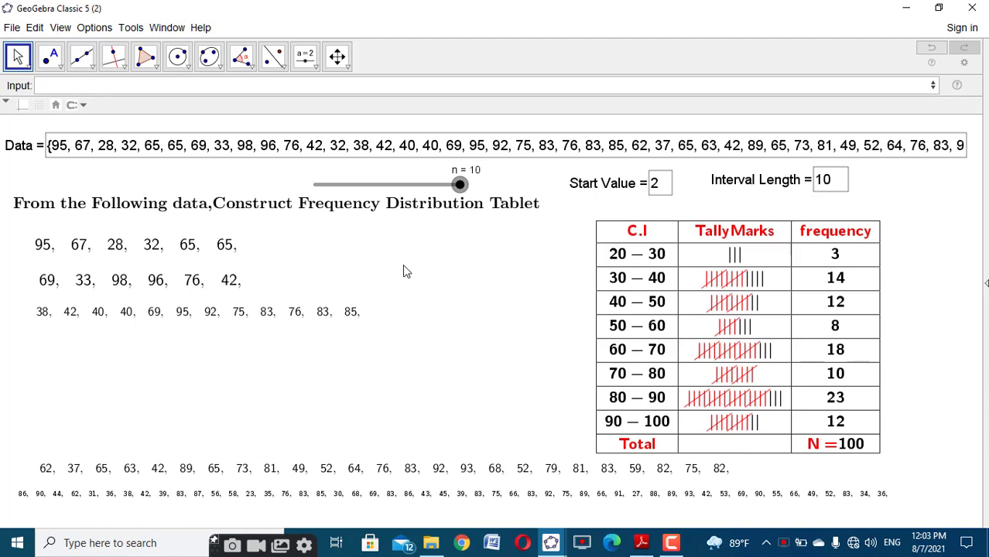
# Step: Add a button below the heading with the script setvalue(n,n+1), copying the script for reuse
pyautogui.click(308, 68)
pyautogui.click(338, 170)
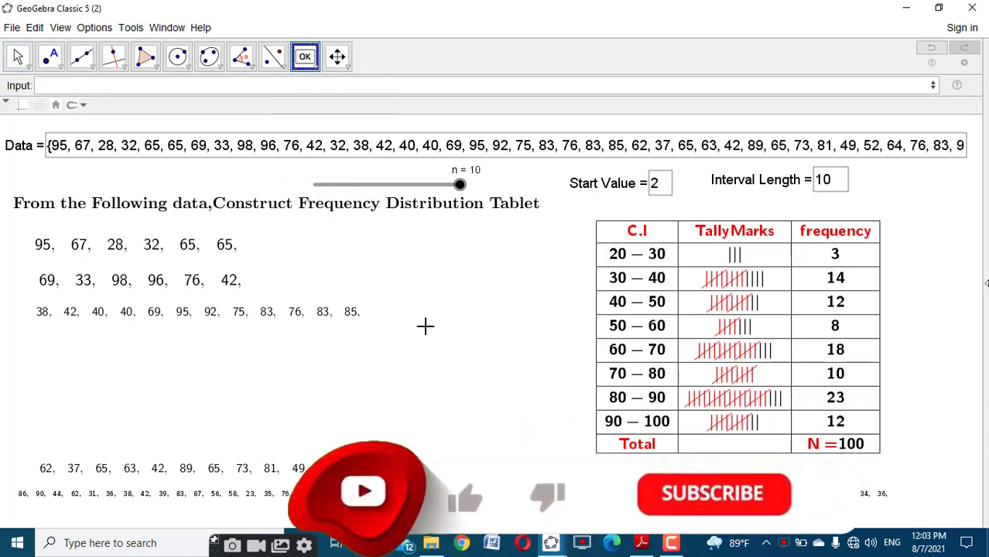
pyautogui.click(425, 326)
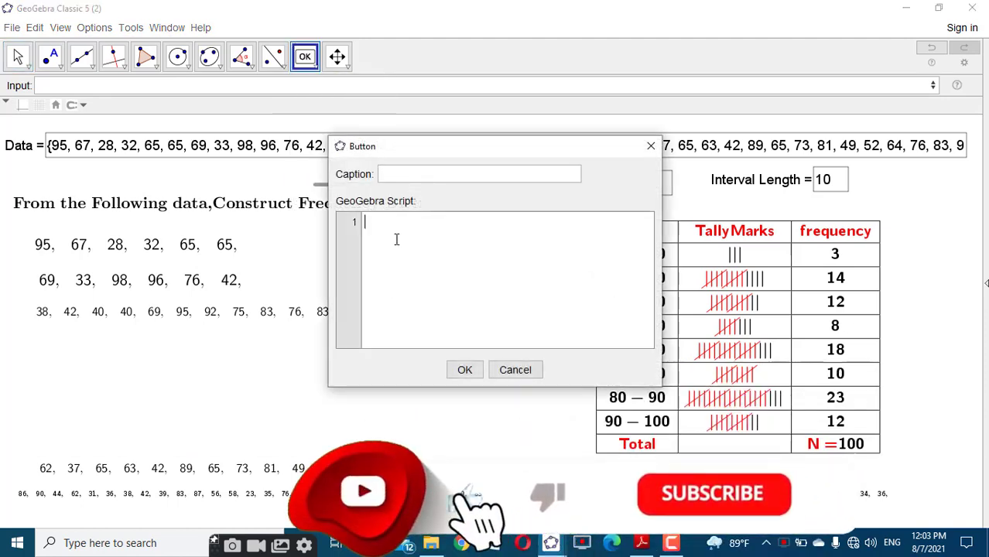
pyautogui.write('setval')
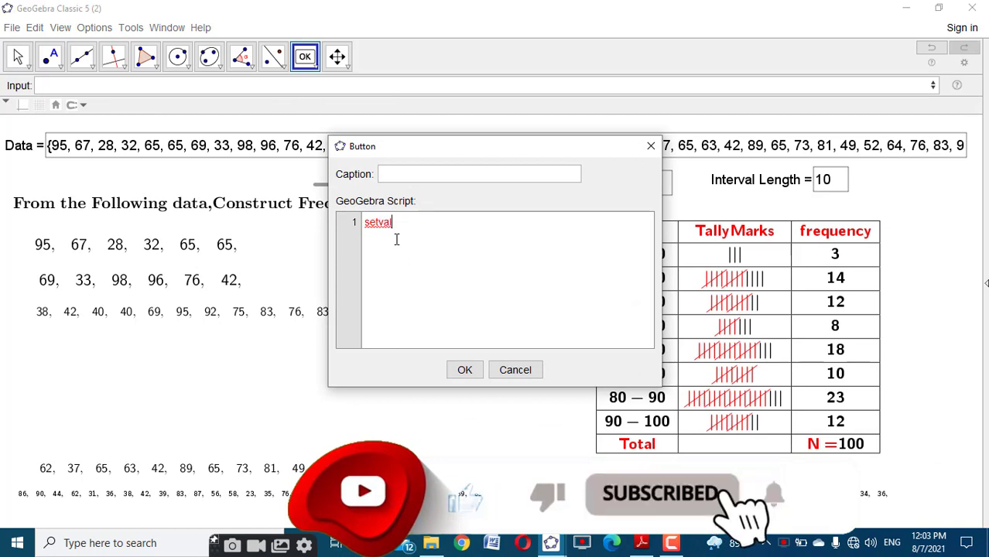
pyautogui.write('ue(')
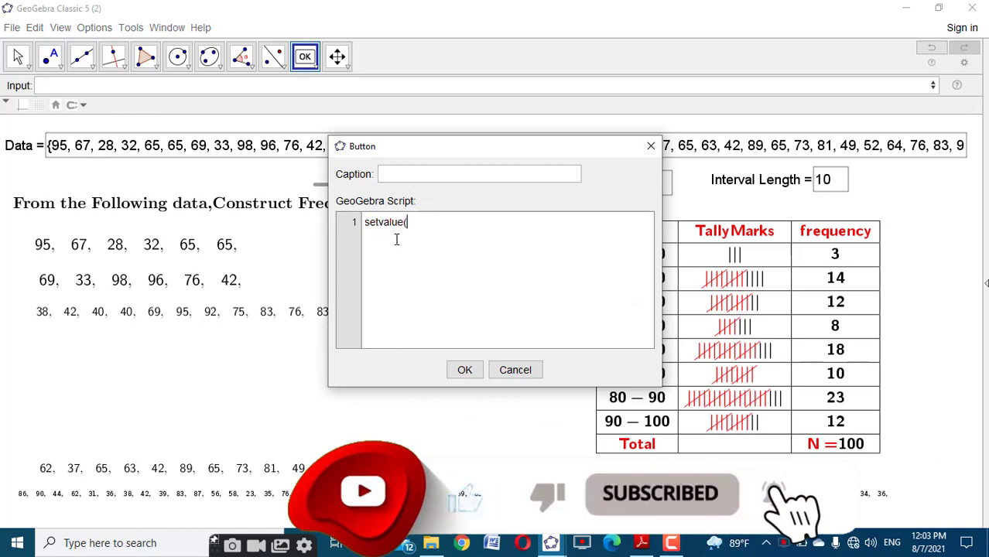
pyautogui.write('n,n')
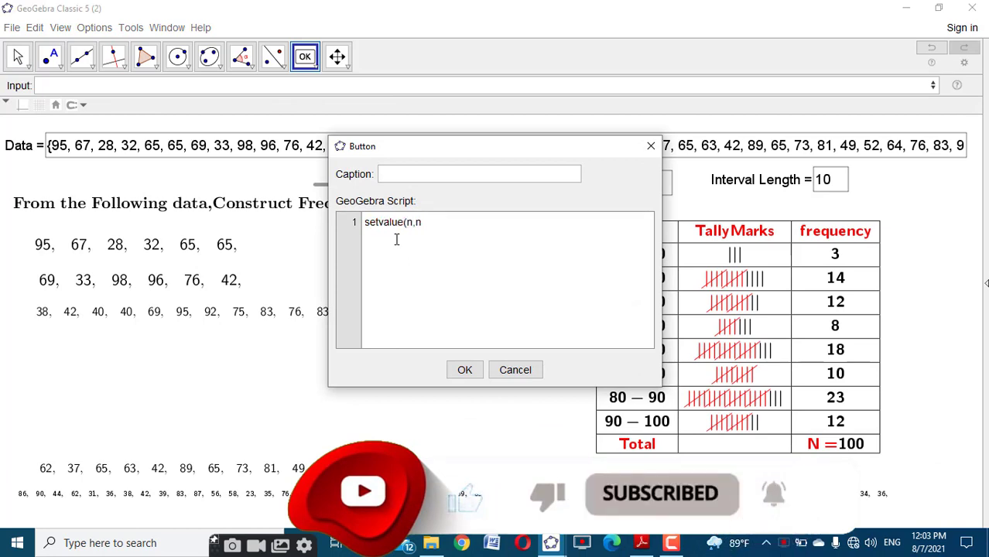
pyautogui.write('+1')
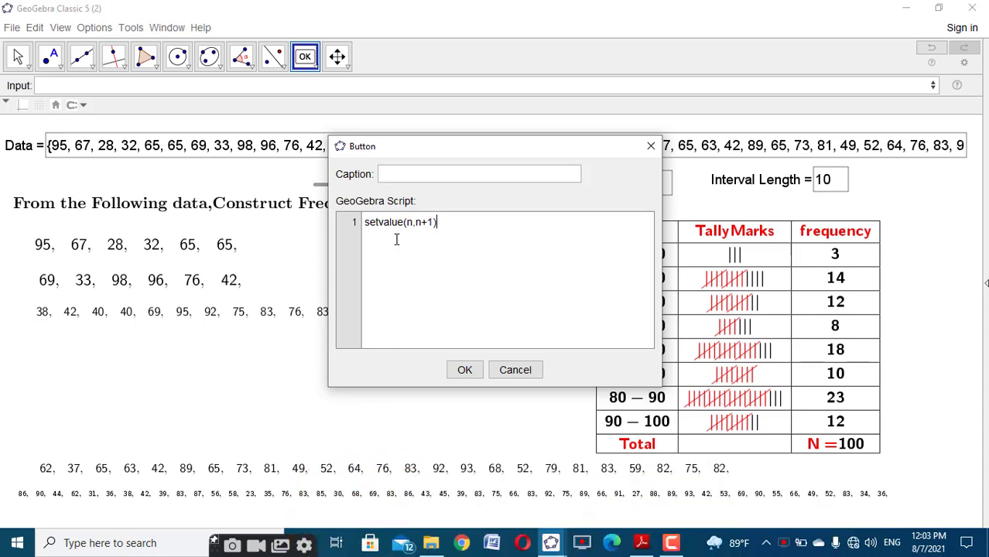
pyautogui.hotkey('ctrl', 'a')
pyautogui.hotkey('ctrl', 'c')
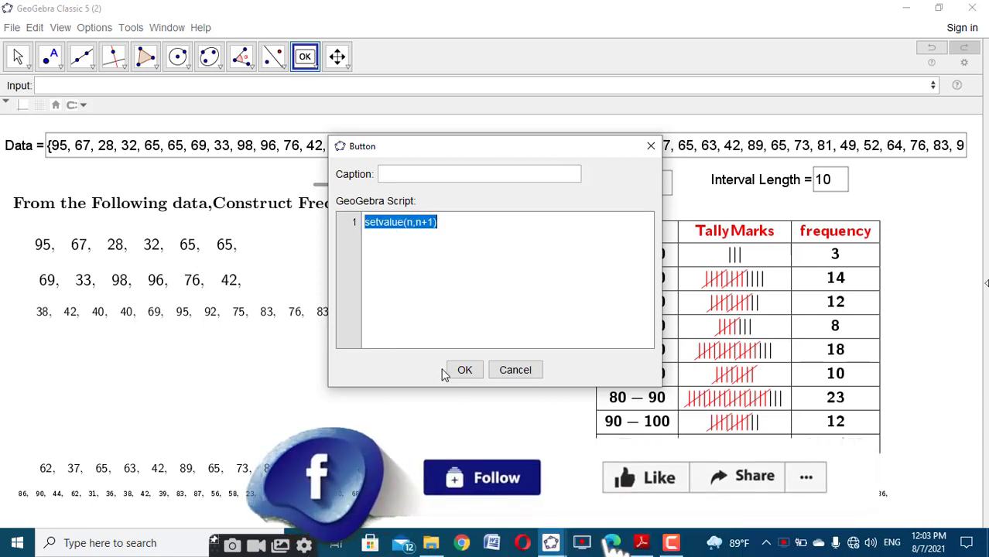
pyautogui.click(463, 370)
# Step: Add a second button below the first, reusing the copied script changed to setvalue(n,n-1)
pyautogui.click(461, 356)
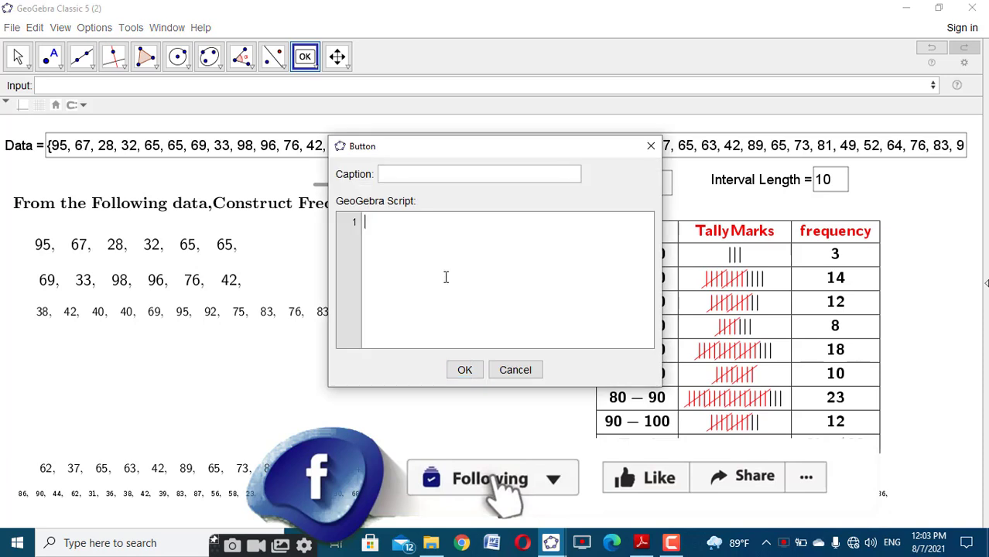
pyautogui.hotkey('ctrl', 'v')
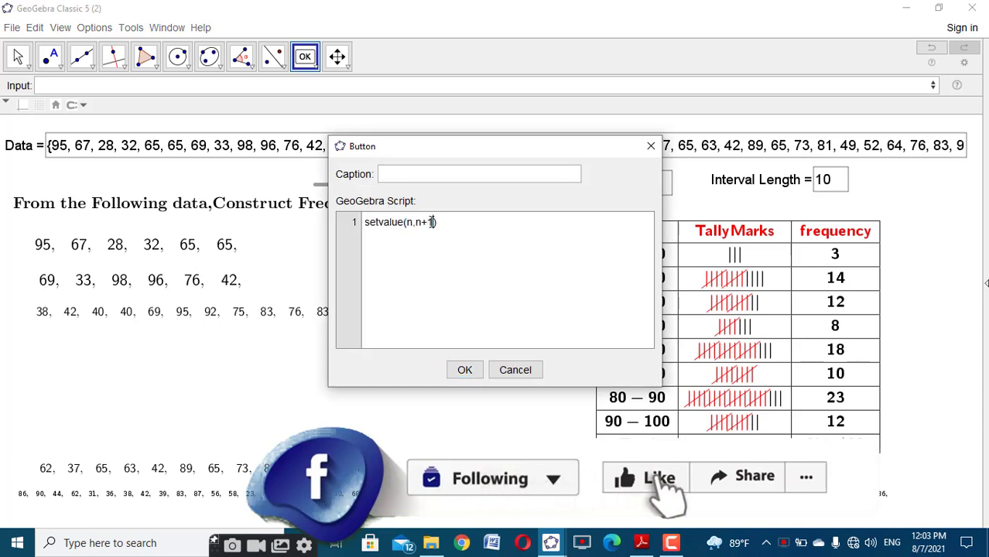
pyautogui.click(429, 223)
pyautogui.press('BackSpace')
pyautogui.write('-')
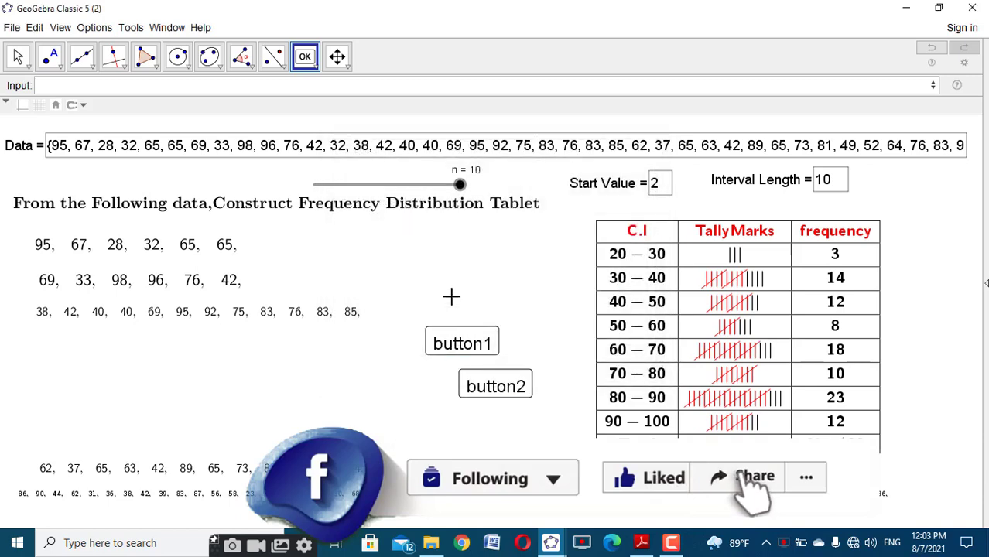
# Step: Add a third button above the first with the script n=0
pyautogui.click(451, 295)
pyautogui.write('n=0')
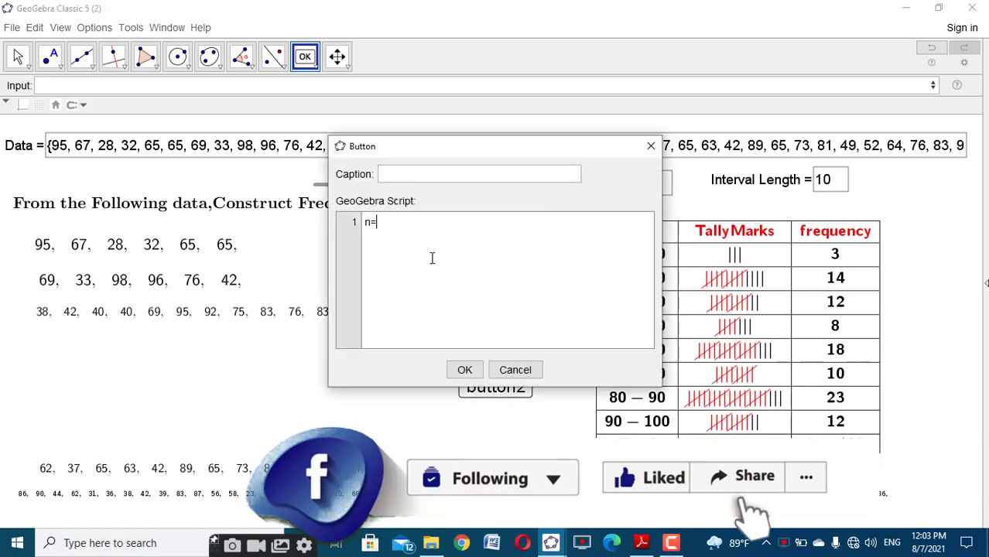
pyautogui.click(464, 370)
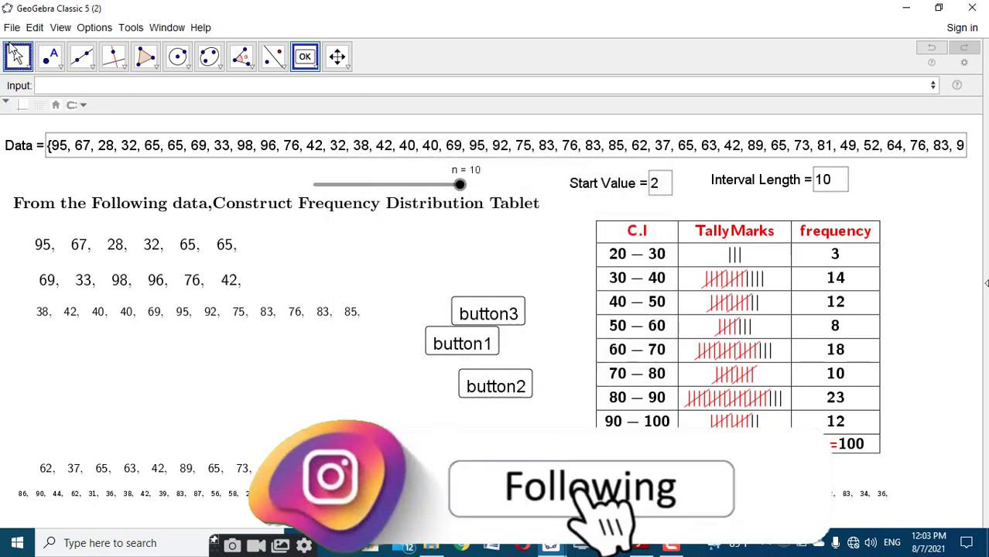
# Step: Set the cross image as the icon of the button that resets n to 0
pyautogui.click(30, 65)
pyautogui.rightClick(502, 313)
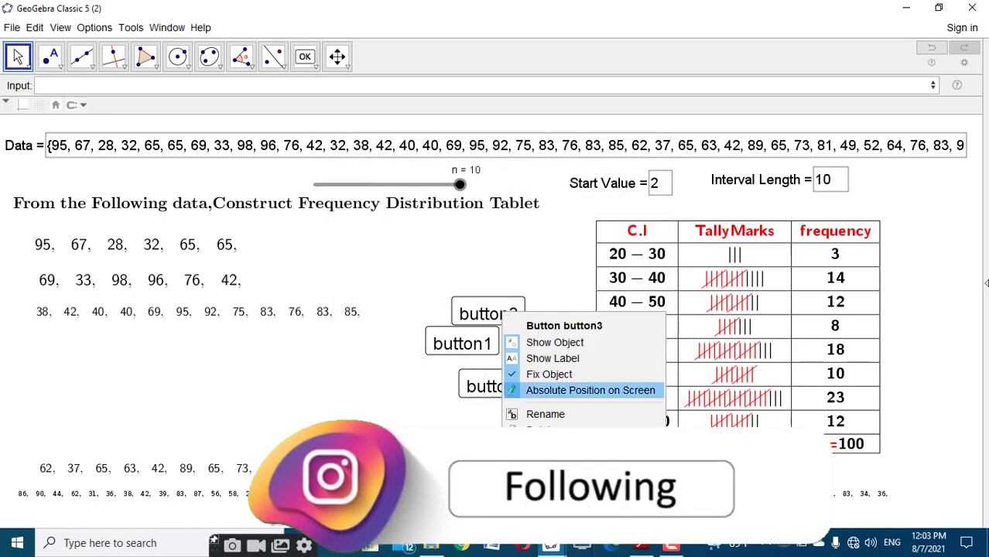
pyautogui.click(548, 362)
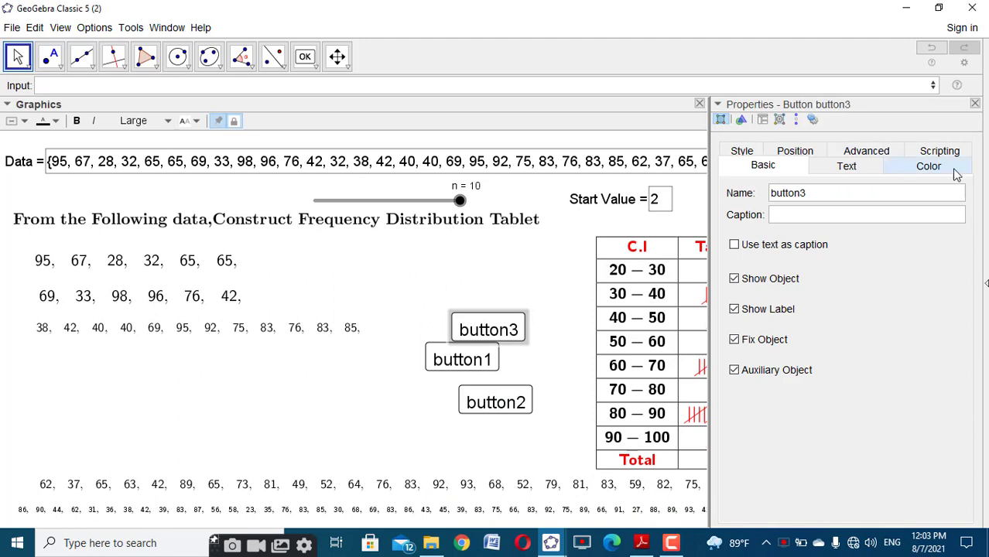
pyautogui.click(742, 150)
pyautogui.click(777, 281)
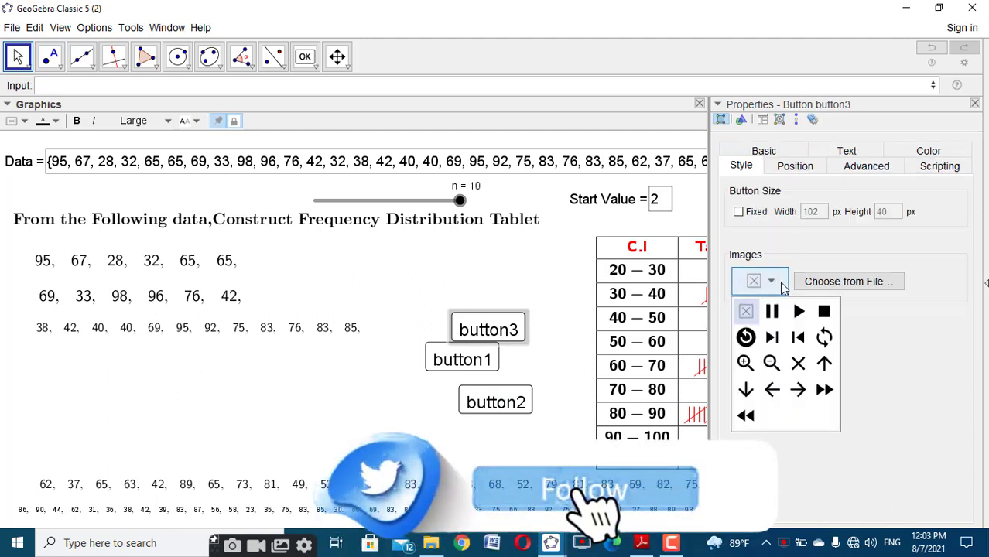
pyautogui.click(797, 364)
# Step: Give the n+1 button the skip-forward image and the n-1 button the skip-back image
pyautogui.click(489, 364)
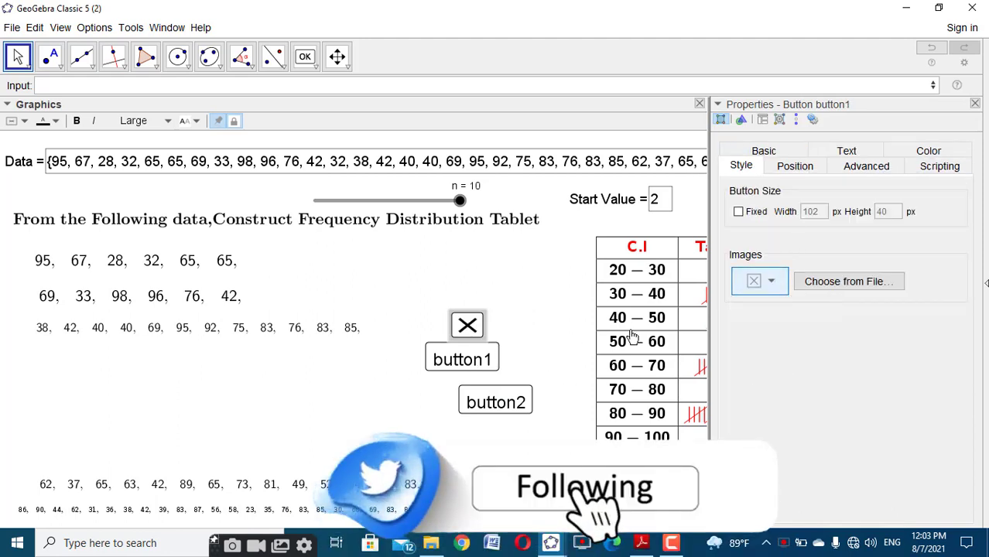
pyautogui.click(760, 281)
pyautogui.click(772, 337)
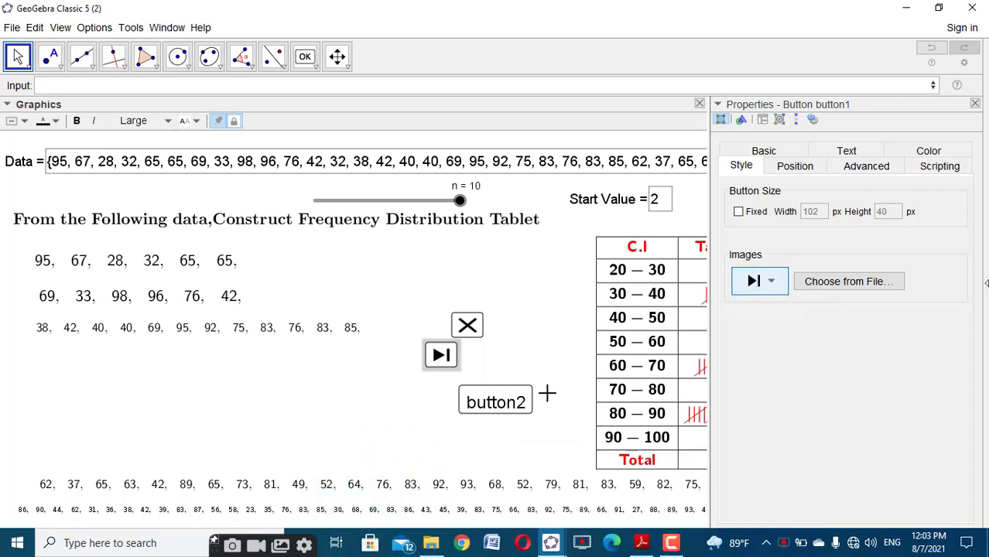
pyautogui.click(495, 403)
pyautogui.click(761, 281)
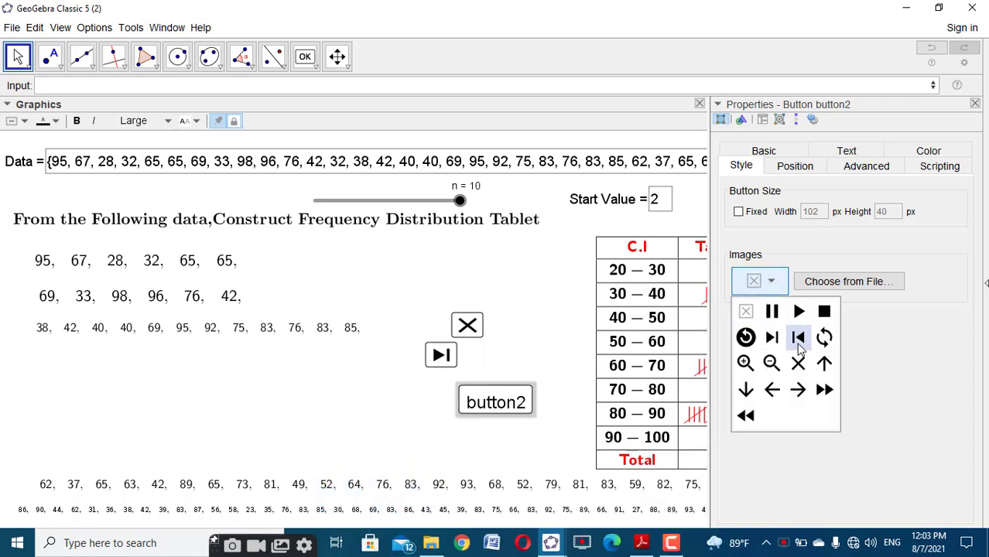
pyautogui.click(798, 338)
pyautogui.click(975, 103)
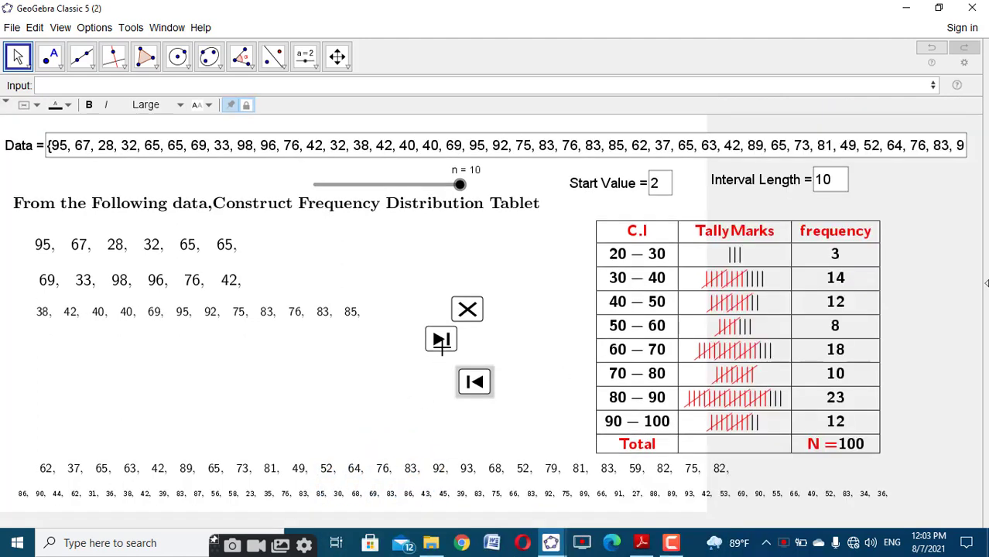
# Step: Hide slider n from the graphics view
pyautogui.rightClick(411, 190)
pyautogui.click(443, 213)
pyautogui.rightClick(443, 245)
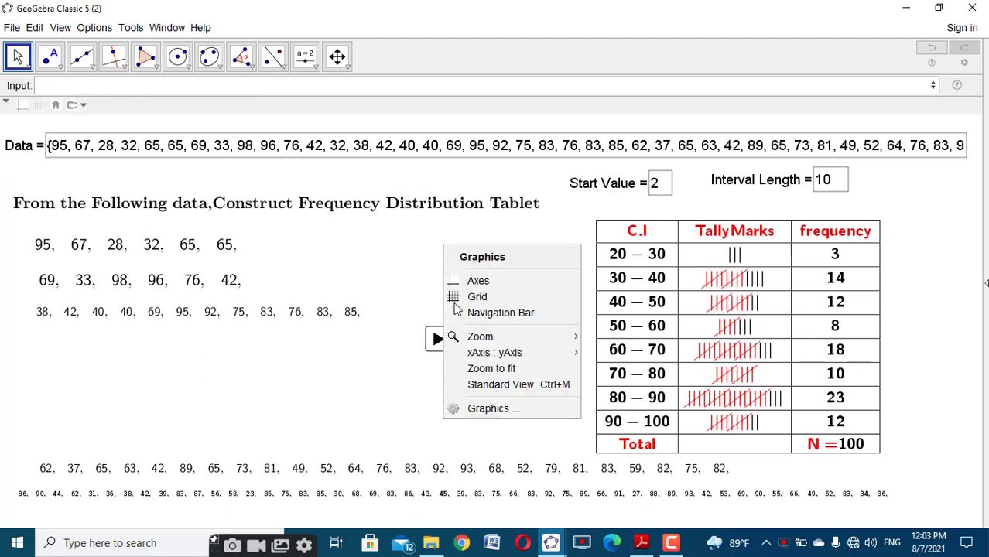
pyautogui.click(415, 290)
# Step: Unfix the skip-forward button and move it above the heading, and shift the Data box slightly up
pyautogui.rightClick(435, 352)
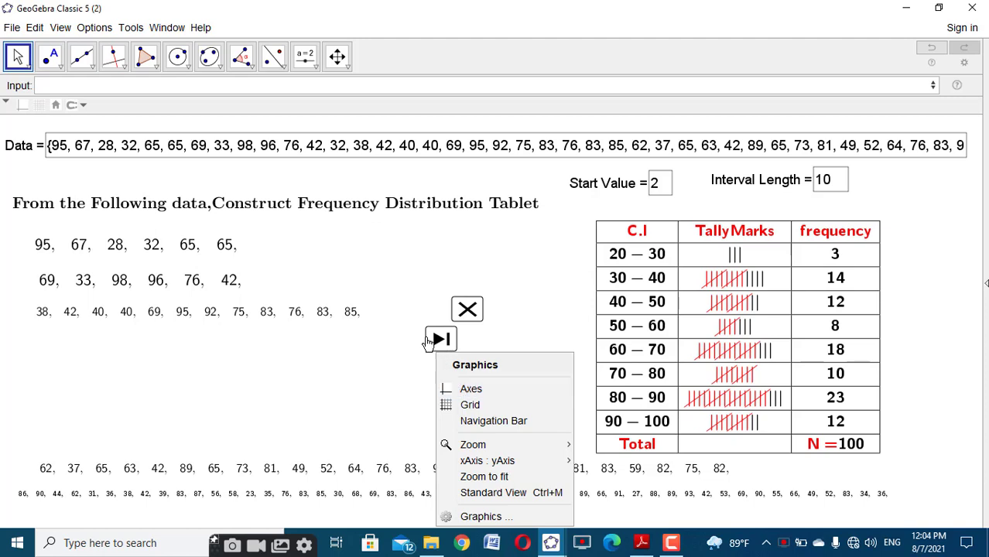
pyautogui.click(426, 331)
pyautogui.rightClick(414, 287)
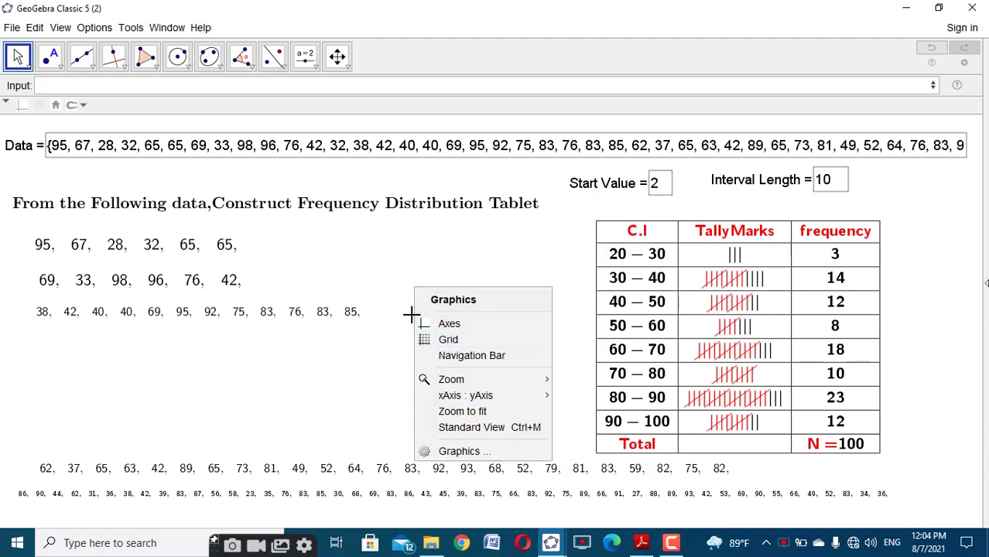
pyautogui.click(414, 301)
pyautogui.rightClick(439, 339)
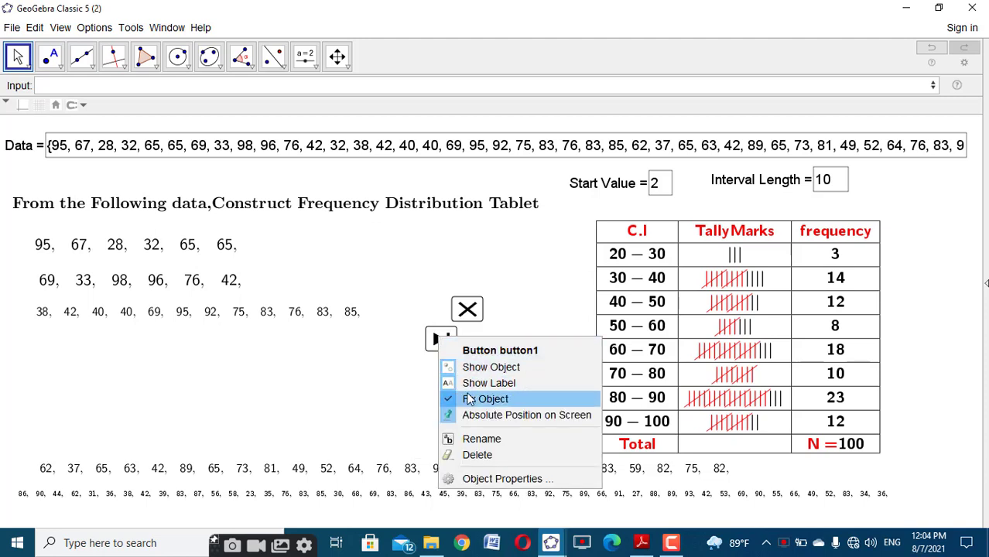
pyautogui.click(468, 400)
pyautogui.moveTo(442, 347); pyautogui.dragTo(386, 186)
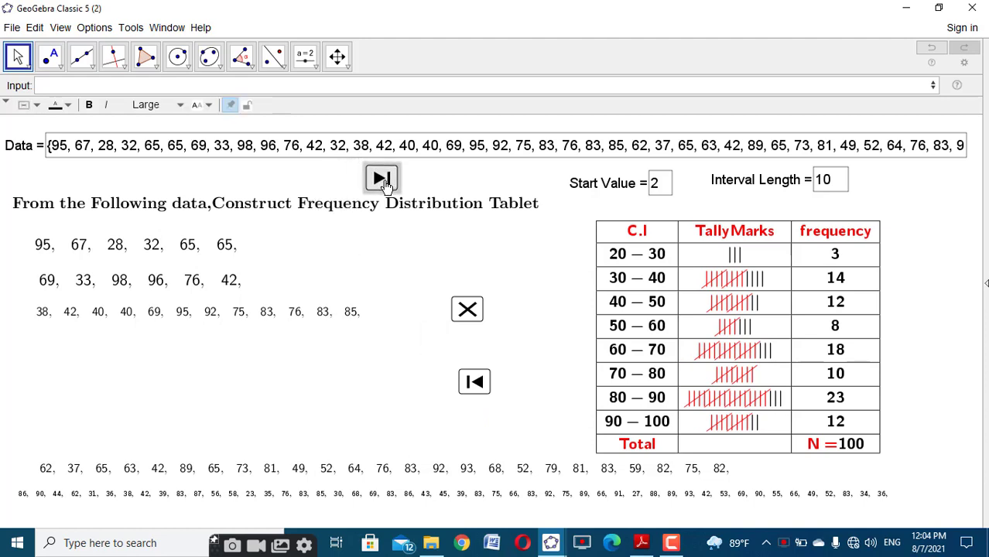
pyautogui.click(364, 249)
pyautogui.moveTo(40, 152); pyautogui.dragTo(46, 137)
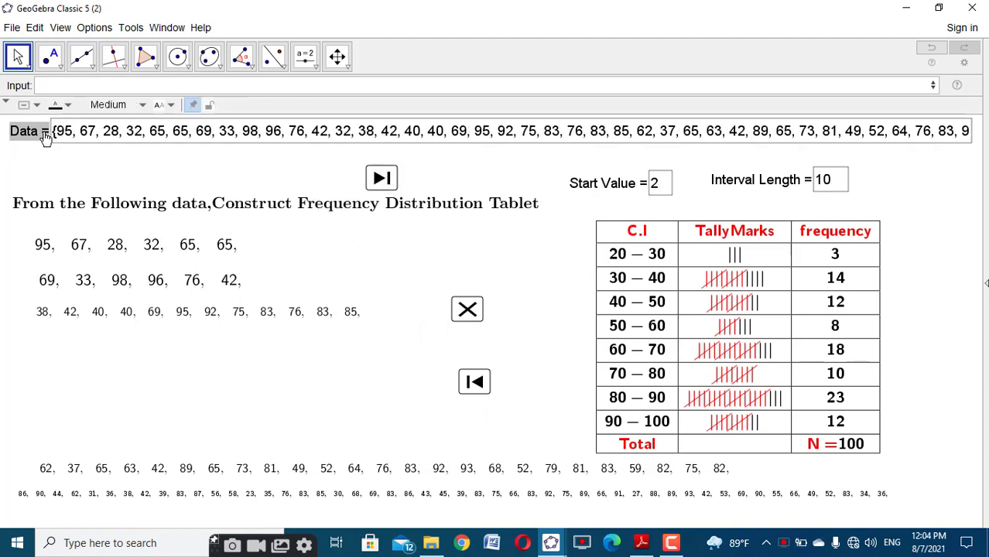
# Step: Unfix the cross button and line it up directly to the right of the skip-forward button above the heading
pyautogui.rightClick(465, 314)
pyautogui.click(490, 379)
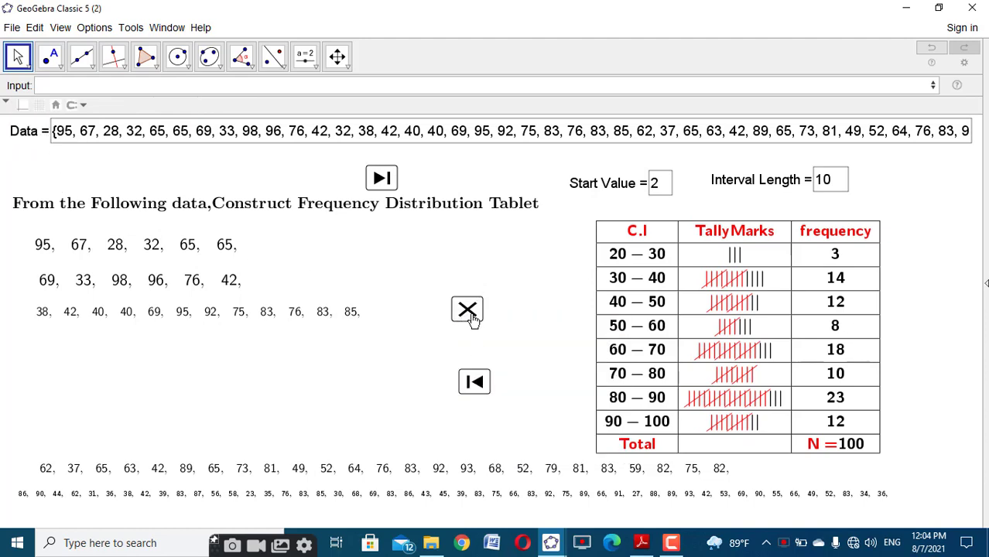
pyautogui.click(473, 319)
pyautogui.moveTo(472, 318); pyautogui.dragTo(391, 173)
pyautogui.click(384, 179)
pyautogui.click(449, 244)
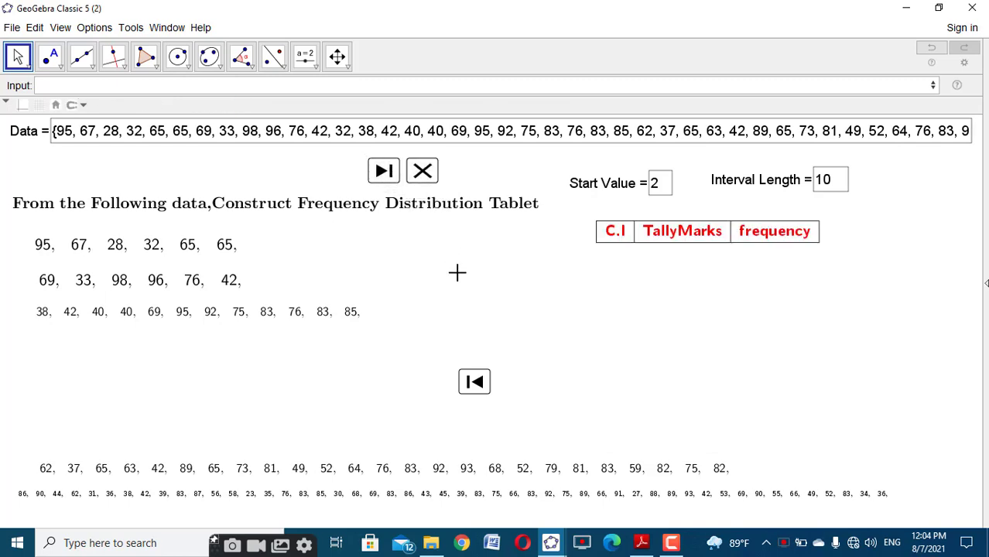
# Step: Unfix the skip-back button, place it to the right of the cross button, and step n forward until the table is complete
pyautogui.rightClick(475, 383)
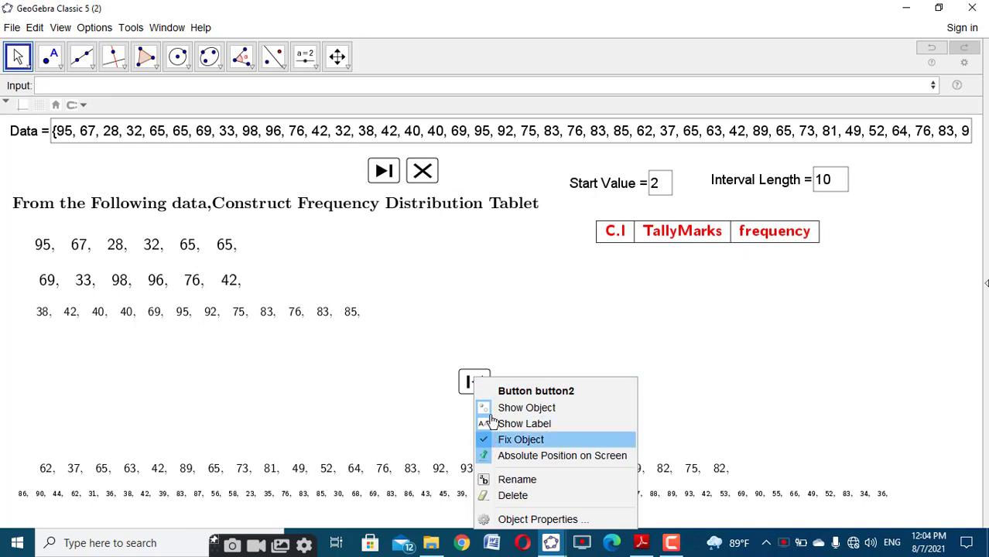
pyautogui.click(500, 439)
pyautogui.moveTo(477, 385); pyautogui.dragTo(468, 159)
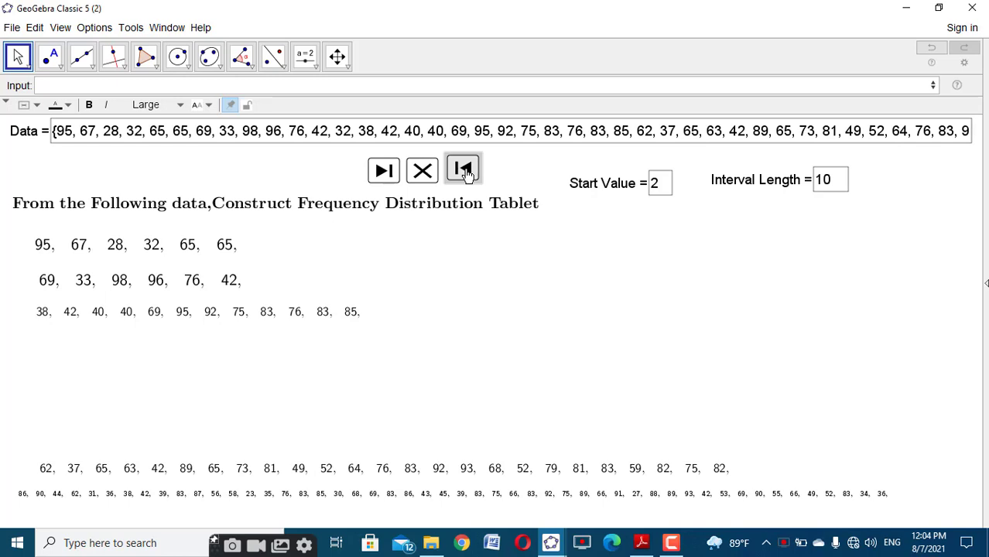
pyautogui.click(505, 272)
pyautogui.click(382, 171)
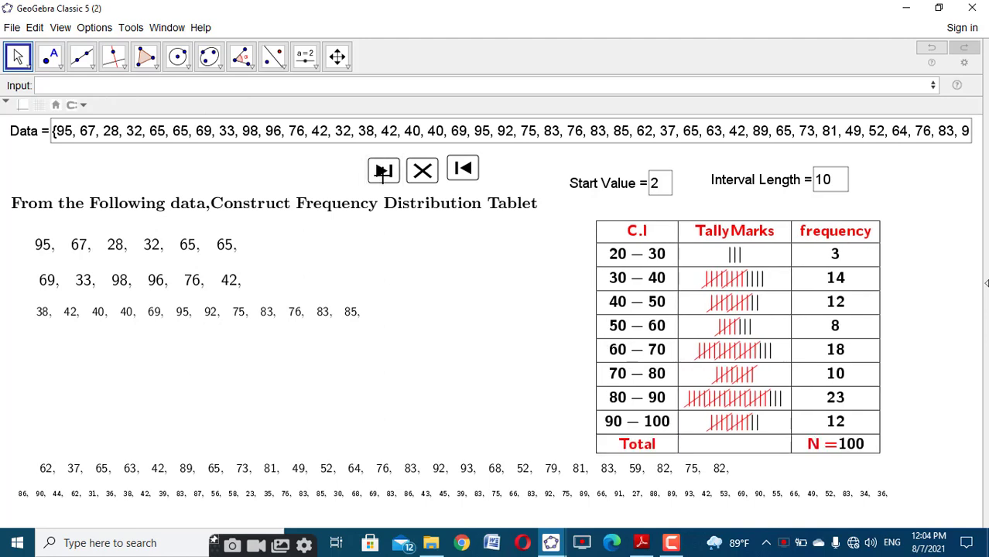
# Step: Set the background color of the graphics view to pink
pyautogui.rightClick(441, 271)
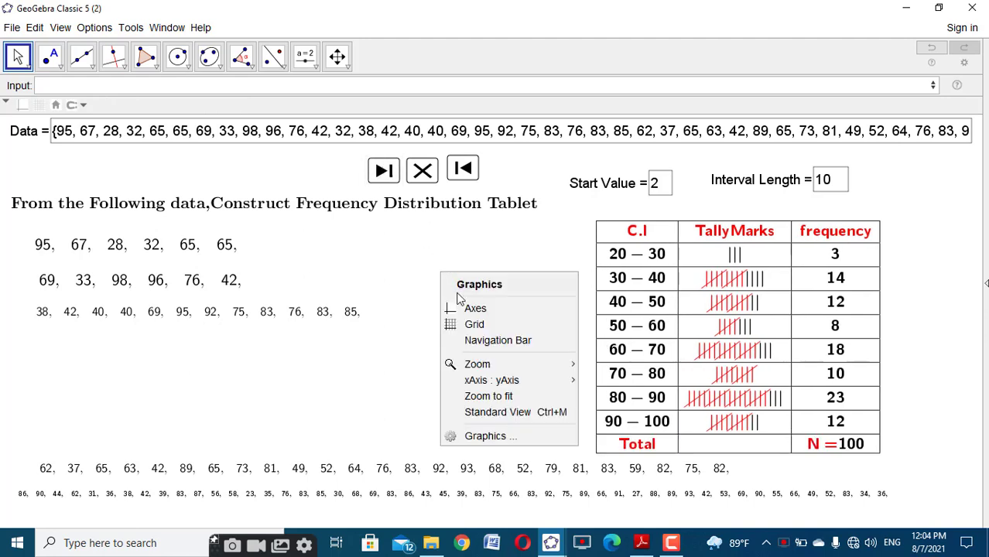
pyautogui.click(501, 440)
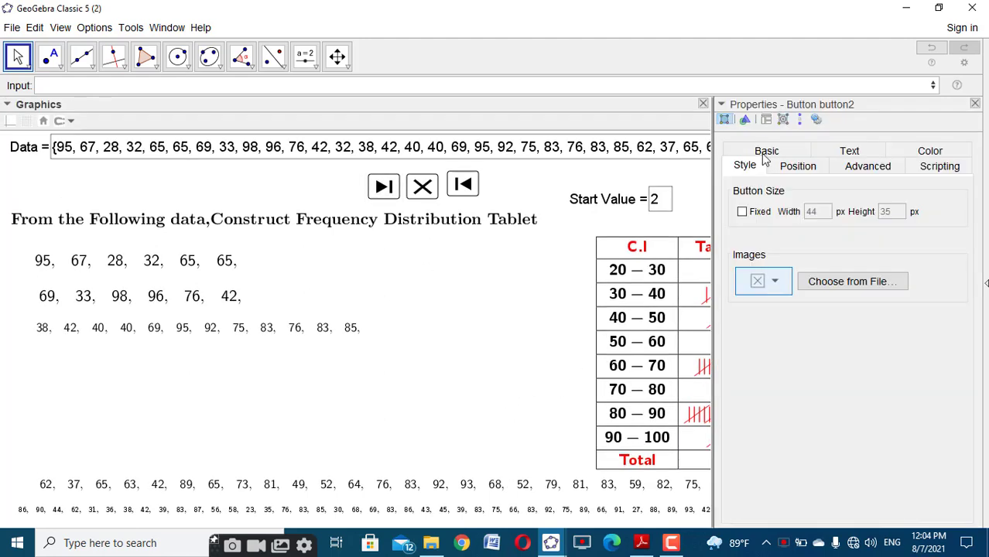
pyautogui.click(744, 121)
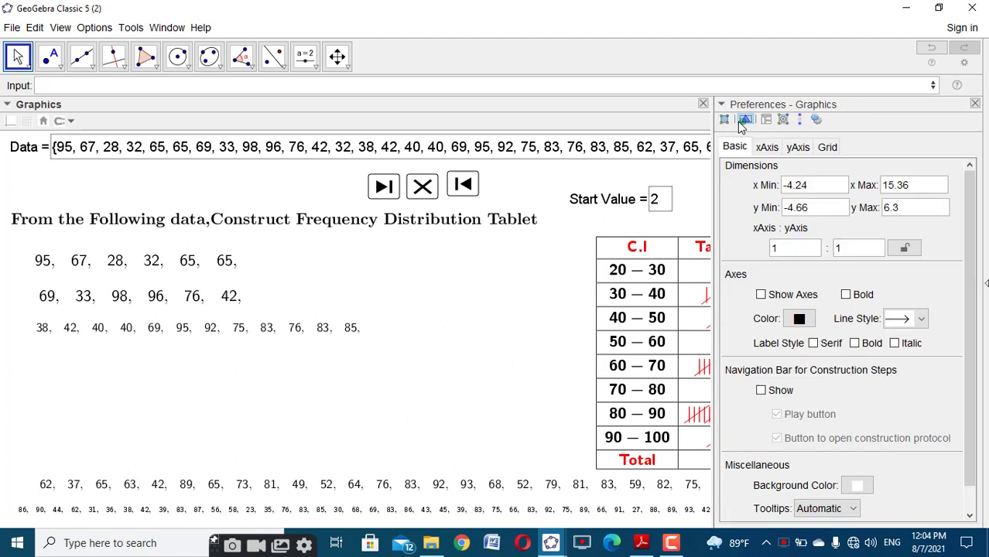
pyautogui.click(858, 485)
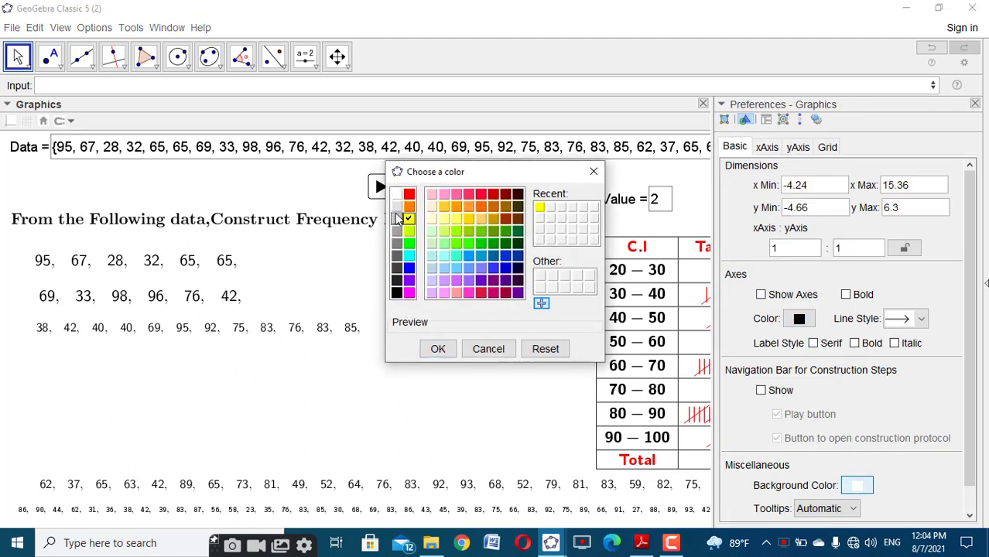
pyautogui.click(443, 196)
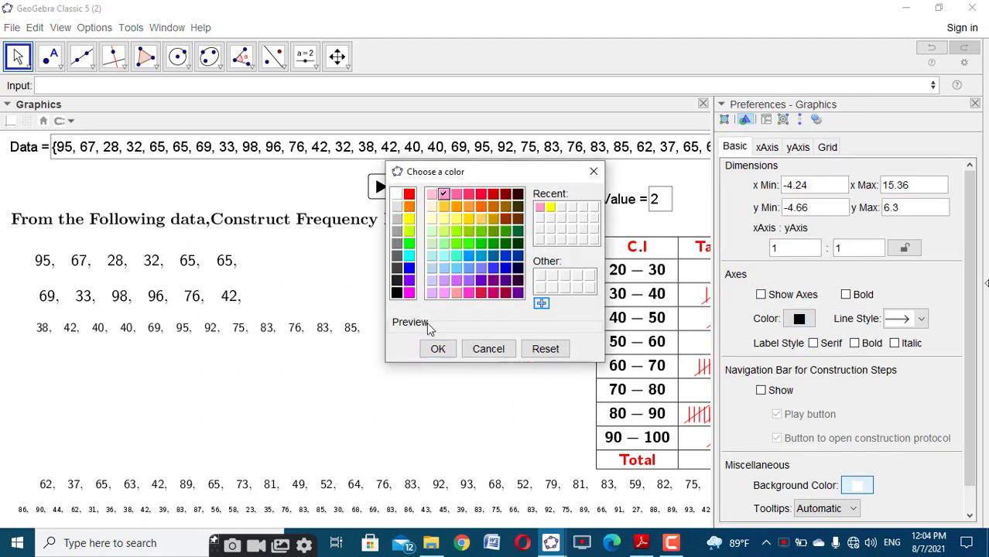
pyautogui.click(438, 348)
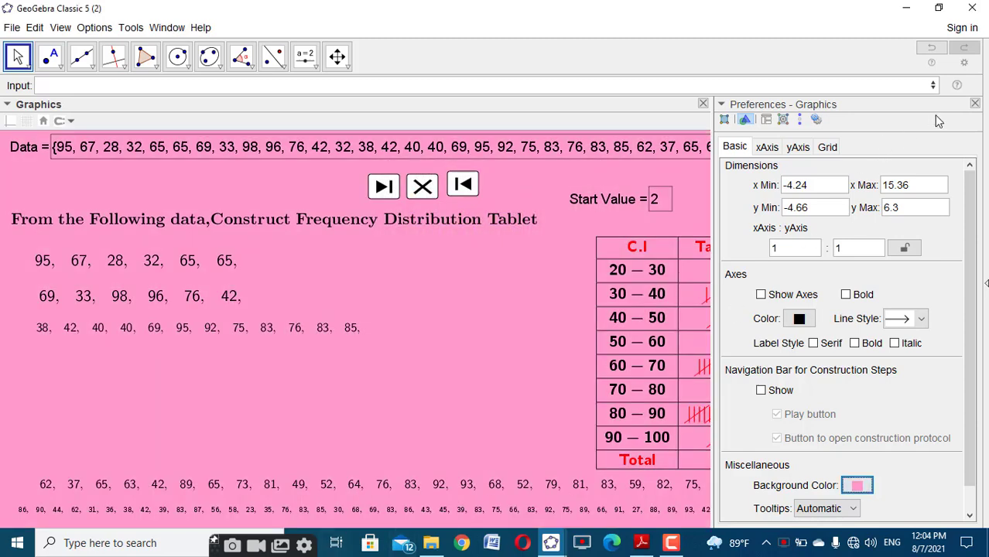
pyautogui.click(975, 103)
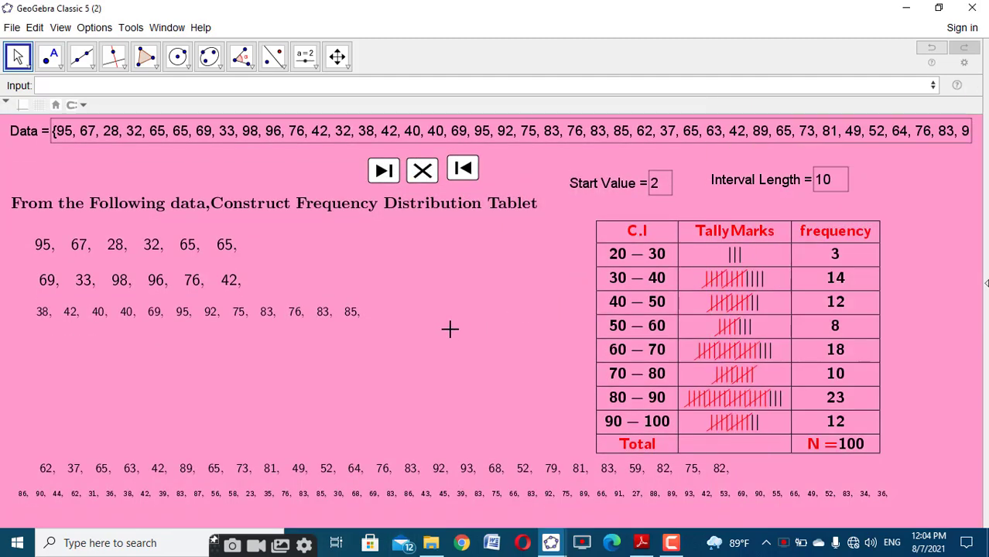
# Step: Give the Start Value and Interval Length input boxes a white background
pyautogui.click(648, 196)
pyautogui.click(25, 105)
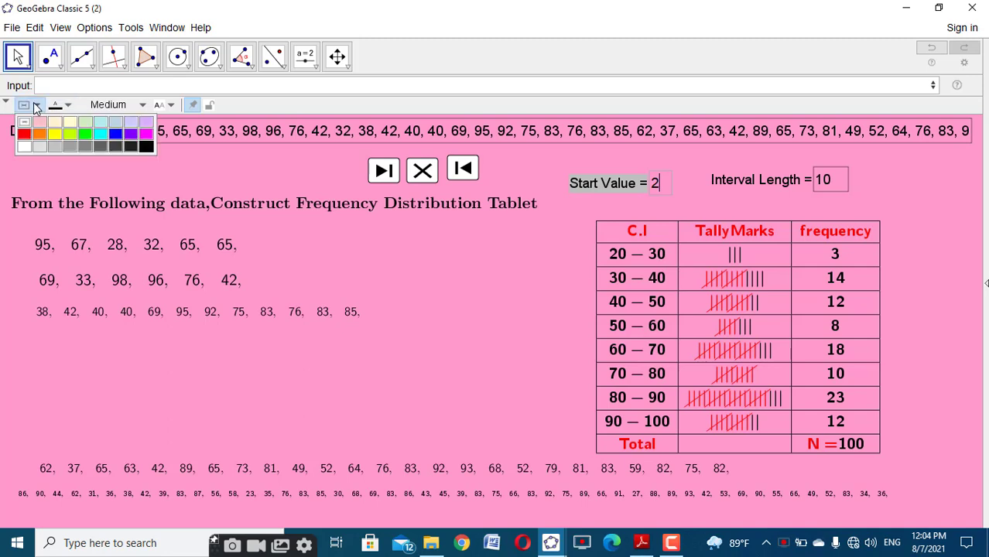
pyautogui.click(771, 187)
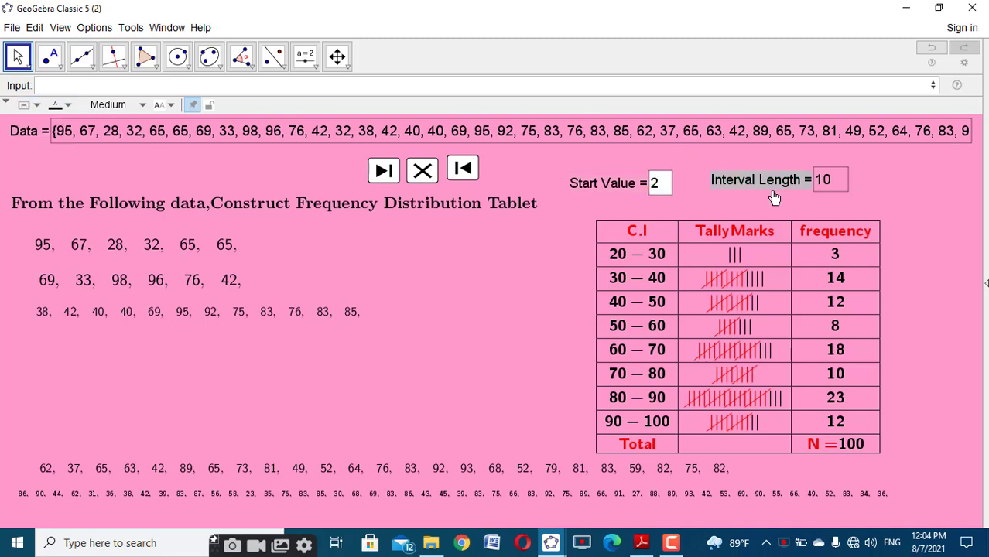
pyautogui.click(32, 106)
pyautogui.click(28, 148)
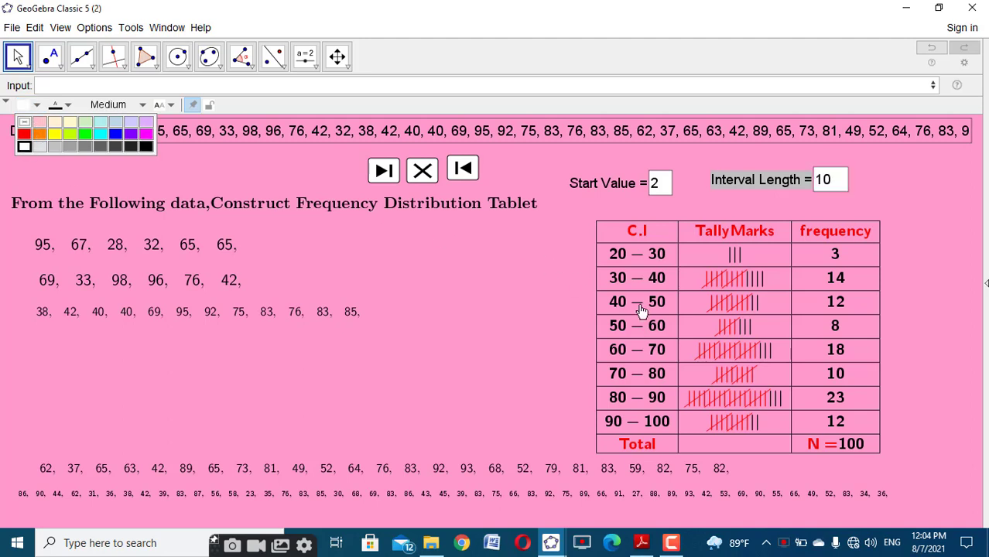
# Step: Give the frequency table a white background
pyautogui.click(642, 310)
pyautogui.click(33, 105)
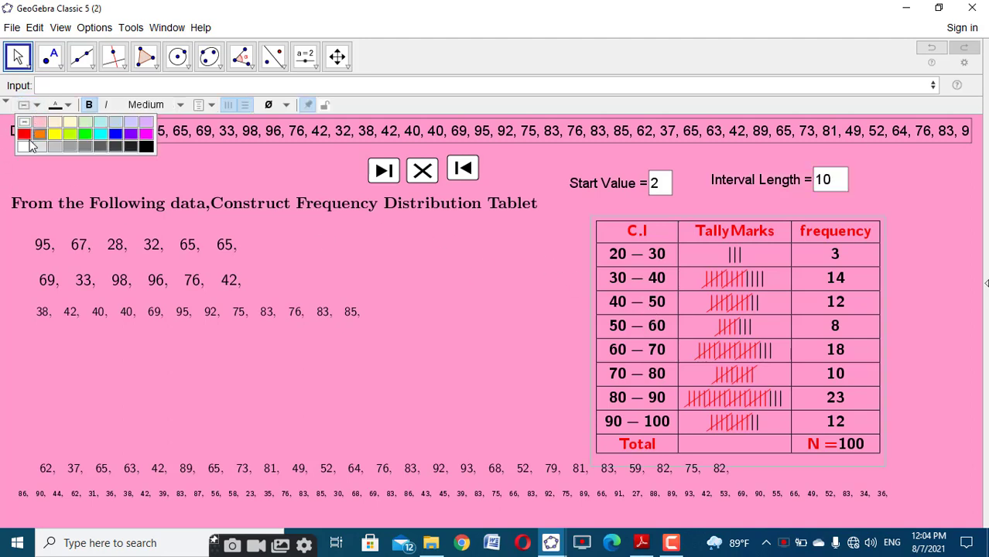
pyautogui.click(26, 147)
pyautogui.click(601, 291)
pyautogui.click(449, 311)
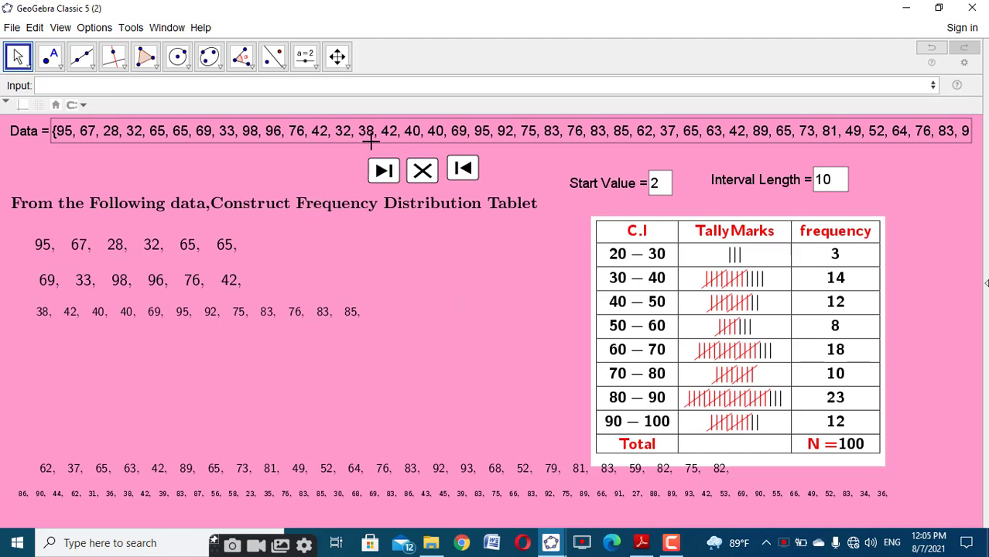
# Step: Give the Data input box a white background
pyautogui.click(371, 142)
pyautogui.click(33, 105)
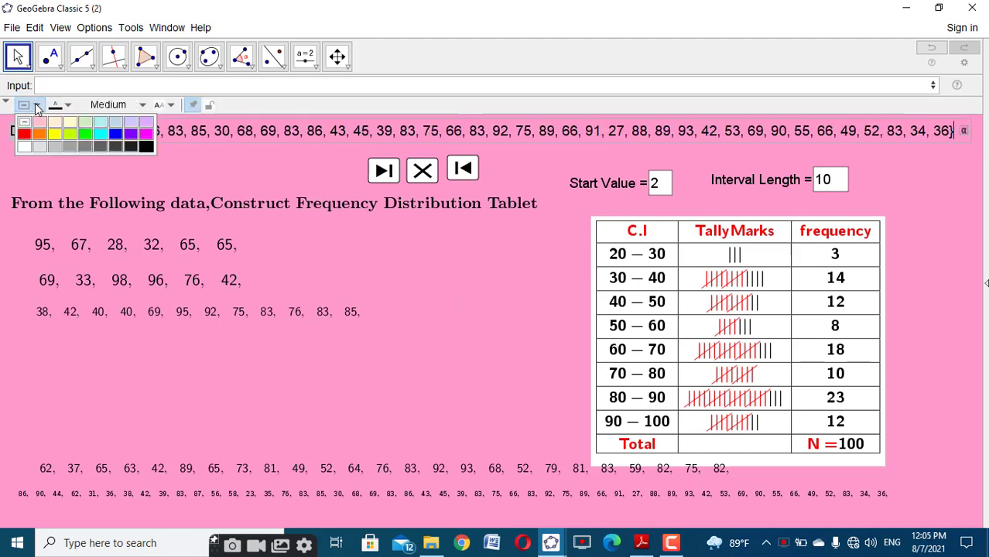
pyautogui.click(26, 147)
pyautogui.click(139, 164)
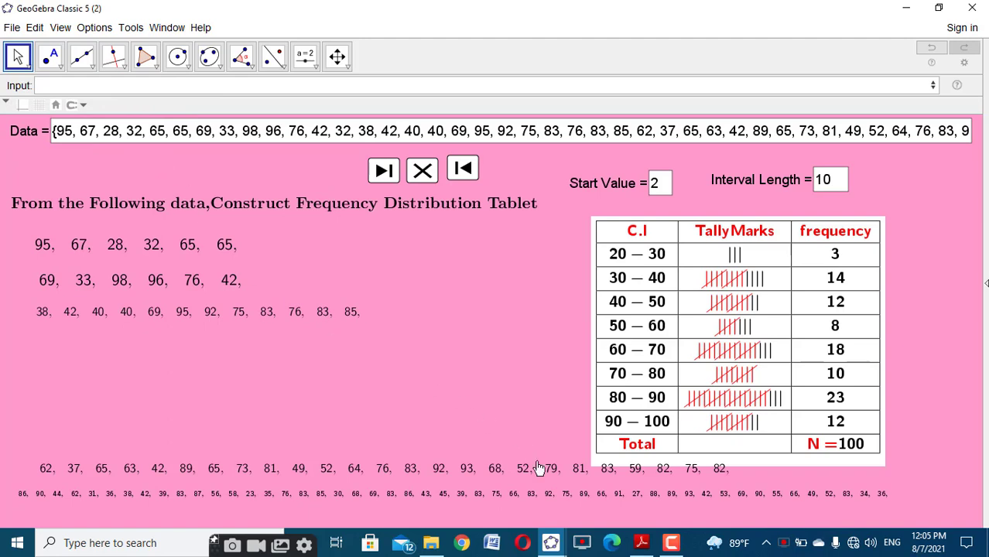
# Step: Move the two lowest data rows slightly down and right, clear of the frequency table
pyautogui.moveTo(551, 492); pyautogui.dragTo(569, 512)
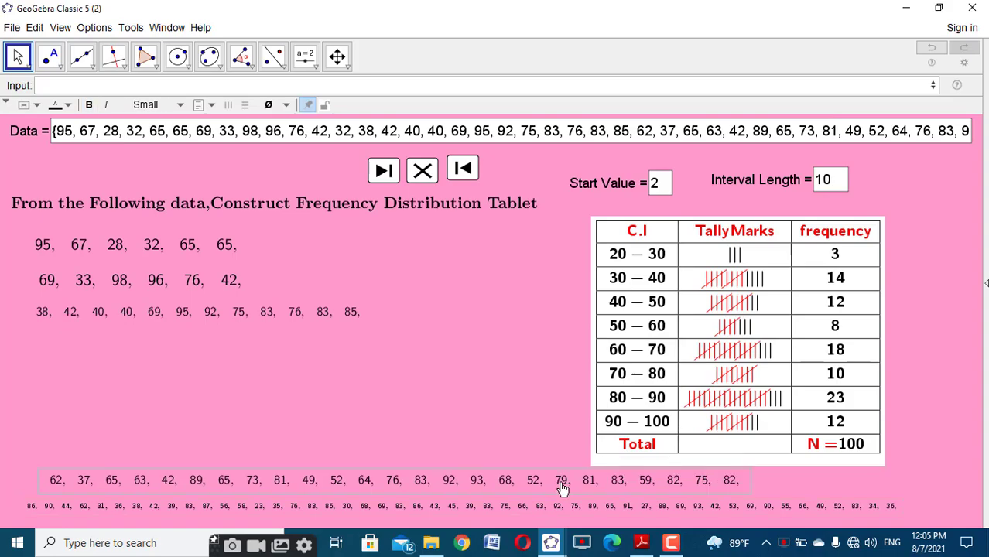